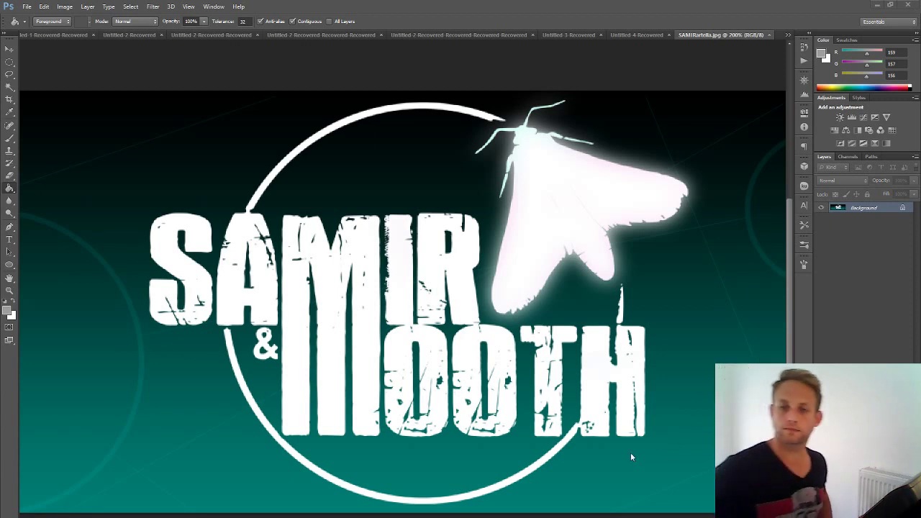
- In the Untitled-4-Recovered document, add a new layer above the grey one and choose the thin 3 px brush preset
left_click(625, 36)
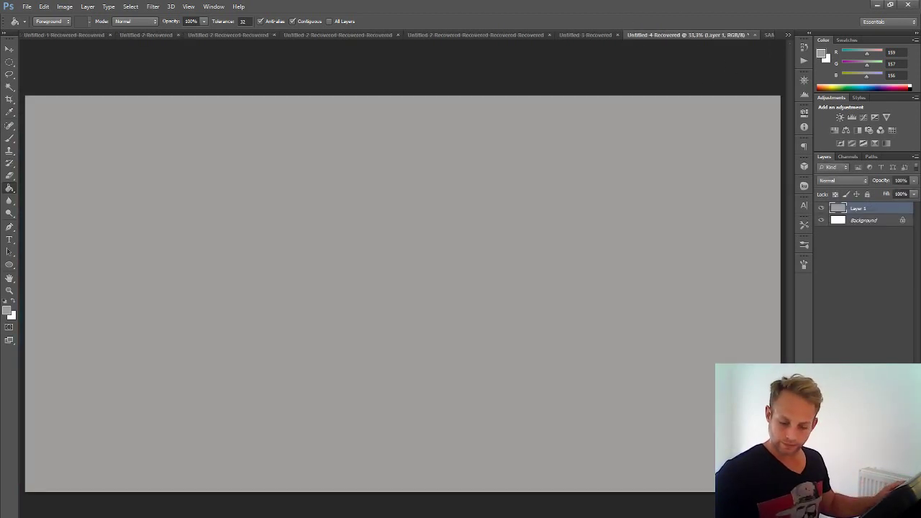
key("ctrl+shift+alt+n")
left_click(10, 137)
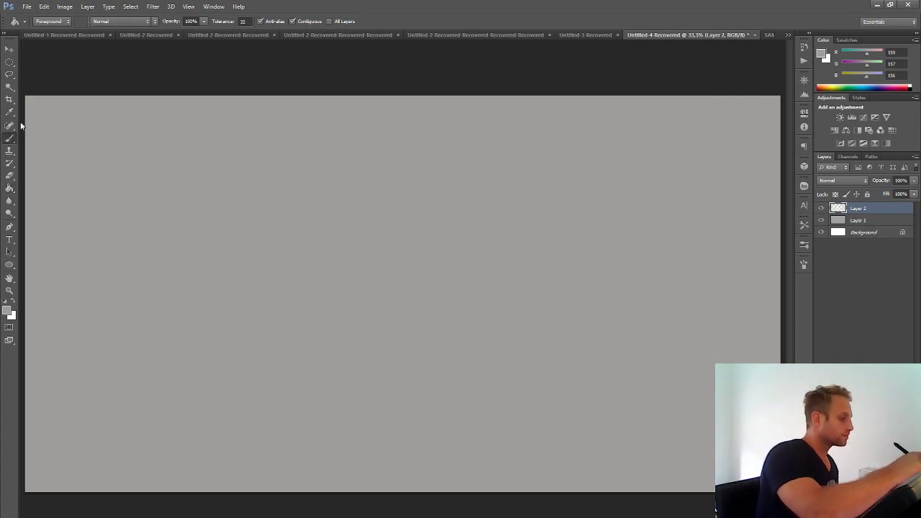
left_click(48, 21)
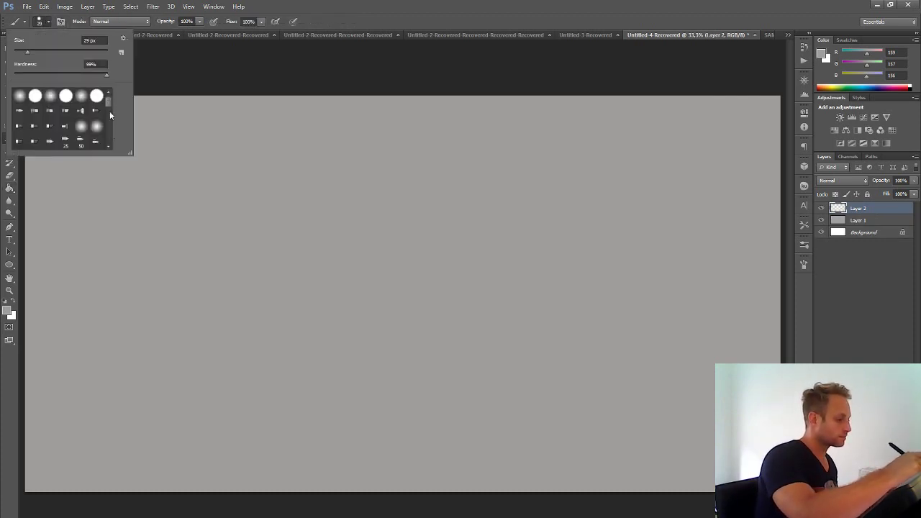
scroll(110, 116, "down", 5)
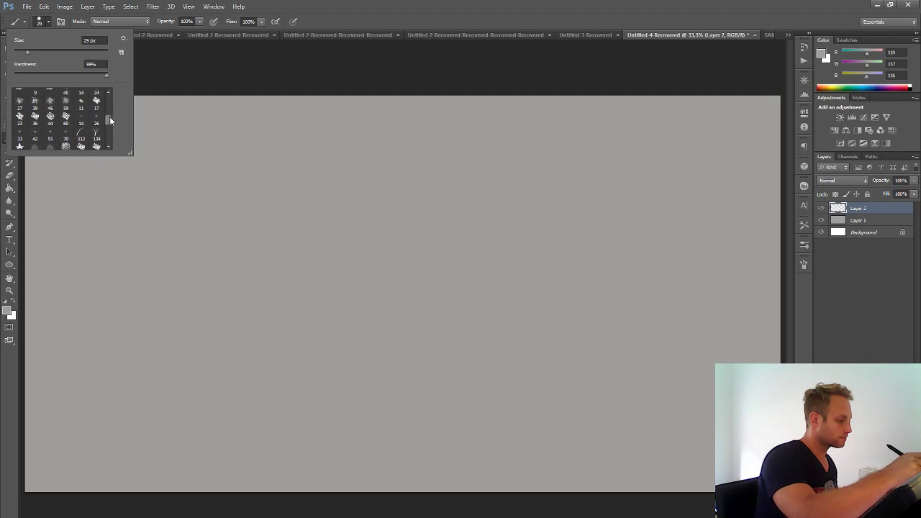
scroll(109, 134, "up", 5)
left_click(45, 128)
left_click(385, 16)
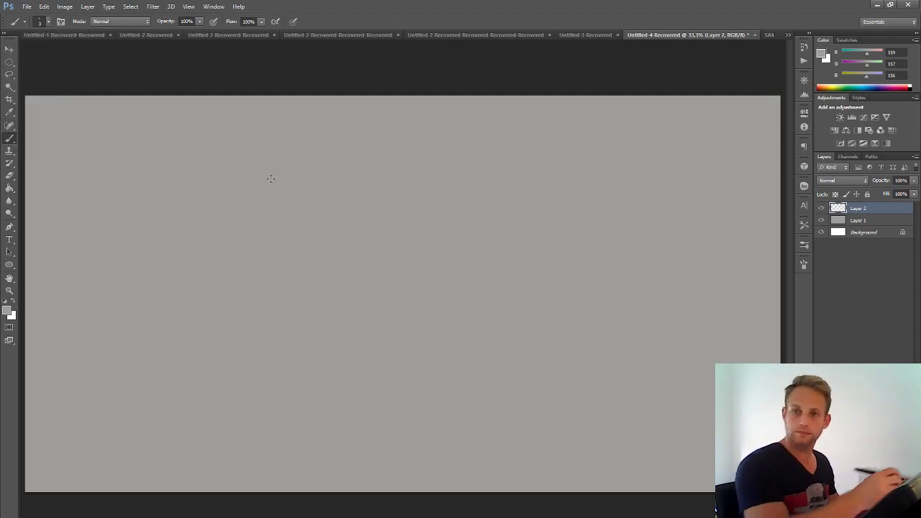
- Set the foreground colour to dark brown #371708
left_click(7, 311)
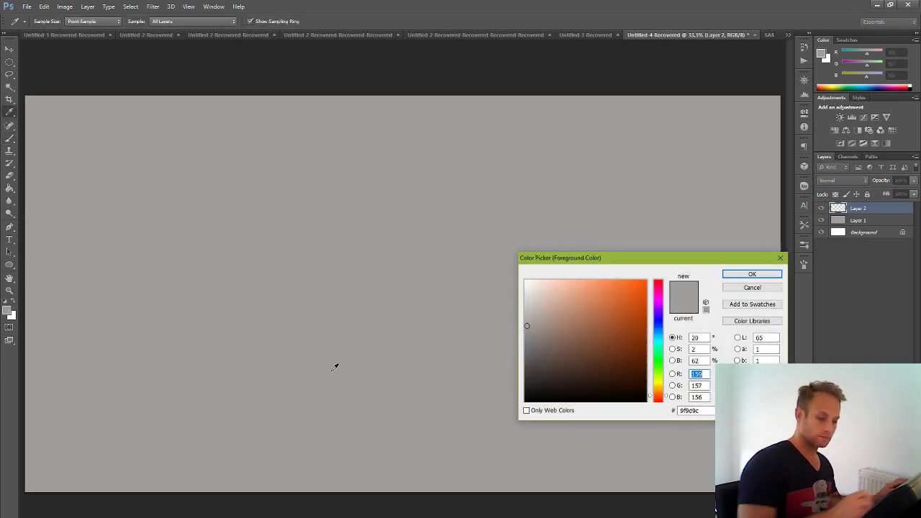
left_click_drag(560, 365, 629, 376)
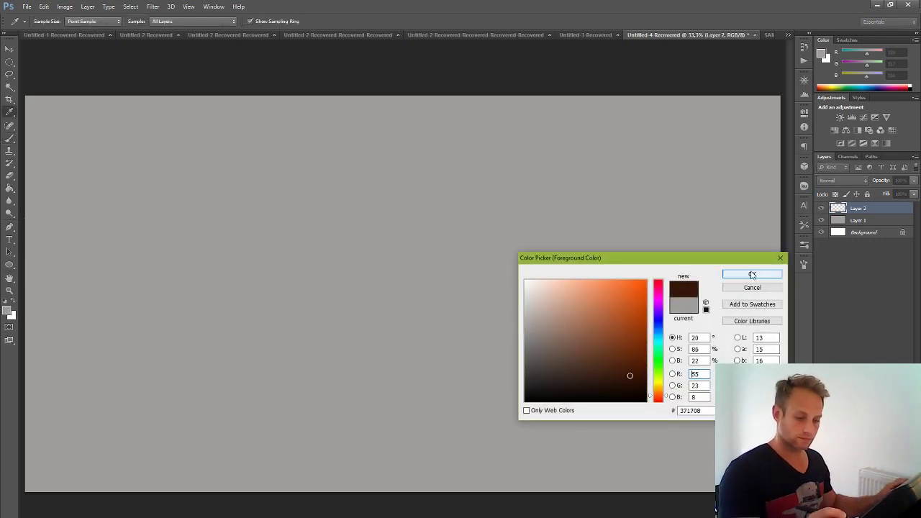
left_click(752, 275)
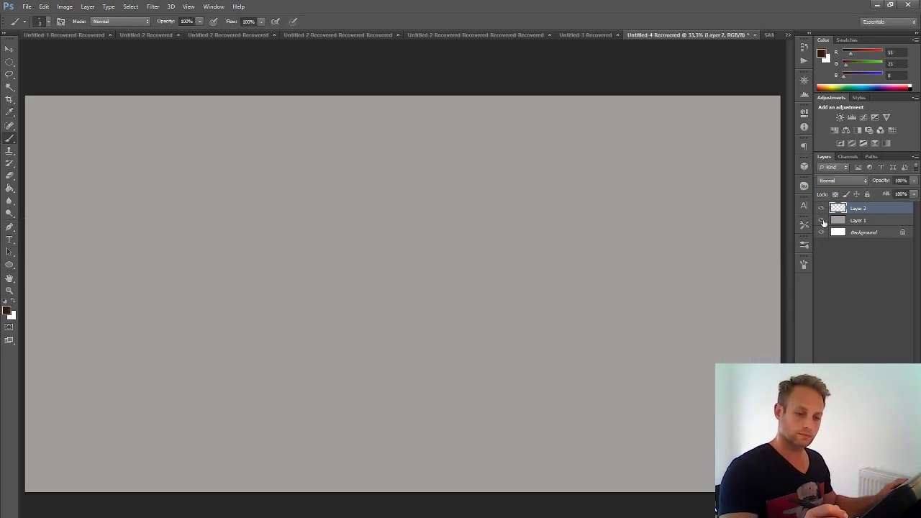
- Reduce the opacity of the grey Layer 1 to 69%
left_click(856, 221)
left_click(914, 182)
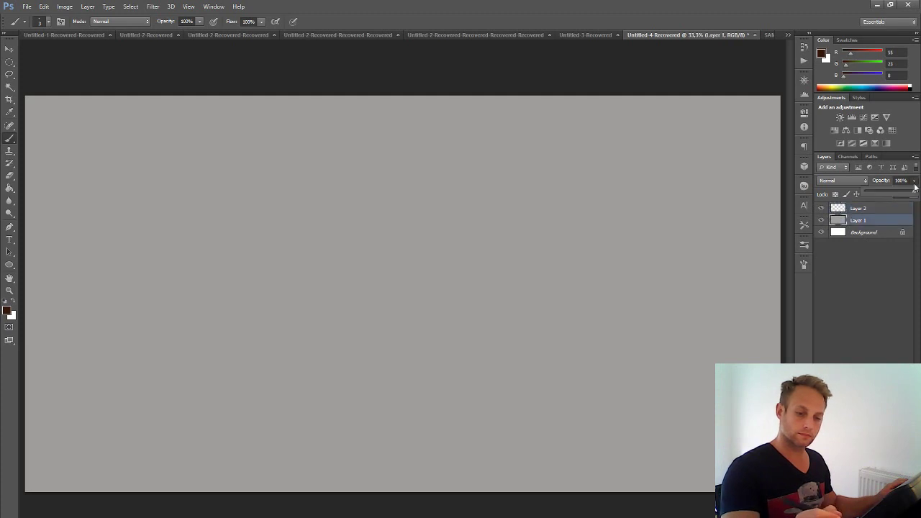
left_click_drag(902, 195, 898, 195)
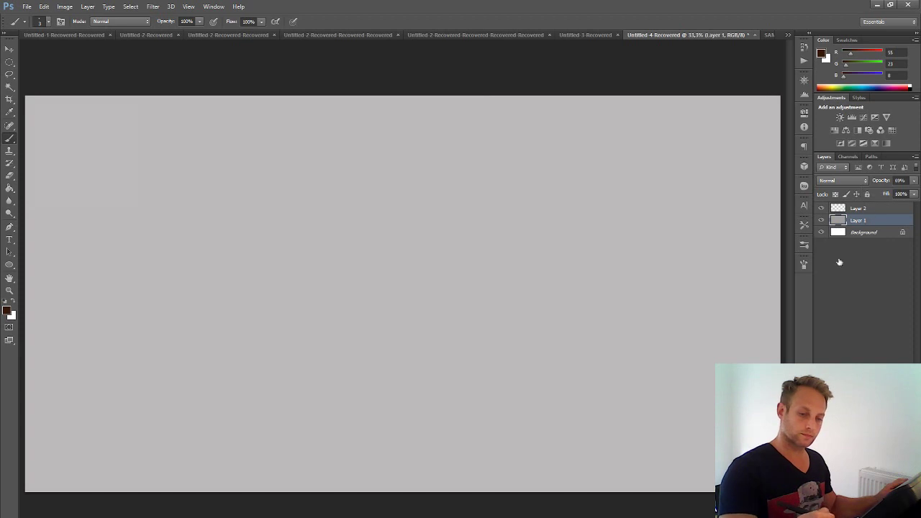
- On Layer 2, sketch the outline of a tall rounded shape that narrows towards its base, left of the canvas centre
key("alt+bracketright")
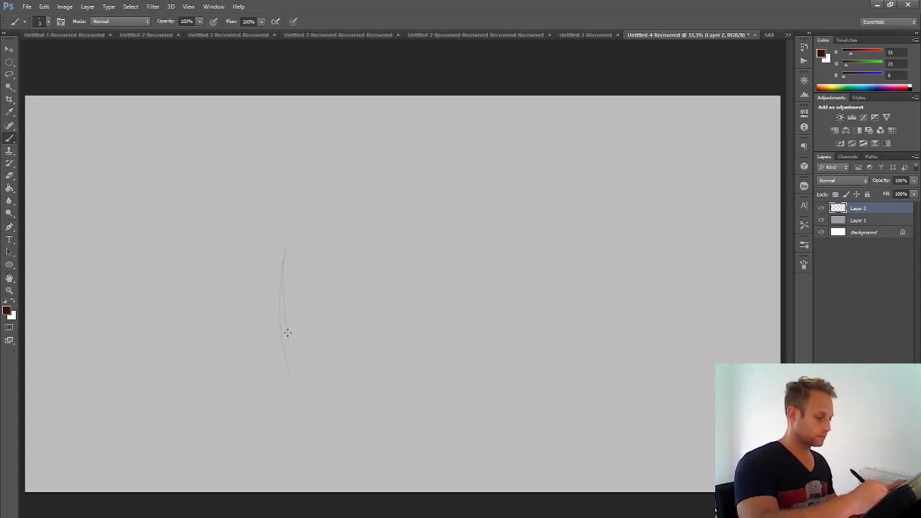
left_click_drag(286, 224, 302, 399)
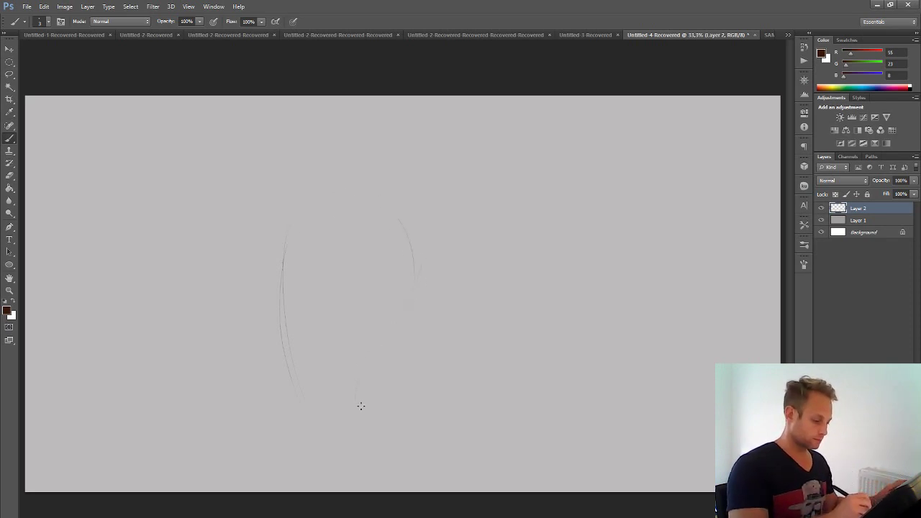
mouse_move(316, 194)
left_mouse_down()
mouse_move(402, 293)
mouse_move(358, 399)
left_mouse_up()
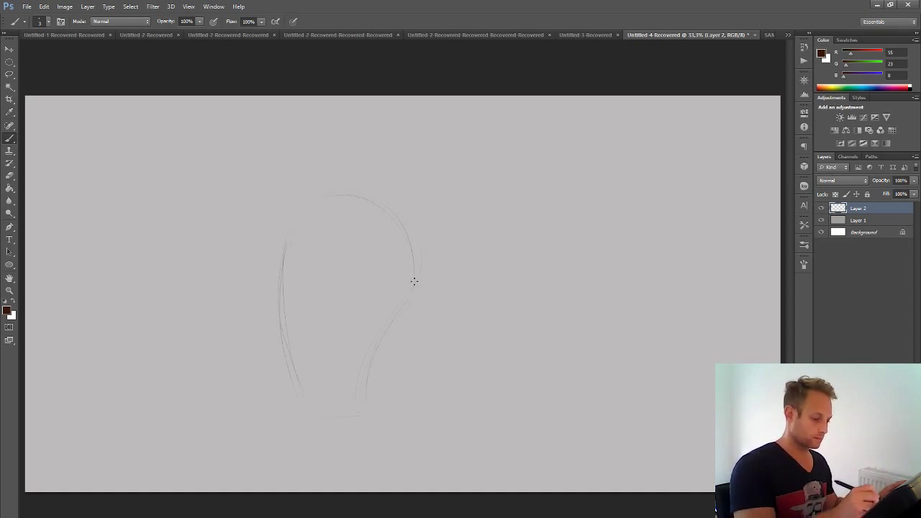
left_click_drag(276, 277, 296, 384)
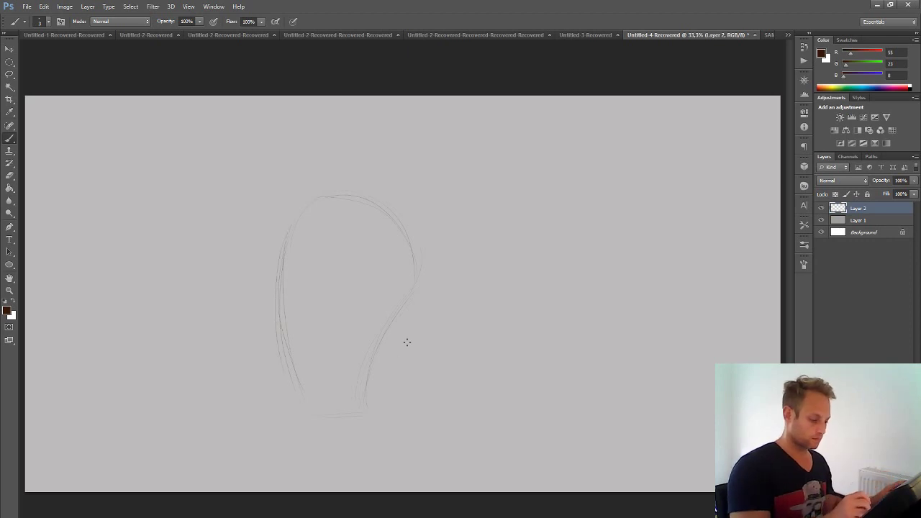
- Sketch a smaller rounded shape on each side of the tall one, with a straight baseline under all three
left_click_drag(405, 341, 378, 396)
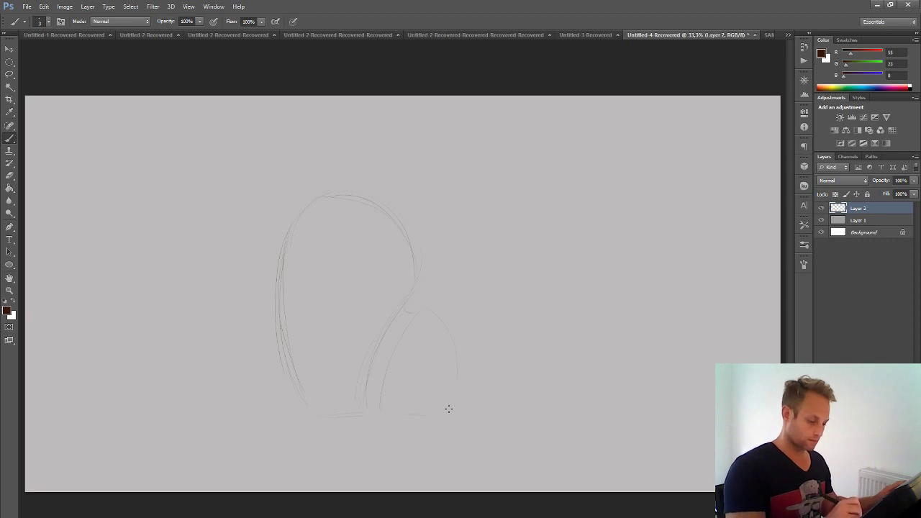
mouse_move(381, 415)
left_mouse_down()
mouse_move(436, 414)
mouse_move(456, 364)
mouse_move(430, 315)
mouse_move(438, 415)
left_mouse_up()
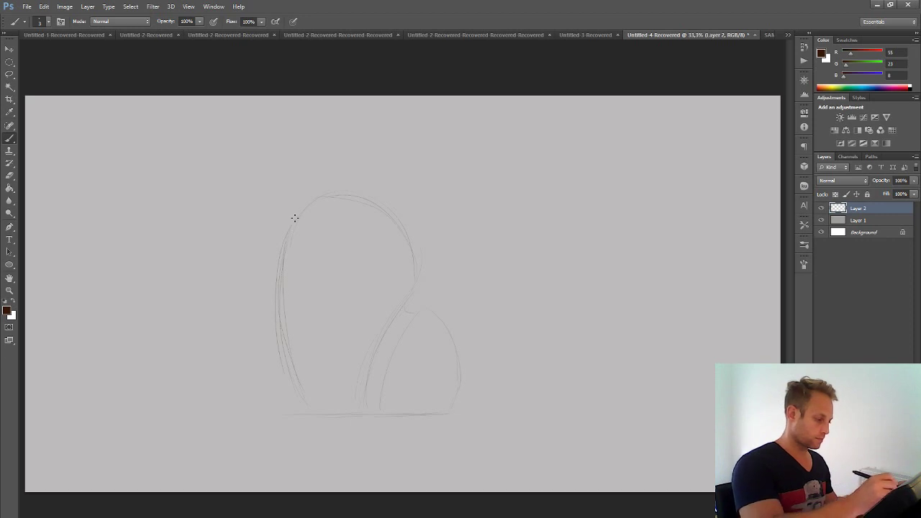
mouse_move(294, 217)
left_mouse_down()
mouse_move(278, 338)
mouse_move(311, 410)
left_mouse_up()
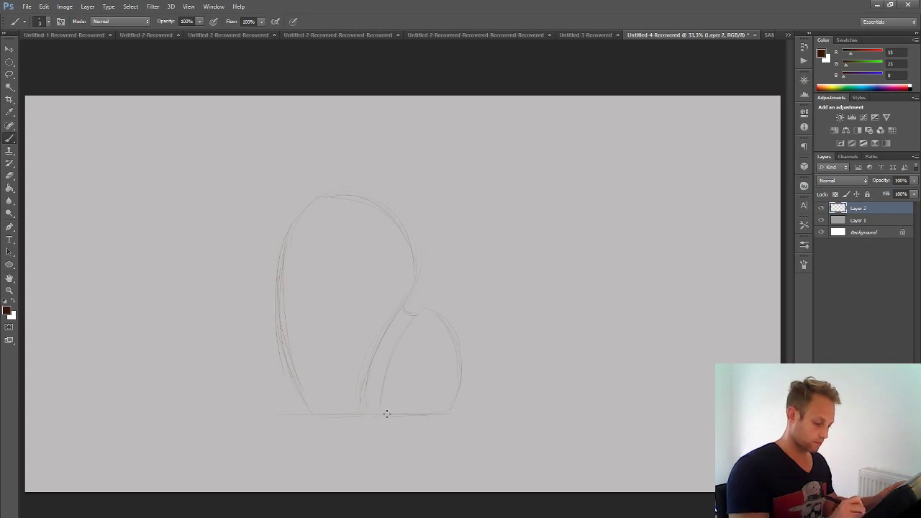
mouse_move(384, 411)
left_mouse_down()
mouse_move(337, 412)
mouse_move(434, 415)
left_mouse_up()
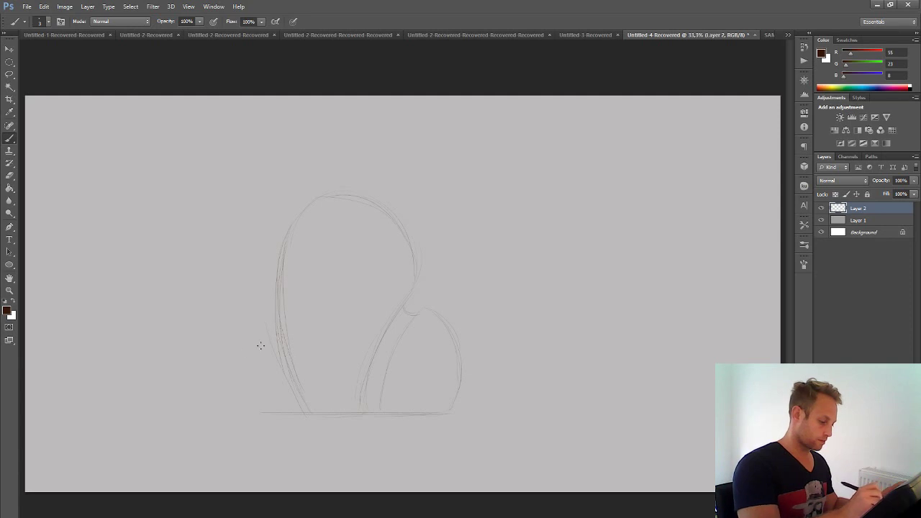
left_click_drag(249, 331, 260, 394)
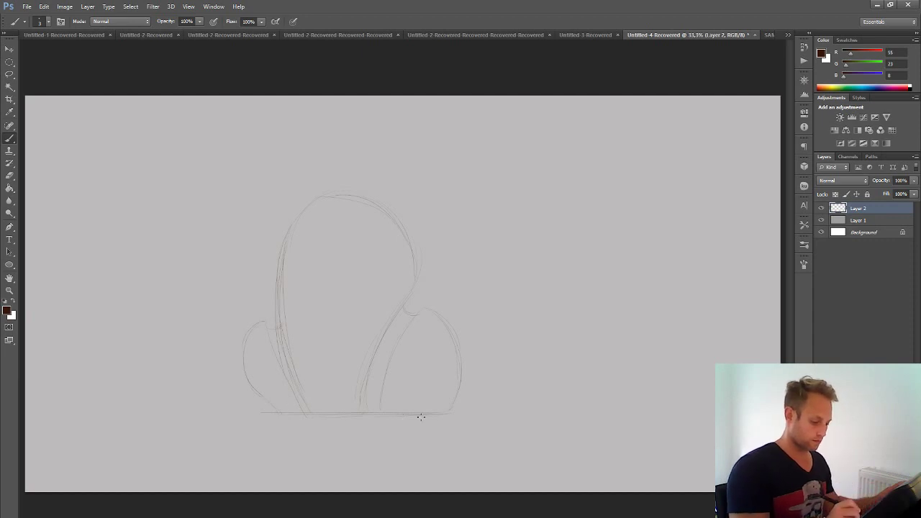
- Check the sketch layer by hiding and showing it, and add one new empty layer above it
left_click(820, 208)
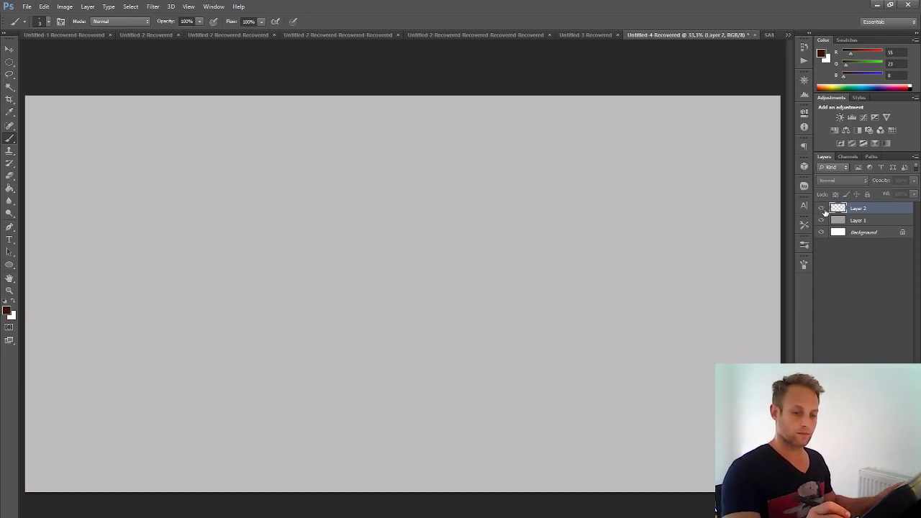
left_click(821, 208)
key("ctrl+shift+alt+n")
key("ctrl+shift+alt+n")
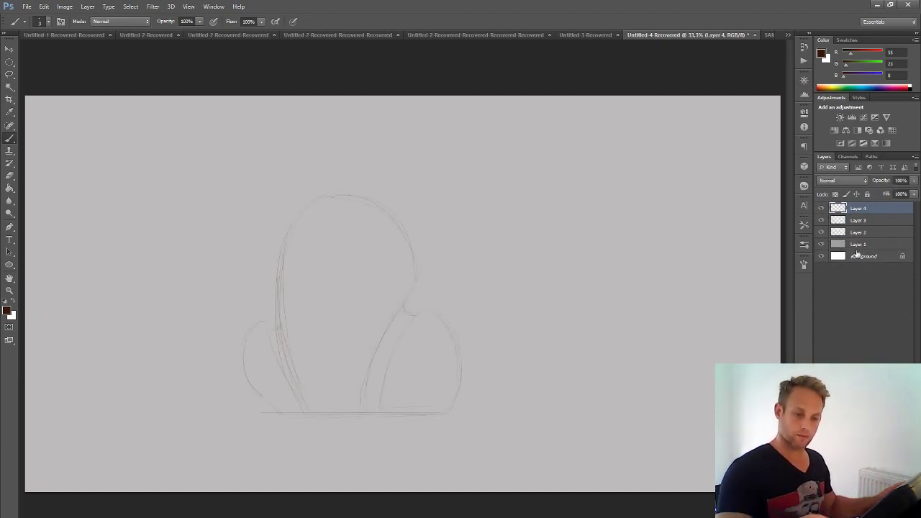
key("ctrl+z")
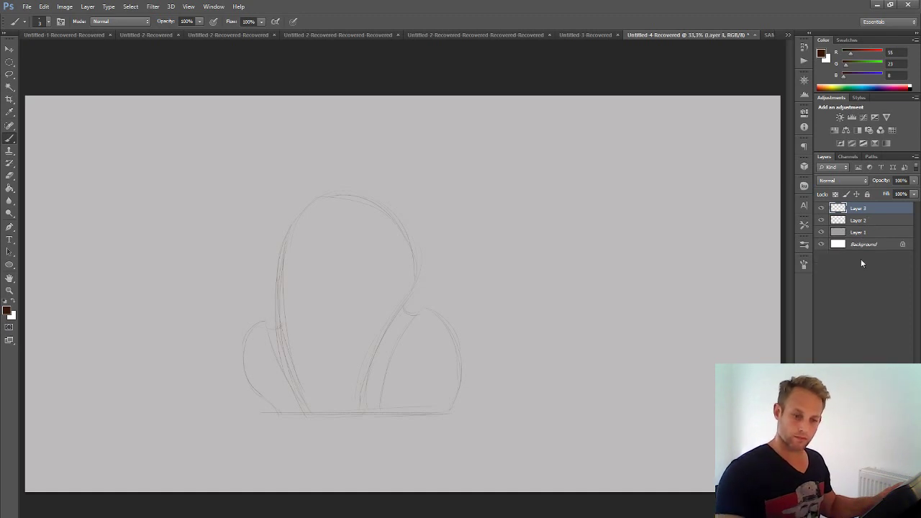
left_click(821, 220)
left_click(820, 220)
- With Layer 2 active, trace all three sketched shapes with the Lasso tool into one combined selection
left_click(855, 220)
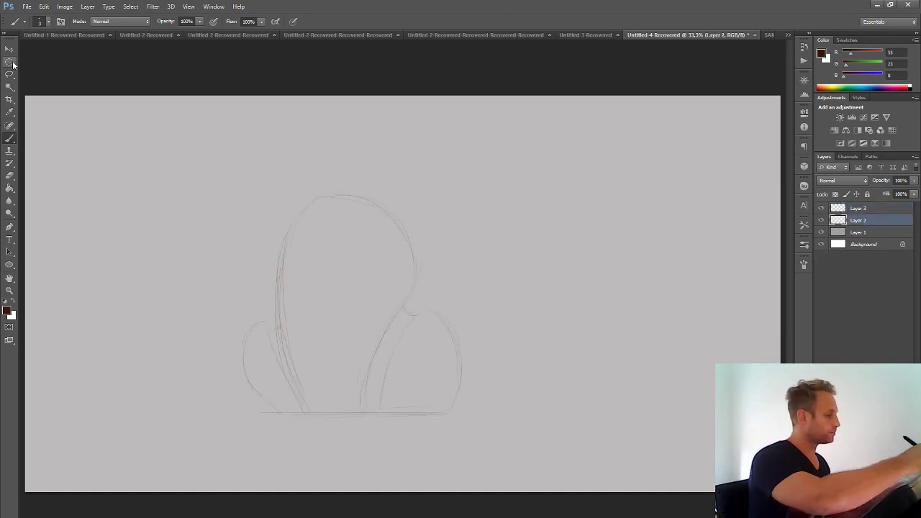
key("l")
mouse_move(265, 321)
left_mouse_down()
mouse_move(244, 348)
mouse_move(249, 378)
mouse_move(280, 412)
mouse_move(289, 385)
mouse_move(261, 316)
mouse_move(307, 417)
mouse_move(289, 417)
mouse_move(274, 402)
mouse_move(263, 320)
left_mouse_up()
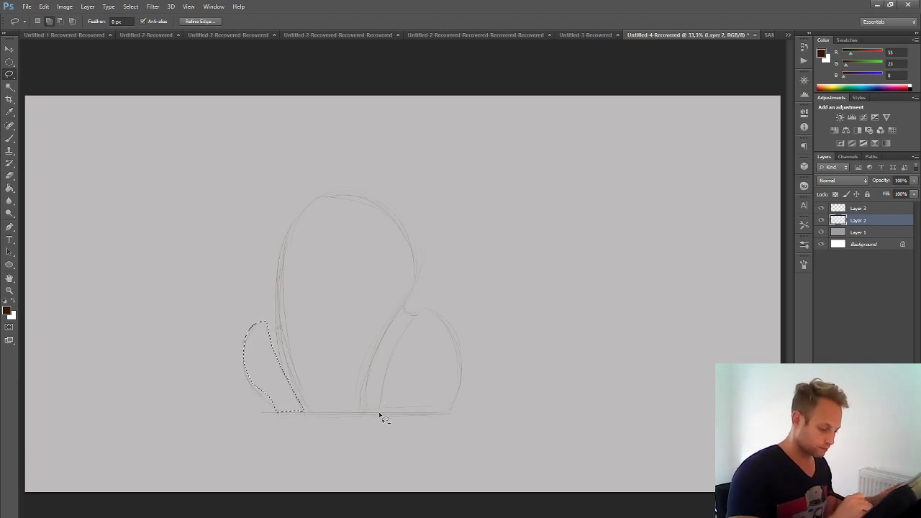
mouse_move(380, 415)
left_mouse_down()
mouse_move(392, 353)
mouse_move(425, 306)
mouse_move(453, 337)
mouse_move(449, 413)
left_mouse_up()
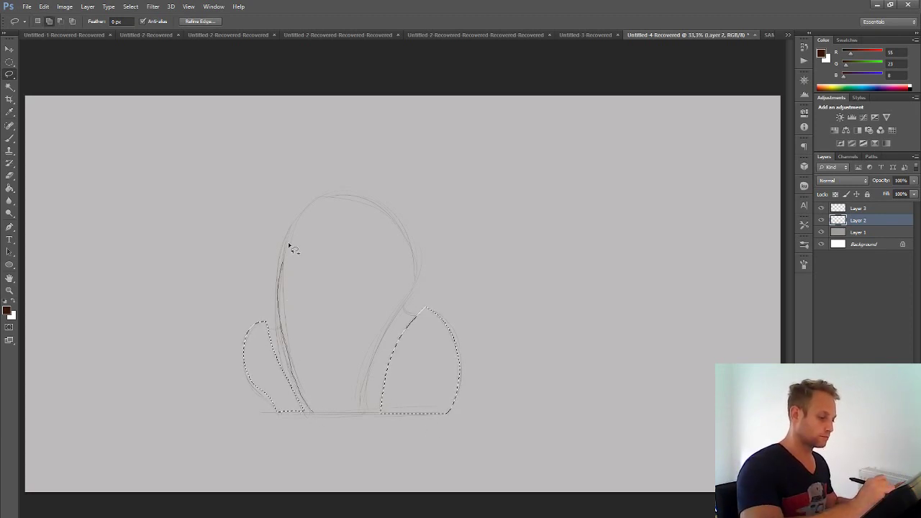
mouse_move(303, 220)
left_mouse_down()
mouse_move(324, 197)
mouse_move(380, 205)
left_mouse_up()
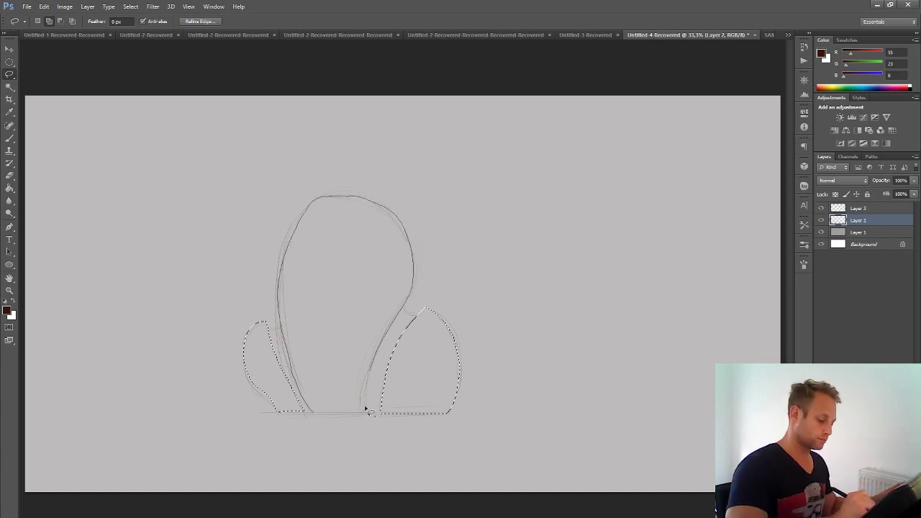
left_click_drag(362, 415, 362, 415)
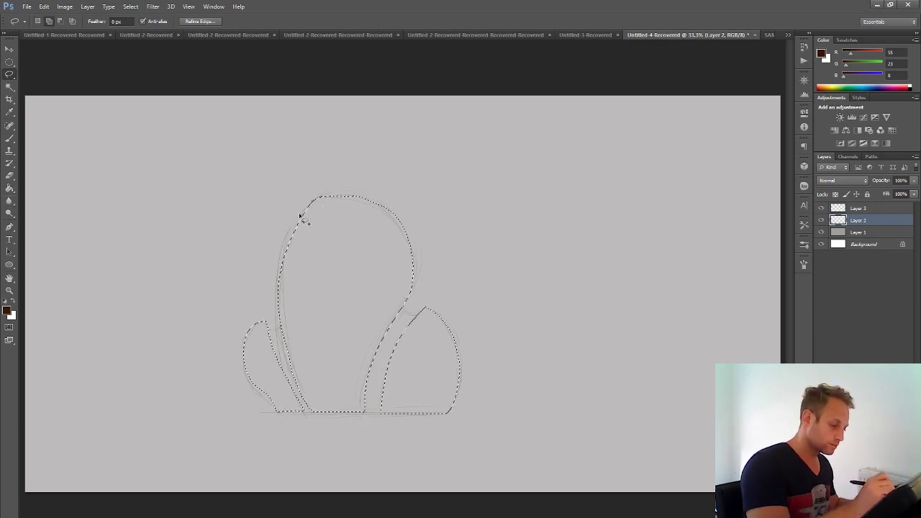
mouse_move(289, 333)
left_mouse_down()
mouse_move(380, 217)
mouse_move(448, 304)
left_mouse_up()
- Swap the foreground and background colours and set the foreground colour to pale cream, RGB 240, 236, 222
left_click(9, 188)
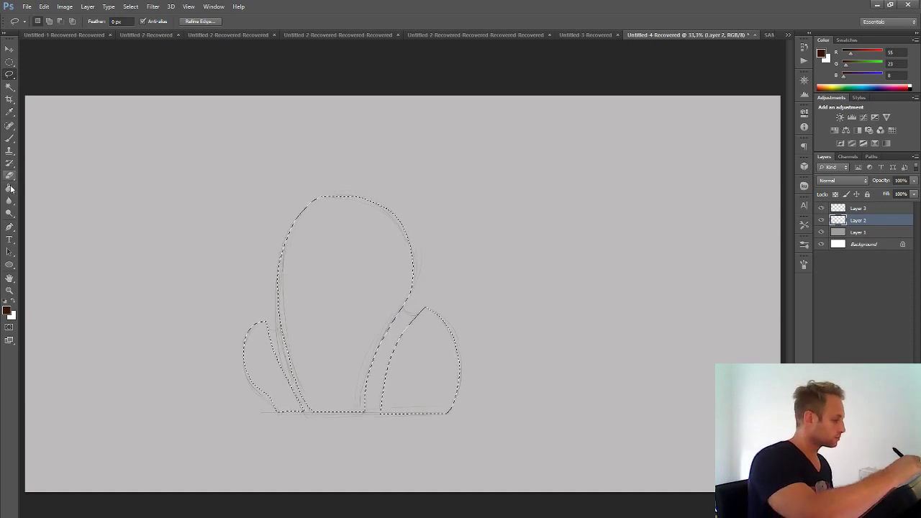
key("x")
left_click(6, 310)
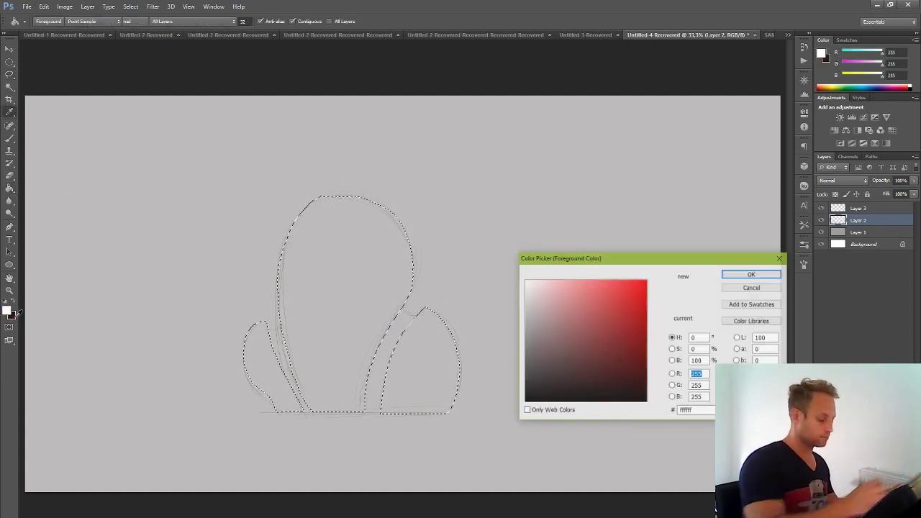
left_click(527, 317)
left_click(532, 303)
left_click(653, 385)
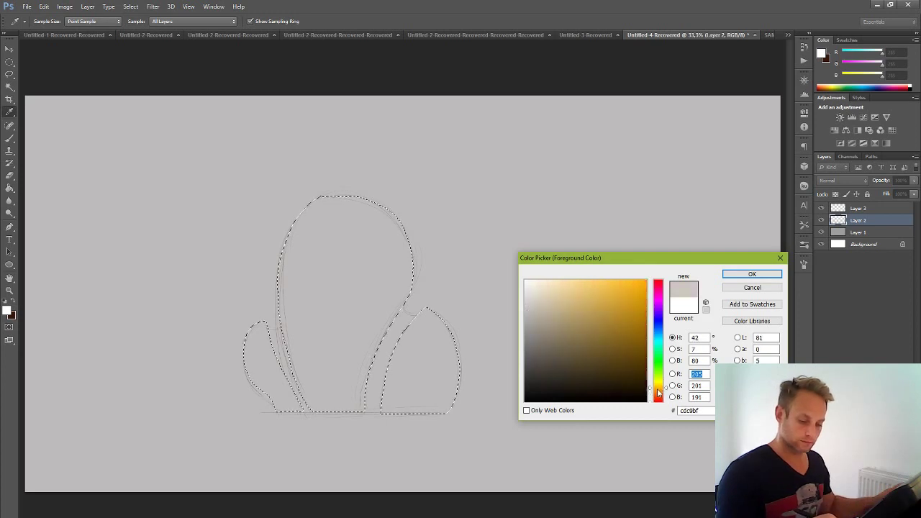
left_click(533, 283)
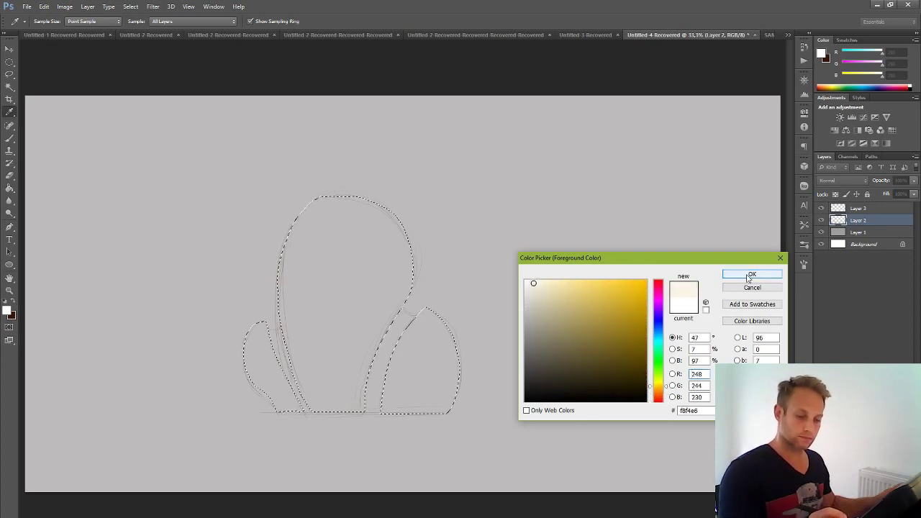
left_click(533, 287)
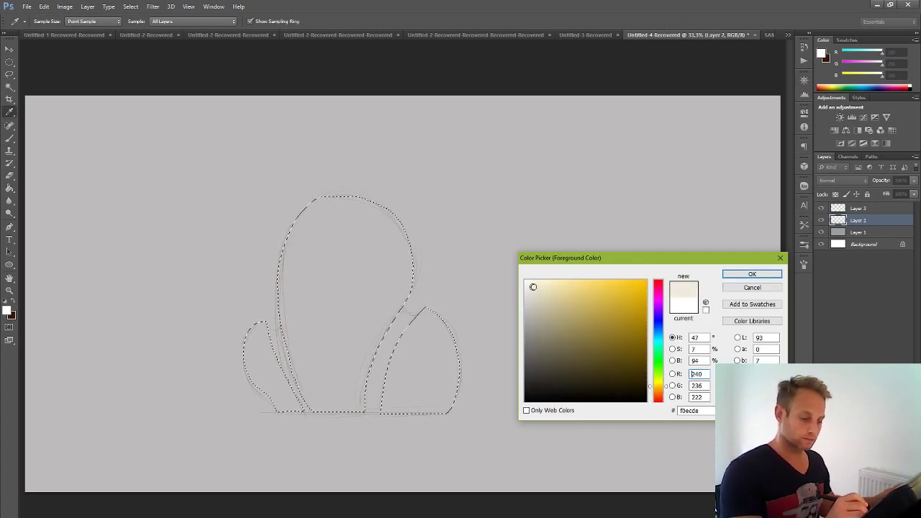
left_click(751, 276)
- Fill the selected tall central shape and the smaller shape to its right with the cream colour using the Paint Bucket
key("g")
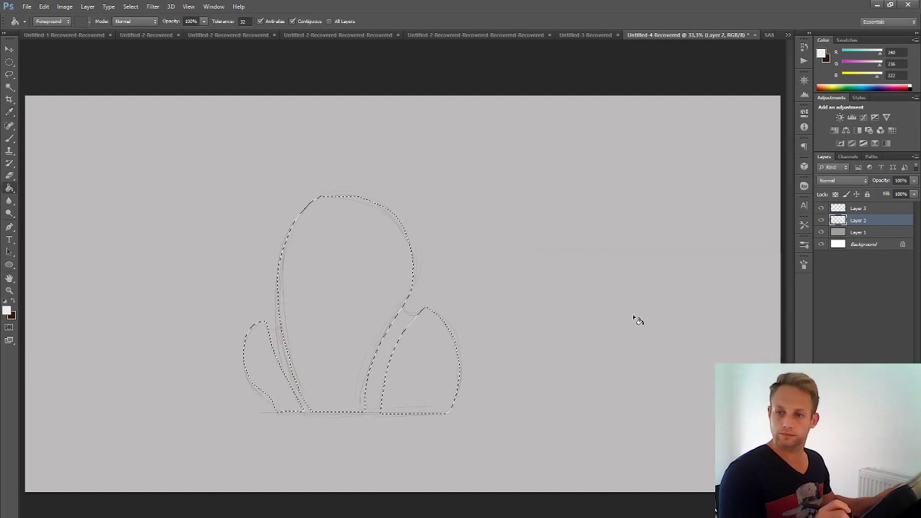
left_click(370, 335)
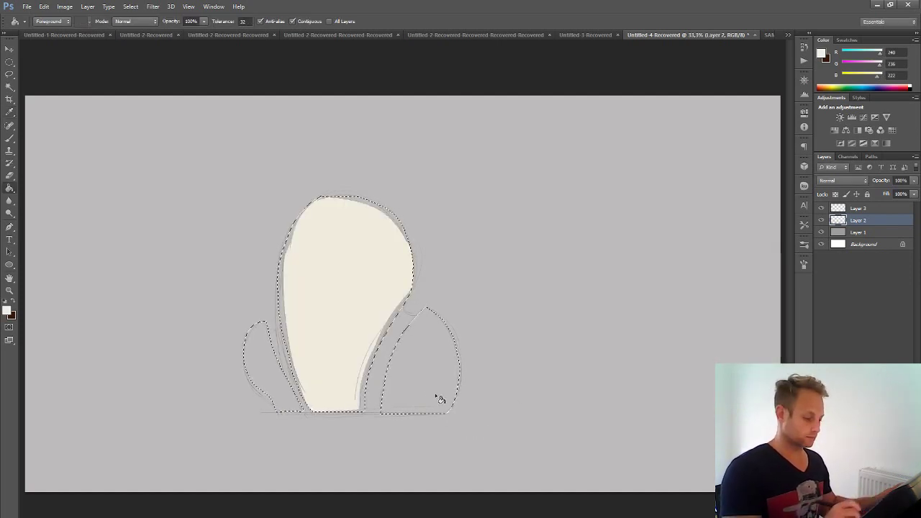
left_click(395, 406)
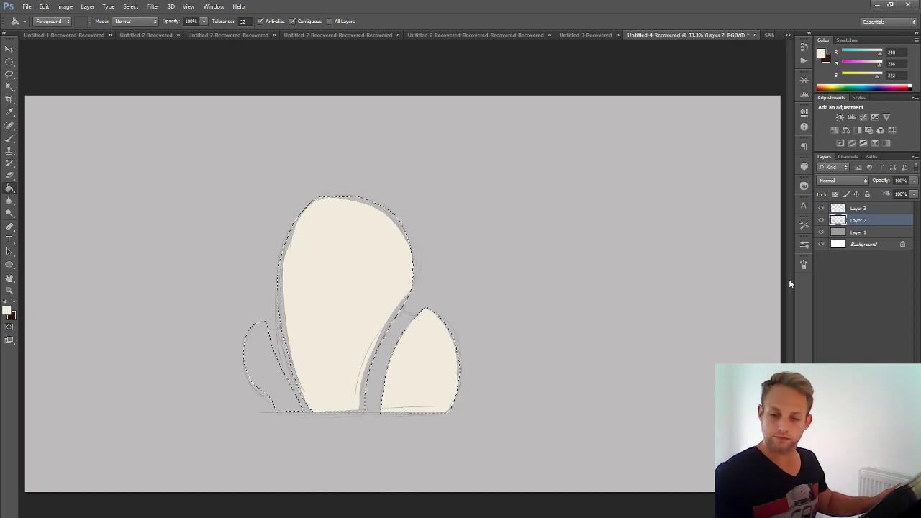
- Undo the last two cream fills on the sketch layer and move the empty Layer 3 directly below Layer 2
key("ctrl+alt+z")
key("ctrl+alt+z")
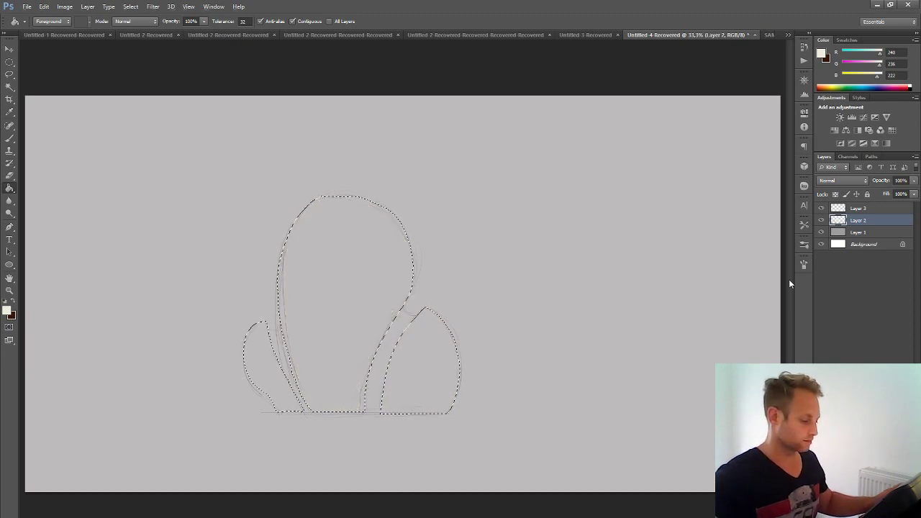
left_click(823, 209)
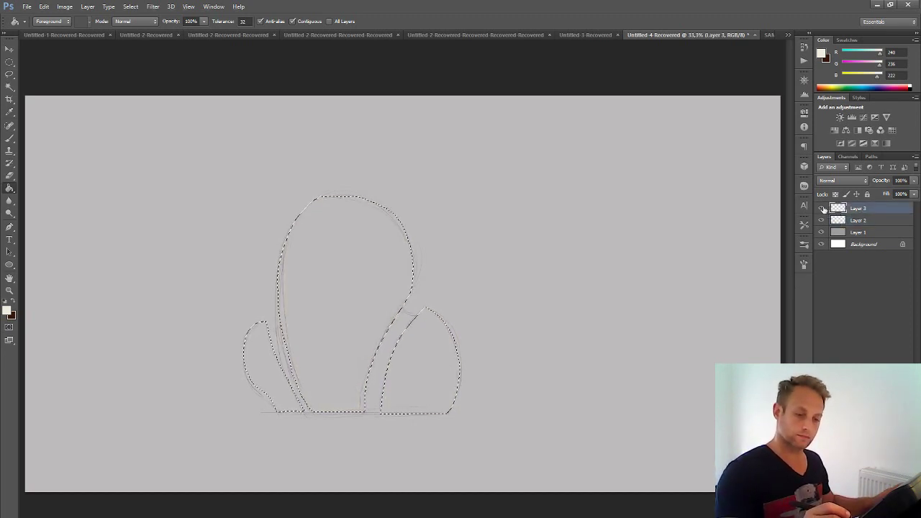
left_click_drag(823, 209, 855, 225)
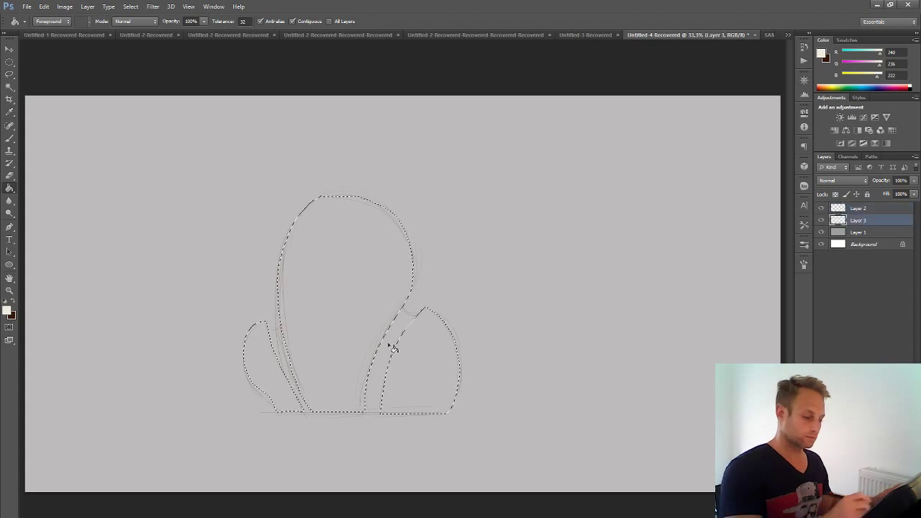
- Fill the three-shape selection on Layer 3 with cream and deselect it, hiding and showing the Layer 2 sketch to check the fill
key("alt+BackSpace")
left_click(130, 7)
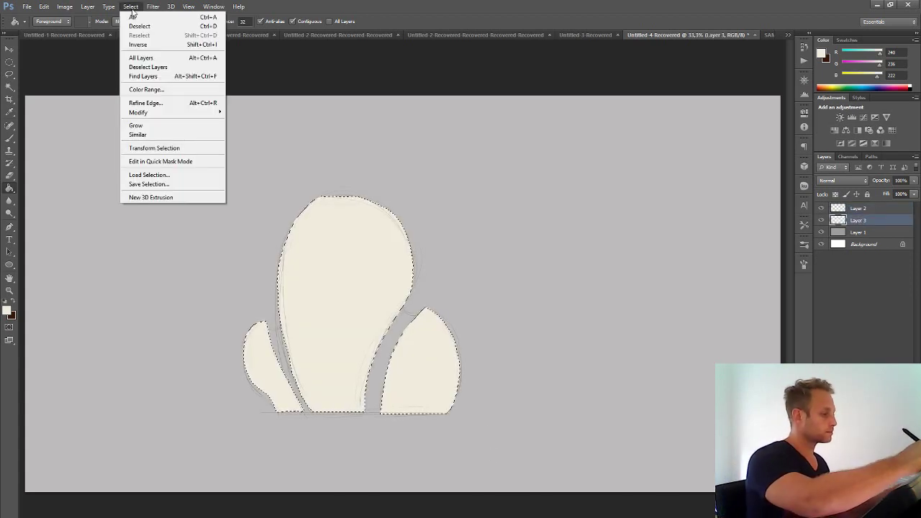
left_click(140, 26)
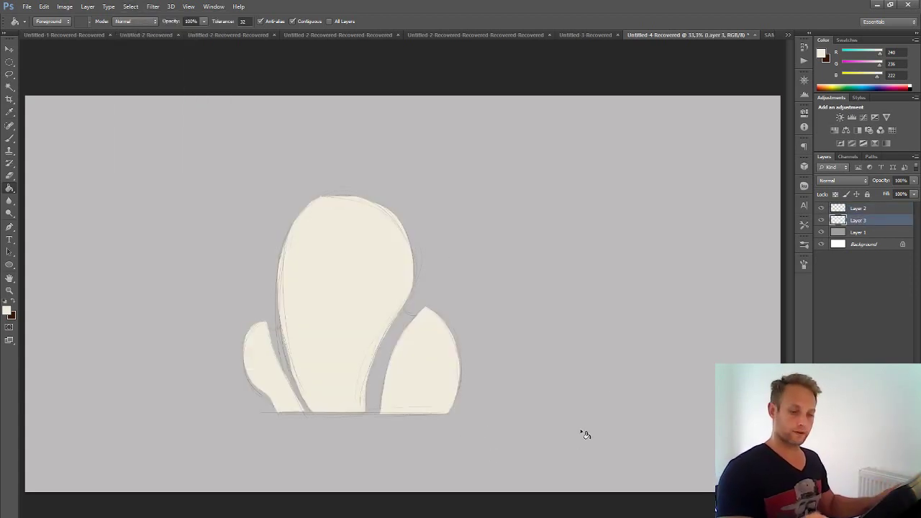
left_click(823, 207)
left_click(822, 208)
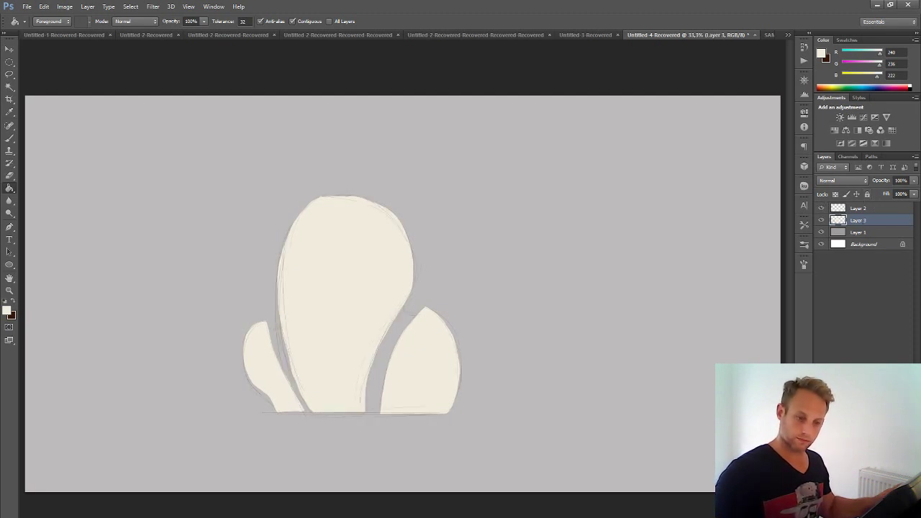
- Add a new layer below Layer 3 and lasso the two gaps between the cream shapes into one selection
key("ctrl+shift+alt+n")
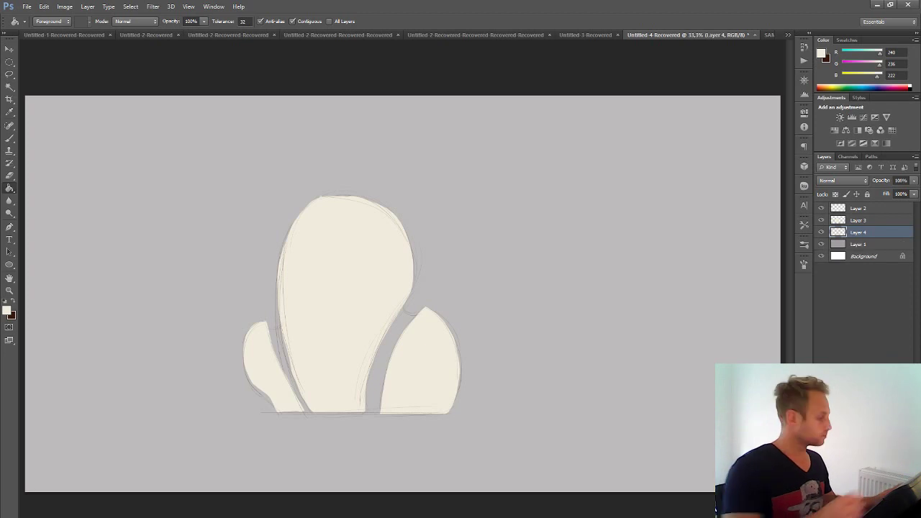
key("l")
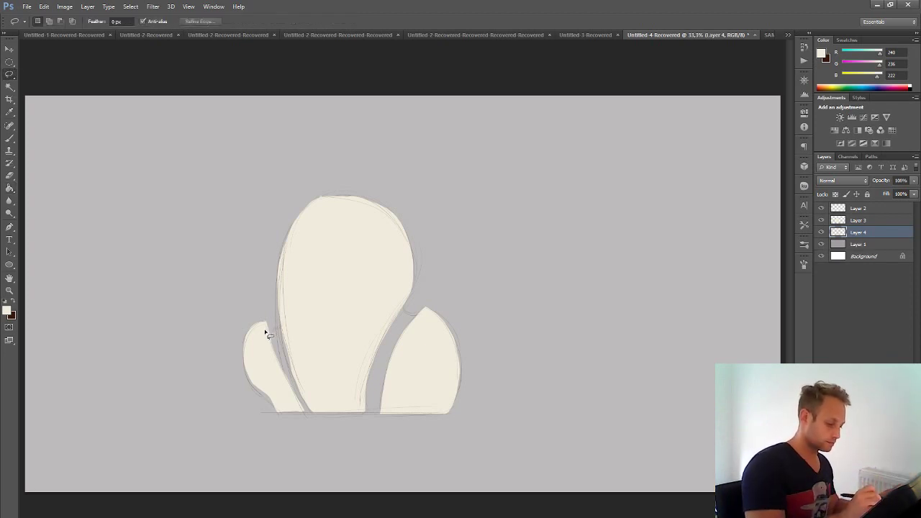
mouse_move(266, 333)
left_mouse_down()
mouse_move(286, 325)
mouse_move(317, 409)
mouse_move(298, 410)
mouse_move(280, 395)
mouse_move(260, 338)
left_mouse_up()
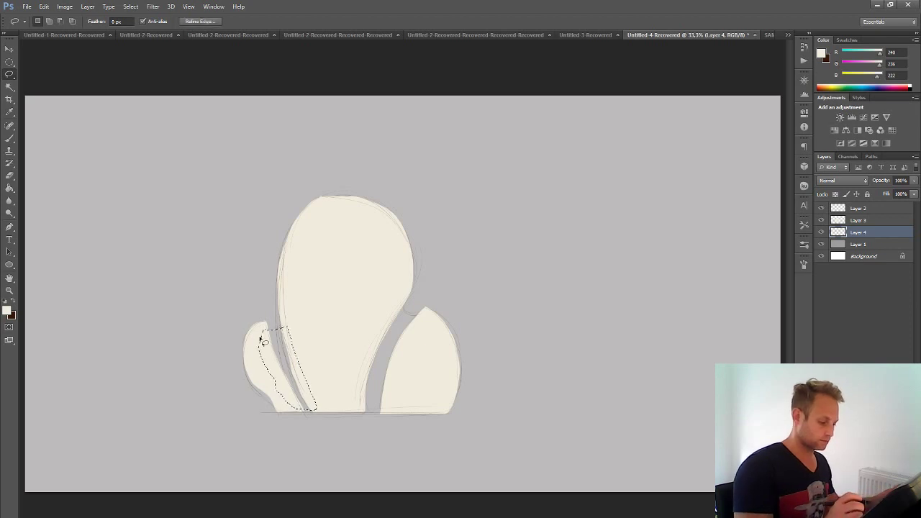
mouse_move(404, 297)
left_mouse_down()
mouse_move(411, 317)
mouse_move(425, 318)
mouse_move(390, 411)
mouse_move(356, 412)
mouse_move(392, 297)
mouse_move(399, 297)
left_mouse_up()
- Set the foreground colour to a muted grey-blue, RGB 140, 167, 179
left_click(9, 187)
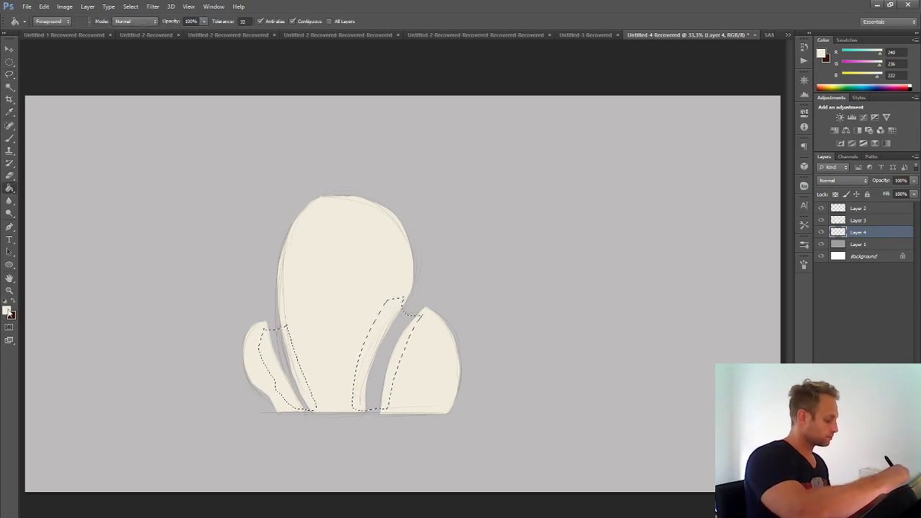
left_click(8, 311)
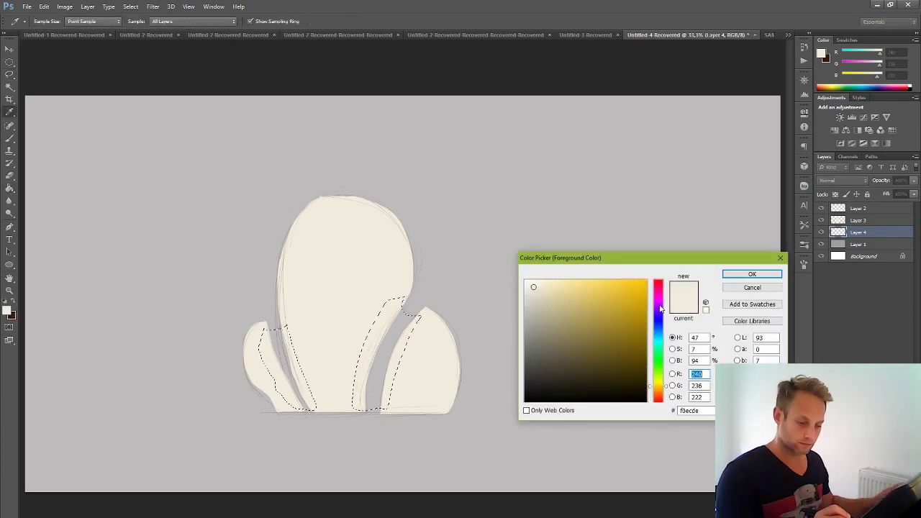
left_click_drag(660, 308, 661, 289)
left_click(558, 285)
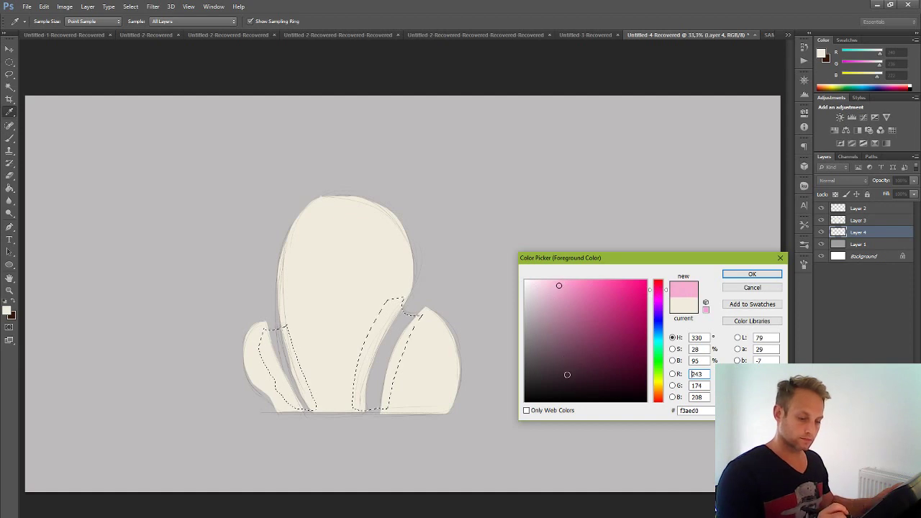
mouse_move(660, 325)
left_mouse_down()
mouse_move(661, 335)
mouse_move(657, 309)
mouse_move(659, 335)
left_mouse_up()
left_click(661, 338)
left_click(551, 315)
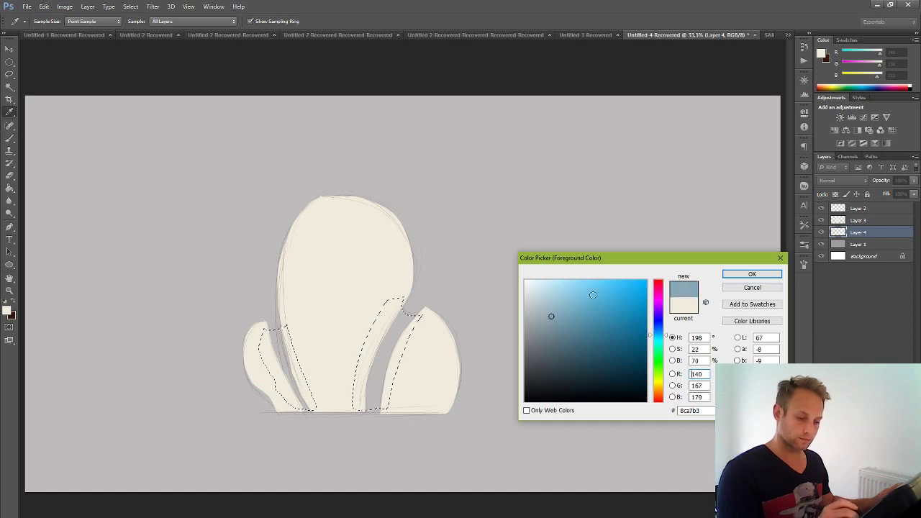
left_click(752, 274)
- Fill both selected gaps on Layer 4 with the grey-blue and deselect them, hiding and showing Layers 4 and 3 to check
key("g")
left_click(392, 357)
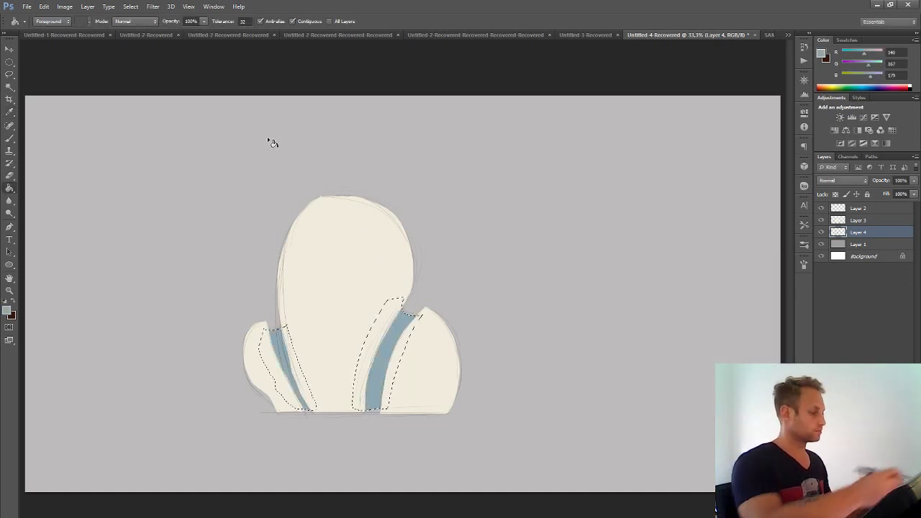
left_click(153, 7)
left_click(140, 24)
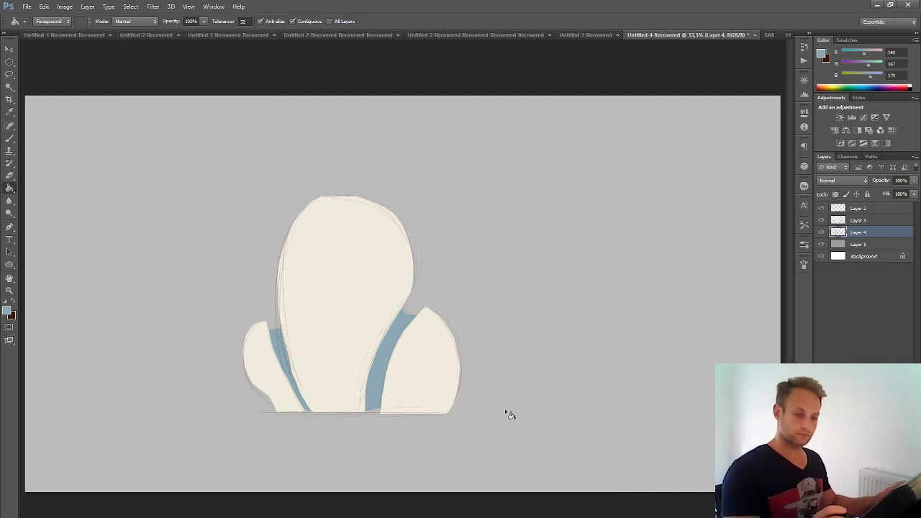
left_click(820, 231)
left_click(821, 231)
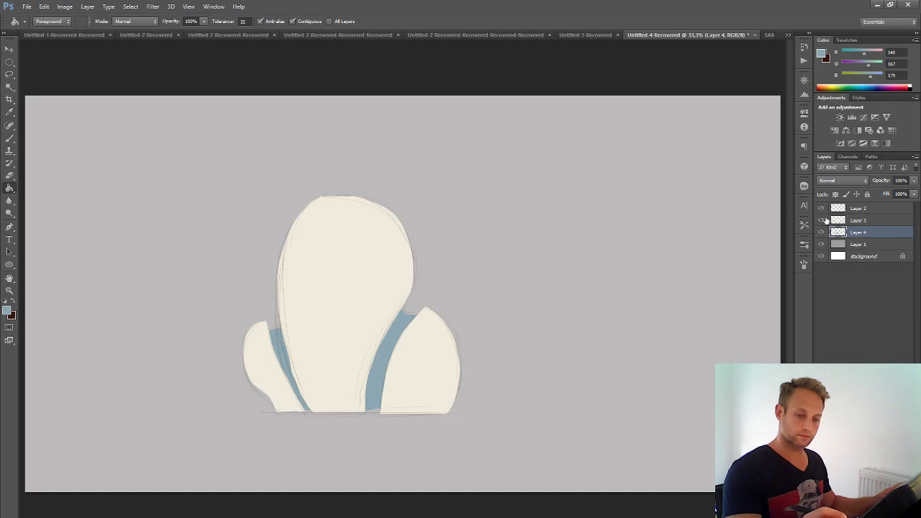
left_click(822, 220)
left_click(823, 220)
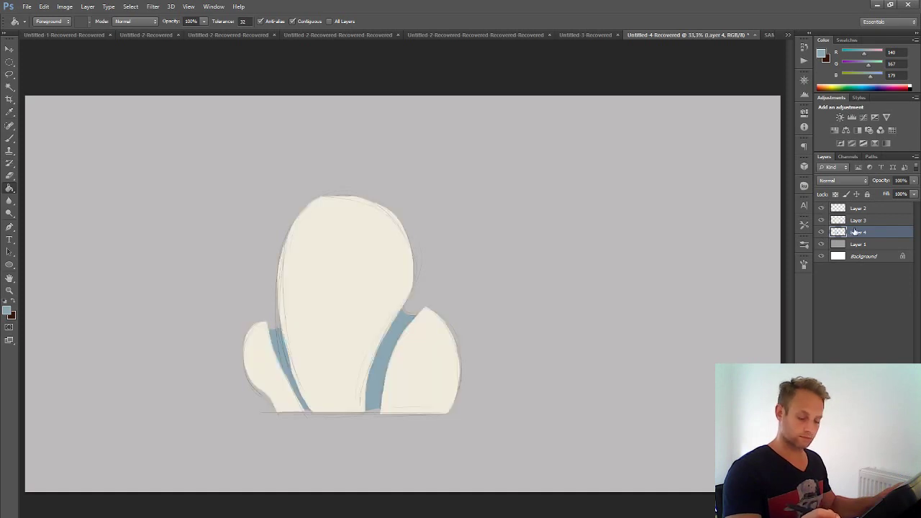
- Trim the base of the shapes straight on Layers 3 and 4 using a rectangular marquee along their lower edge, and clear the selection
left_click(863, 220, "shift")
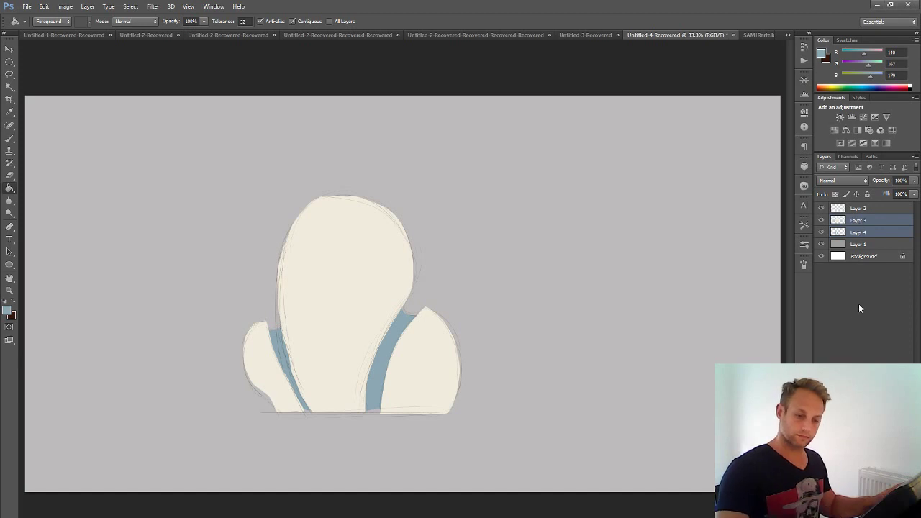
left_click_drag(10, 62, 51, 62)
left_click_drag(259, 405, 510, 448)
left_click_drag(437, 423, 444, 419)
left_click(873, 222)
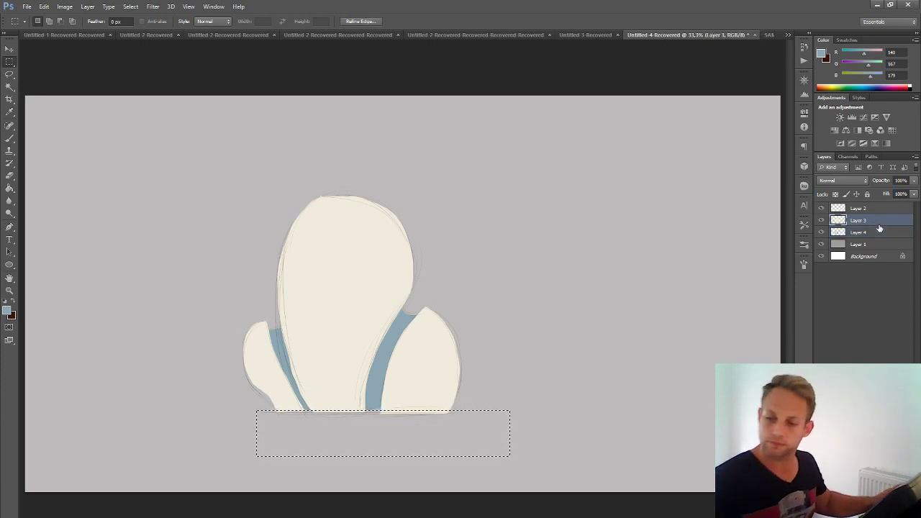
left_click(864, 231)
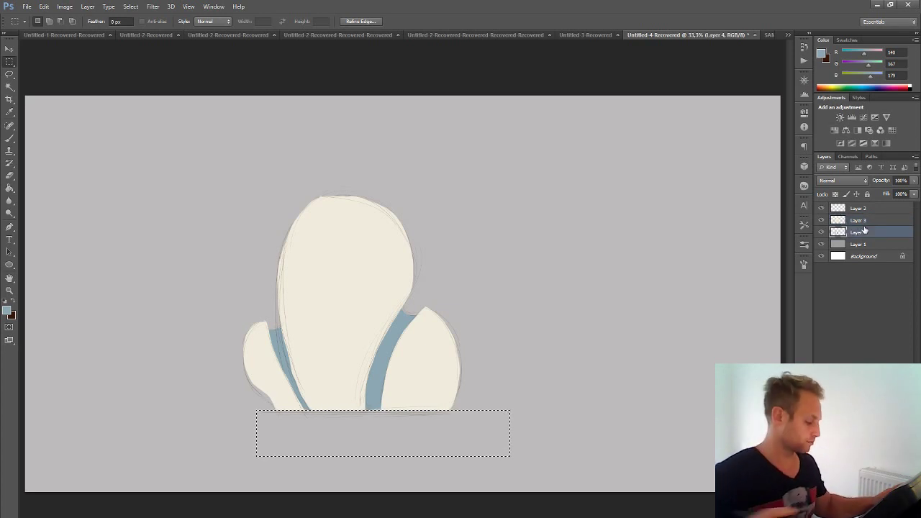
left_click_drag(415, 425, 411, 433)
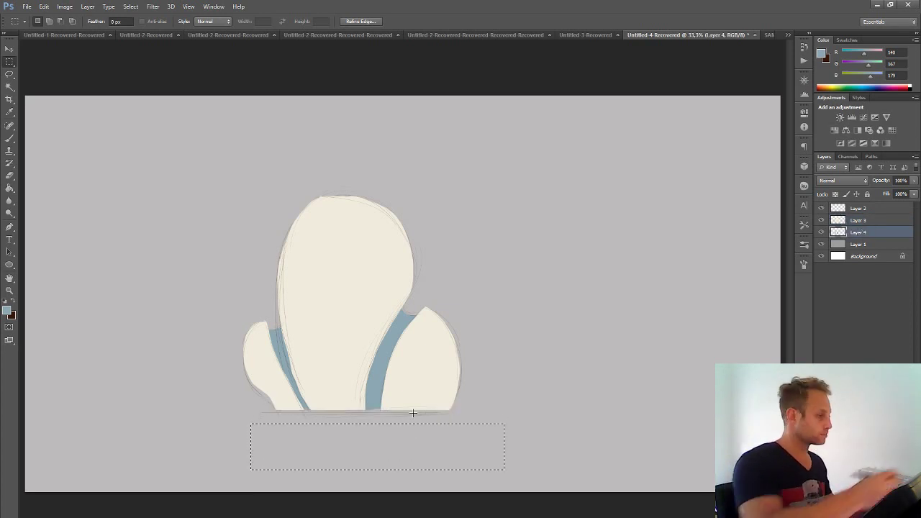
left_click(131, 7)
left_click(142, 25)
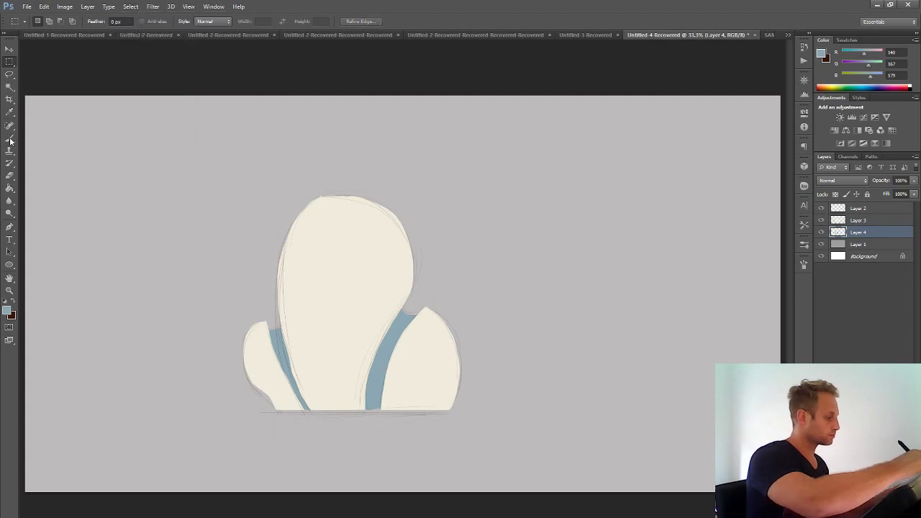
- Touch up the base of the wider grey-blue gap on Layer 4 with a small round brush at 100% hardness
key("b")
left_click(48, 22)
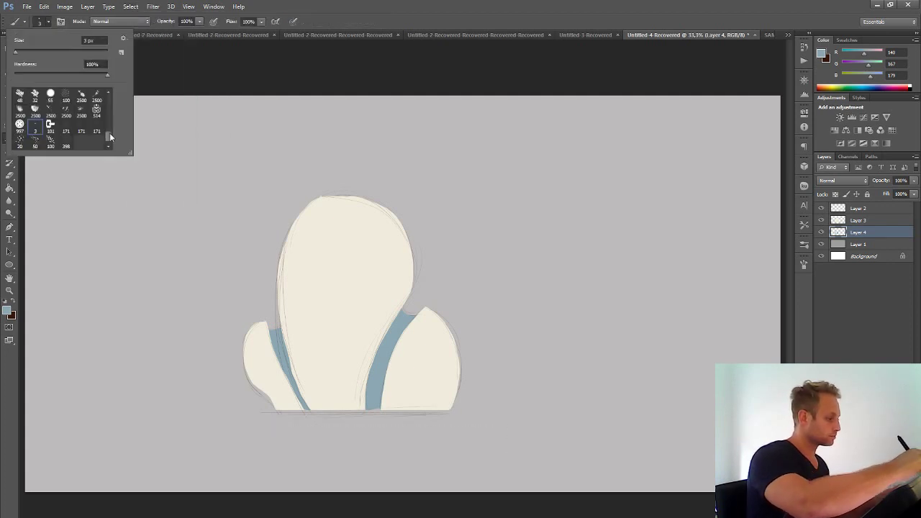
left_click(66, 96)
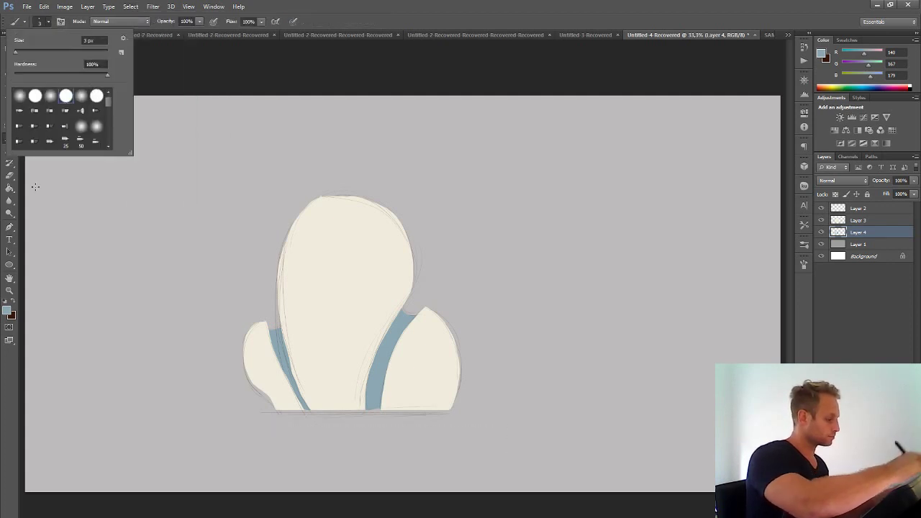
right_click(378, 406, "alt")
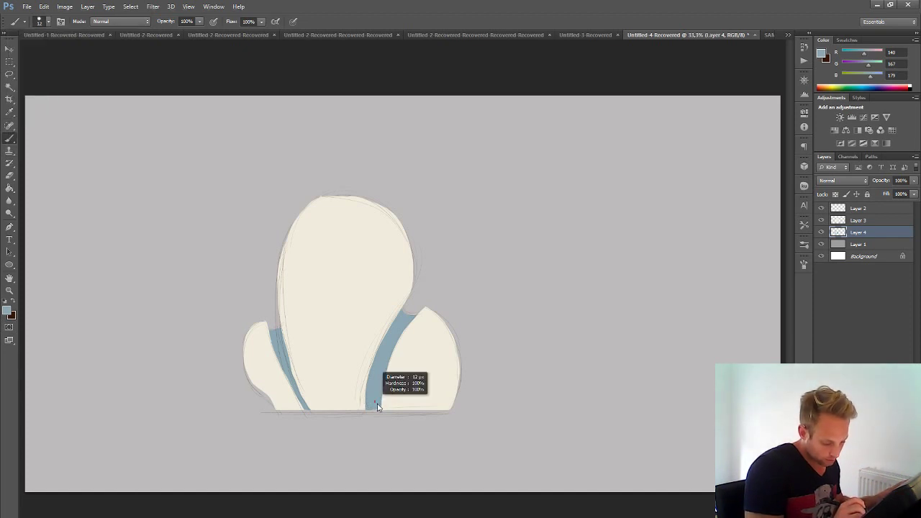
left_click_drag(379, 407, 366, 407)
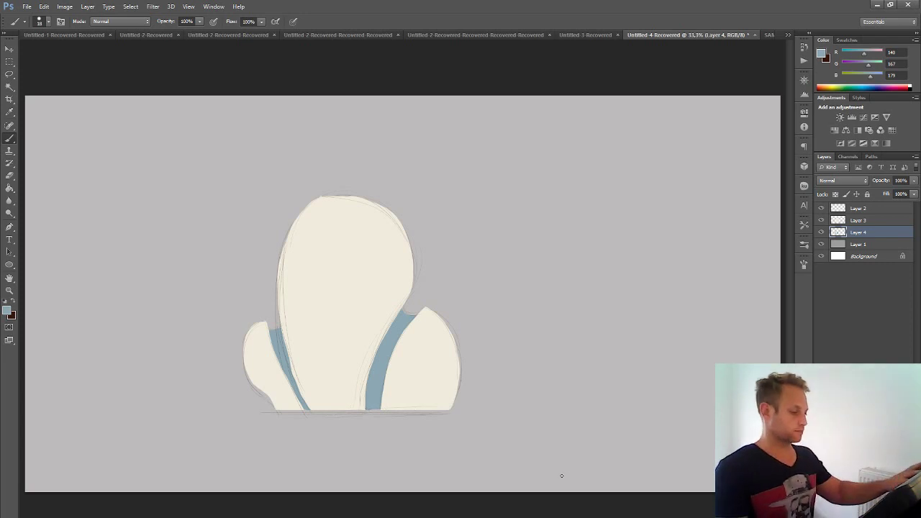
- Examine the overall silhouette at a reduced size and compare it with Layers 3 and 4 hidden and shown
key("ctrl+minus")
key("ctrl+minus")
key("ctrl+minus")
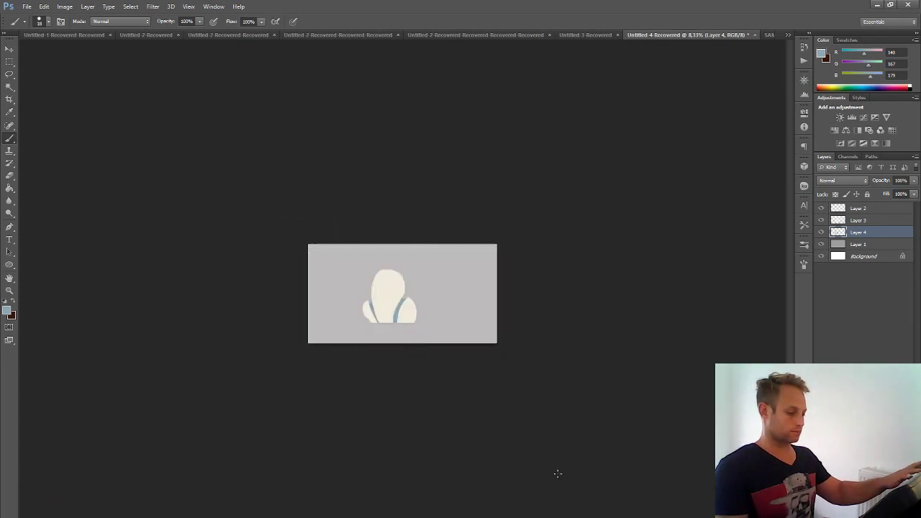
key("ctrl+plus")
key("ctrl+plus")
key("ctrl+plus")
key("ctrl+plus")
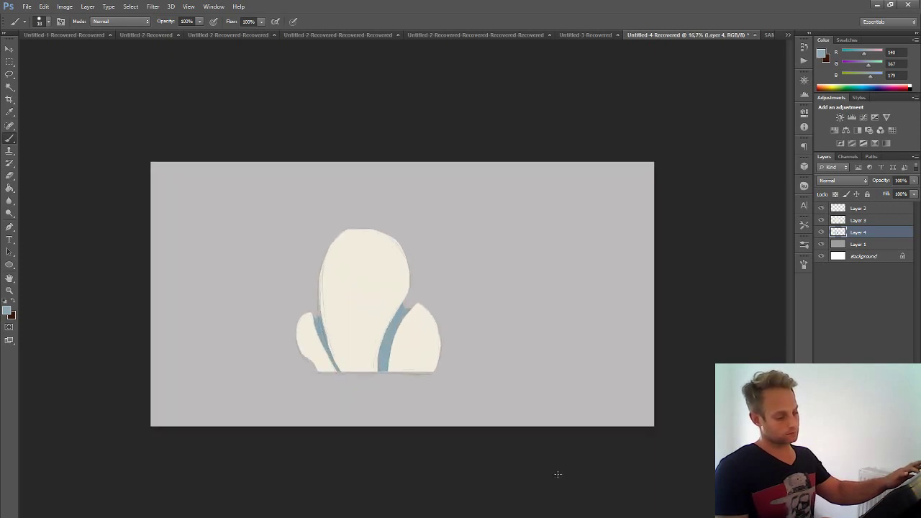
left_click(821, 220)
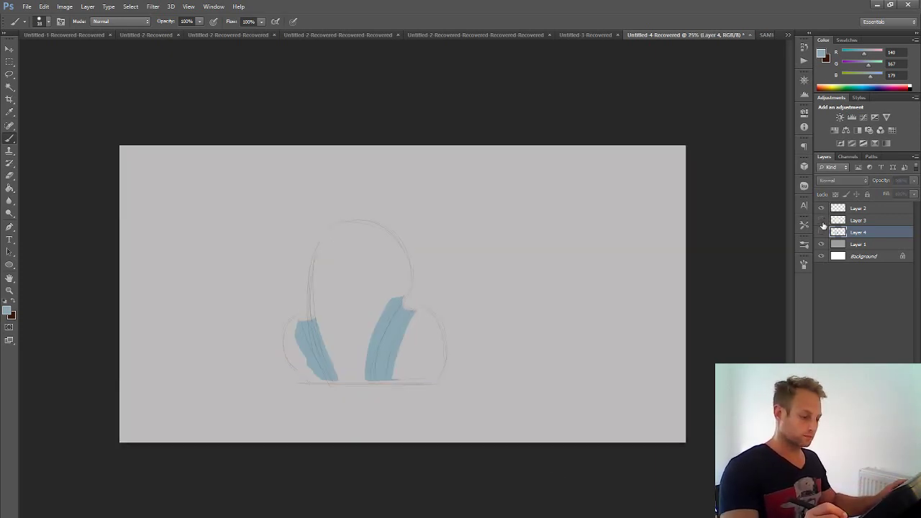
left_click(821, 220)
left_click(821, 232)
left_click(821, 232)
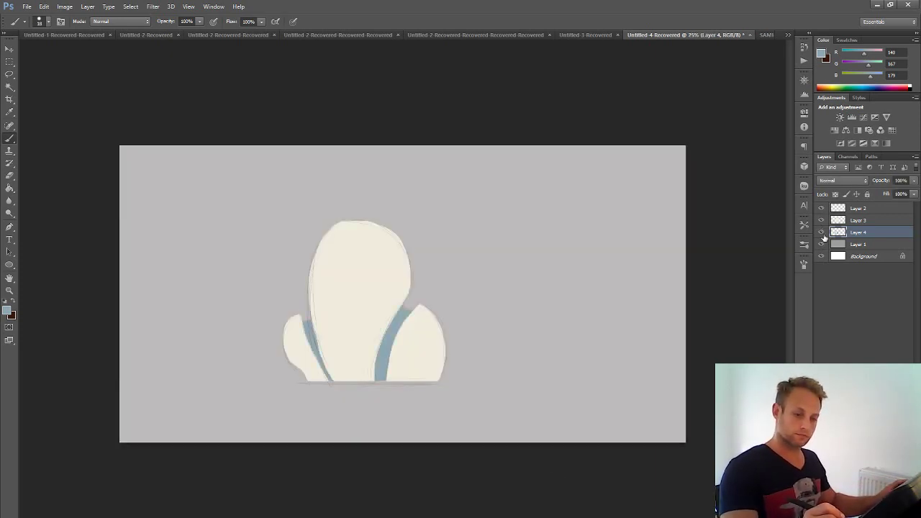
left_click(820, 220)
left_click(821, 220)
- Select Layers 3 and 4 together and stretch them upward with Free Transform to about 128% height, keeping the base in place
left_click(866, 220, "ctrl")
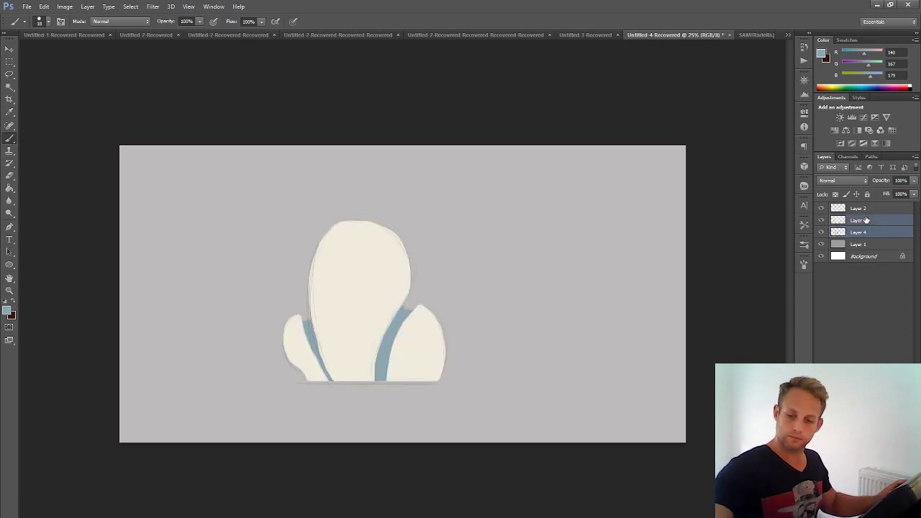
key("ctrl+t")
left_click_drag(364, 218, 363, 166)
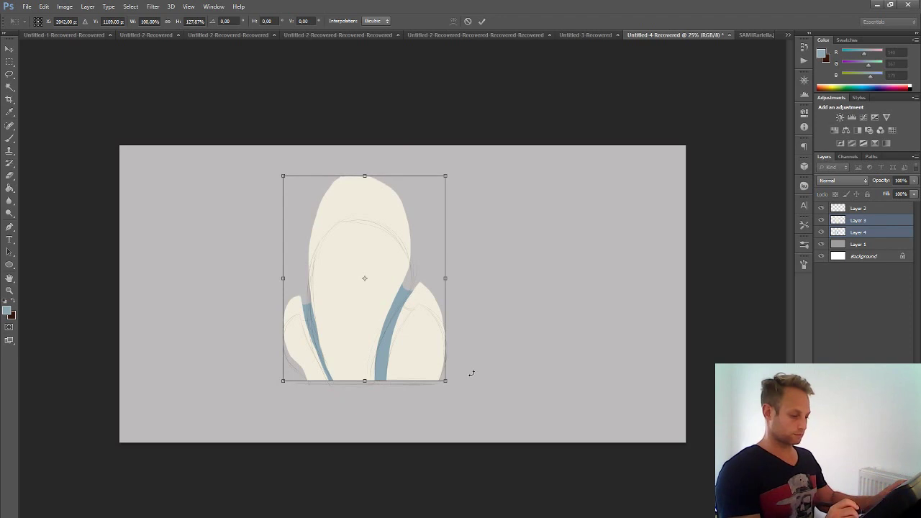
left_click(481, 21)
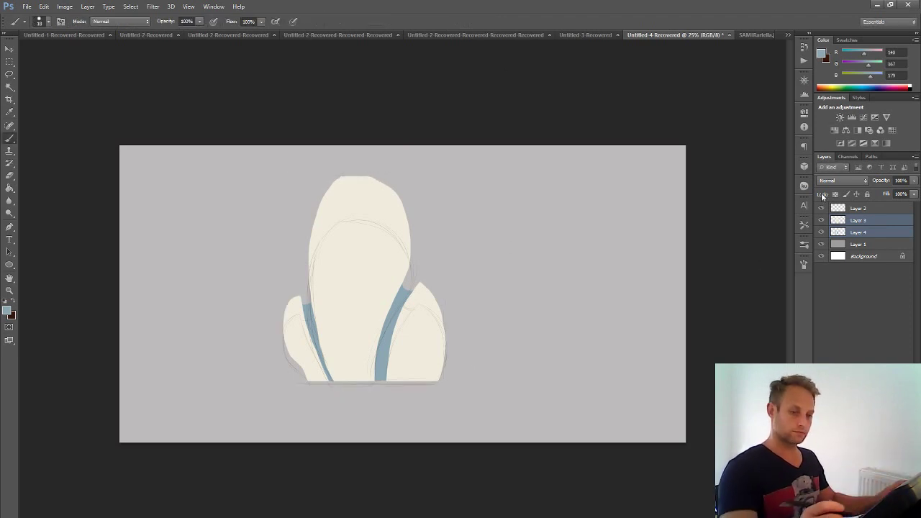
- Hide the sketch on Layer 2 and clean up the upper outlines of the cream shapes on Layer 3 with the Eraser
left_click(821, 208)
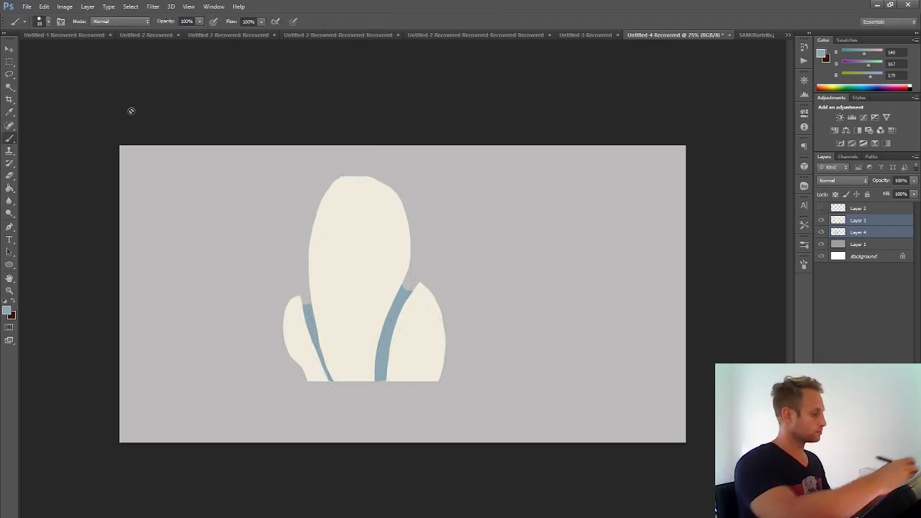
left_click(12, 175)
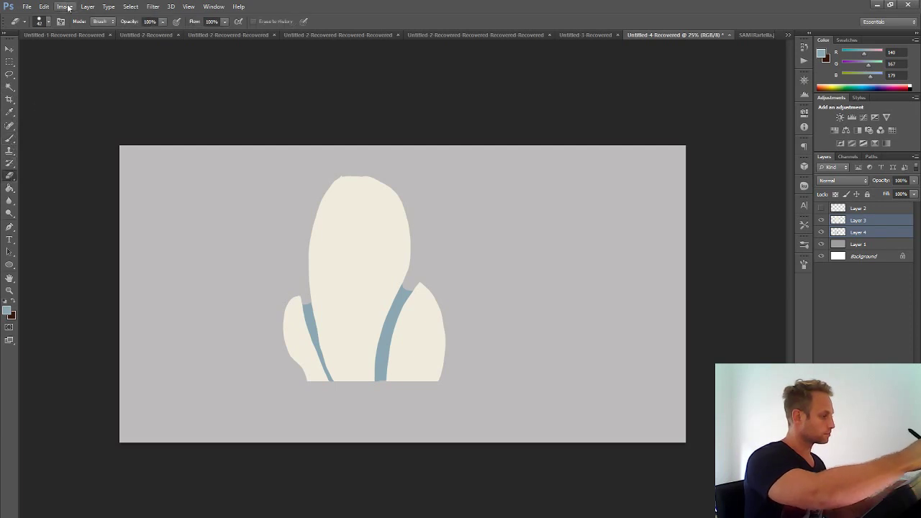
left_click(48, 21)
left_click(389, 21)
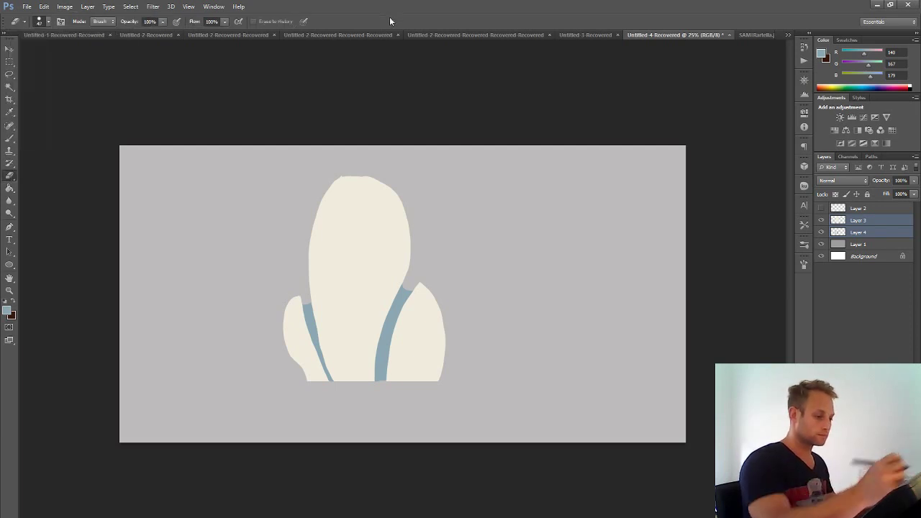
left_click(828, 220)
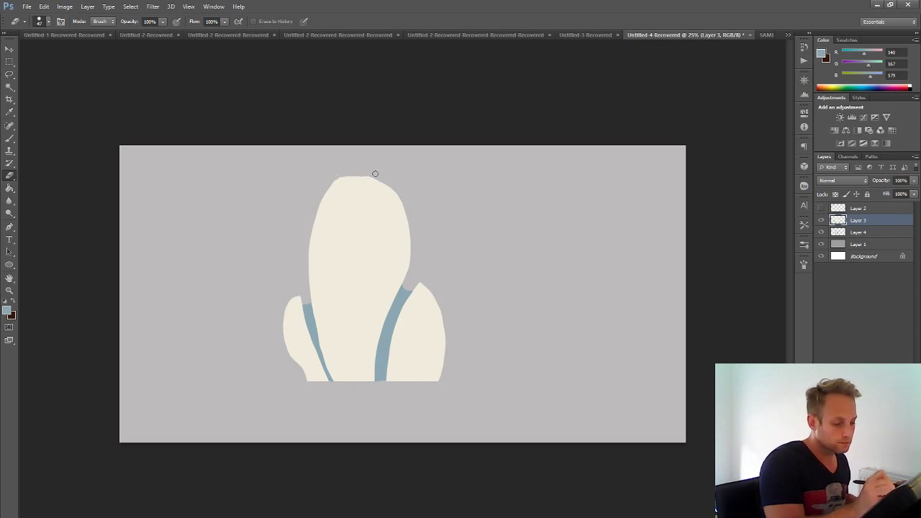
mouse_move(362, 175)
left_mouse_down()
mouse_move(326, 179)
mouse_move(377, 174)
mouse_move(325, 181)
mouse_move(289, 201)
mouse_move(368, 173)
left_mouse_up()
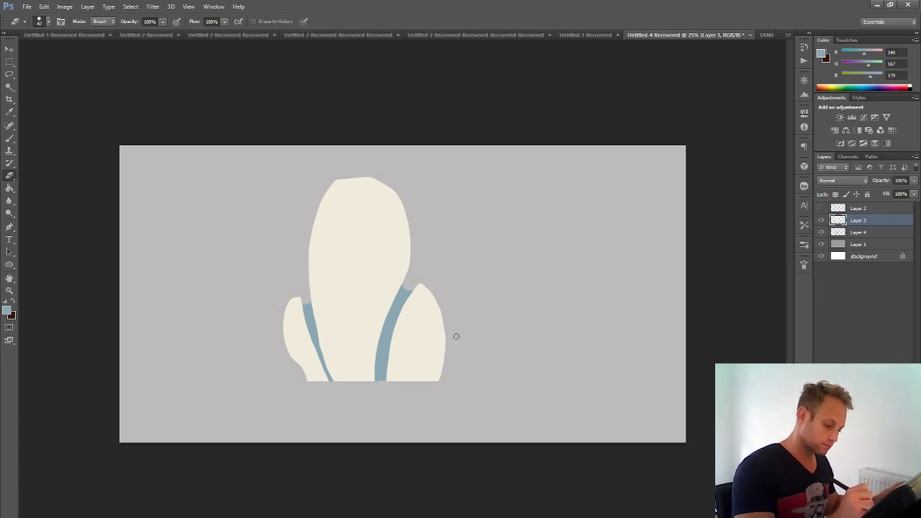
left_click(821, 220)
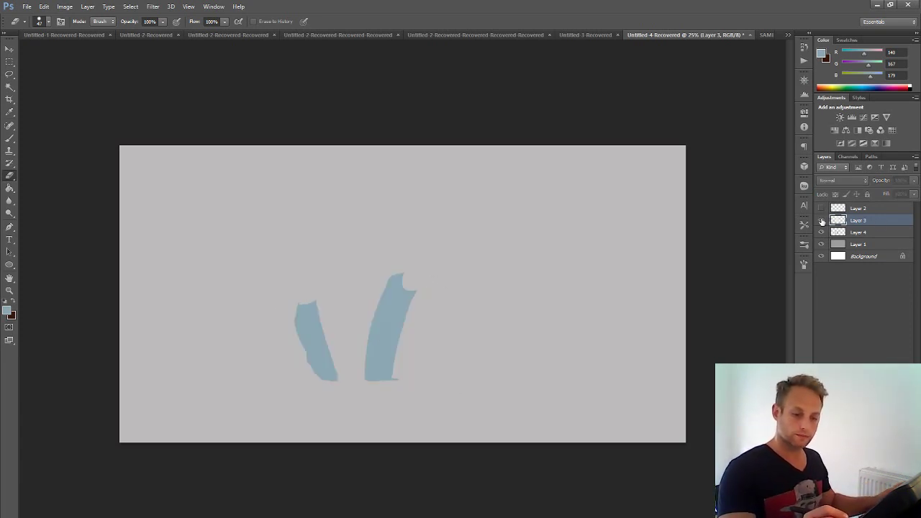
left_click(821, 220)
- Add a new layer above Layer 3 and clip it to Layer 3 with a clipping mask
key("ctrl+shift+alt+n")
right_click(863, 223)
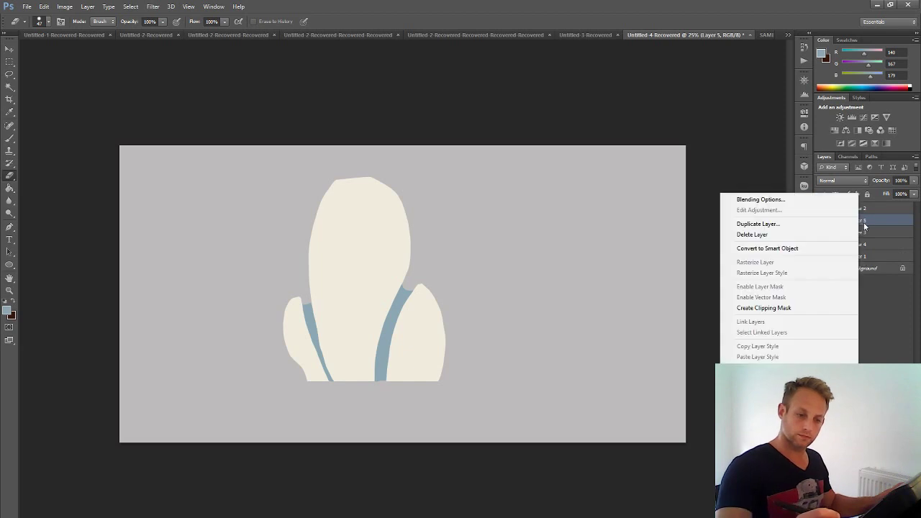
left_click(781, 308)
- Set the foreground colour to a dark warm grey, 5f5e5a, starting from the cream fill's hue
key("i")
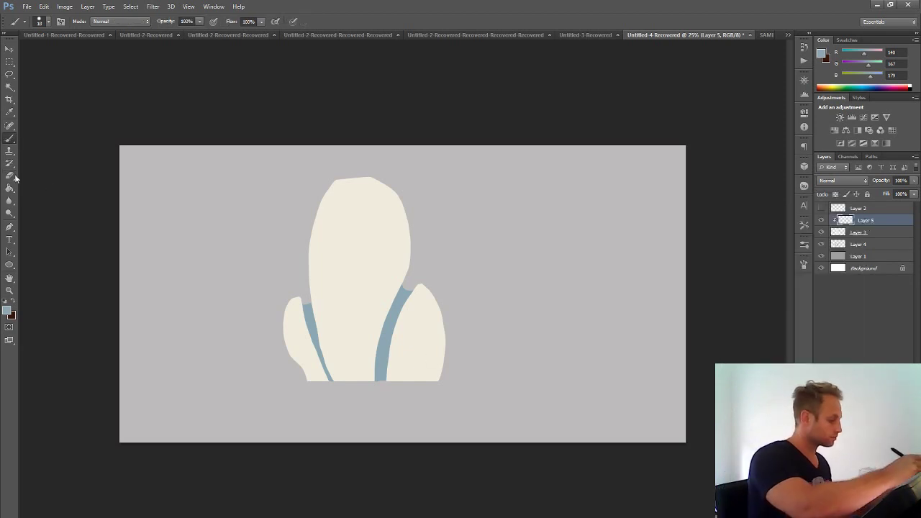
left_click(7, 310)
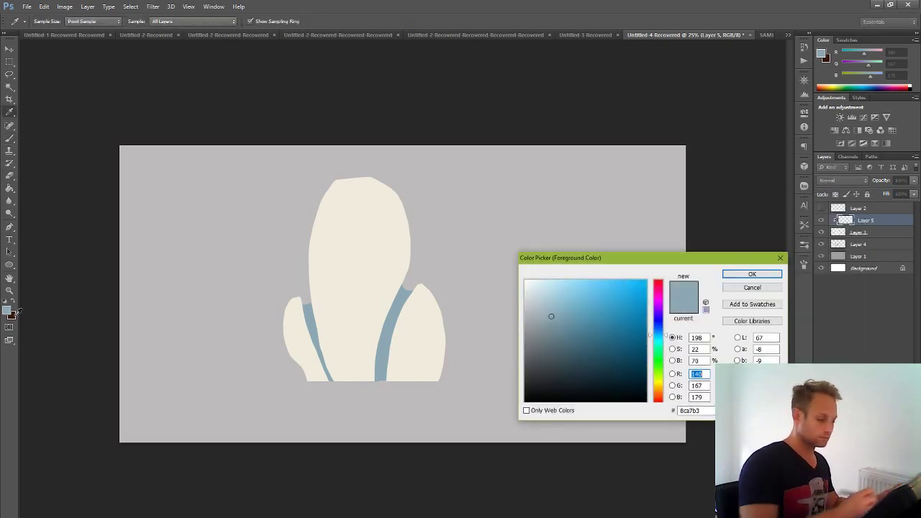
left_click(367, 300)
left_click_drag(532, 354, 530, 356)
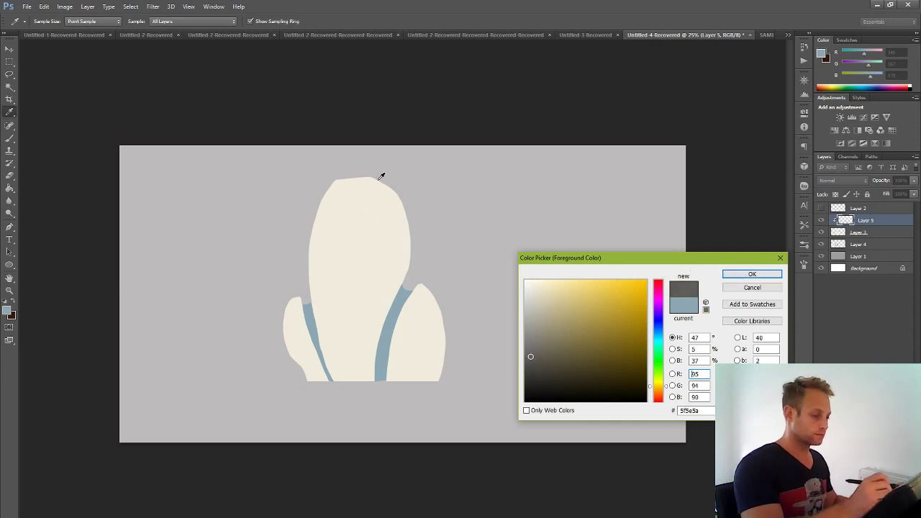
left_click(751, 274)
- Draw thin double lines across the tall shape's upper end and along its upper right edge, plus a small ring on a short connector
key("b")
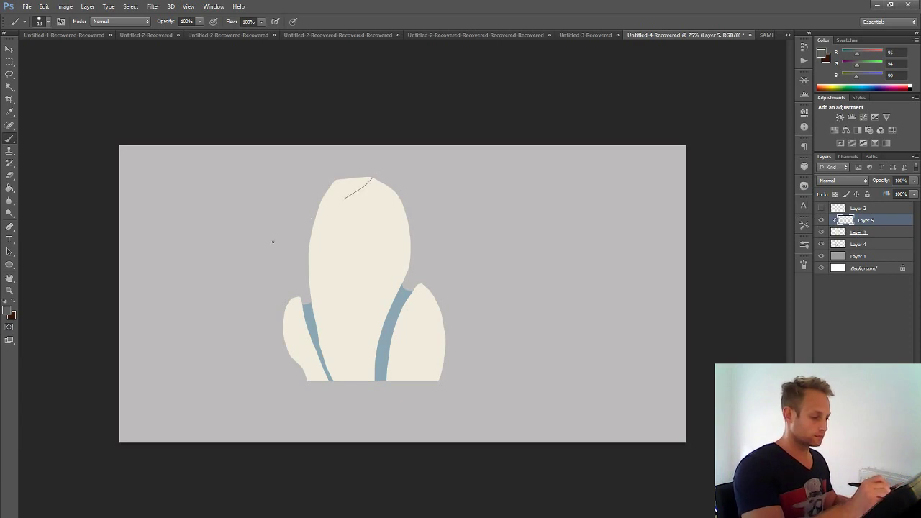
left_click_drag(372, 180, 314, 222)
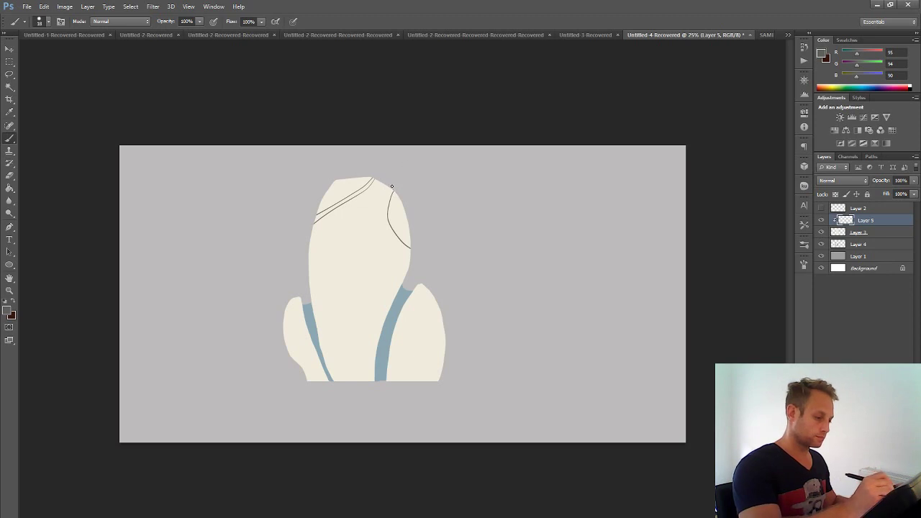
left_click_drag(392, 189, 411, 253)
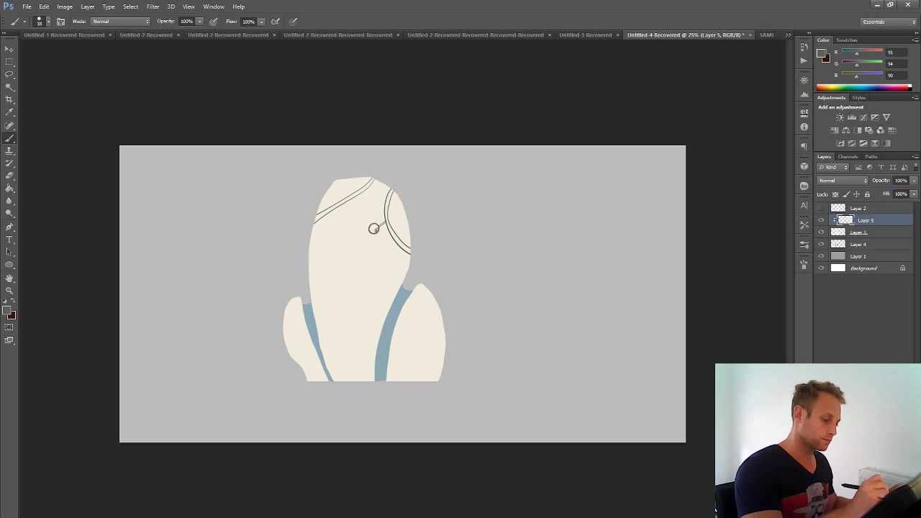
- Clean up the small ring and its connector on the tall shape with the Eraser at 23 px
left_click(12, 175)
key("ctrl+plus")
key("ctrl+plus")
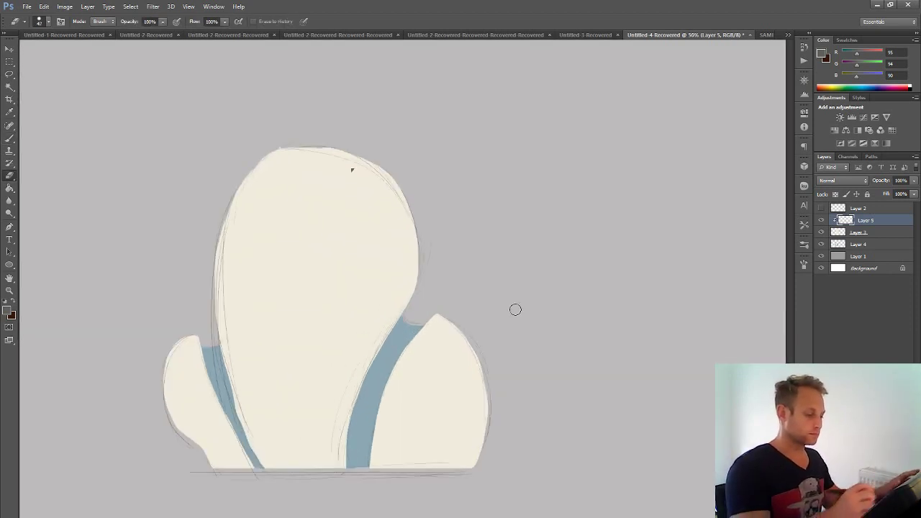
right_click(357, 145)
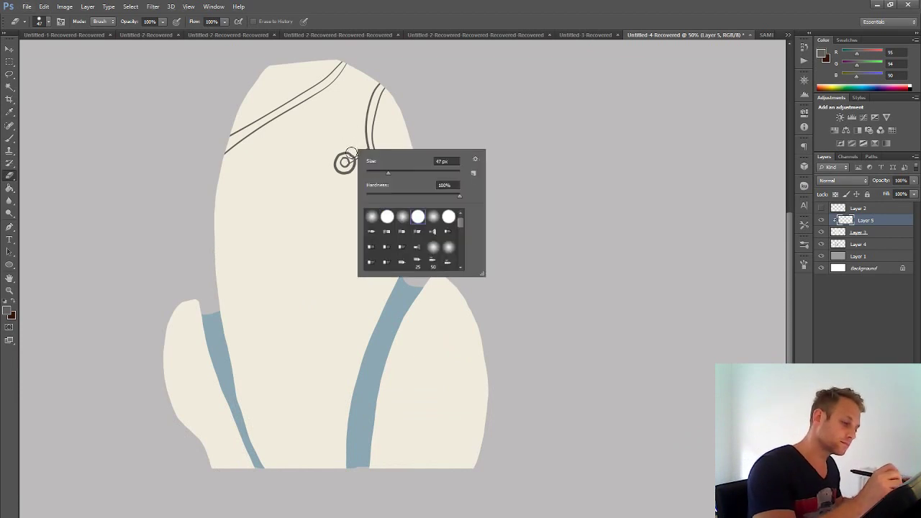
right_click(334, 175, "alt")
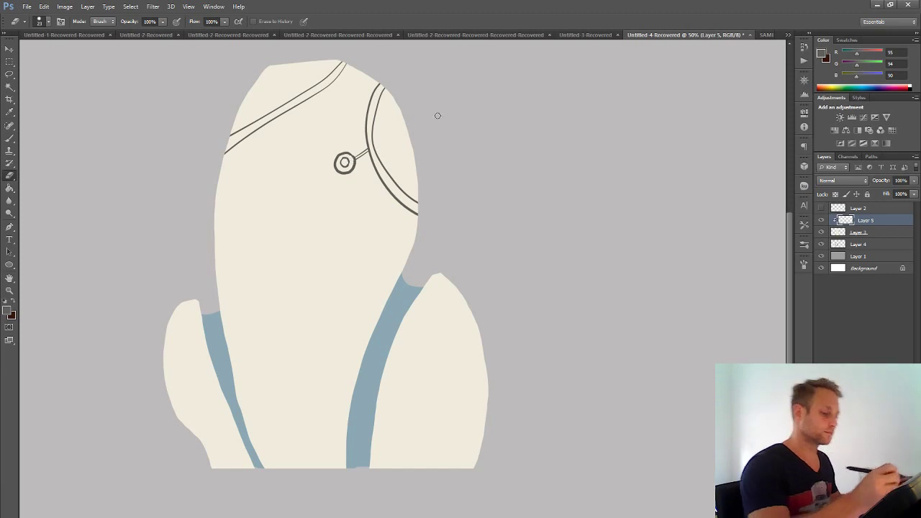
key("ctrl+minus")
key("ctrl+minus")
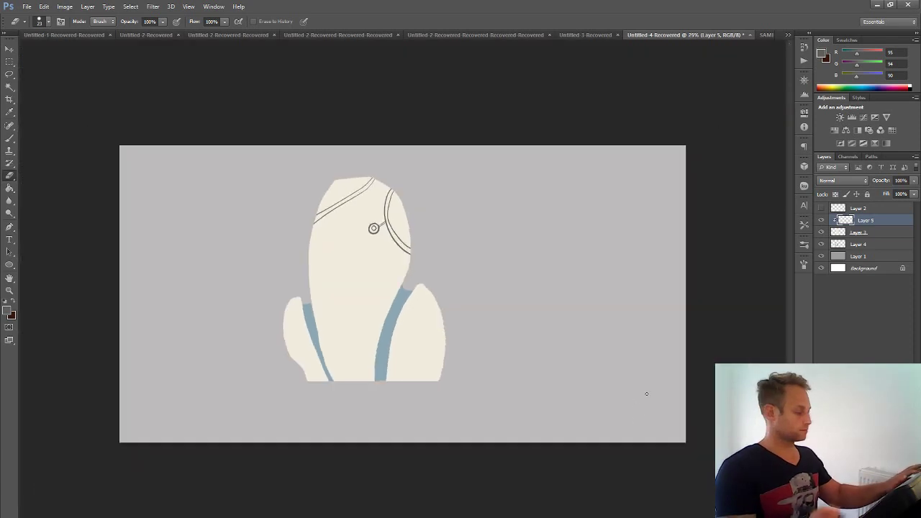
left_click(17, 138)
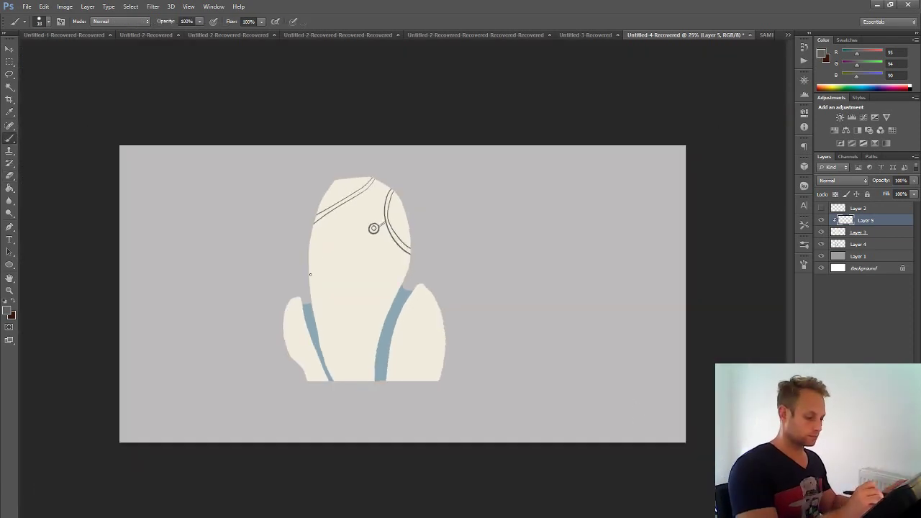
mouse_move(310, 274)
left_mouse_down()
mouse_move(415, 295)
mouse_move(413, 280)
mouse_move(386, 345)
mouse_move(392, 313)
left_mouse_up()
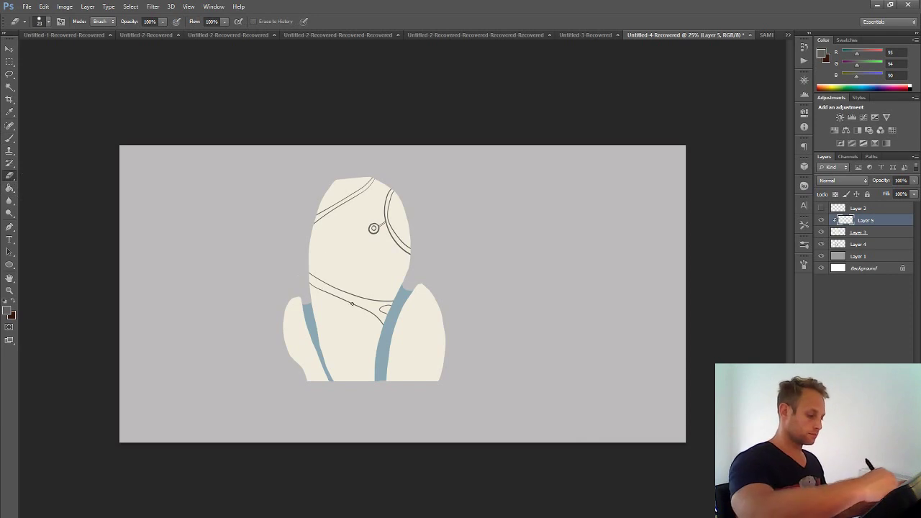
left_click_drag(335, 288, 316, 280)
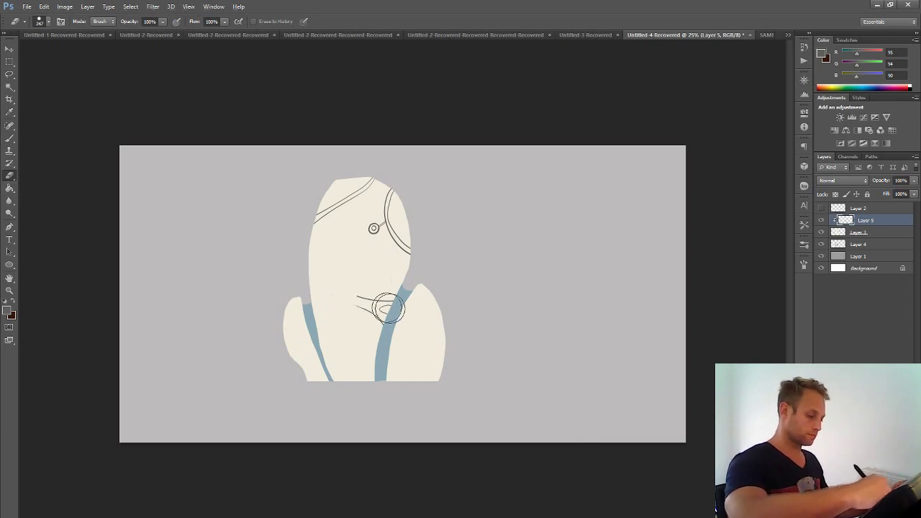
mouse_move(388, 309)
left_mouse_down()
mouse_move(376, 314)
mouse_move(309, 288)
mouse_move(316, 284)
left_mouse_up()
- Draw a diagonal double line across the middle of the tall shape down to the wider grey-blue gap, undoing and redrawing the lower line
left_click(10, 138)
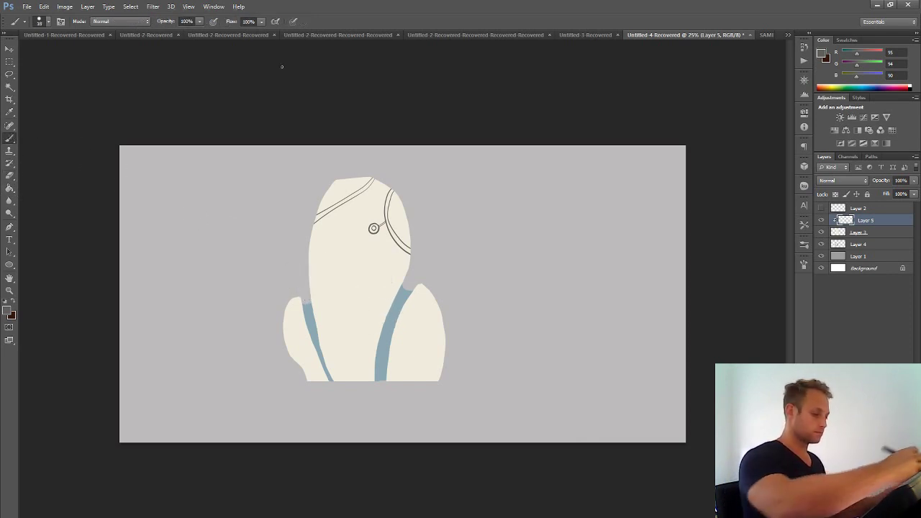
mouse_move(392, 298)
left_mouse_down()
mouse_move(312, 251)
mouse_move(362, 289)
left_mouse_up()
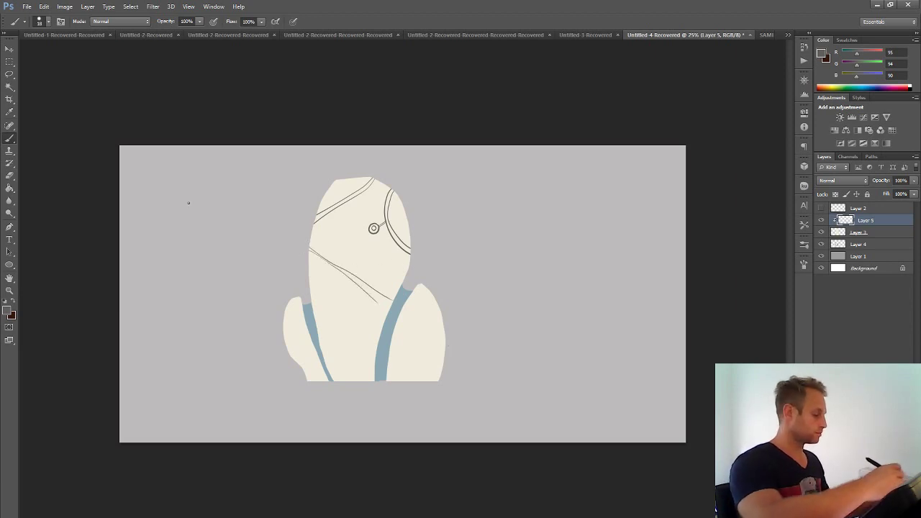
key("ctrl+z")
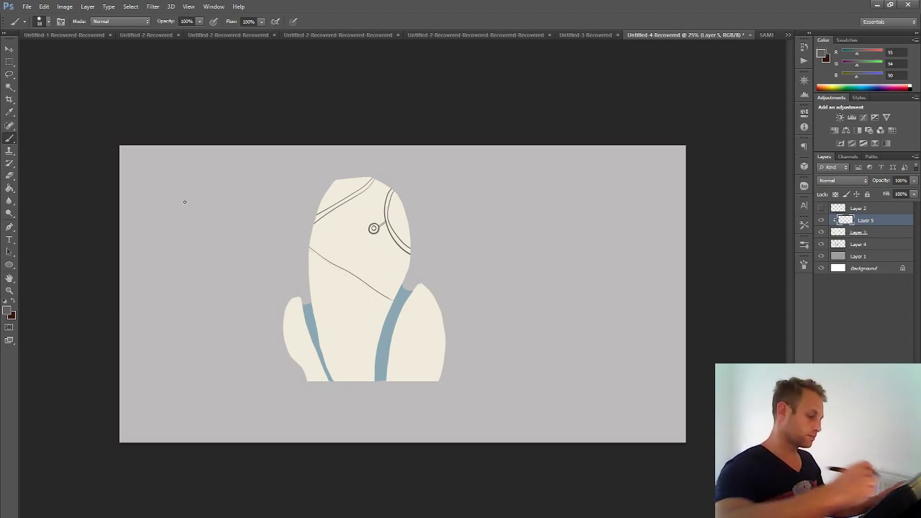
left_click_drag(310, 248, 405, 324)
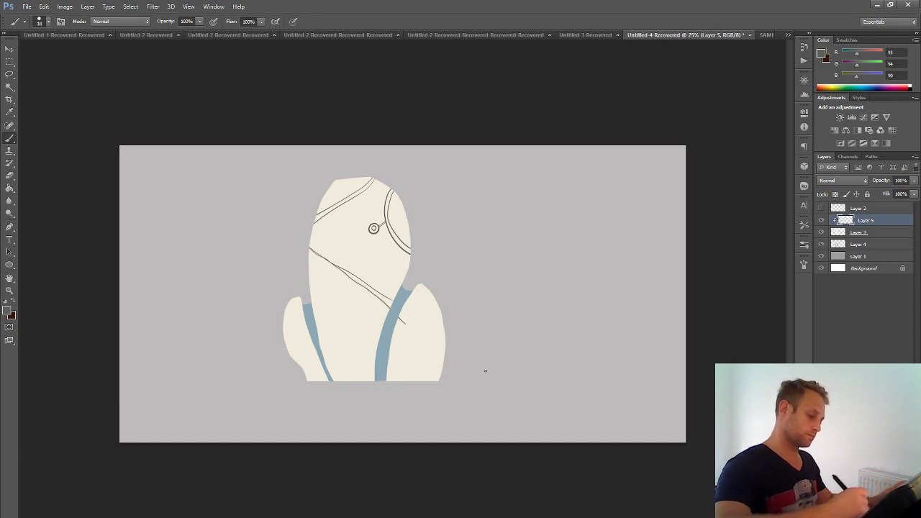
key("ctrl+z")
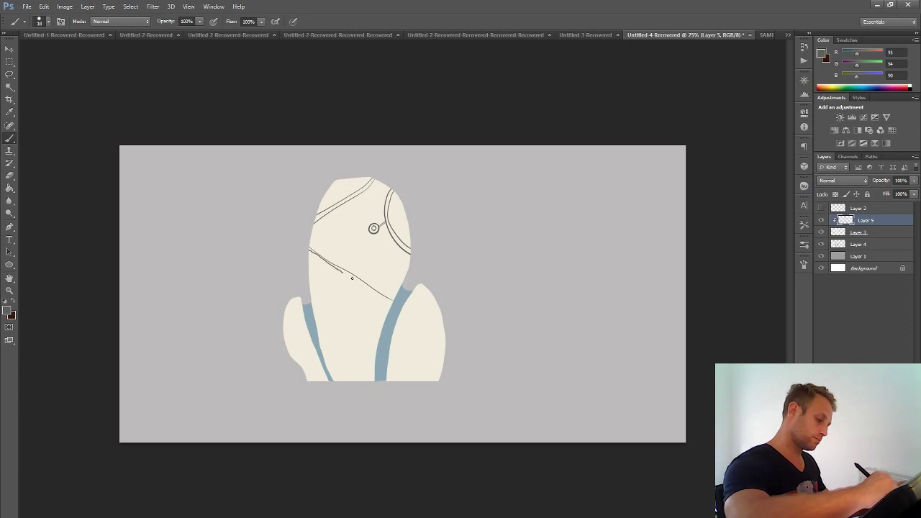
key("ctrl+z")
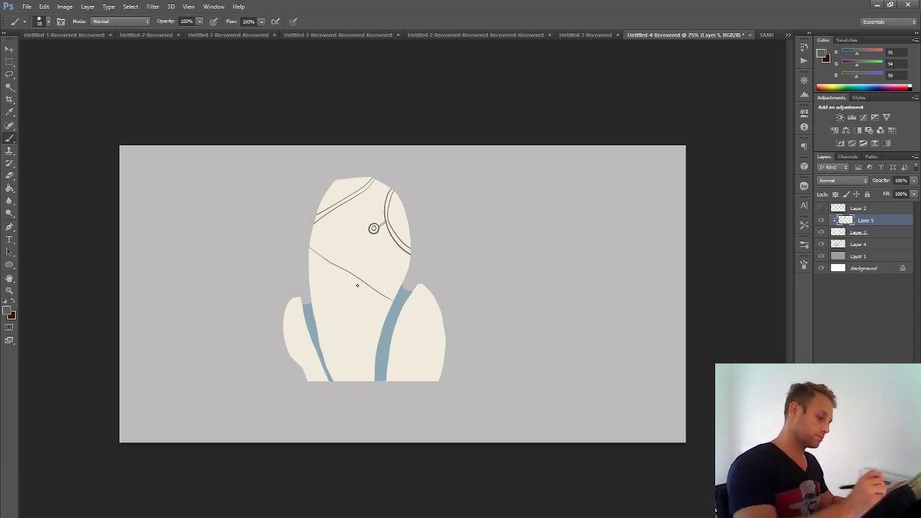
left_click_drag(309, 251, 397, 309)
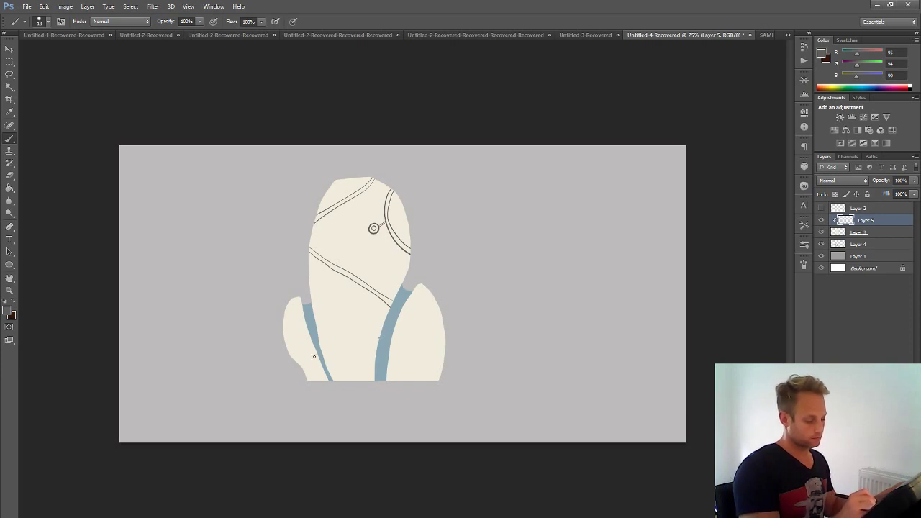
- Draw a slightly curved double line across the tall shape near its base and erase the overshoot on the small left shape
left_click_drag(314, 356, 381, 340)
left_click_drag(323, 357, 364, 346)
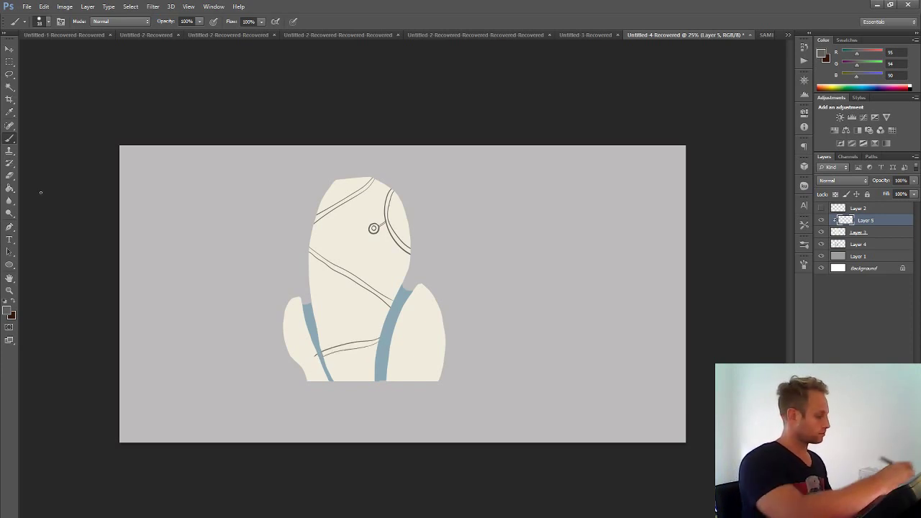
key("e")
left_click_drag(309, 320, 302, 406)
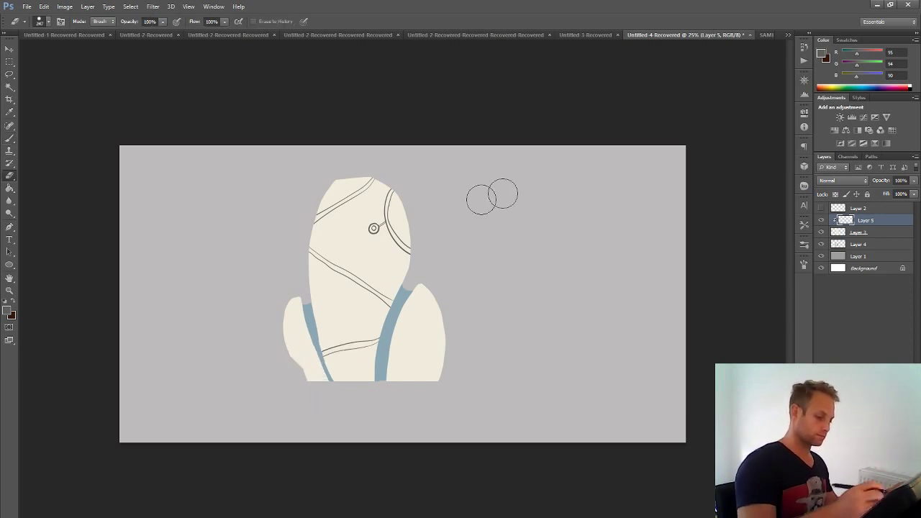
- Draw curved double lines across both side shapes and a small hanging ring on the right one
key("b")
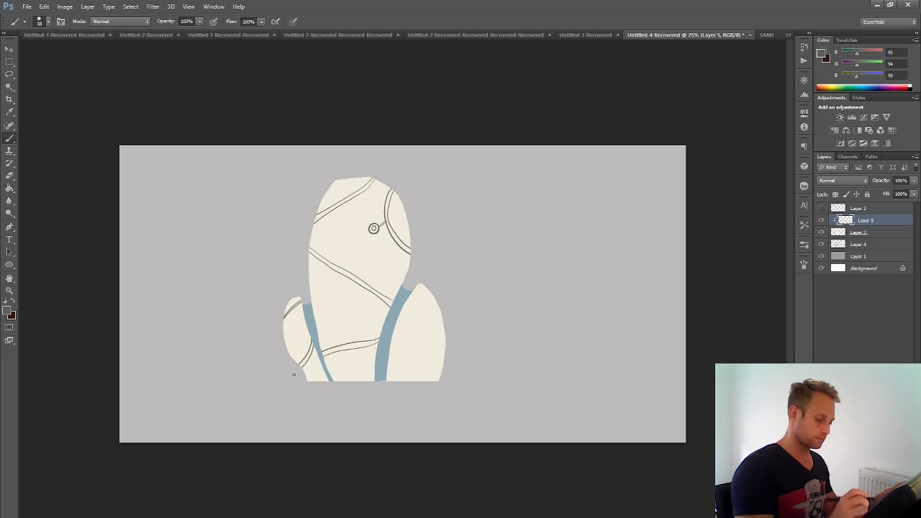
mouse_move(441, 320)
left_mouse_down()
mouse_move(402, 382)
mouse_move(443, 322)
mouse_move(436, 302)
left_mouse_up()
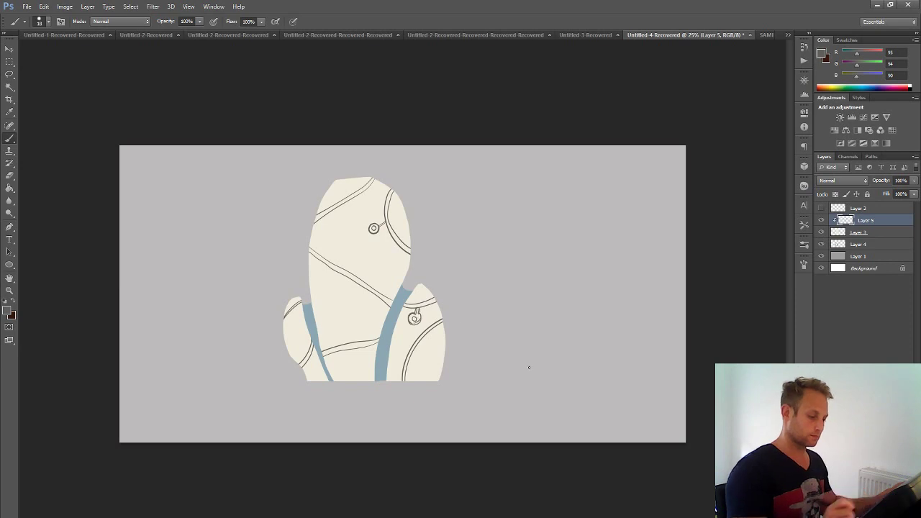
- Examine the line detailing at a reduced size and compare the shapes with Layer 5 hidden and shown
key("ctrl+plus")
key("ctrl+minus")
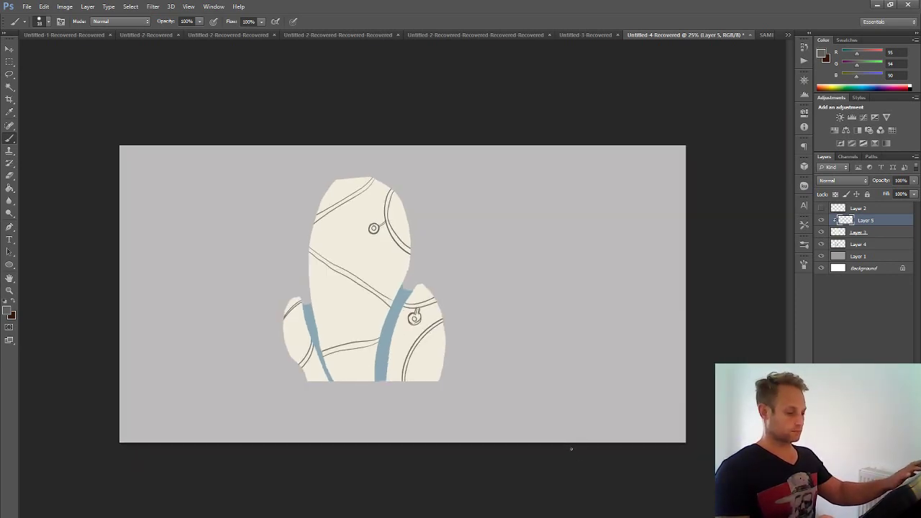
key("ctrl+minus")
key("ctrl+minus")
key("ctrl+minus")
key("ctrl+minus")
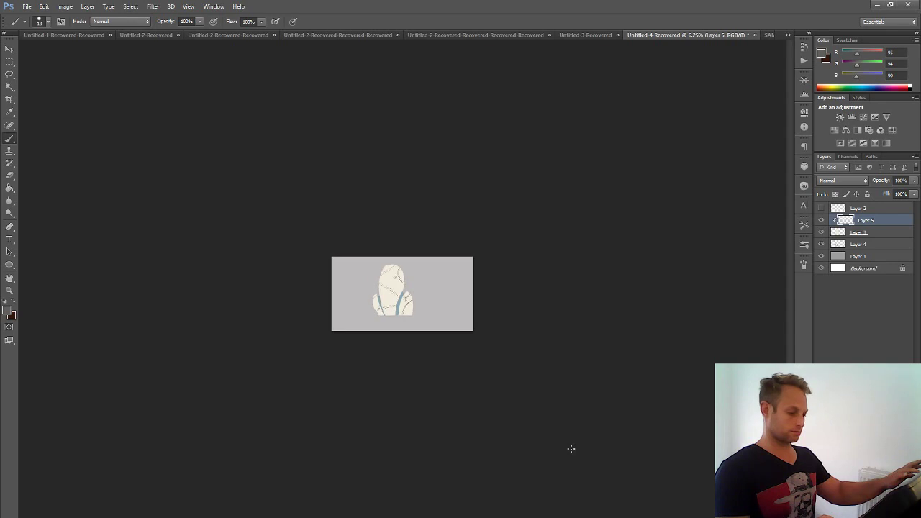
key("ctrl+plus")
key("ctrl+plus")
key("ctrl+plus")
key("ctrl+plus")
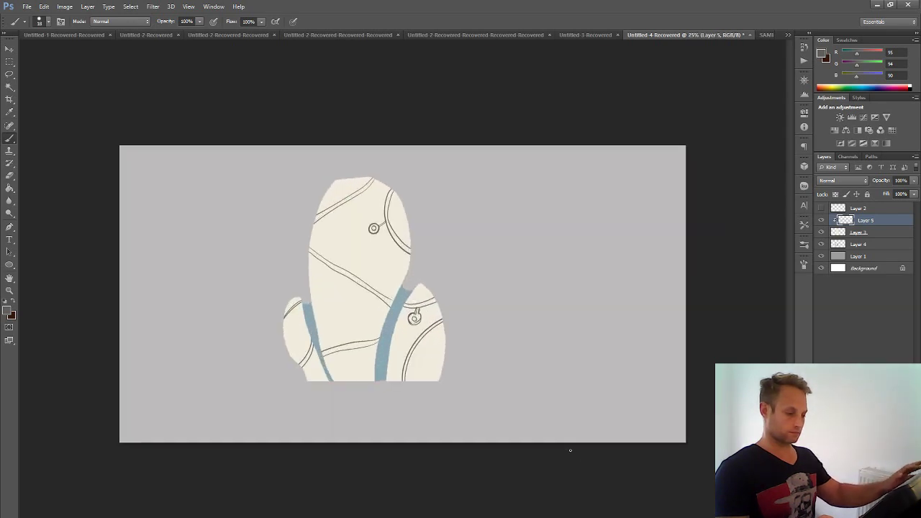
left_click(820, 221)
left_click(820, 220)
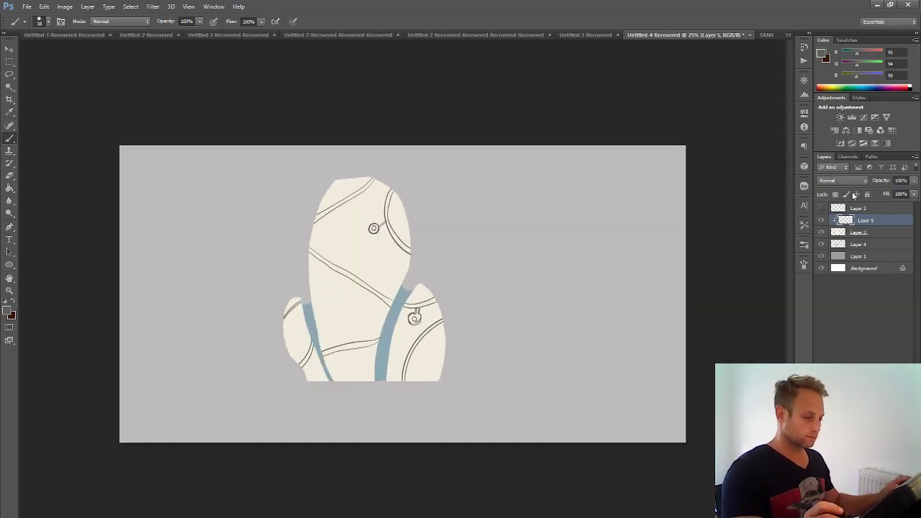
- Lower Layer 5's opacity to 28% and set the brush size to 34 px
left_click(914, 181)
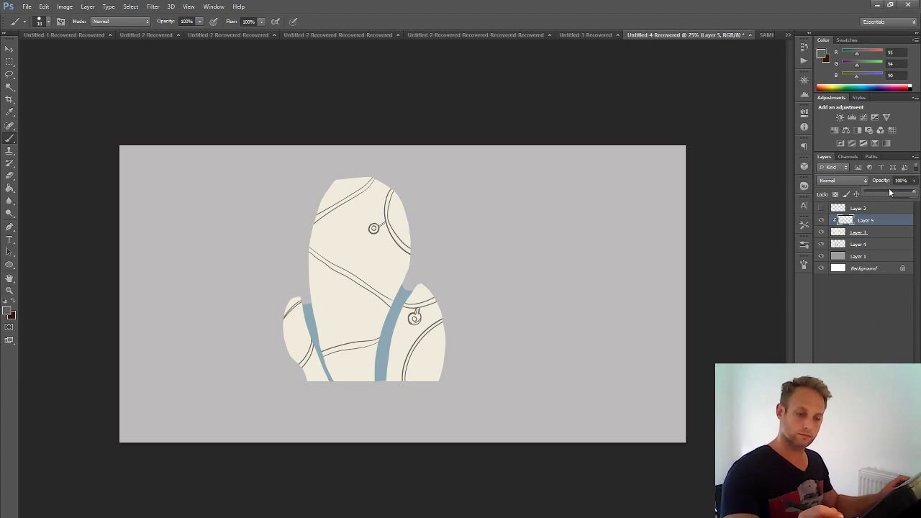
left_click_drag(882, 191, 882, 192)
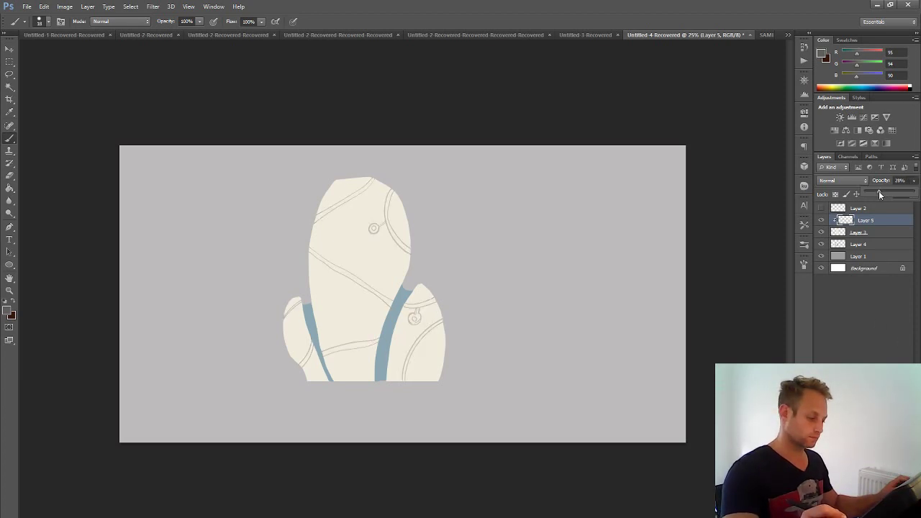
left_click(48, 22)
left_click(804, 247)
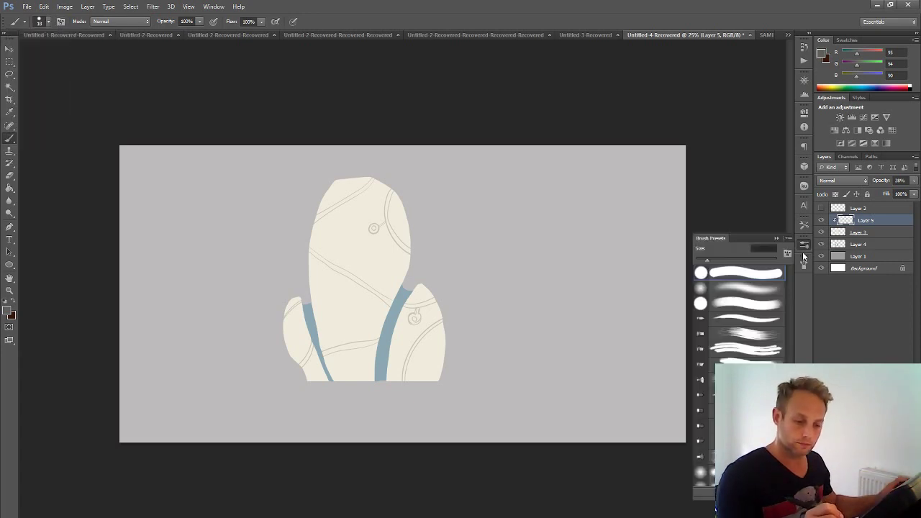
left_click(803, 247)
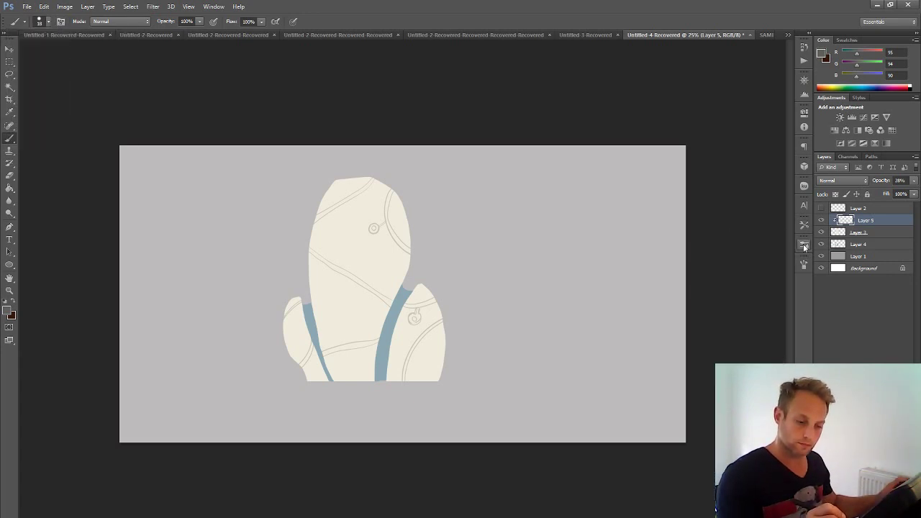
right_click(364, 277, "alt")
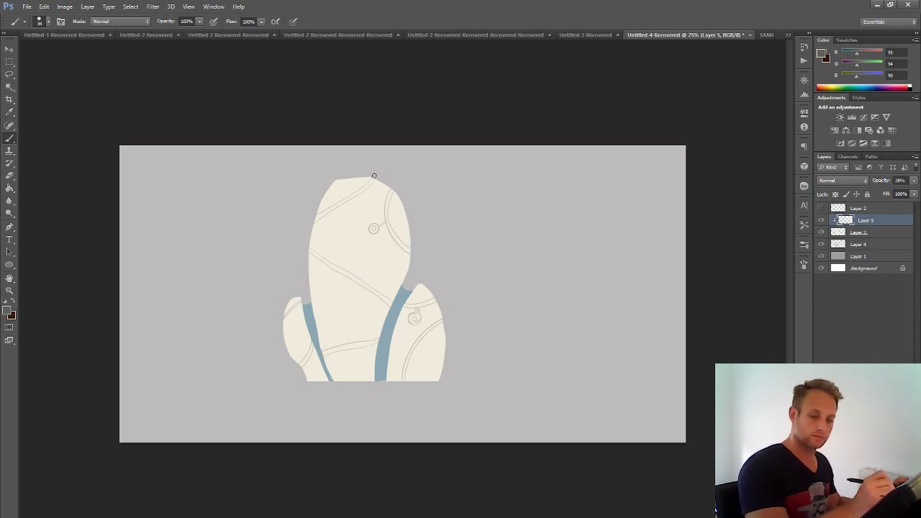
- Add a new layer above Layer 5 and set the foreground colour to dark grey-blue 63767e, starting from the gap's colour
key("ctrl+alt+shift+n")
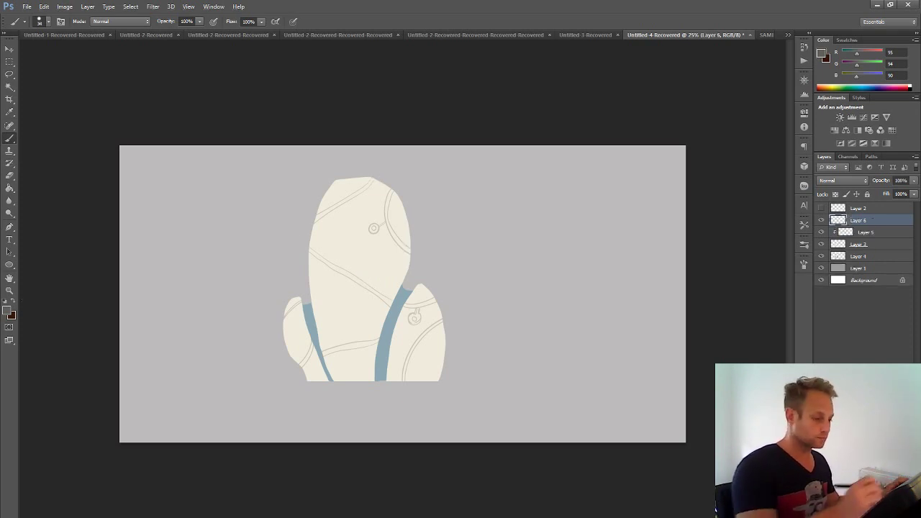
left_click(8, 309)
left_click(396, 309)
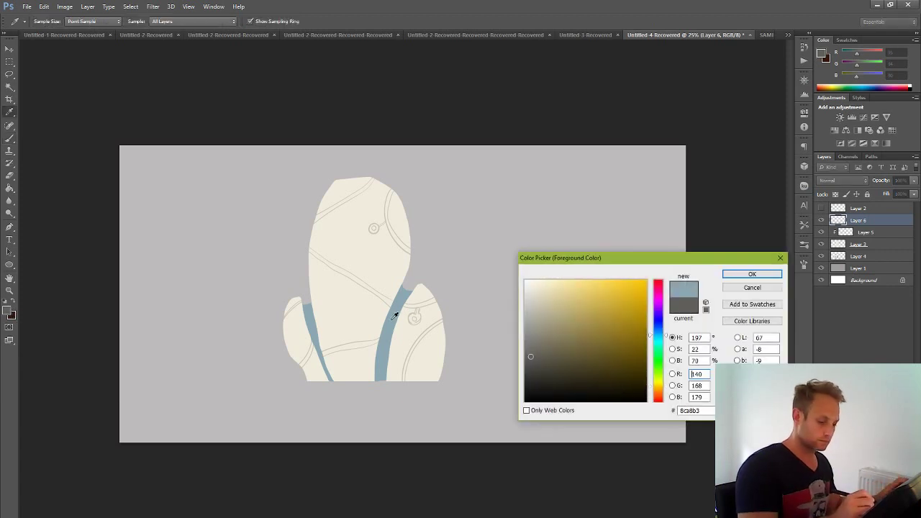
left_click(549, 353)
left_click(751, 273)
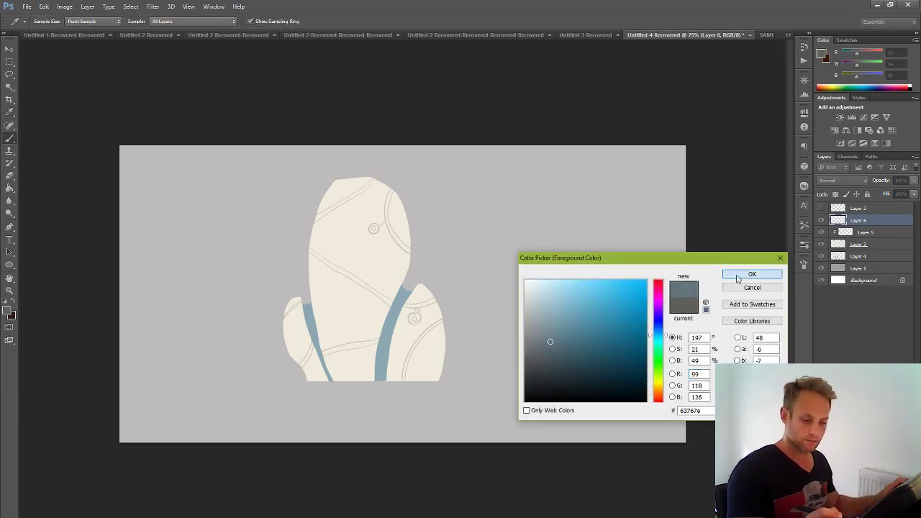
- Paint a thick band along the tall shape's uppermost diagonal double line and clip Layer 6 to the shapes below
key("b")
left_click_drag(374, 175, 298, 215)
right_click(874, 221)
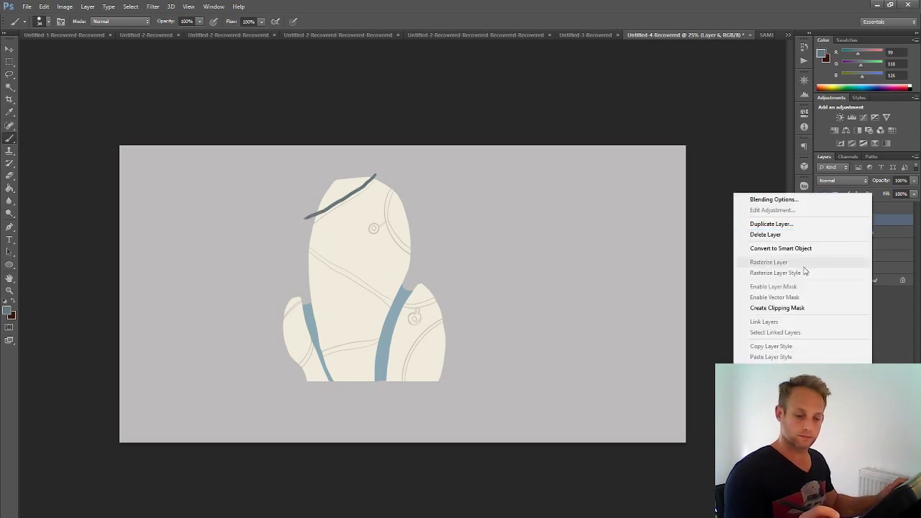
left_click(784, 310)
mouse_move(373, 177)
left_mouse_down()
mouse_move(315, 218)
mouse_move(364, 187)
left_mouse_up()
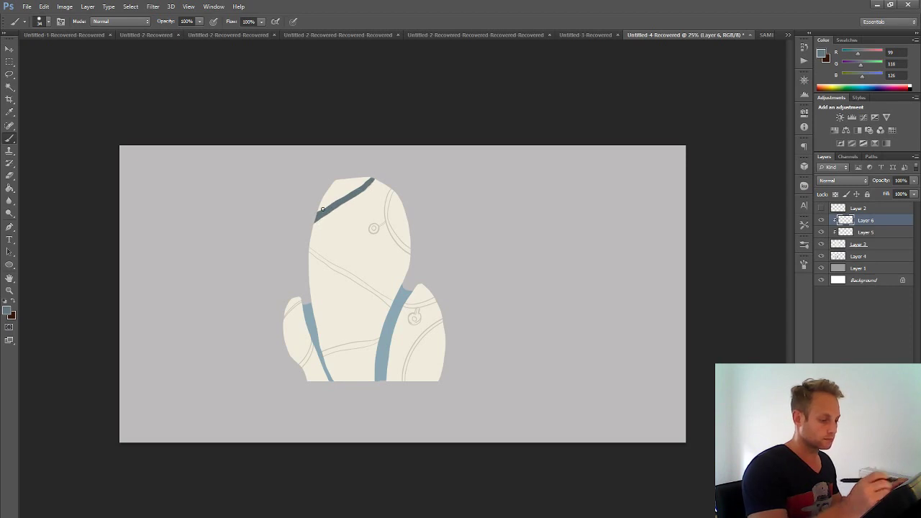
- Paint a thick curved band over the double line on the tall shape's upper right edge
left_click_drag(385, 206, 411, 252)
mouse_move(389, 193)
left_mouse_down()
mouse_move(393, 230)
mouse_move(411, 253)
left_mouse_up()
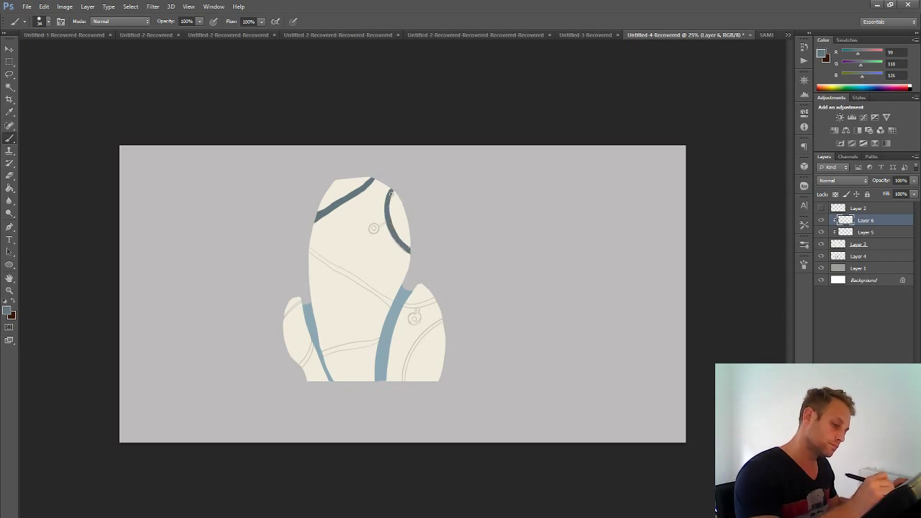
left_click_drag(404, 248, 410, 253)
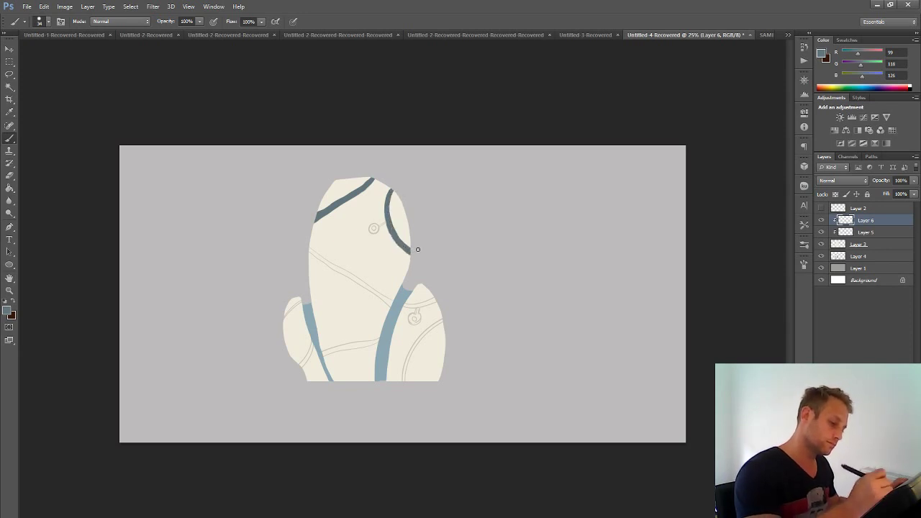
- Paint thick bands over the double lines on both side shapes and across the tall shape's base
mouse_move(403, 303)
left_mouse_down()
mouse_move(420, 307)
mouse_move(435, 298)
mouse_move(410, 307)
mouse_move(436, 297)
left_mouse_up()
left_click_drag(423, 333, 404, 382)
mouse_move(441, 320)
left_mouse_down()
mouse_move(414, 350)
mouse_move(404, 381)
left_mouse_up()
mouse_move(302, 300)
left_mouse_down()
mouse_move(279, 325)
mouse_move(296, 369)
mouse_move(312, 345)
mouse_move(382, 333)
mouse_move(344, 349)
mouse_move(366, 346)
left_mouse_up()
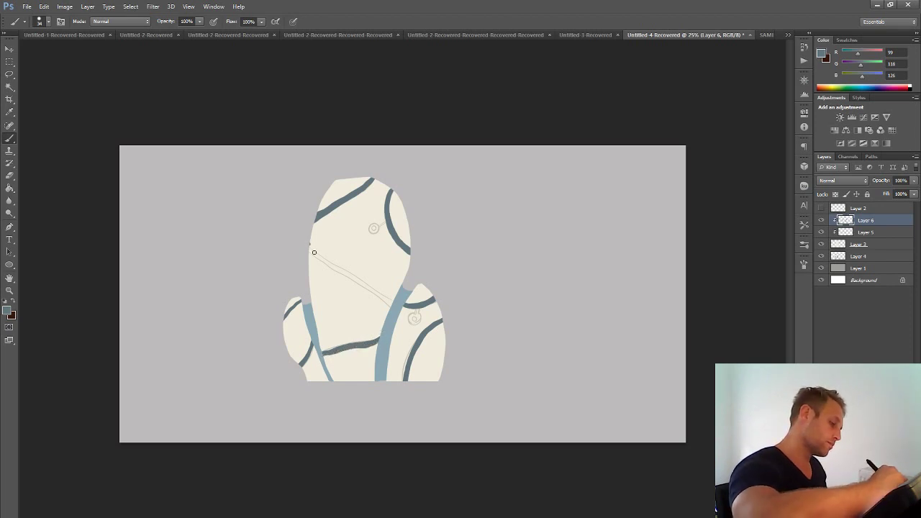
- Paint a sagging diagonal band across the middle of the tall shape down to the wider grey-blue gap, evening out its thickness
mouse_move(313, 252)
left_mouse_down()
mouse_move(360, 285)
mouse_move(398, 293)
left_mouse_up()
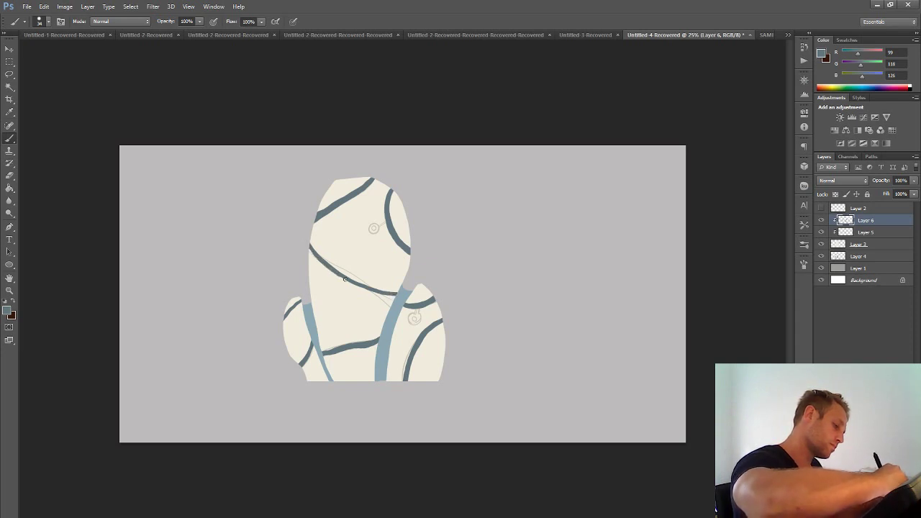
left_click_drag(387, 294, 398, 293)
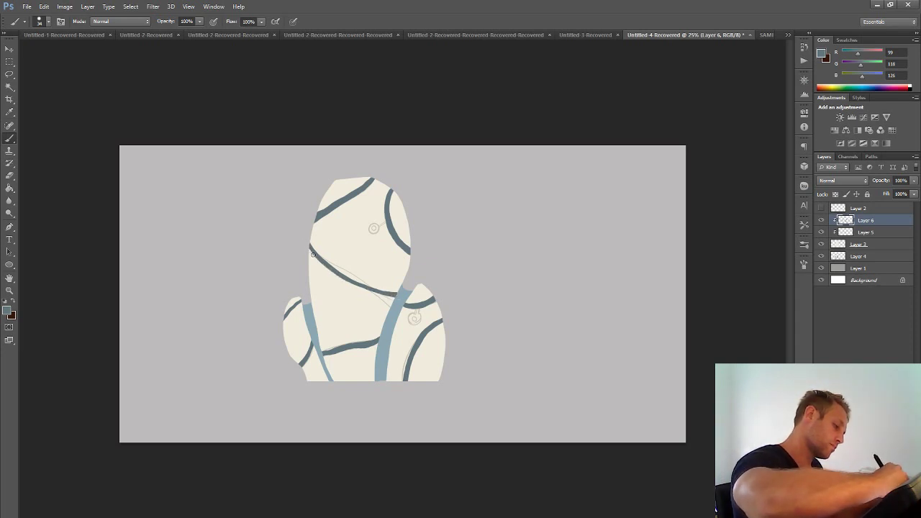
left_click_drag(313, 254, 333, 272)
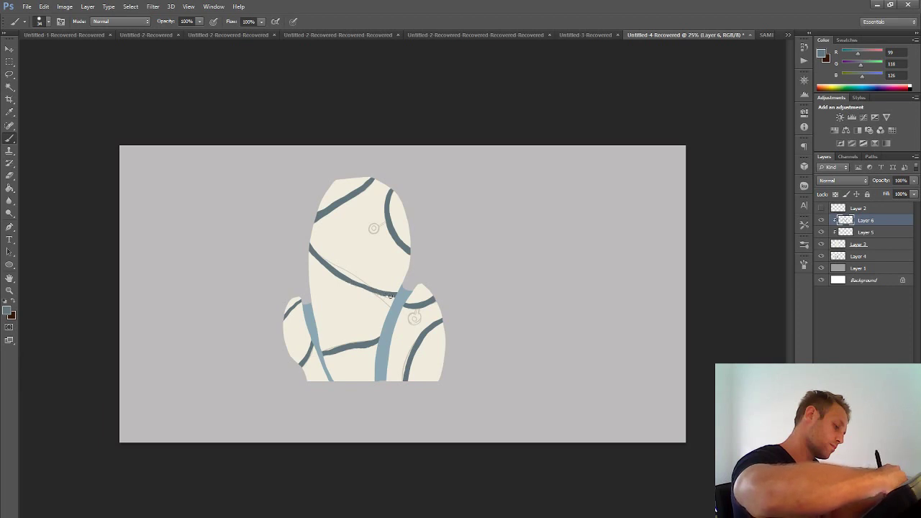
- Stamp 100 px dots over the two hanging rings and connect each to its nearby band with a thin stem
right_click(384, 207, "alt")
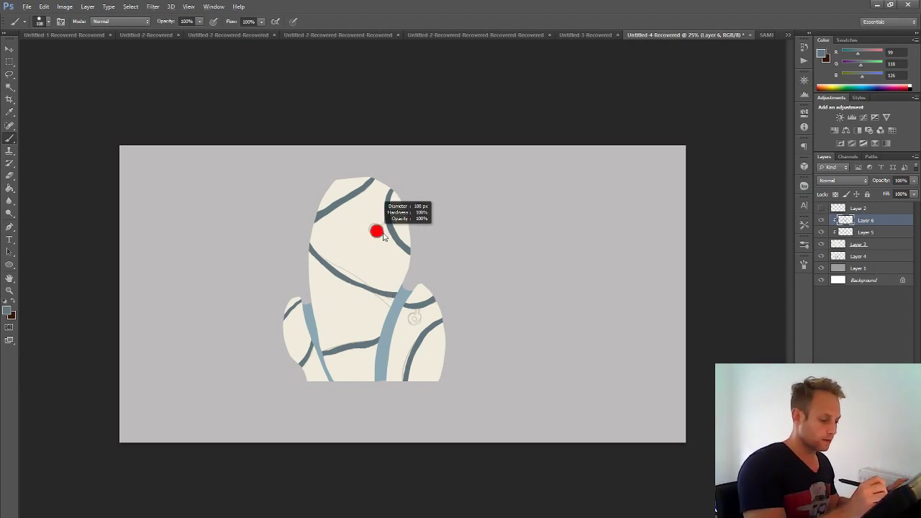
left_click(373, 228)
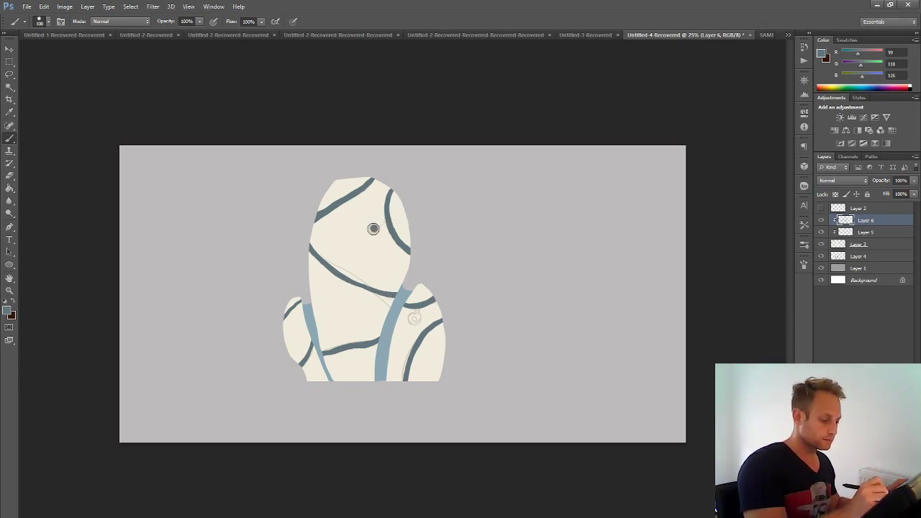
left_click(416, 318)
right_click(390, 236, "alt")
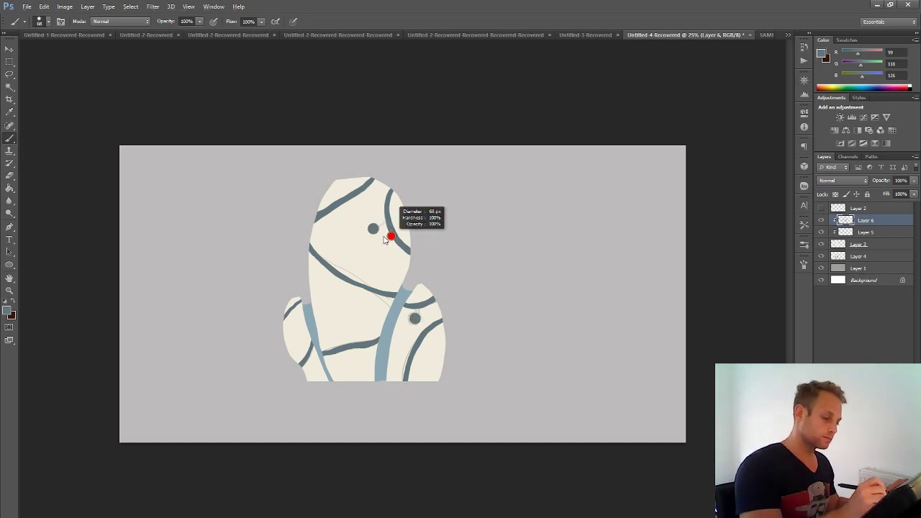
left_click_drag(385, 241, 391, 218)
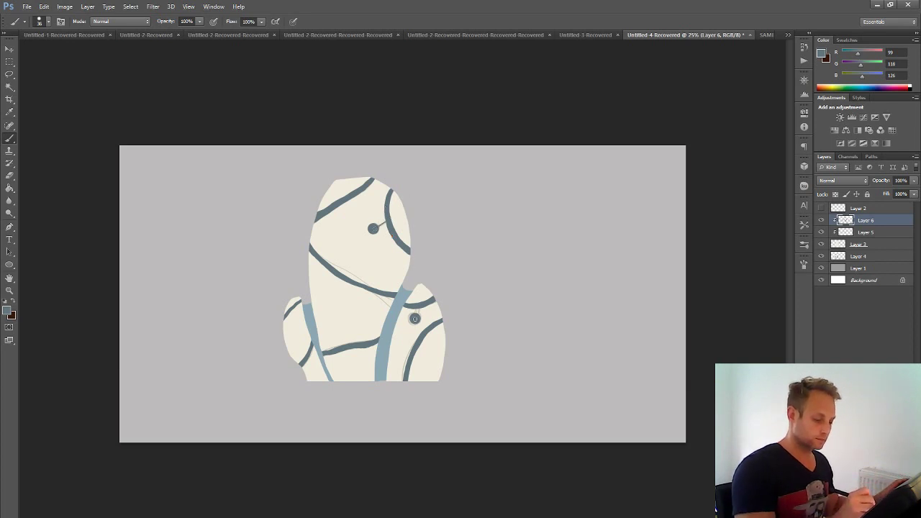
left_click_drag(415, 316, 424, 304)
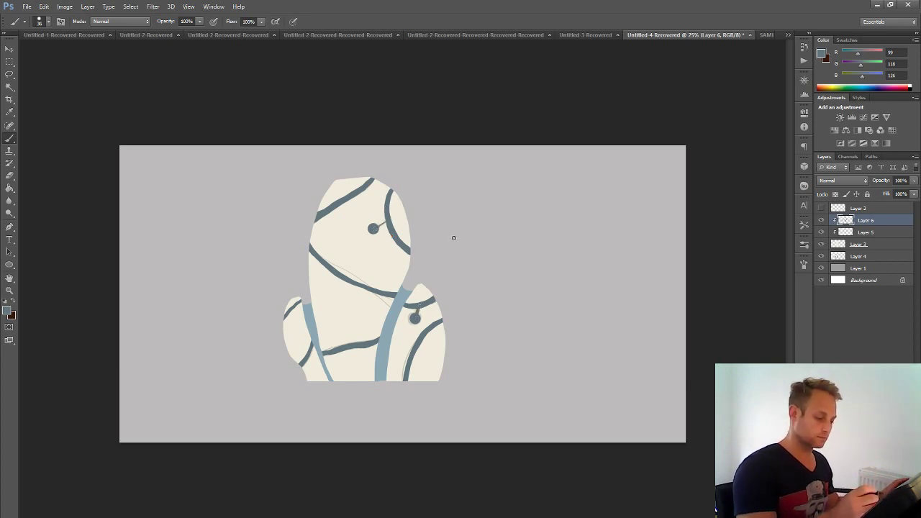
- Hide Layer 5 and lower Layer 6's opacity to 48%
key("ctrl+minus")
key("ctrl+minus")
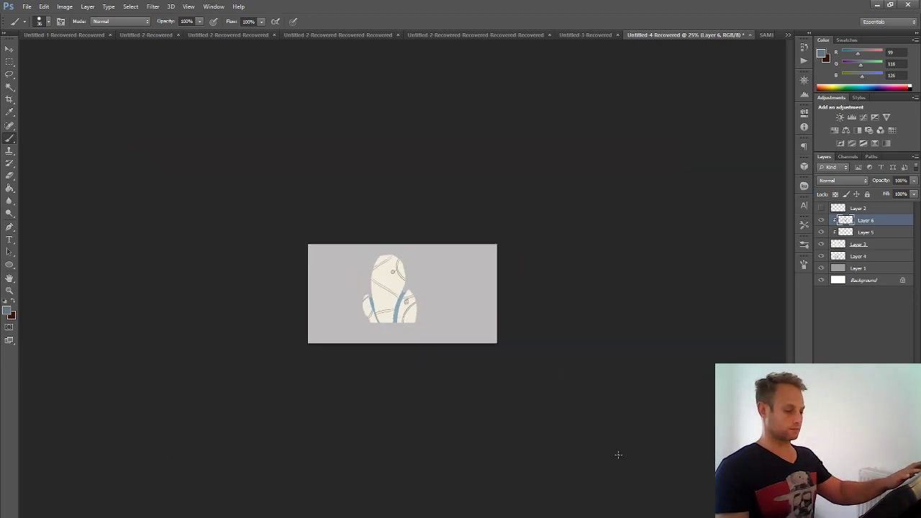
key("ctrl+plus")
key("ctrl+plus")
key("ctrl+plus")
key("ctrl+plus")
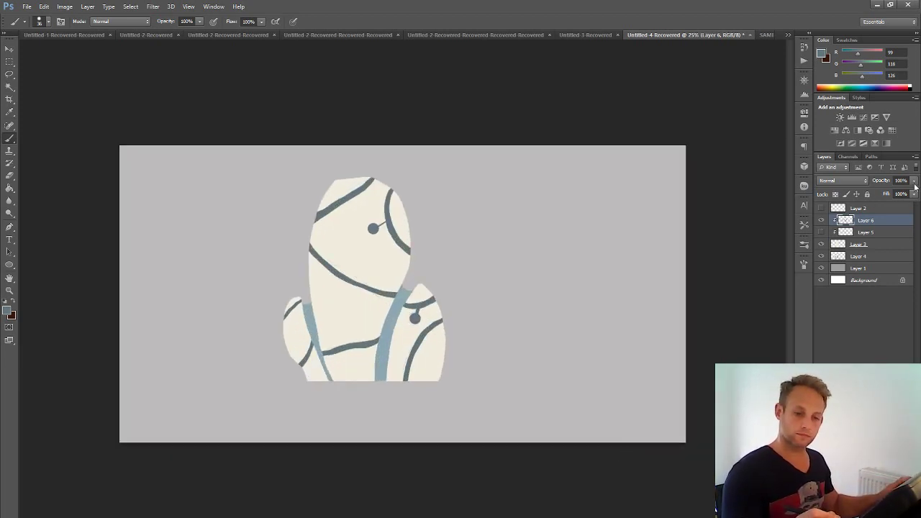
left_click(913, 181)
left_click_drag(912, 192, 889, 195)
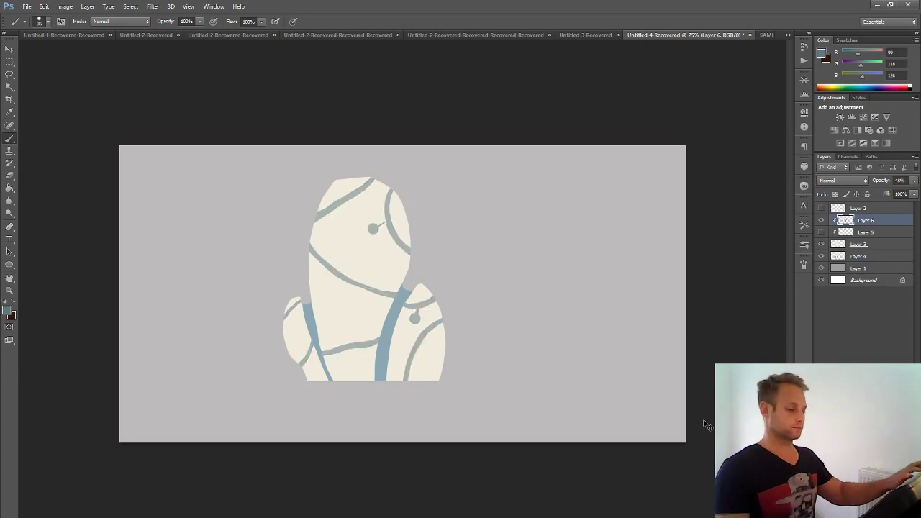
- Thicken the band across the tall shape's base with another stroke along its upper edge
key("ctrl+minus")
key("ctrl+plus")
key("ctrl+plus")
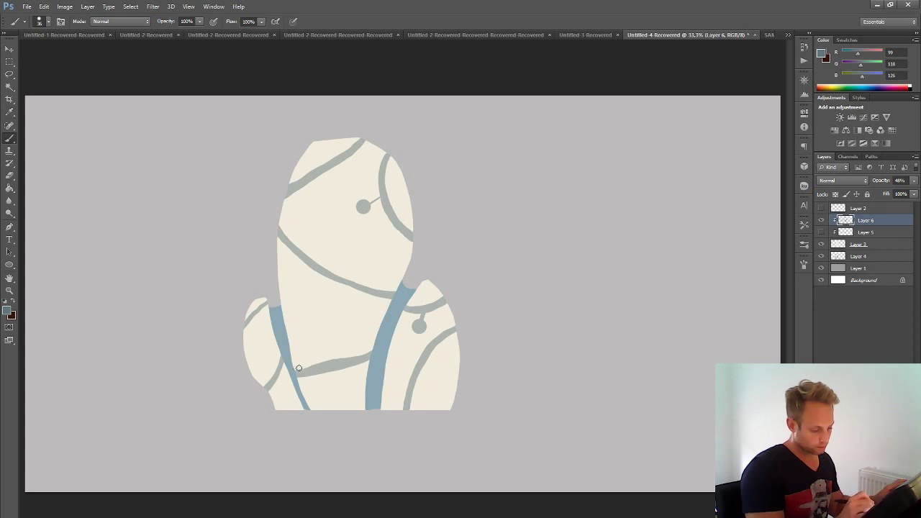
left_click_drag(296, 370, 377, 344)
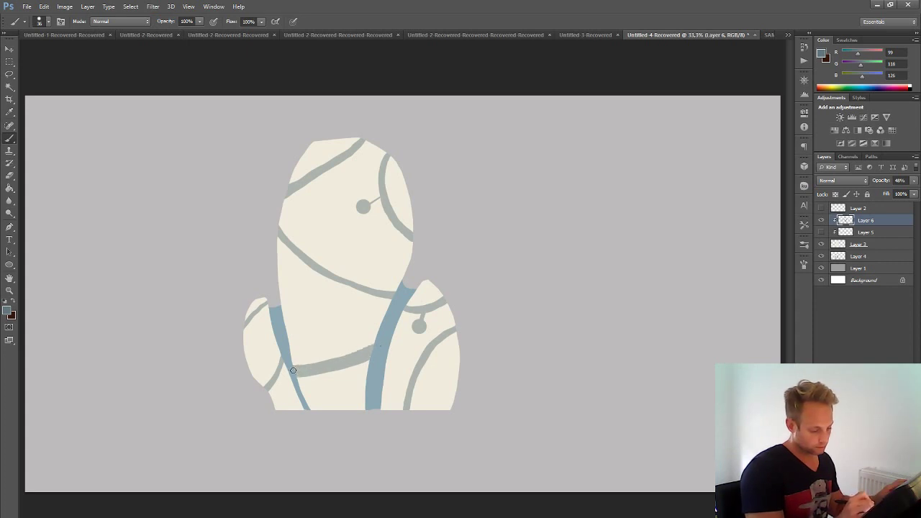
- Erase a thin line lengthwise through the tall shape's base band with a 12 px eraser
key("e")
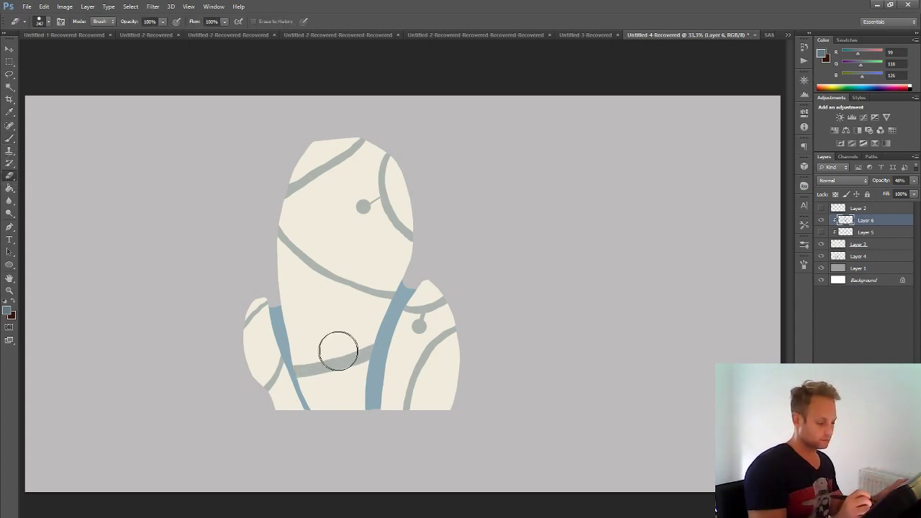
right_click(329, 361)
key("Escape")
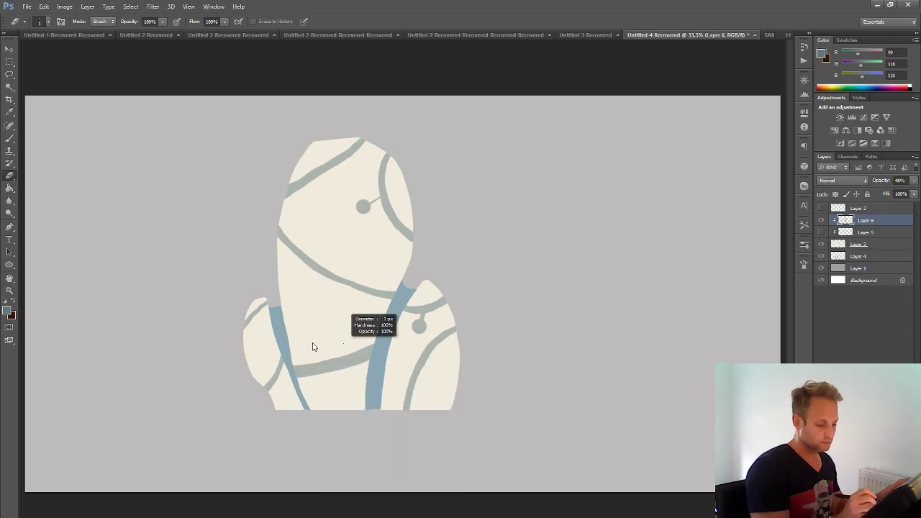
right_click(335, 353, "alt")
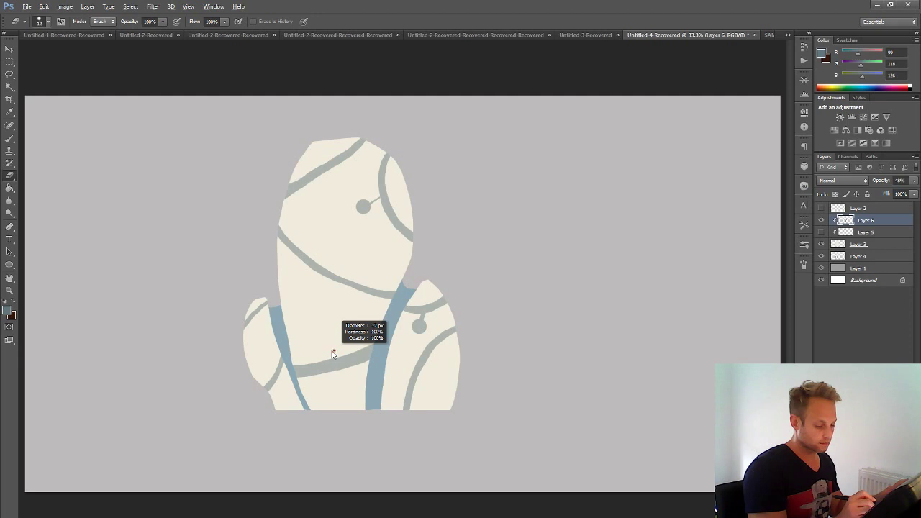
left_click_drag(290, 369, 375, 348)
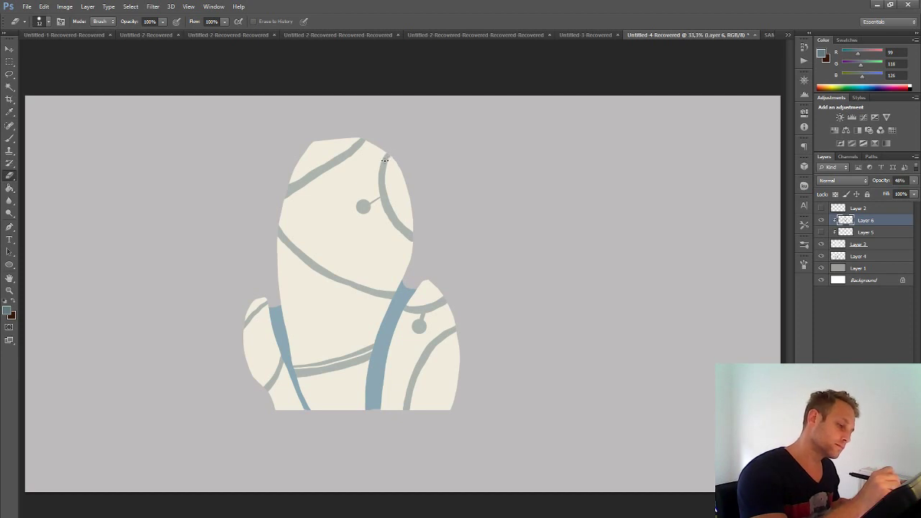
- Erase small arcs and thin cross cuts into the tall shape's two upper bands and hollow out its hanging dot
left_click_drag(385, 160, 390, 168)
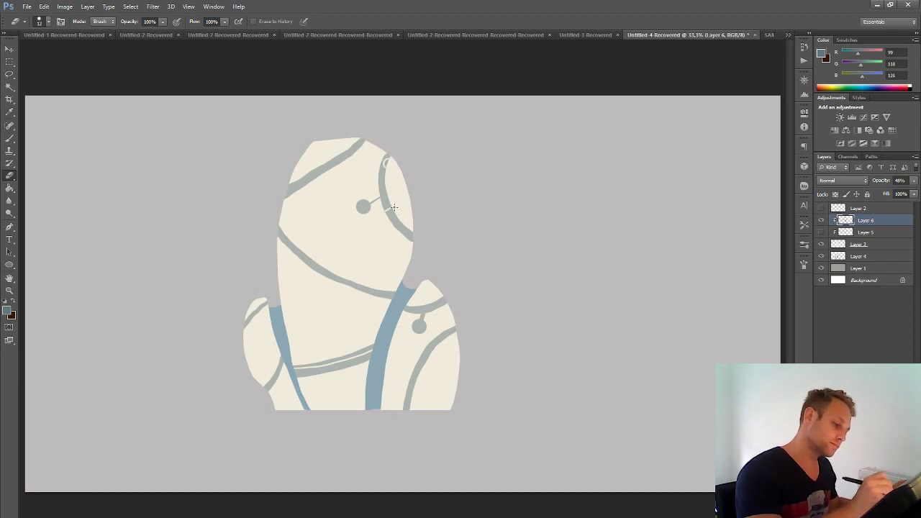
left_click_drag(386, 207, 391, 212)
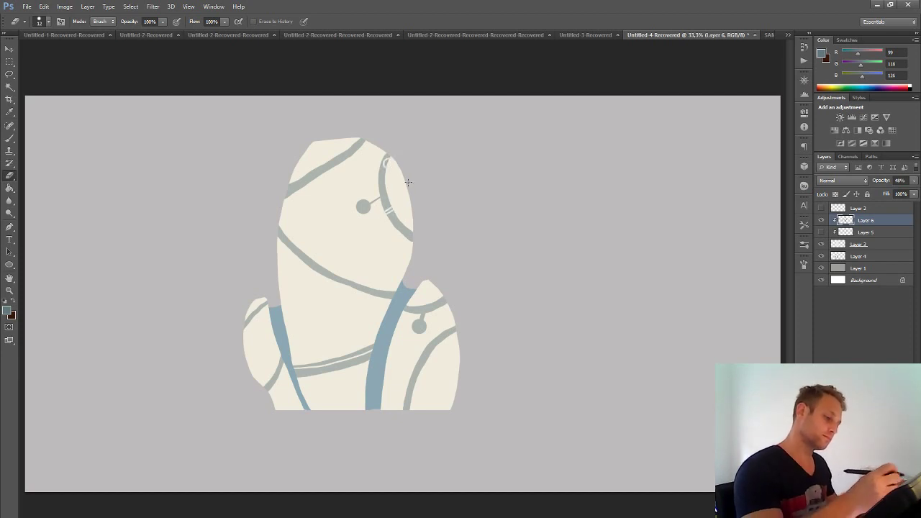
left_click(362, 206)
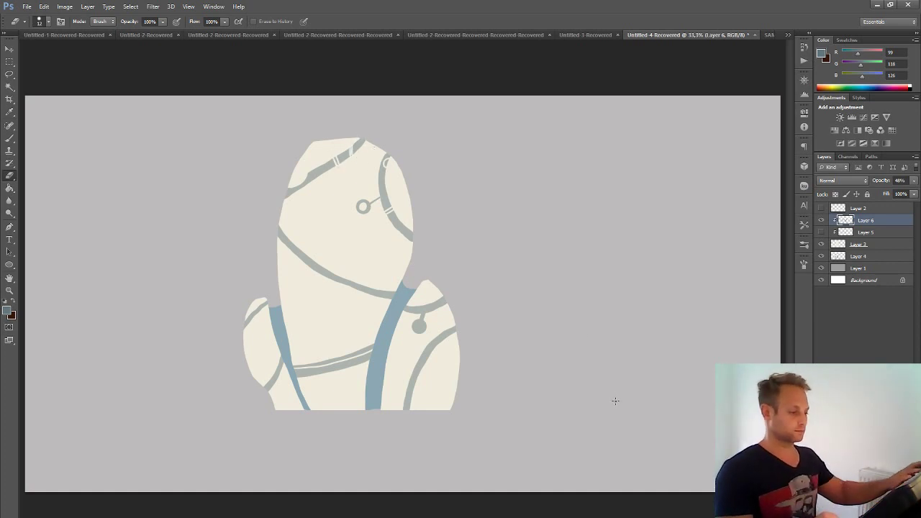
- Erase thin cuts and a ring into the right shape's lower band and small holes in its hanging dot, using a 43 px eraser for the holes
key("ctrl+minus")
key("ctrl+plus")
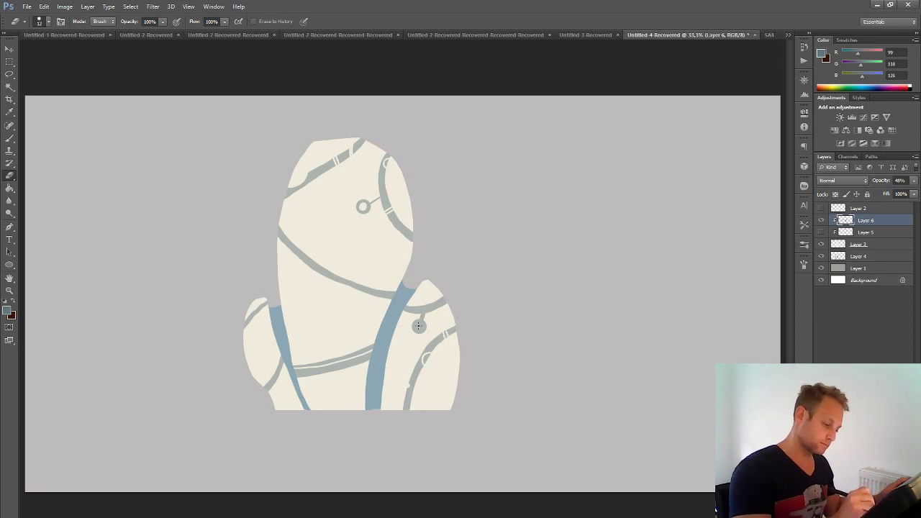
left_click_drag(420, 321, 419, 323)
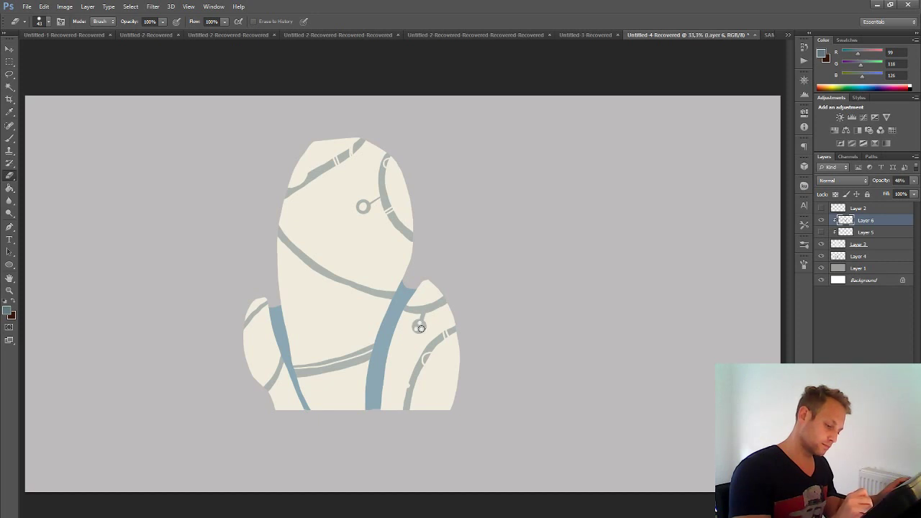
key("ctrl+minus")
key("ctrl+minus")
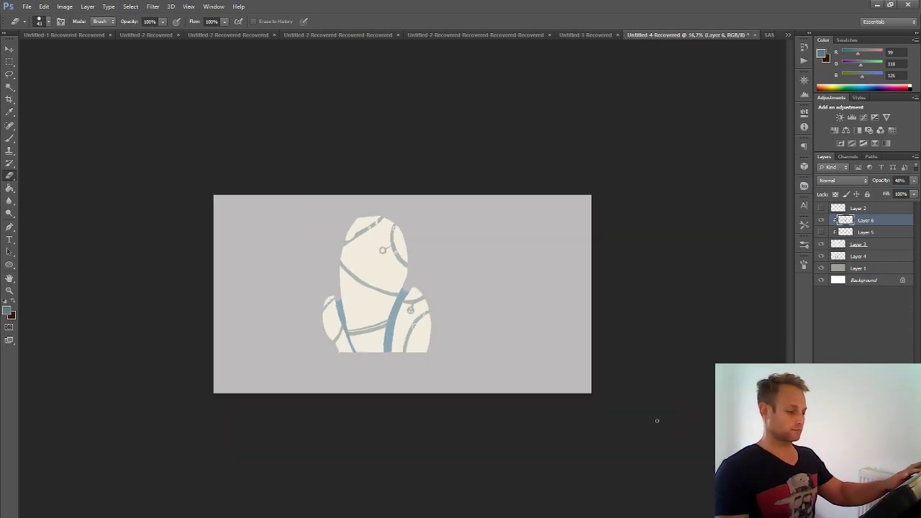
key("ctrl+plus")
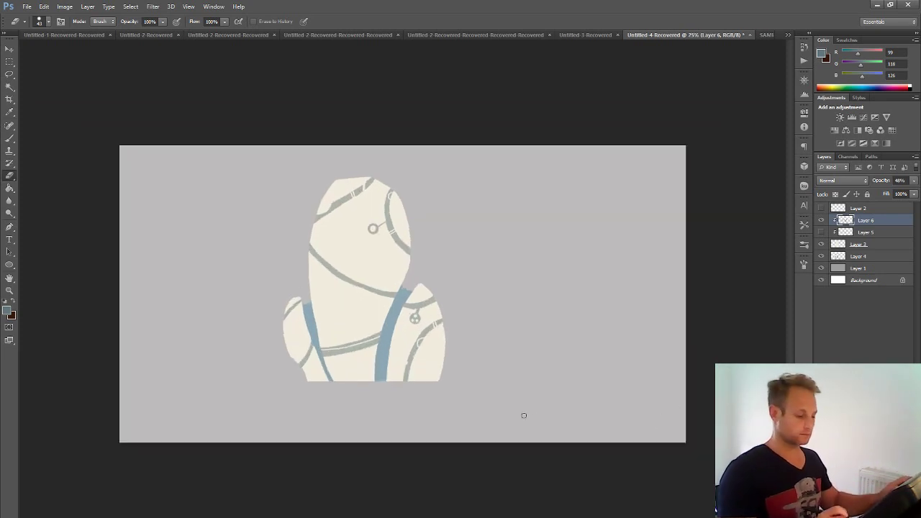
- Add a new layer above Layer 6 and paint a small dark brown stick figure beside the right shape's base
key("ctrl+shift+alt+n")
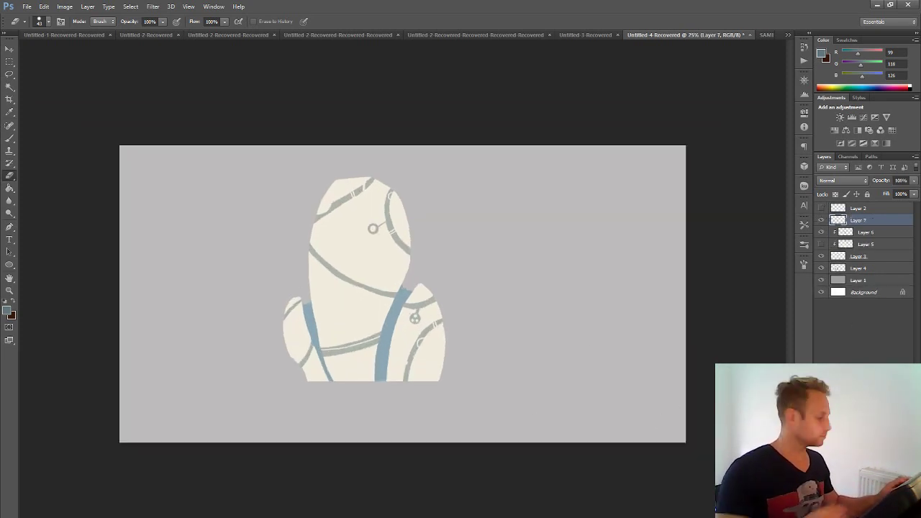
key("b")
left_click(12, 299)
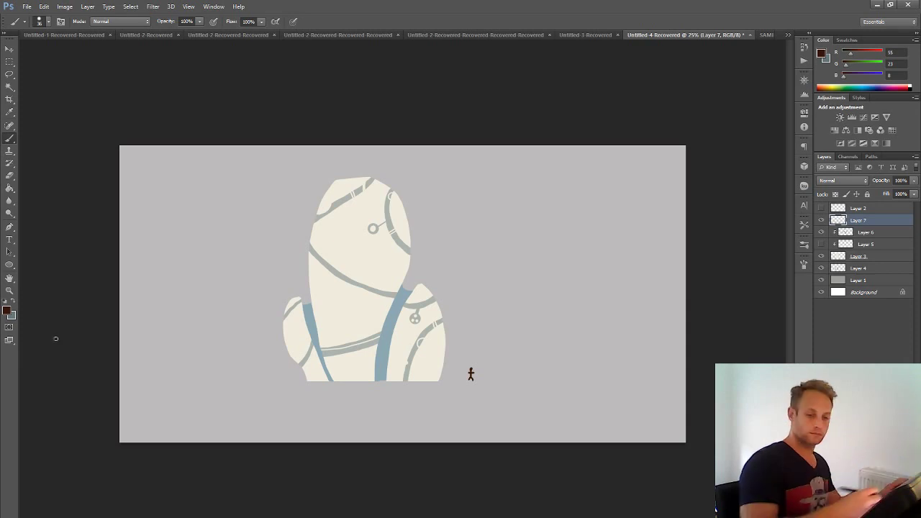
left_click(822, 207)
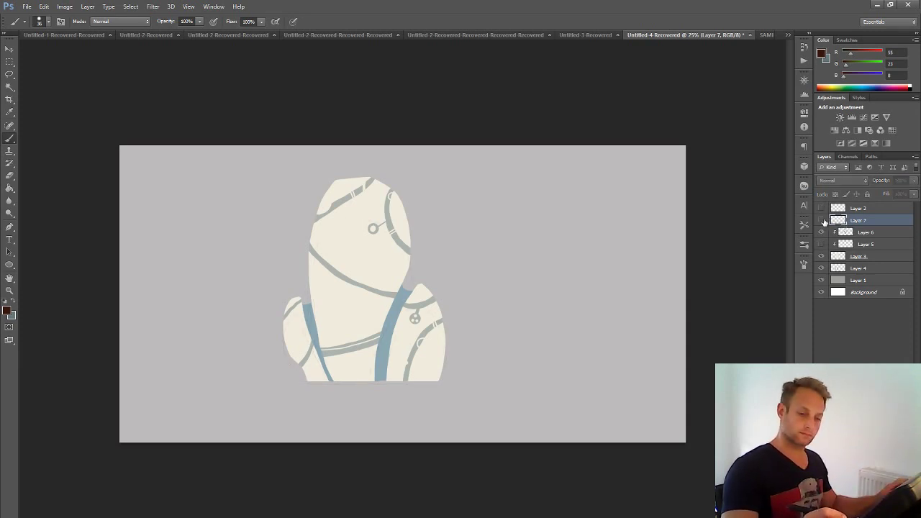
left_click(823, 232)
left_click(823, 232)
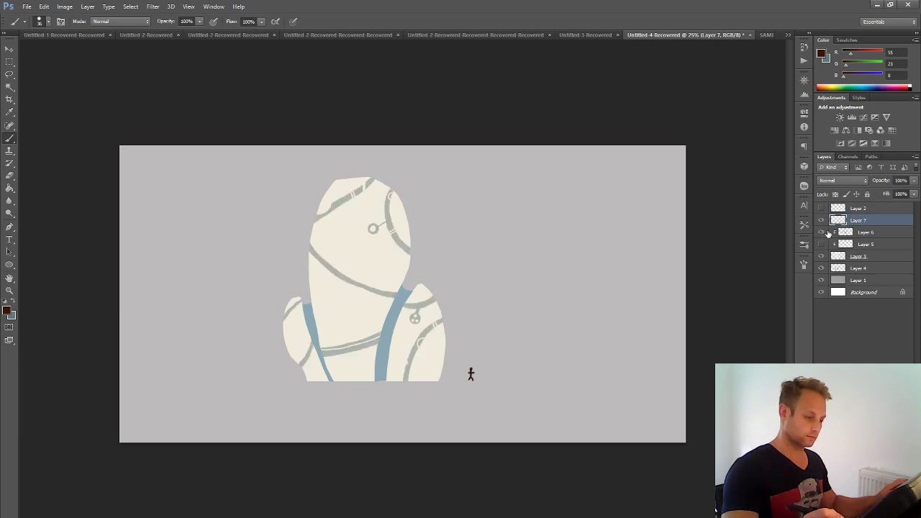
- Create another new layer directly above Layer 6 and clip it to the cream shapes
left_click(868, 236)
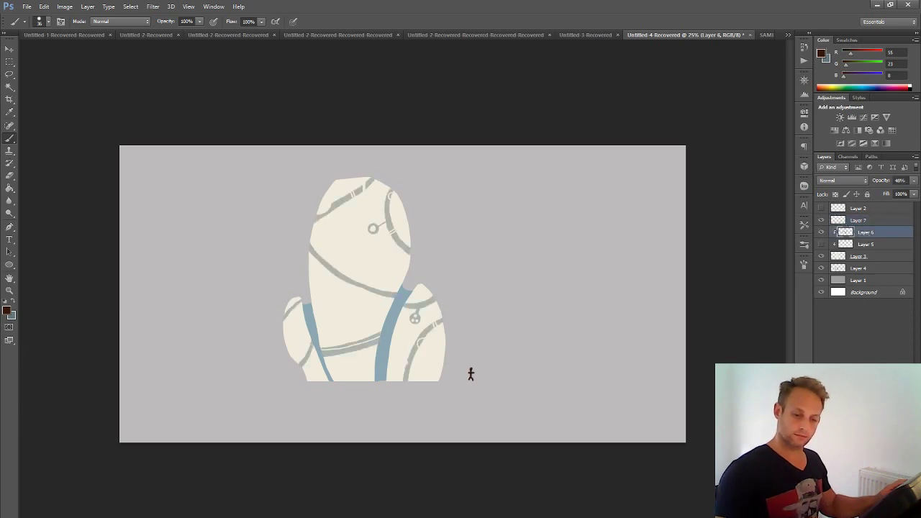
key("ctrl+shift+alt+n")
right_click(856, 232)
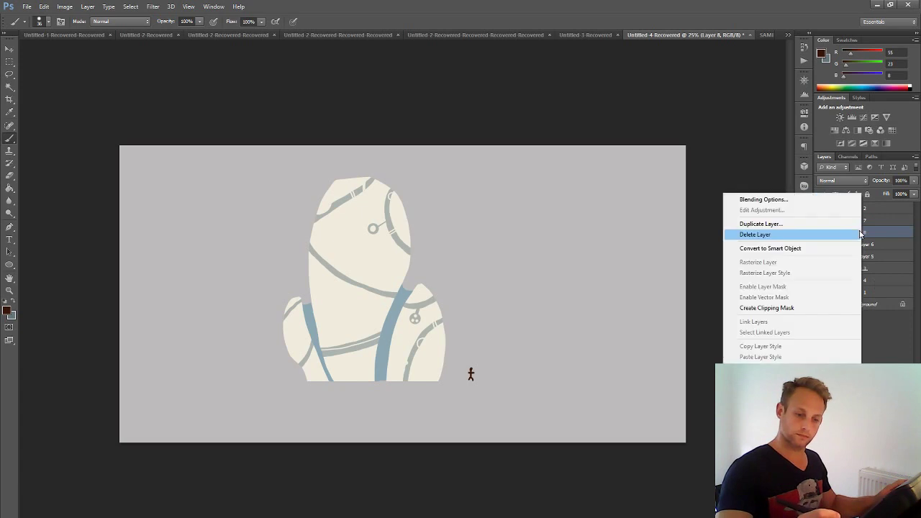
left_click(794, 307)
- Sample the cream of the tall shape and darken it to a grey-brown foreground colour of RGB 118, 115, 106
left_click(48, 21)
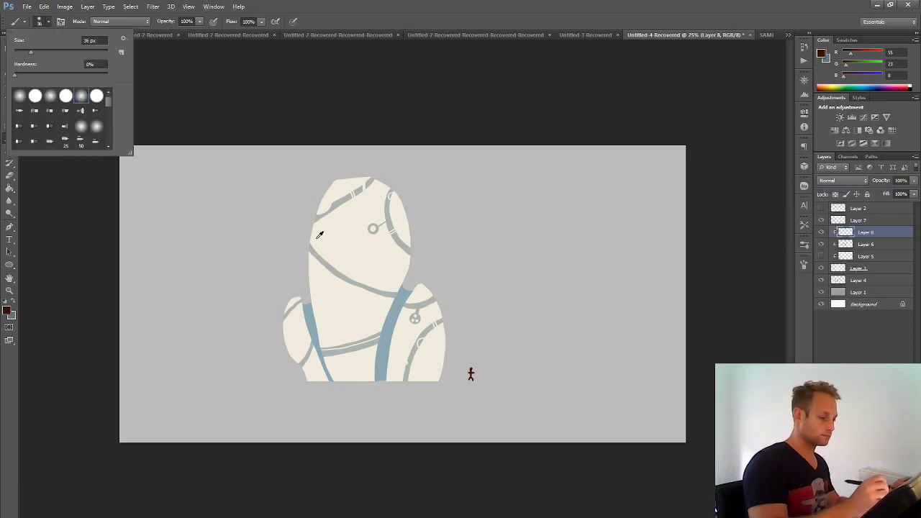
left_click(370, 205, "alt")
left_click(6, 310)
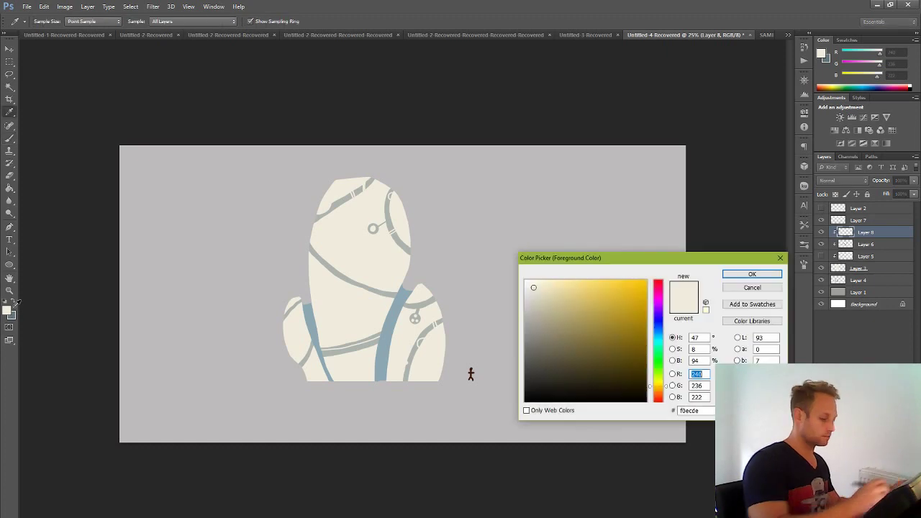
left_click(535, 343)
key("Return")
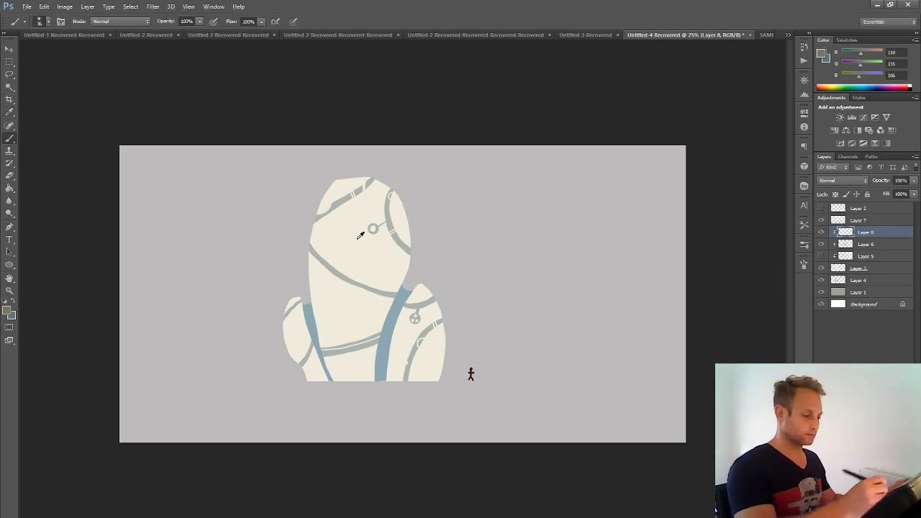
- Choose a ragged textured brush tip and set its size to 267 px
left_click_drag(360, 235, 362, 234)
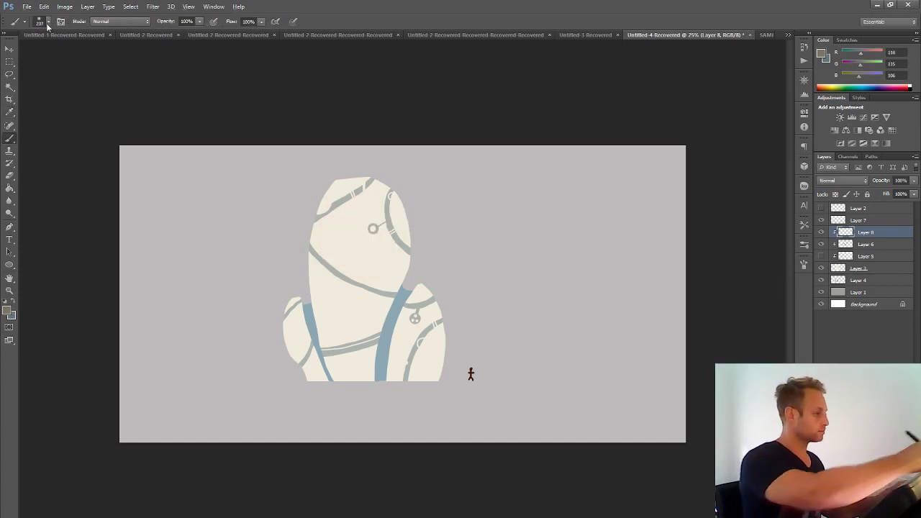
left_click(47, 23)
scroll(77, 126, "down", 5)
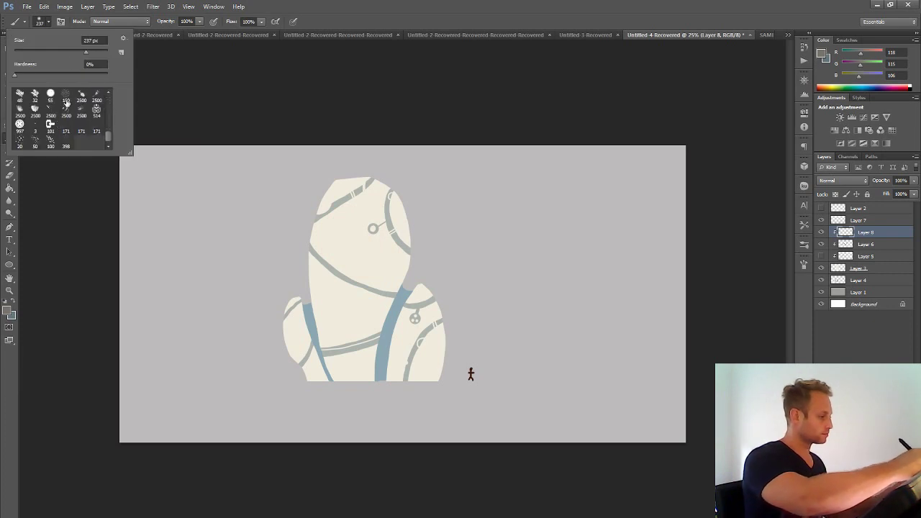
scroll(108, 124, "up", 5)
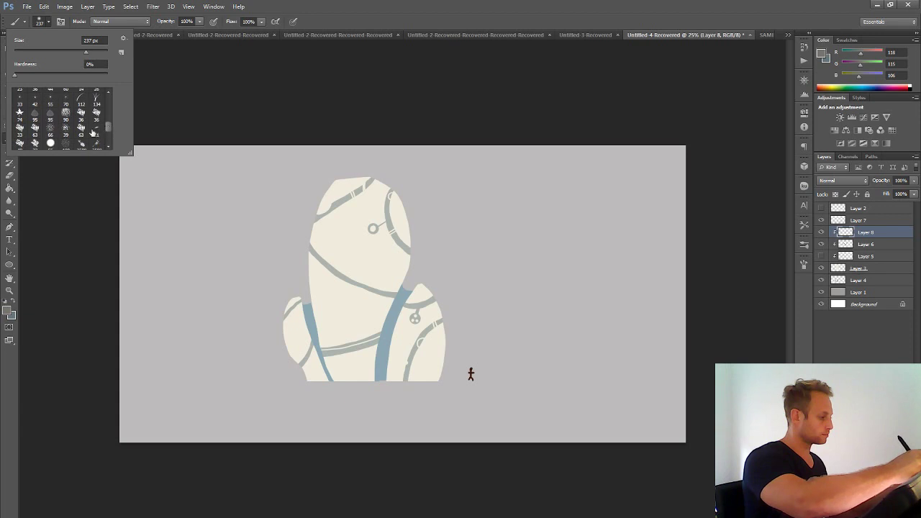
left_click(81, 127)
key("Return")
left_click_drag(339, 190, 356, 189)
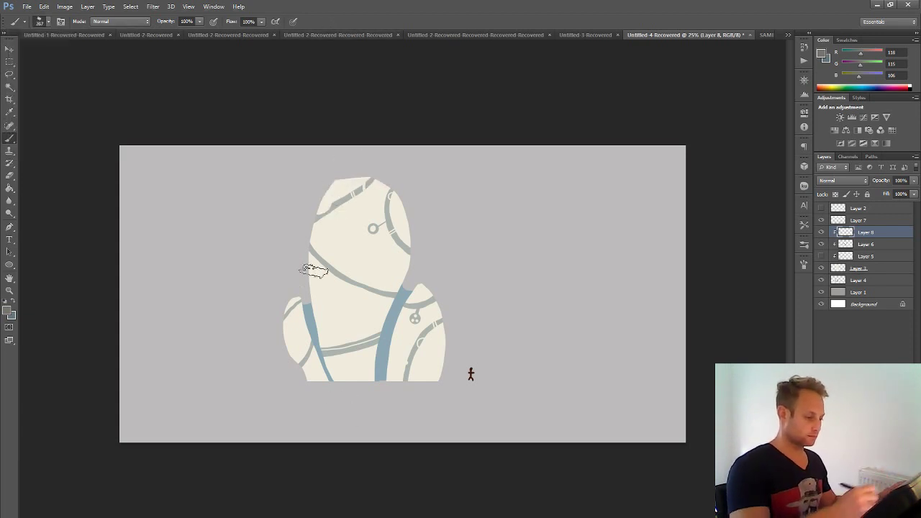
- Paint broad grey-brown shading down the left edges of the three cream shapes and the tall shape's edge beside the right gap
left_click_drag(314, 209, 349, 379)
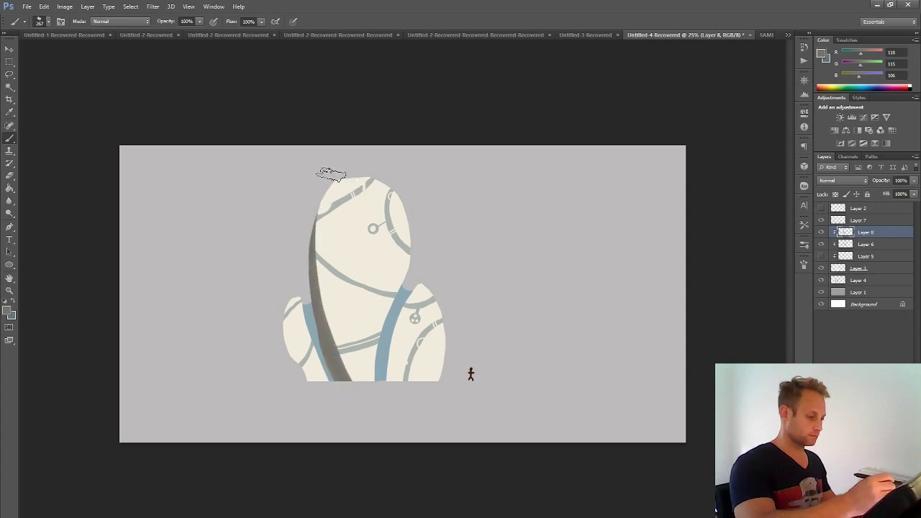
left_click_drag(328, 186, 351, 380)
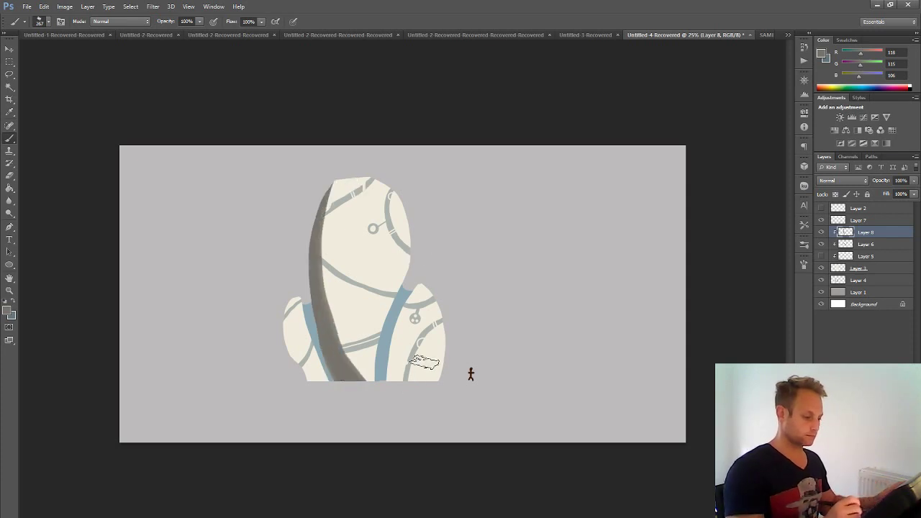
left_click_drag(400, 291, 377, 381)
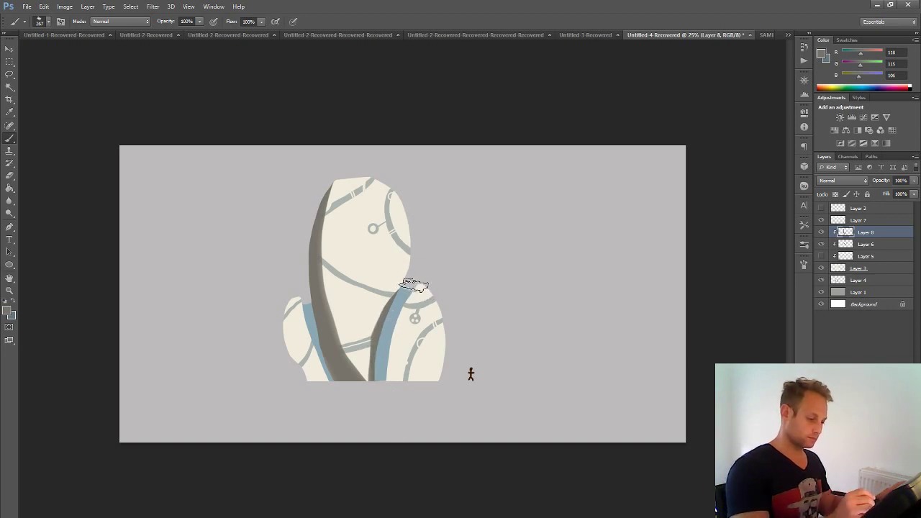
left_click_drag(403, 291, 390, 381)
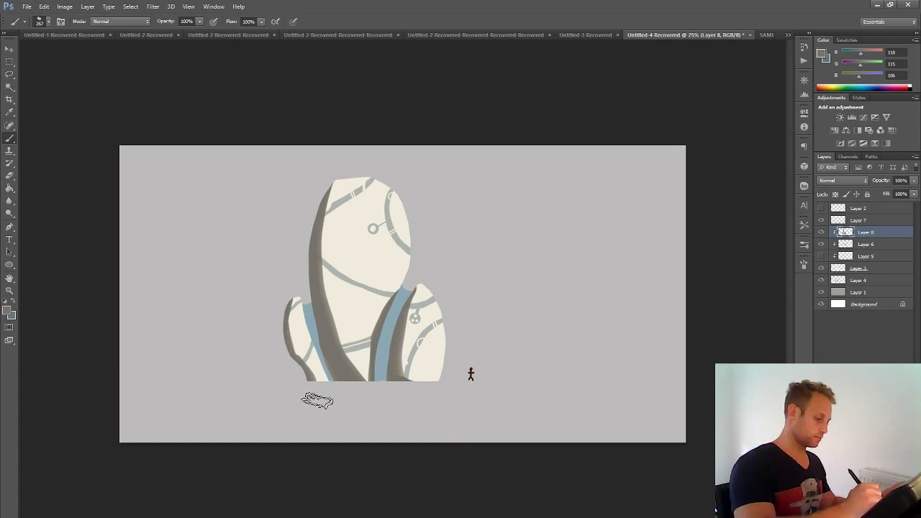
key("ctrl+plus")
key("ctrl+minus")
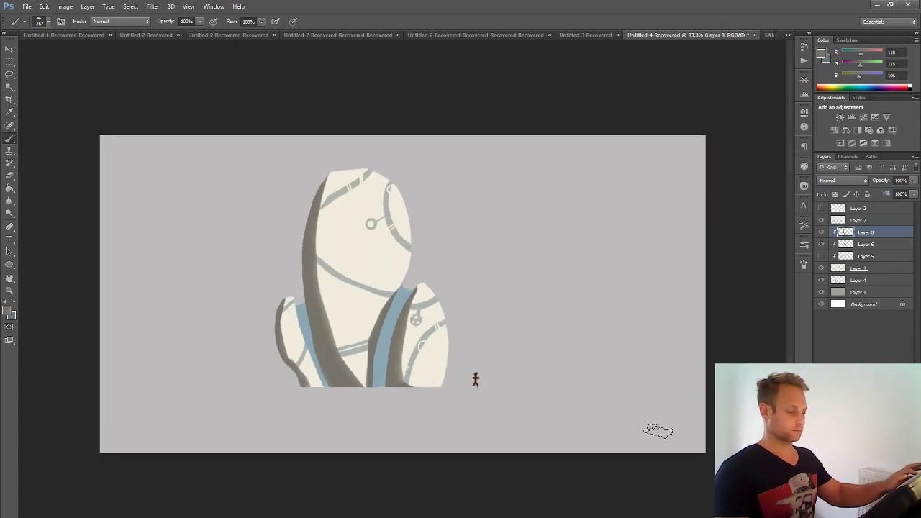
- Lower Layer 8's opacity to 19% and extend the shading across the lower parts of the cream shapes
left_click(912, 180)
left_click_drag(880, 191, 875, 191)
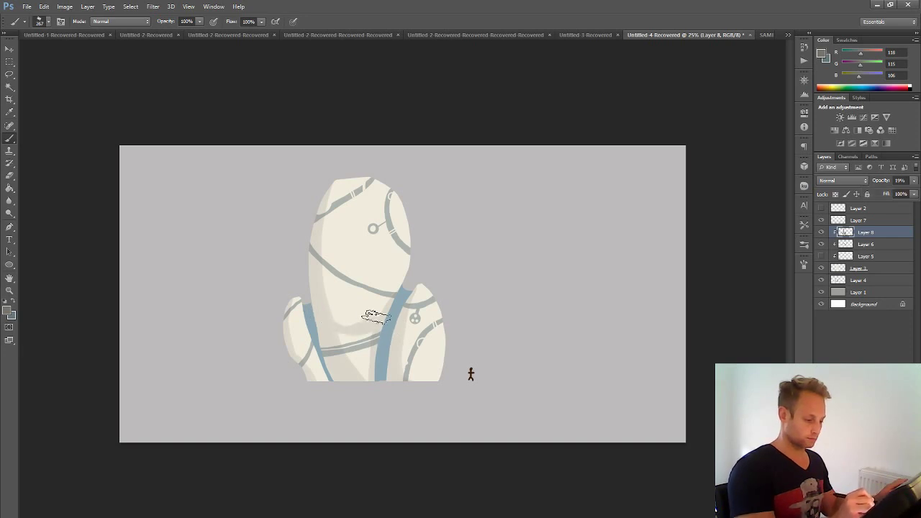
mouse_move(376, 317)
left_mouse_down()
mouse_move(344, 334)
mouse_move(372, 332)
mouse_move(358, 367)
left_mouse_up()
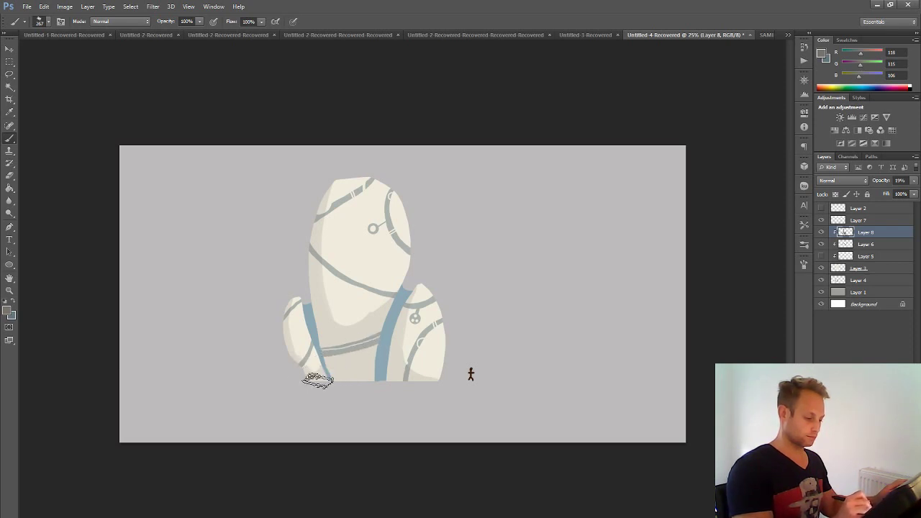
key("ctrl+minus")
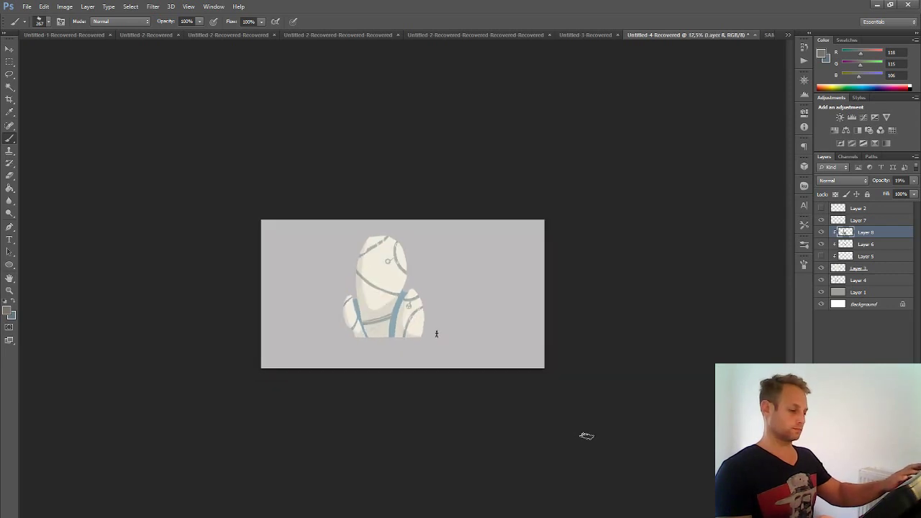
key("ctrl+plus")
- Create a new layer above Layer 4 and clip it to the grey-blue gap shapes
left_click(823, 222)
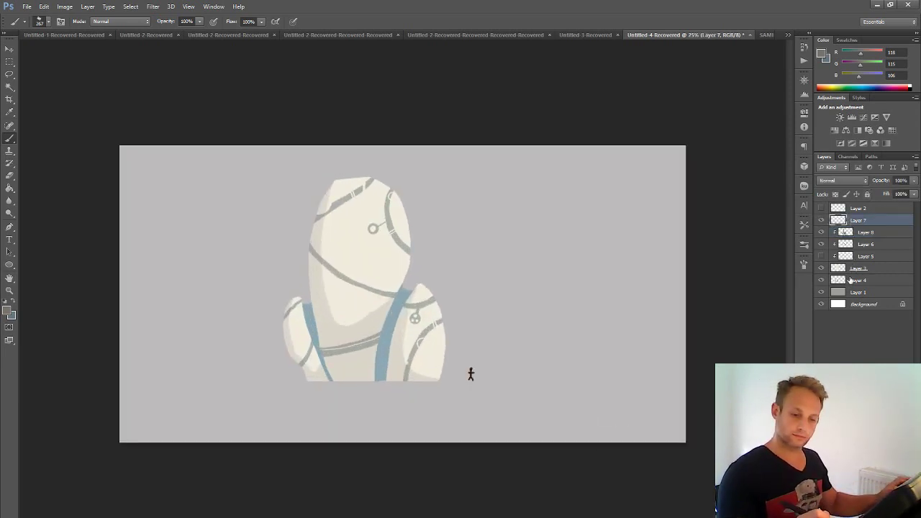
left_click(850, 280)
key("ctrl+shift+alt+n")
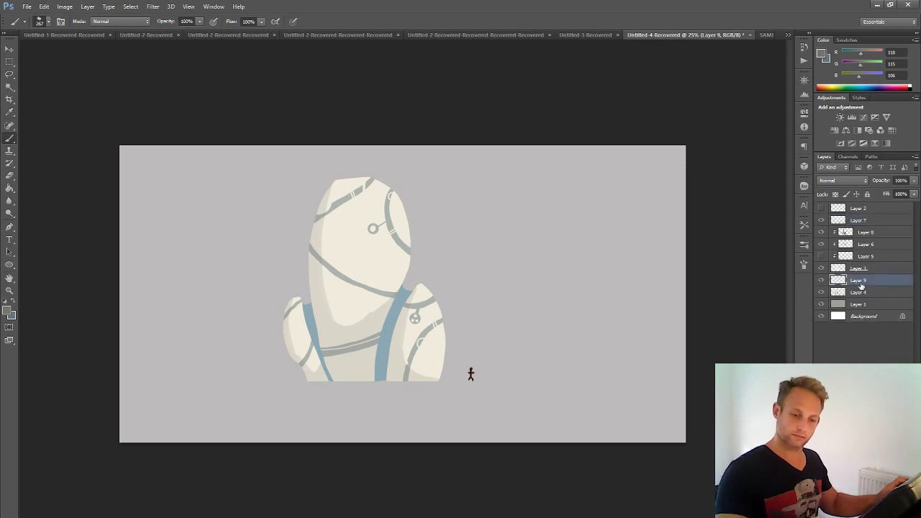
right_click(860, 284)
left_click(797, 310)
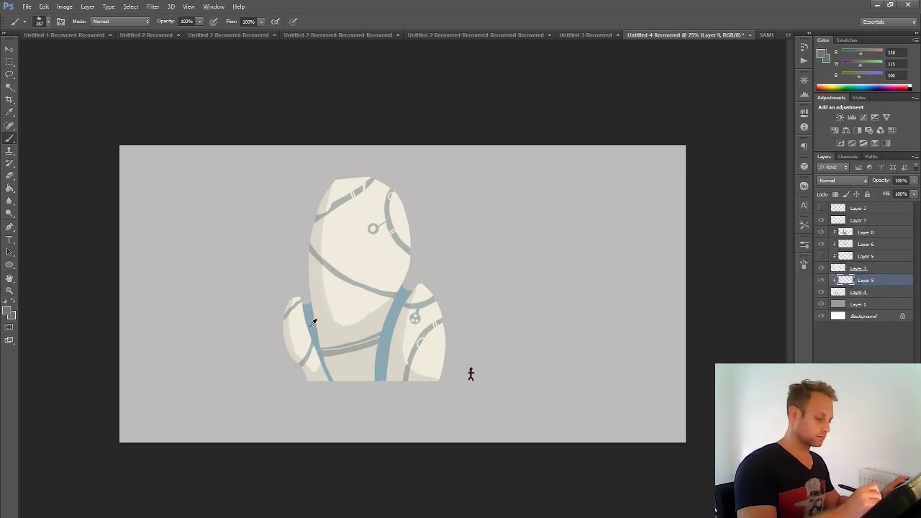
- Sample the gap's grey-blue, darken it to RGB 74, 88, 94 and return to the Brush tool
key("i")
left_click(7, 310)
left_click(548, 359)
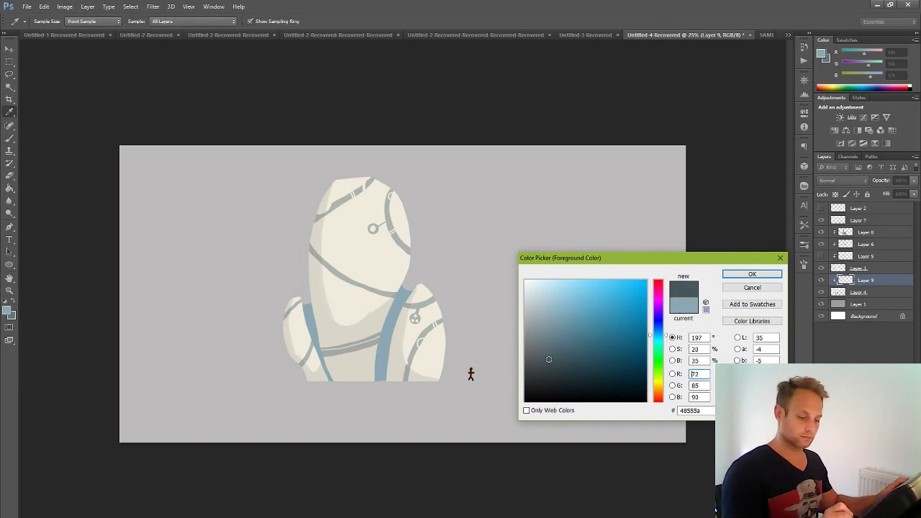
left_click(752, 274)
key("b")
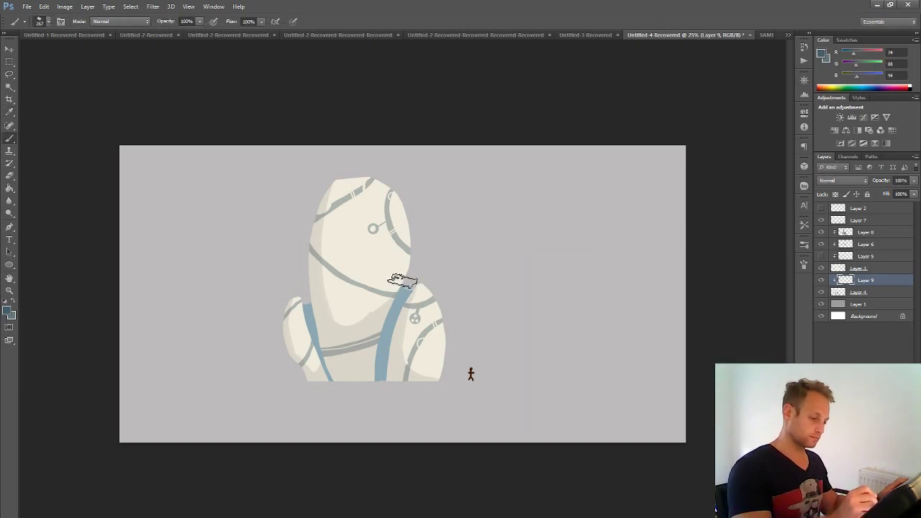
- Paint dark blue shading down both gaps between the shapes and lower Layer 9's opacity to 27%
mouse_move(406, 290)
left_mouse_down()
mouse_move(371, 384)
mouse_move(397, 331)
mouse_move(373, 369)
left_mouse_up()
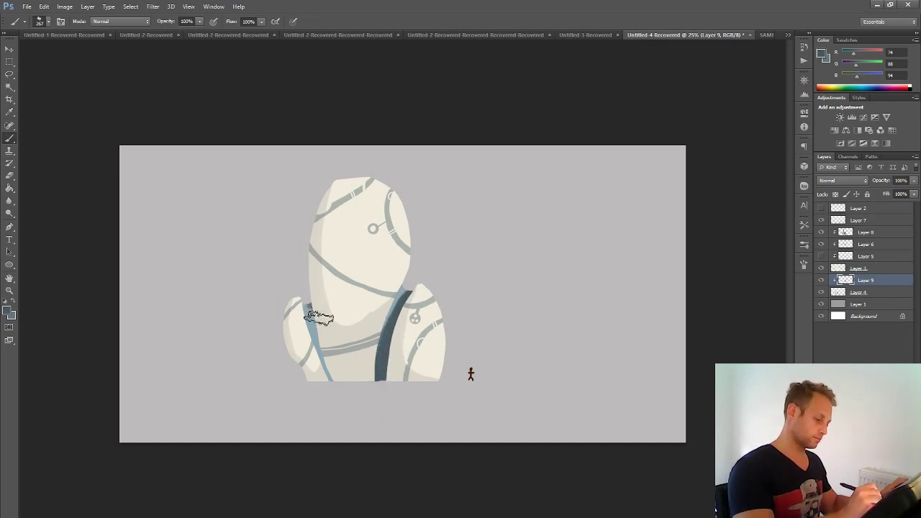
left_click_drag(318, 318, 330, 356)
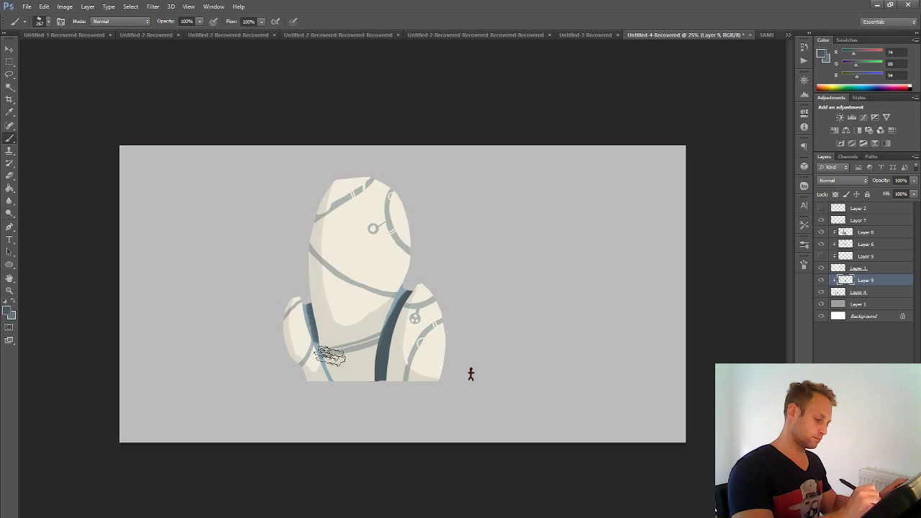
left_click(912, 183)
left_click_drag(882, 193, 883, 193)
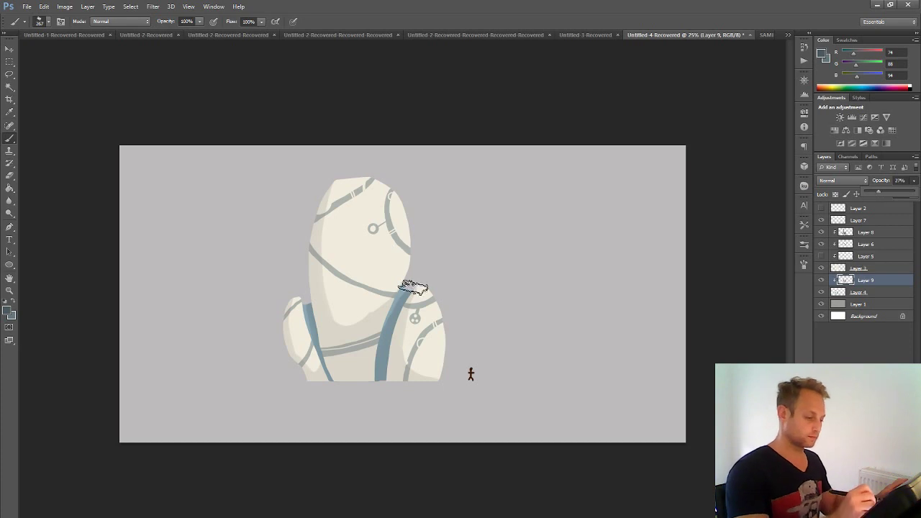
- Add more dark blue shading along the two gaps with a 104 px brush
left_click(417, 300)
left_click_drag(417, 300, 406, 290)
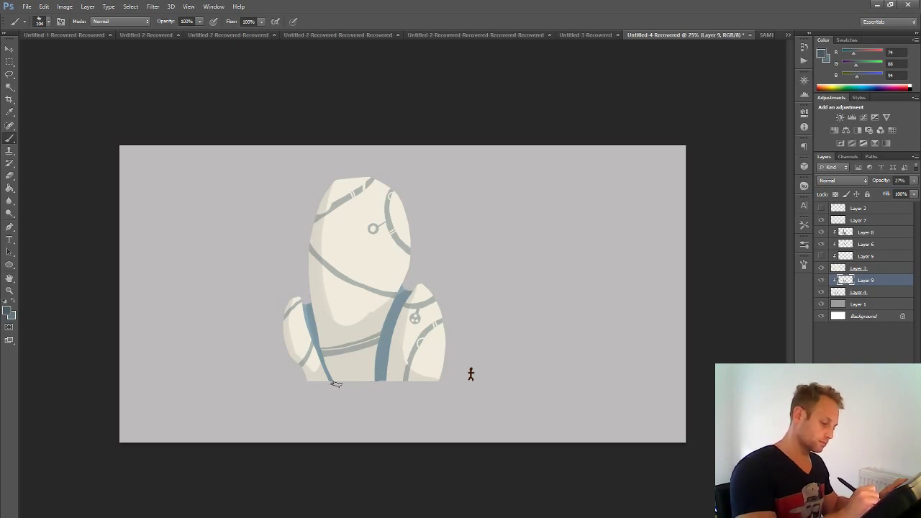
scroll(658, 403, "down", 2)
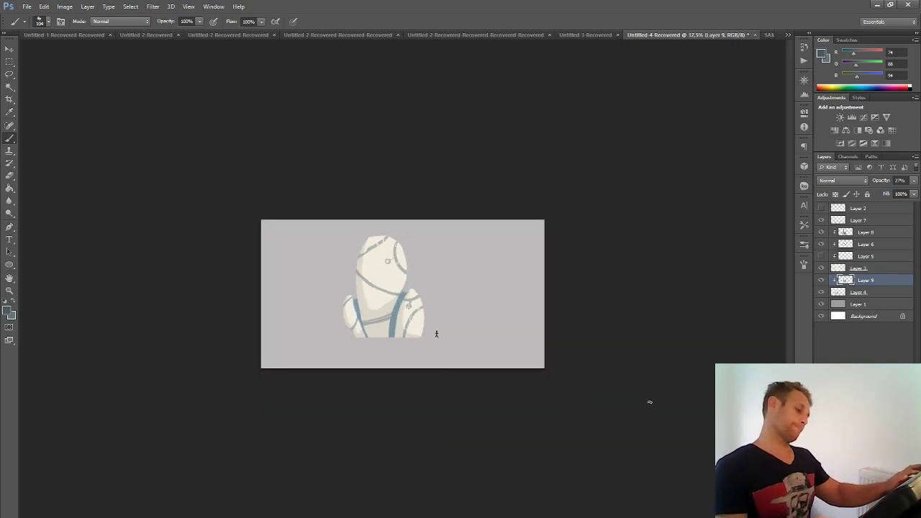
- Compare the artwork with the Layer 8 shading and the Layer 2 sketch lines shown and hidden
scroll(649, 402, "up", 2)
left_click(824, 232)
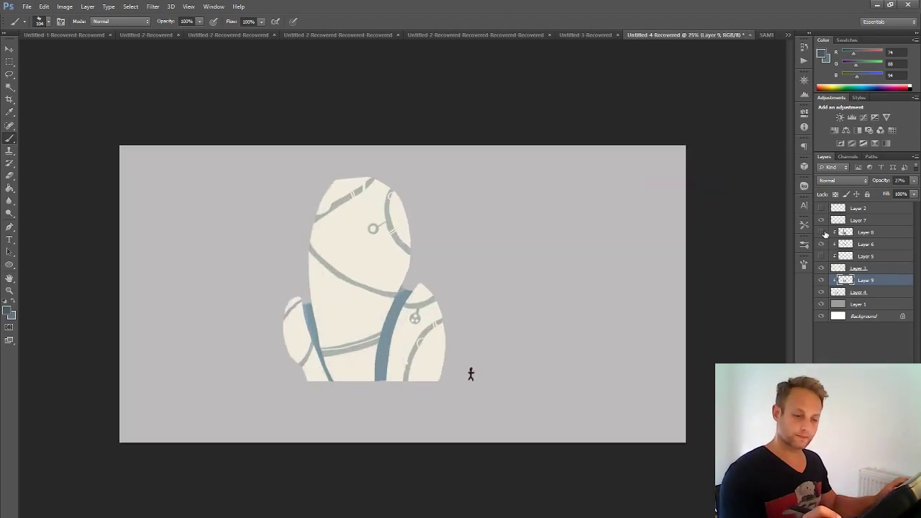
left_click(823, 232)
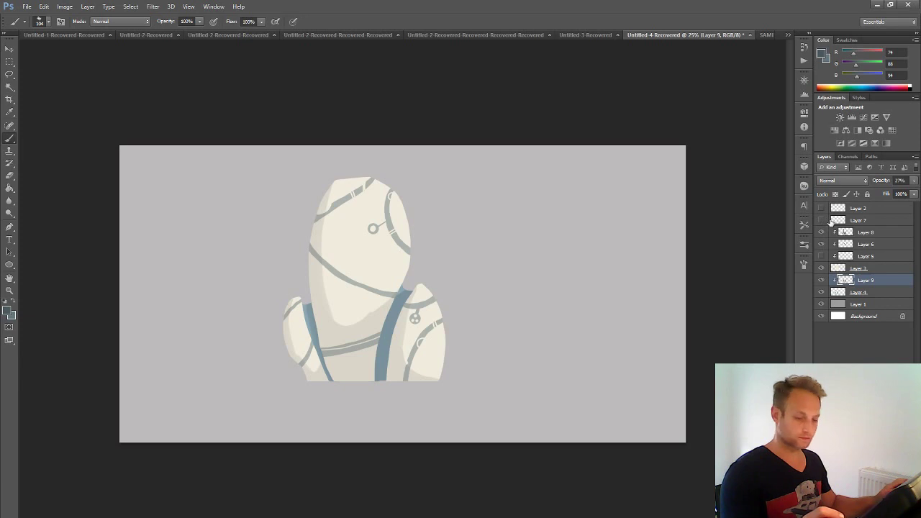
left_click(822, 208)
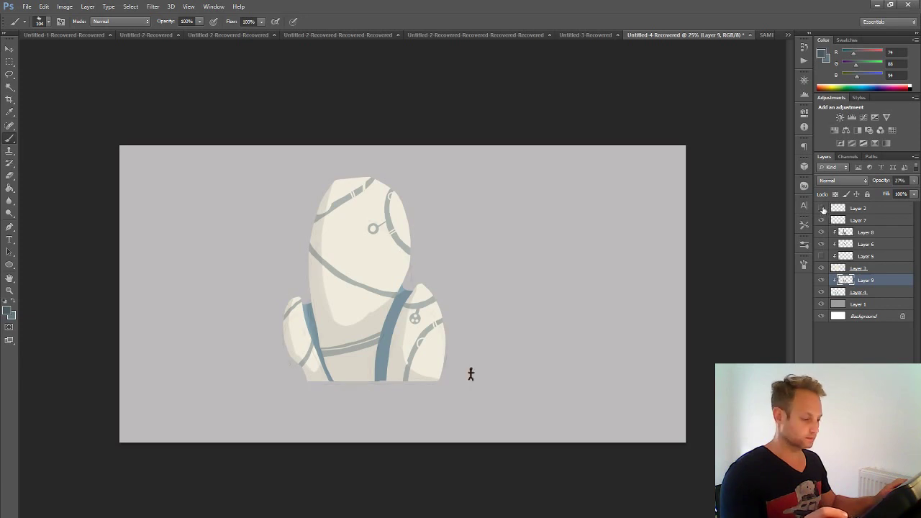
left_click(822, 209)
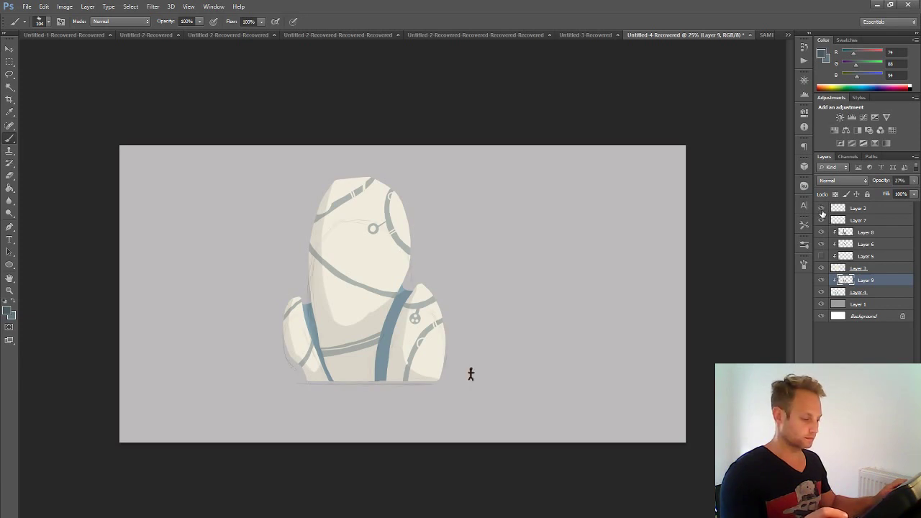
left_click(822, 209)
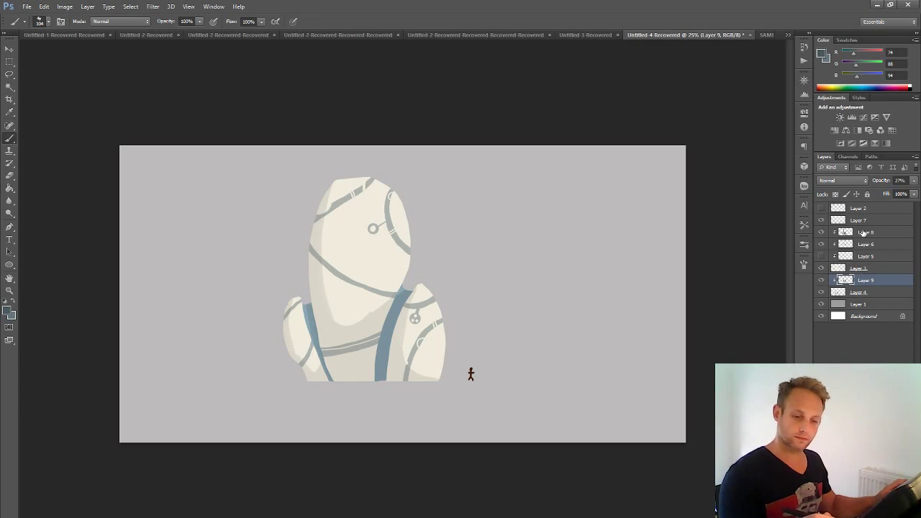
- Add a new layer above Layer 8 and set the foreground colour to warm white, RGB 255, 251, 236
left_click(865, 233)
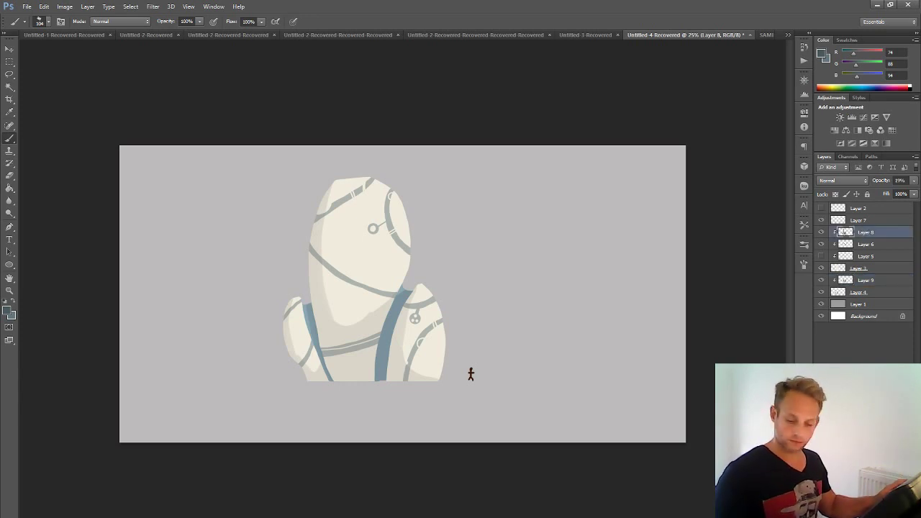
key("ctrl+shift+alt+n")
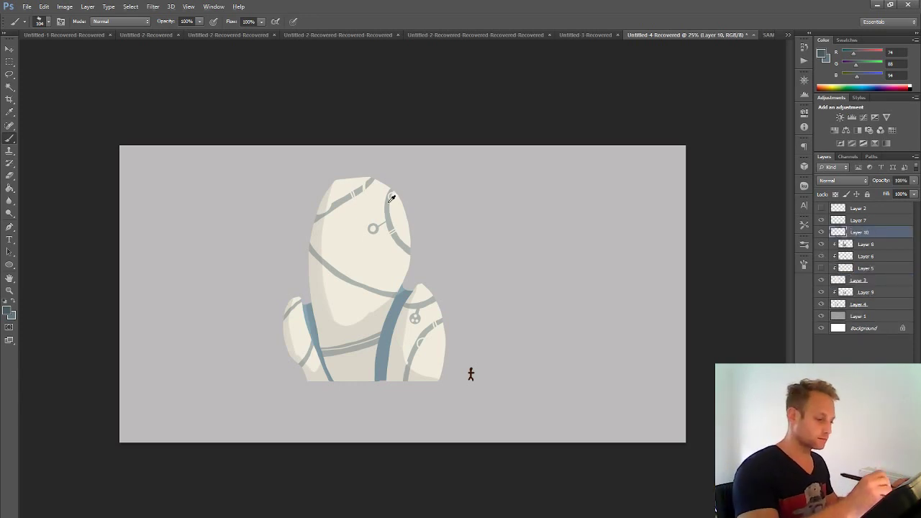
right_click(397, 181, "alt")
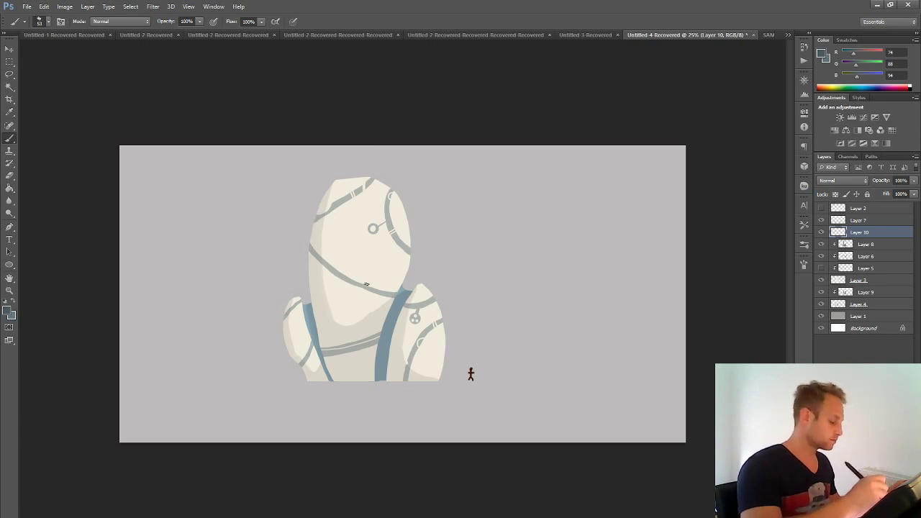
left_click(8, 311)
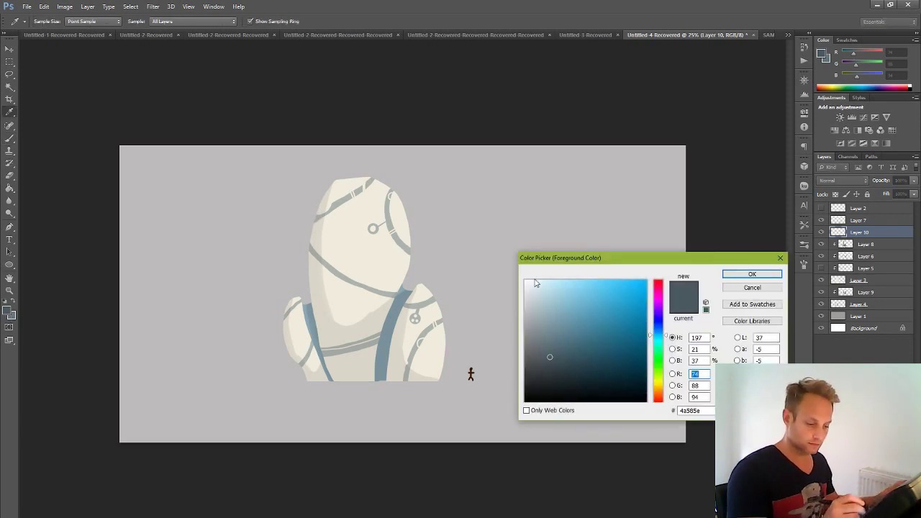
left_click(409, 263)
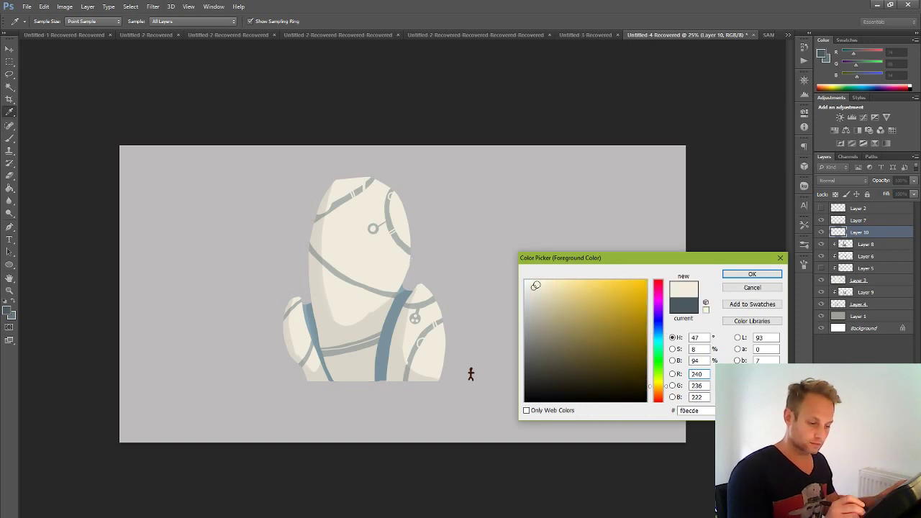
left_click(752, 274)
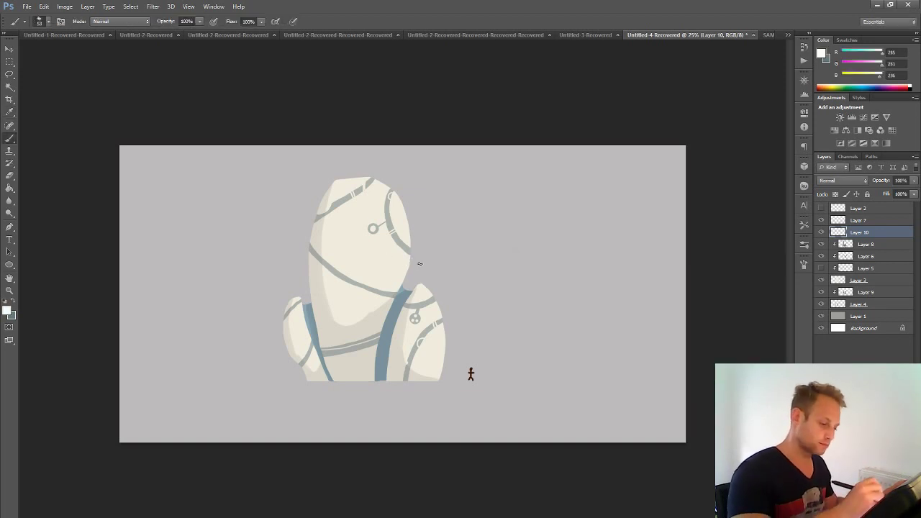
- Clip Layer 10 to the cream shapes and paint warm-white highlights along the right edges of the tall and small left shapes
right_click(865, 234)
left_click(809, 311)
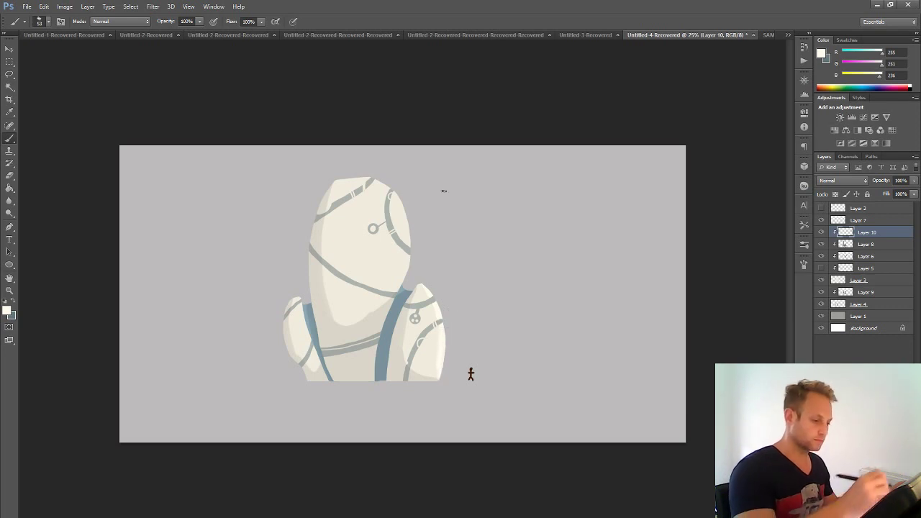
left_click_drag(407, 170, 393, 169)
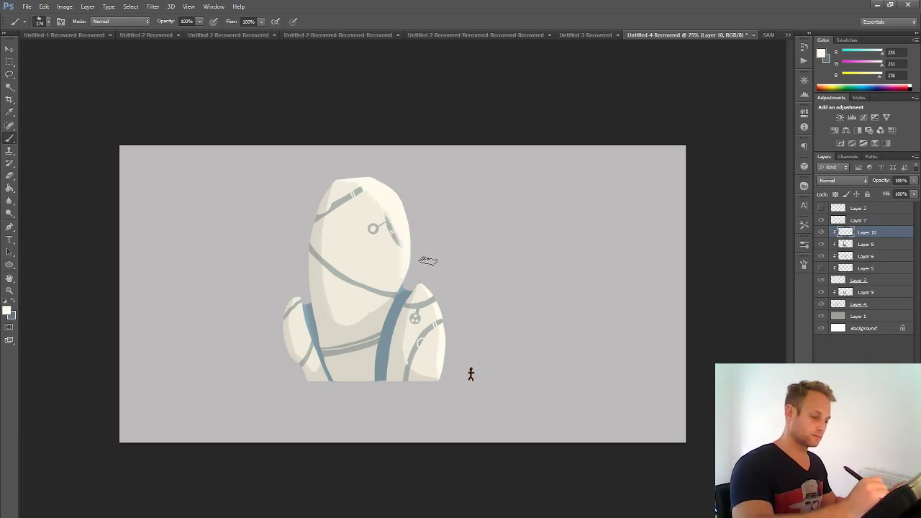
right_click(300, 294, "alt")
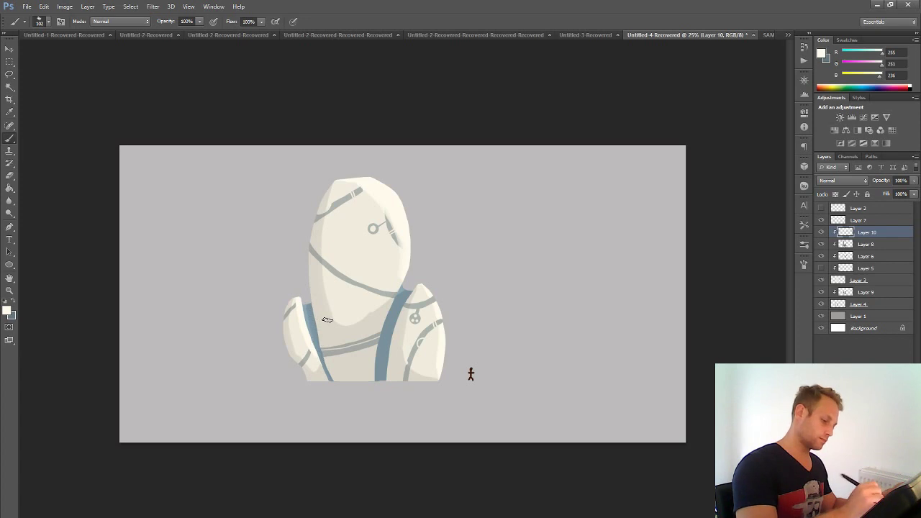
- Set the Layer 10 highlights to Screen blending at 27% opacity
left_click(913, 181)
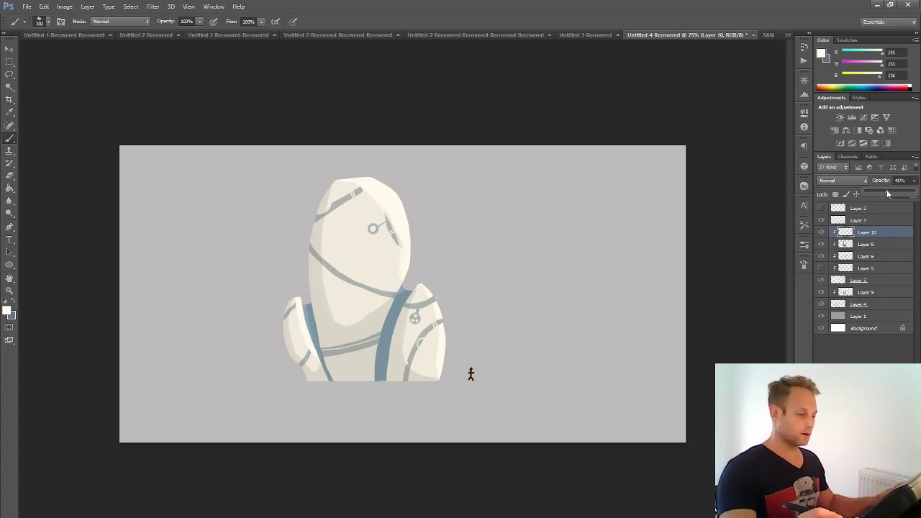
left_click_drag(887, 193, 884, 195)
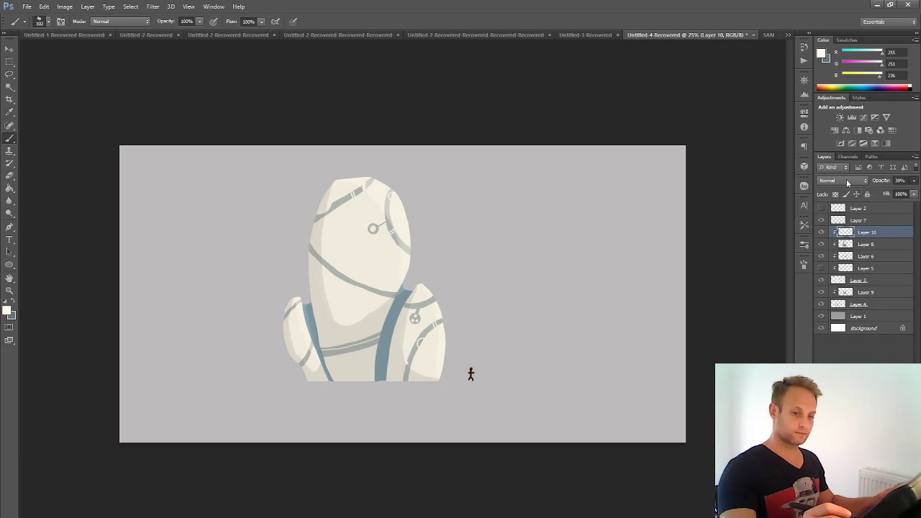
left_click(842, 181)
left_click(840, 274)
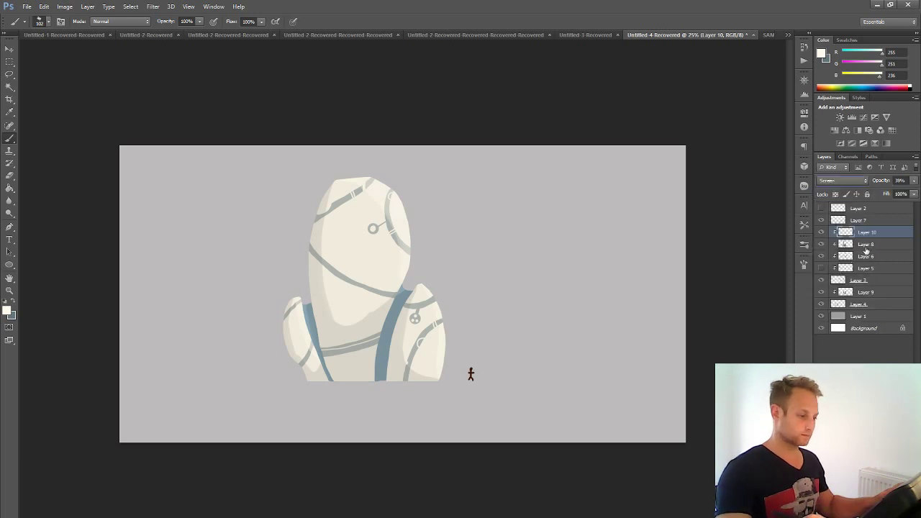
left_click(914, 181)
mouse_move(892, 194)
left_mouse_down()
mouse_move(906, 194)
mouse_move(884, 194)
left_mouse_up()
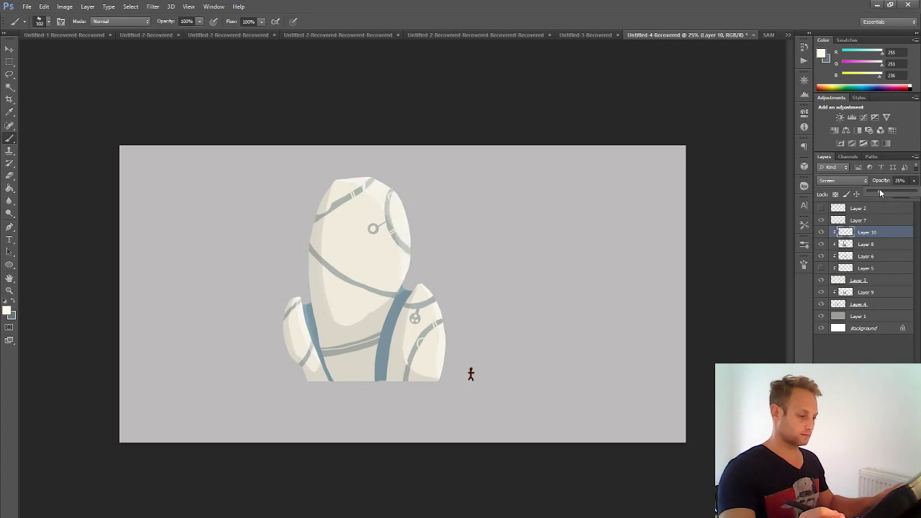
left_click_drag(882, 192, 879, 193)
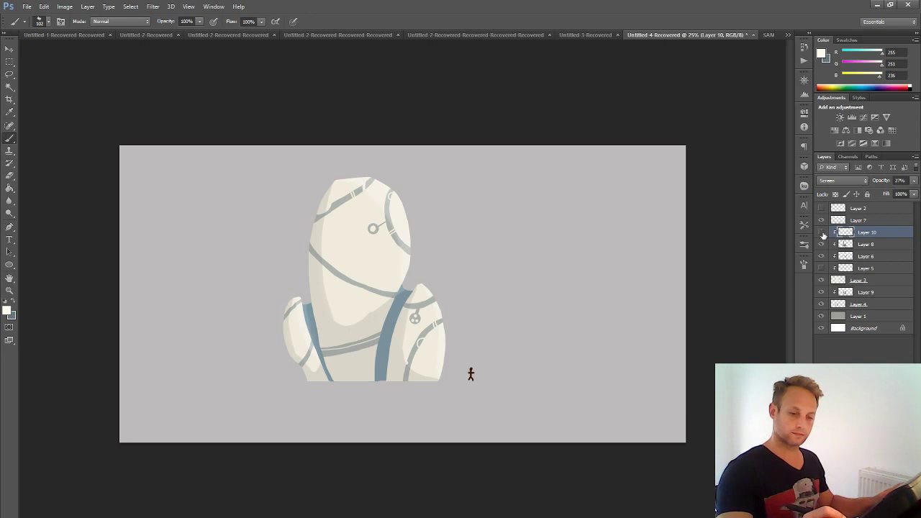
- Select all layers from Layer 4 up to Layer 10
left_click(864, 304)
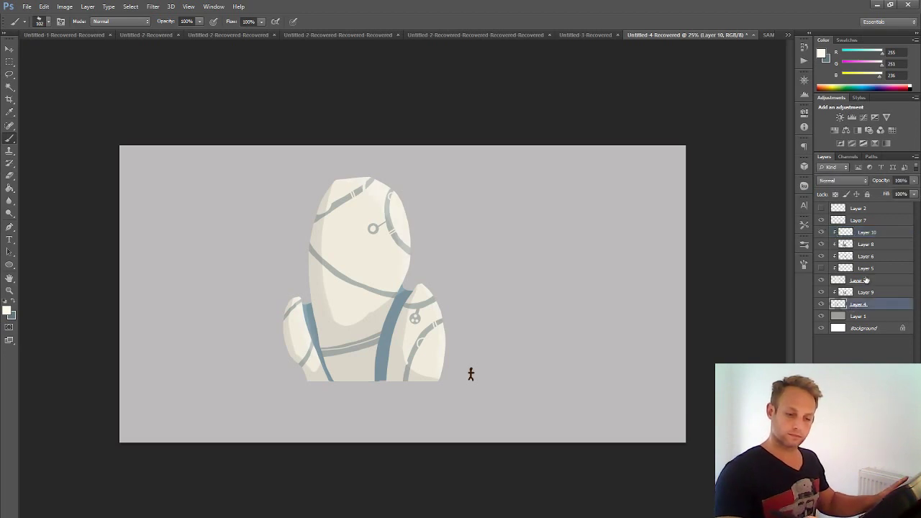
left_click(872, 232, "shift")
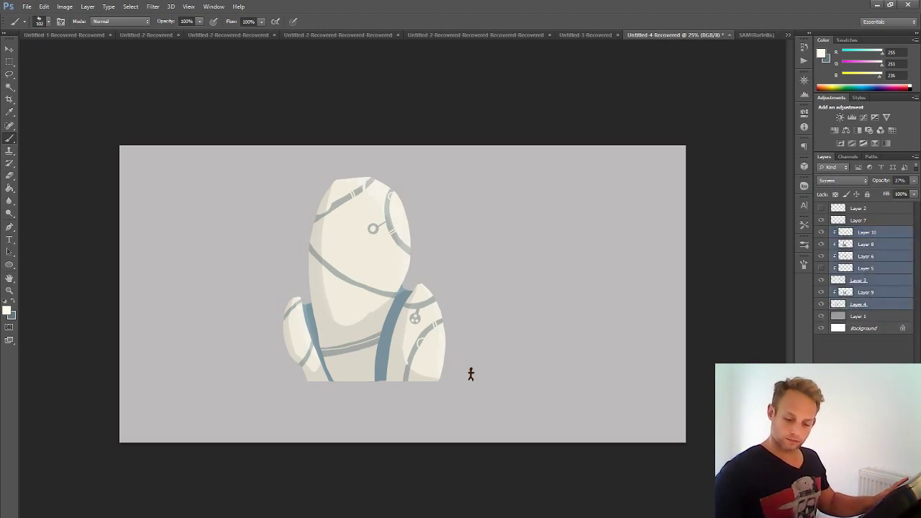
key("ctrl+j")
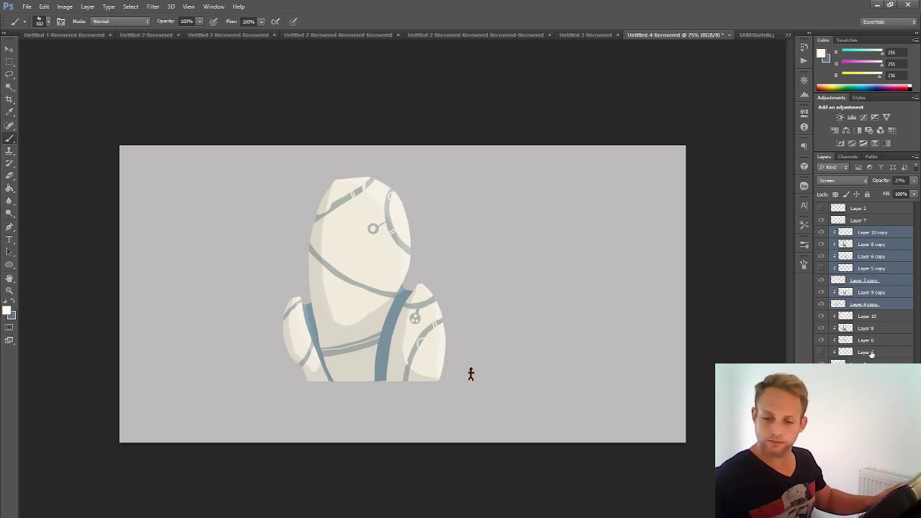
key("ctrl+z")
key("ctrl+j")
key("ctrl+z")
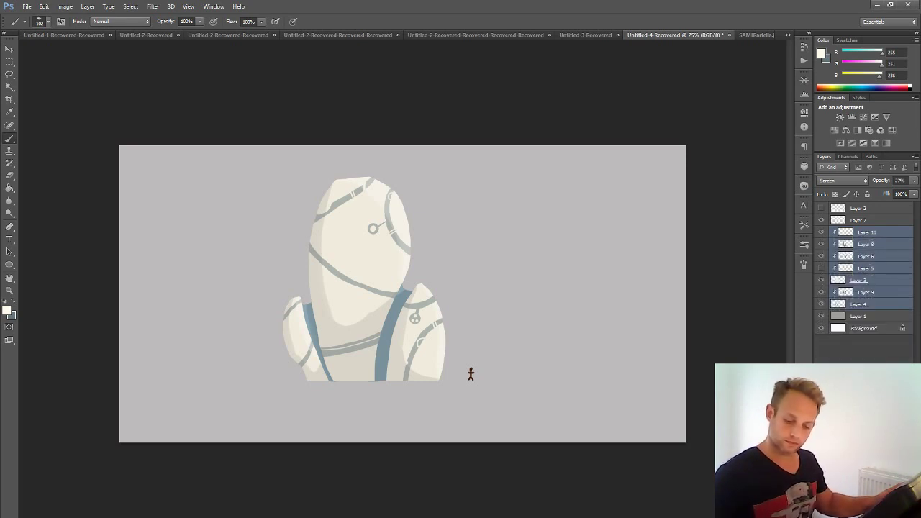
- Group the selected layers and add a new layer above, clipped to the group
key("ctrl+g")
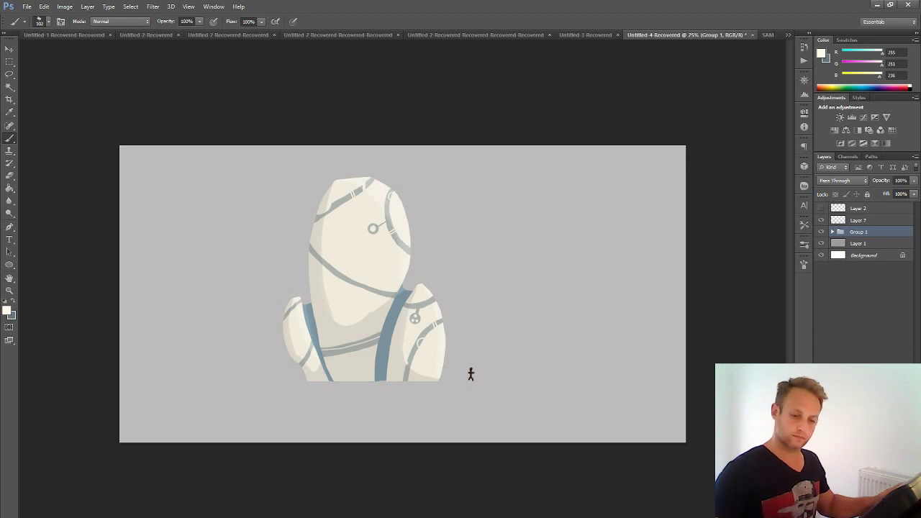
key("ctrl+shift+alt+n")
right_click(867, 232)
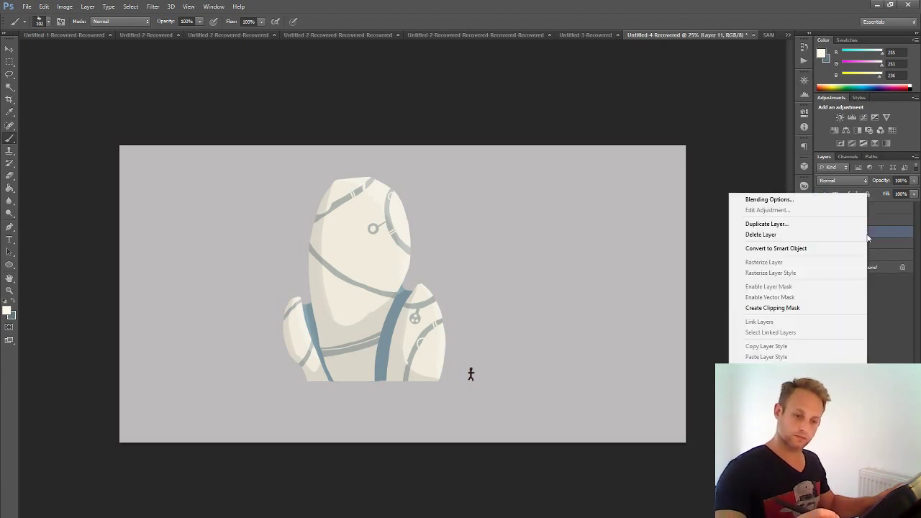
left_click(798, 309)
- Apply a linear gradient in grey-brown RGB 102, 87, 87, fading from the base of the shapes up to their top
left_click_drag(9, 187, 45, 193)
key("d")
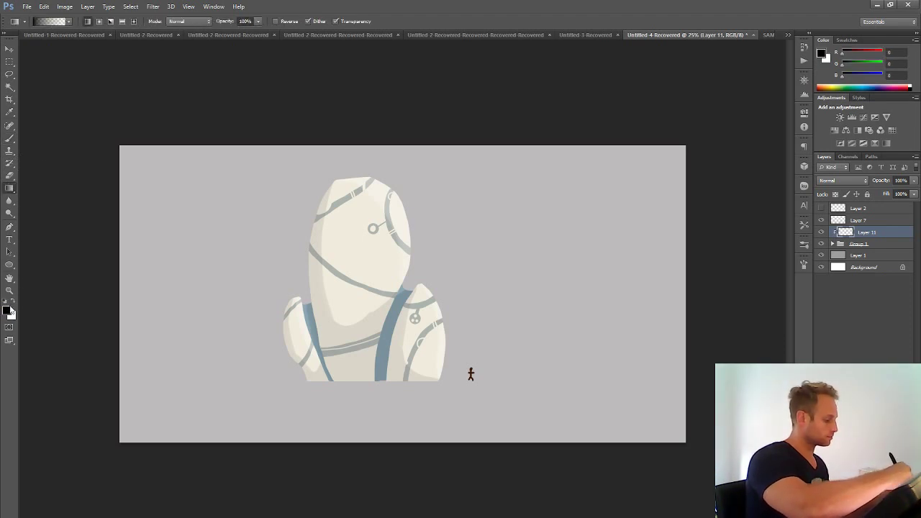
left_click(7, 309)
left_click(541, 353)
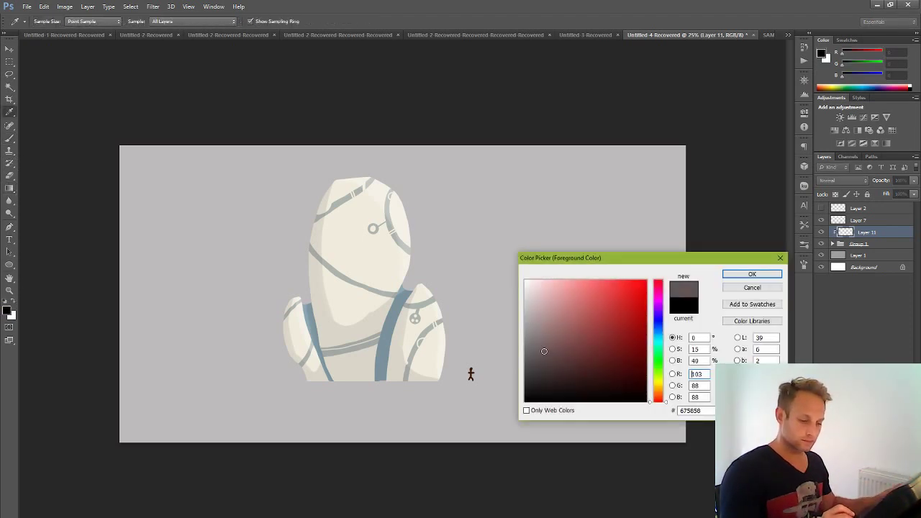
left_click(748, 275)
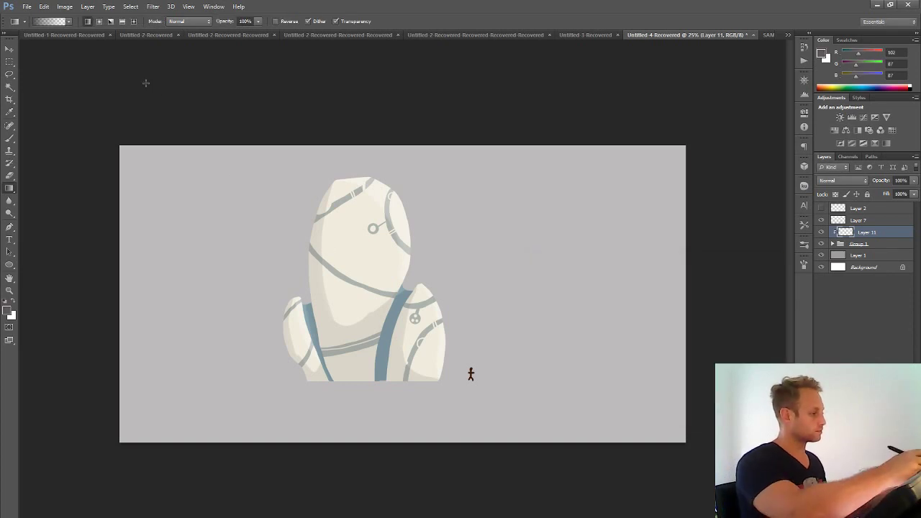
left_click_drag(361, 380, 355, 181)
- Set the Layer 11 gradient to Multiply blending at 79% opacity
left_click(912, 181)
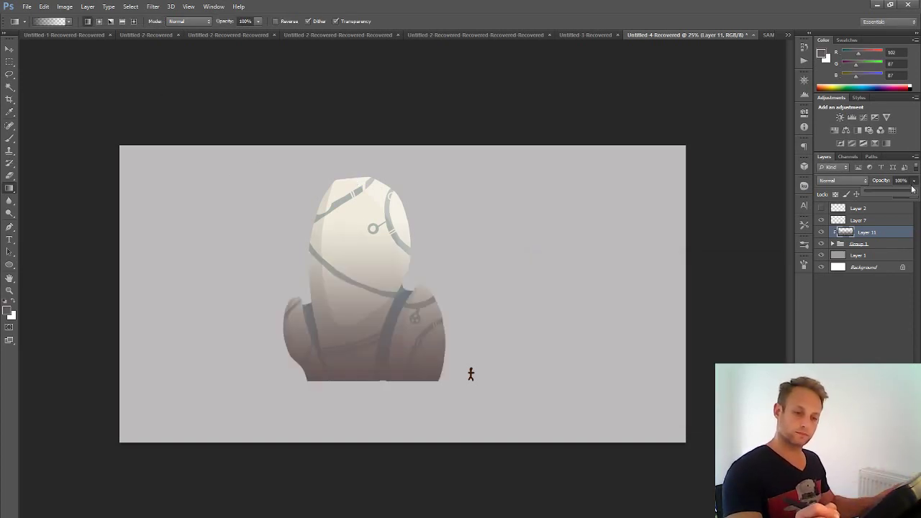
left_click_drag(910, 194, 900, 194)
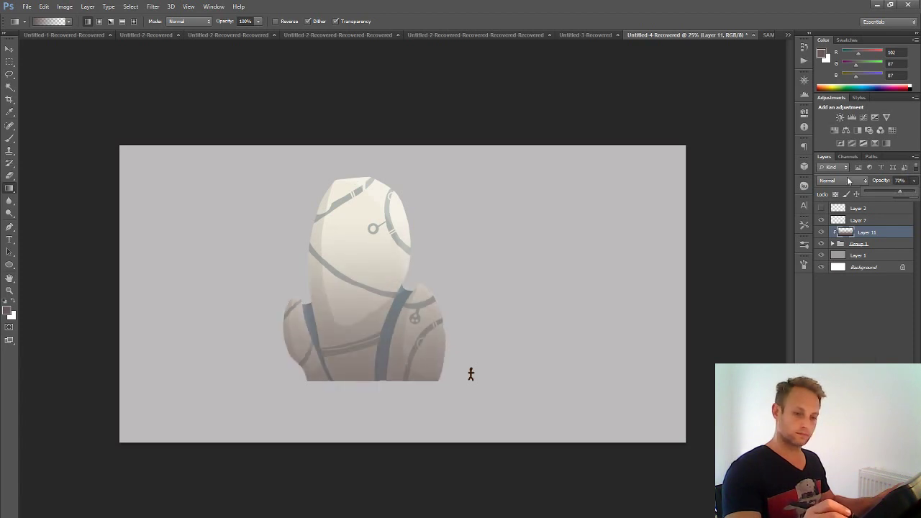
left_click(849, 180)
left_click(842, 223)
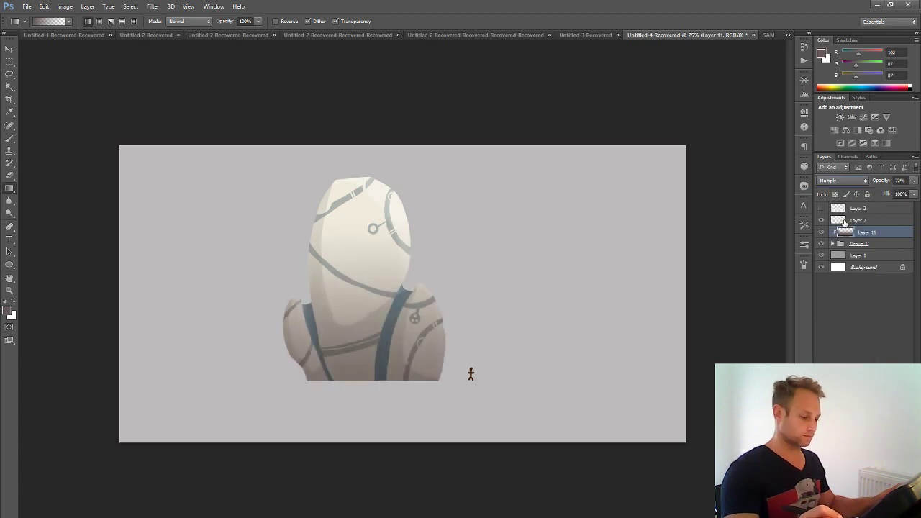
left_click(913, 180)
left_click_drag(897, 195, 908, 196)
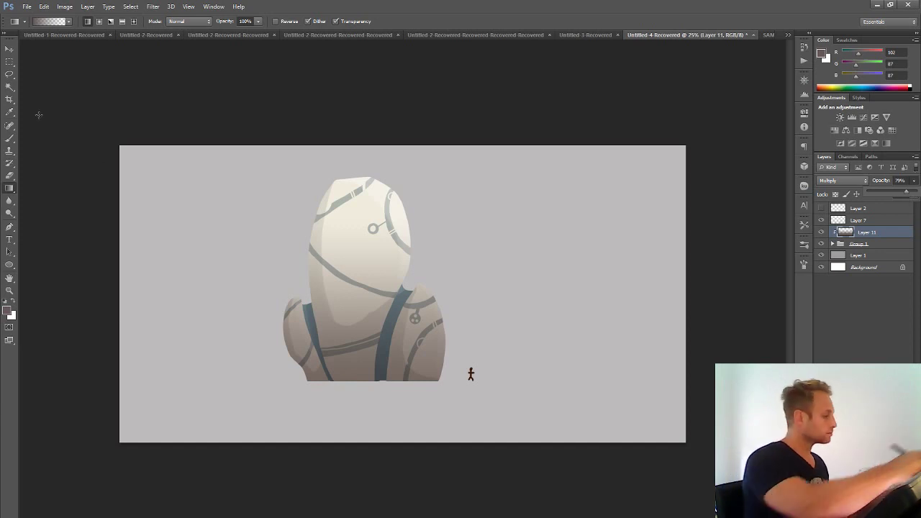
- Add a new layer above the gradient layer and set the brush colour to bright cyan RGB 0, 255, 234
left_click(10, 138)
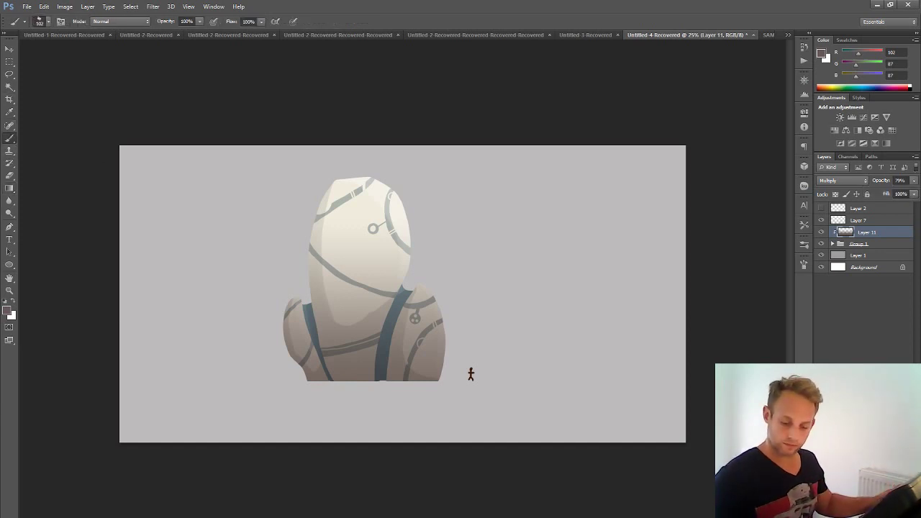
key("ctrl+shift+alt+n")
left_click(347, 195, "alt")
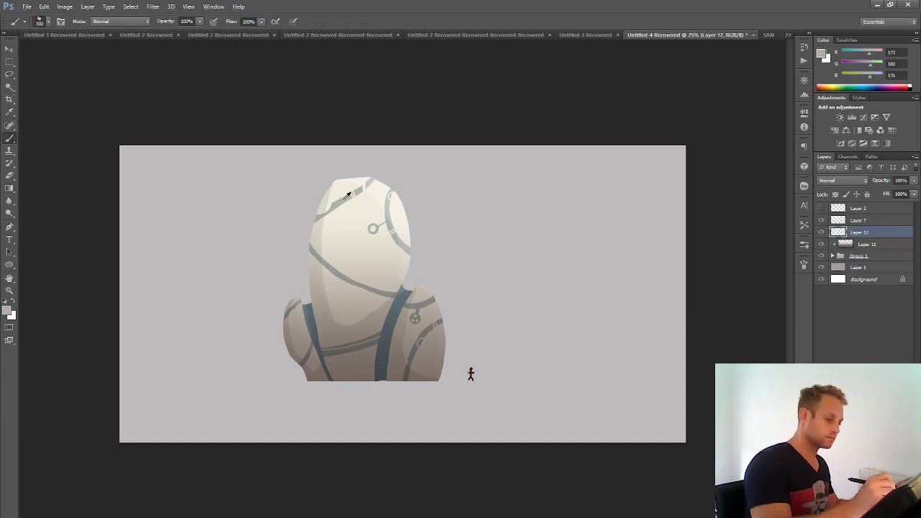
left_click(8, 311)
left_click(593, 283)
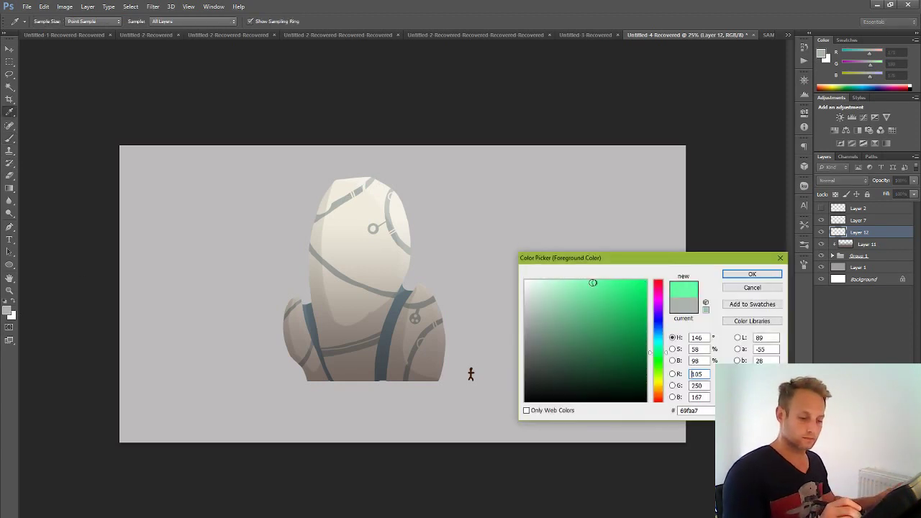
left_click_drag(657, 351, 657, 342)
left_click(645, 281)
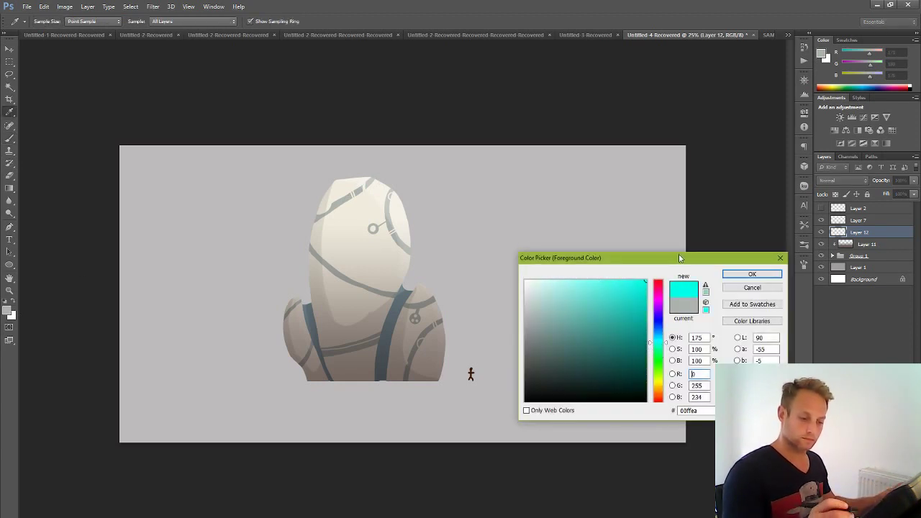
left_click(752, 274)
key("b")
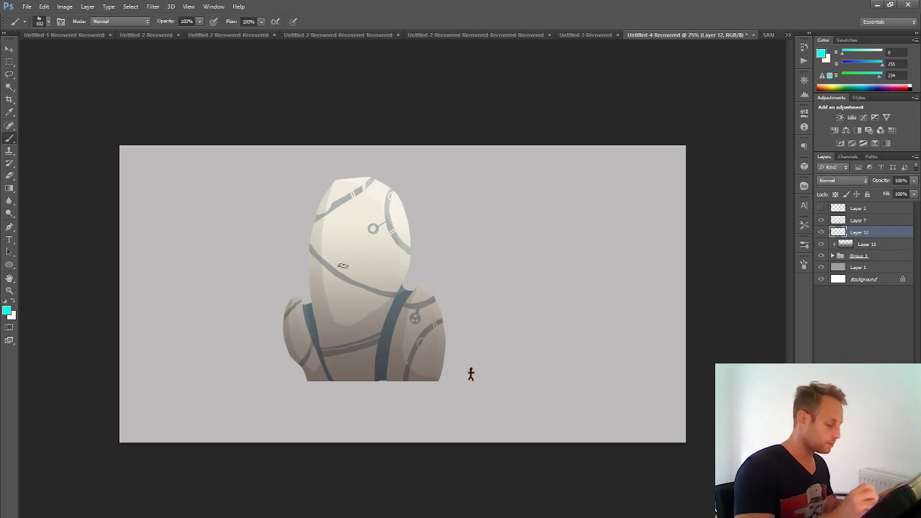
- Paint small cyan light dots on the blue bands, grey lines and round details with a hard round 32 px brush
left_click(49, 20)
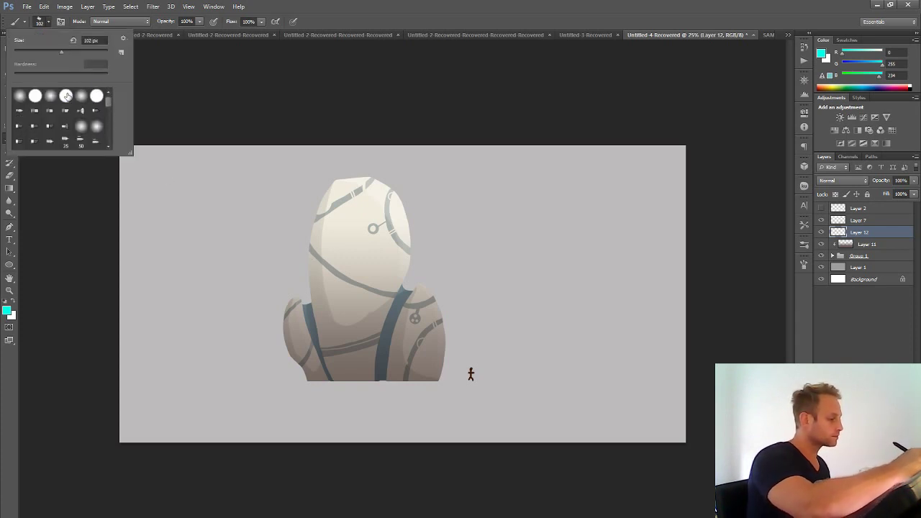
left_click(67, 96)
left_click(420, 23)
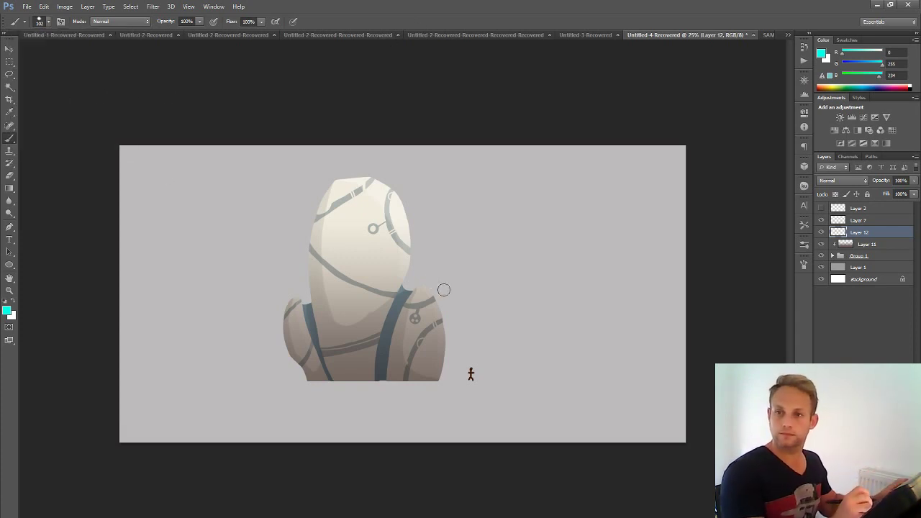
right_click(399, 314, "alt")
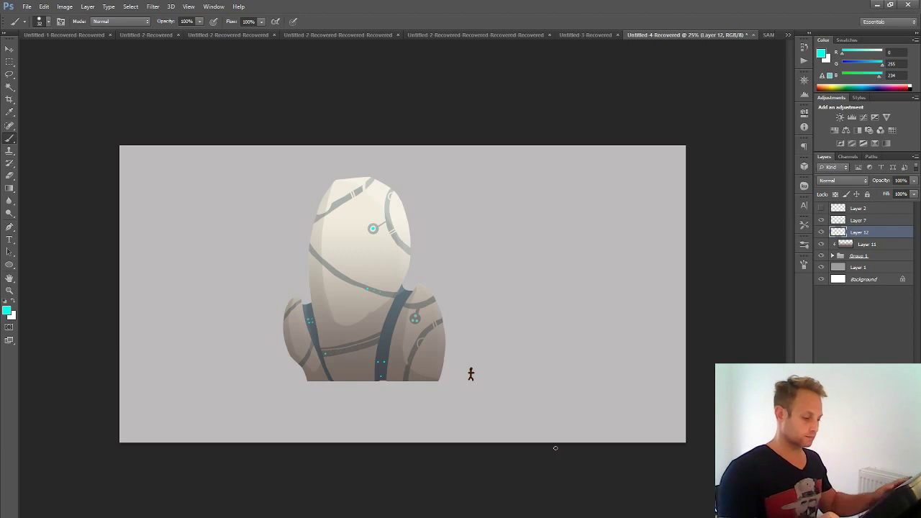
key("ctrl+minus")
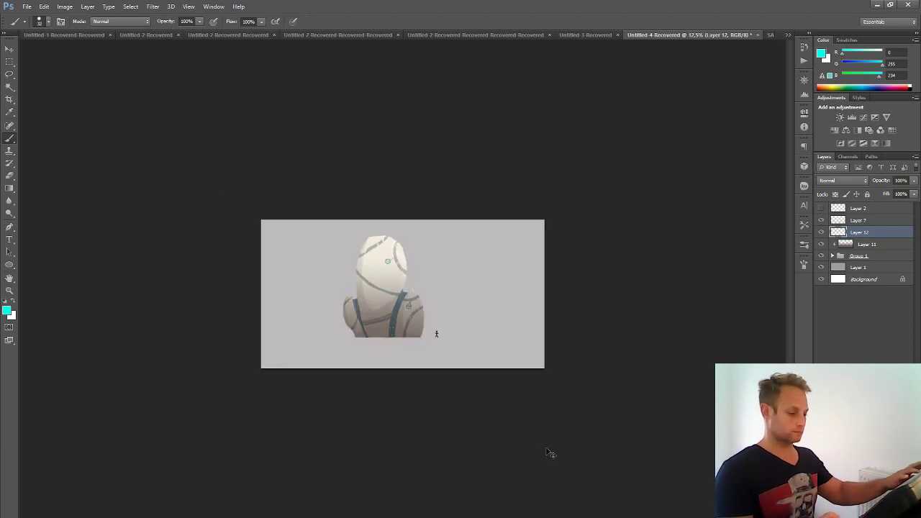
key("ctrl+plus")
key("ctrl+plus")
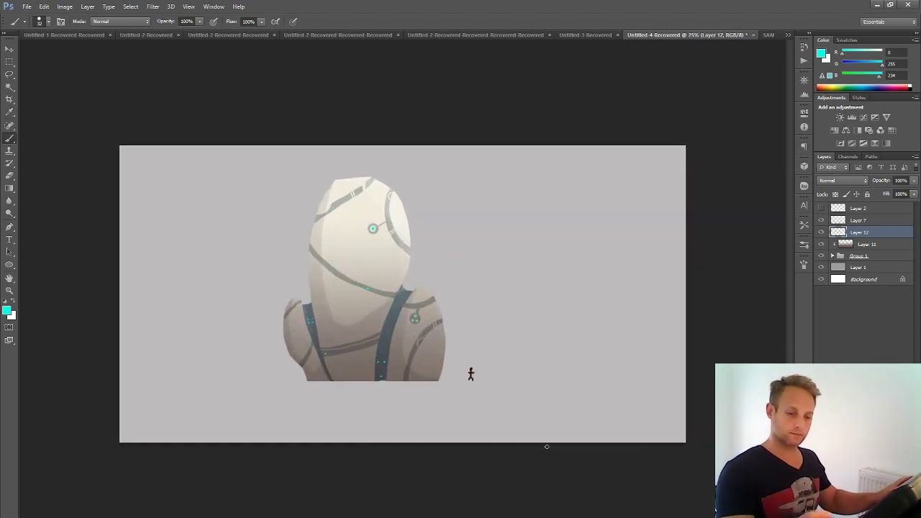
- Duplicate the cyan dots layer and apply a Gaussian Blur with a radius of 9.8 pixels to the copy
right_click(862, 232)
left_click(768, 224)
left_click(541, 177)
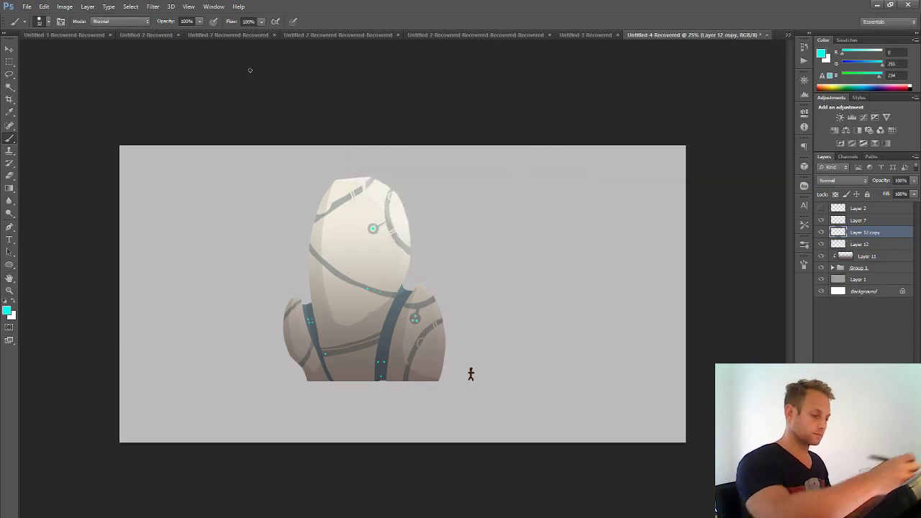
left_click(153, 6)
mouse_move(173, 105)
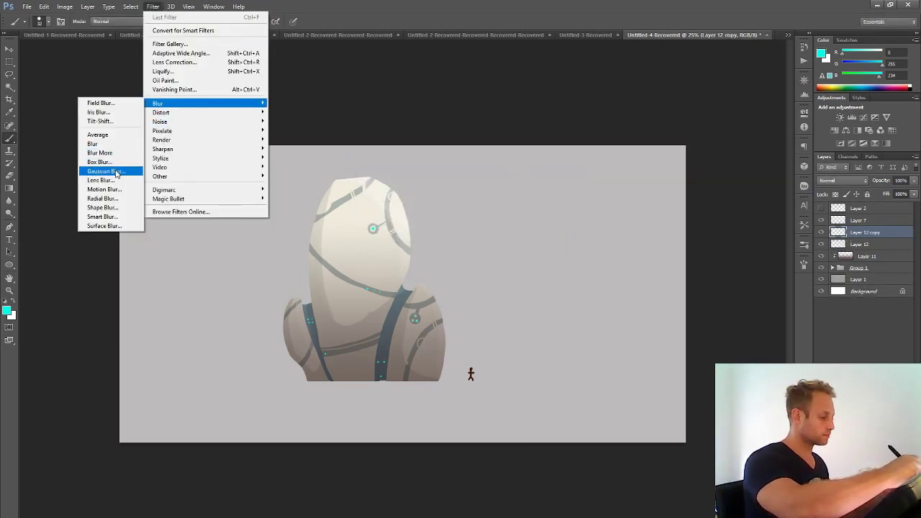
left_click(100, 174)
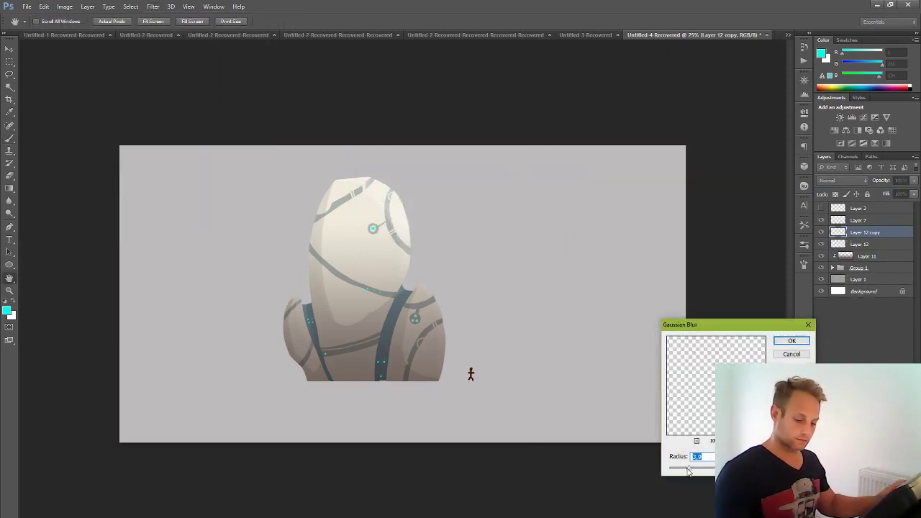
left_click_drag(687, 471, 688, 471)
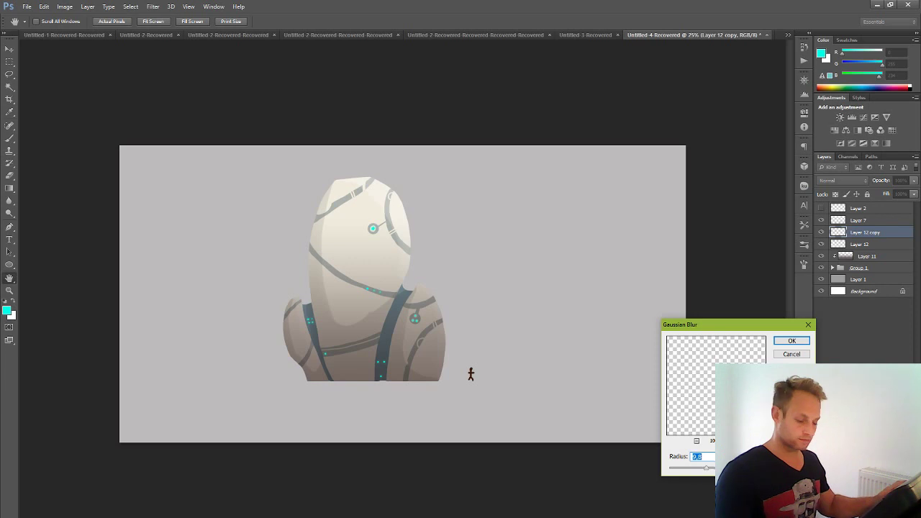
left_click(791, 341)
- Move the blurred copy below Layer 12 and set Layer 12 to Screen blending
left_click_drag(858, 232, 858, 250)
left_click(863, 232)
left_click(843, 180)
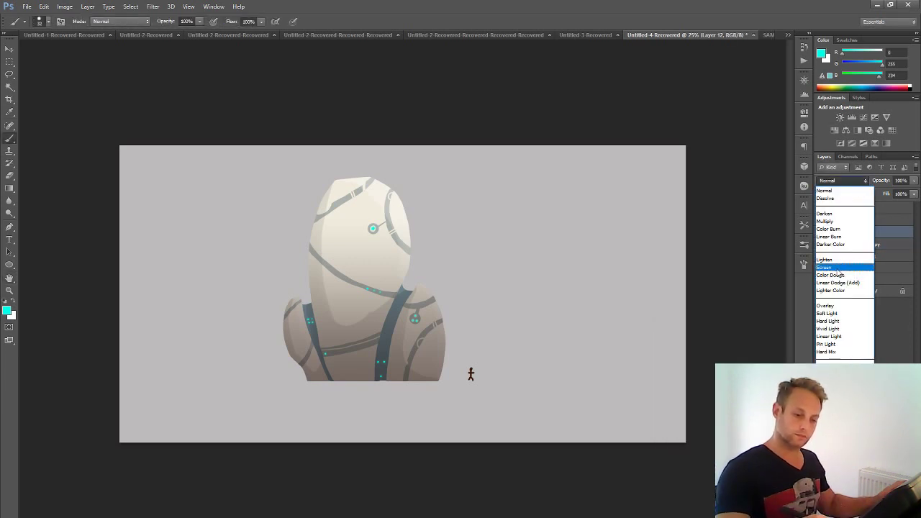
left_click(837, 269)
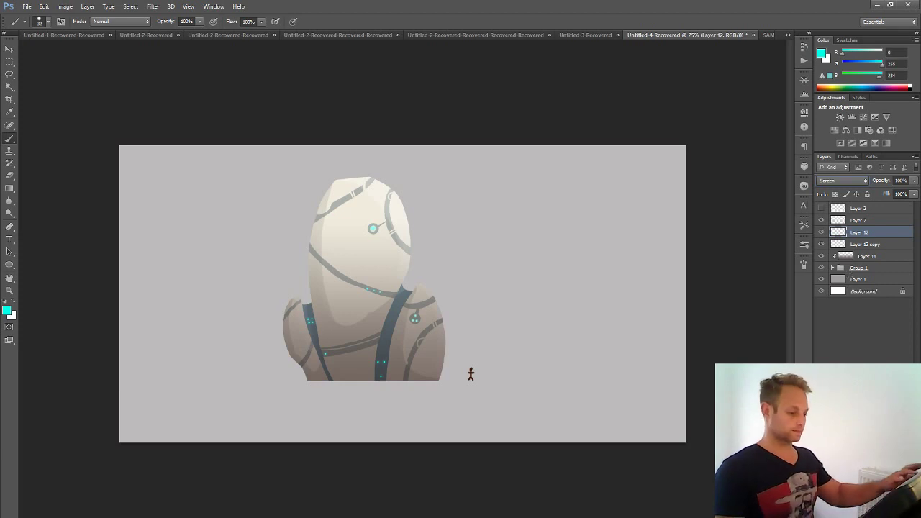
scroll(468, 370, "down", 2)
scroll(457, 359, "up", 1)
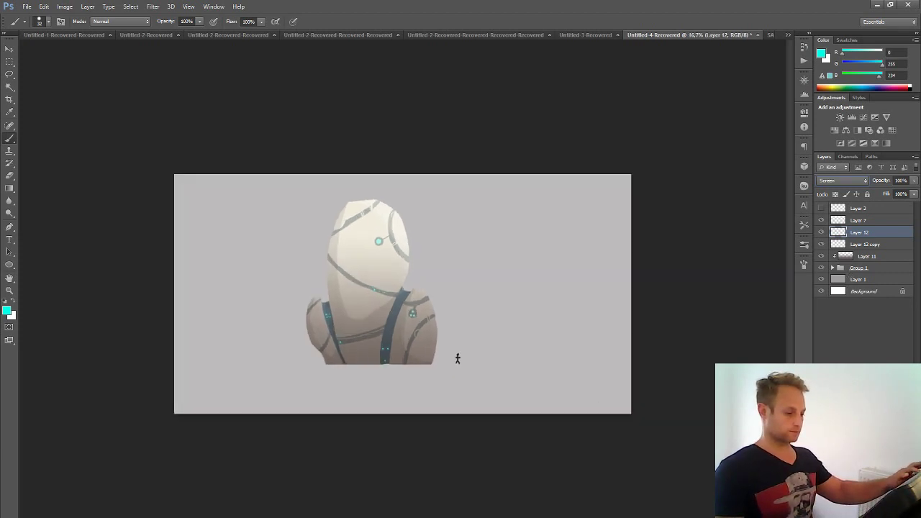
scroll(457, 358, "up", 1)
- Select the layers from Layer 12 down to Group 1 and scale them together to about 51%
left_click(859, 244)
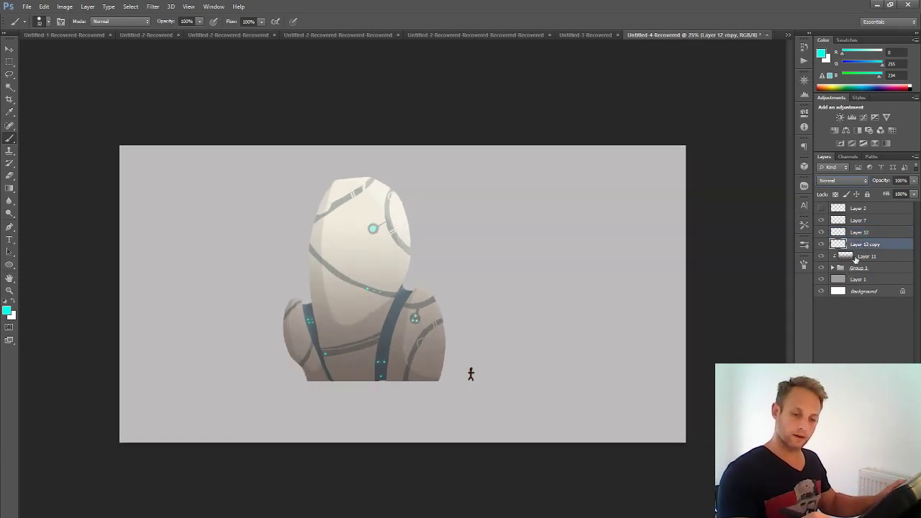
left_click(832, 233)
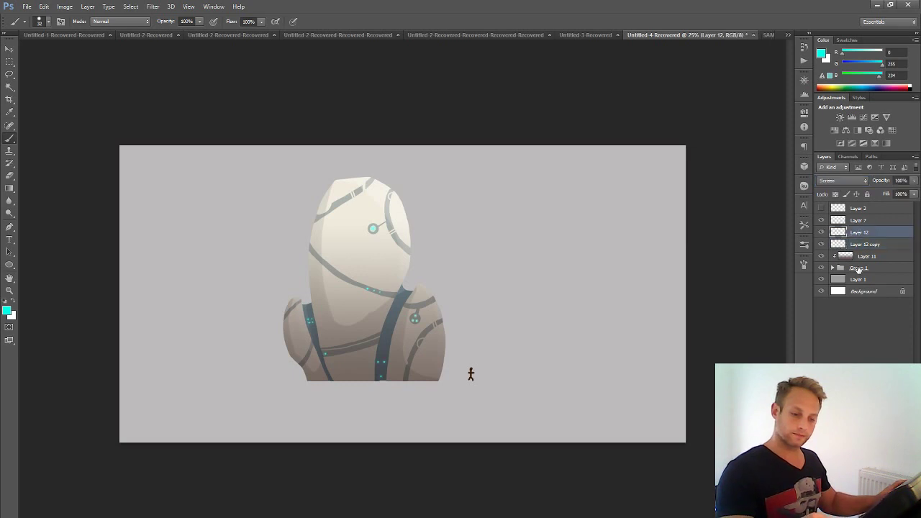
left_click(858, 269, "shift")
left_click(821, 221)
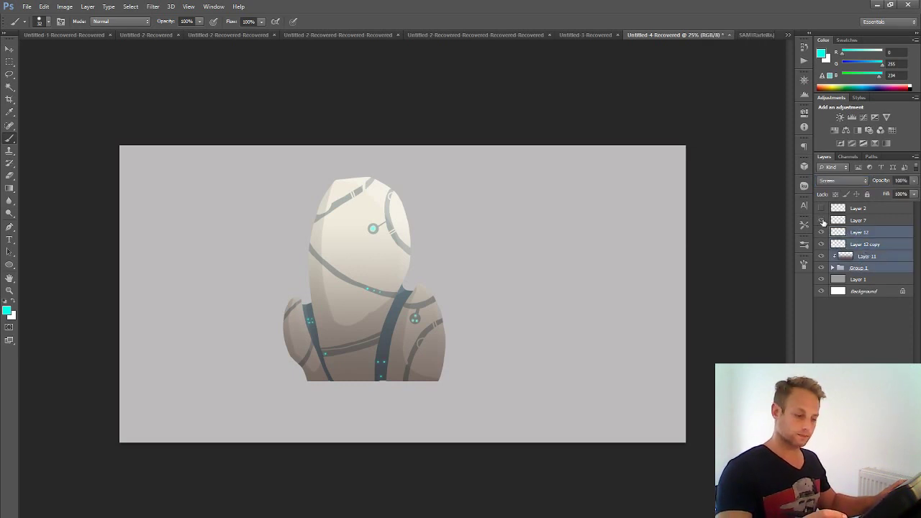
left_click(822, 221)
key("ctrl+t")
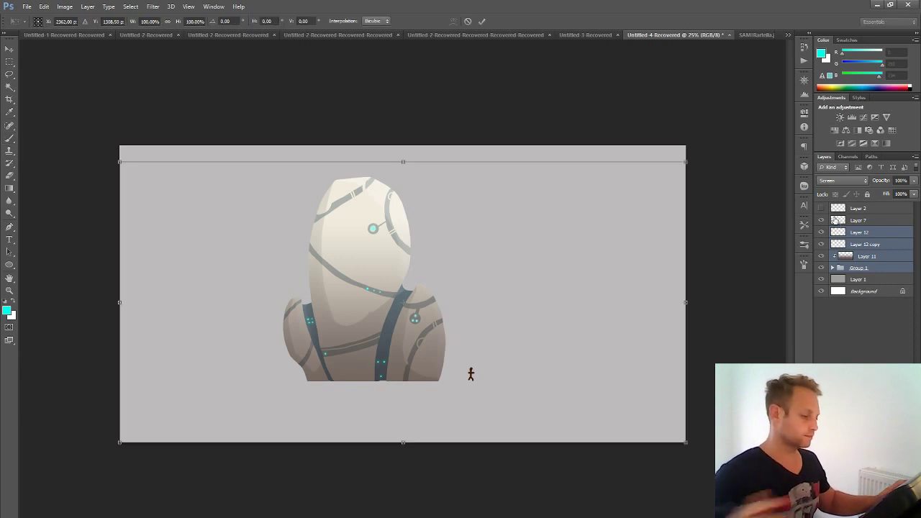
left_click_drag(684, 156, 548, 231)
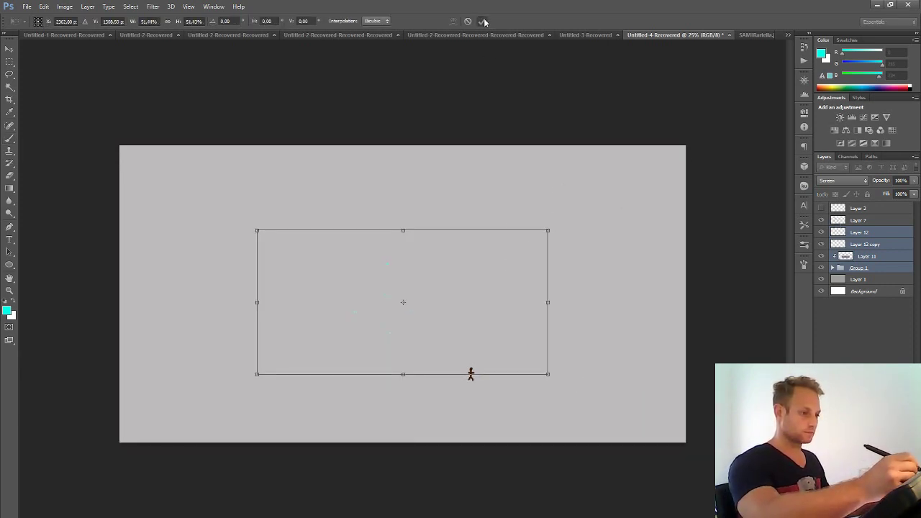
key("b")
key("Return")
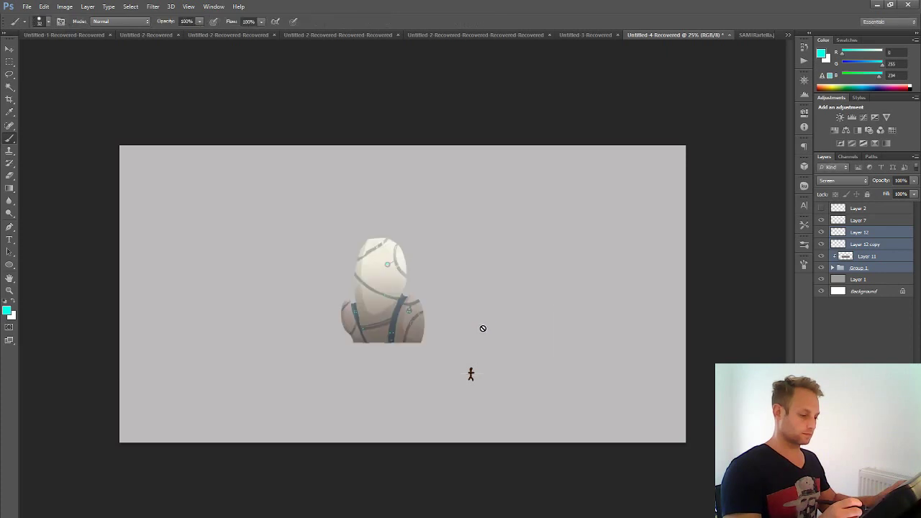
- Move the scaled building into the canvas's upper-left corner and place the scale figure beside its base
key("v")
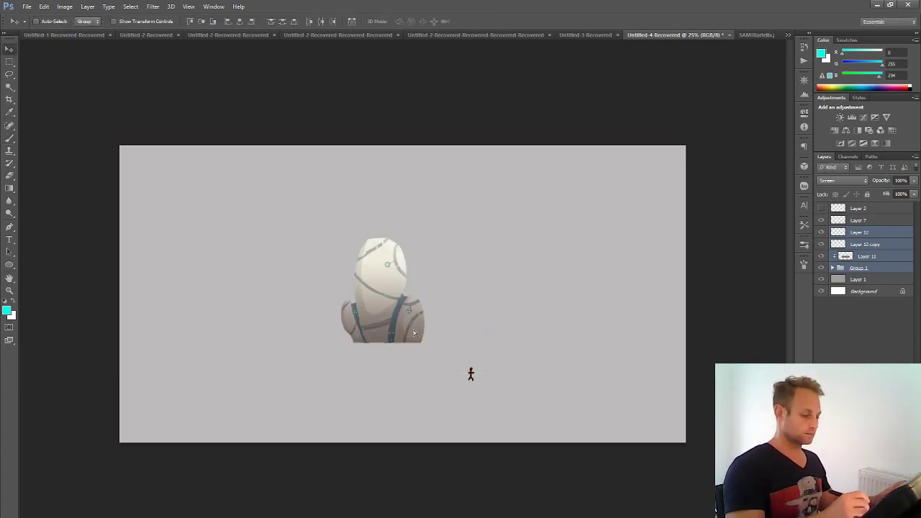
left_click_drag(417, 337, 213, 248)
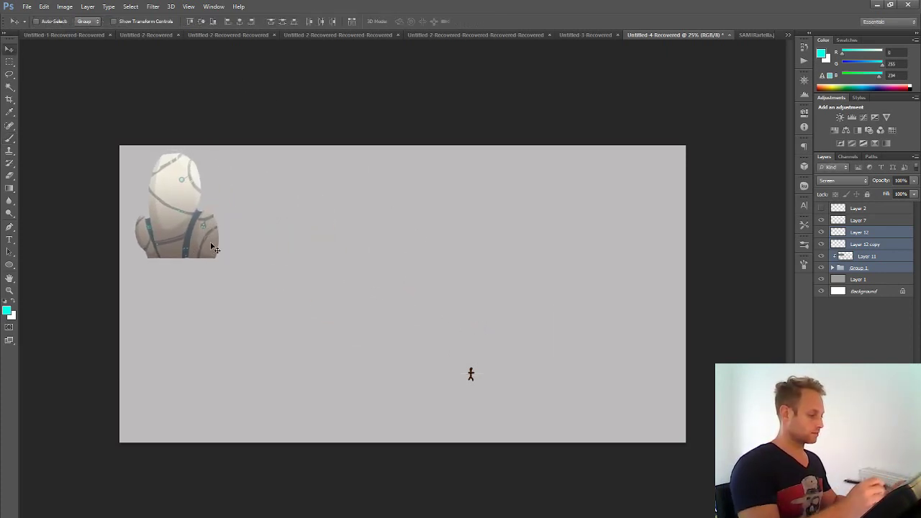
left_click(856, 221)
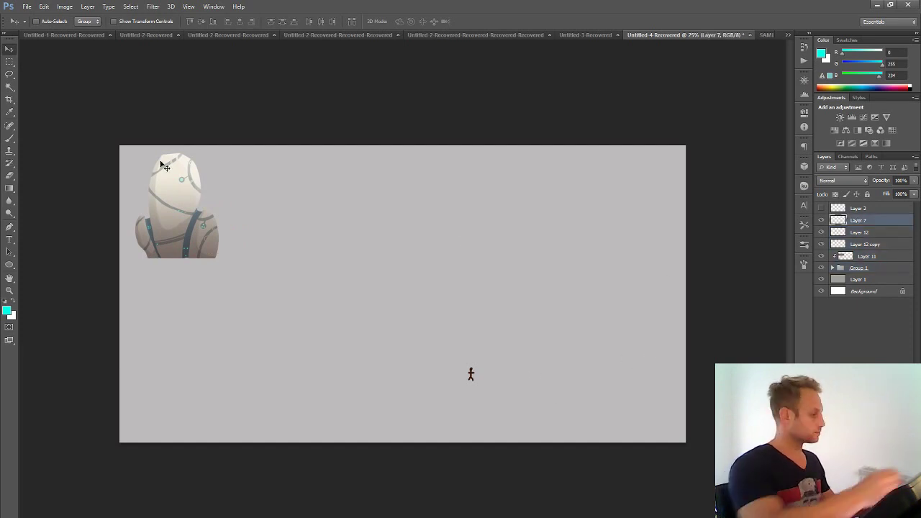
left_click_drag(477, 382, 223, 257)
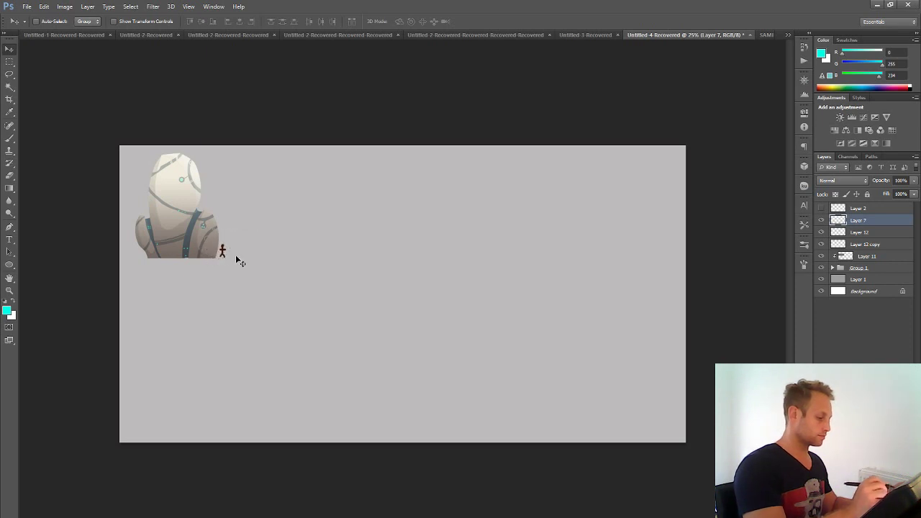
- Add a new layer above the scale figure's layer and choose a thin 3 px brush for sketching
key("ctrl+shift+alt+n")
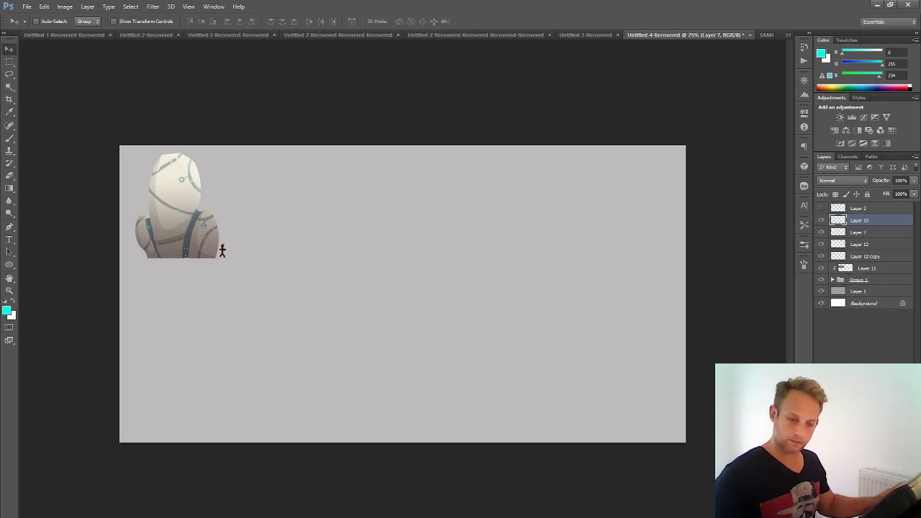
left_click(9, 73)
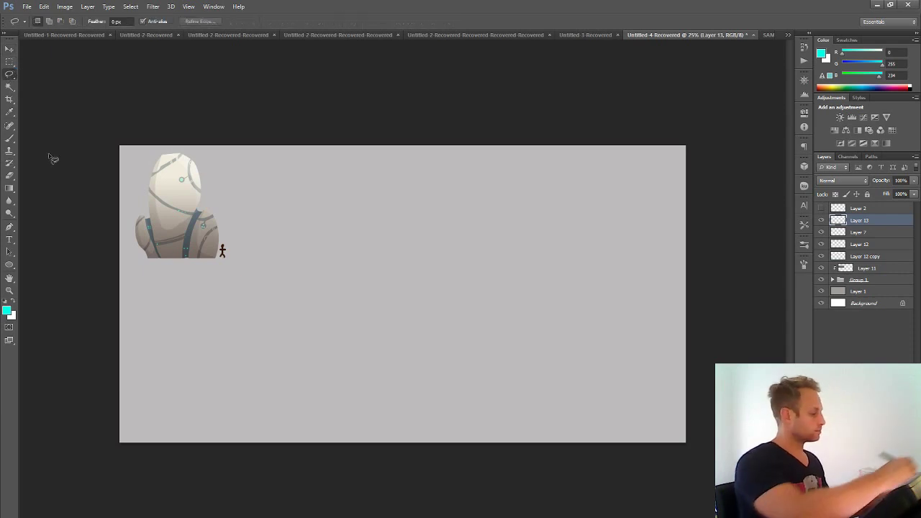
left_click(10, 138)
left_click(47, 20)
scroll(97, 119, "down", 5)
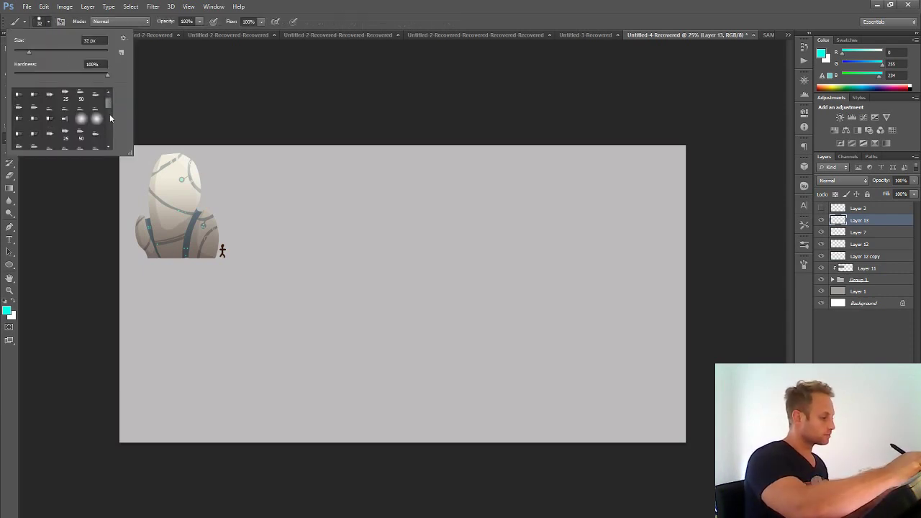
left_click(35, 125)
- Sketch a large leaning rounded shape with a second shell above, a small arched support and a ground line in dark brown RGB 62, 25, 11
left_click(8, 310)
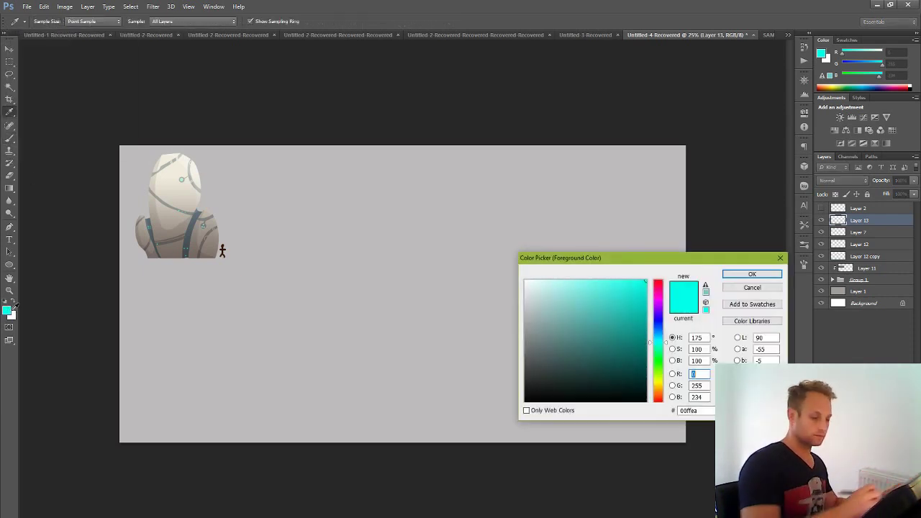
left_click(657, 395)
left_click_drag(557, 340, 624, 373)
left_click(751, 274)
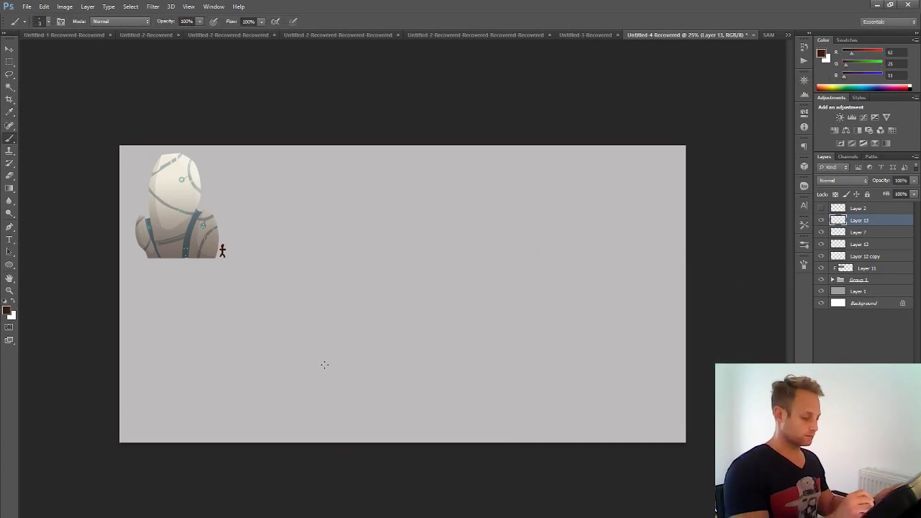
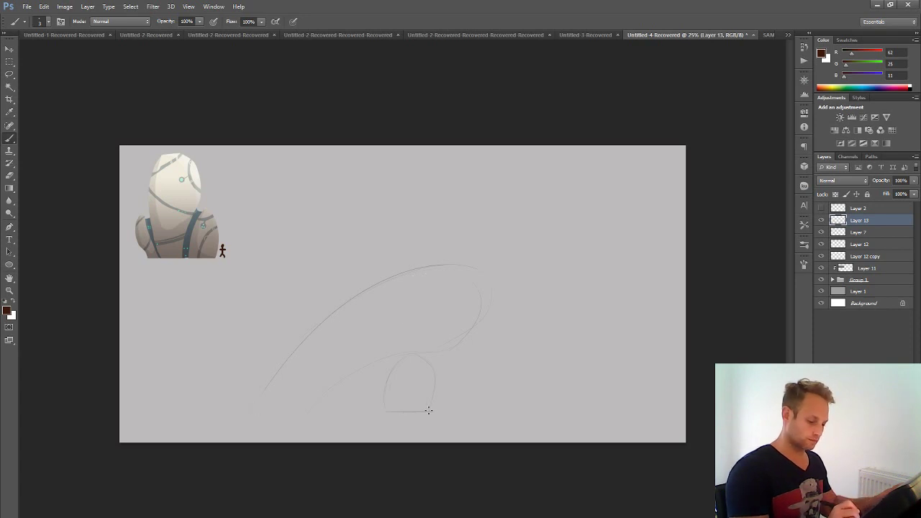
left_click_drag(329, 409, 244, 411)
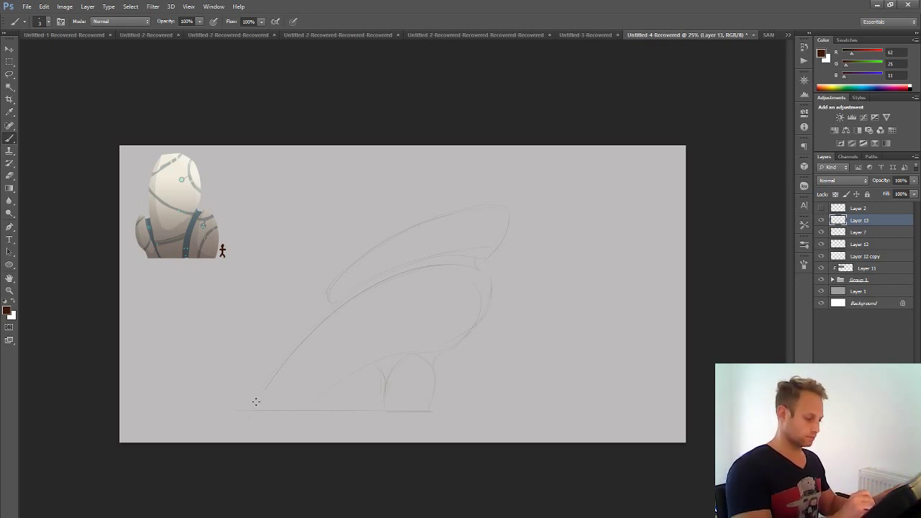
key("ctrl+minus")
key("ctrl+minus")
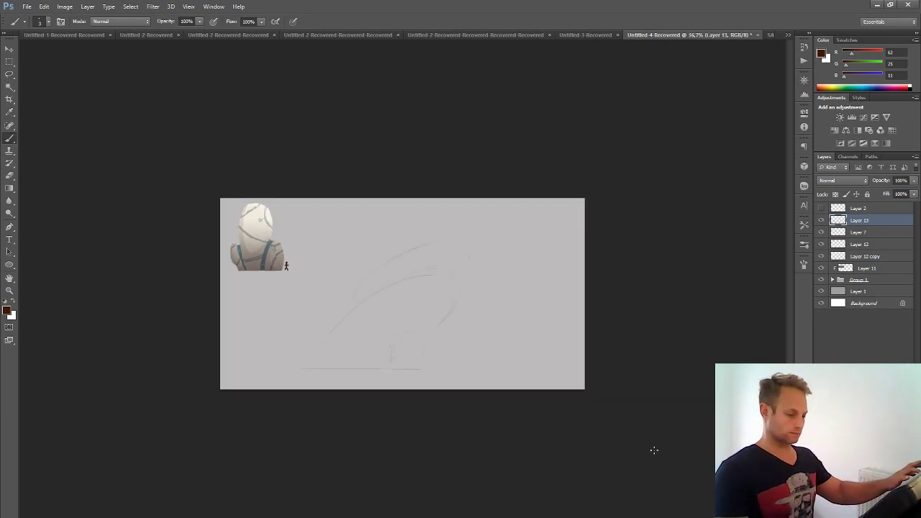
- Add a new layer and lasso the upper shell, the large leaning body and the small arched support, following the sketch
key("ctrl+plus")
key("ctrl+plus")
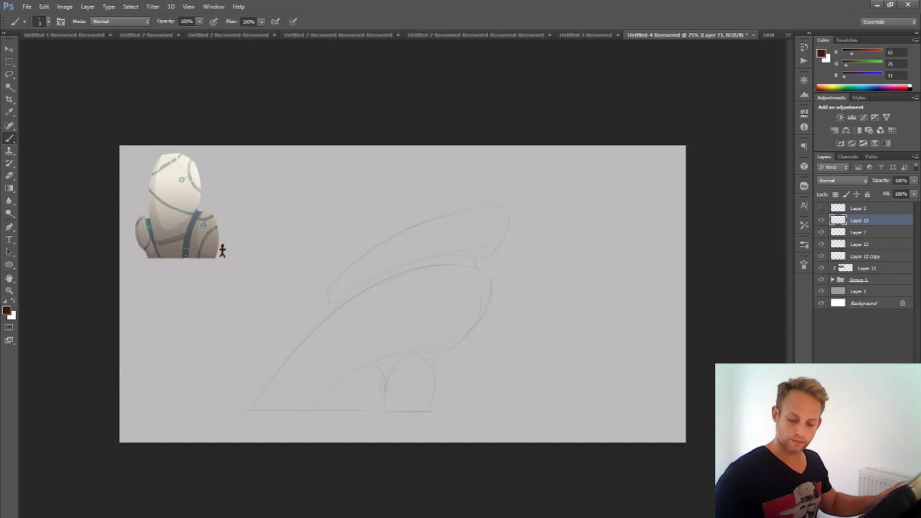
key("ctrl+shift+alt+n")
key("l")
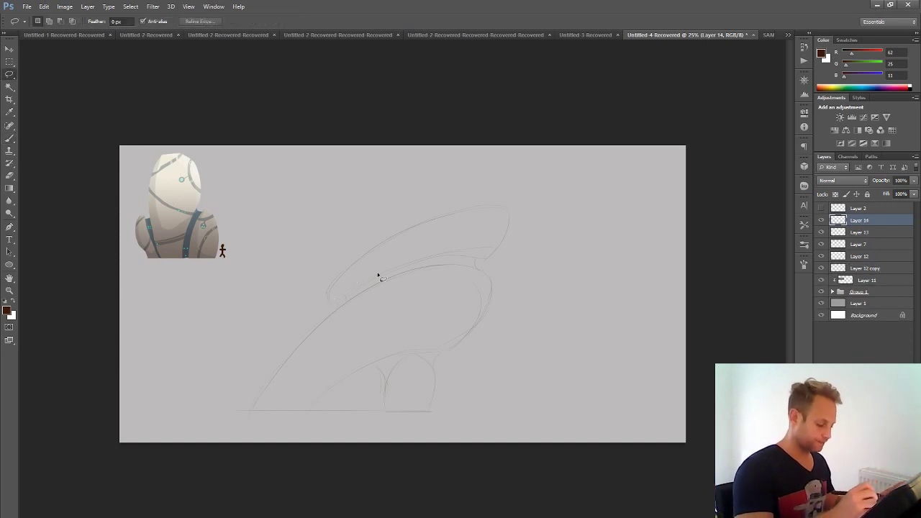
mouse_move(344, 300)
left_mouse_down()
mouse_move(364, 255)
mouse_move(427, 220)
mouse_move(490, 205)
mouse_move(511, 213)
mouse_move(498, 248)
mouse_move(482, 257)
mouse_move(436, 255)
mouse_move(348, 307)
left_mouse_up()
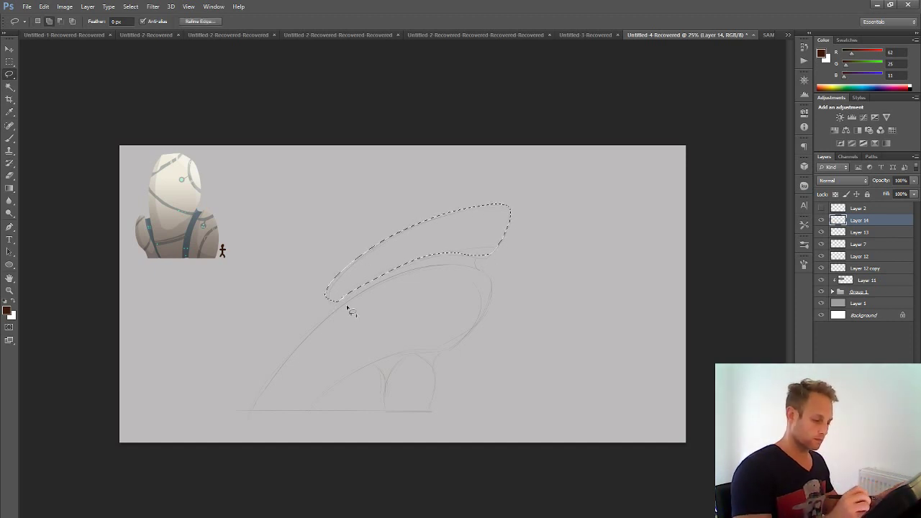
mouse_move(253, 409)
left_mouse_down()
mouse_move(312, 332)
mouse_move(366, 292)
mouse_move(412, 269)
mouse_move(455, 266)
mouse_move(483, 278)
mouse_move(465, 331)
mouse_move(367, 366)
mouse_move(307, 409)
mouse_move(249, 422)
left_mouse_up()
mouse_move(410, 349)
left_mouse_down()
mouse_move(385, 411)
mouse_move(408, 358)
mouse_move(419, 354)
mouse_move(434, 392)
mouse_move(429, 410)
mouse_move(376, 427)
left_mouse_up()
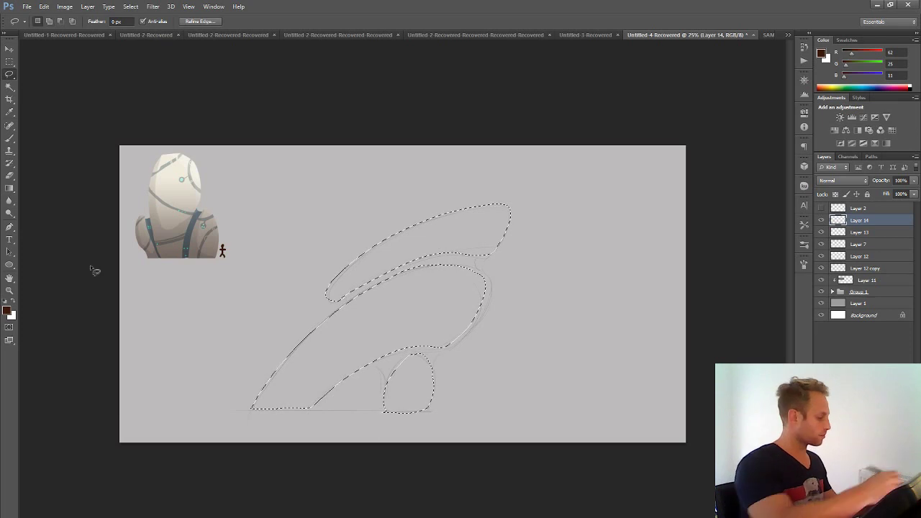
- Fill the selected shapes with cream RGB 240, 236, 222 sampled from the small building, deselect, and erase the support's uneven bottom edge
left_click_drag(9, 187, 49, 194)
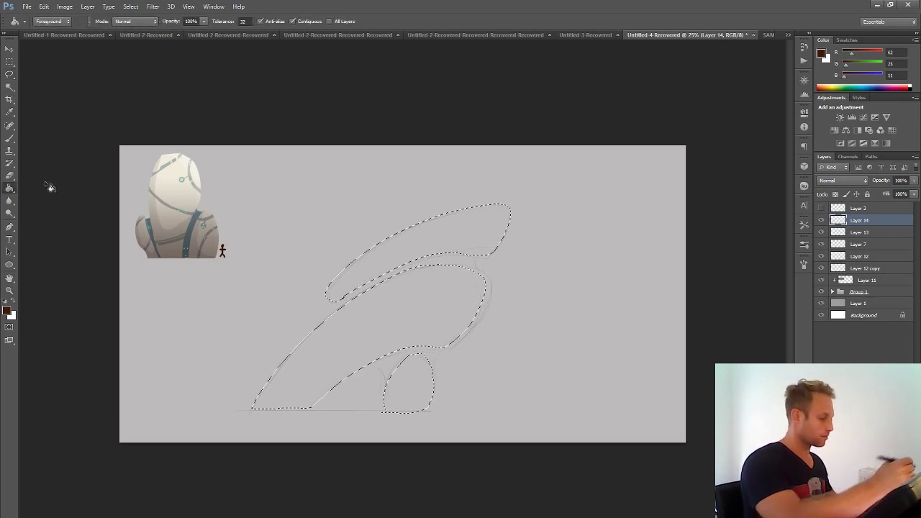
left_click(183, 159, "alt")
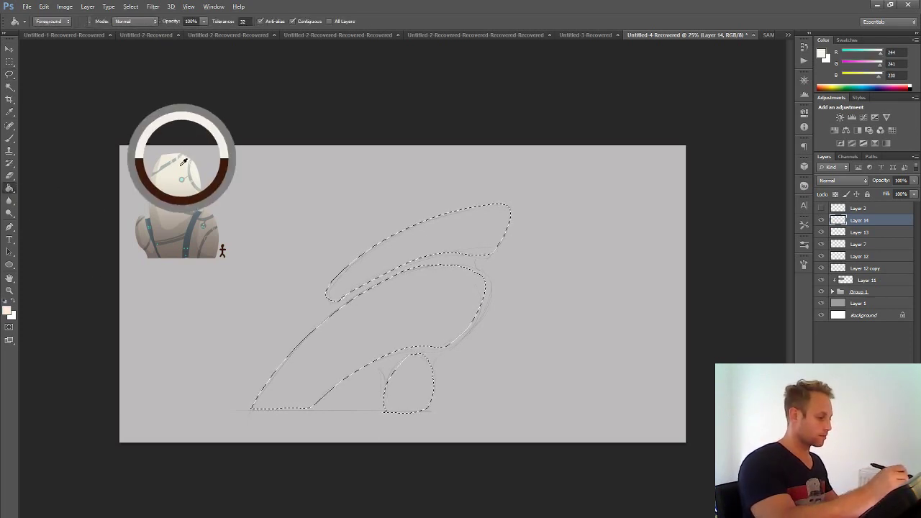
left_click(447, 371)
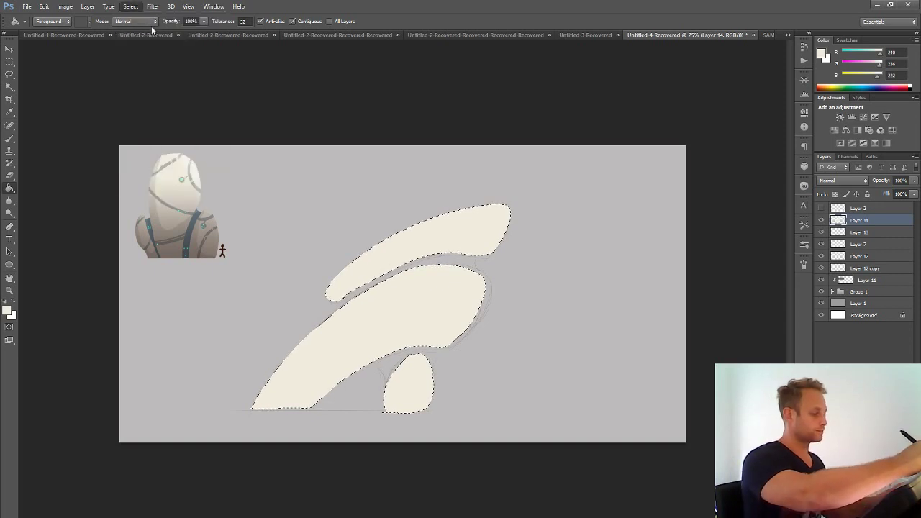
left_click(9, 175)
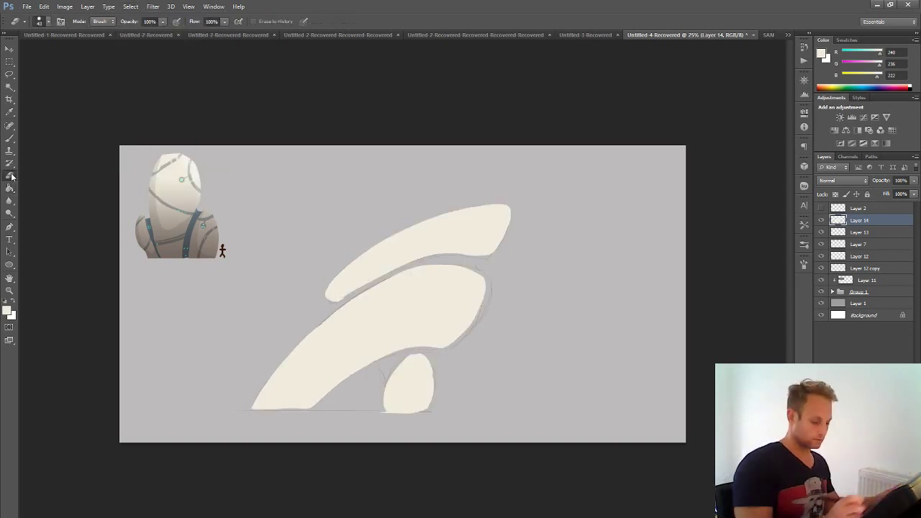
left_click_drag(405, 416, 381, 413)
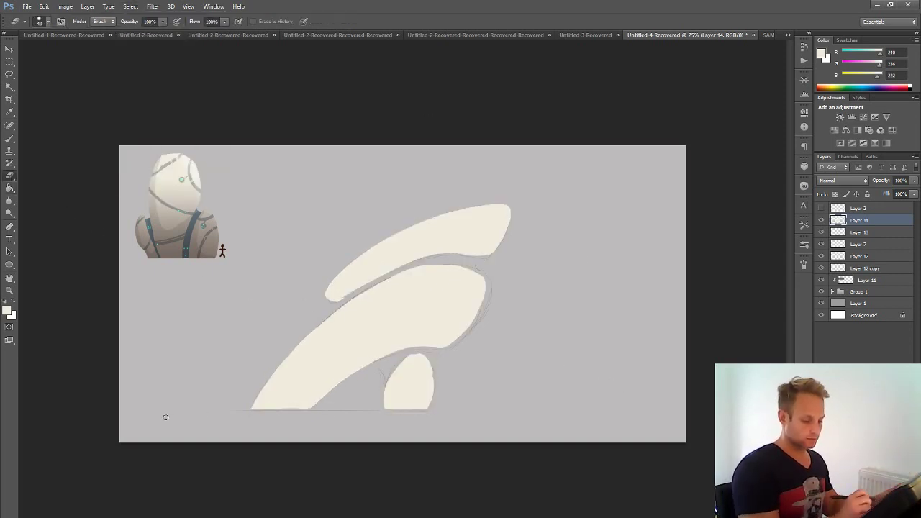
- Add a layer beneath the cream shapes and lasso the gap between the two shells and the joint around the support
key("b")
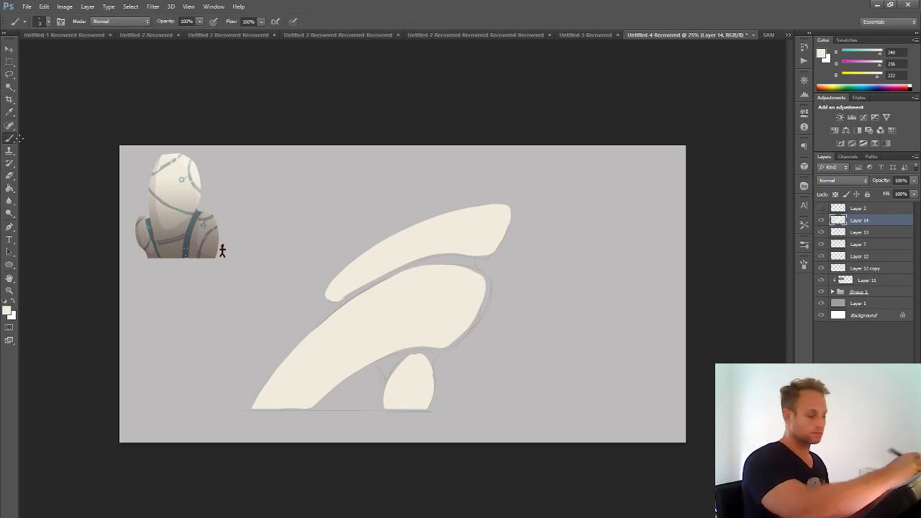
key("ctrl+shift+alt+n")
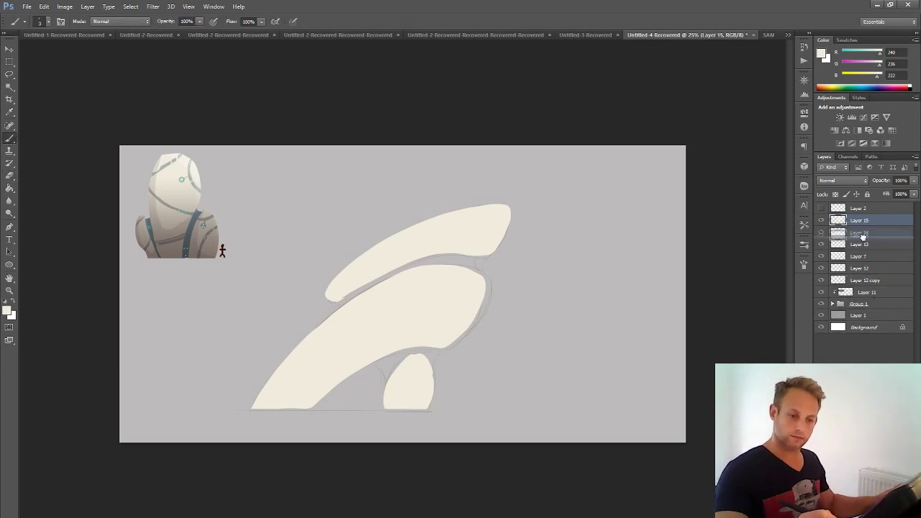
key("ctrl+bracketleft")
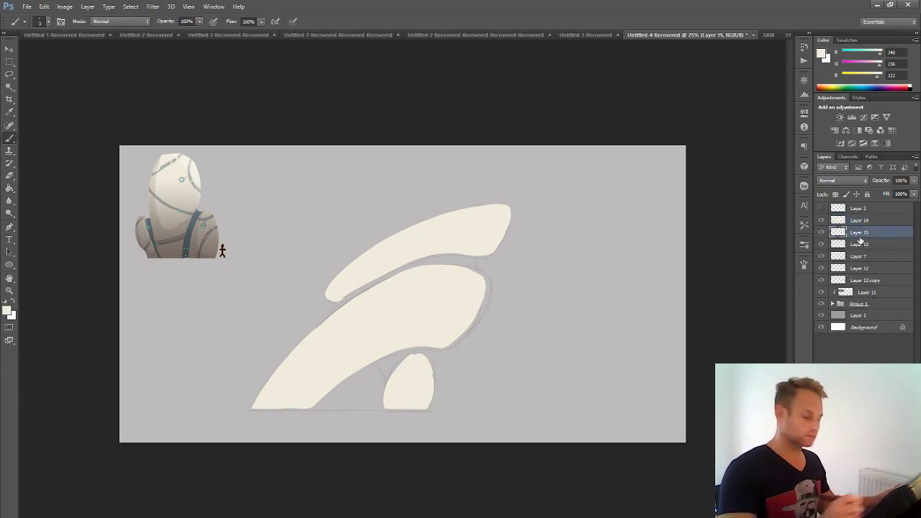
left_click(9, 74)
mouse_move(339, 297)
left_mouse_down()
mouse_move(476, 279)
mouse_move(486, 245)
mouse_move(462, 244)
mouse_move(347, 286)
left_mouse_up()
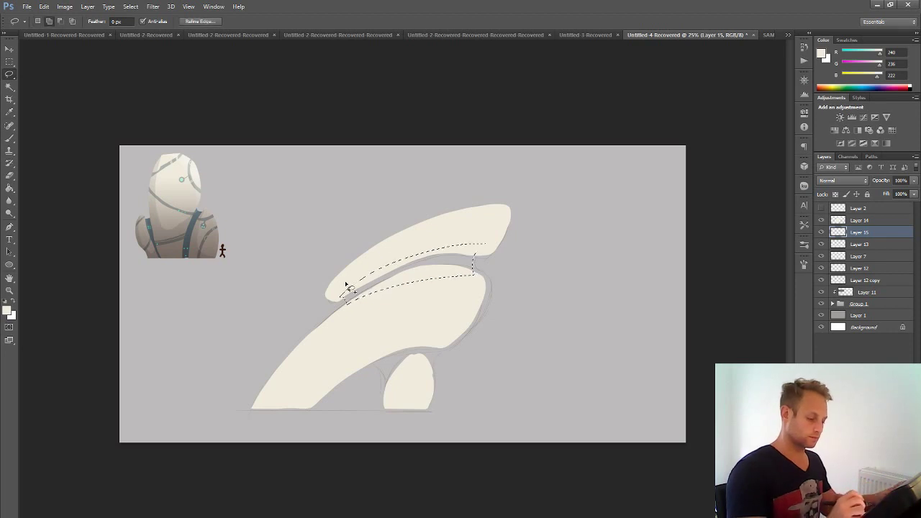
mouse_move(360, 362)
left_mouse_down()
mouse_move(382, 371)
mouse_move(392, 394)
mouse_move(425, 362)
mouse_move(432, 376)
mouse_move(444, 340)
mouse_move(359, 364)
left_mouse_up()
- Fill the lassoed gaps with blue-grey RGB 113, 132, 141 sampled from the small building and clear the selection
key("g")
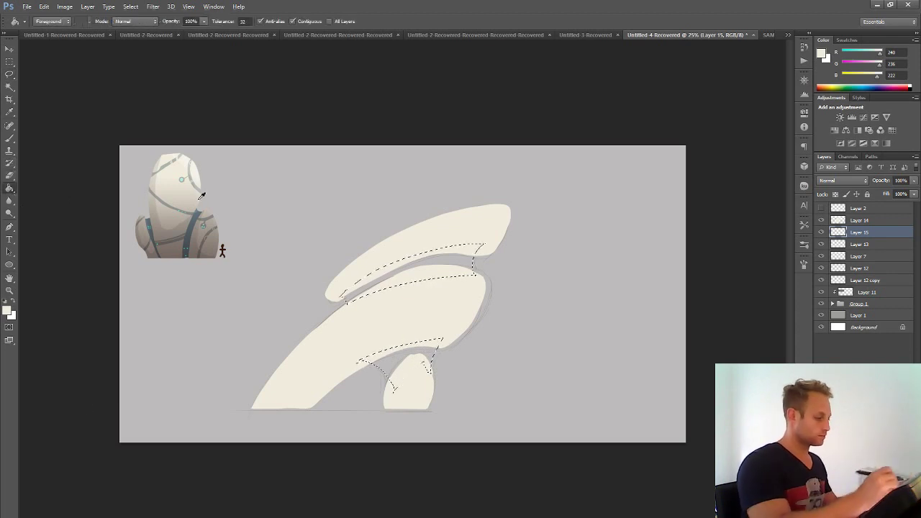
left_click(186, 207, "alt")
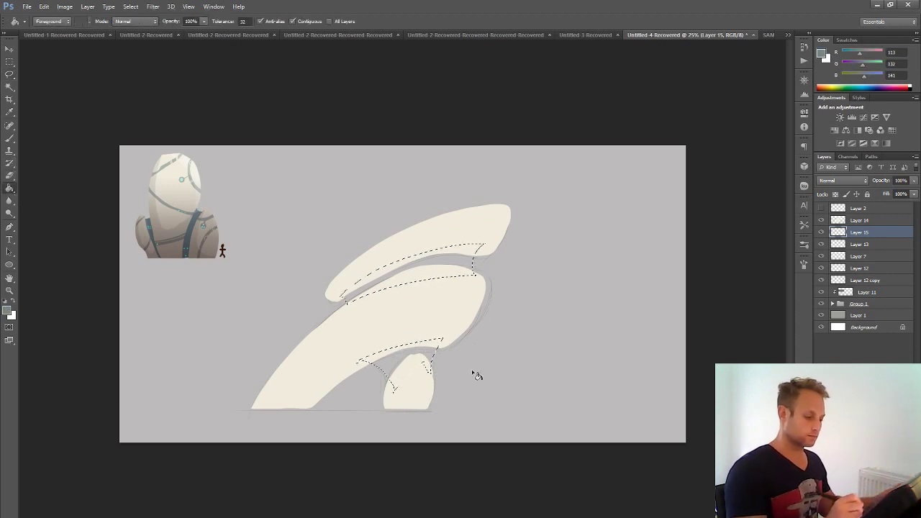
key("alt+BackSpace")
left_click(130, 6)
left_click(140, 25)
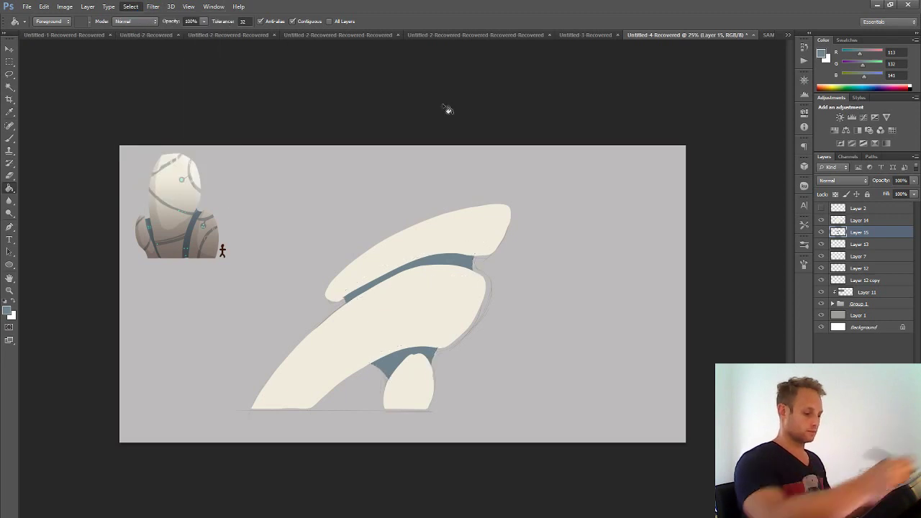
key("ctrl+minus")
key("ctrl+minus")
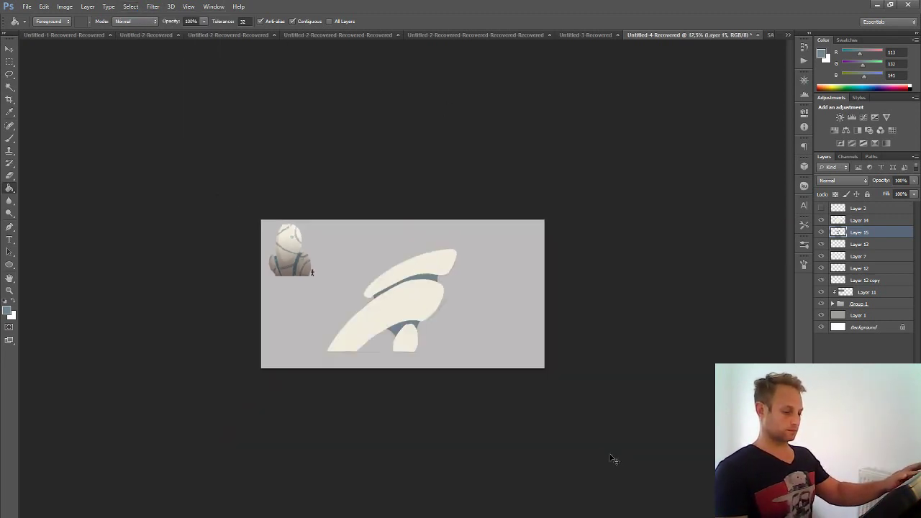
key("ctrl+minus")
key("ctrl+plus")
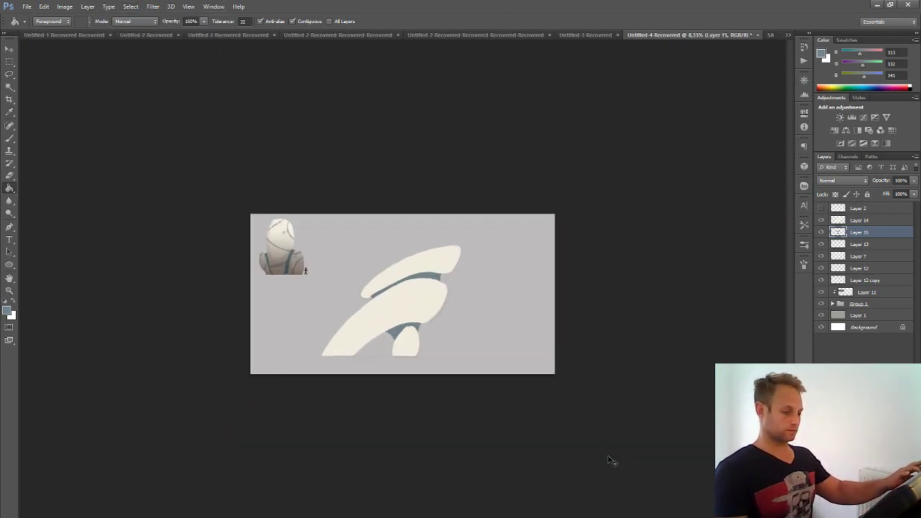
key("ctrl+plus")
key("ctrl+plus")
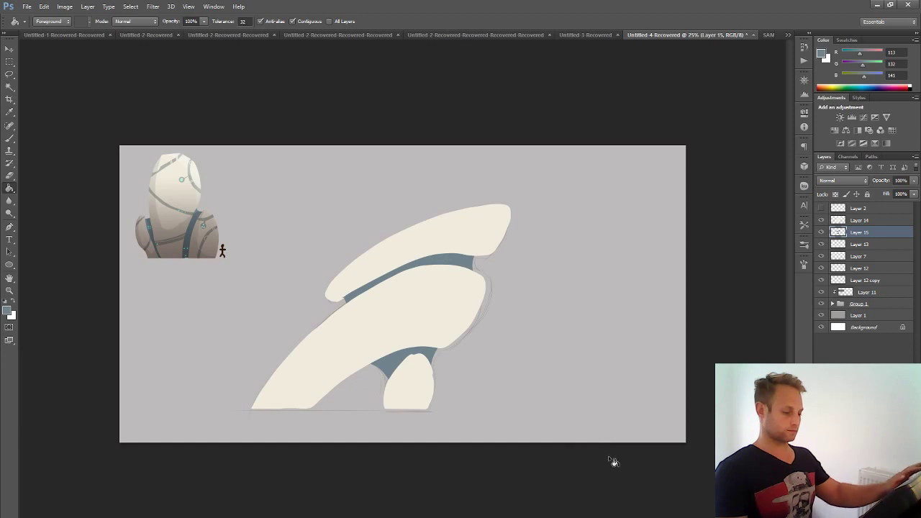
- Smooth the small support's right edge on Layer 14 with an 18 px hard round brush in the sampled cream
left_click(10, 141)
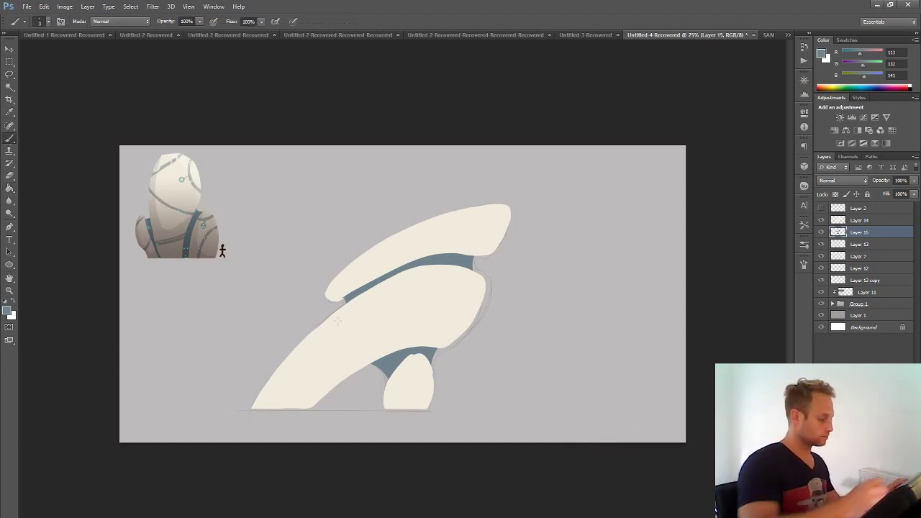
left_click(828, 220)
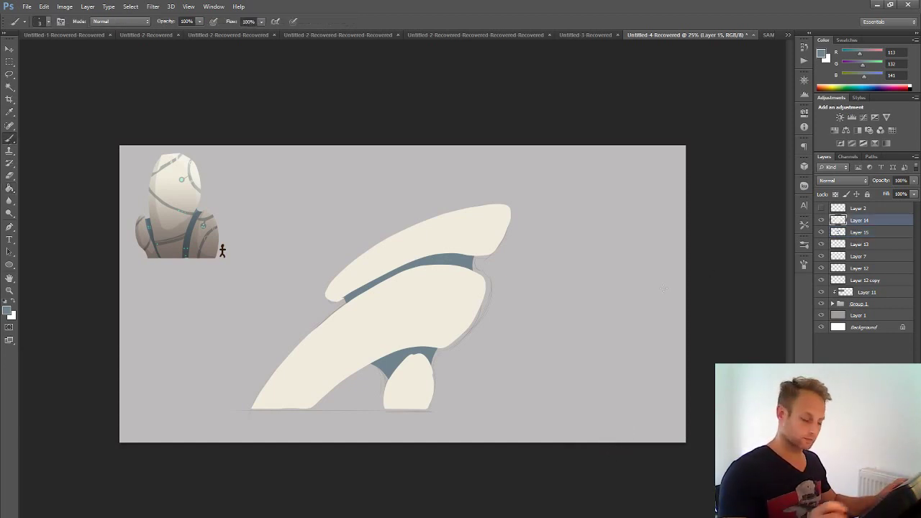
left_click(422, 370, "alt")
key("alt")
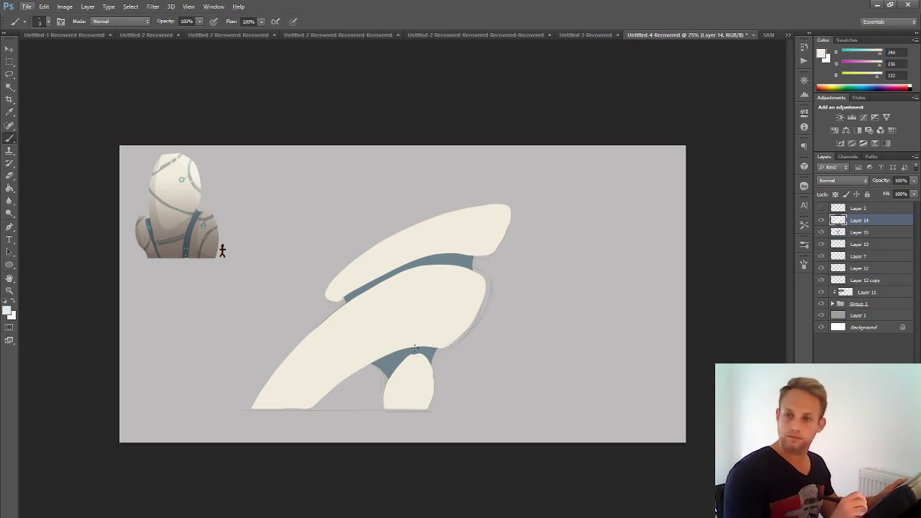
right_click(420, 386, "alt")
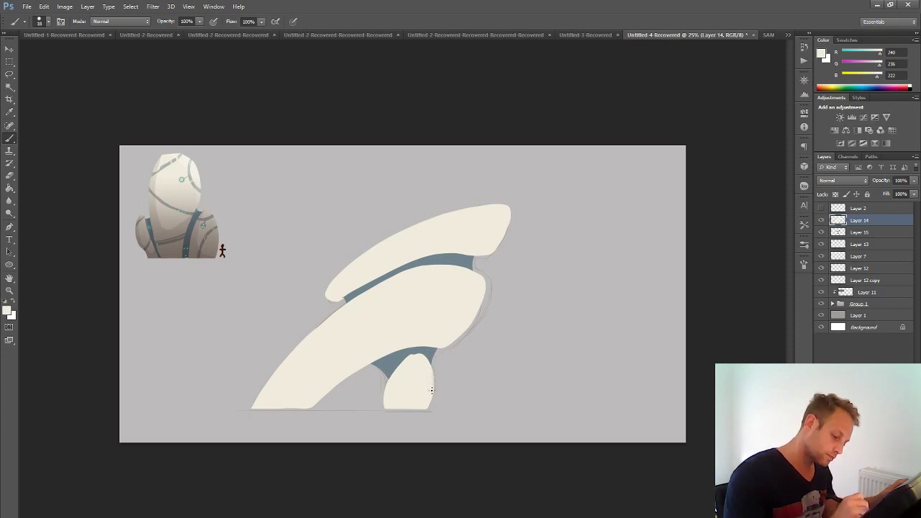
left_click(49, 21)
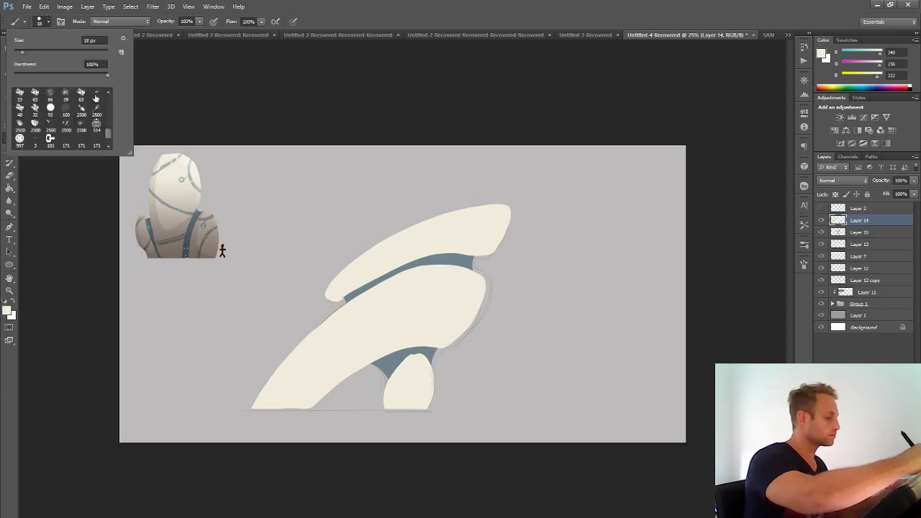
scroll(108, 133, "up", 3)
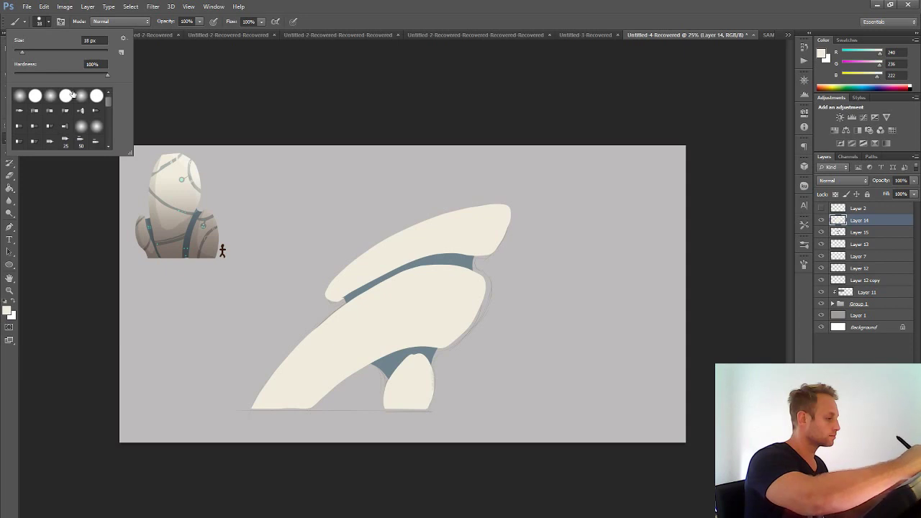
left_click(430, 389)
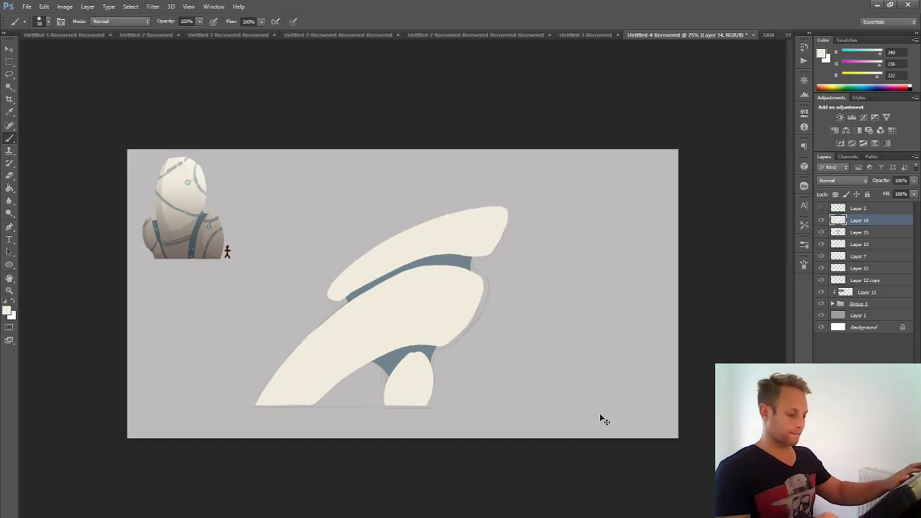
key("ctrl+minus")
key("ctrl+plus")
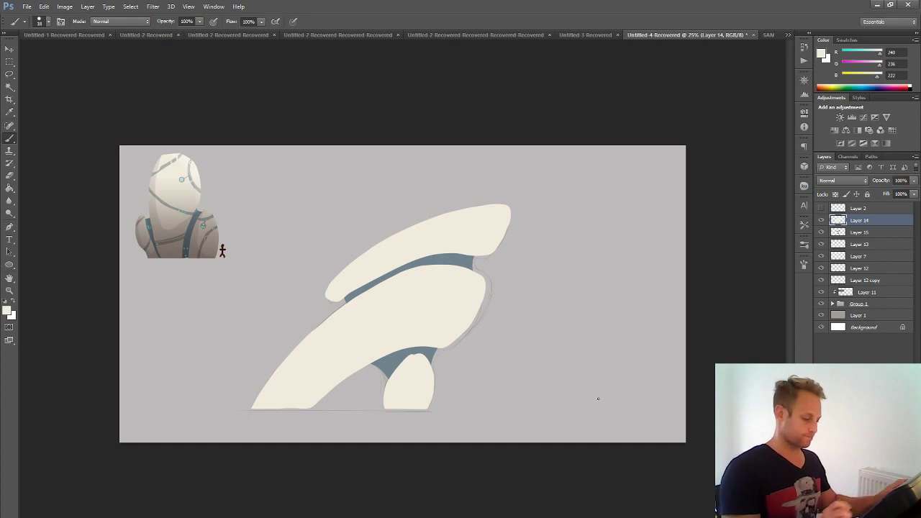
- Cut the bases of the cream shapes straight by deleting a rectangular strip along the ground line, and deselect
left_click(9, 61)
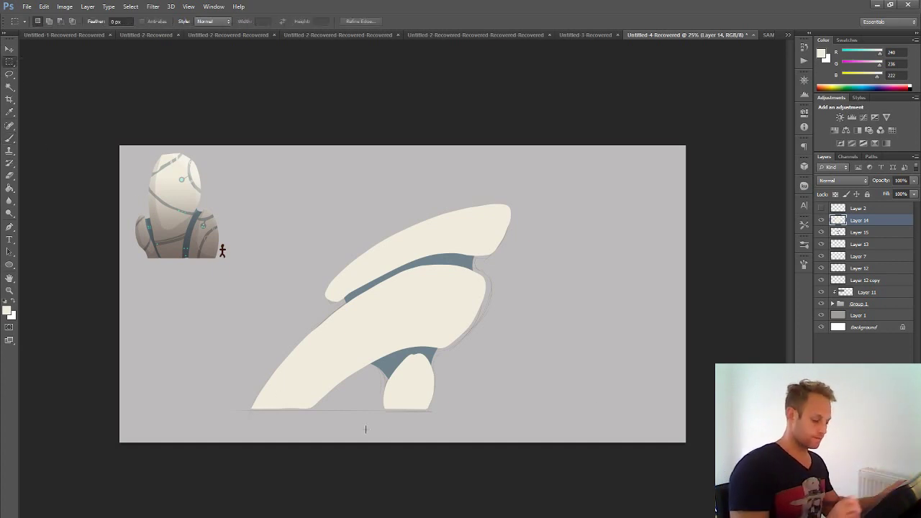
left_click_drag(461, 427, 228, 407)
key("ctrl+d")
key("ctrl+z")
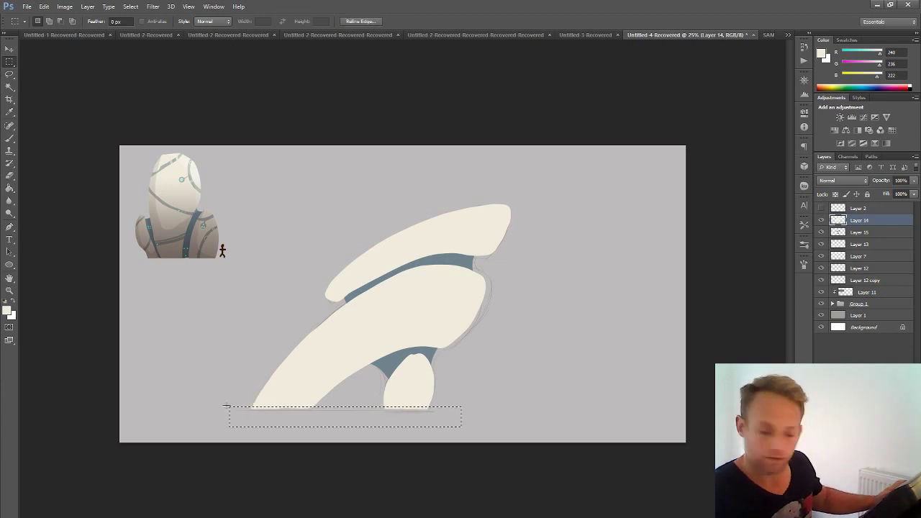
left_click(130, 7)
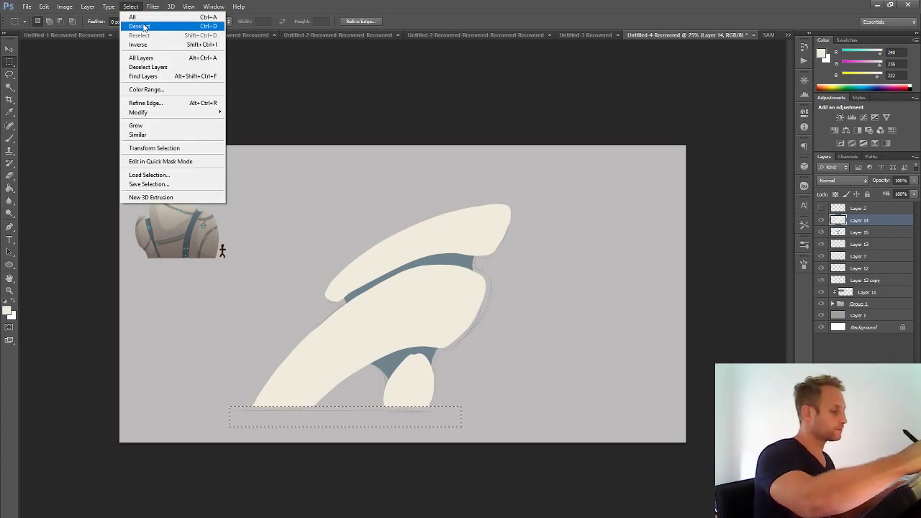
left_click(136, 27)
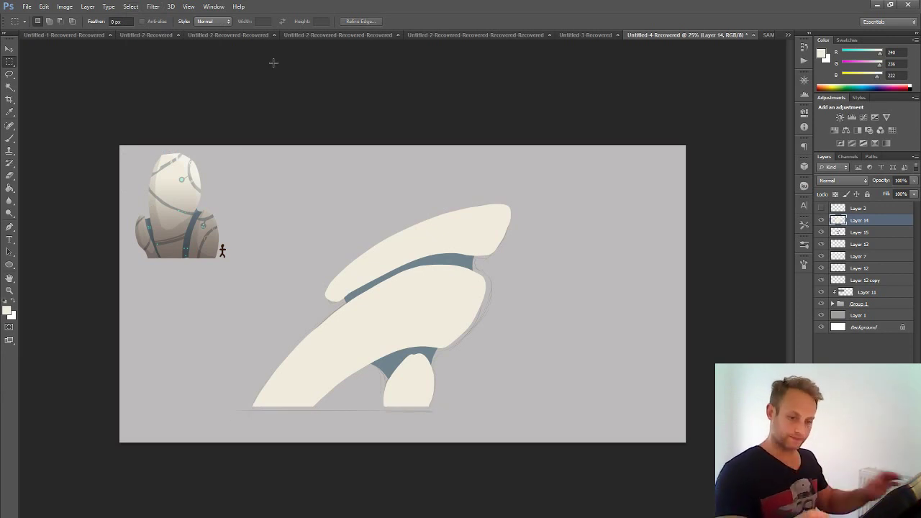
- Add a new layer above the cream shapes' layer and clip it to them with a clipping mask
key("ctrl+shift+alt+n")
right_click(870, 220)
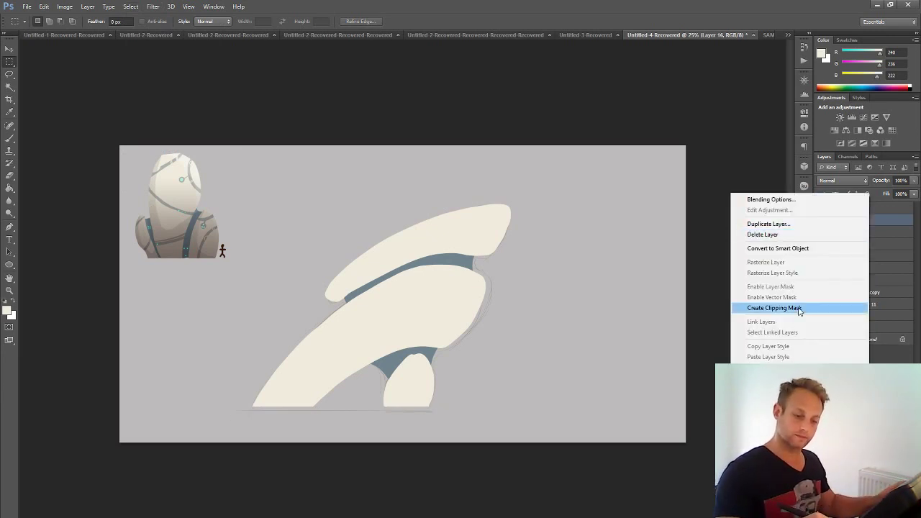
left_click(799, 307)
- Paint a curved grey seam across the upper shell near its right end, using a 50 px brush and grey sampled from the small building
left_click(10, 137)
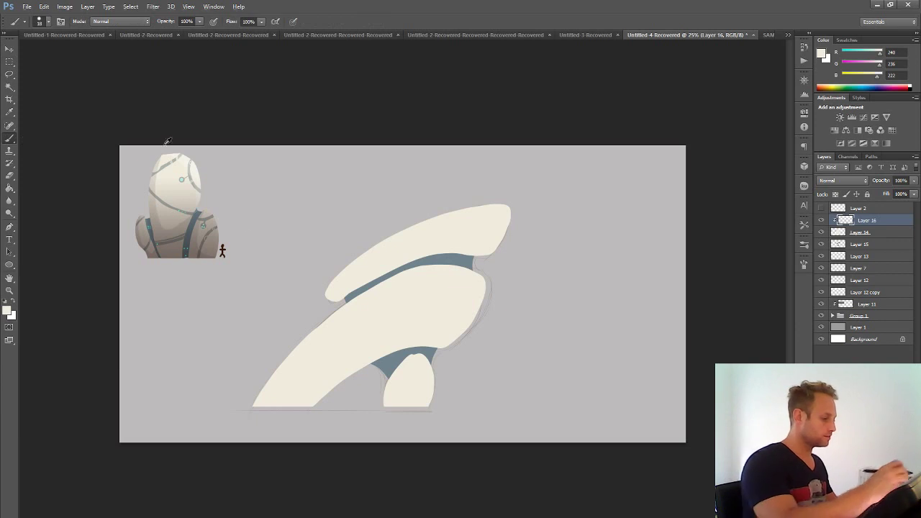
left_click(168, 197, "alt")
right_click(439, 282, "alt")
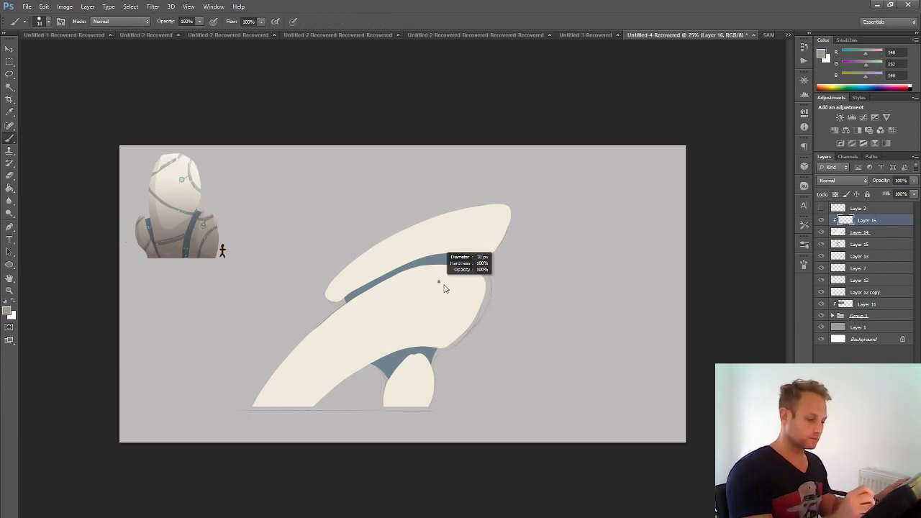
left_click_drag(444, 288, 439, 281)
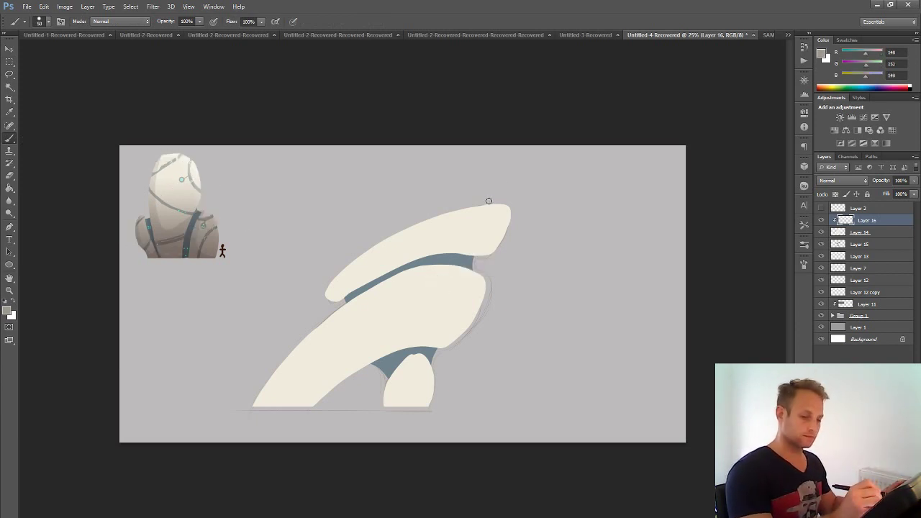
left_click_drag(479, 207, 460, 254)
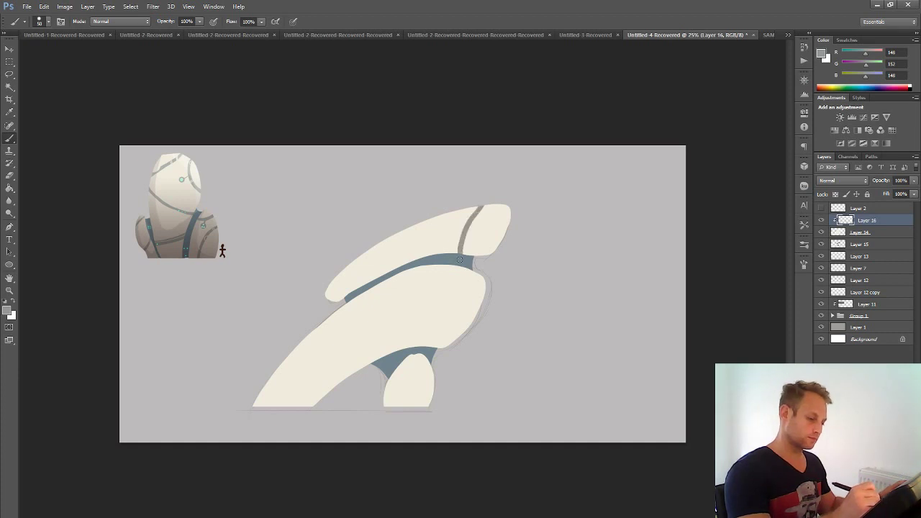
- Paint grey bands across the upper shell, the main body's lower end and the small leg, plus two concentric arcs on the body's rounded end
left_click_drag(469, 205, 446, 255)
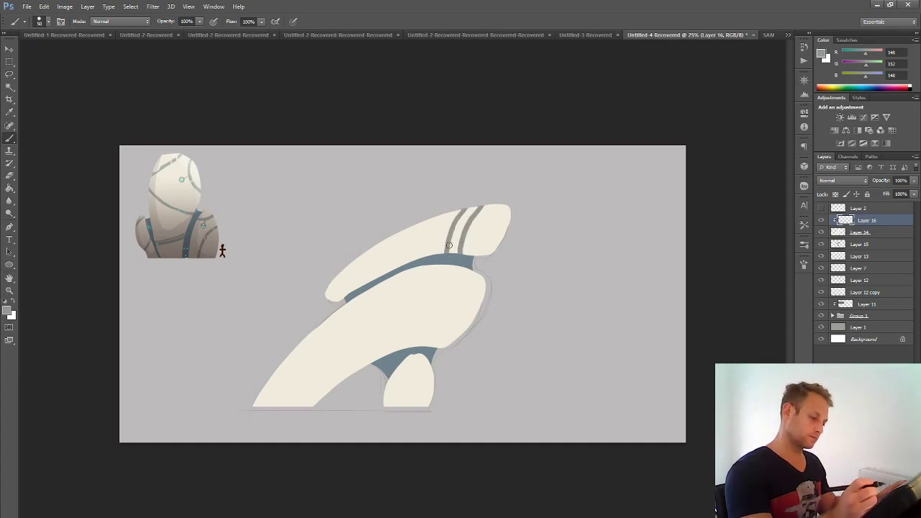
mouse_move(288, 356)
left_mouse_down()
mouse_move(350, 386)
mouse_move(356, 372)
left_mouse_up()
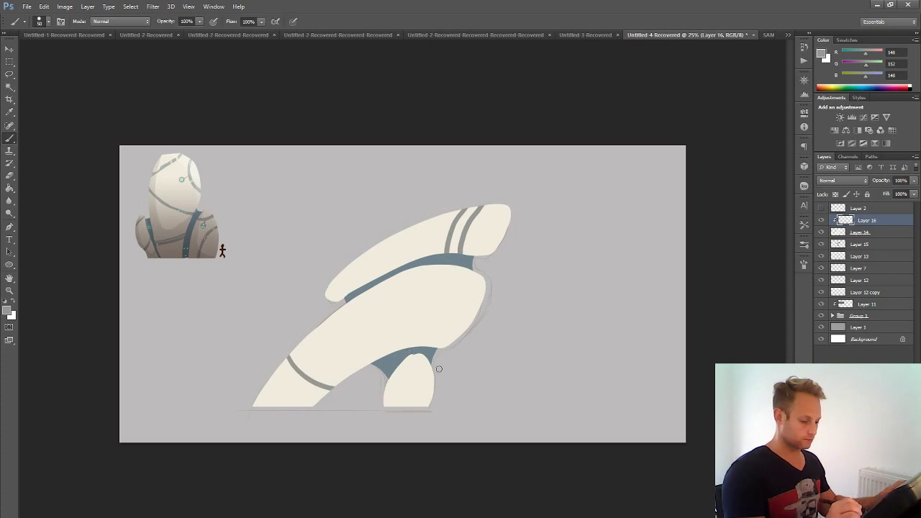
left_click_drag(434, 369, 404, 404)
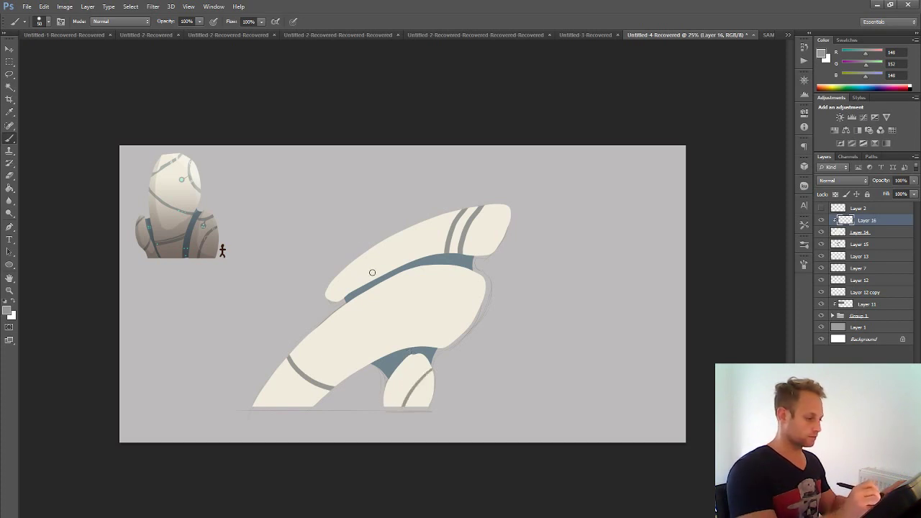
mouse_move(364, 284)
left_mouse_down()
mouse_move(365, 253)
mouse_move(393, 236)
left_mouse_up()
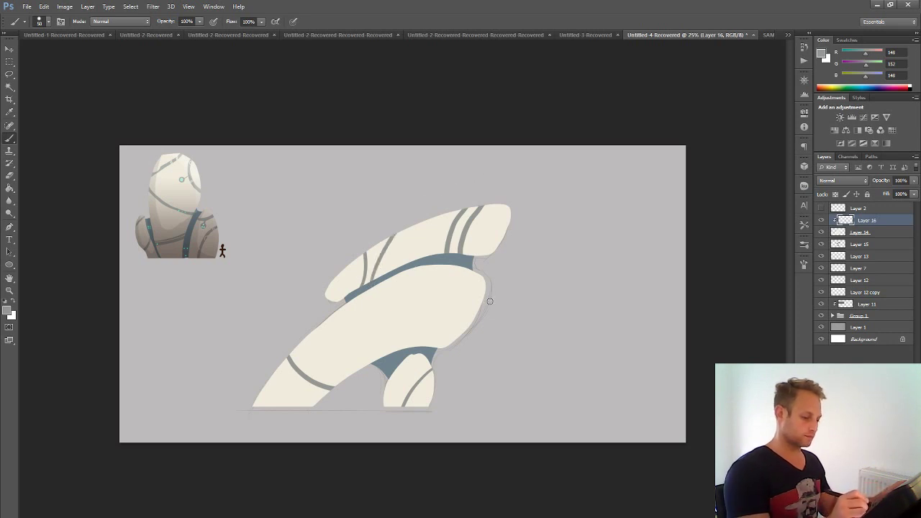
mouse_move(485, 287)
left_mouse_down()
mouse_move(436, 292)
mouse_move(446, 346)
left_mouse_up()
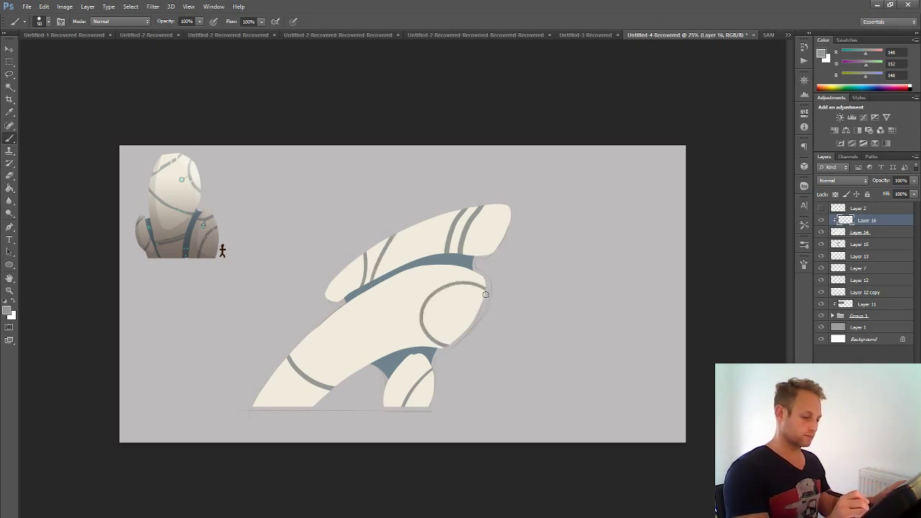
left_click_drag(485, 294, 460, 337)
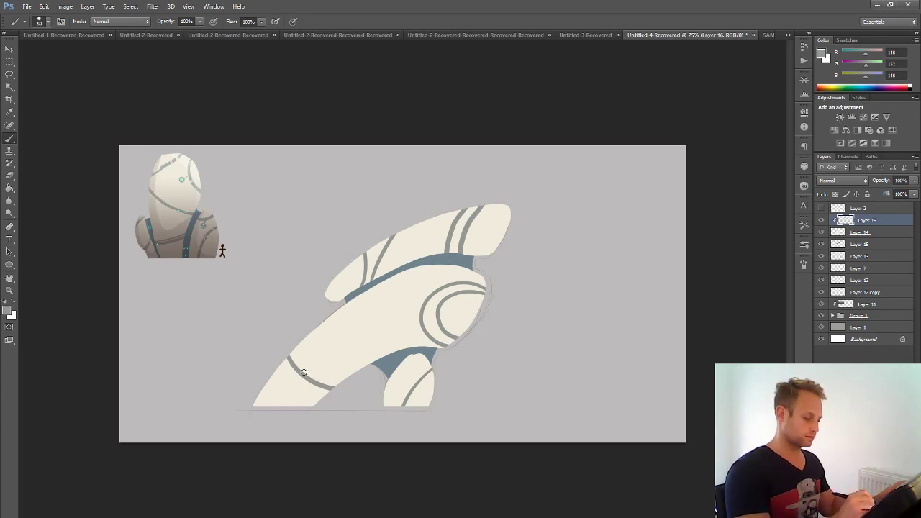
- Draw thin grey detail lines beside the body's lower band, between its concentric arcs and lengthwise along the upper shell, using a 17 px brush
mouse_move(332, 337)
left_mouse_down()
mouse_move(323, 329)
mouse_move(346, 312)
mouse_move(347, 297)
left_mouse_up()
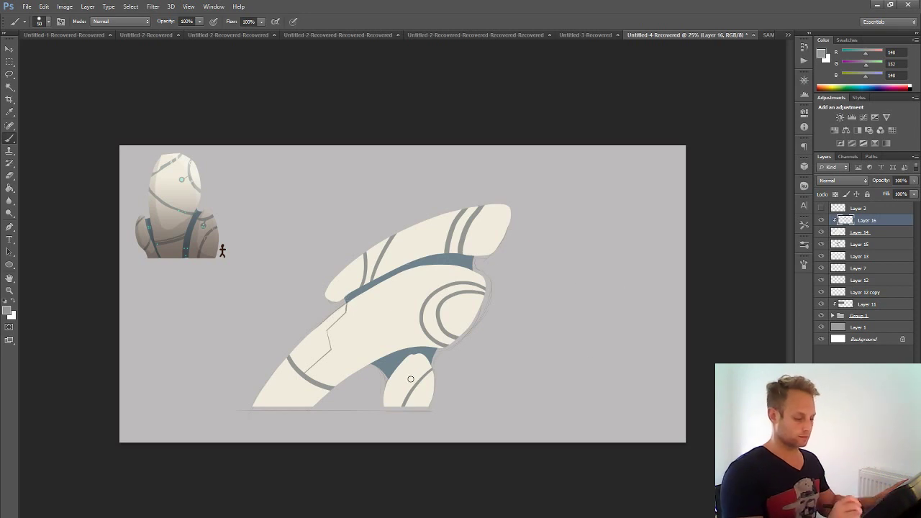
left_click_drag(397, 369, 403, 387)
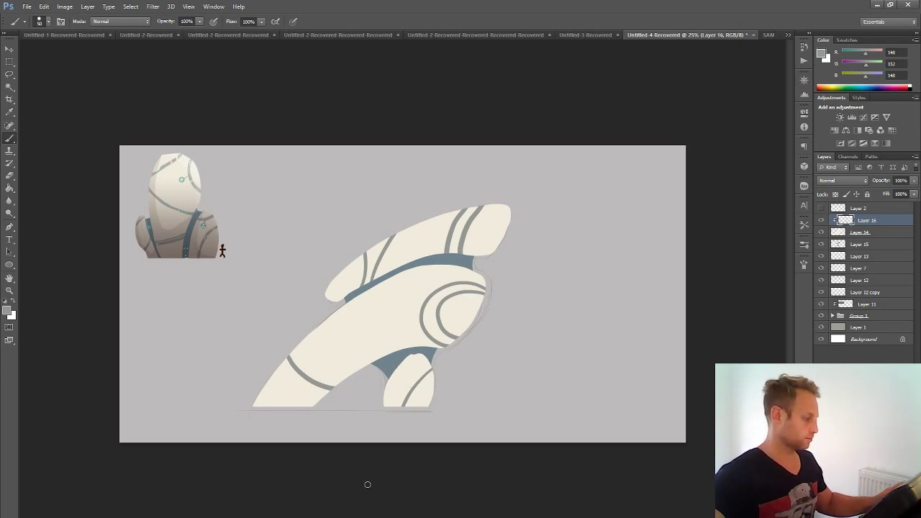
right_click(383, 359, "alt")
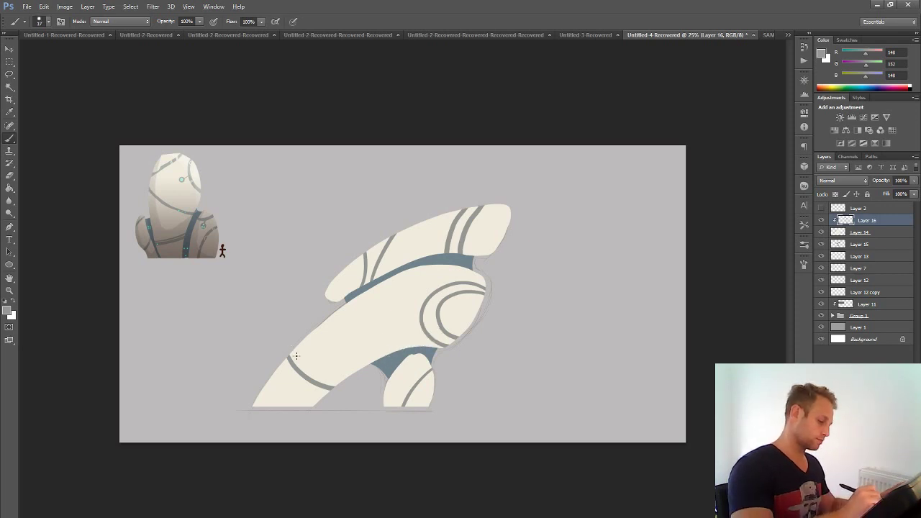
left_click_drag(294, 352, 345, 388)
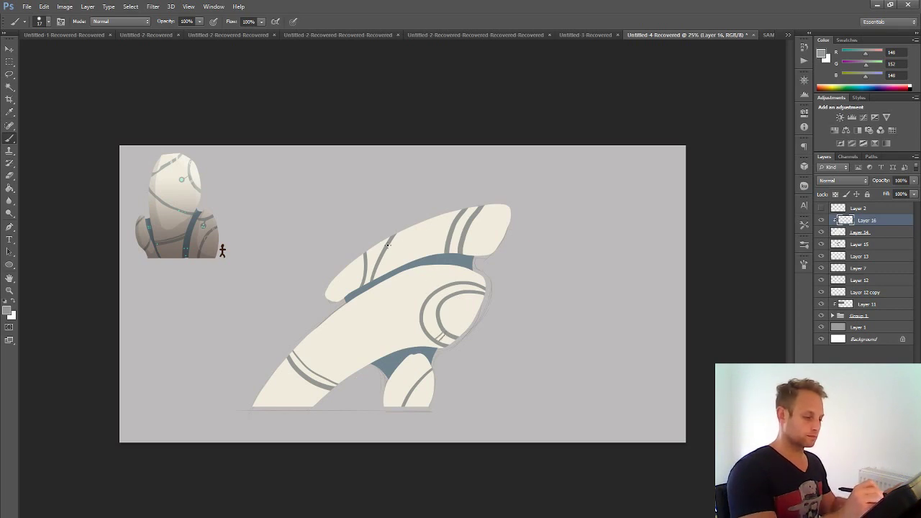
left_click_drag(393, 236, 456, 213)
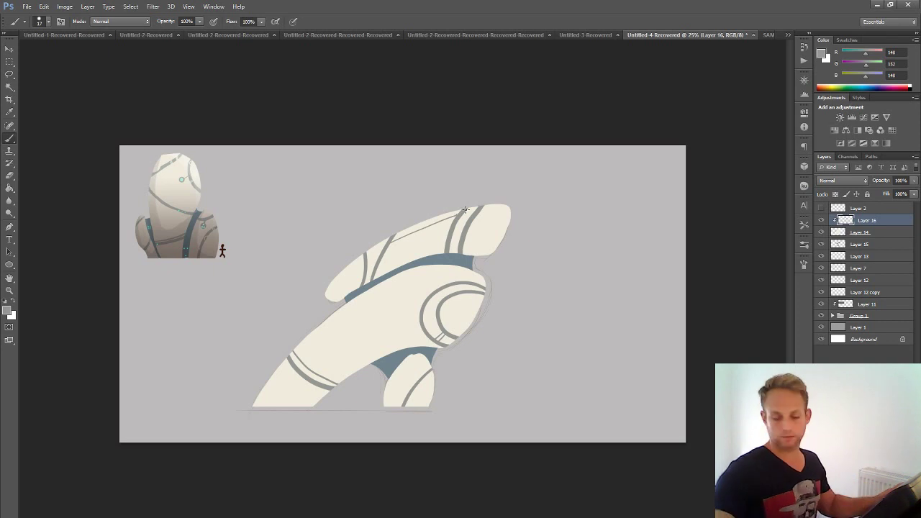
key("ctrl+z")
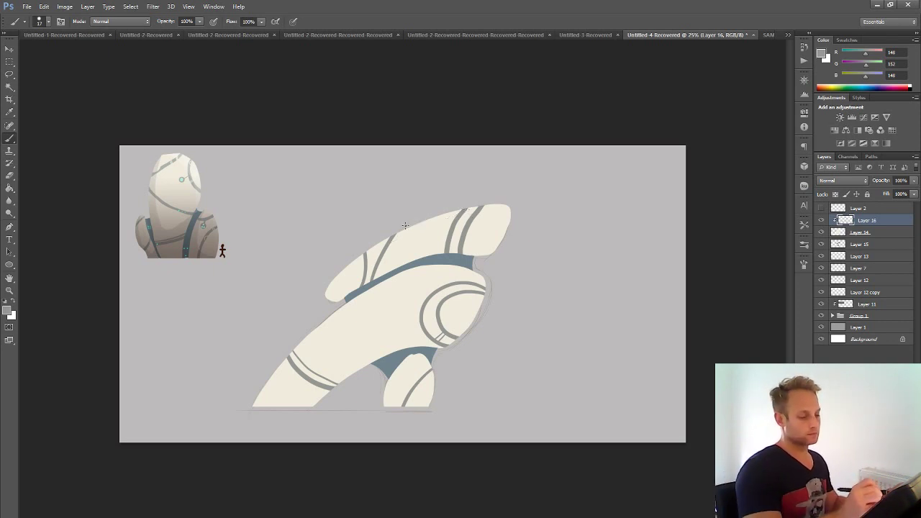
left_click_drag(389, 238, 456, 213)
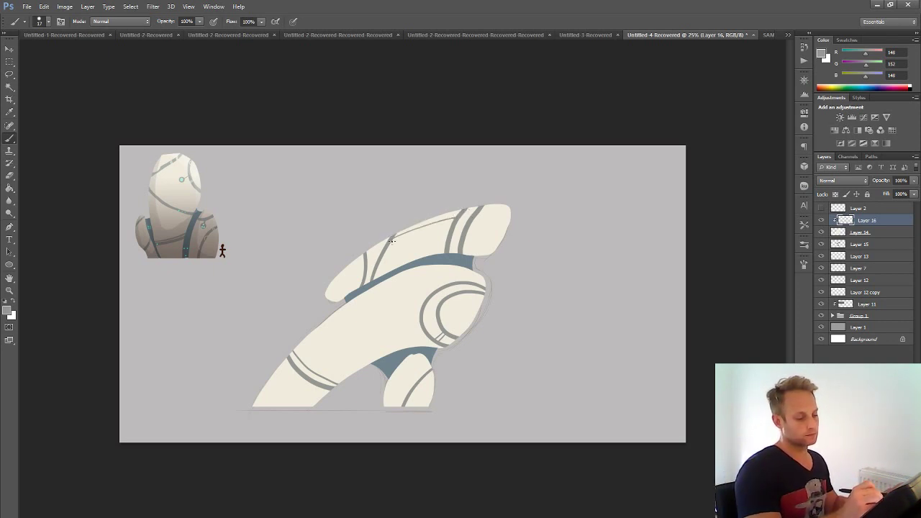
left_click_drag(392, 241, 449, 224)
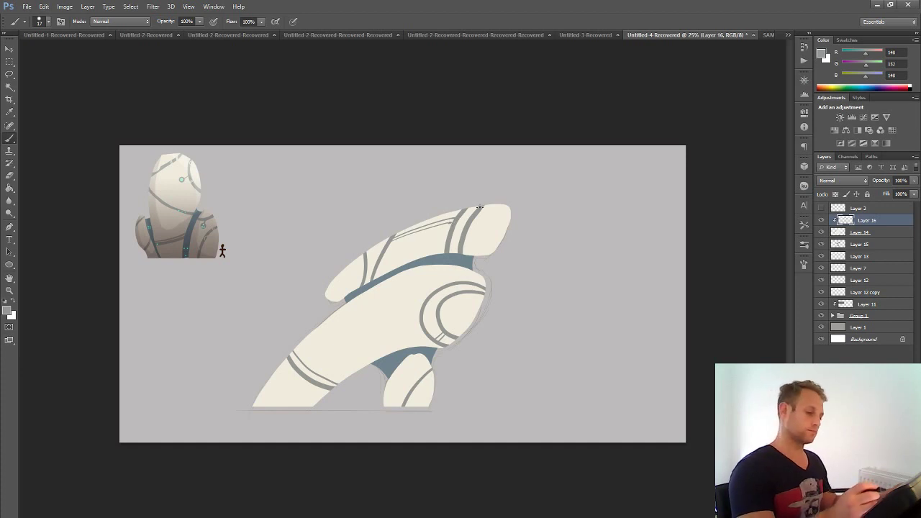
- Thicken the inner of the two grey bands near the upper shell's wide end with a larger brush
left_click_drag(466, 202, 464, 208)
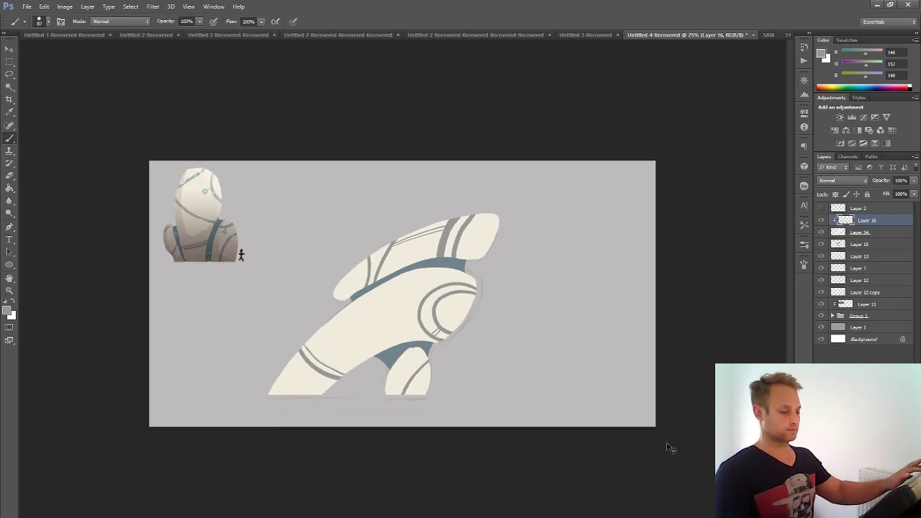
key("ctrl+minus")
key("ctrl+plus")
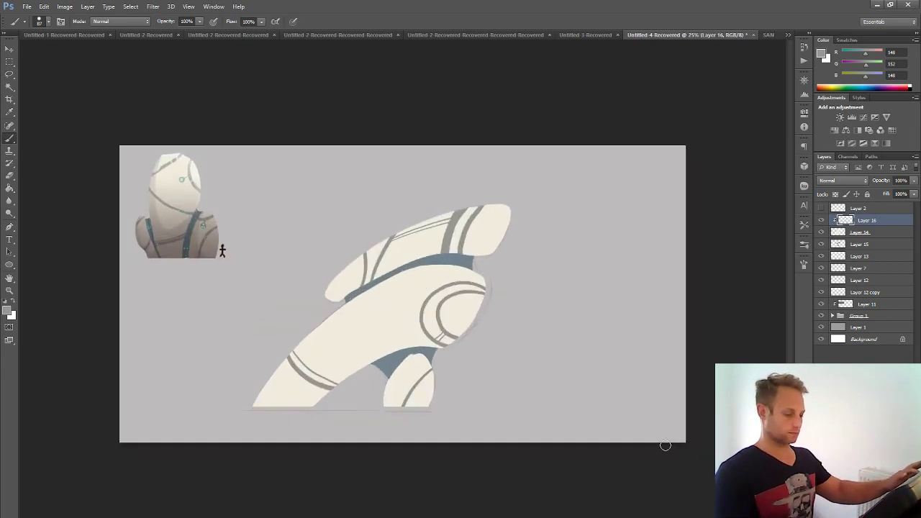
- Erase parts of the blue connectors on Layer 15, opening gaps above the small leg and beneath the upper shell
left_click(852, 244)
left_click(821, 245)
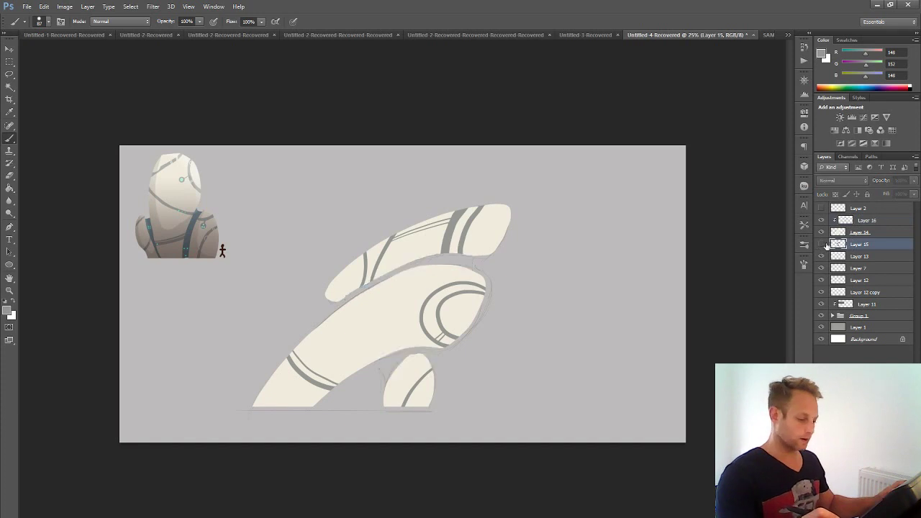
left_click(821, 244)
key("e")
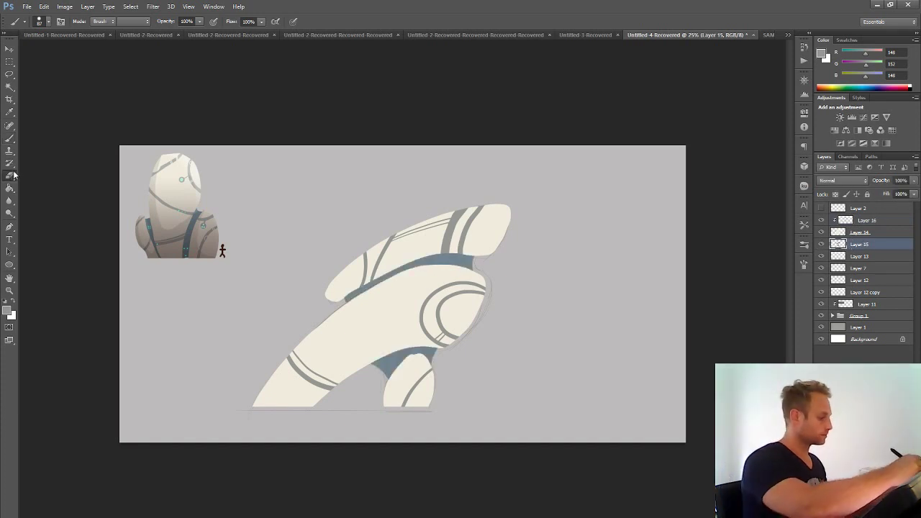
mouse_move(396, 351)
left_mouse_down()
mouse_move(405, 372)
mouse_move(395, 352)
mouse_move(423, 347)
mouse_move(421, 361)
mouse_move(400, 353)
left_mouse_up()
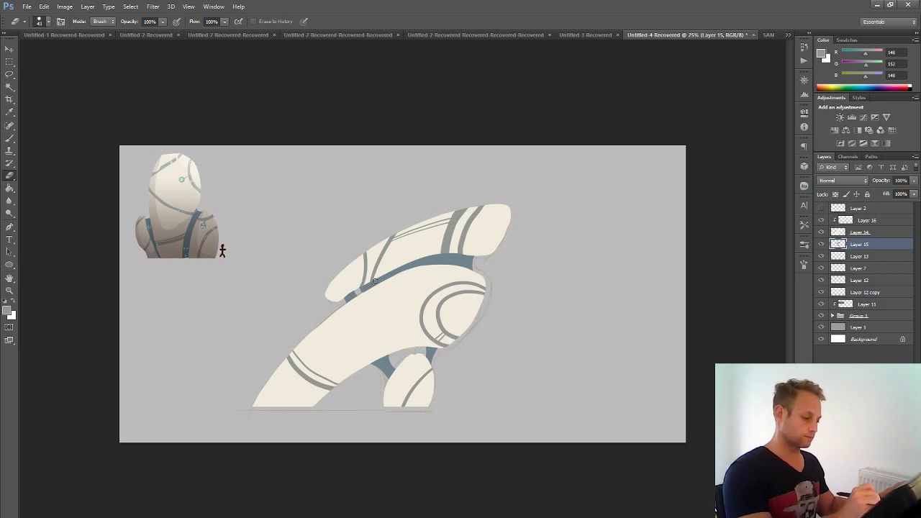
mouse_move(375, 281)
left_mouse_down()
mouse_move(392, 272)
mouse_move(367, 290)
mouse_move(395, 267)
left_mouse_up()
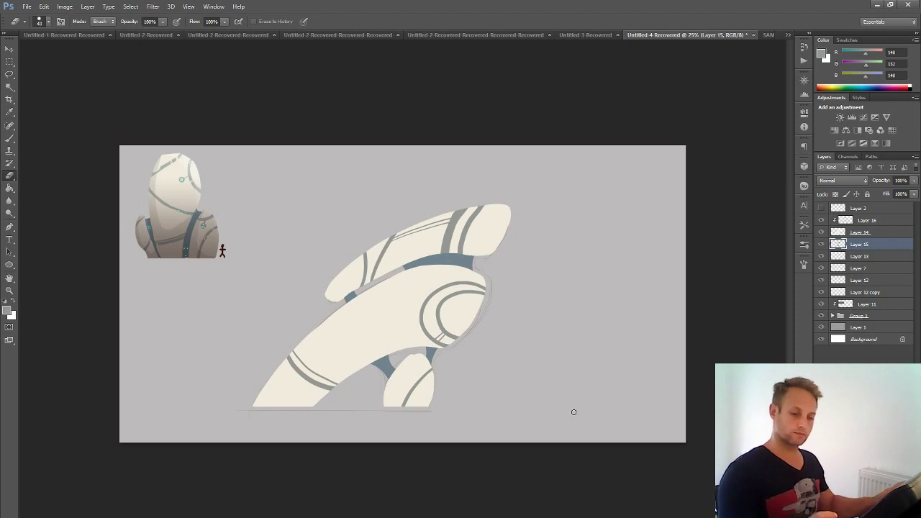
- Trim the small leg's outer edge on Layer 14 and hide the sketch lines on Layer 13
left_click(849, 233)
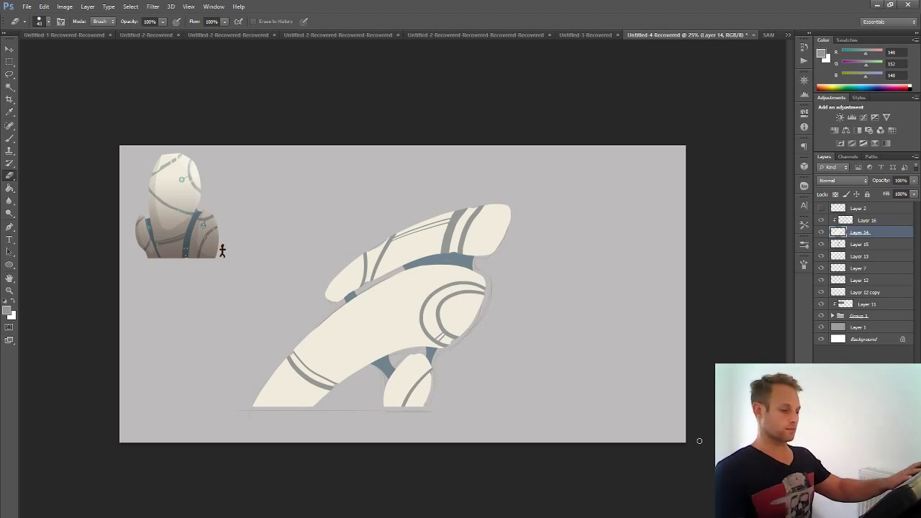
key("ctrl+minus")
key("ctrl+plus")
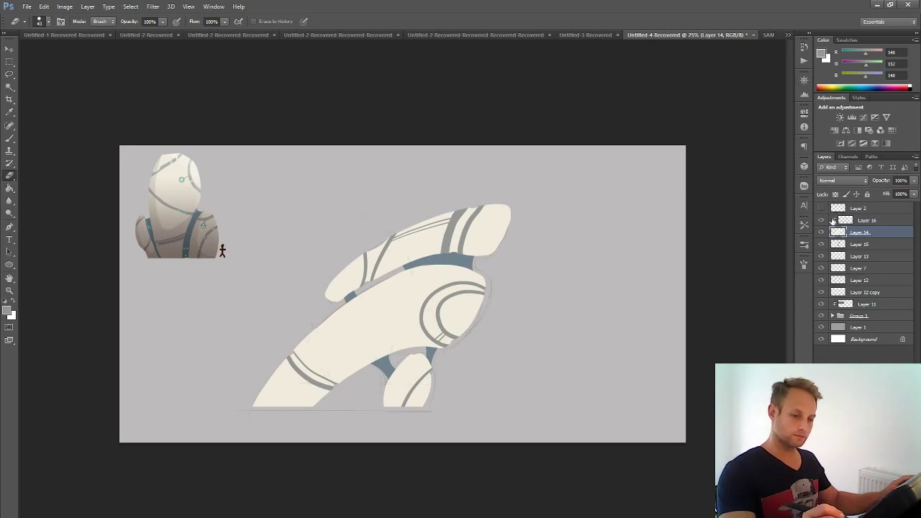
left_click(822, 257)
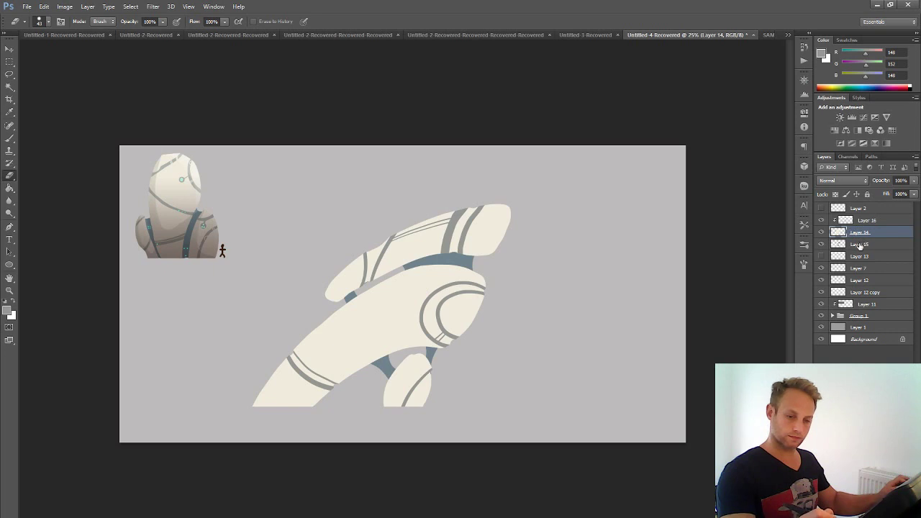
- Add a new layer above Layer 16 and clip it to the cream shapes
left_click(859, 244)
left_click(863, 233)
left_click(868, 220)
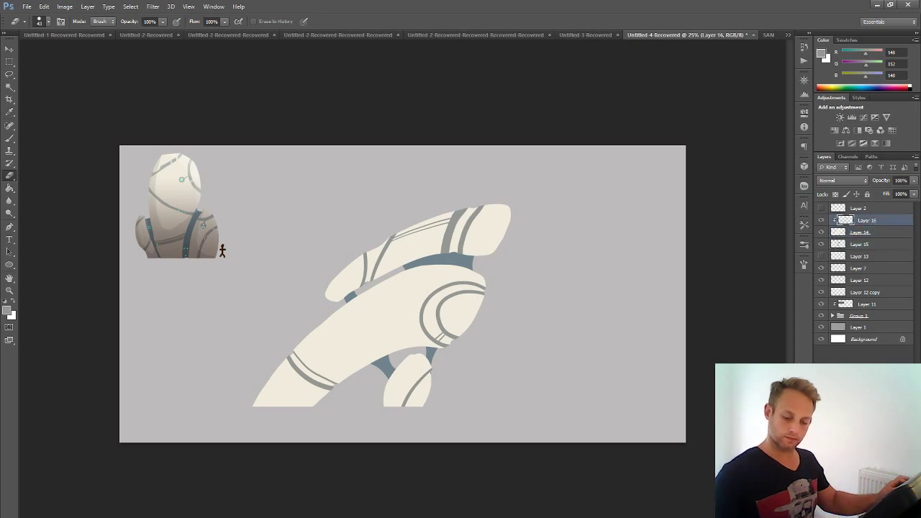
key("ctrl+shift+alt+n")
right_click(863, 223)
left_click(788, 301)
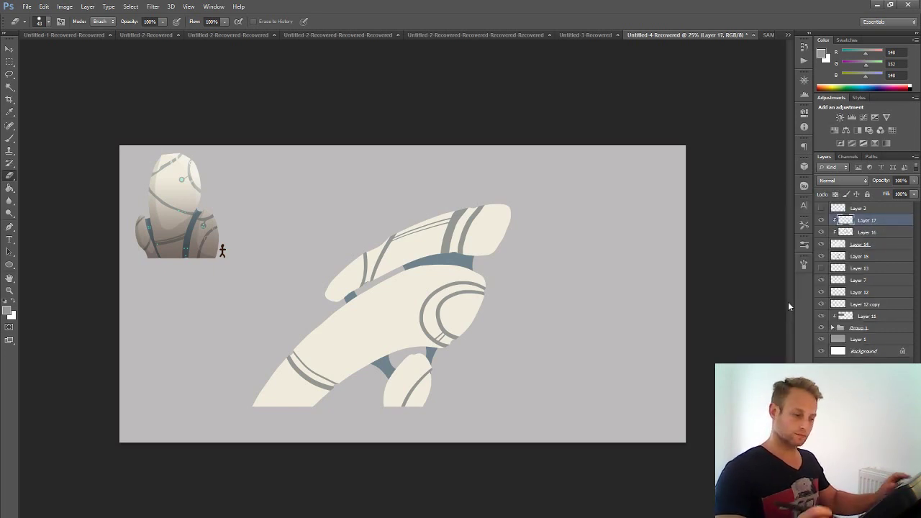
- Sample the shaded cream from the reference building and paint a shadow along the upper shell's underside with a 215 px brush
left_click(10, 137)
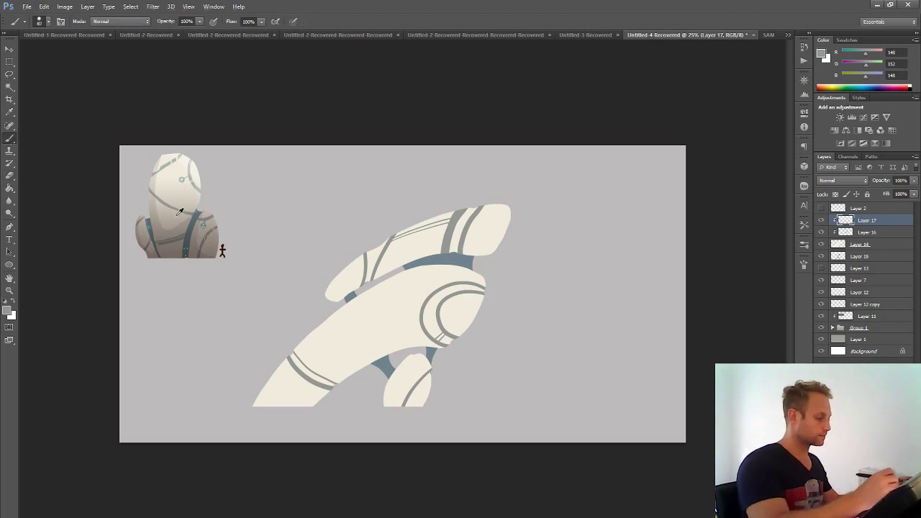
left_click(162, 186, "alt")
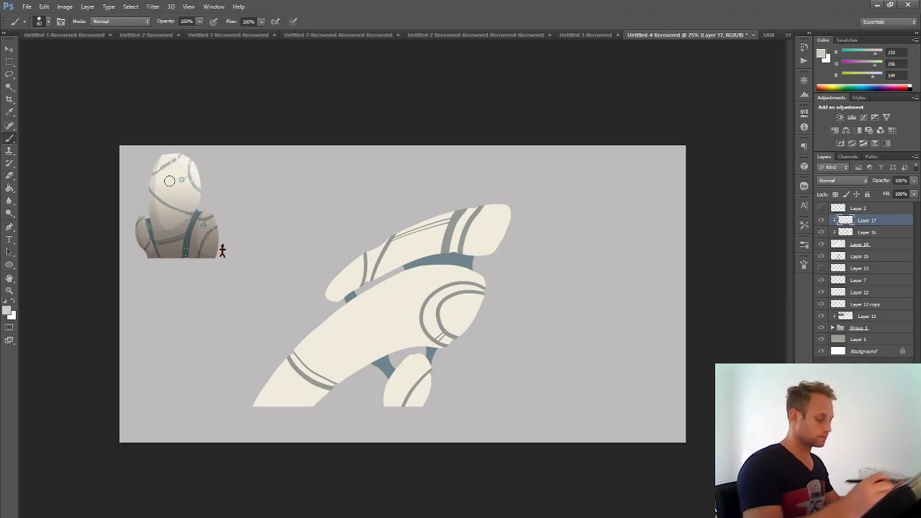
right_click(392, 275, "alt")
left_click_drag(401, 278, 410, 277)
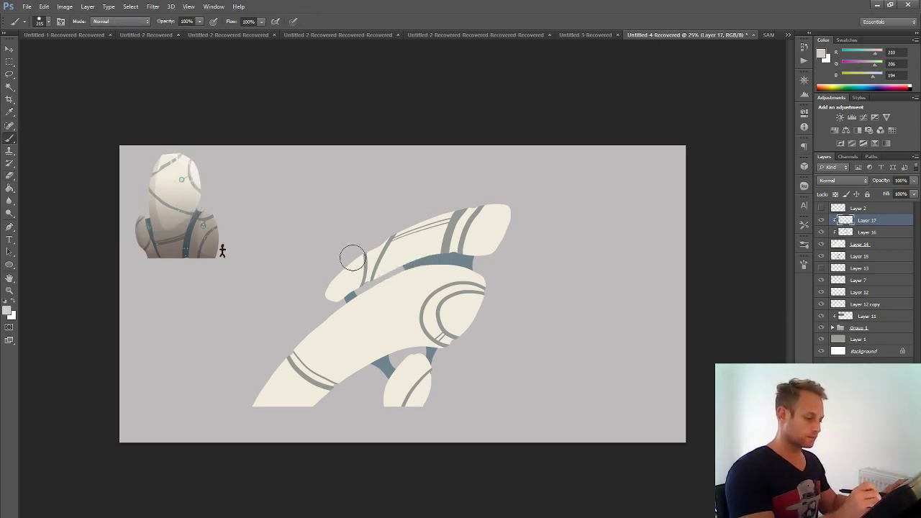
mouse_move(319, 298)
left_mouse_down()
mouse_move(339, 267)
mouse_move(330, 299)
mouse_move(446, 248)
mouse_move(489, 253)
left_mouse_up()
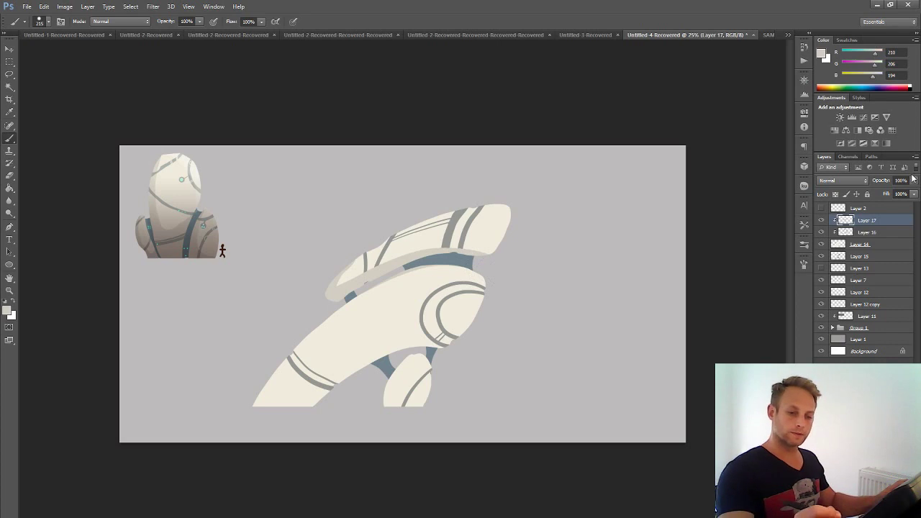
- Set the shadow layer's blend mode to Multiply and its opacity to 52%
left_click(914, 180)
left_click_drag(913, 192, 893, 195)
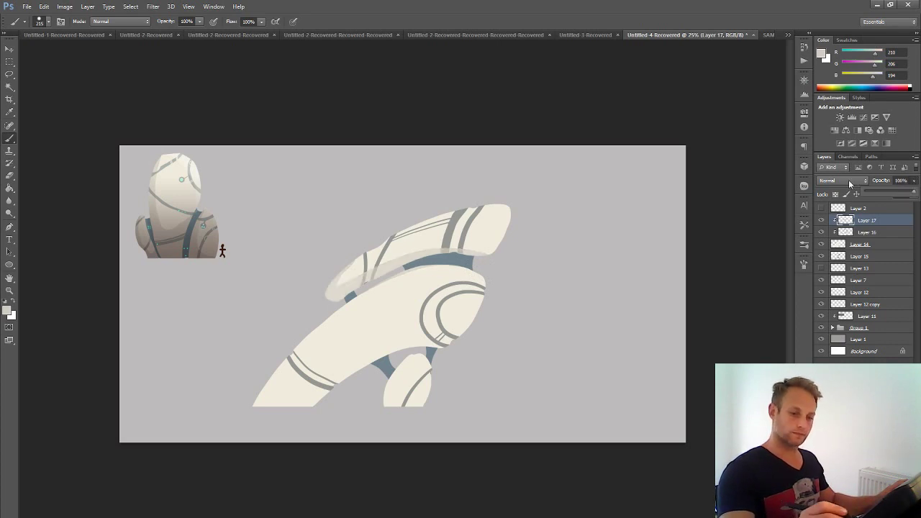
left_click(848, 180)
left_click(838, 305)
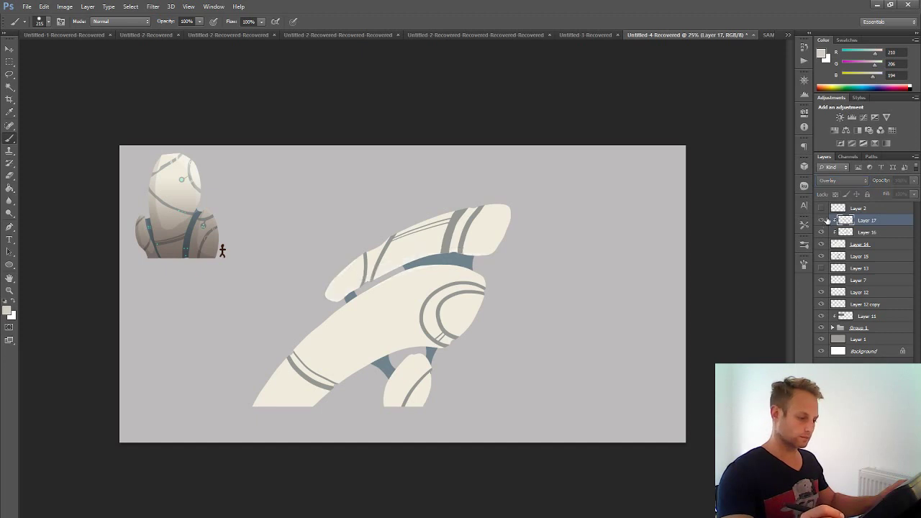
left_click(842, 179)
left_click(837, 222)
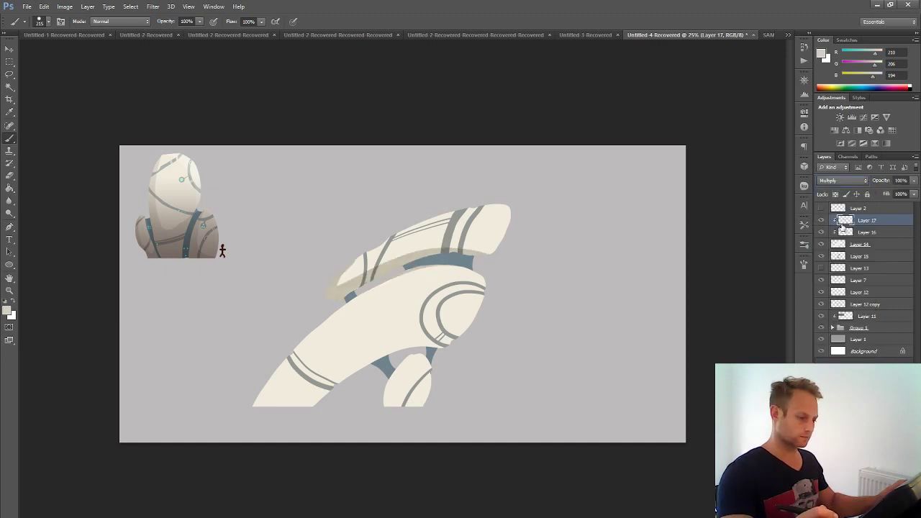
left_click(913, 194)
left_click_drag(889, 194, 892, 194)
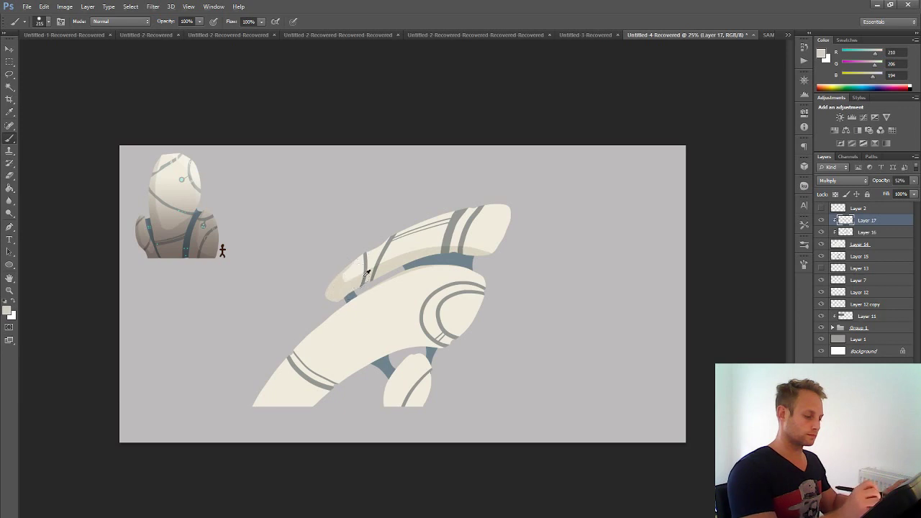
- Extend the shadow on Layer 17 over the upper shell's lower tip and beside its grey bands with a 71 px brush
mouse_move(361, 278)
left_mouse_down()
mouse_move(353, 284)
mouse_move(351, 257)
left_mouse_up()
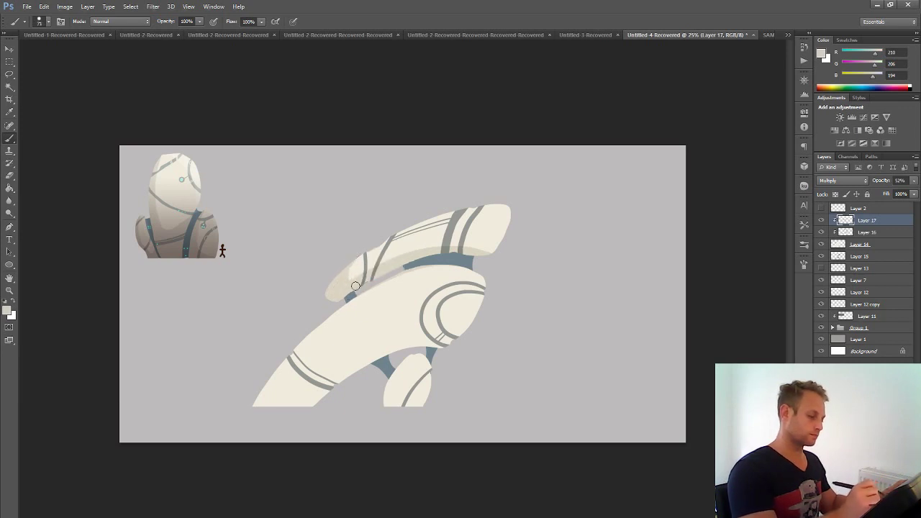
left_click_drag(369, 273, 392, 229)
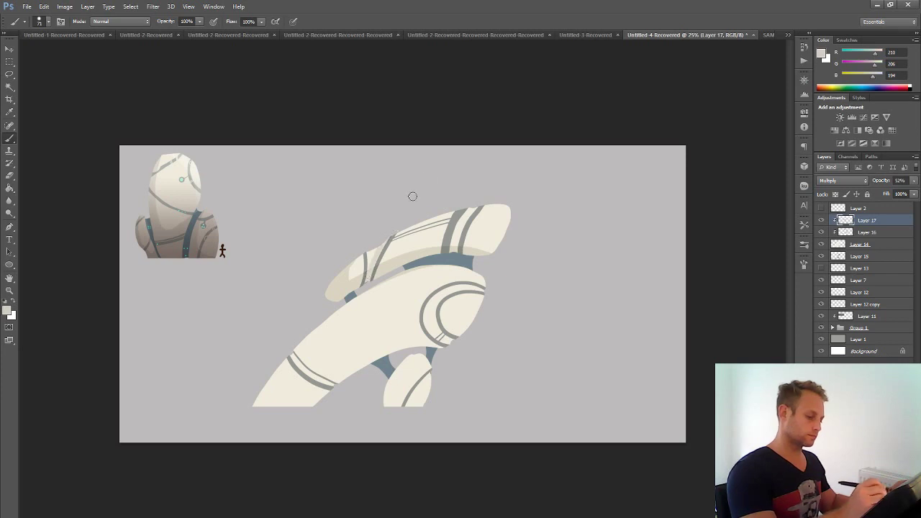
left_click_drag(455, 247, 475, 208)
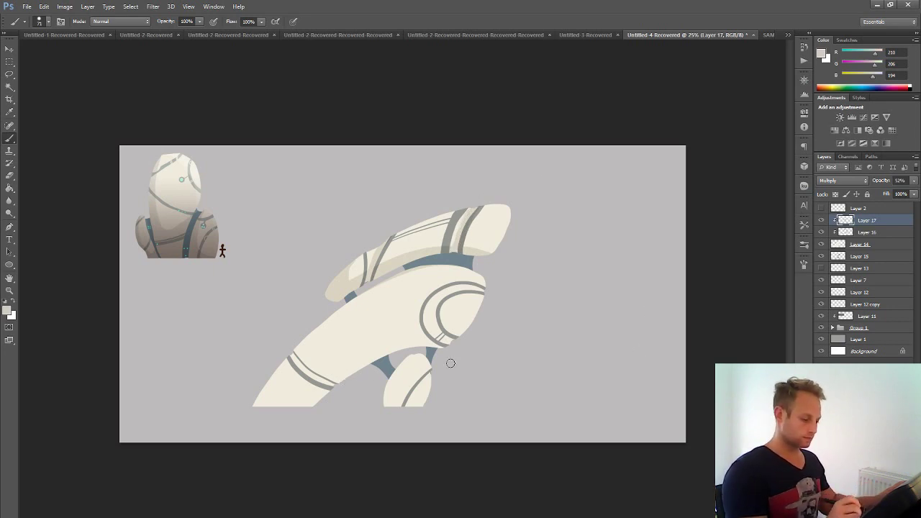
- Shade the lower shell's base and outer edge and the small leg's outer side with a 111 px brush
mouse_move(289, 379)
left_mouse_down()
mouse_move(342, 394)
mouse_move(315, 396)
mouse_move(264, 367)
left_mouse_up()
right_click(375, 295, "alt")
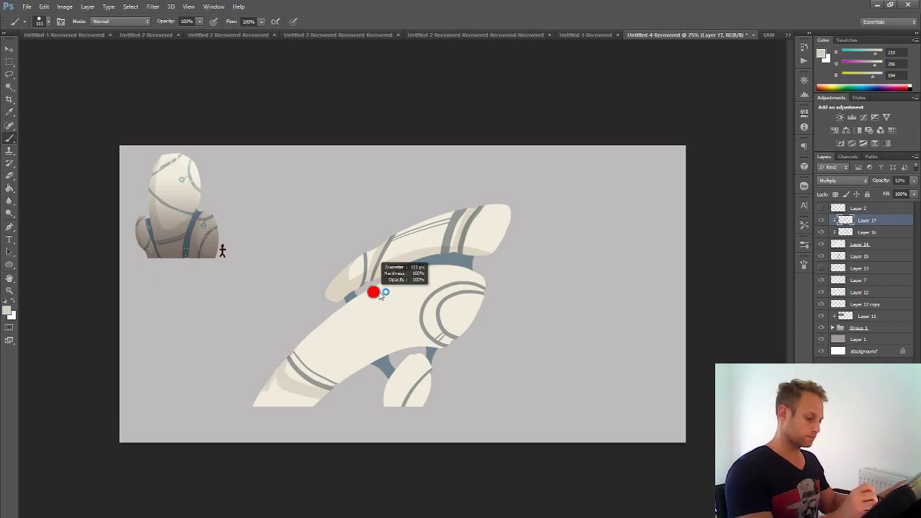
mouse_move(391, 263)
left_mouse_down()
mouse_move(348, 305)
mouse_move(314, 342)
mouse_move(317, 371)
mouse_move(339, 389)
mouse_move(312, 378)
mouse_move(317, 320)
mouse_move(262, 396)
mouse_move(298, 348)
mouse_move(282, 403)
mouse_move(298, 390)
mouse_move(288, 377)
mouse_move(295, 402)
mouse_move(316, 404)
mouse_move(249, 404)
left_mouse_up()
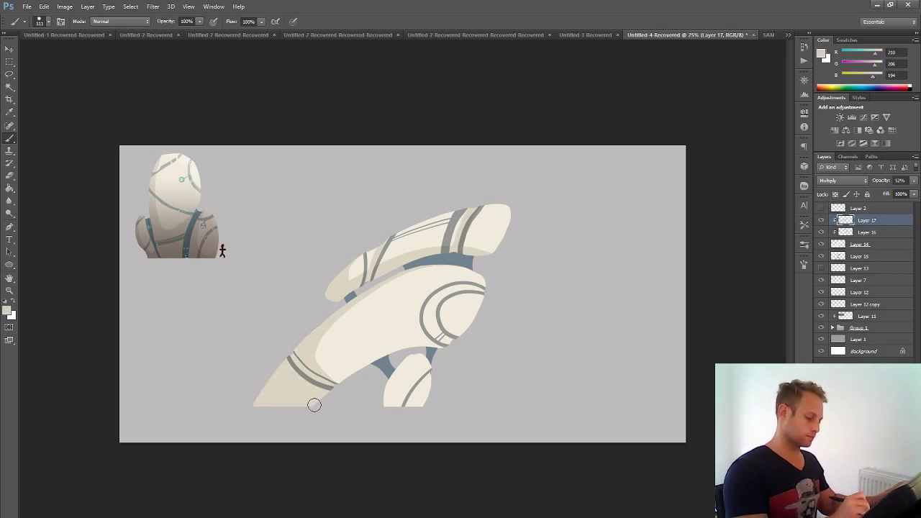
mouse_move(412, 357)
left_mouse_down()
mouse_move(388, 401)
mouse_move(401, 414)
mouse_move(385, 381)
mouse_move(411, 358)
mouse_move(393, 400)
mouse_move(401, 408)
mouse_move(395, 382)
mouse_move(407, 362)
mouse_move(398, 402)
mouse_move(378, 412)
mouse_move(440, 398)
mouse_move(419, 394)
mouse_move(427, 375)
mouse_move(411, 415)
mouse_move(428, 375)
left_mouse_up()
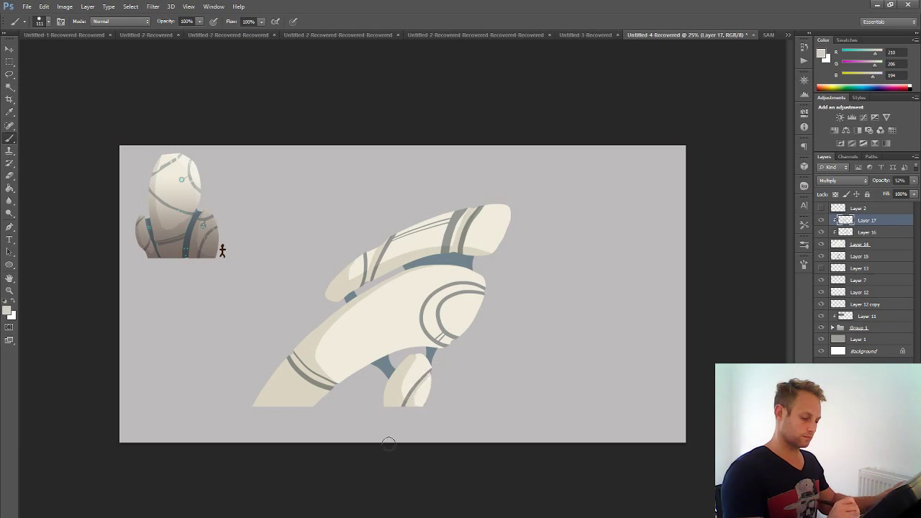
- Paint a shadow along the lower shell's underside, from the base band to above the small leg
left_click(9, 175)
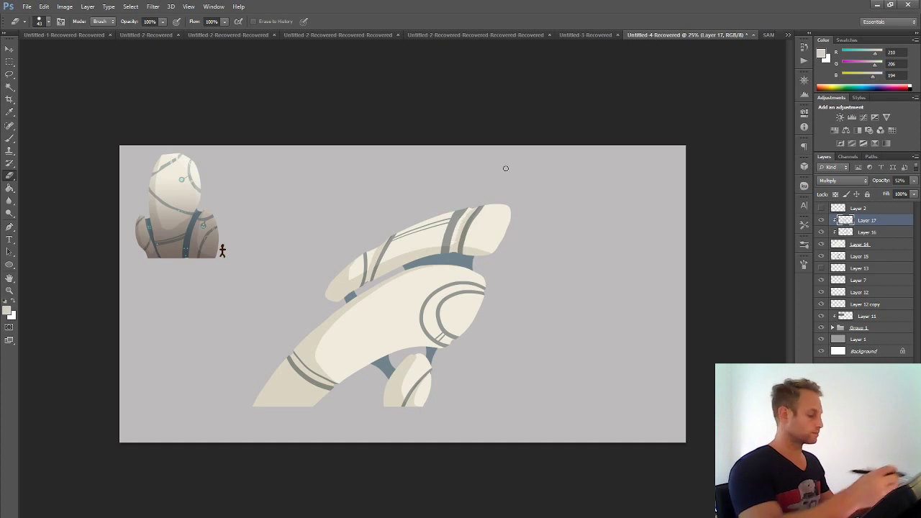
left_click(11, 137)
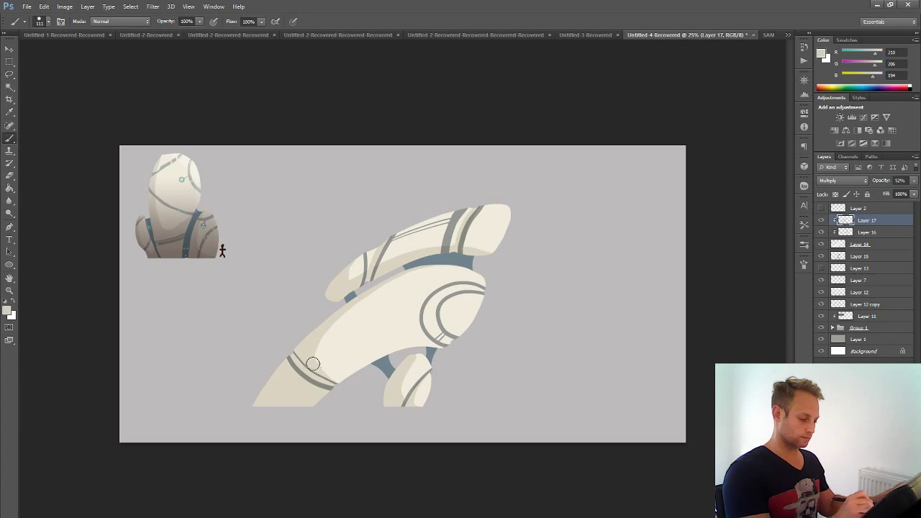
mouse_move(350, 378)
left_mouse_down()
mouse_move(389, 355)
mouse_move(431, 352)
mouse_move(391, 310)
mouse_move(423, 326)
mouse_move(404, 327)
mouse_move(434, 349)
mouse_move(406, 330)
left_mouse_up()
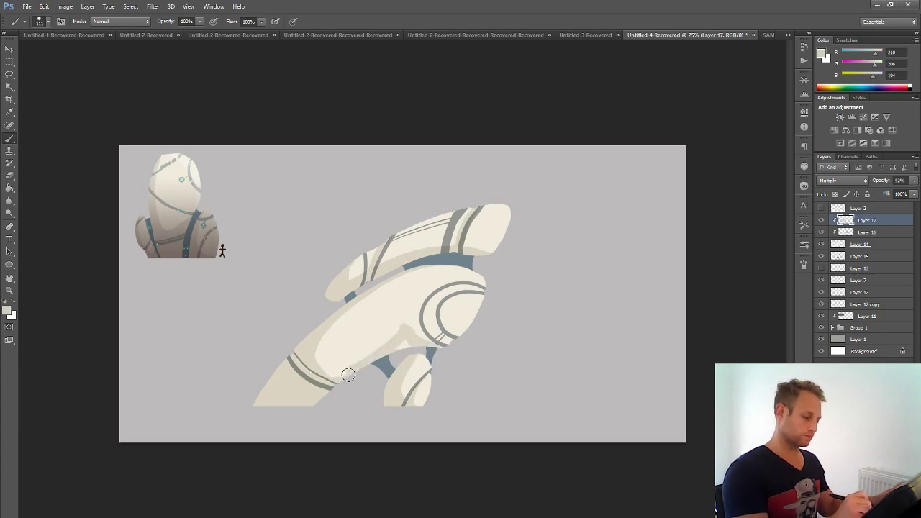
left_click_drag(345, 374, 417, 350)
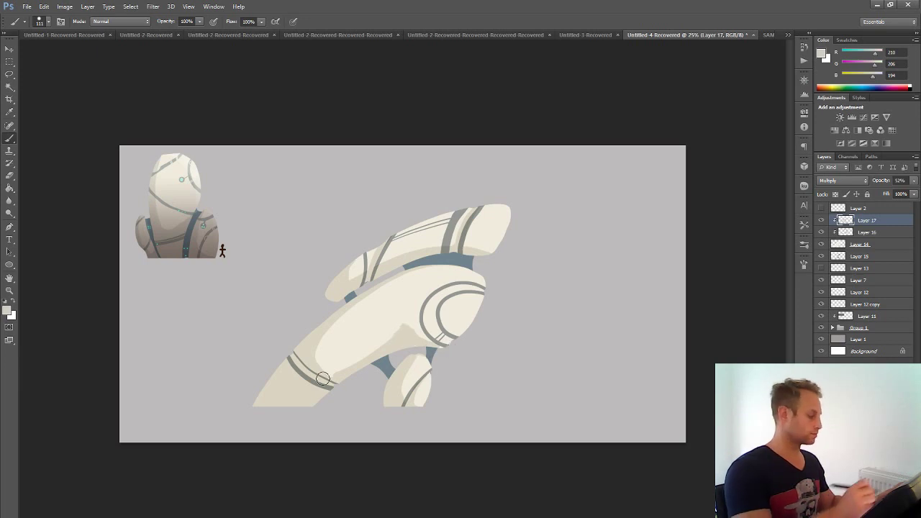
- Erase the pointed peak of the lower shell's underside shadow into a smooth, thinner curve, using several eraser sizes
left_click(10, 176)
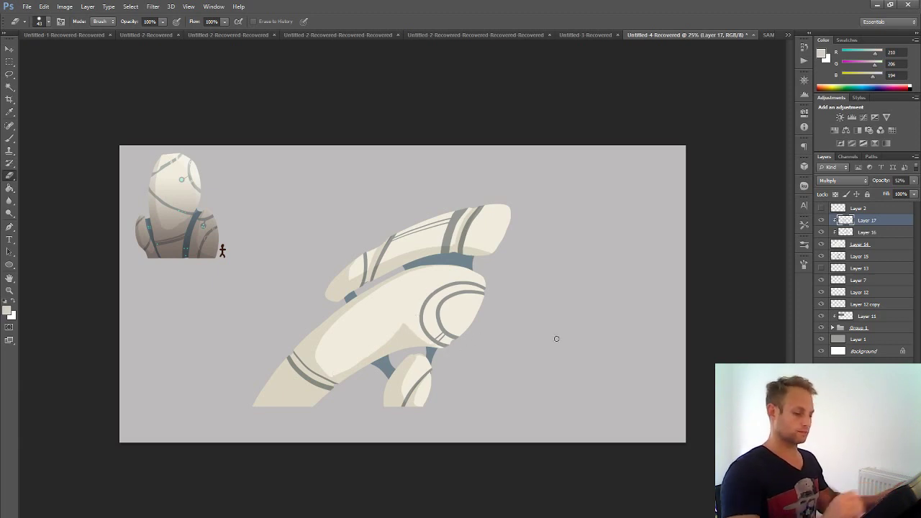
key("ctrl+minus")
key("ctrl+minus")
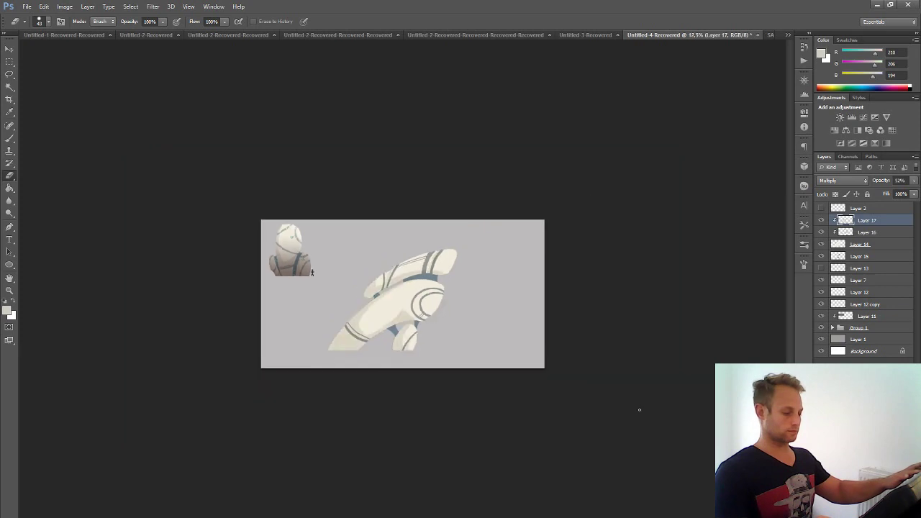
key("ctrl+plus")
key("ctrl+plus")
right_click(417, 329, "alt")
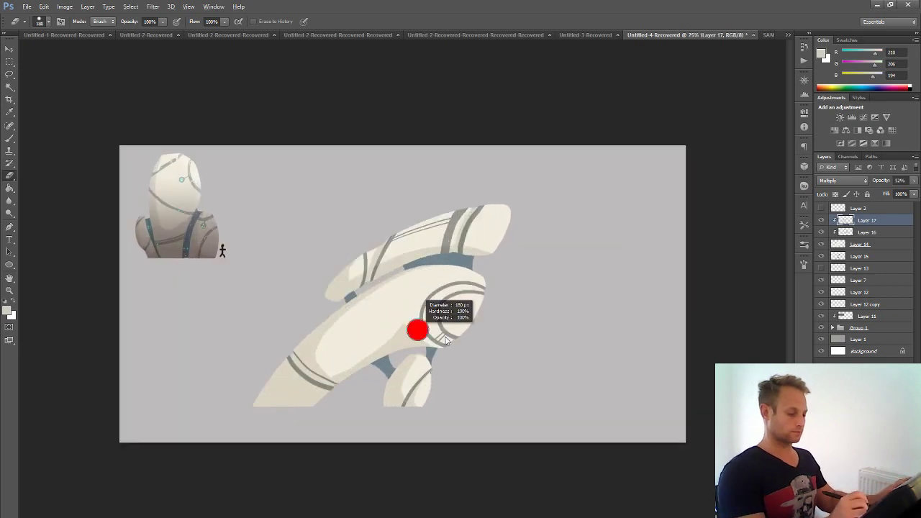
left_click_drag(445, 338, 461, 337)
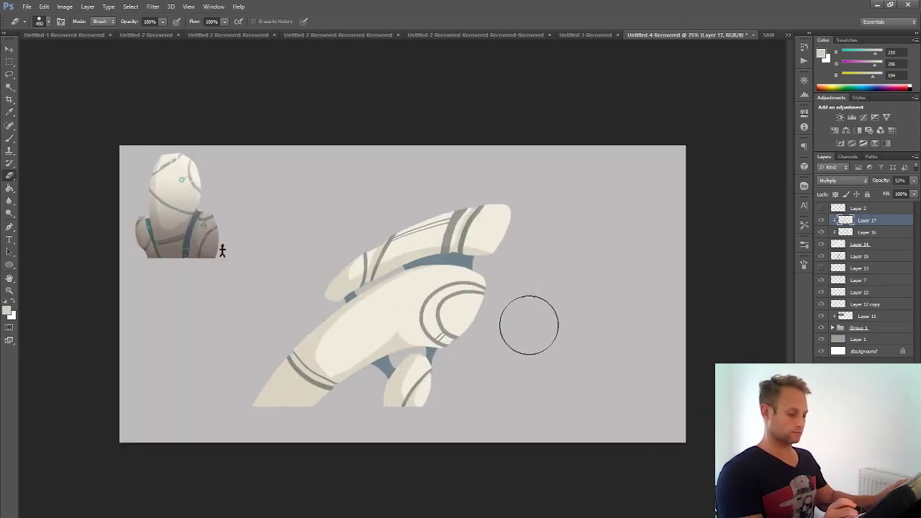
right_click(485, 333, "alt")
left_click_drag(485, 333, 419, 334)
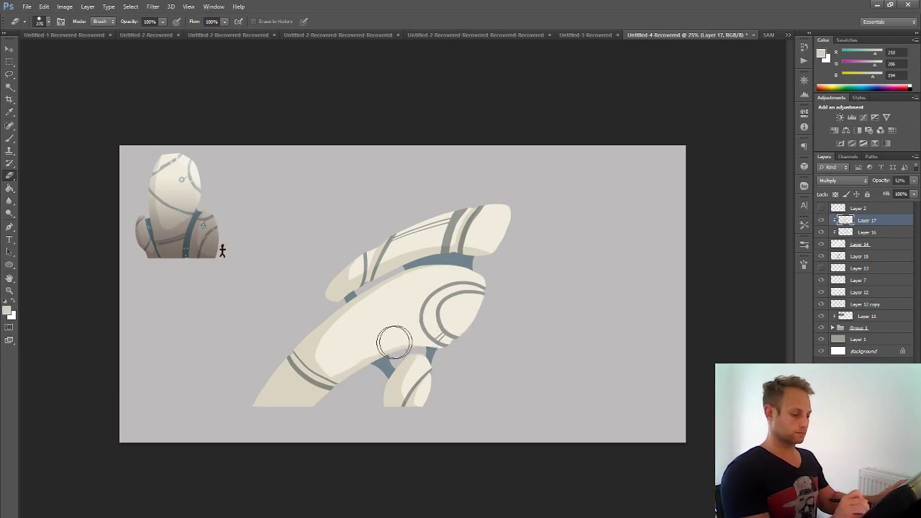
right_click(485, 339, "alt")
left_click_drag(485, 339, 349, 363)
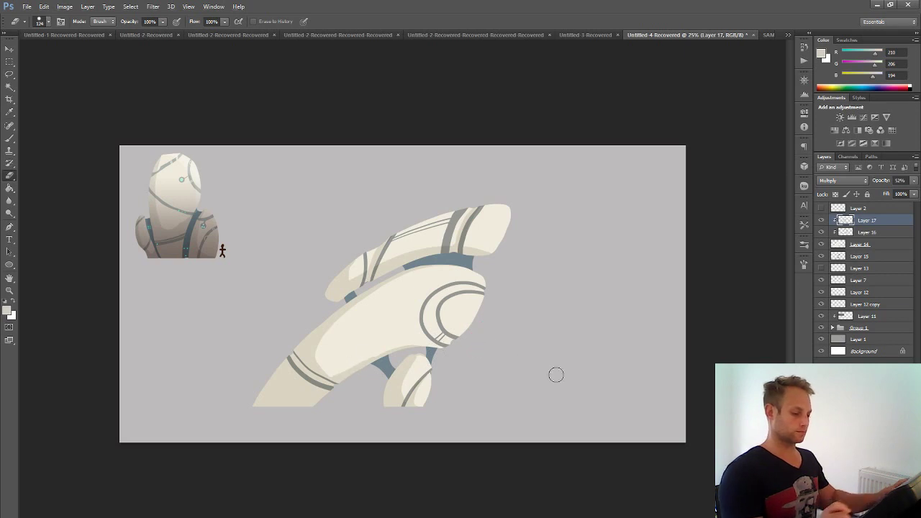
- Review the cream shapes' shading at a smaller scale and with Layer 17 switched off and on
key("ctrl+minus")
key("ctrl+minus")
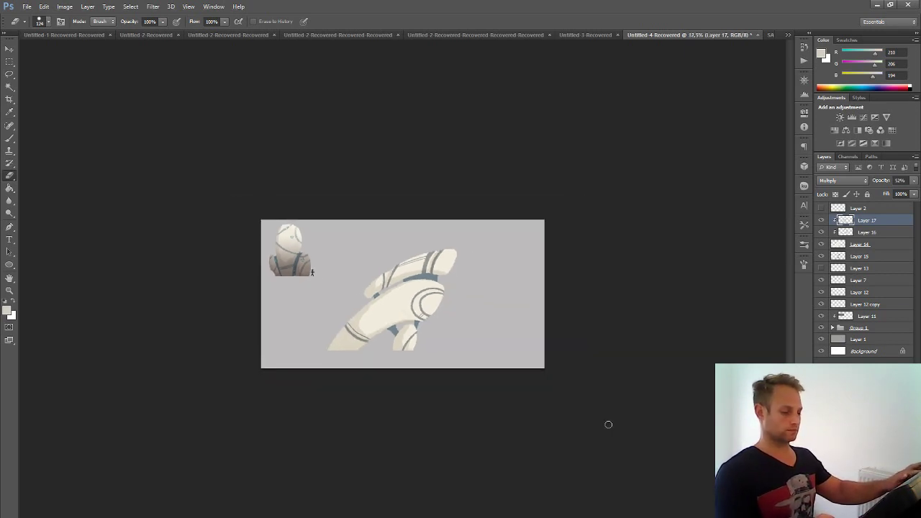
key("ctrl+plus")
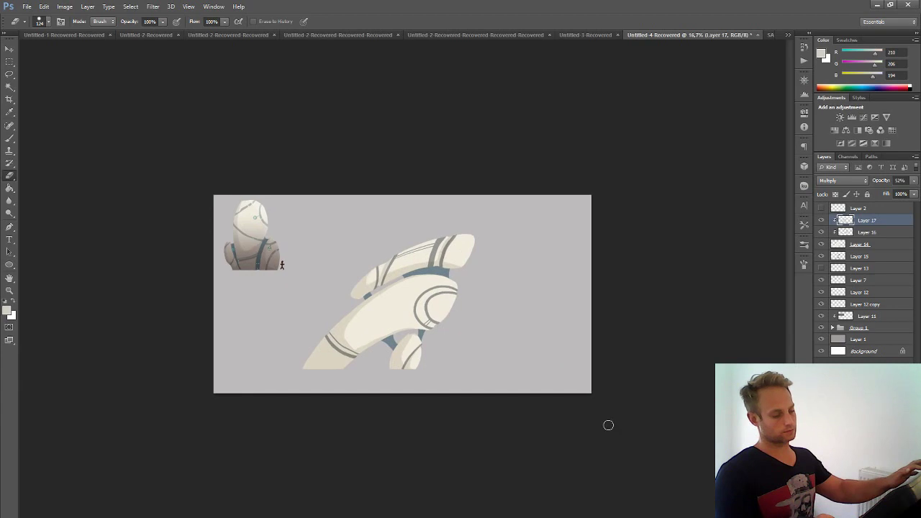
key("ctrl+plus")
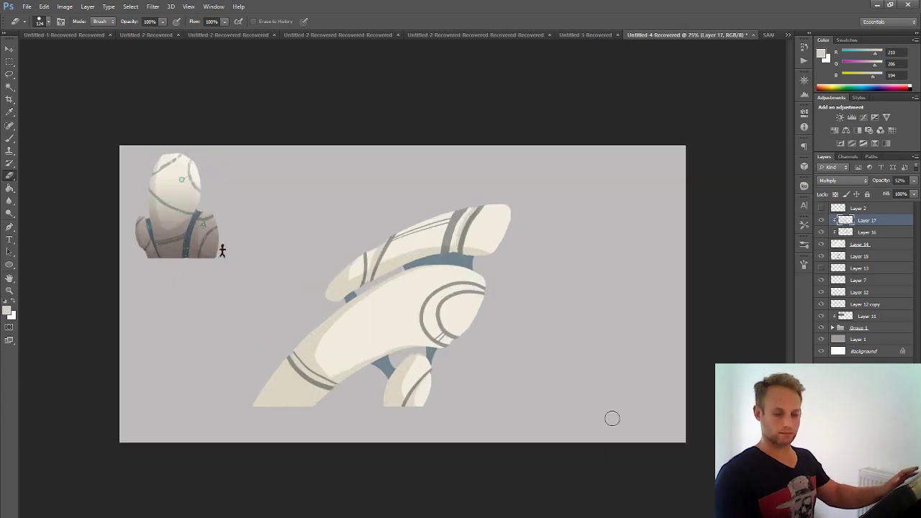
left_click(822, 221)
left_click(823, 221)
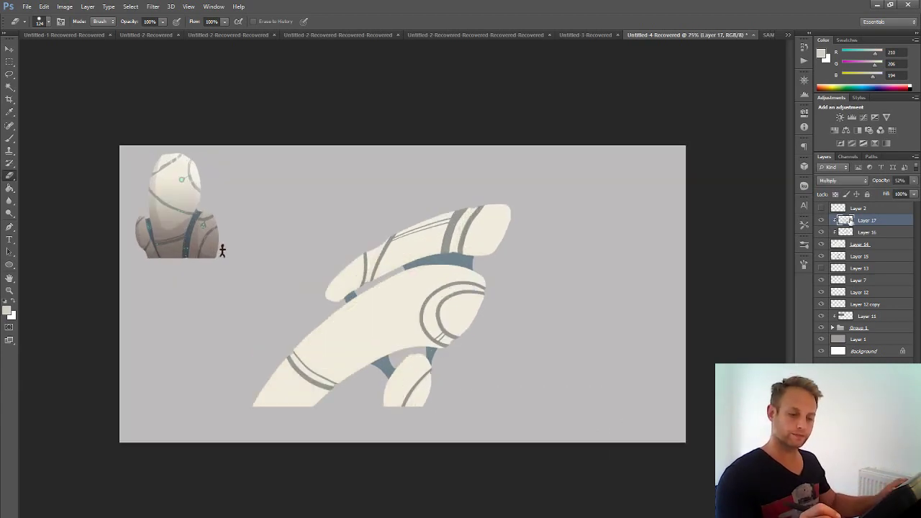
- Add a new layer above Layer 15 and clip it to the blue connectors
left_click(857, 256)
key("ctrl+shift+alt+n")
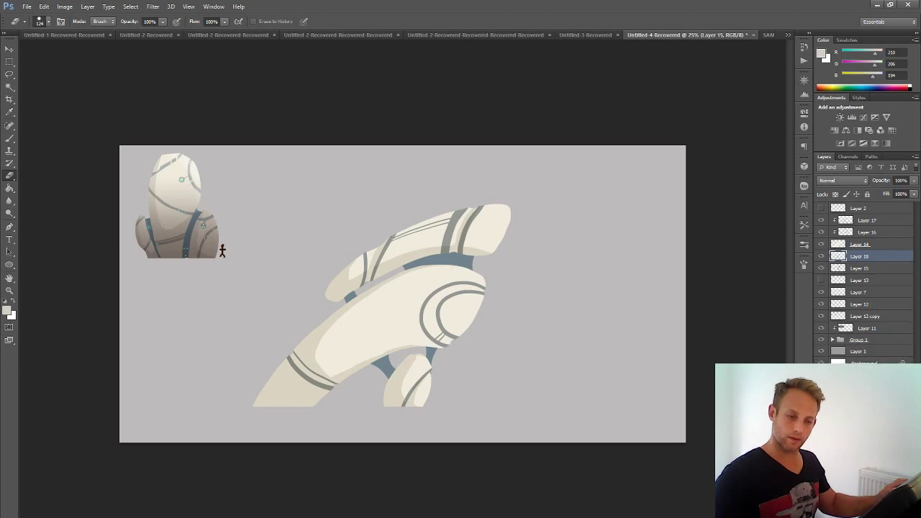
right_click(856, 261)
left_click(803, 309)
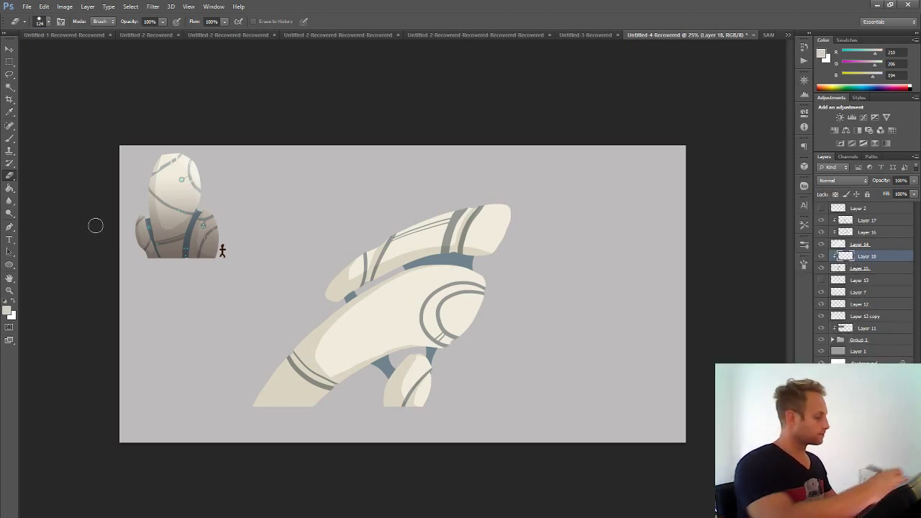
- Sample the darker blue-grey (RGB 97, 113, 120) from the reference building and brush shadows onto the blue connectors
left_click(9, 138)
left_click(201, 209, "alt")
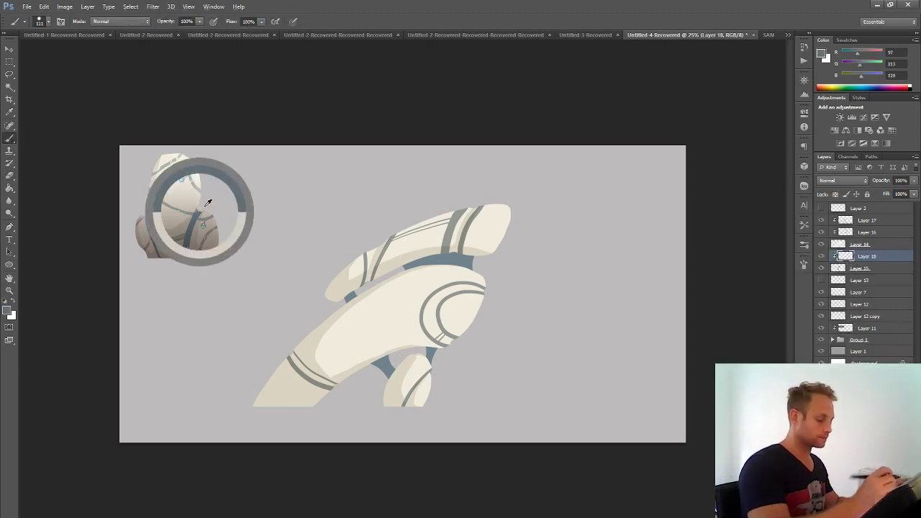
mouse_move(424, 262)
left_mouse_down()
mouse_move(490, 255)
mouse_move(443, 252)
mouse_move(398, 268)
left_mouse_up()
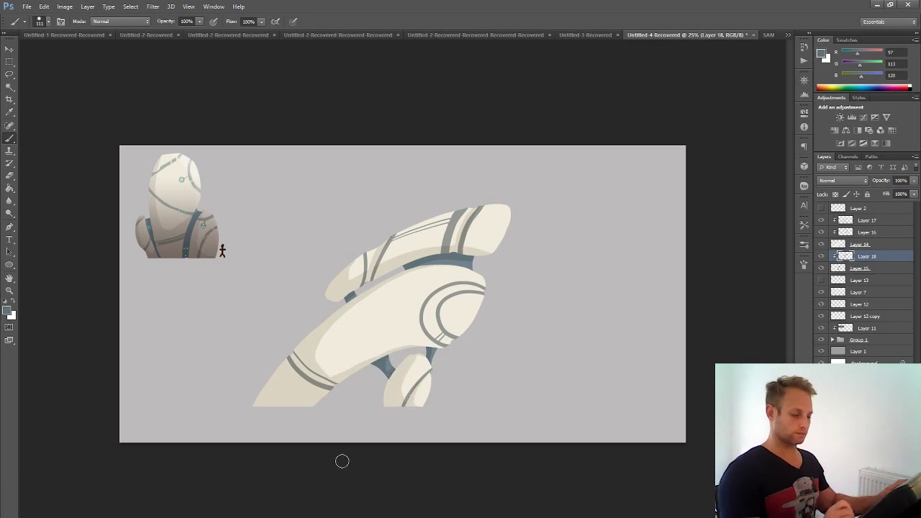
- Check the connector shading by switching Layer 15 off and on, and select the building's layers from Layer 17 down to Layer 15
key("ctrl+minus")
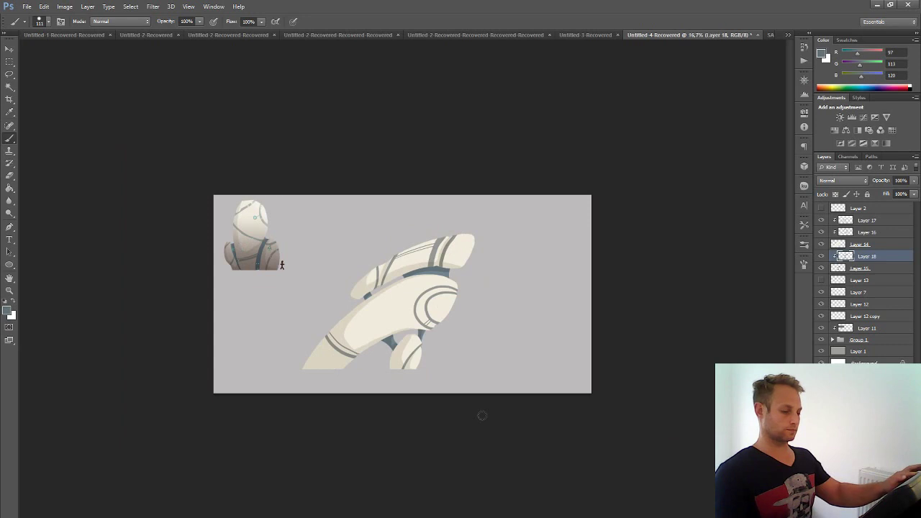
key("ctrl+plus")
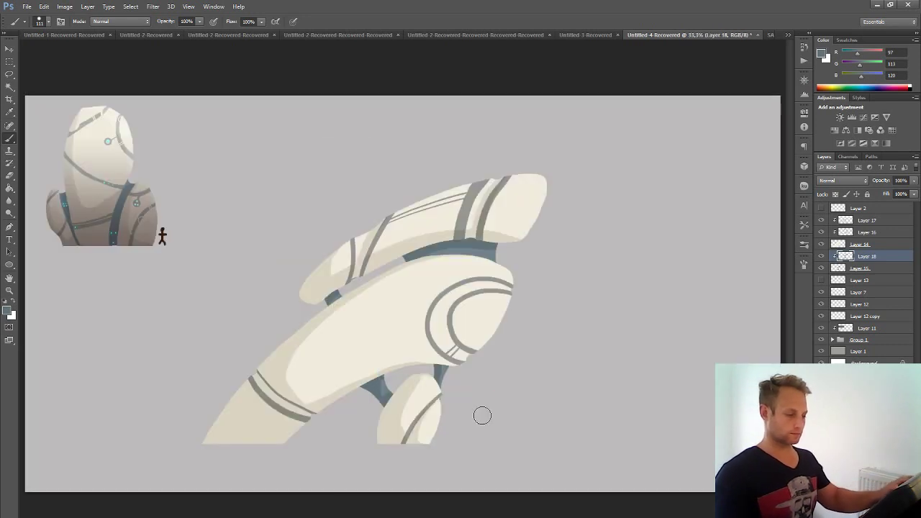
key("ctrl+minus")
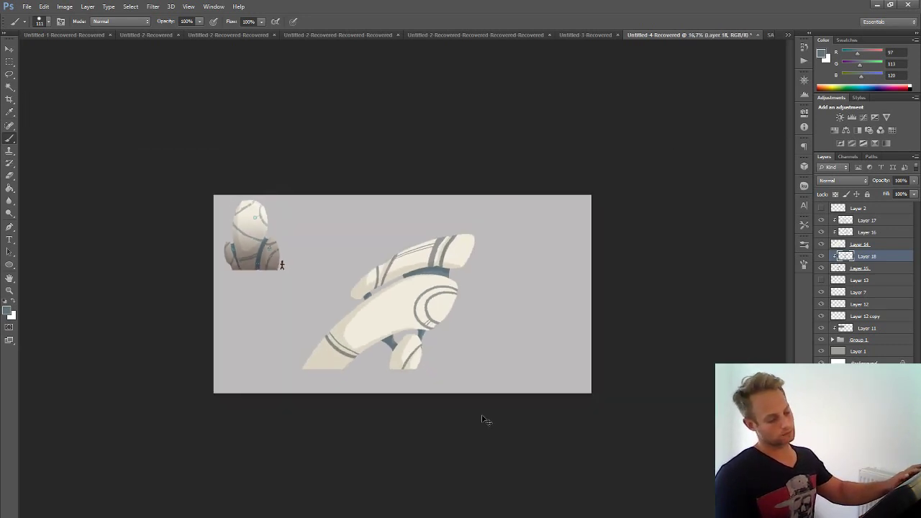
key("ctrl+plus")
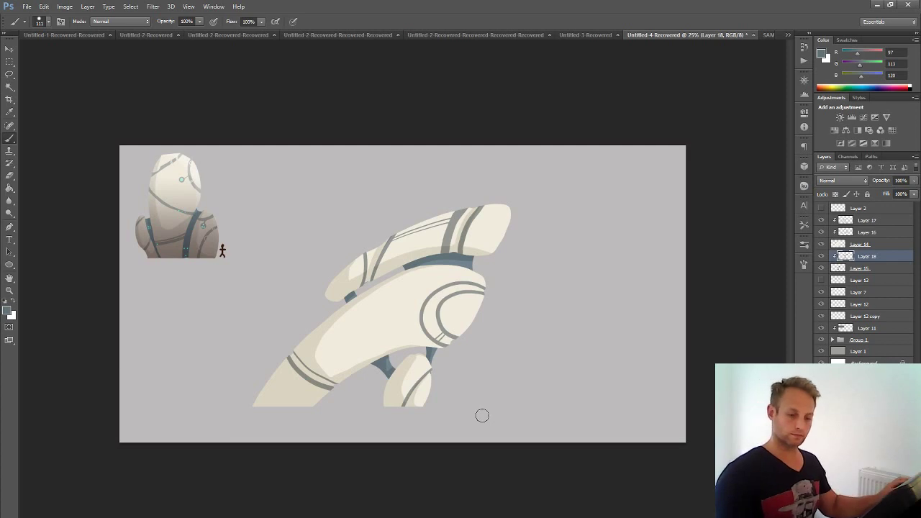
left_click(820, 267)
left_click(821, 267)
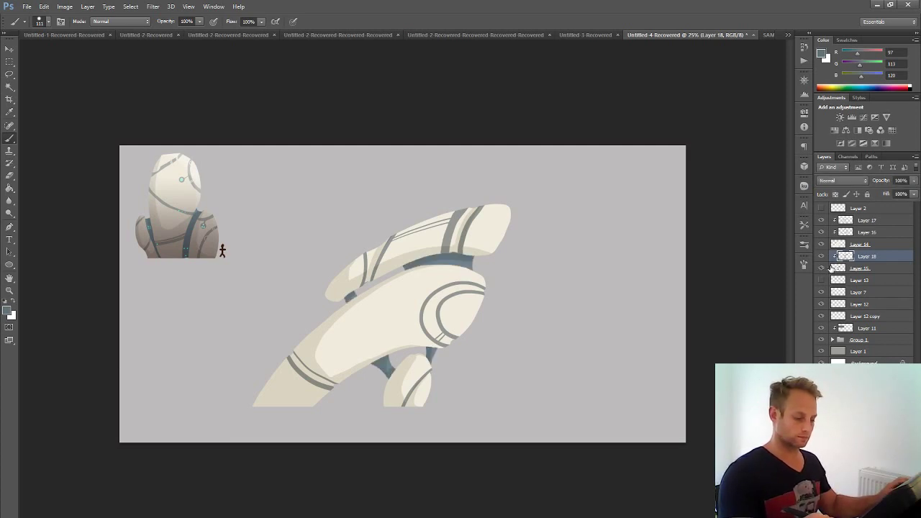
left_click(867, 221)
left_click(866, 268, "shift")
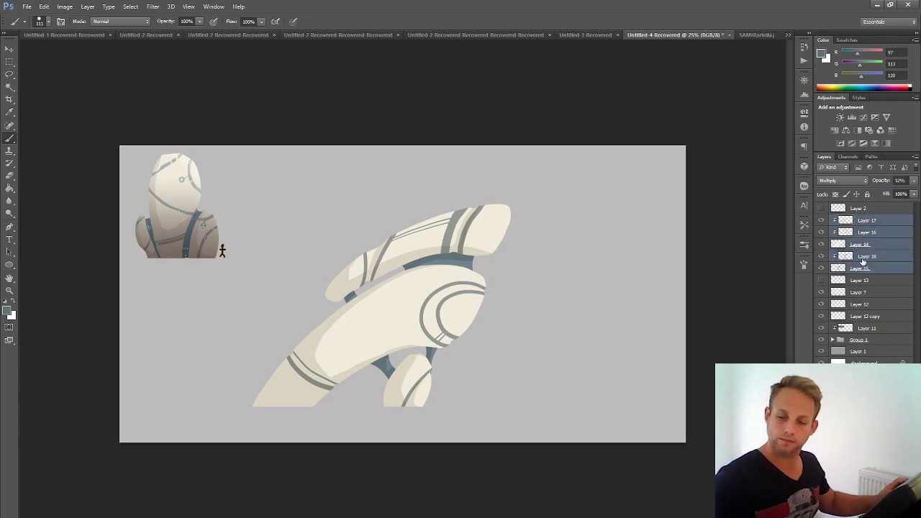
- Try rotating the selected building layers by -45° with Free Transform
key("ctrl+t")
left_click_drag(551, 419, 487, 109)
mouse_move(319, 137)
left_mouse_down()
mouse_move(195, 261)
mouse_move(185, 319)
mouse_move(226, 388)
mouse_move(219, 386)
mouse_move(190, 348)
mouse_move(194, 365)
mouse_move(250, 155)
mouse_move(543, 297)
mouse_move(424, 471)
mouse_move(546, 397)
mouse_move(553, 216)
mouse_move(539, 189)
mouse_move(567, 214)
mouse_move(585, 269)
mouse_move(582, 258)
left_mouse_up()
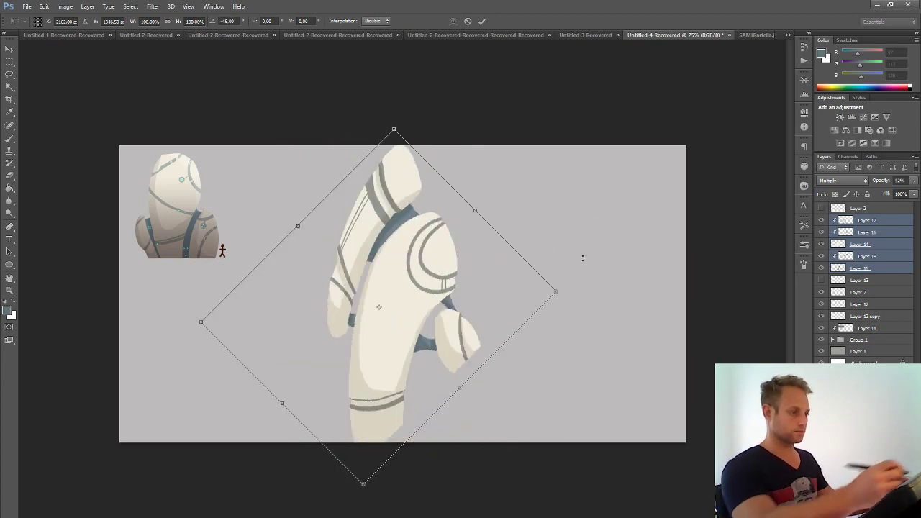
left_click(482, 21)
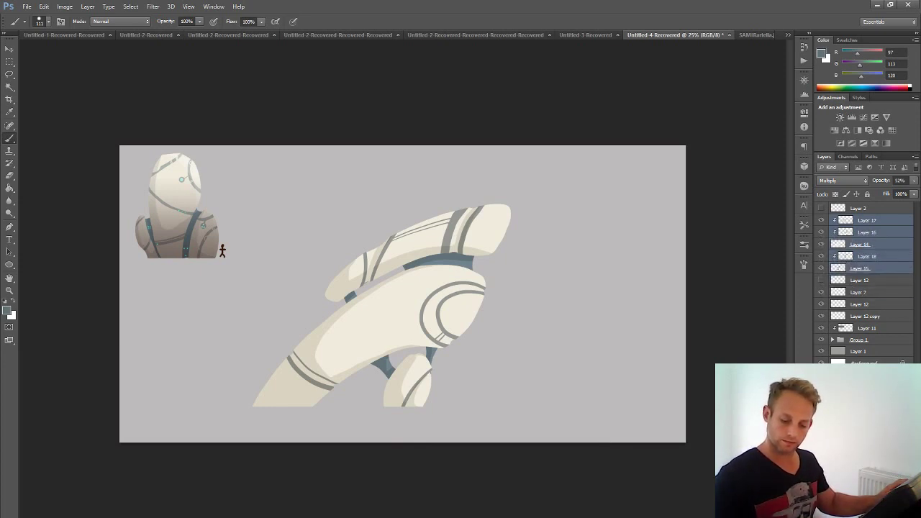
- Group the selected building layers, add a new layer above the group and clip it to the group
key("ctrl+g")
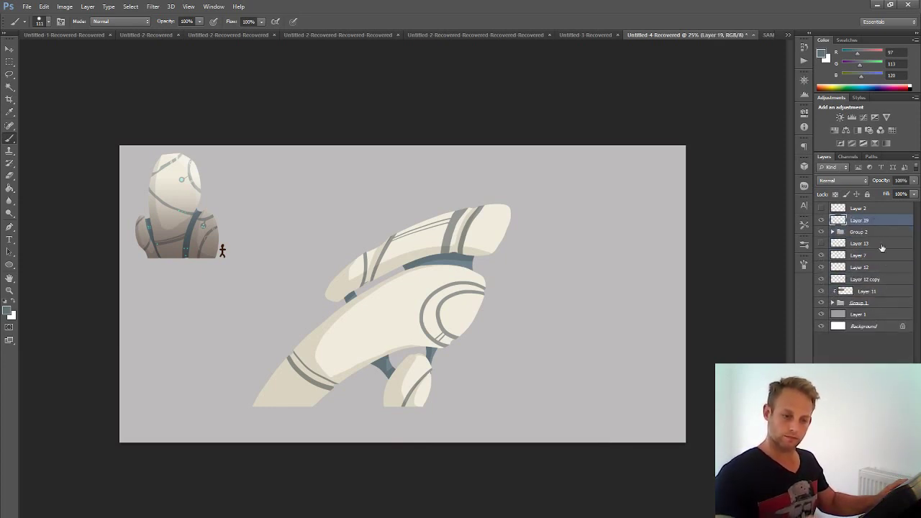
right_click(863, 219)
left_click(771, 306)
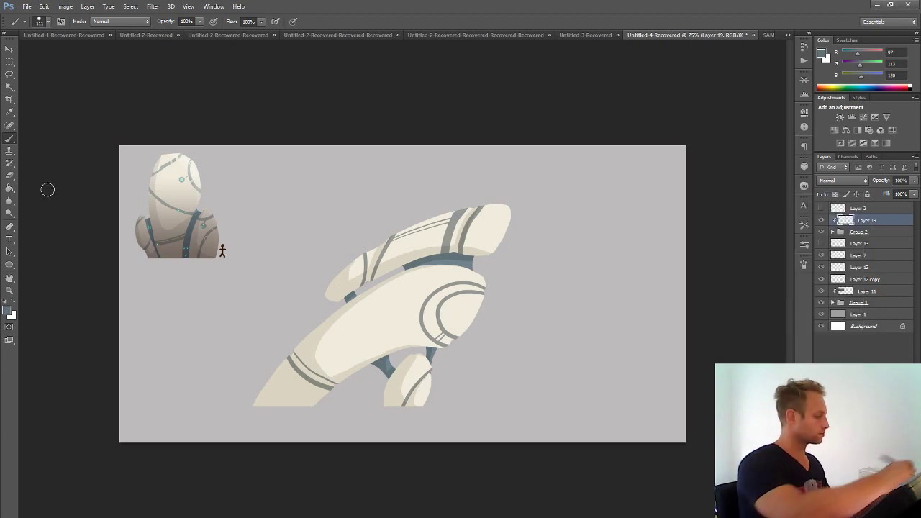
- Pick a dark brown (RGB 66, 56, 52) and apply a fading gradient over the clipped layer, from the building's base upward
left_click(10, 188)
left_click(52, 189)
left_click(9, 311)
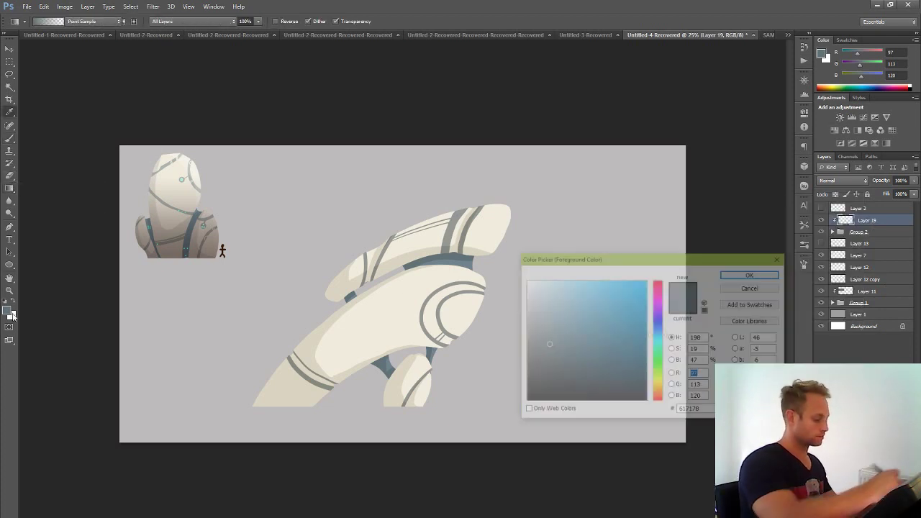
left_click(658, 396)
left_click(559, 370)
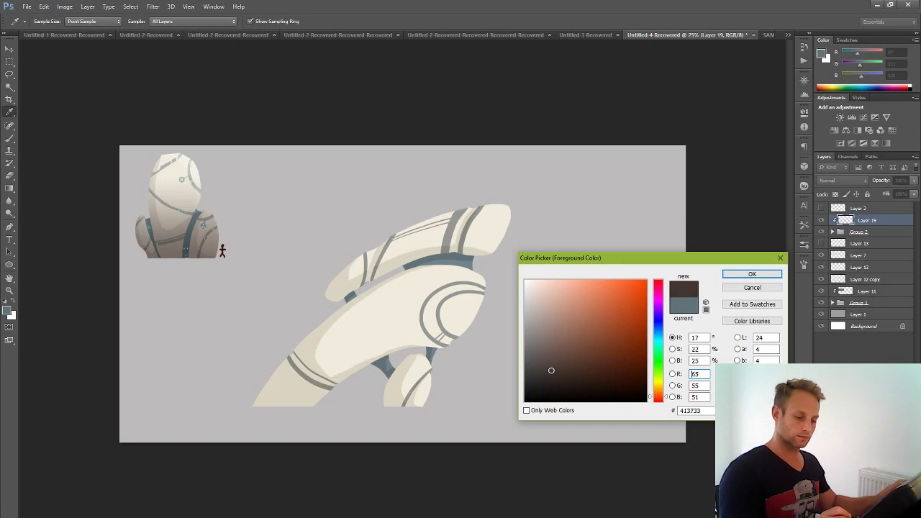
left_click(752, 274)
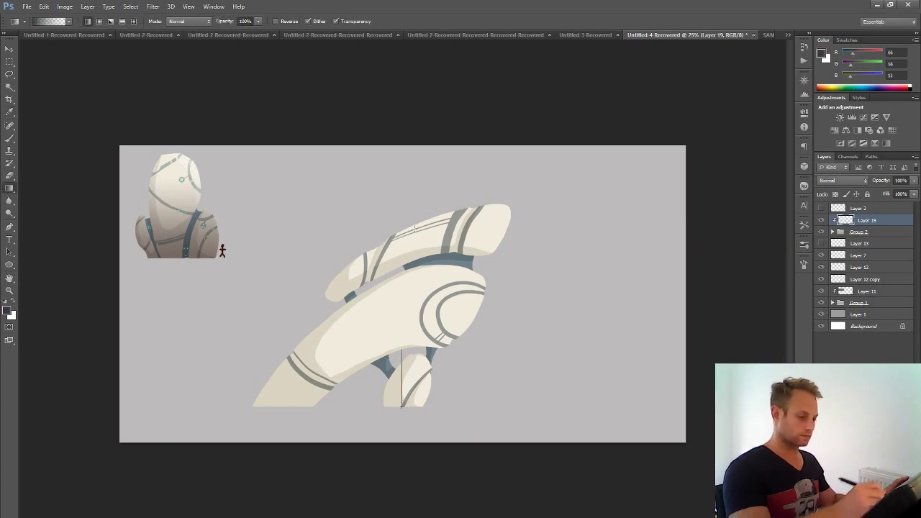
mouse_move(414, 229)
left_mouse_down()
mouse_move(411, 222)
mouse_move(410, 231)
left_mouse_up()
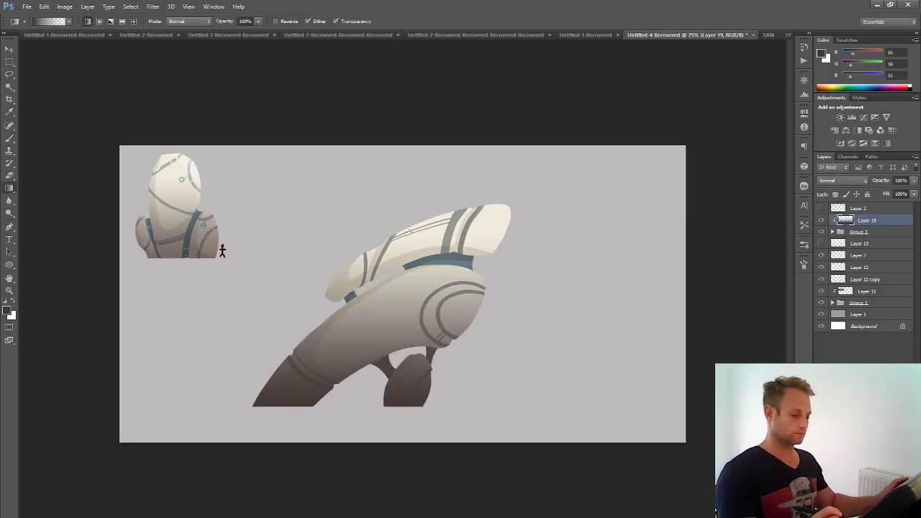
- Set the gradient layer's blend mode to Multiply and its opacity to 64%
left_click(914, 183)
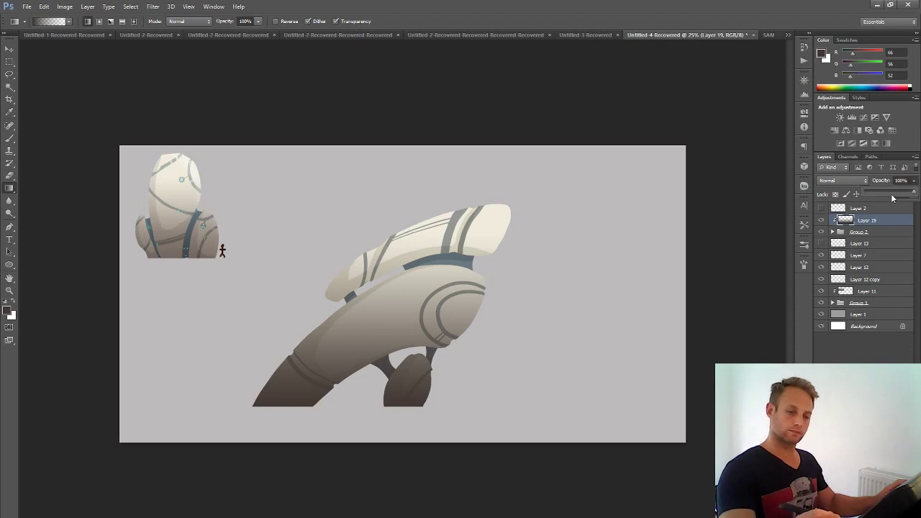
left_click(864, 182)
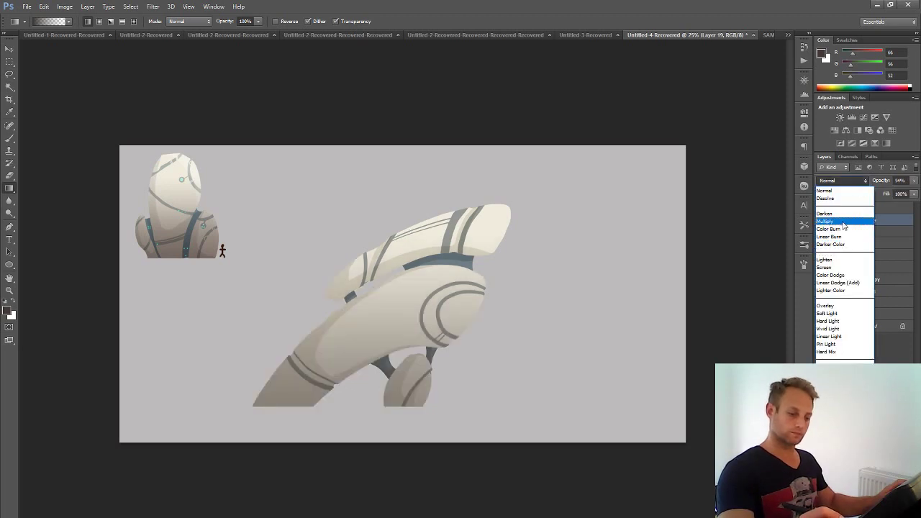
left_click(849, 222)
left_click(915, 181)
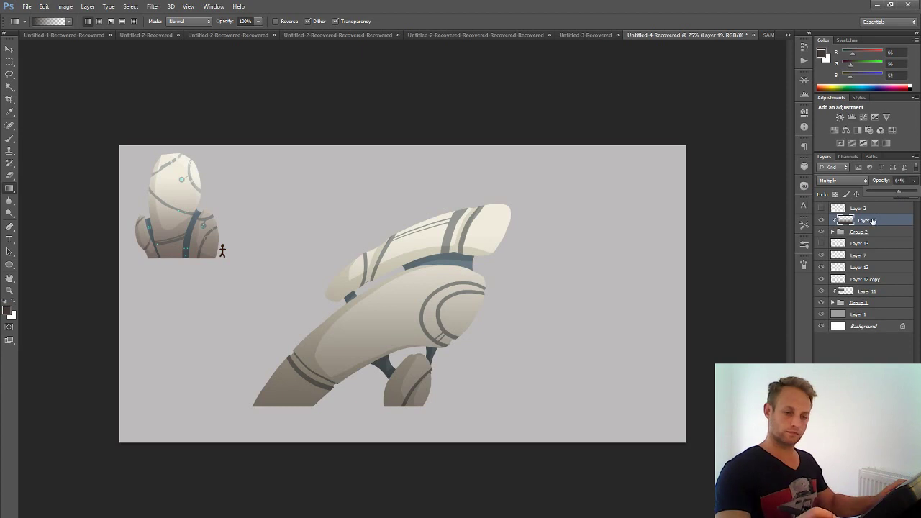
- Add a new layer, sample cyan (RGB 132, 255, 253) from the reference, paint small lights on connectors and bands, and erase the overshoot
key("ctrl+shift+alt+n")
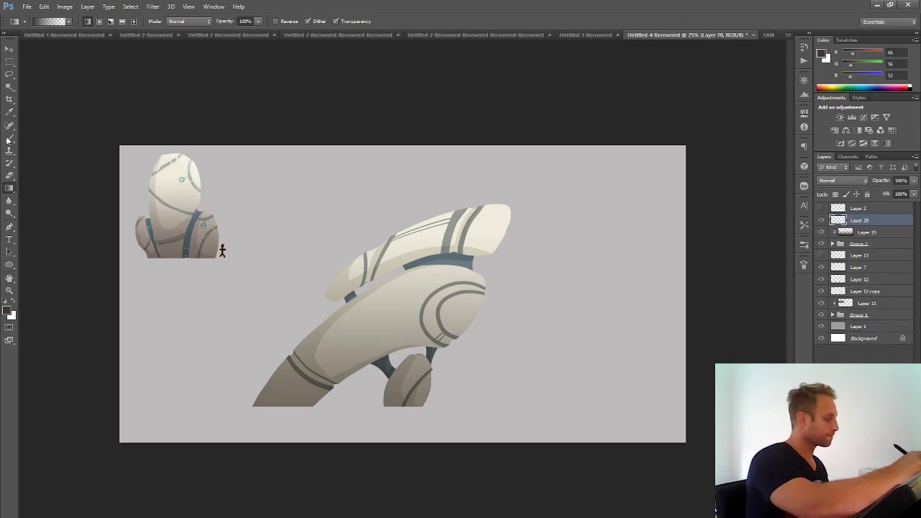
key("b")
left_click(181, 179, "alt")
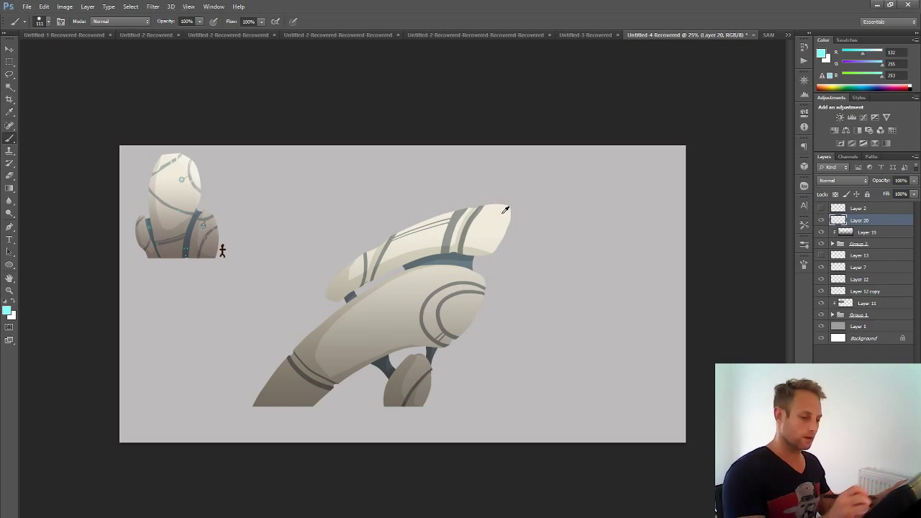
left_click_drag(465, 236, 460, 242)
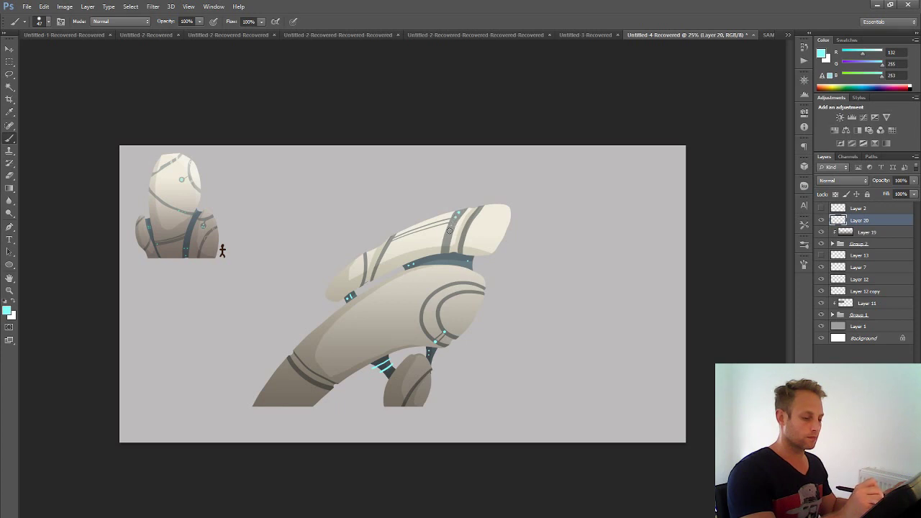
left_click(10, 175)
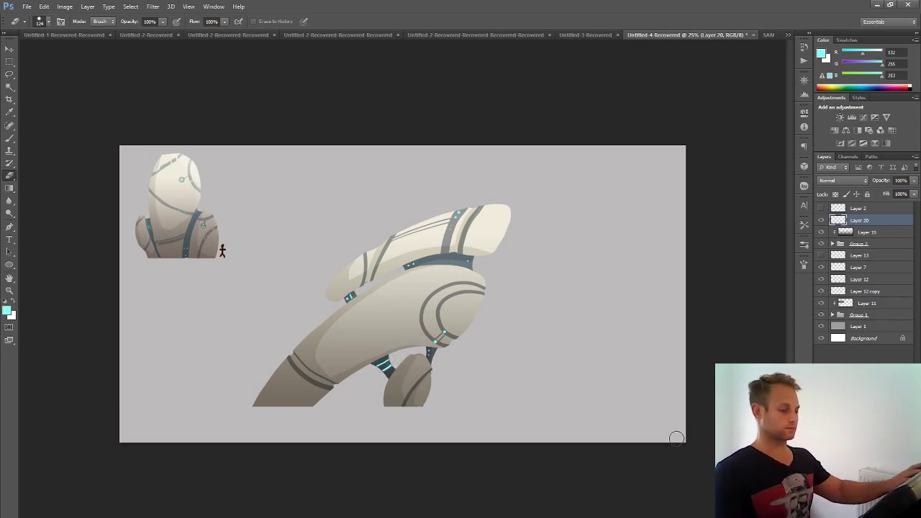
- Duplicate the cyan lights layer, Layer 20
key("ctrl+plus")
key("ctrl+plus")
key("ctrl+plus")
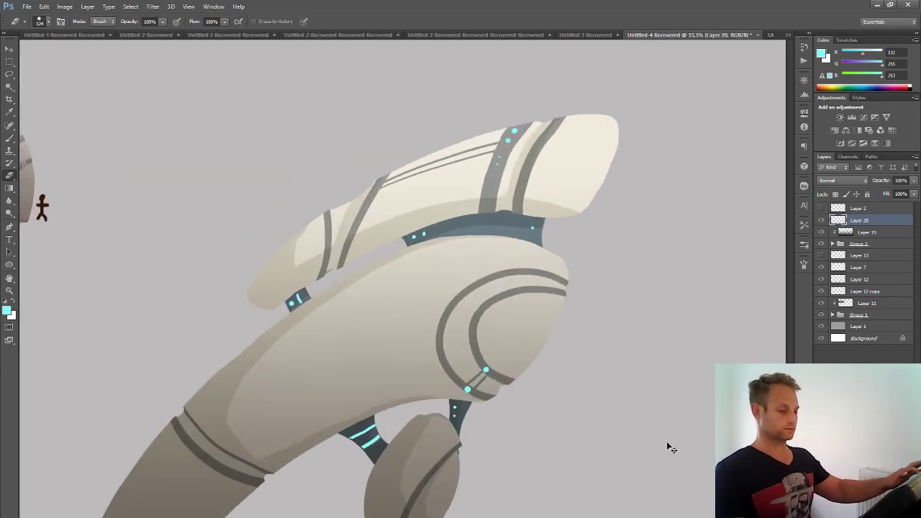
key("ctrl+minus")
key("ctrl+minus")
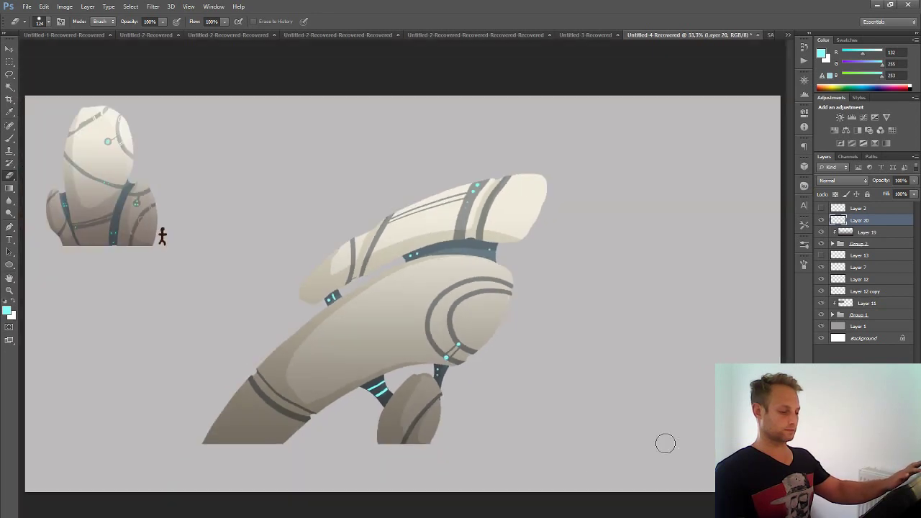
right_click(867, 222)
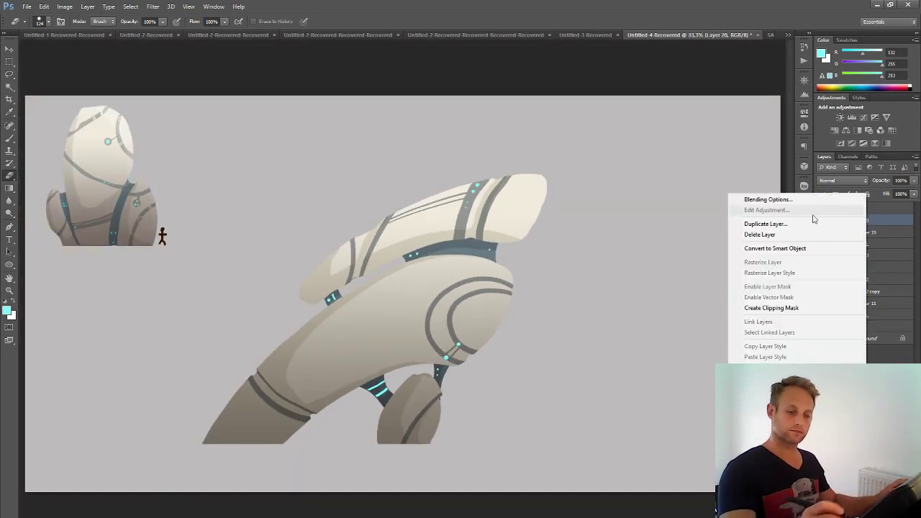
left_click(811, 217)
left_click(544, 179)
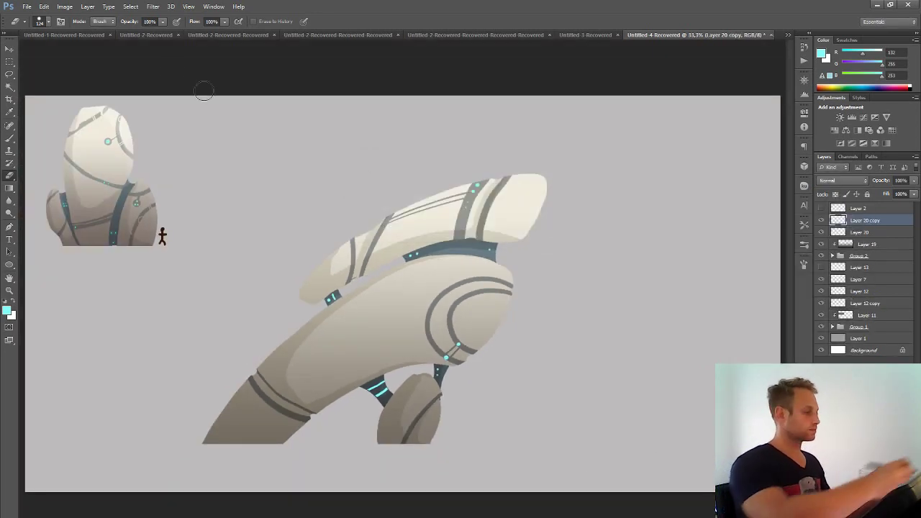
- Apply a Gaussian Blur with a 9.8 pixel radius to the duplicated lights layer to create a glow
left_click(153, 6)
mouse_move(185, 106)
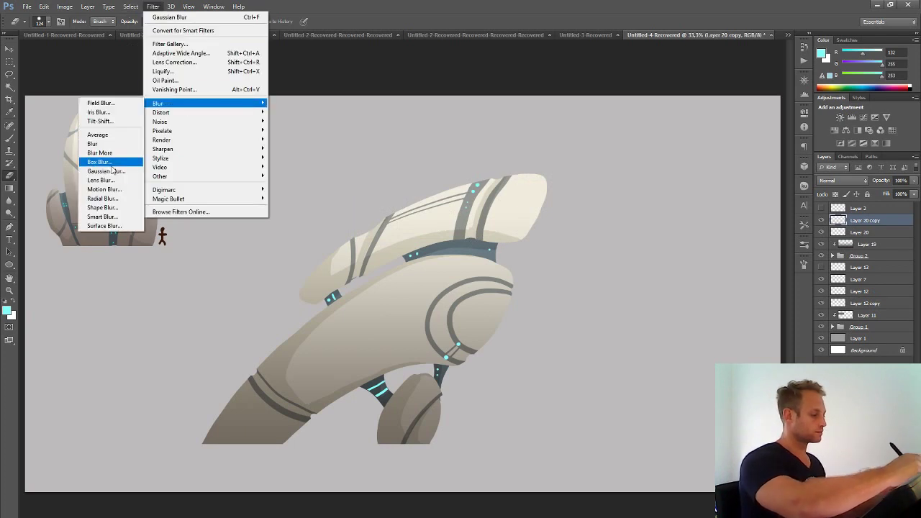
left_click(106, 171)
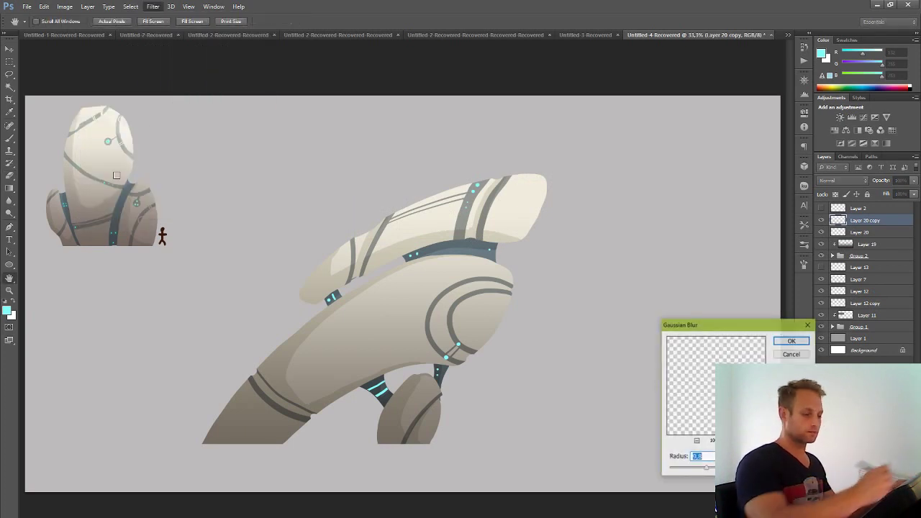
left_click(791, 341)
- Place the blurred copy beneath Layer 20 and set Layer 20's blend mode to Screen
left_click_drag(863, 220, 865, 238)
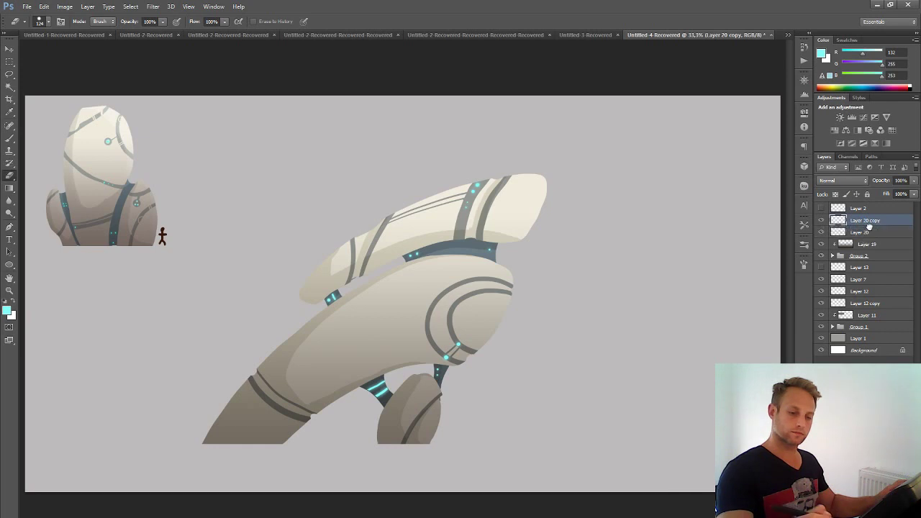
left_click(856, 220)
left_click(842, 180)
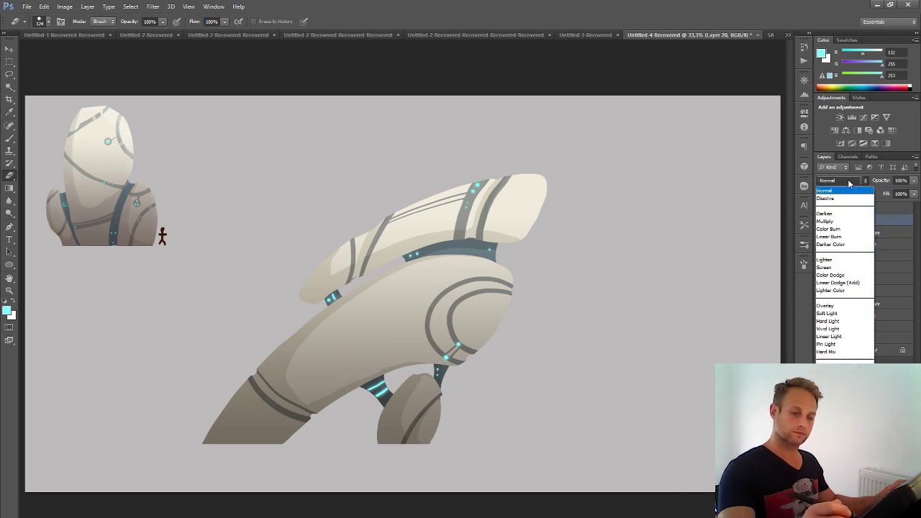
left_click(841, 263)
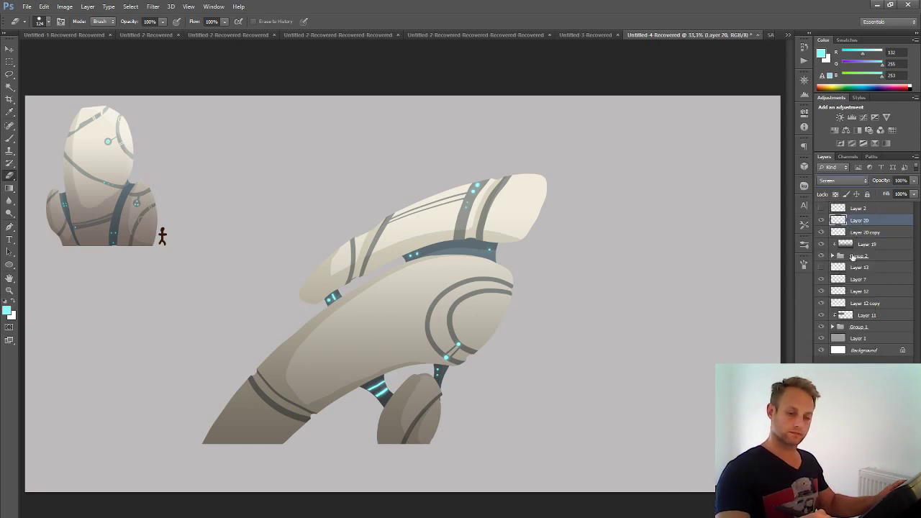
- Group everything from Layer 20 down to Group 2, and check the new group by switching its visibility off and on
left_click(860, 257, "shift")
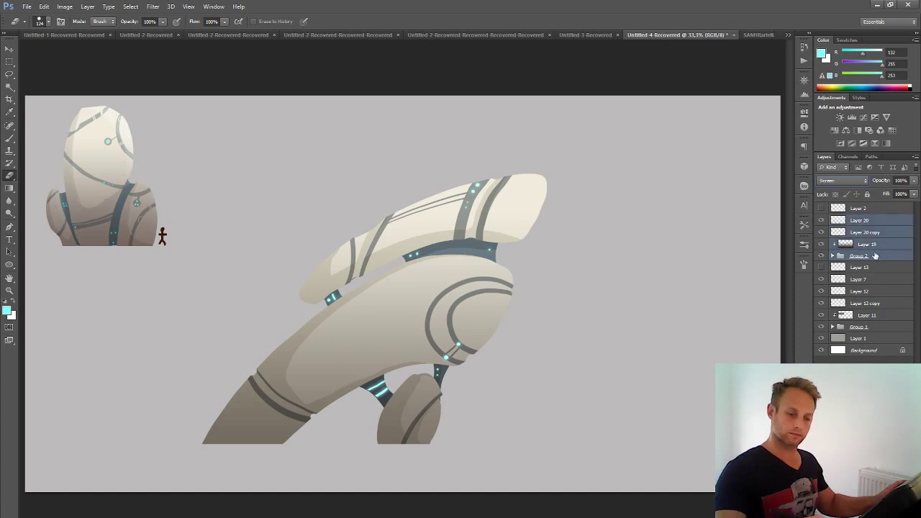
key("ctrl+g")
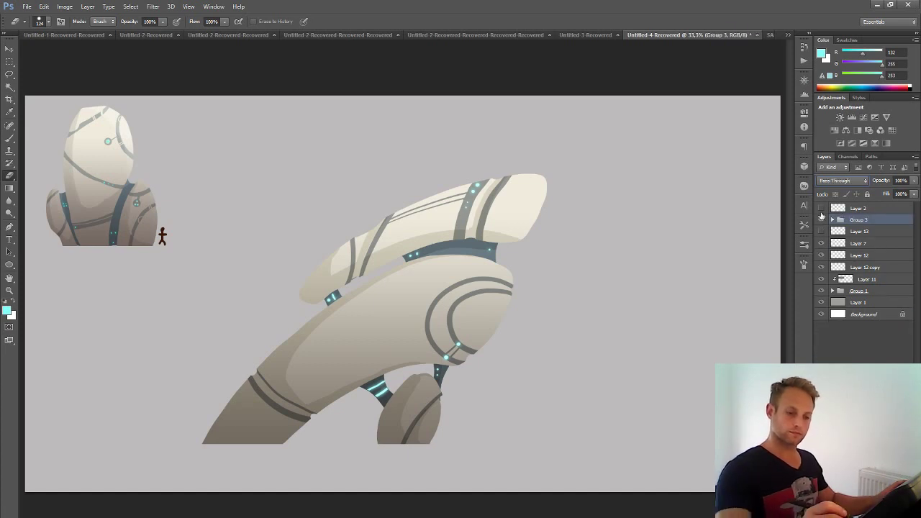
left_click(821, 219)
left_click(820, 220)
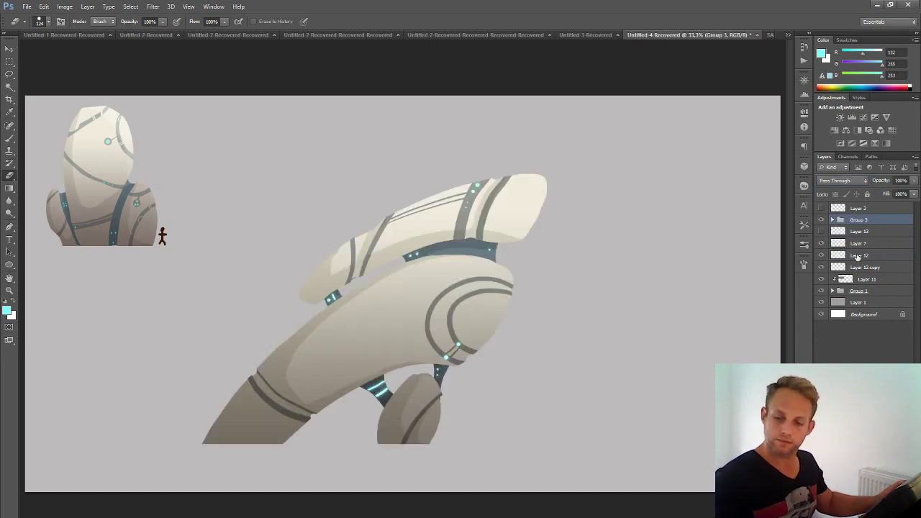
- Scale the building group to about half its size and place it beside the reference building on the same ground line
key("ctrl+t")
left_click_drag(780, 156, 586, 206)
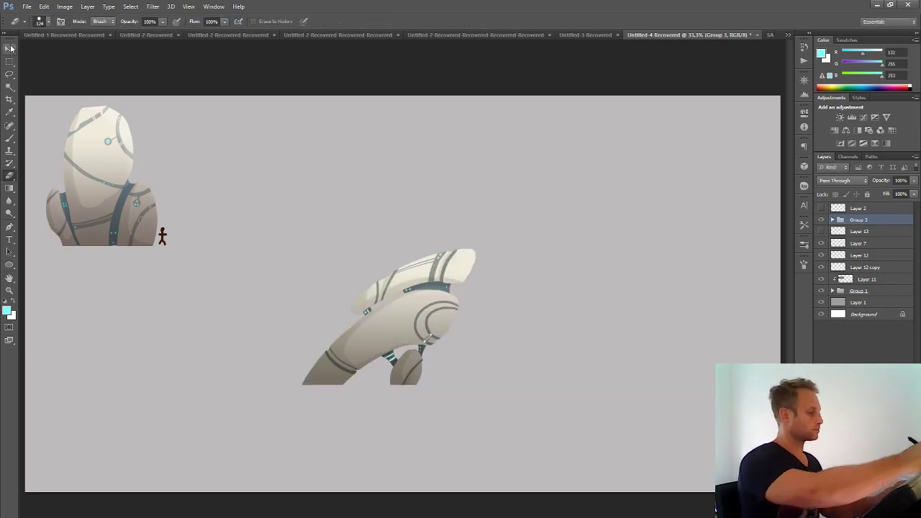
left_click_drag(424, 311, 313, 210)
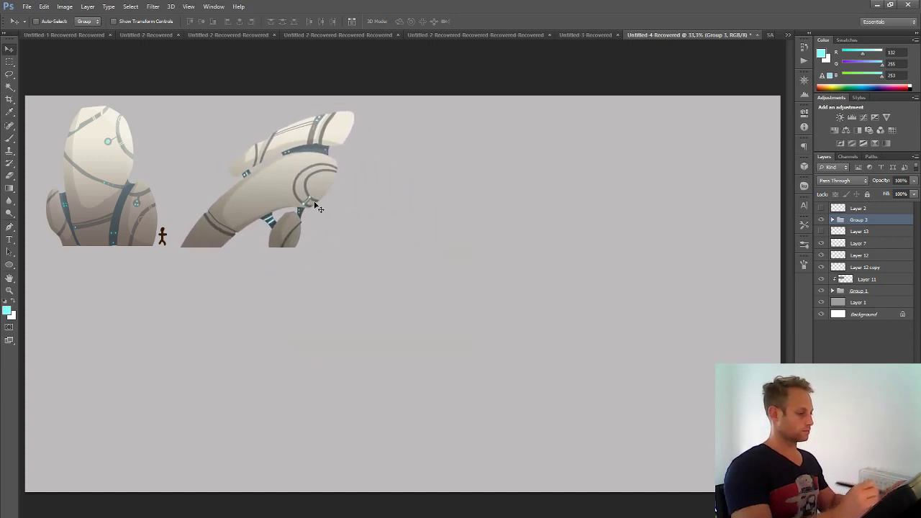
key("ctrl+minus")
key("ctrl+minus")
key("ctrl+minus")
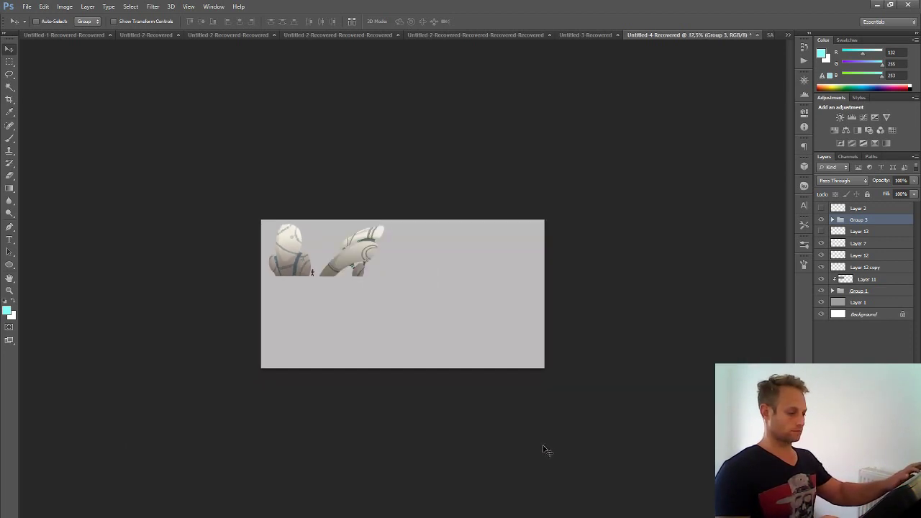
key("ctrl+plus")
key("ctrl+plus")
key("ctrl+plus")
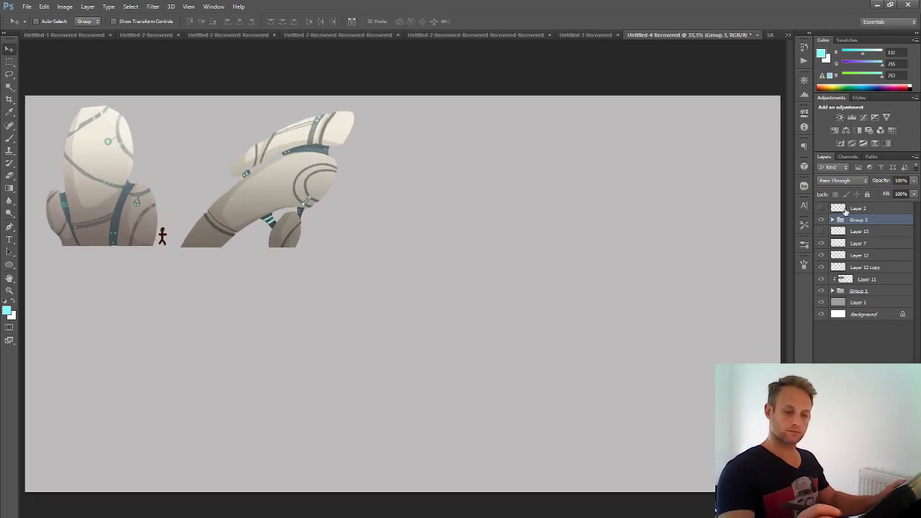
- Check the reference building's gradient by switching Layer 11 off and on, and select that layer
left_click(822, 279)
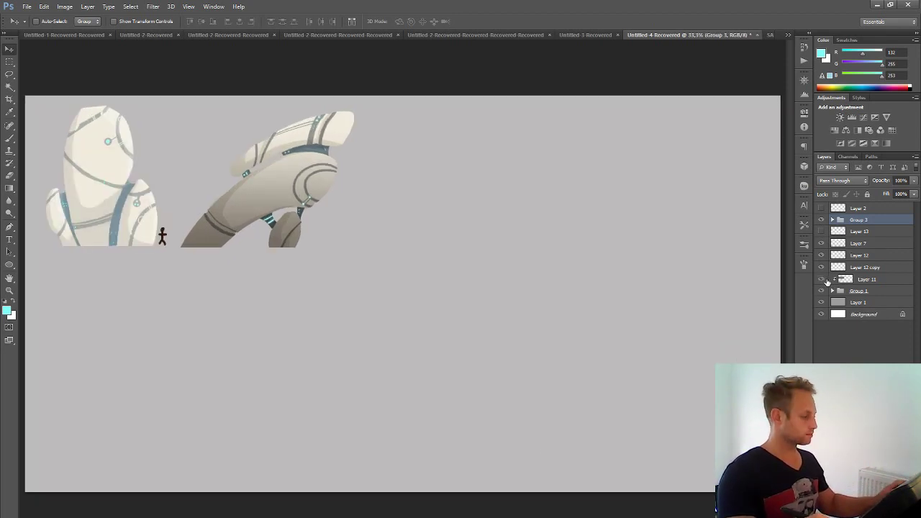
left_click(822, 280)
left_click(861, 280)
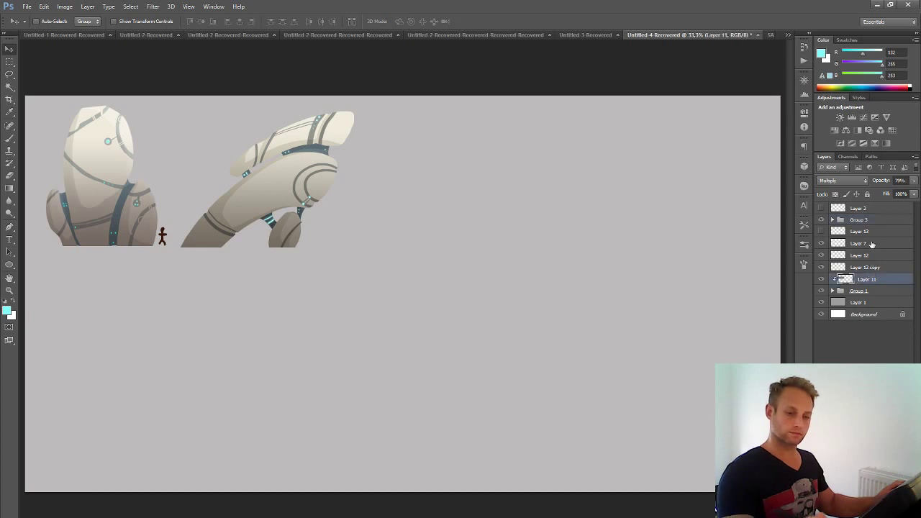
- Expand Group 1 and examine how the reference building is layered by switching Layer 8, the base shape and Layer 10 off and on
left_click(833, 291)
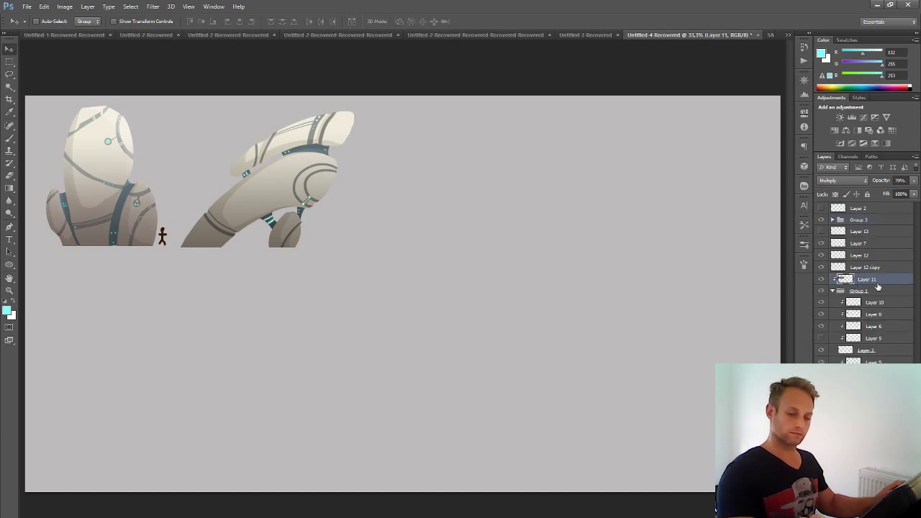
left_click(824, 315)
left_click(825, 316)
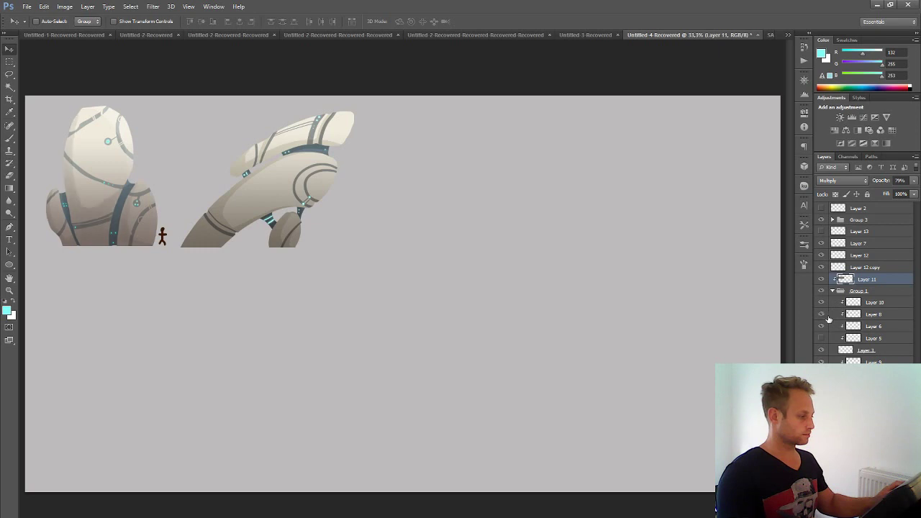
left_click(824, 352)
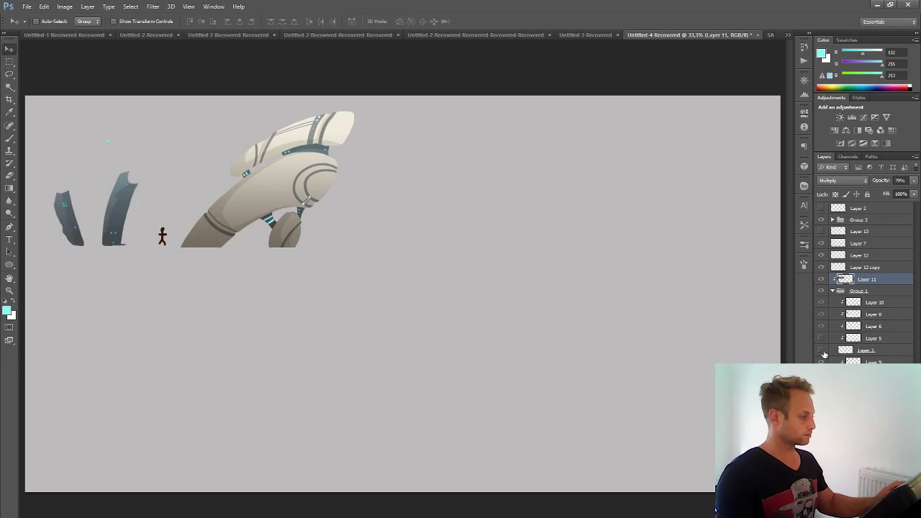
left_click(825, 352)
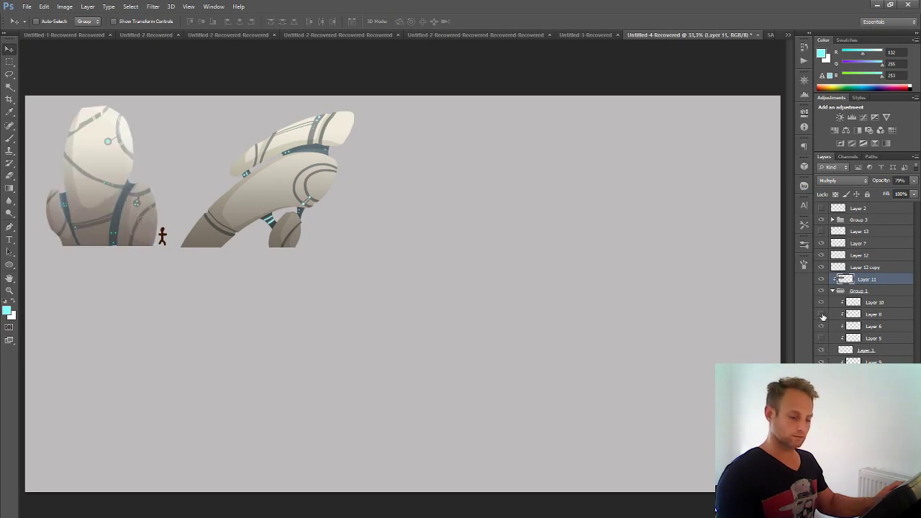
left_click(823, 315)
left_click(824, 303)
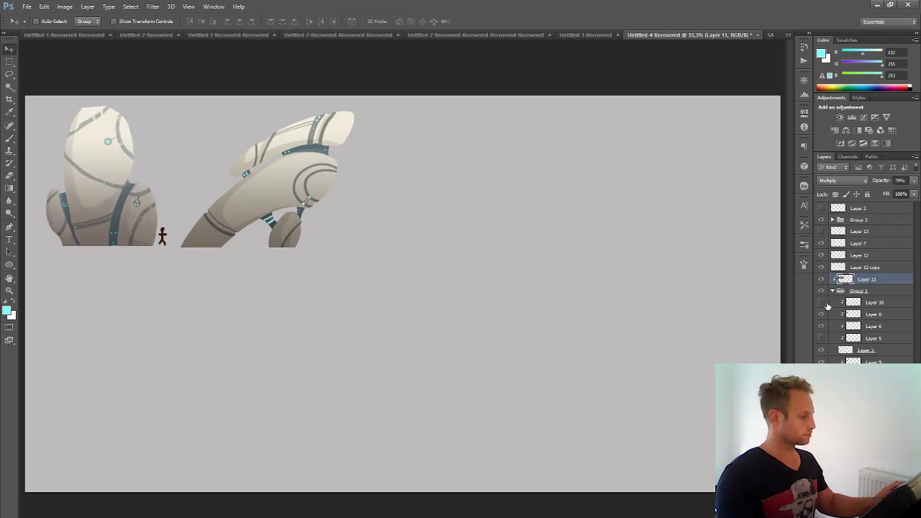
left_click(824, 304)
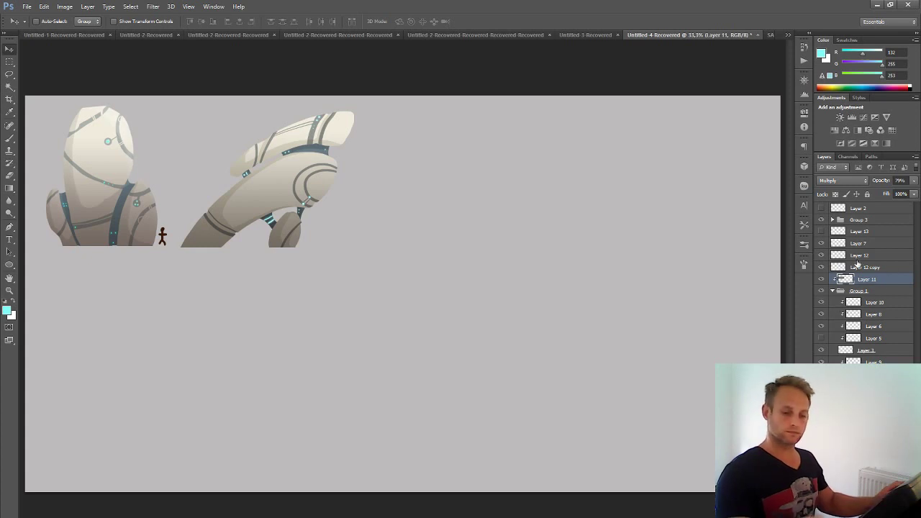
- Collapse Group 1 and put it together with Layer 11 in a new group
left_click(832, 291)
left_click(871, 290, "shift")
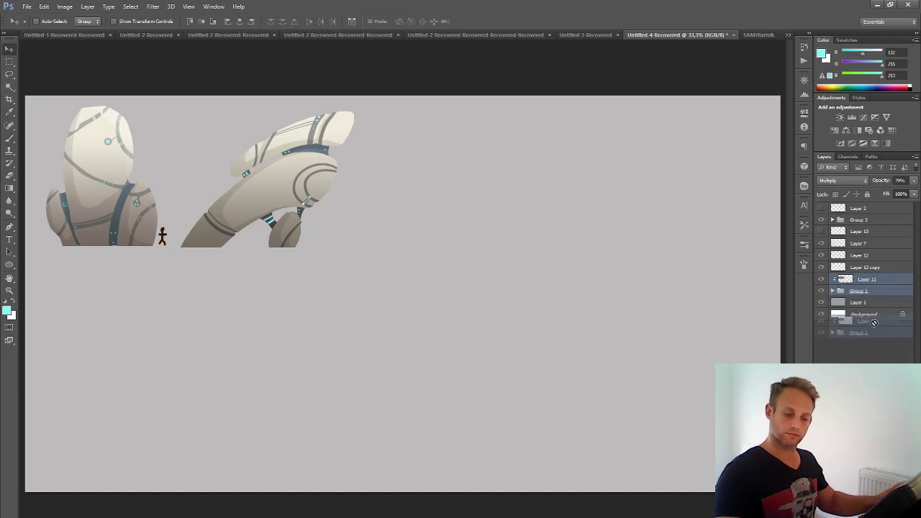
key("ctrl+g")
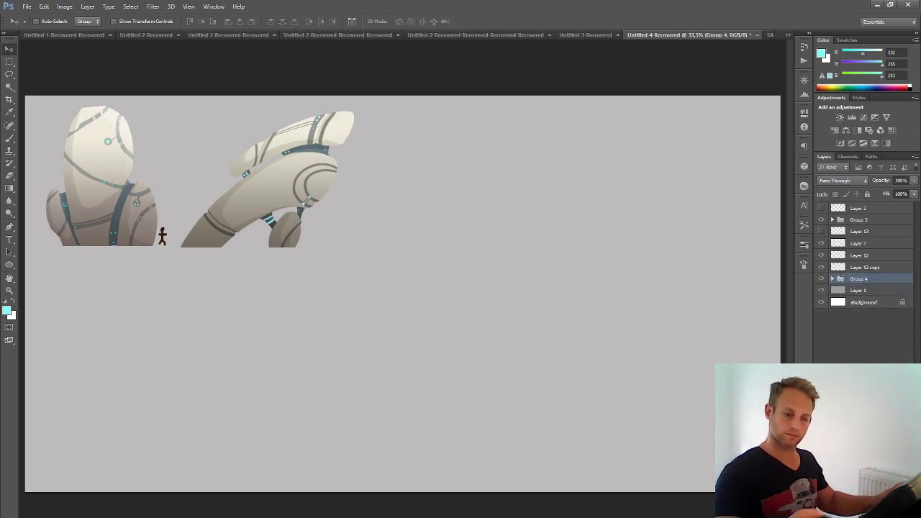
- Check what the layers around Group 4 contain by toggling visibility, and move Layer 12 and Layer 12 copy into Group 4
left_click(821, 278)
left_click(820, 279)
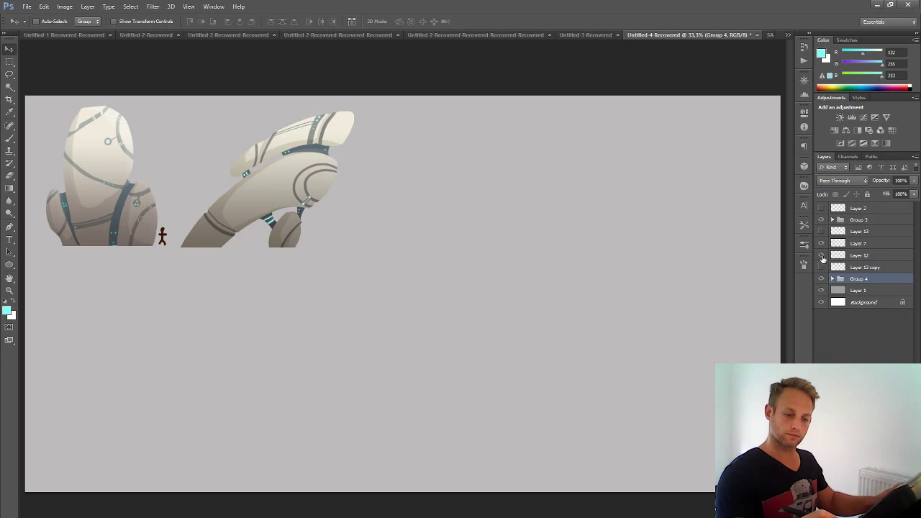
left_click(821, 243)
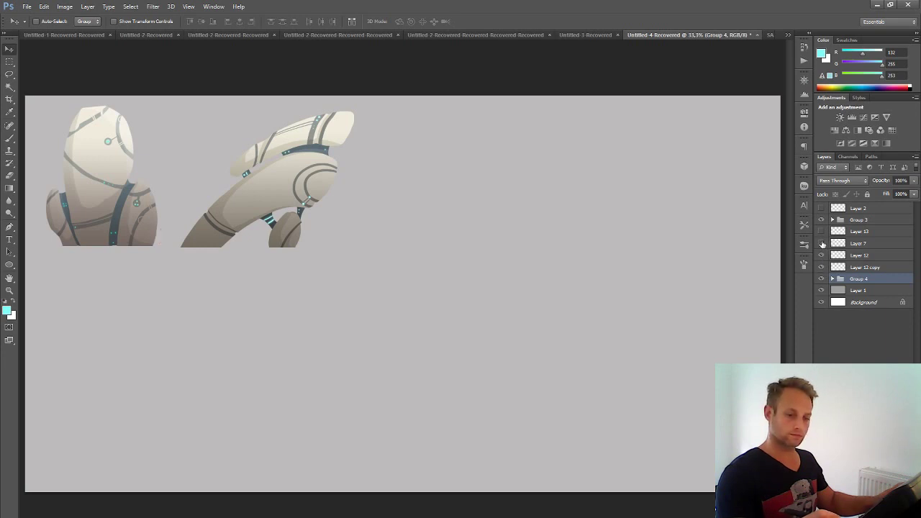
left_click(821, 244)
left_click(855, 255)
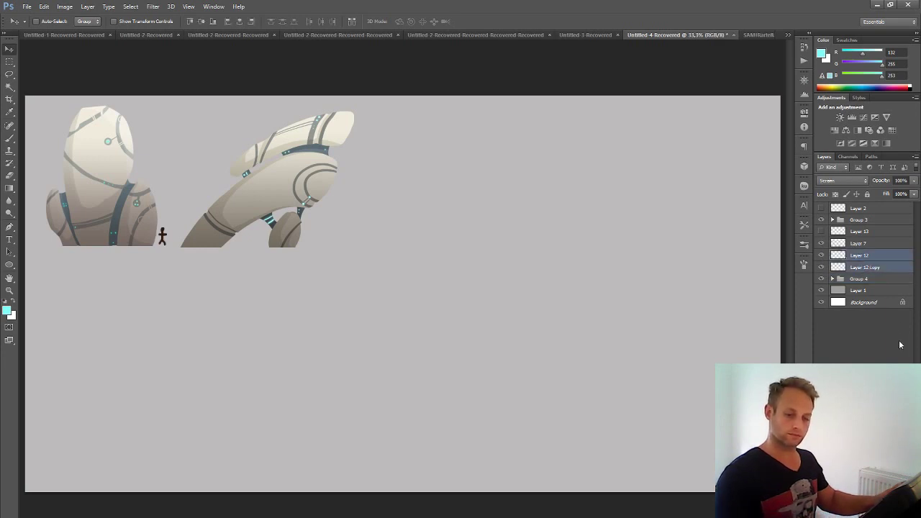
left_click(866, 267, "shift")
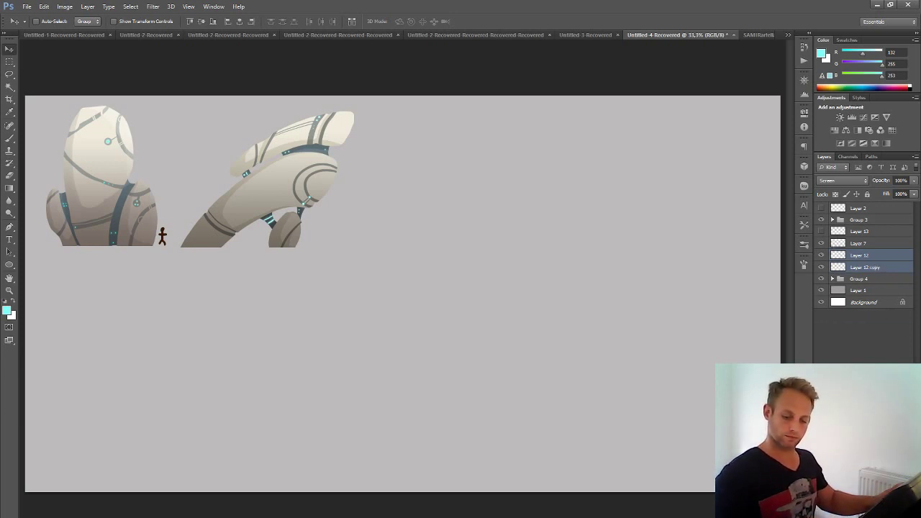
key("Delete")
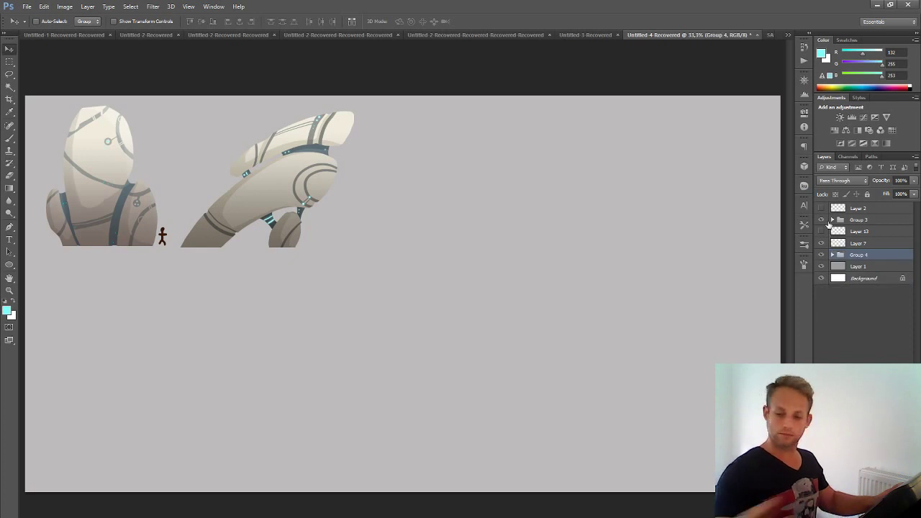
key("ctrl+z")
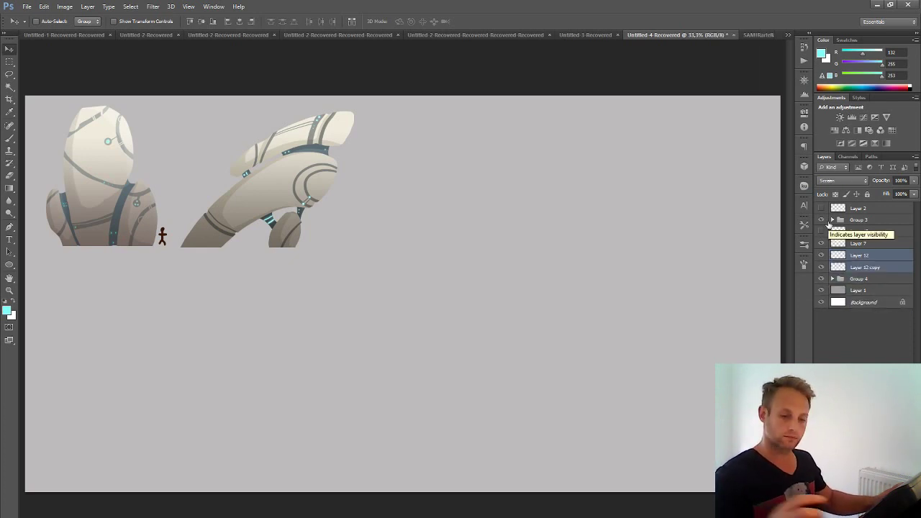
key("Delete")
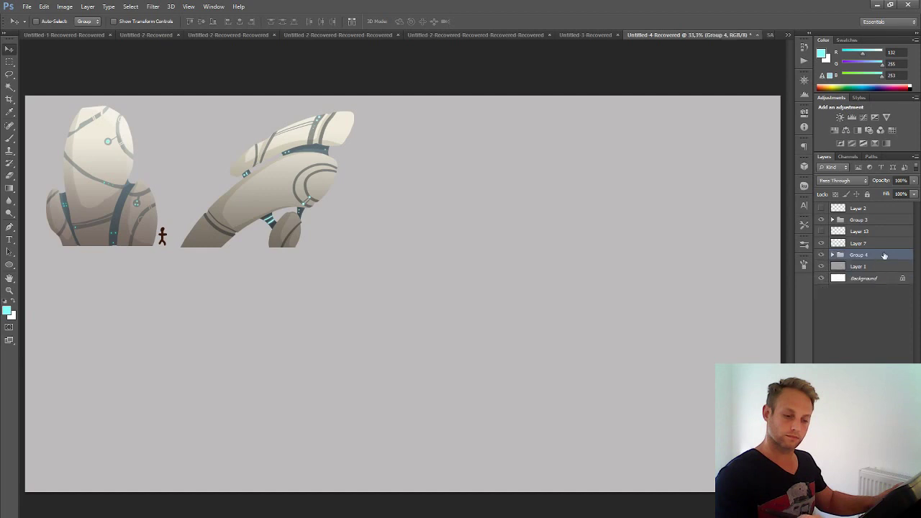
- Move Layer 12 and Layer 12 copy to the top of Group 4, above Layer 11, and collapse the group
left_click(833, 255)
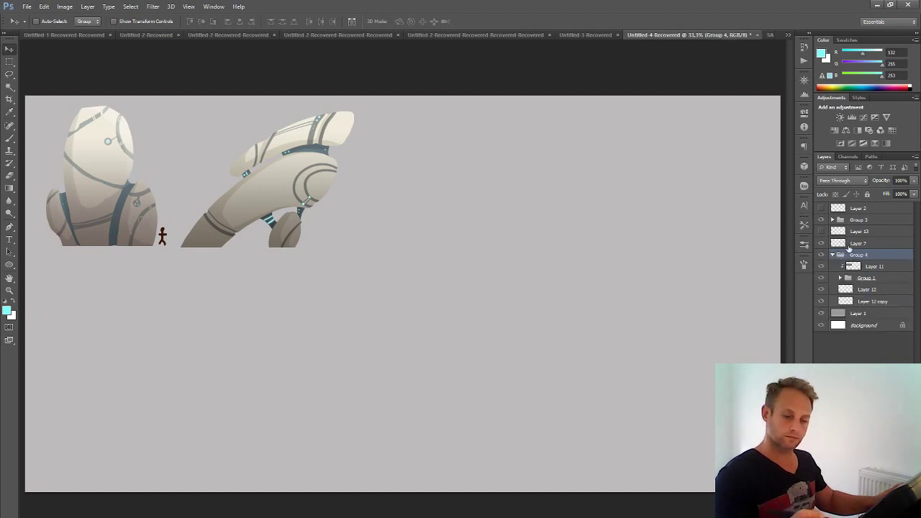
left_click(870, 301)
left_click(868, 289, "shift")
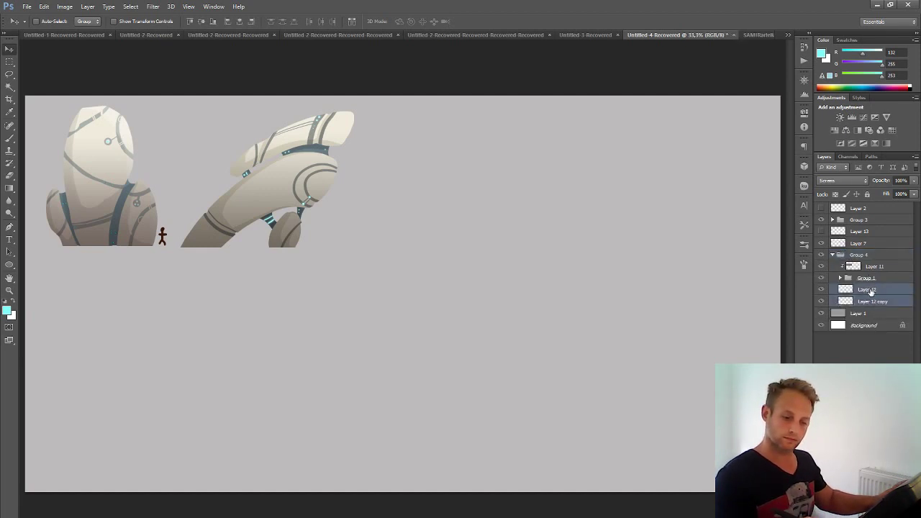
left_click_drag(868, 289, 879, 256)
left_click(834, 256)
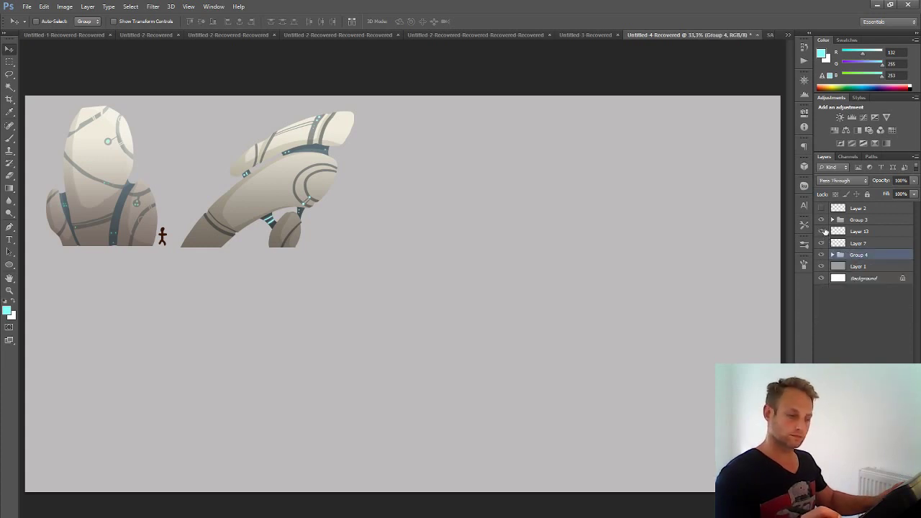
- Show the old sketch layers, Layer 13 and Layer 2, and delete both of them
left_click(822, 231)
left_click(853, 231)
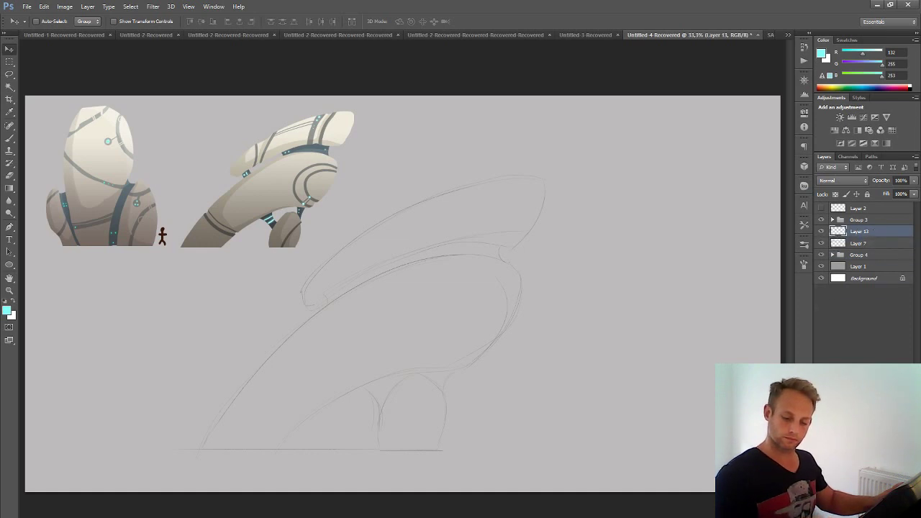
key("Delete")
left_click(821, 207)
left_click(821, 208)
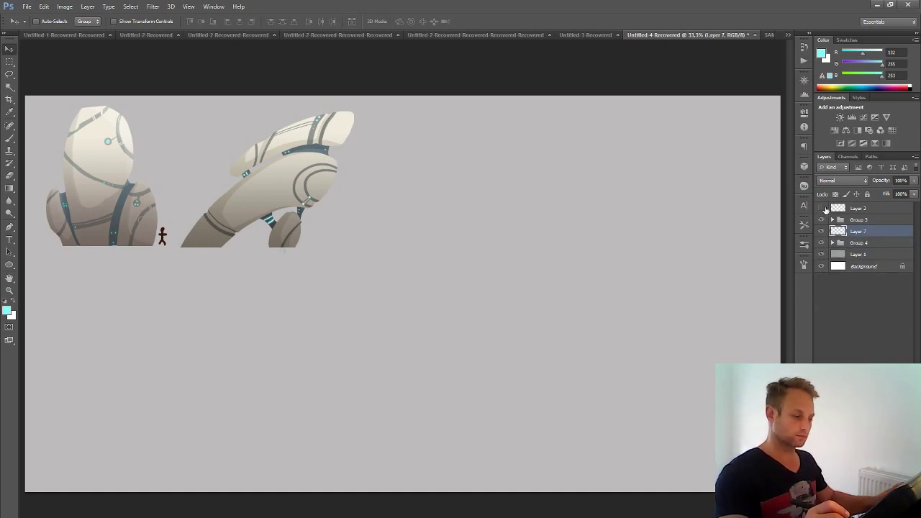
left_click(822, 208)
left_click(867, 208)
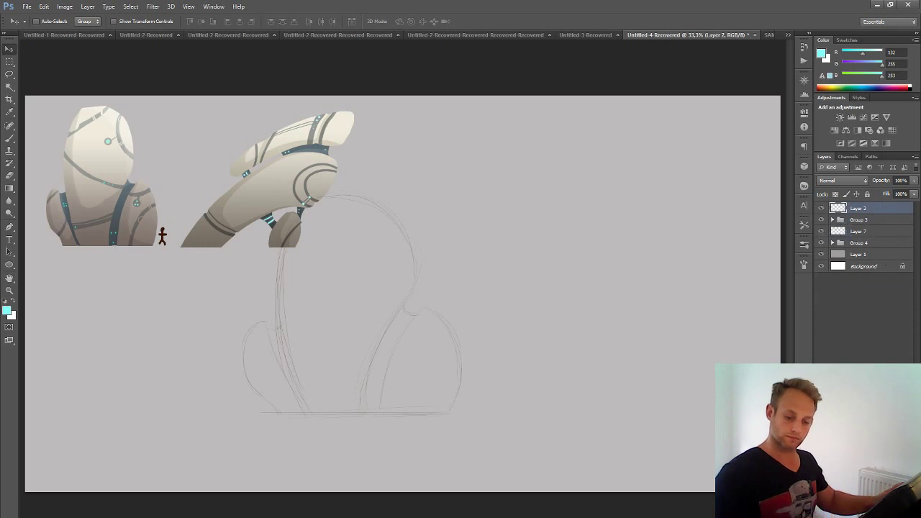
key("Delete")
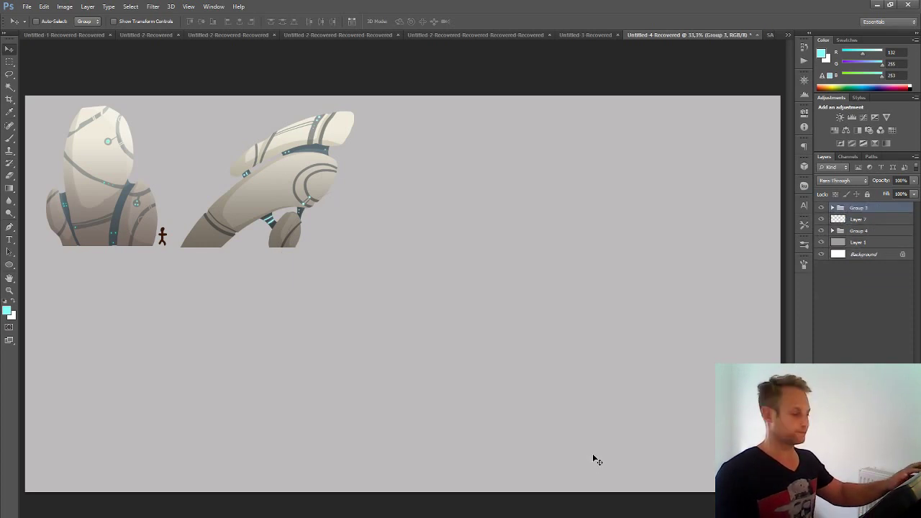
- Hide Group 3 and Group 4, leaving the scale figure shown, and add a new empty layer on top
key("ctrl+minus")
key("ctrl+minus")
key("ctrl+plus")
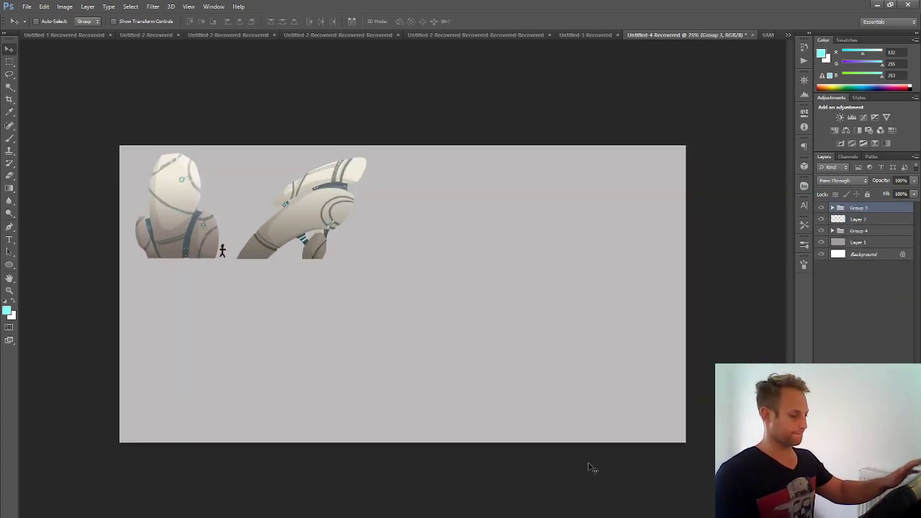
key("ctrl+plus")
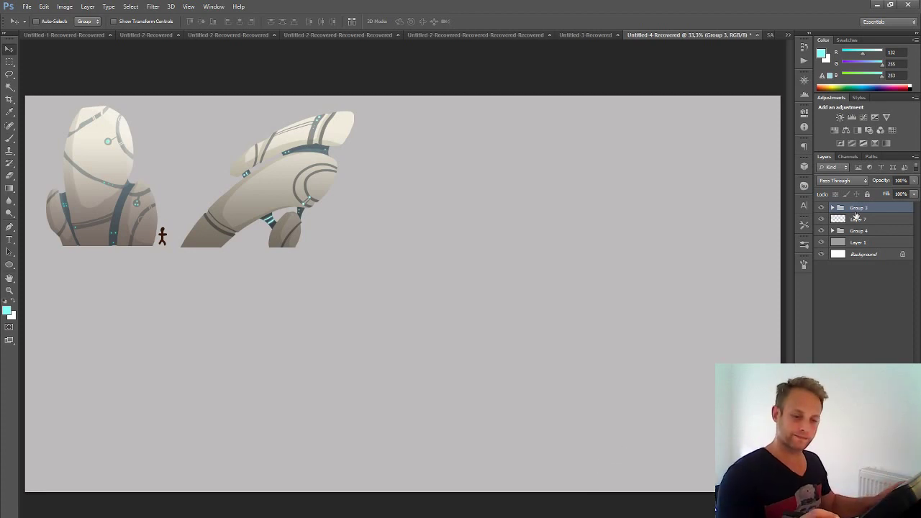
left_click(821, 230)
left_click(821, 208)
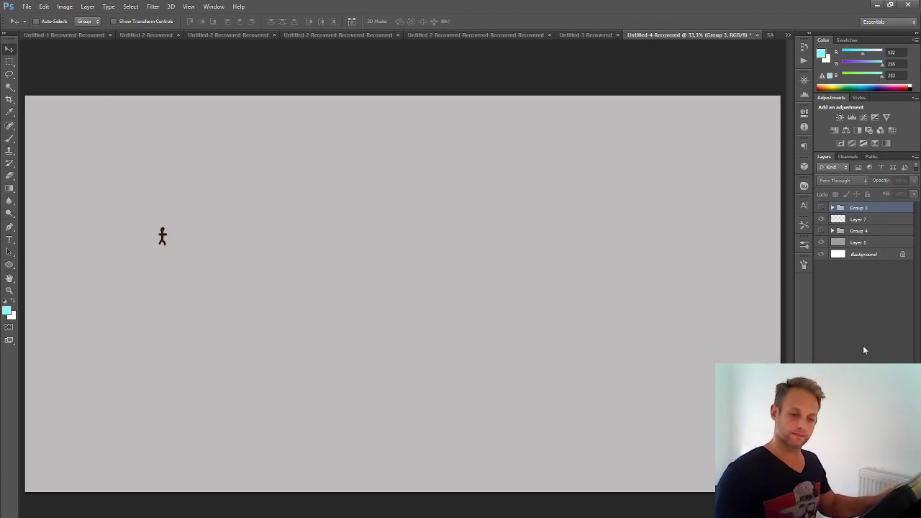
key("ctrl+shift+alt+n")
- Set the brush's foreground colour to a dark brown, RGB 58, 30, 5
key("b")
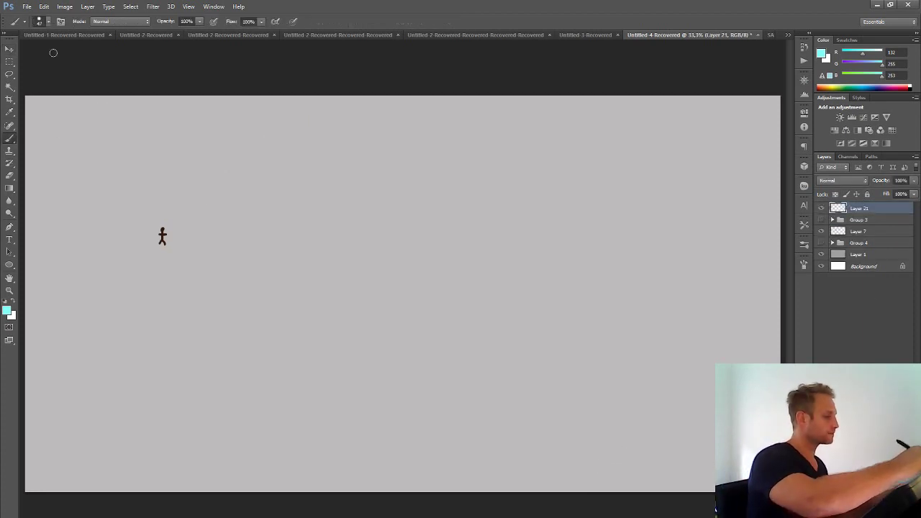
left_click(9, 310)
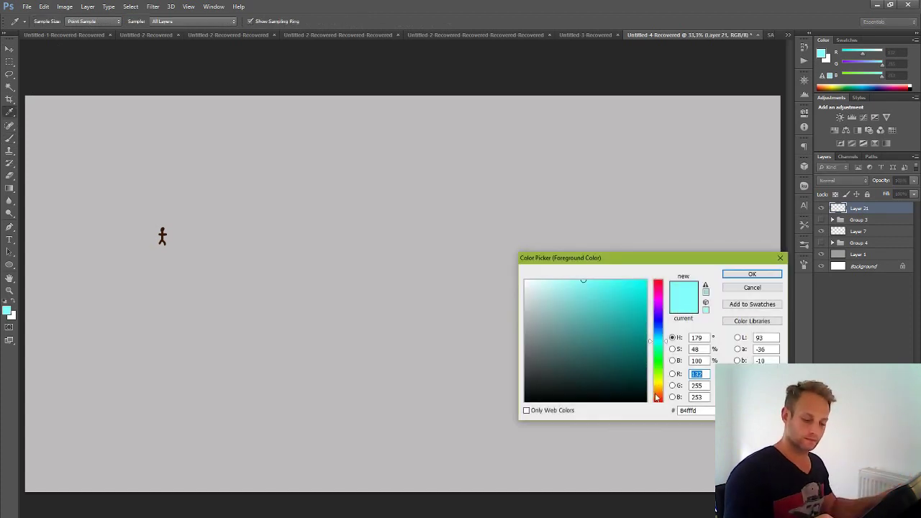
left_click(162, 237)
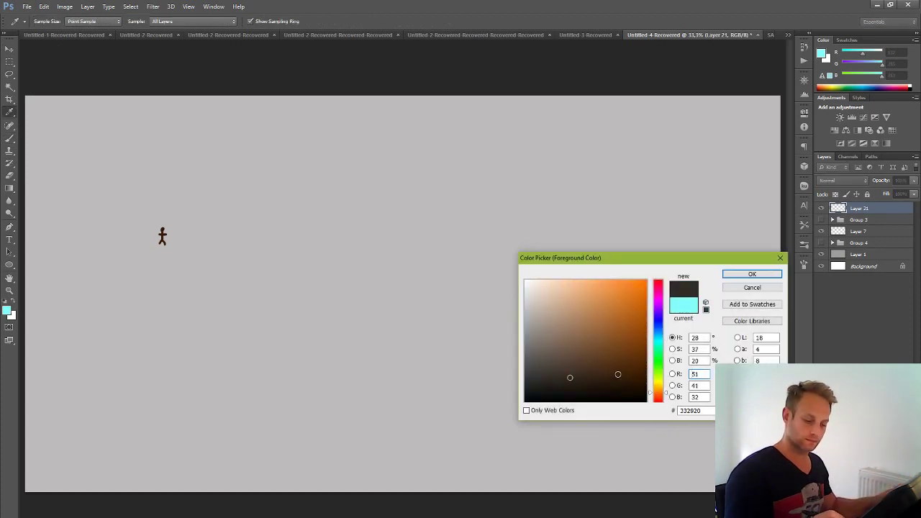
key("Return")
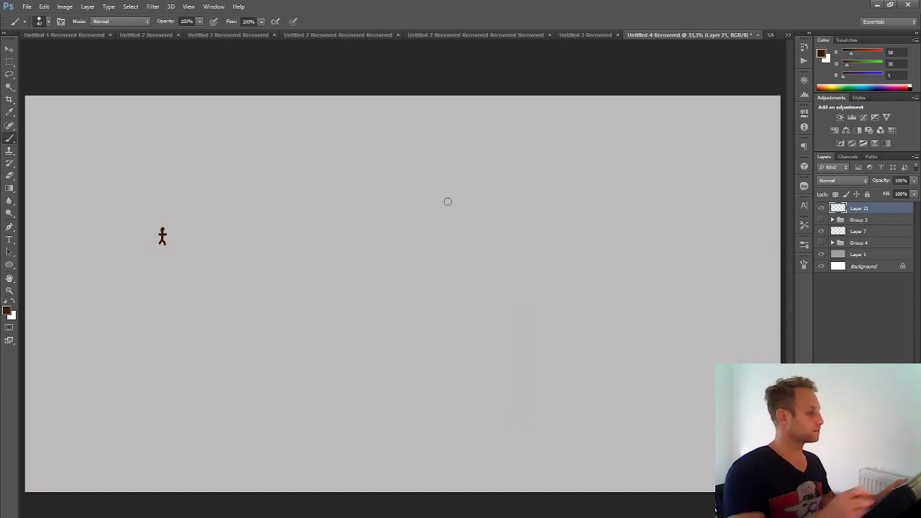
- Choose the 3 px brush preset for sketching
left_click(48, 22)
scroll(108, 101, "down", 1)
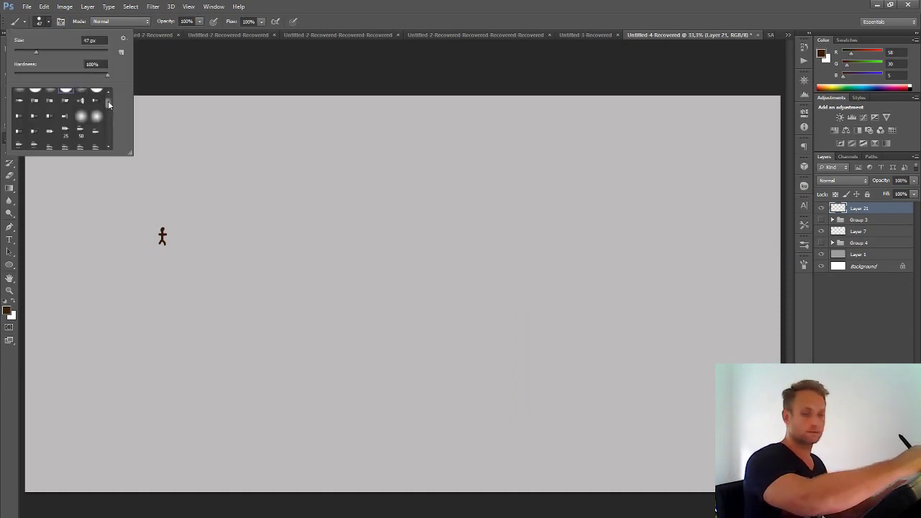
scroll(108, 100, "up", 1)
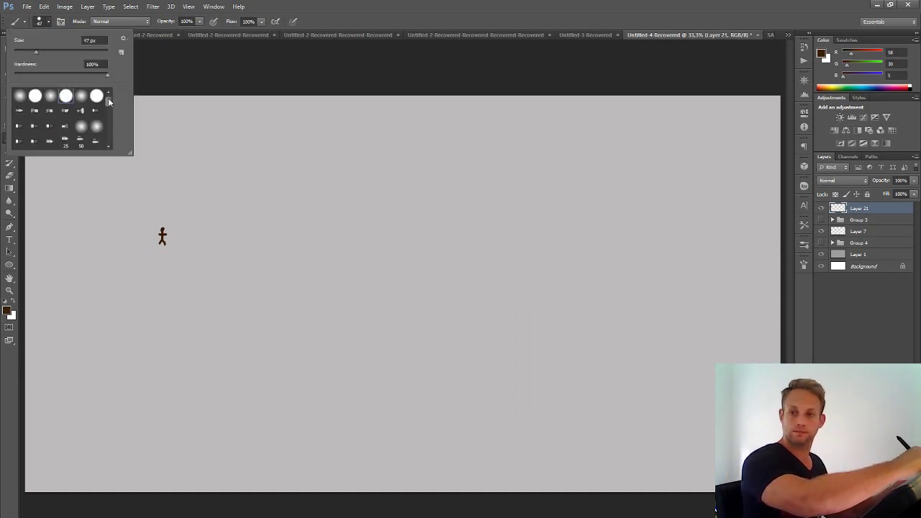
left_click_drag(110, 107, 110, 132)
left_click(35, 128)
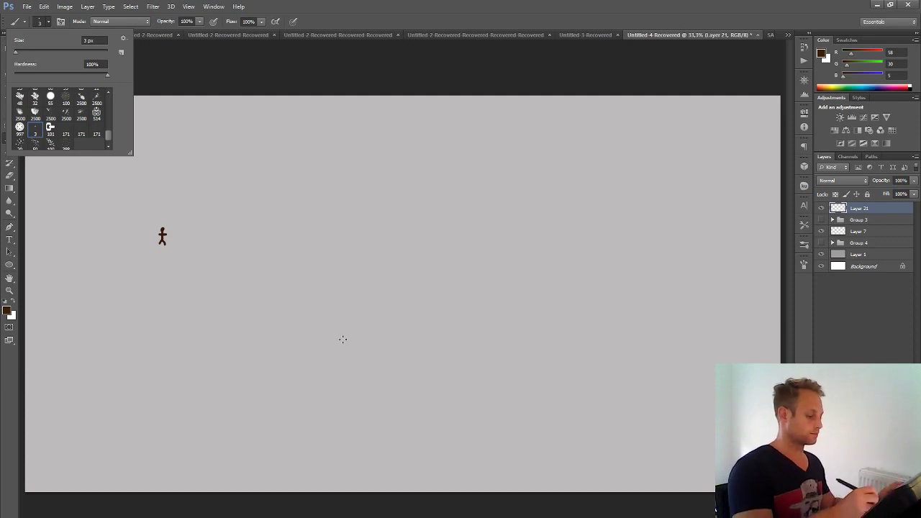
- Sketch a new building silhouette from two tall tapering petal shapes and a low rounded base beside the scale figure
left_click(271, 146)
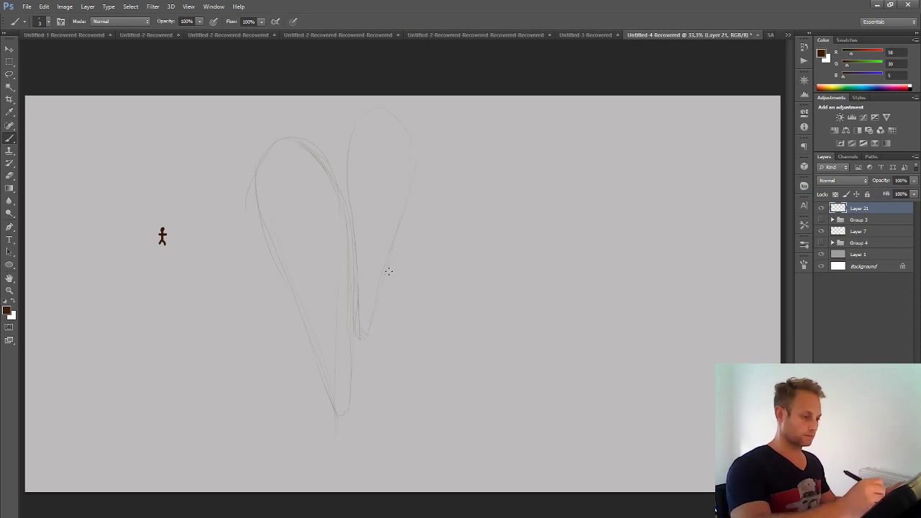
key("ctrl+minus")
key("ctrl+minus")
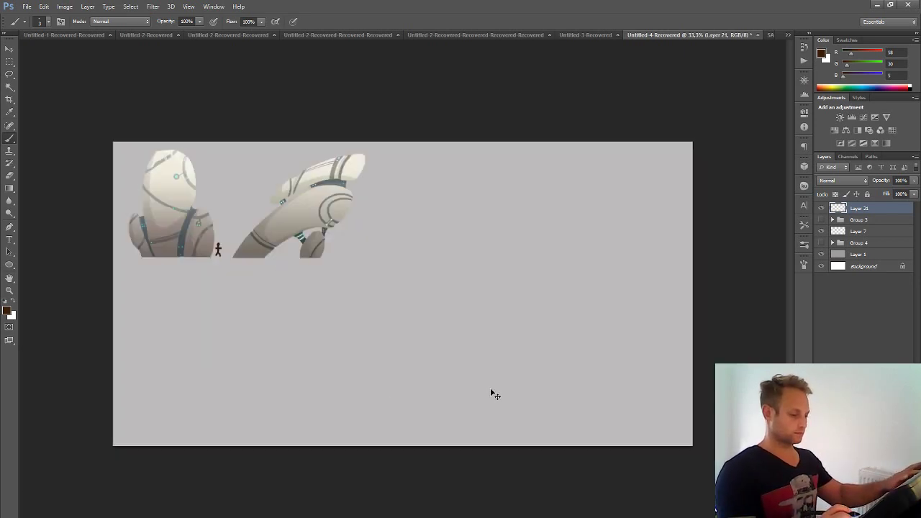
key("ctrl+plus")
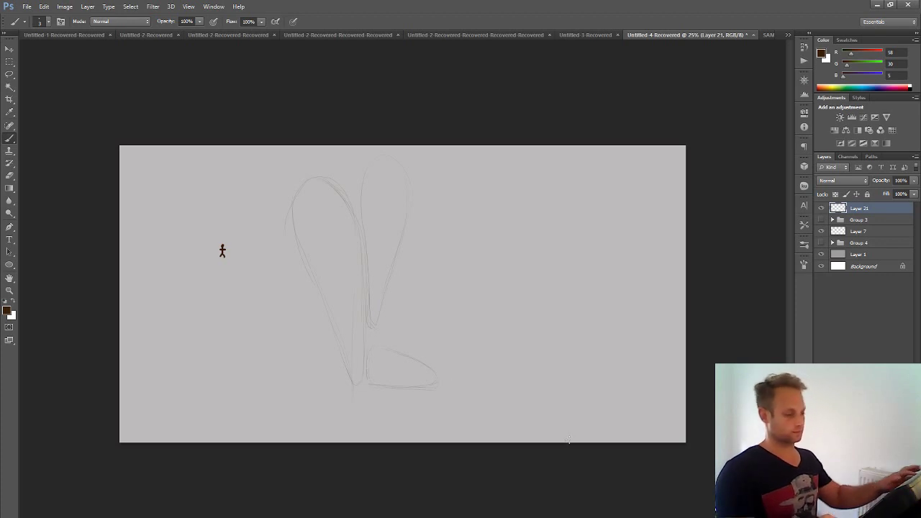
key("ctrl+minus")
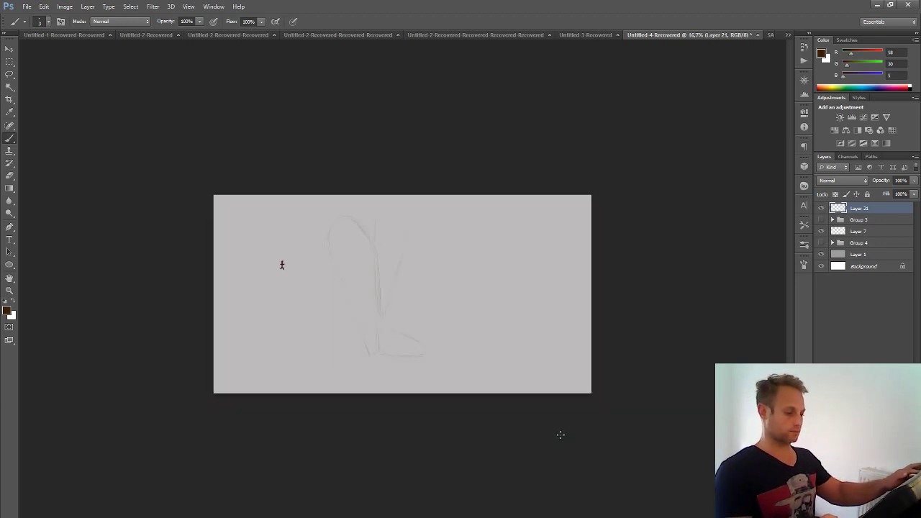
key("ctrl+plus")
key("ctrl+plus")
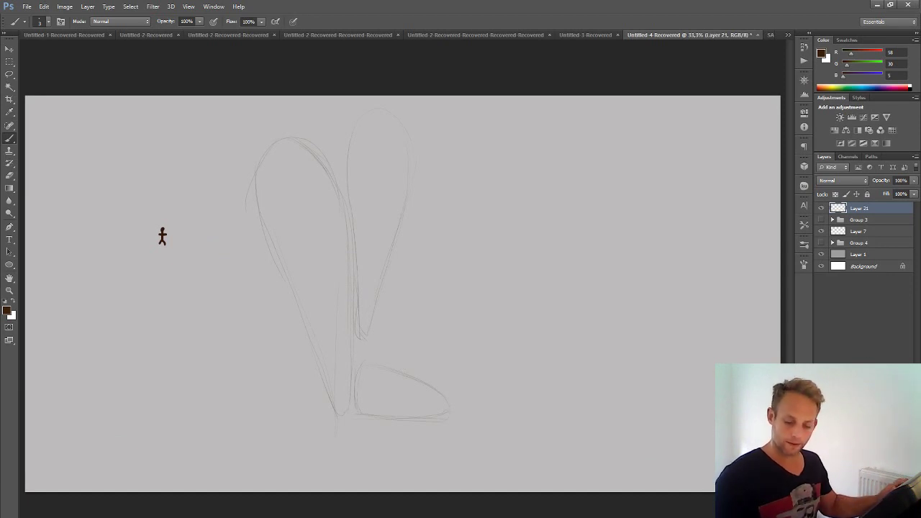
- Add a new layer above the sketch and trace the larger front petal shape with the Lasso
left_click(894, 358)
left_click(821, 220)
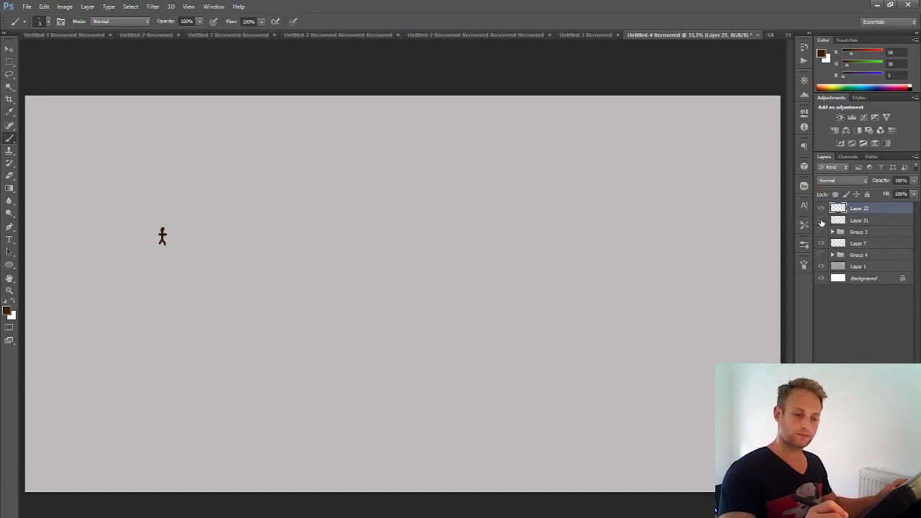
left_click(821, 221)
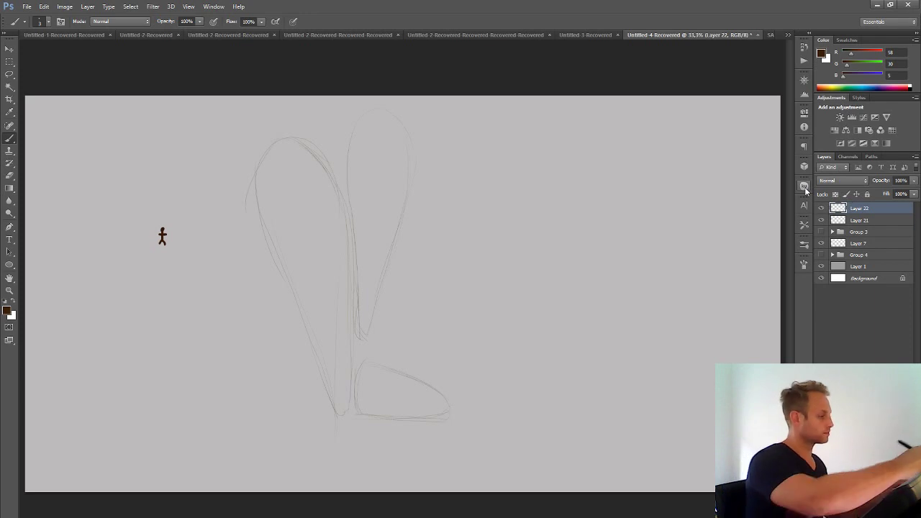
key("l")
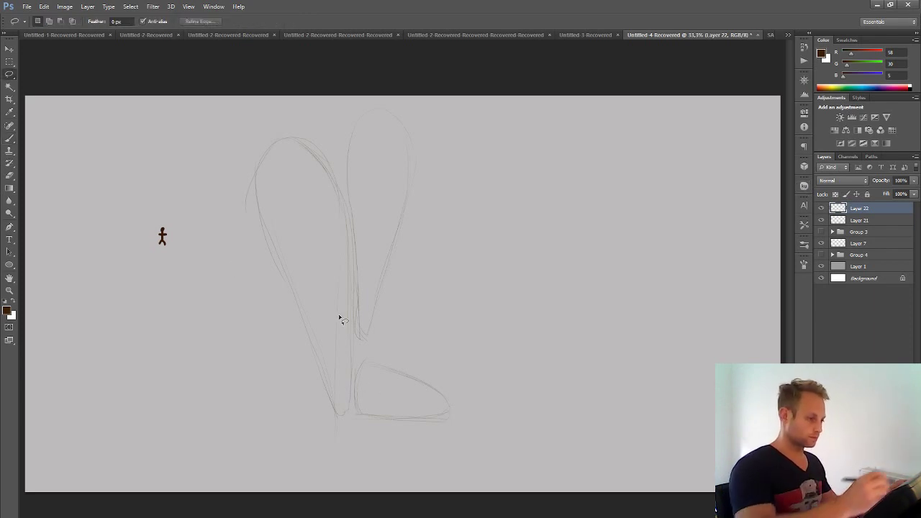
mouse_move(286, 137)
left_mouse_down()
mouse_move(257, 187)
mouse_move(311, 358)
mouse_move(340, 412)
mouse_move(355, 308)
mouse_move(349, 226)
mouse_move(333, 183)
mouse_move(288, 133)
left_mouse_up()
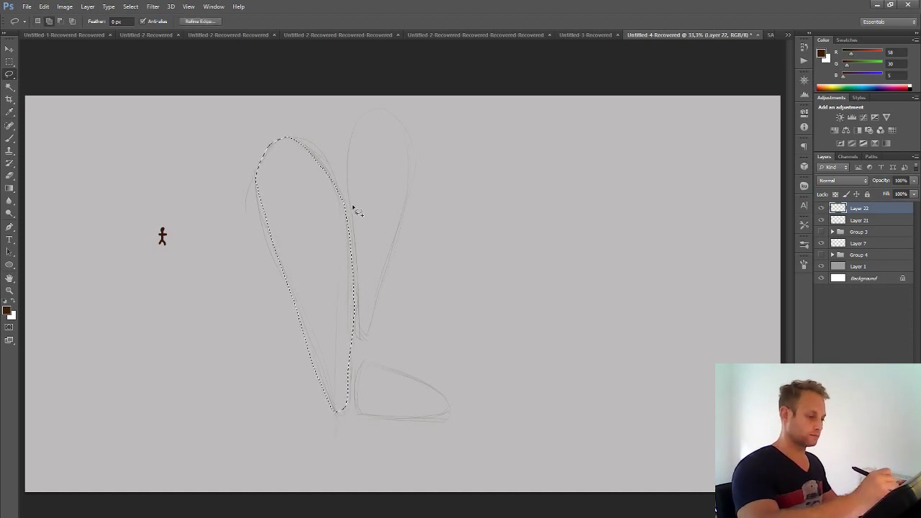
- Add the rear petal shape and the low rounded base to the Lasso selection by tracing their sketched outlines
mouse_move(348, 191)
left_mouse_down()
mouse_move(352, 143)
mouse_move(375, 104)
mouse_move(386, 108)
mouse_move(413, 155)
mouse_move(404, 215)
mouse_move(363, 331)
mouse_move(349, 188)
left_mouse_up()
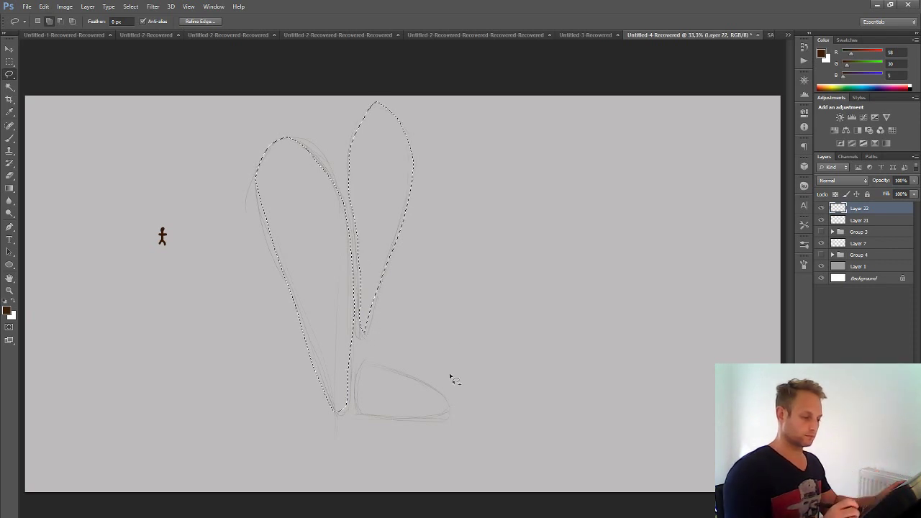
mouse_move(361, 362)
left_mouse_down()
mouse_move(366, 416)
mouse_move(446, 424)
mouse_move(444, 403)
mouse_move(362, 361)
left_mouse_up()
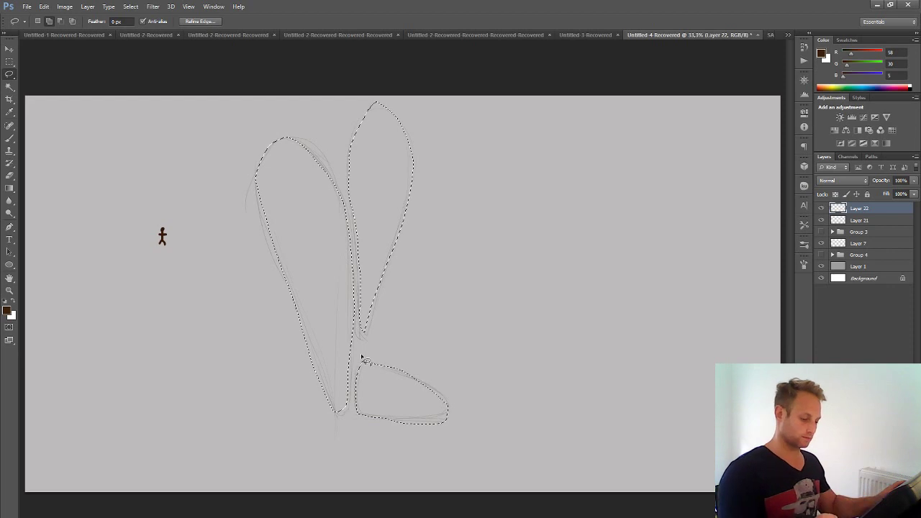
- Show the finished building in Group 3 and sample its light cream, RGB 240, 236, 222, for the Paint Bucket
left_click_drag(9, 187, 58, 192)
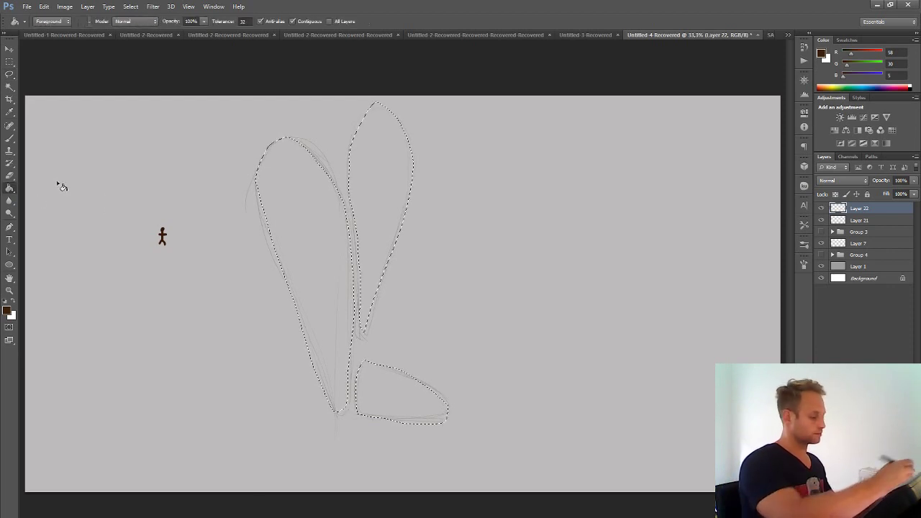
left_click(820, 232)
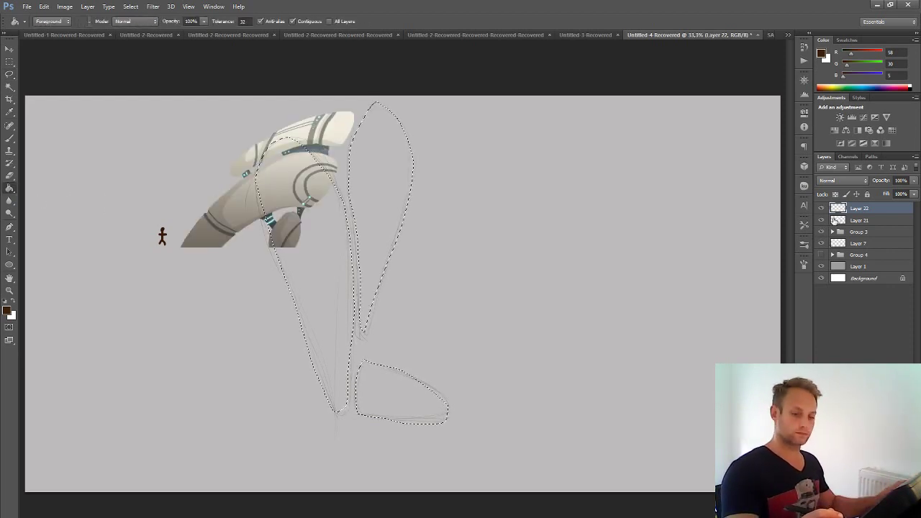
left_click(9, 48)
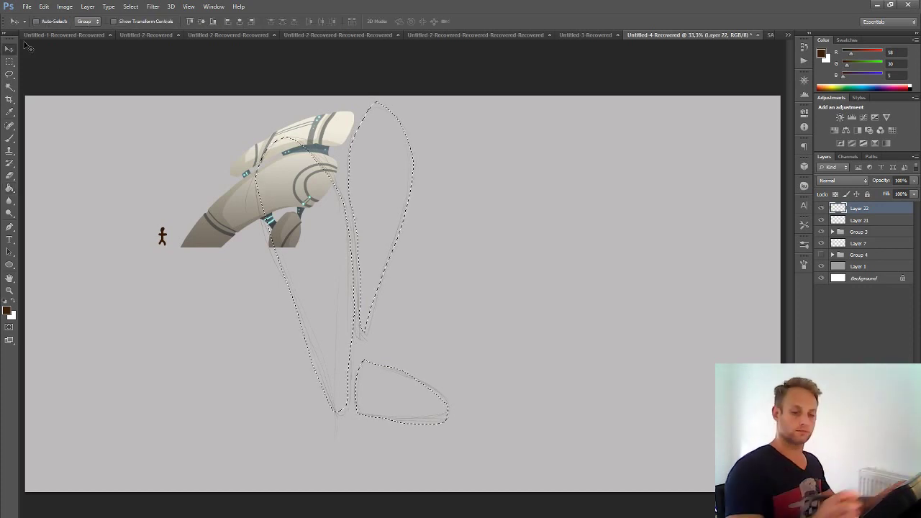
left_click(867, 232)
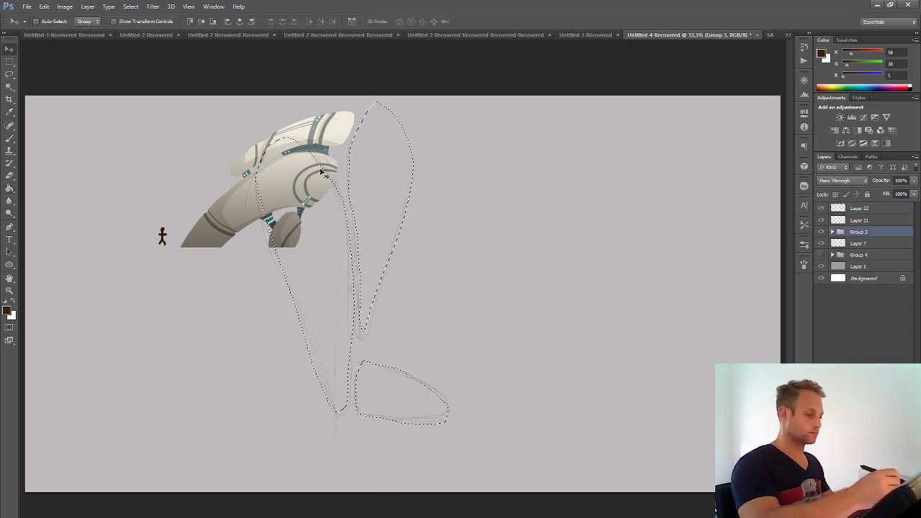
left_click(820, 232)
left_click(821, 232)
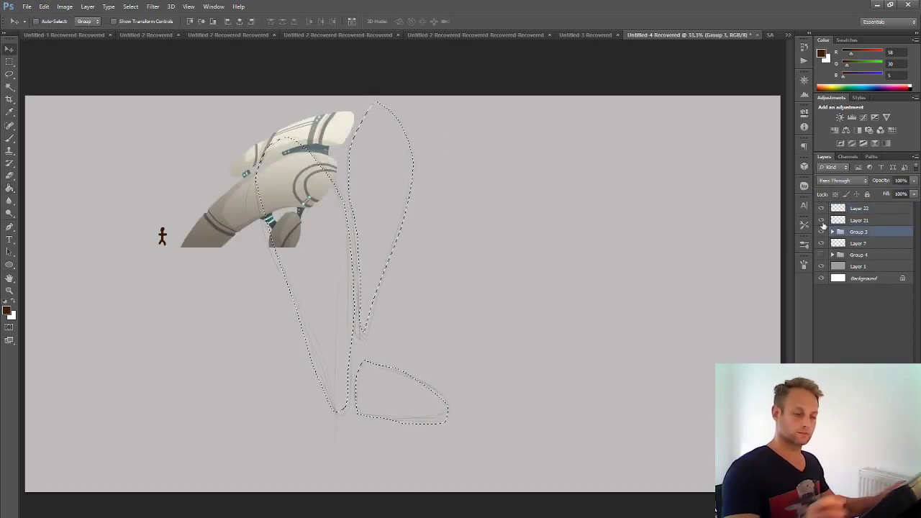
left_click(9, 188)
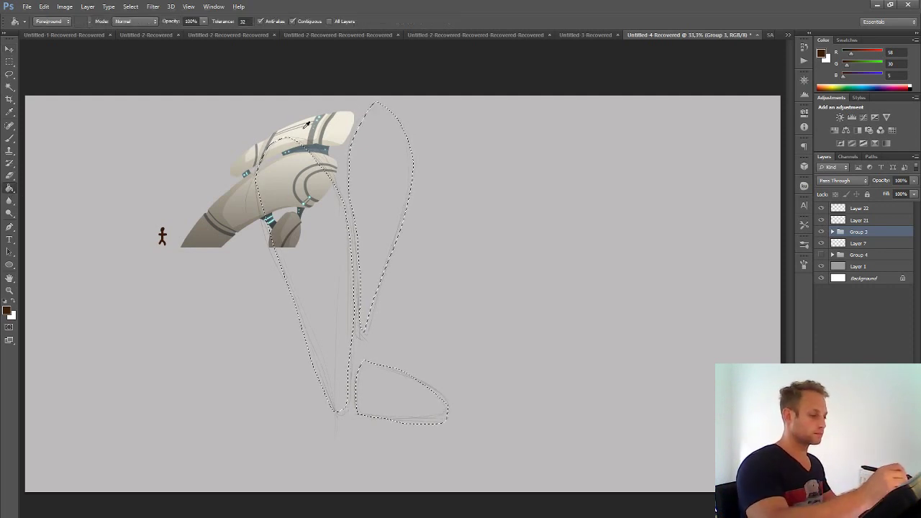
left_click(316, 145, "alt")
- Fill the three selected building shapes on Layer 22 with the cream colour and deselect them
left_click(858, 210)
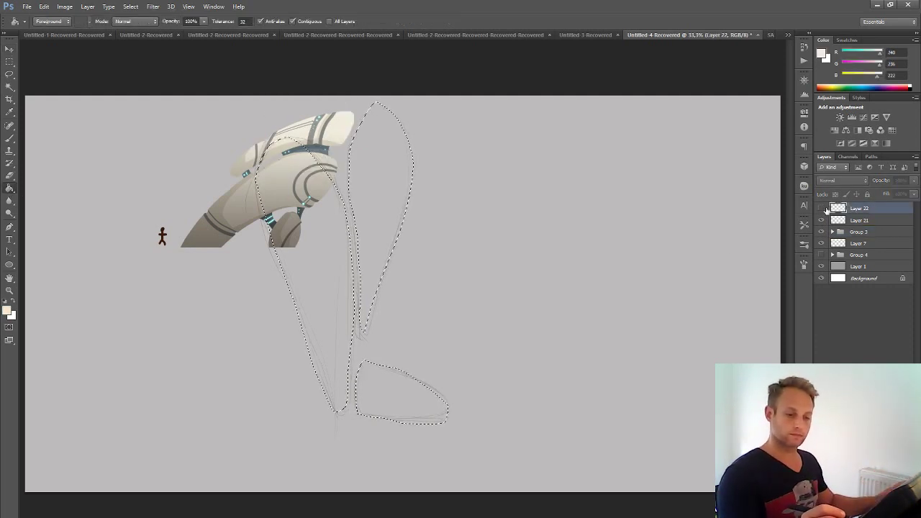
left_click(382, 284)
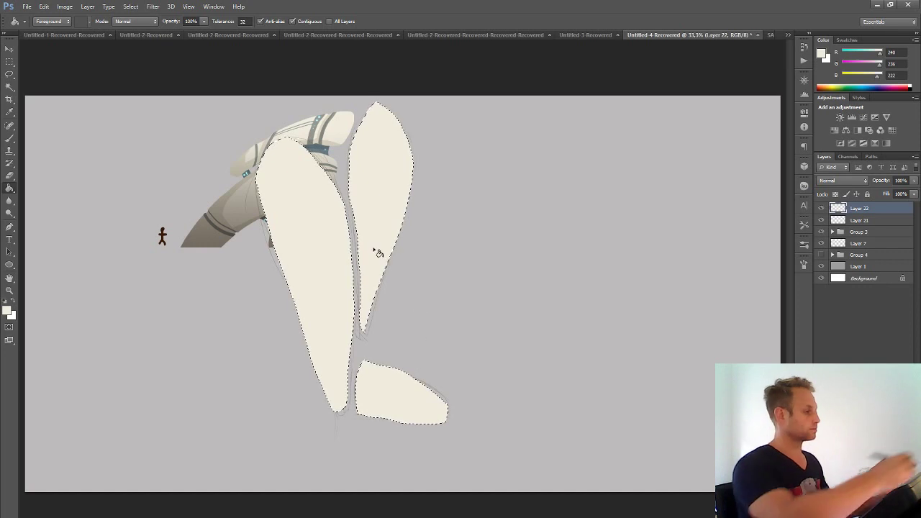
left_click(130, 6)
left_click(139, 26)
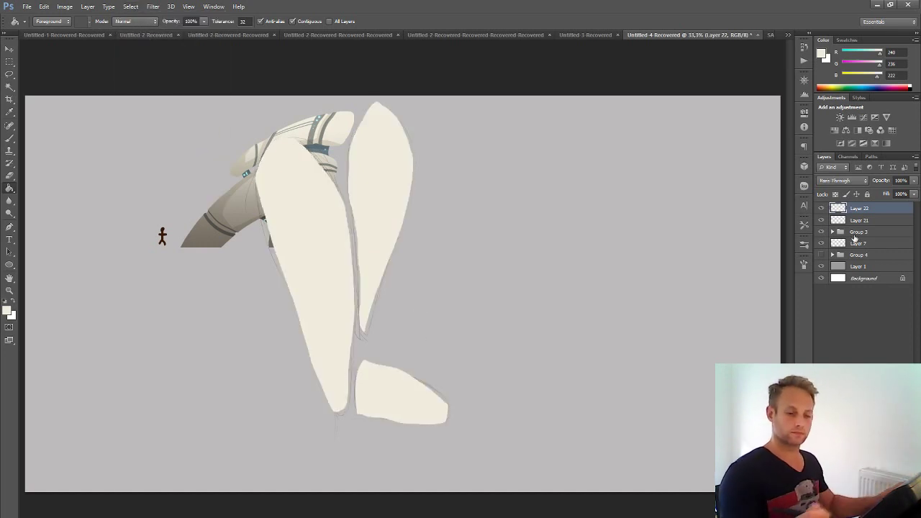
- Move the Group 3 building clear of the new shapes, close to the canvas's left edge
left_click(856, 232)
left_click(10, 48)
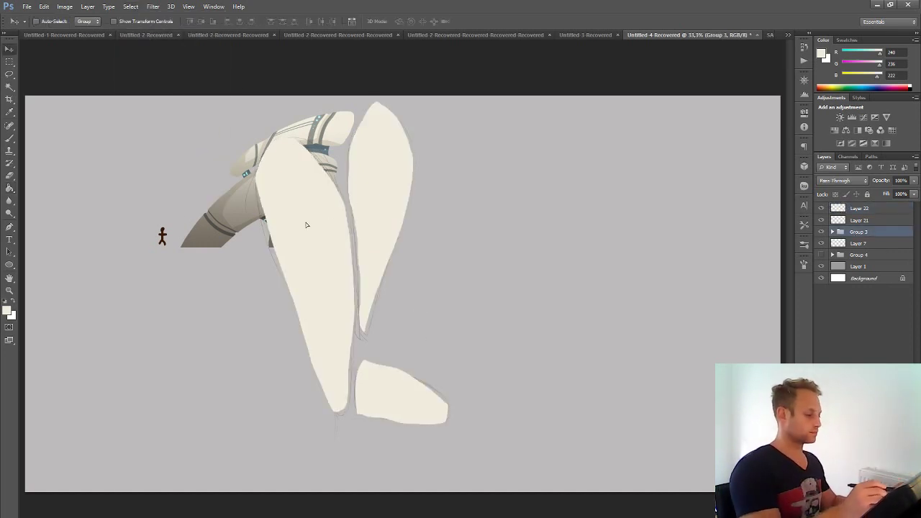
left_click_drag(343, 233, 123, 354)
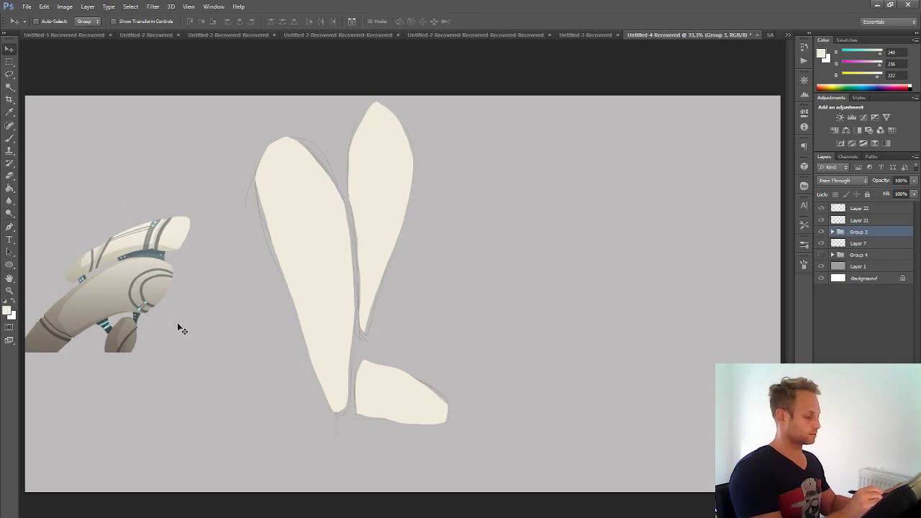
left_click_drag(137, 299, 149, 301)
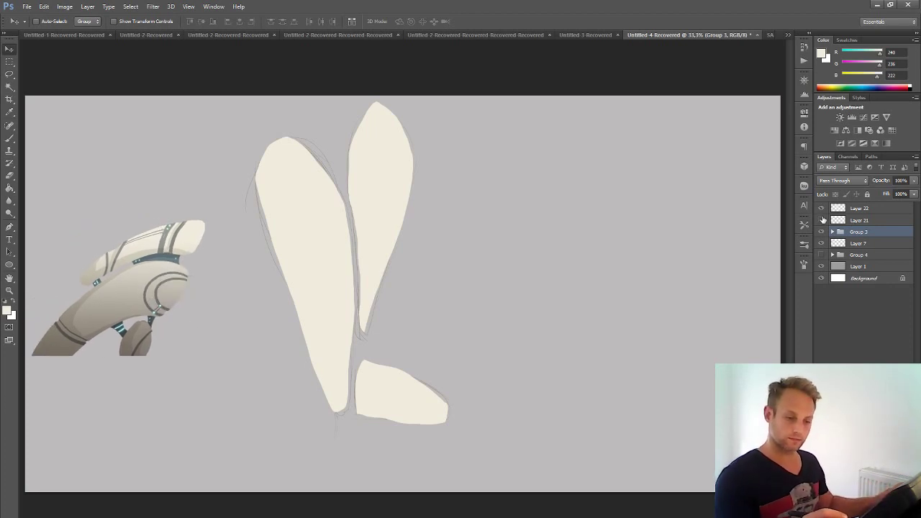
- Add a new empty layer directly beneath Layer 22, above the sketch layer
left_click(824, 207)
left_click(825, 208)
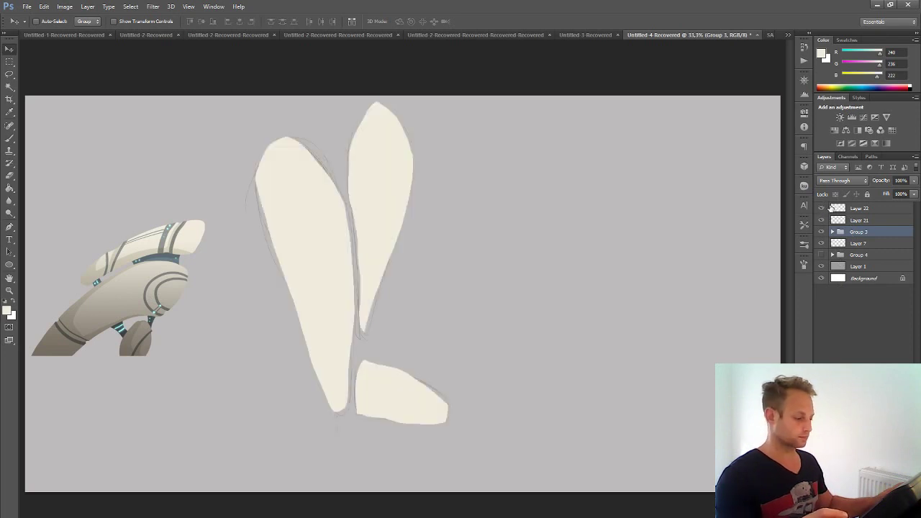
left_click(860, 209)
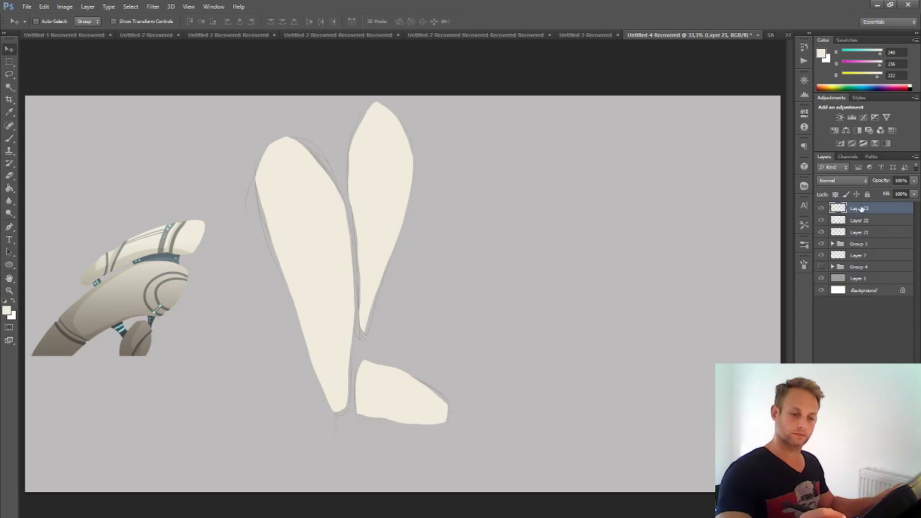
left_click(860, 221)
key("ctrl+shift+alt+n")
- Sample the finished building's blue-grey, enlarge the brush and paint a rough connector between the upper parts of the two petals
key("b")
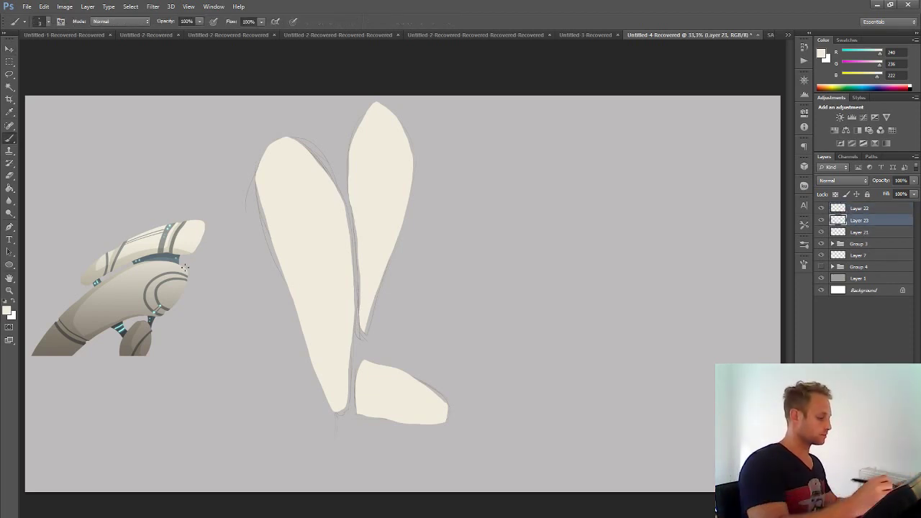
left_click(166, 257, "alt")
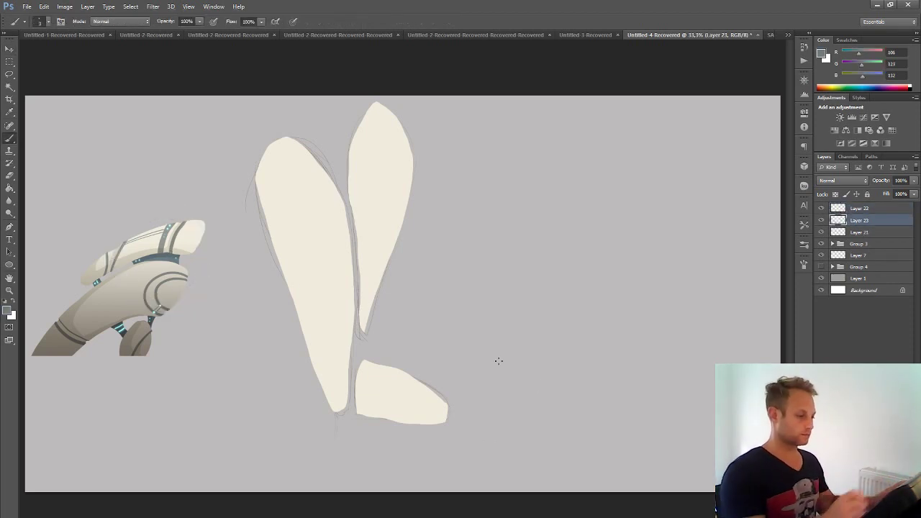
right_click(358, 181, "alt")
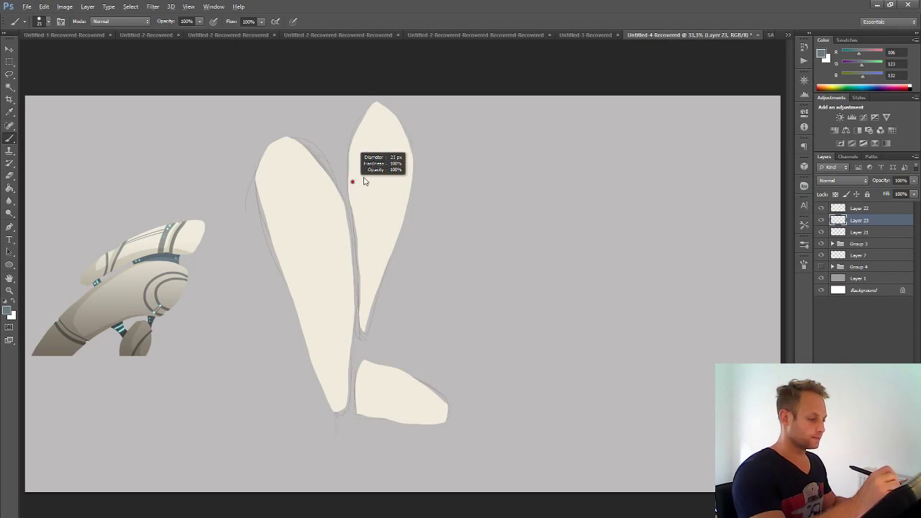
left_click_drag(333, 184, 350, 170)
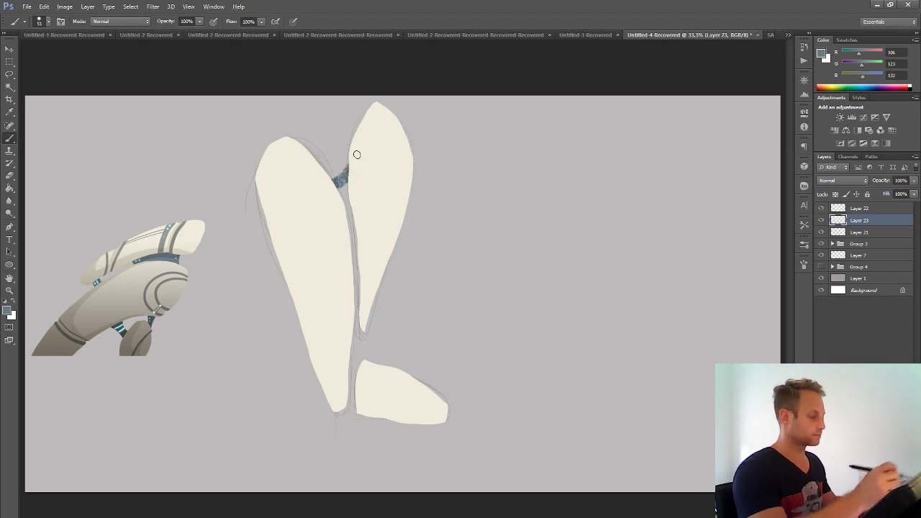
- Switch to a hard round 51 px brush and paint solid blue-grey connectors between the petals' upper and lower parts and beside the base
left_click(47, 21)
scroll(107, 134, "up", 5)
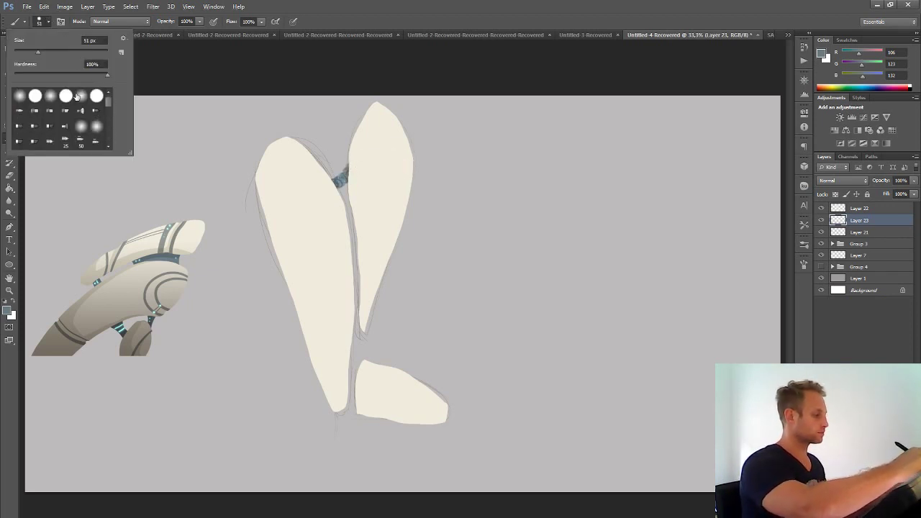
double_click(76, 96)
left_click_drag(353, 162, 339, 186)
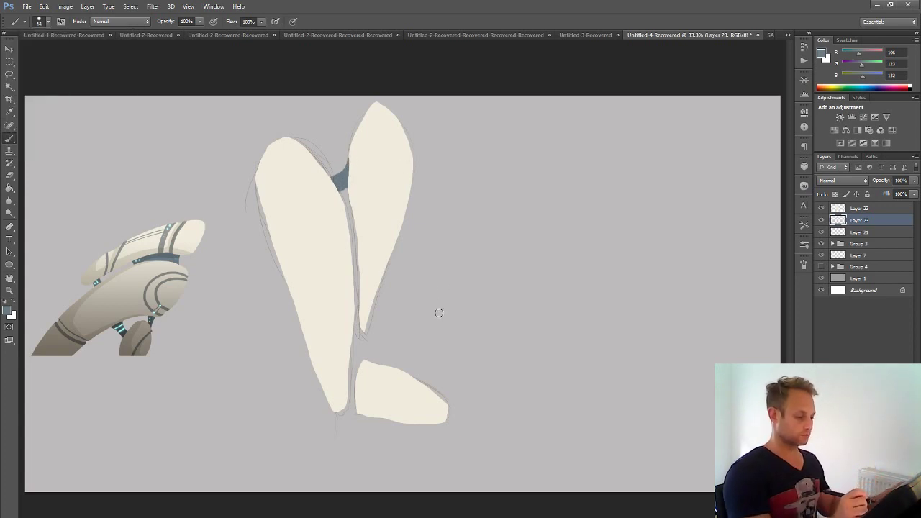
left_click_drag(360, 291, 350, 308)
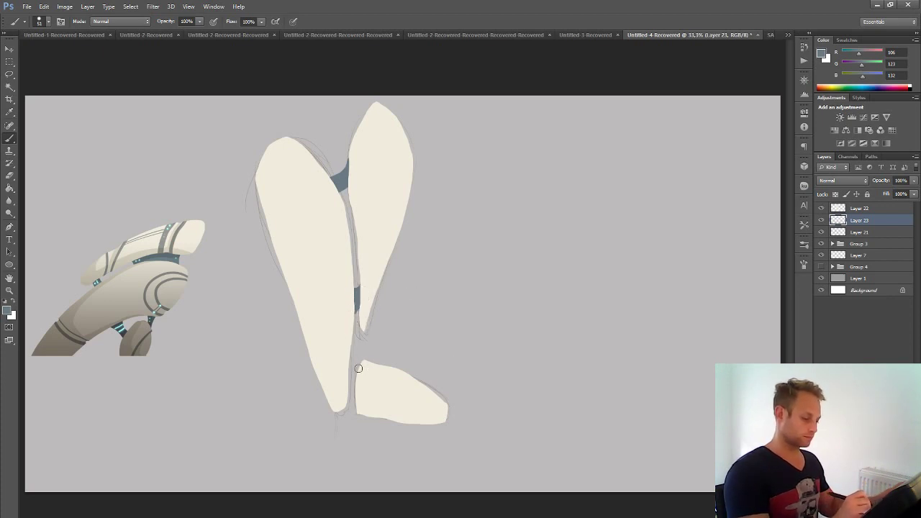
mouse_move(350, 359)
left_mouse_down()
mouse_move(357, 370)
mouse_move(343, 393)
mouse_move(358, 397)
mouse_move(346, 383)
mouse_move(354, 368)
left_mouse_up()
- Review the overall silhouette from farther out and toggle the connector and cream shape layers to compare them
key("ctrl+minus")
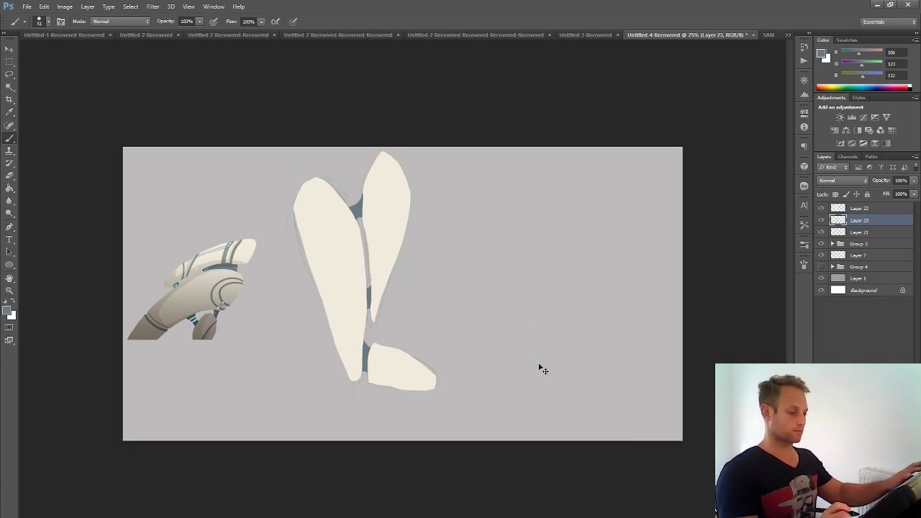
key("ctrl+minus")
key("ctrl+plus")
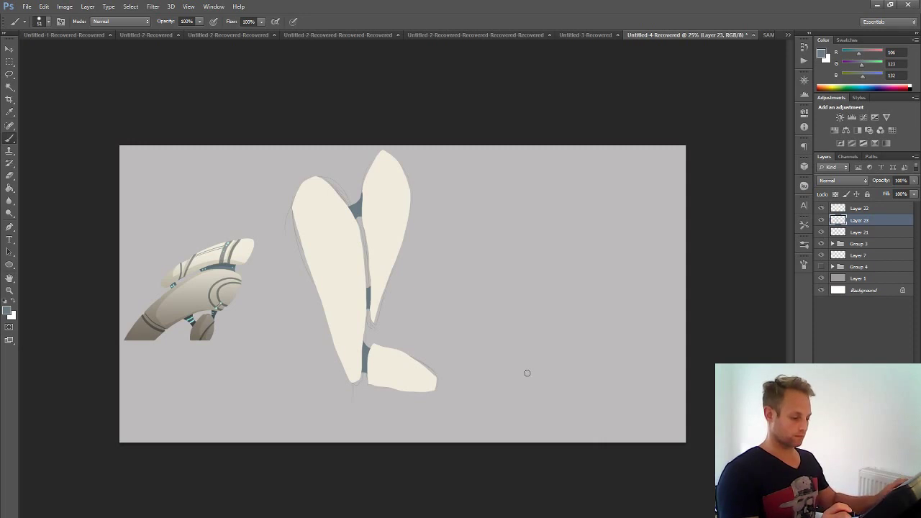
left_click(820, 220)
left_click(821, 220)
left_click(820, 207, "alt")
left_click(821, 208, "alt")
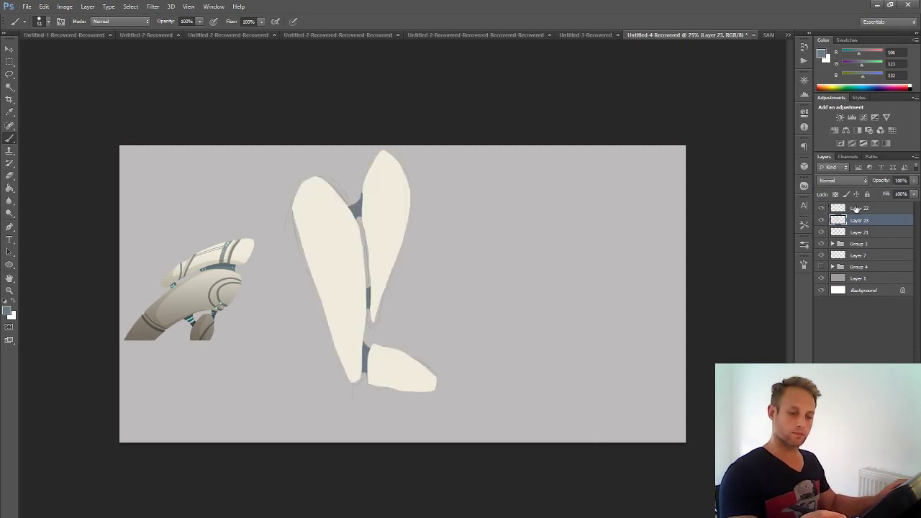
- Trim the base's underside on Layer 22 to a flat ground line using a rectangular selection, and deselect
left_click(860, 208)
left_click_drag(10, 62, 54, 62)
left_click(398, 415)
left_click_drag(399, 415, 312, 386)
left_click(312, 380)
key("ctrl+z")
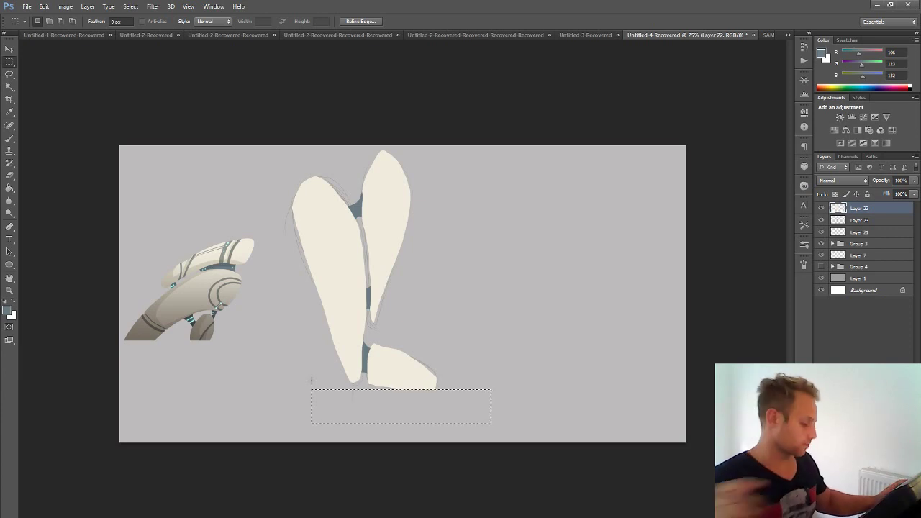
left_click(139, 26)
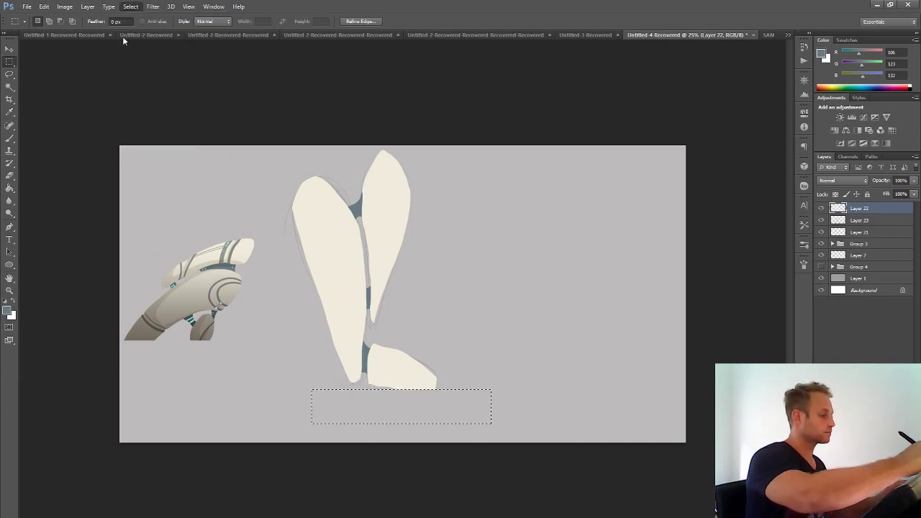
- Erase along the base's lower corner nearest the front petal to reshape its underside, and check Layer 22
left_click(10, 175)
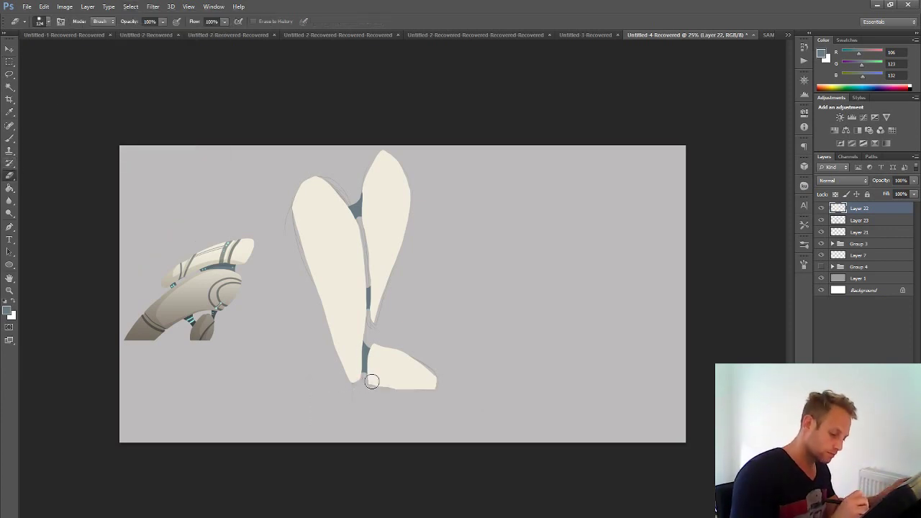
left_click_drag(367, 382, 370, 384)
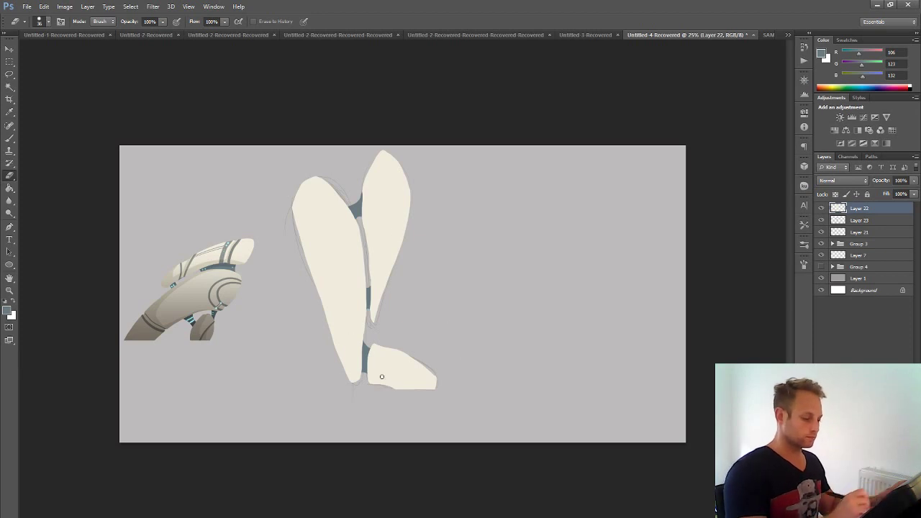
left_click(821, 208)
left_click(821, 208)
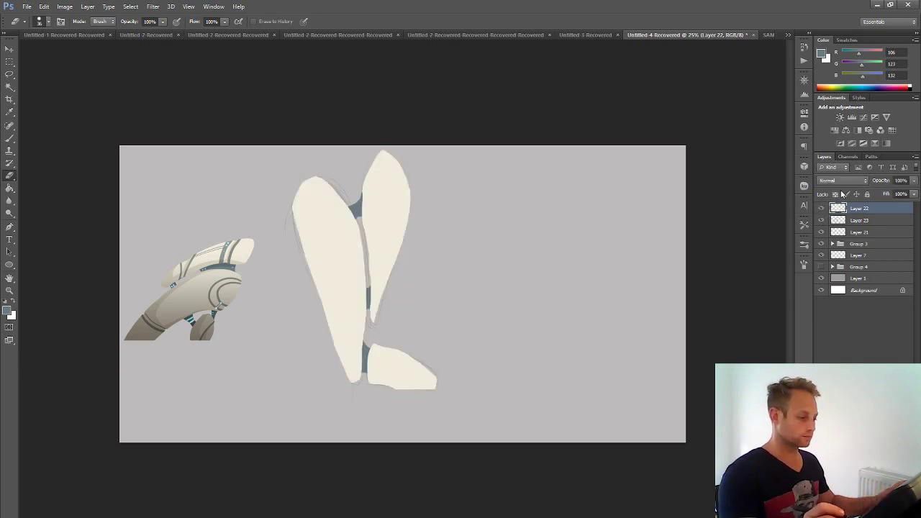
- Enlarge the eraser to 148 px and cut round notches into both petals' outer edges and across the gap between them
left_click_drag(410, 175, 408, 173)
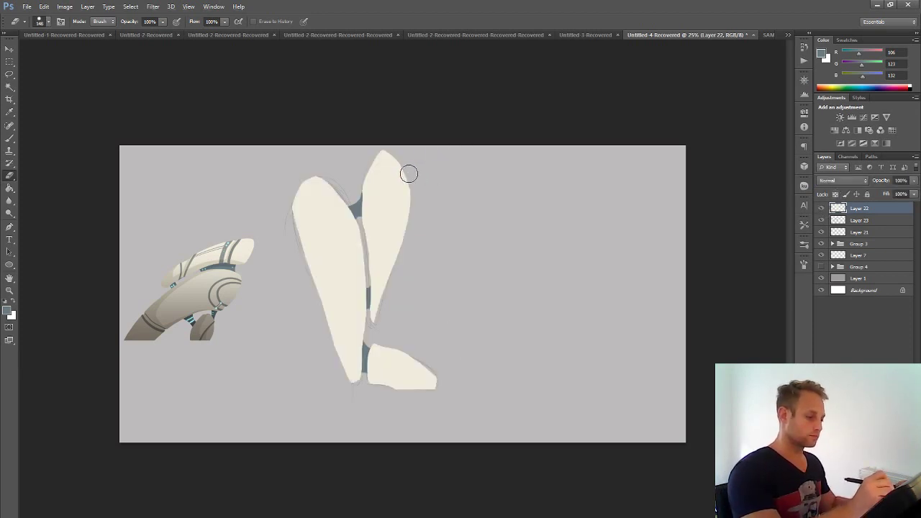
left_click(407, 174)
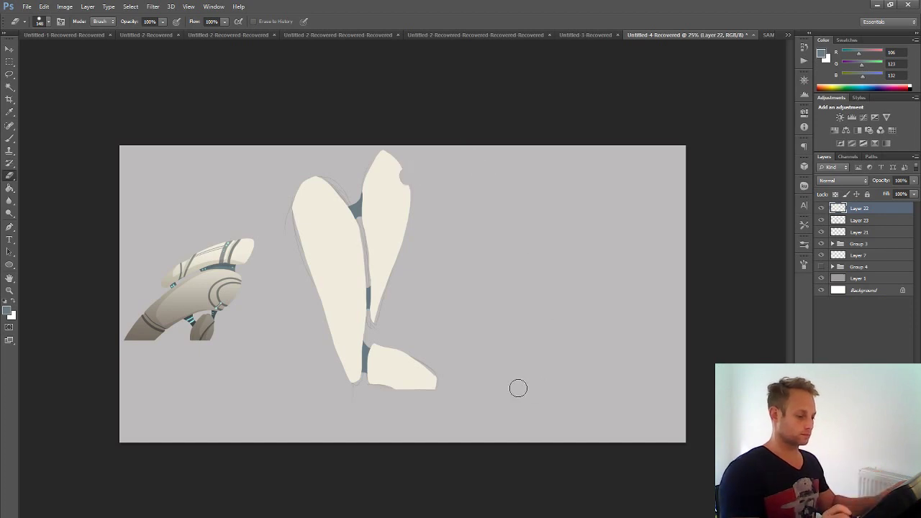
left_click(311, 291)
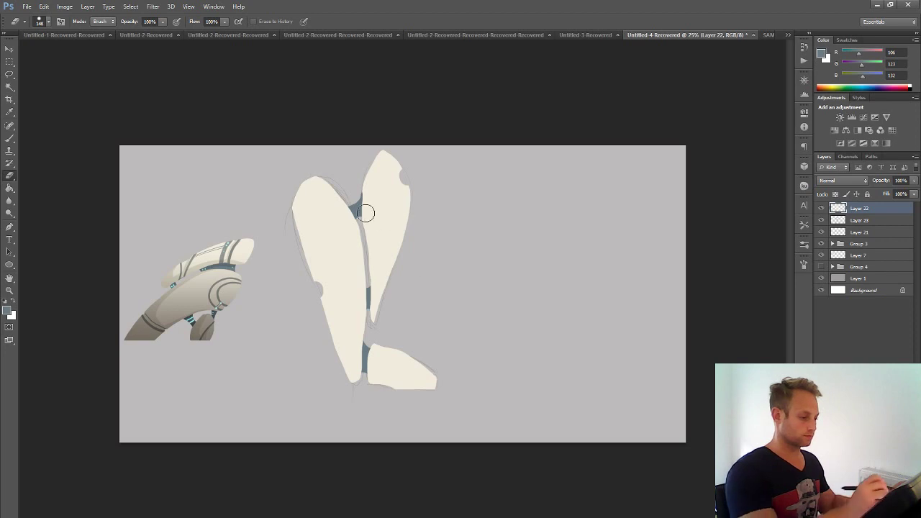
left_click(363, 238)
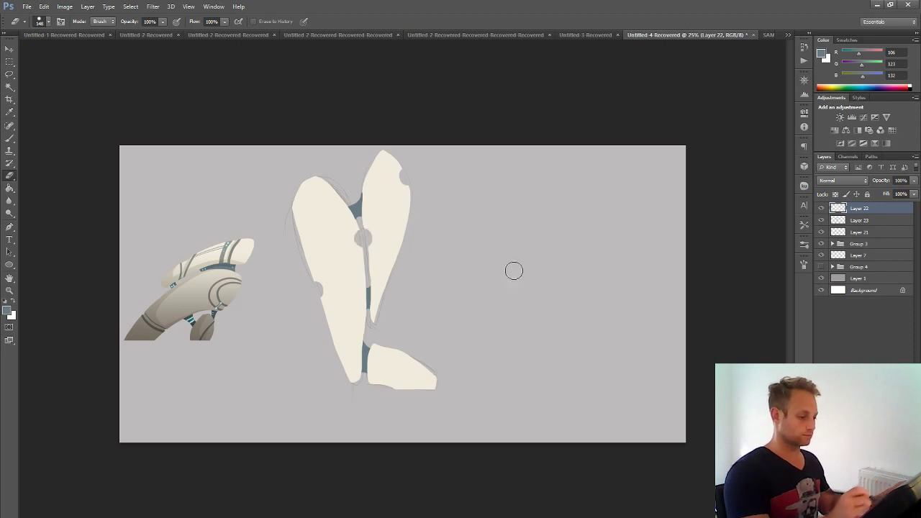
- Add a new layer clipped to Layer 22 and lasso a diagonal band across both petals, linking the large round notches
left_click(11, 138)
key("ctrl+shift+alt+n")
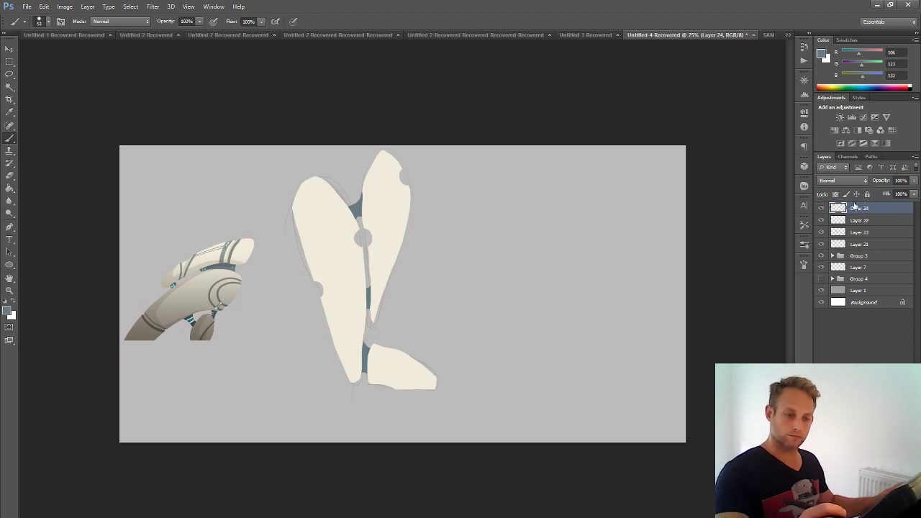
right_click(860, 206)
left_click(774, 305)
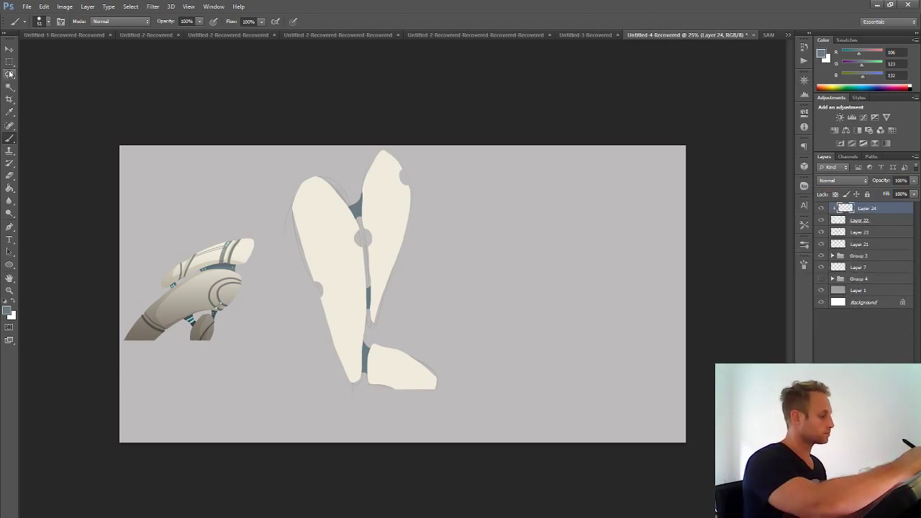
left_click(10, 74)
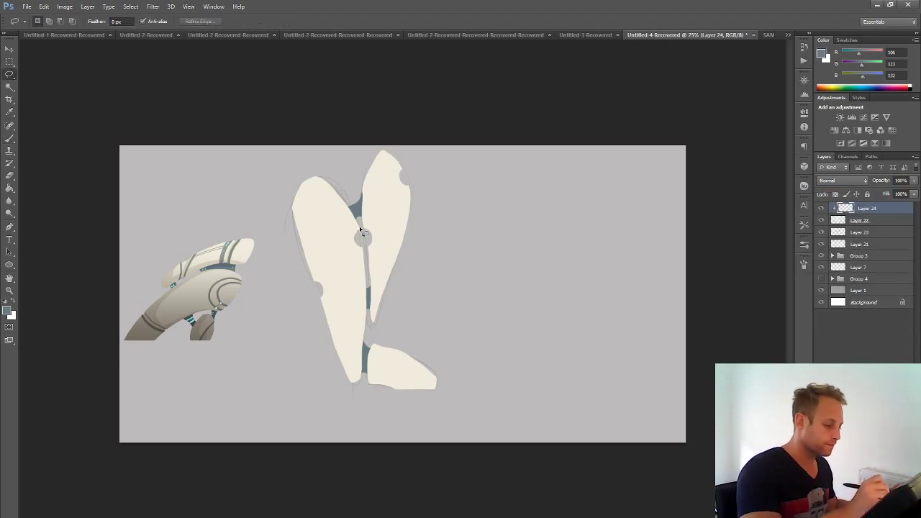
mouse_move(339, 257)
left_mouse_down()
mouse_move(314, 282)
mouse_move(359, 265)
mouse_move(384, 190)
left_mouse_up()
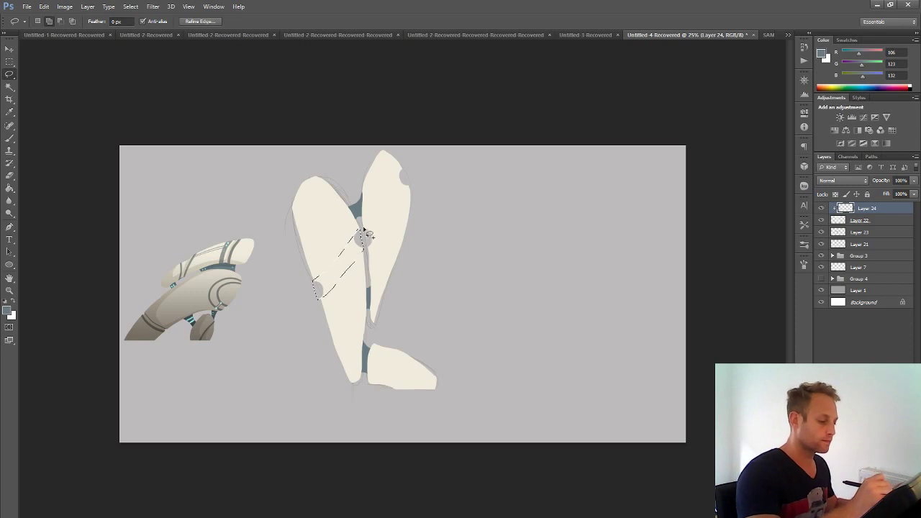
mouse_move(363, 233)
left_mouse_down()
mouse_move(405, 168)
mouse_move(415, 190)
mouse_move(392, 229)
mouse_move(368, 248)
mouse_move(364, 232)
left_mouse_up()
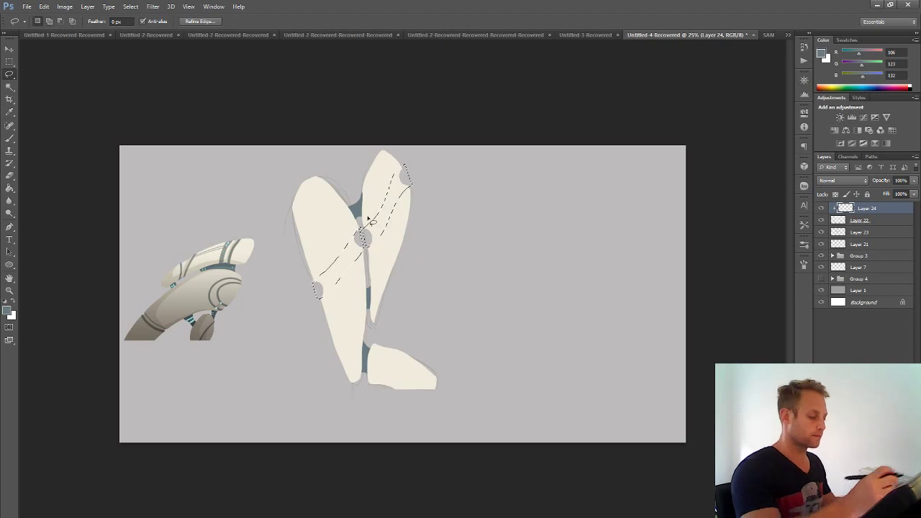
- Switch to the Gradient tool and set the foreground colour to a muted purple, RGB 158, 137, 159
left_click_drag(10, 188, 44, 189)
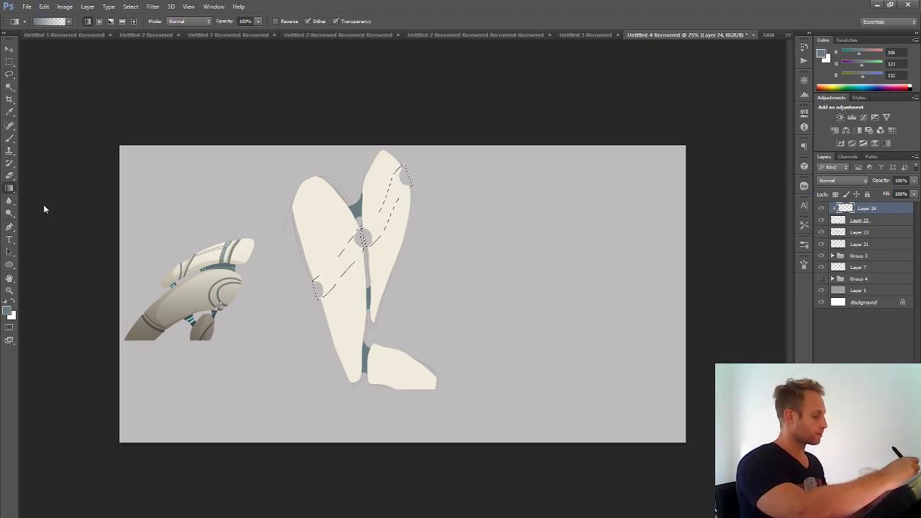
left_click(9, 311)
left_click(658, 396)
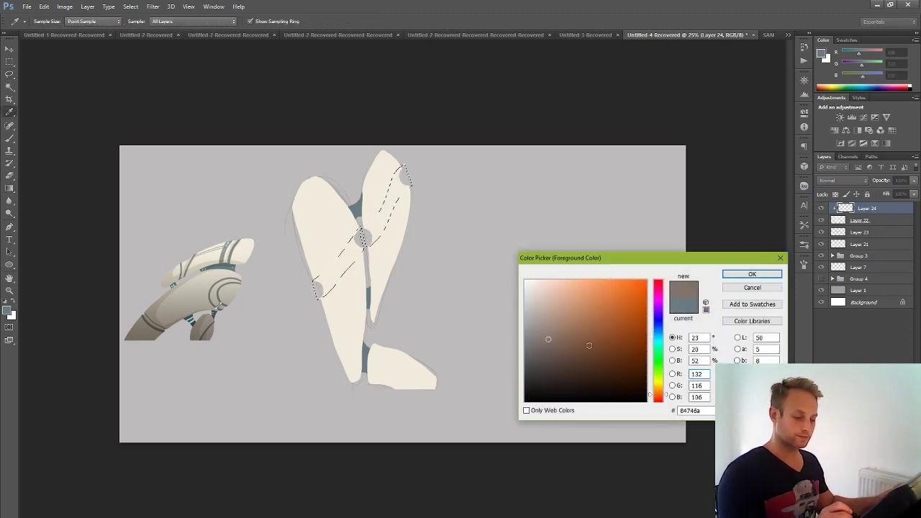
left_click_drag(660, 394, 661, 304)
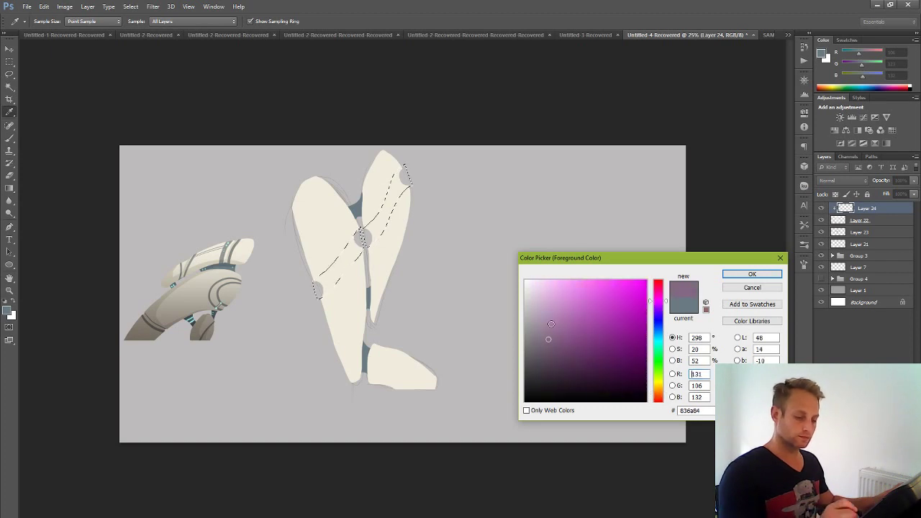
left_click_drag(550, 323, 540, 327)
left_click(751, 274)
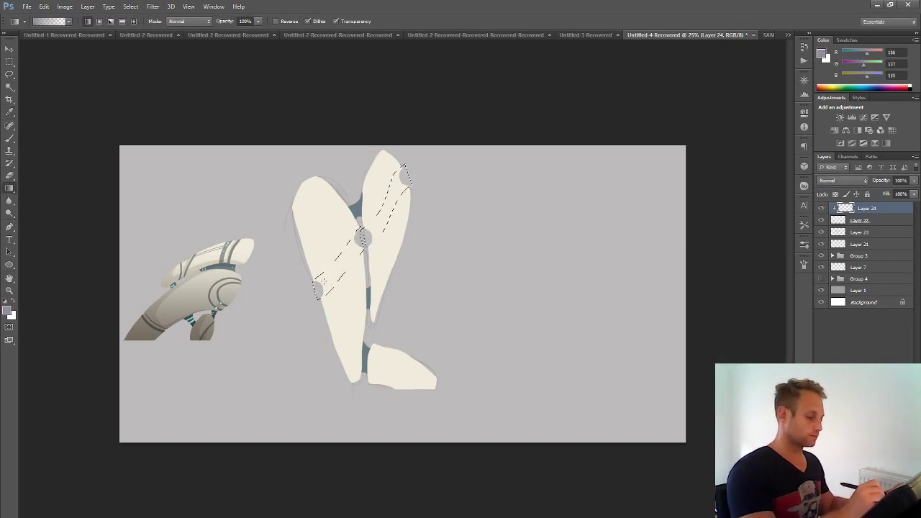
- Fill the diagonal band on both petals with purple radial gradients fading to transparent, deselect, and check the result
left_click(110, 22)
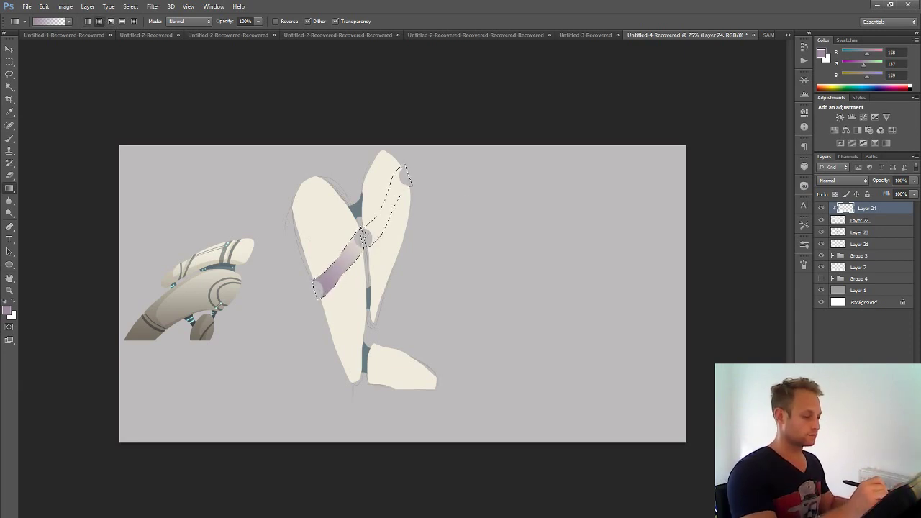
left_click_drag(426, 146, 429, 150)
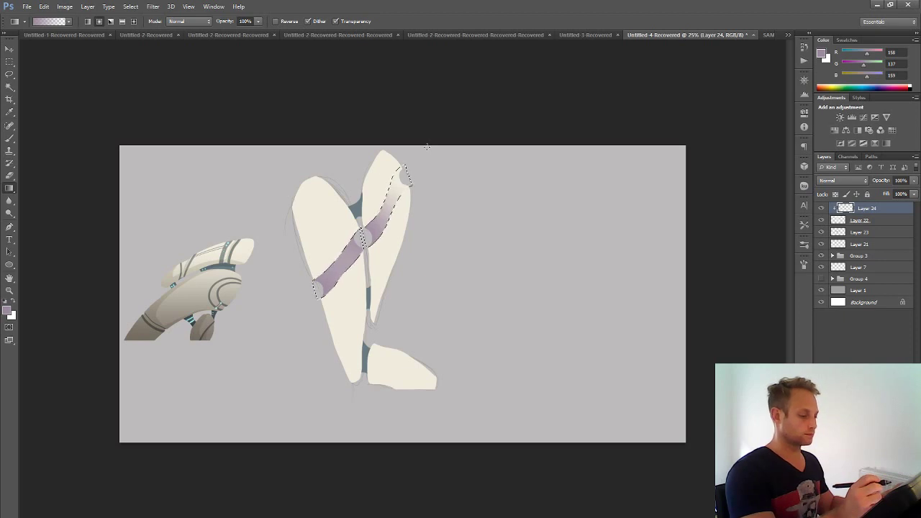
left_click(130, 6)
left_click(153, 25)
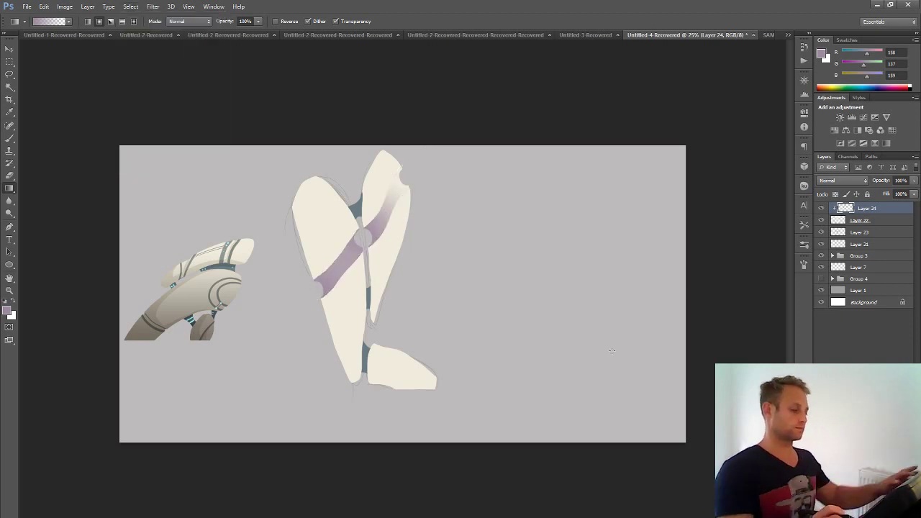
key("ctrl+minus")
key("ctrl+plus")
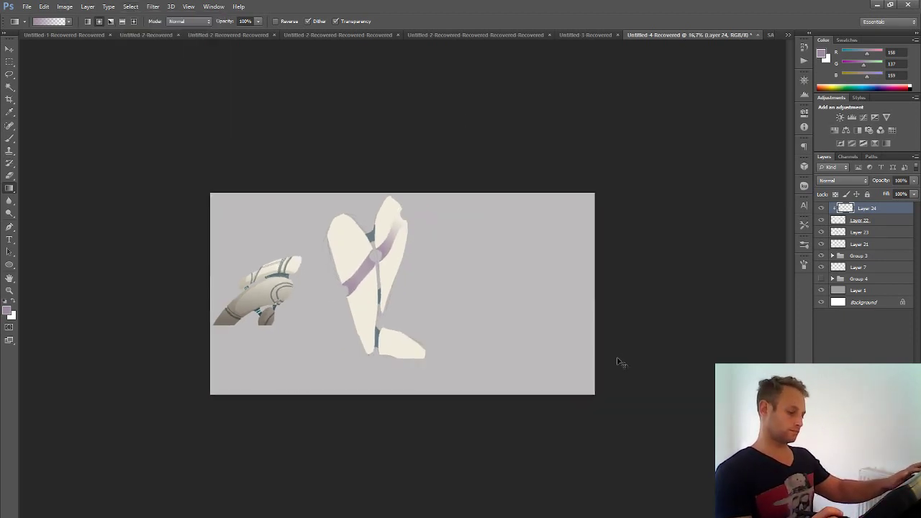
key("ctrl+plus")
key("ctrl+plus")
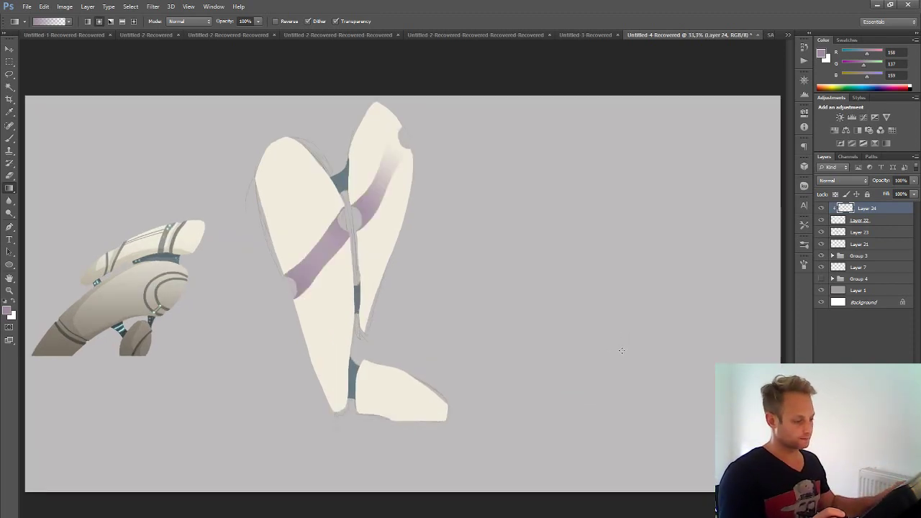
- Lighten the middle of the front petal's purple band with a soft 316 px eraser at 52% opacity
key("e")
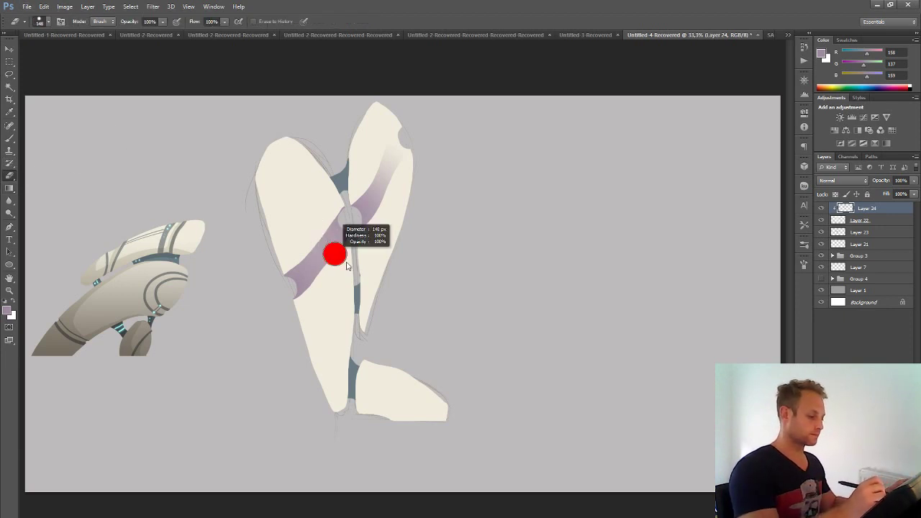
left_click(48, 21)
left_click(81, 95)
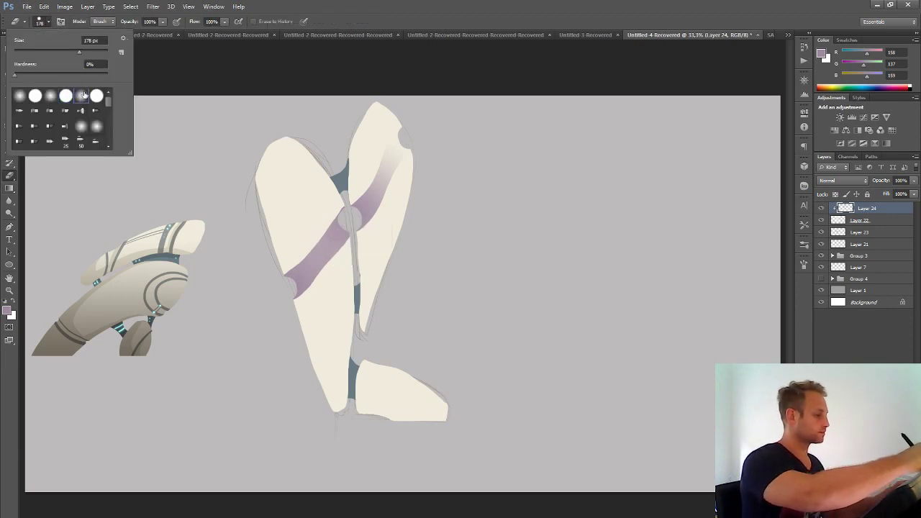
right_click(346, 266)
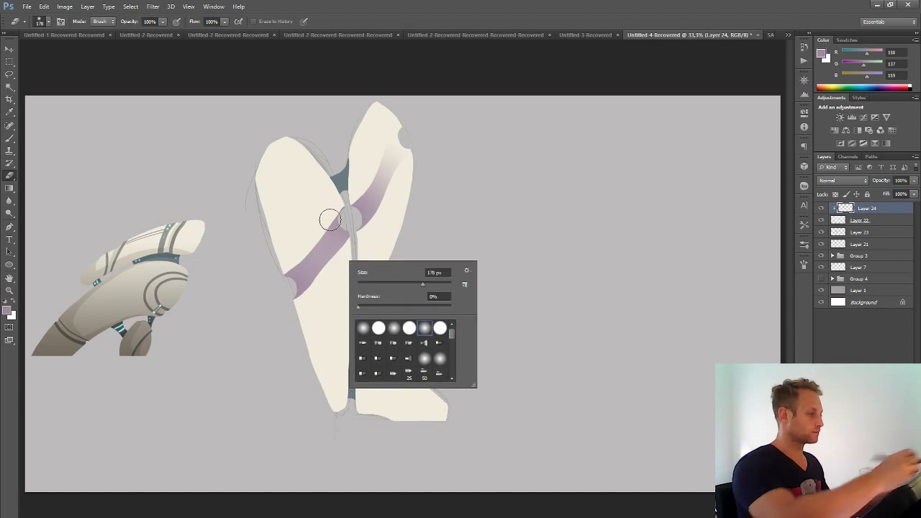
left_click(163, 23)
left_click_drag(154, 32, 139, 33)
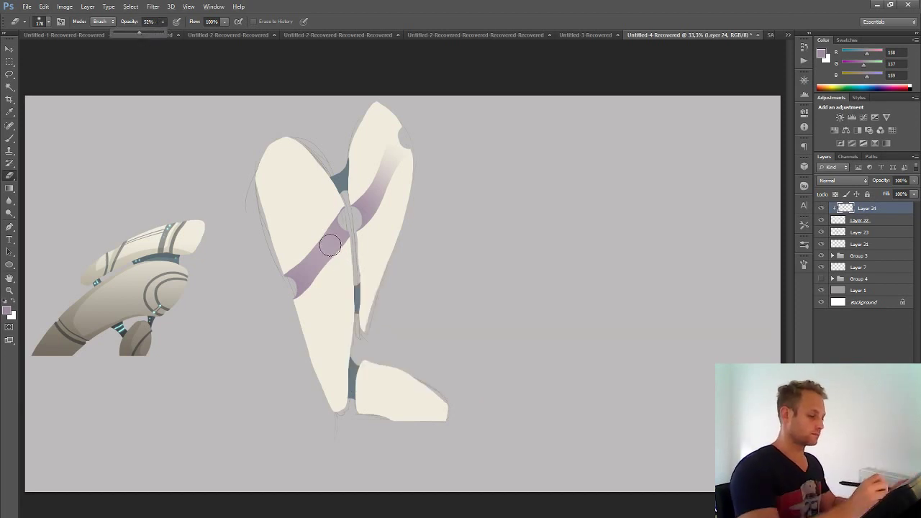
mouse_move(339, 245)
left_mouse_down()
mouse_move(324, 237)
mouse_move(335, 258)
mouse_move(319, 232)
mouse_move(345, 287)
left_mouse_up()
key("ctrl+minus")
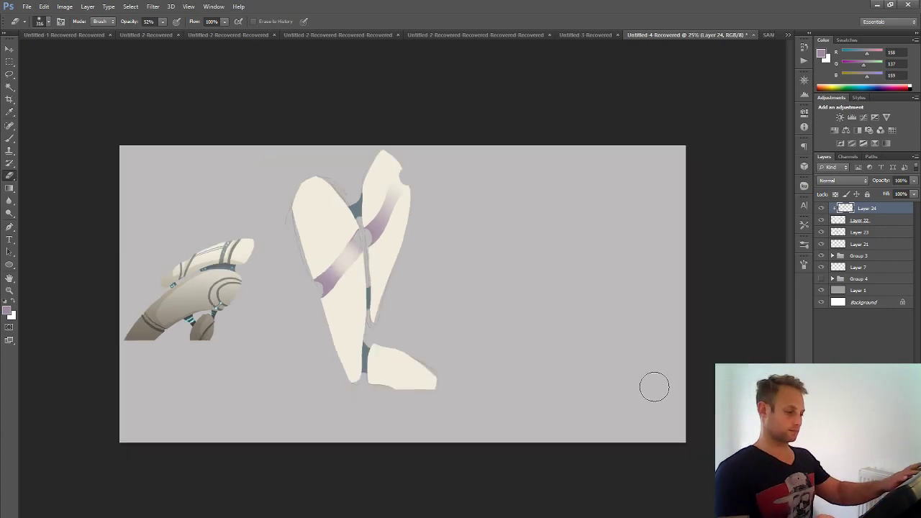
key("ctrl+plus")
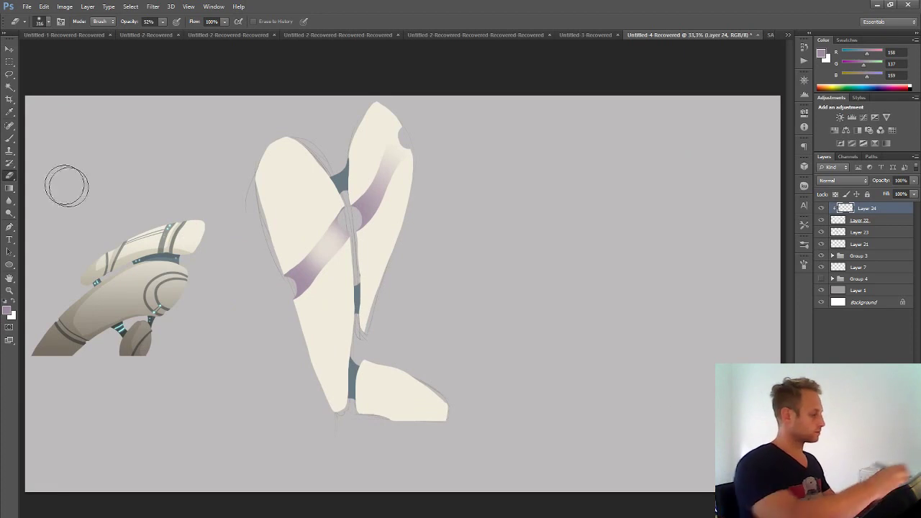
- Cut small round notches into both edges of the front petal's lower part on Layer 22, using a hard 64 px eraser at 100% opacity
left_click(865, 221)
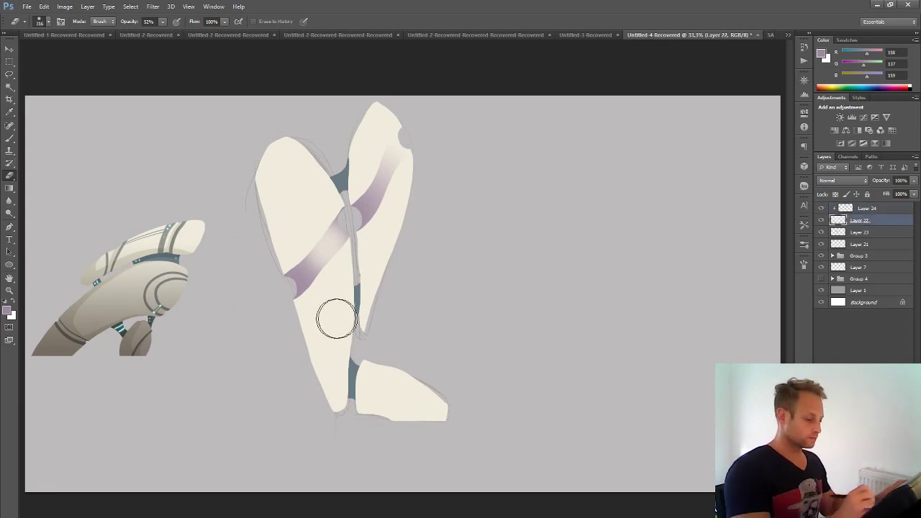
left_click(47, 22)
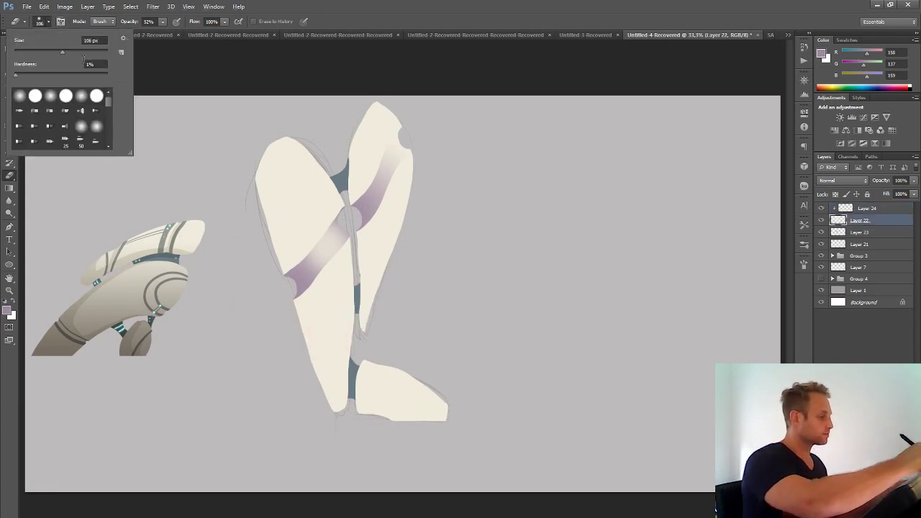
right_click(312, 326, "alt")
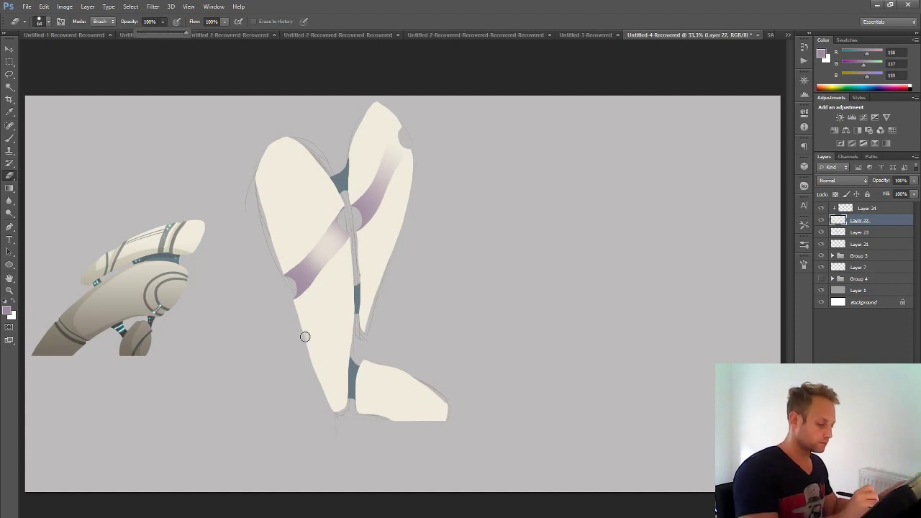
key("0")
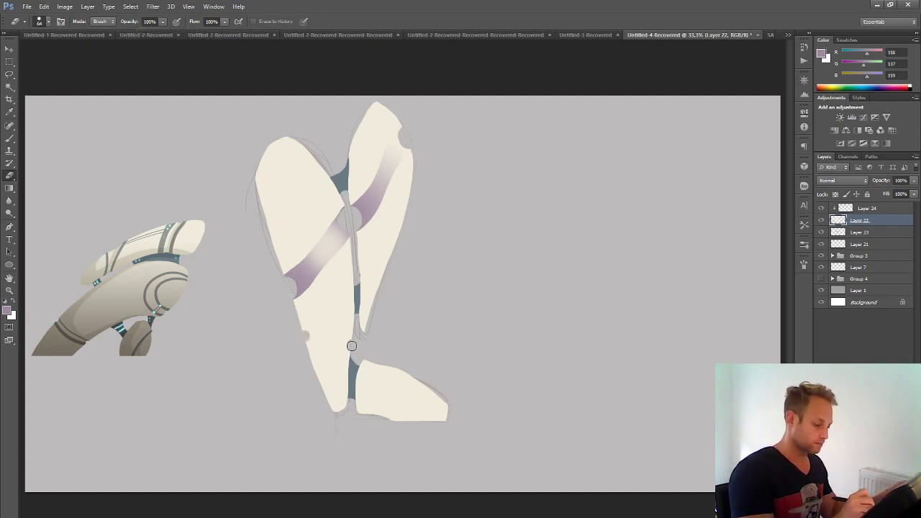
- Lasso a narrow band between the front petal's small lower notches, fill it with the purple radial gradient on Layer 24, and deselect
left_click(10, 75)
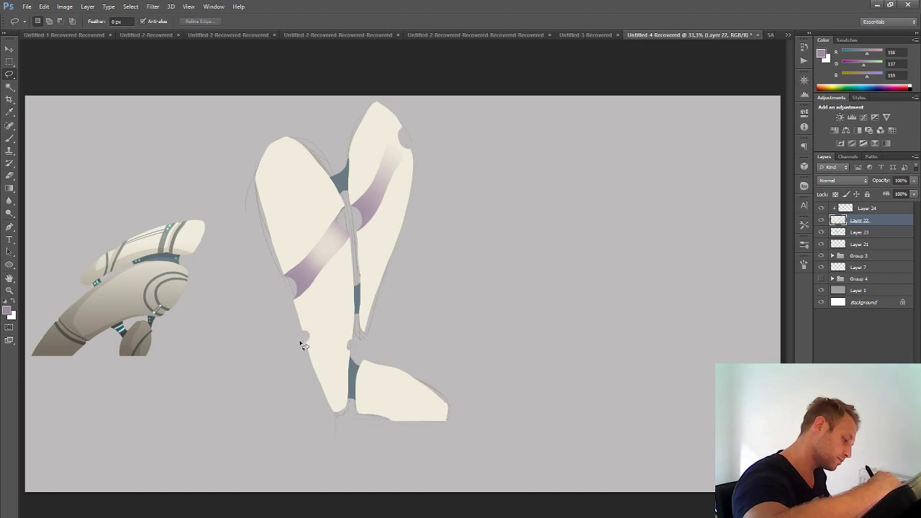
mouse_move(300, 343)
left_mouse_down()
mouse_move(352, 355)
mouse_move(355, 348)
mouse_move(352, 339)
mouse_move(298, 330)
mouse_move(298, 338)
mouse_move(298, 324)
mouse_move(352, 356)
mouse_move(355, 338)
mouse_move(302, 341)
left_mouse_up()
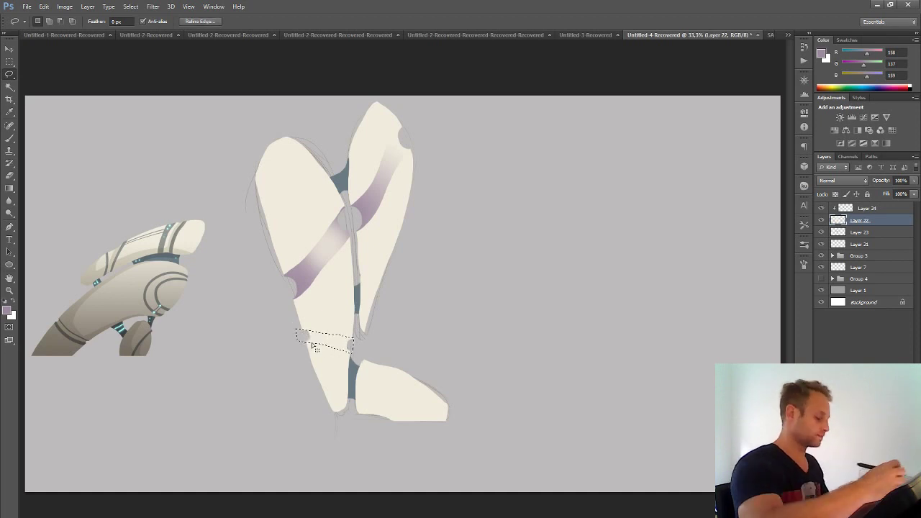
left_click(9, 187)
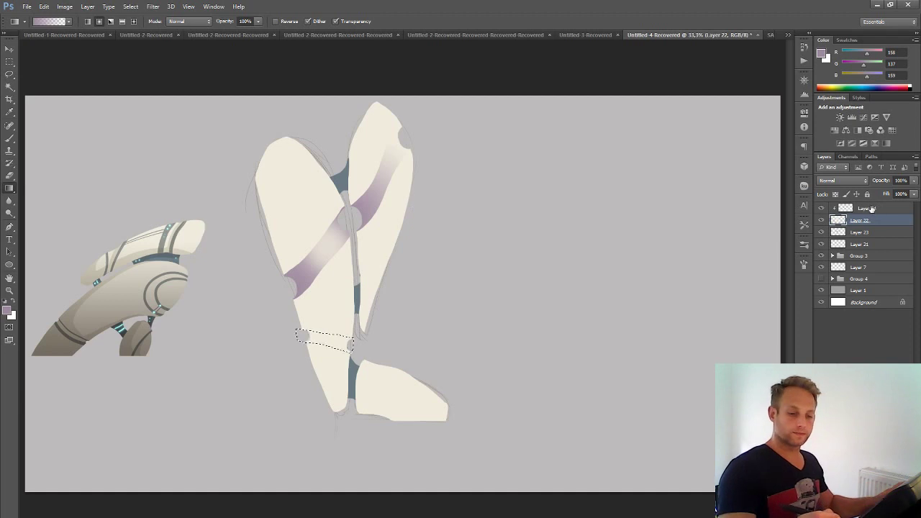
left_click(871, 208)
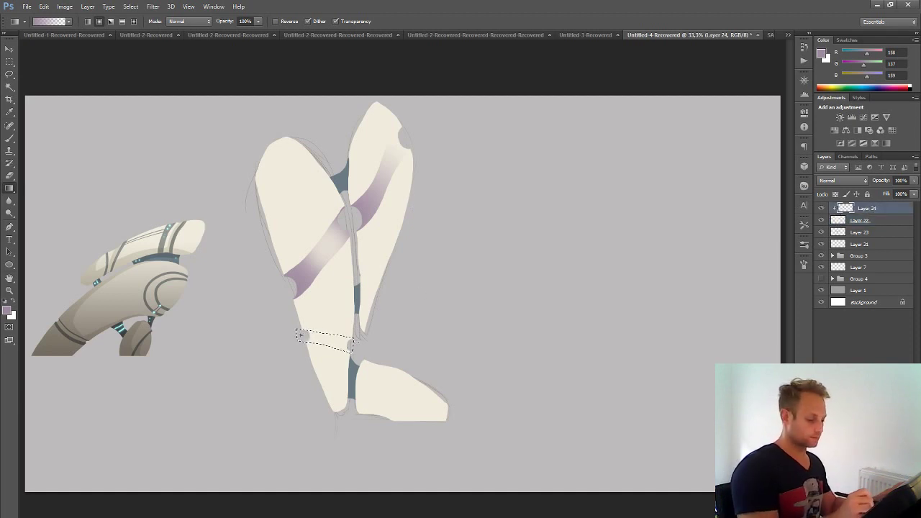
left_click_drag(375, 342, 317, 337)
left_click(130, 7)
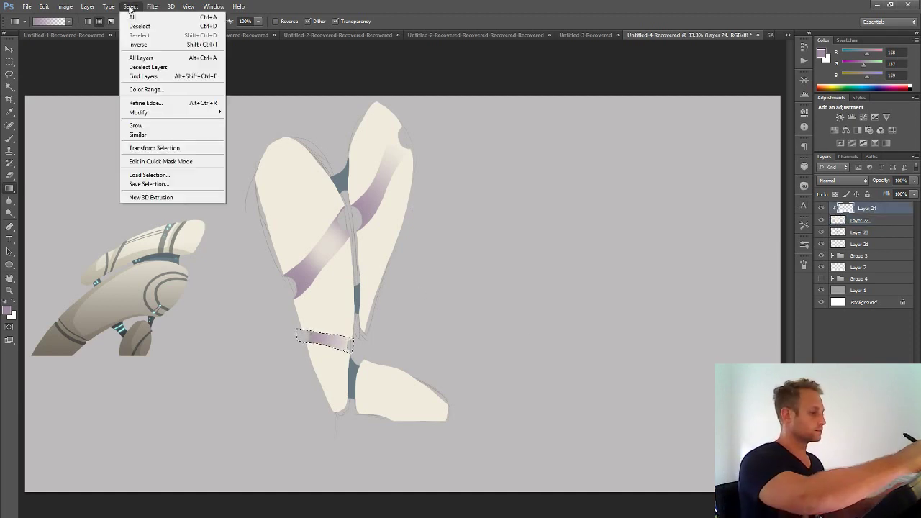
left_click(156, 23)
key("ctrl+minus")
key("ctrl+minus")
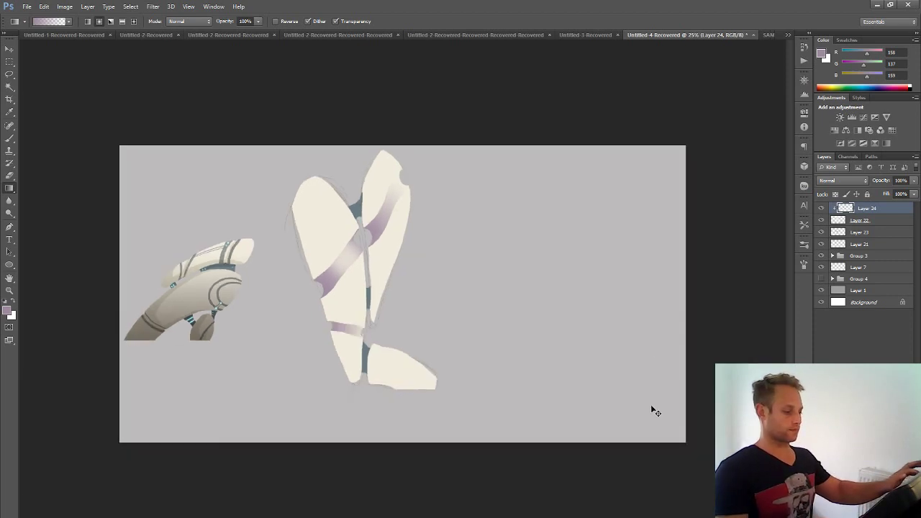
key("ctrl+plus")
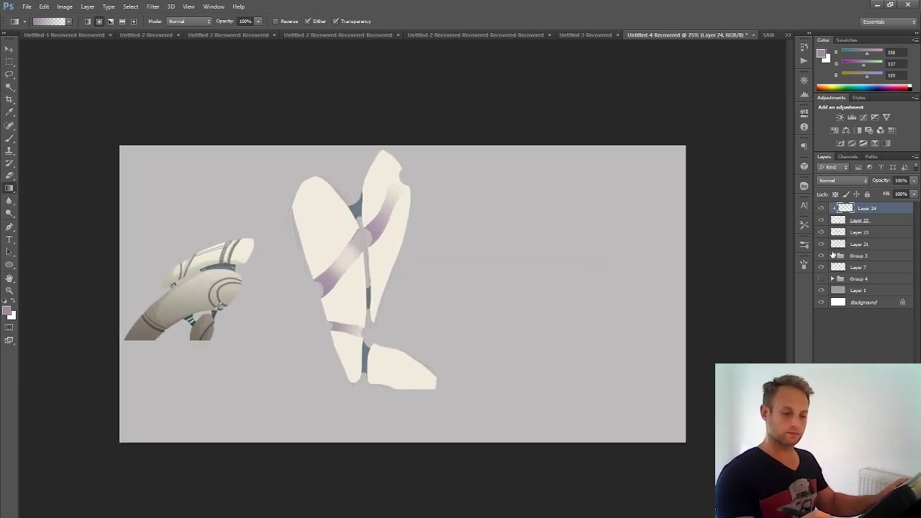
- Toggle Layer 23 to check which shapes are the connectors, and add a new empty layer directly above it
left_click(822, 233)
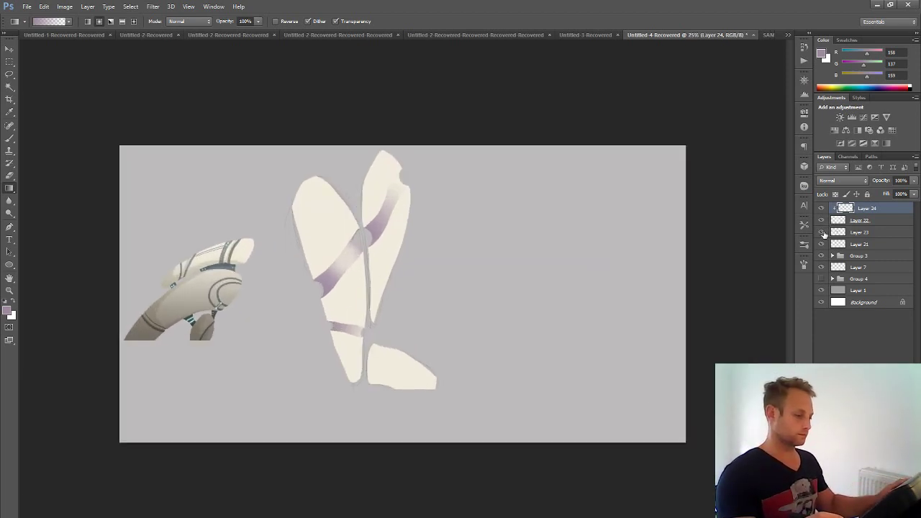
left_click(821, 232)
left_click(821, 233)
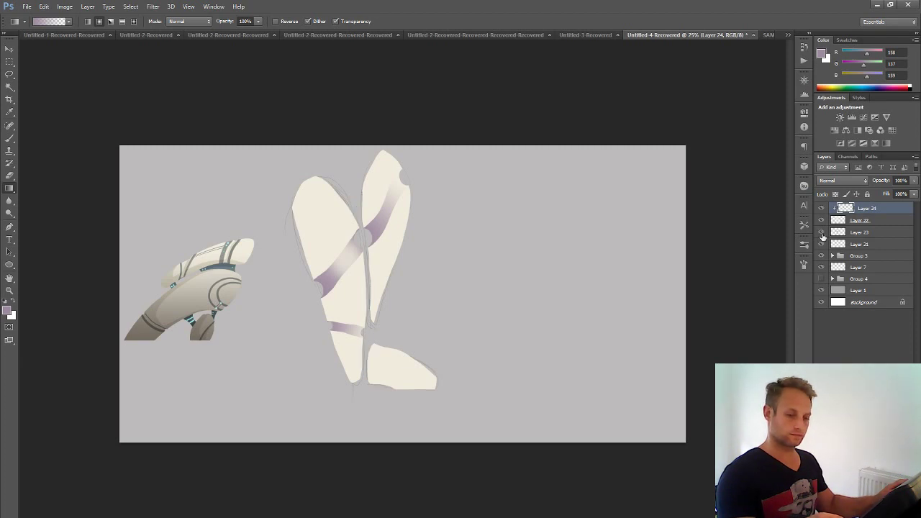
left_click(822, 232)
left_click(821, 233)
left_click(821, 232)
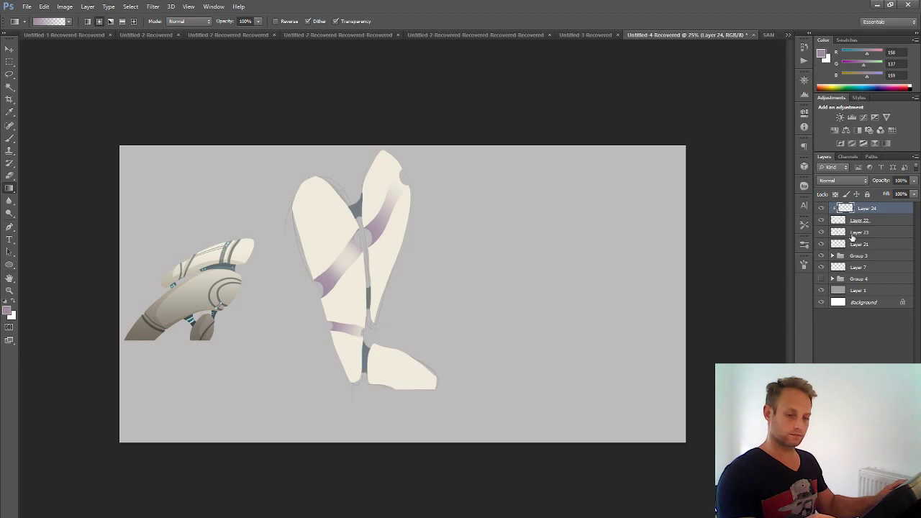
left_click(856, 233)
key("ctrl+shift+alt+n")
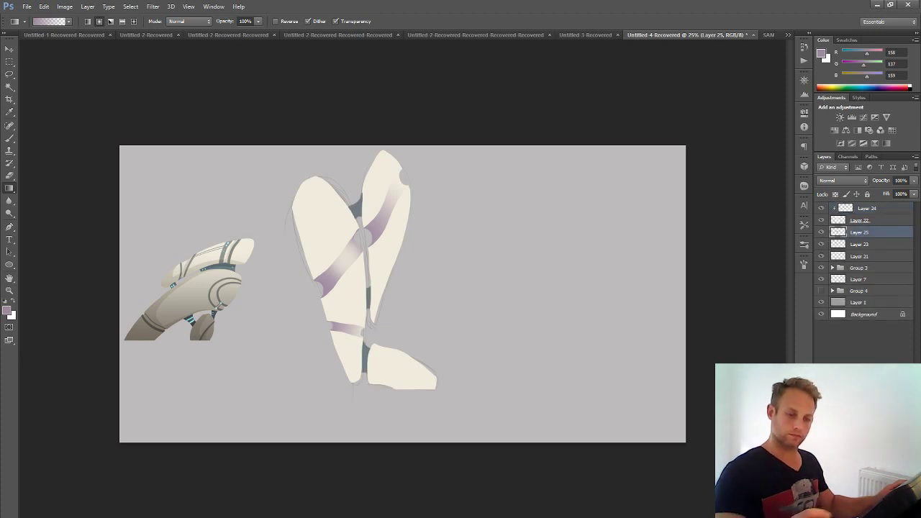
- Clip Layer 25 to Layer 23 and erase the upper connectors on Layer 23 into thin bars with the 64 px eraser
right_click(858, 233)
left_click(758, 295)
left_click(10, 175)
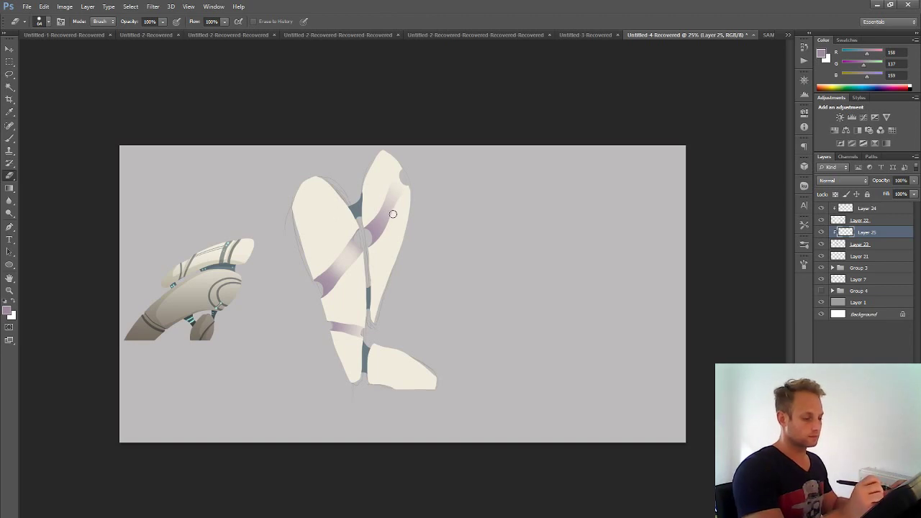
left_click(859, 244)
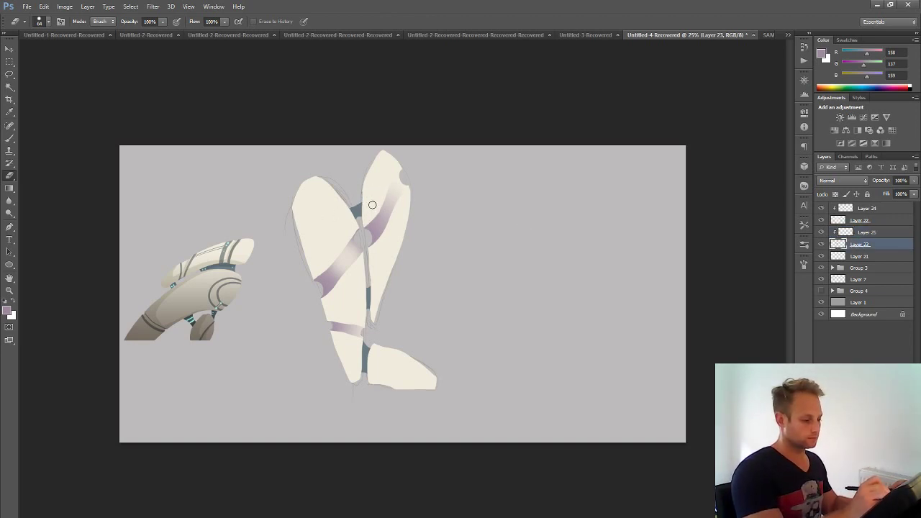
mouse_move(372, 205)
left_mouse_down()
mouse_move(332, 222)
mouse_move(406, 192)
mouse_move(358, 217)
left_mouse_up()
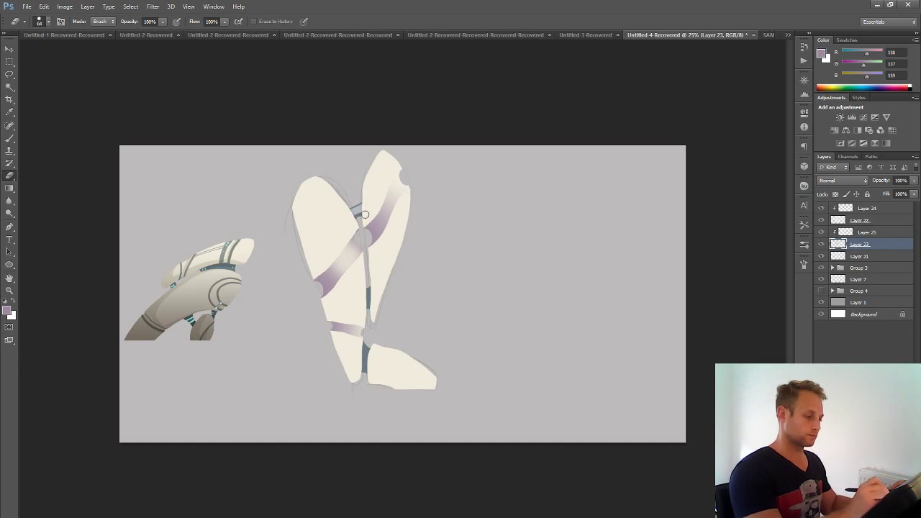
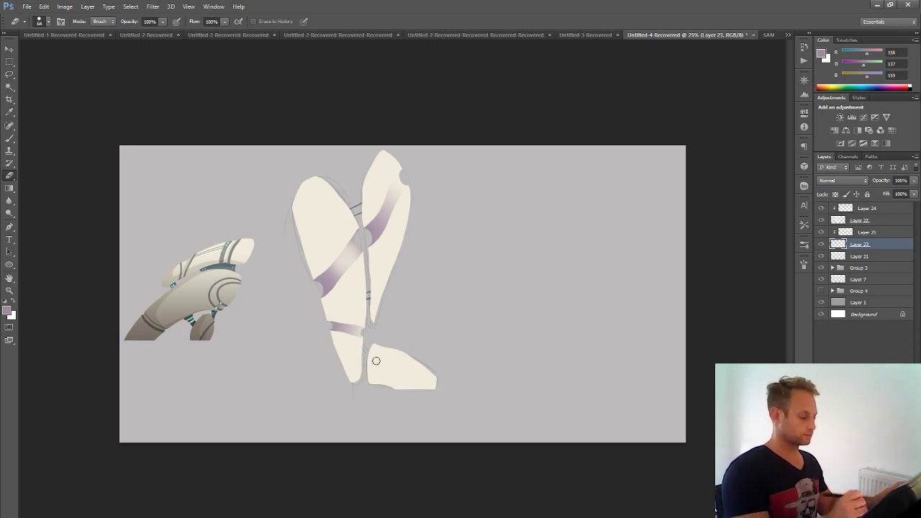
- Repaint the connectors beside the foot-shaped petal on Layer 23 as thin blue-grey bars with a 51 px brush, trimming them with the eraser
left_click(16, 137)
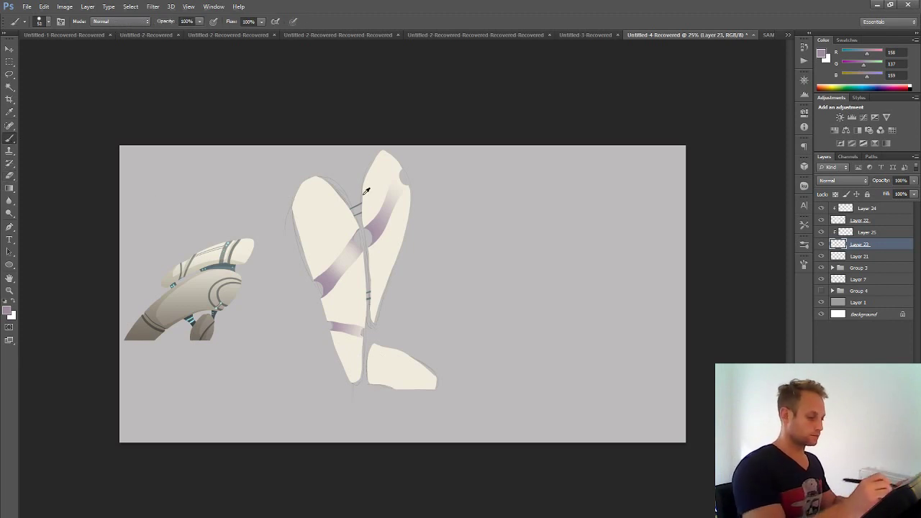
left_click(371, 288, "alt")
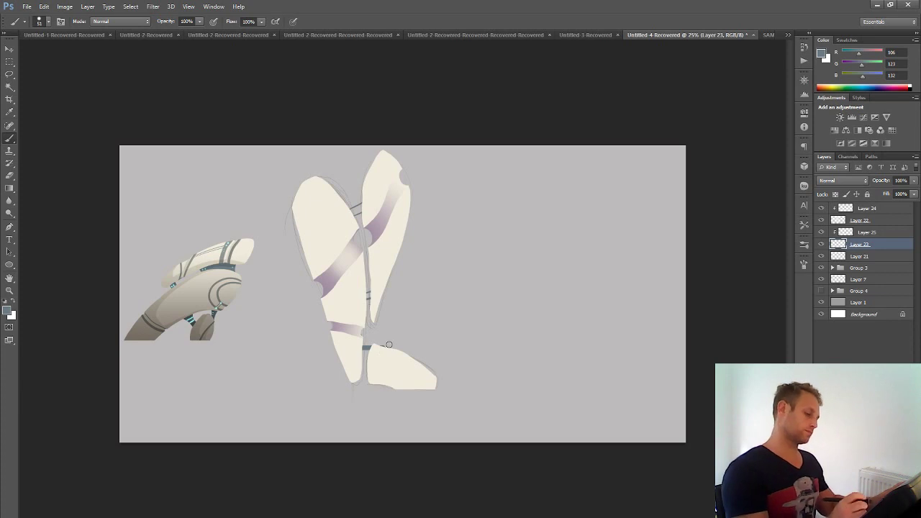
key("ctrl+z")
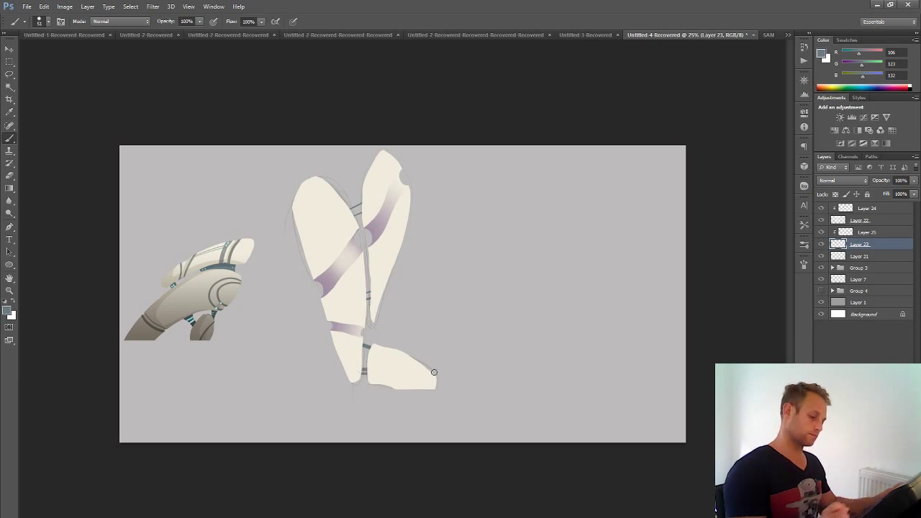
key("e")
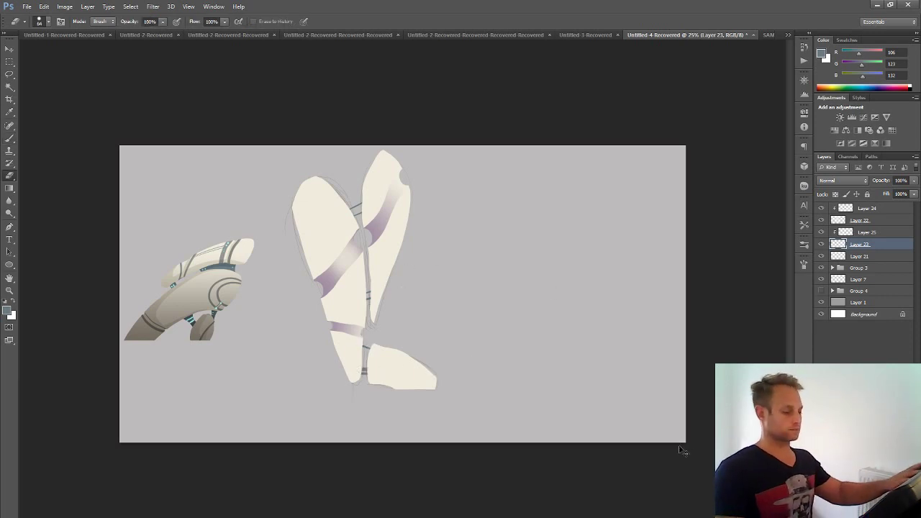
key("ctrl+minus")
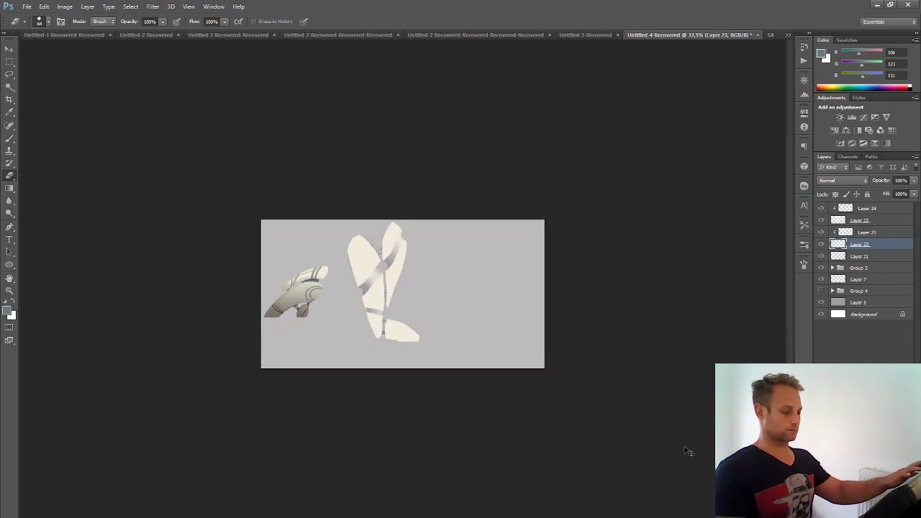
key("ctrl+plus")
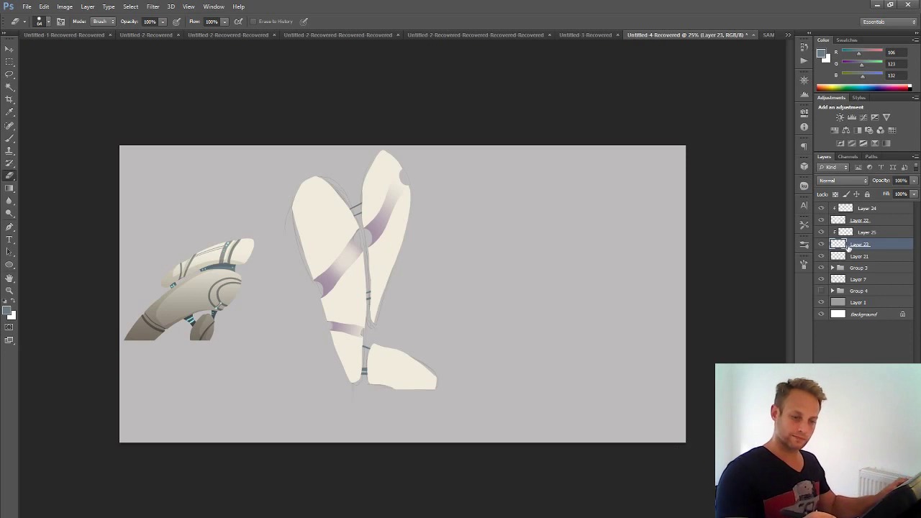
- Fill the clipped Layer 25 with a dark purple, RGB 94, 80, 93, to recolour the connector bars
left_click_drag(860, 243, 863, 235)
left_click_drag(10, 188, 43, 197)
left_click(376, 227, "alt")
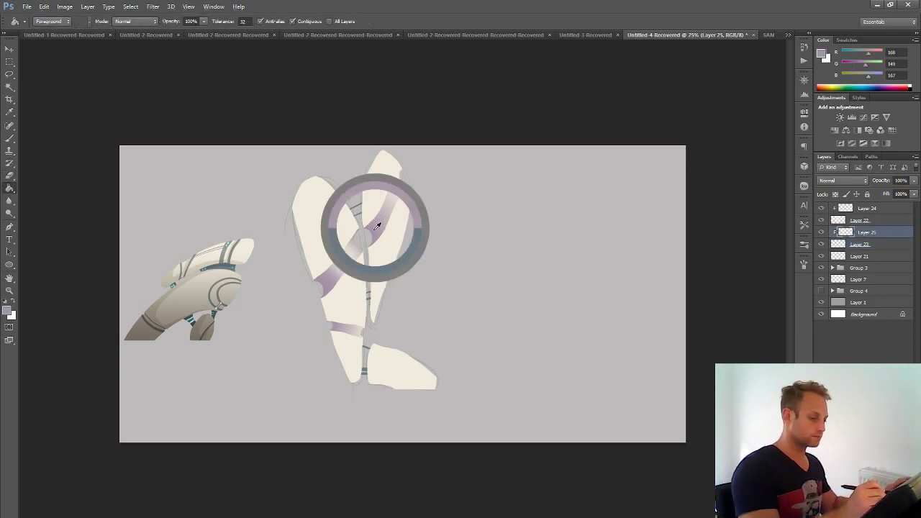
left_click(9, 309)
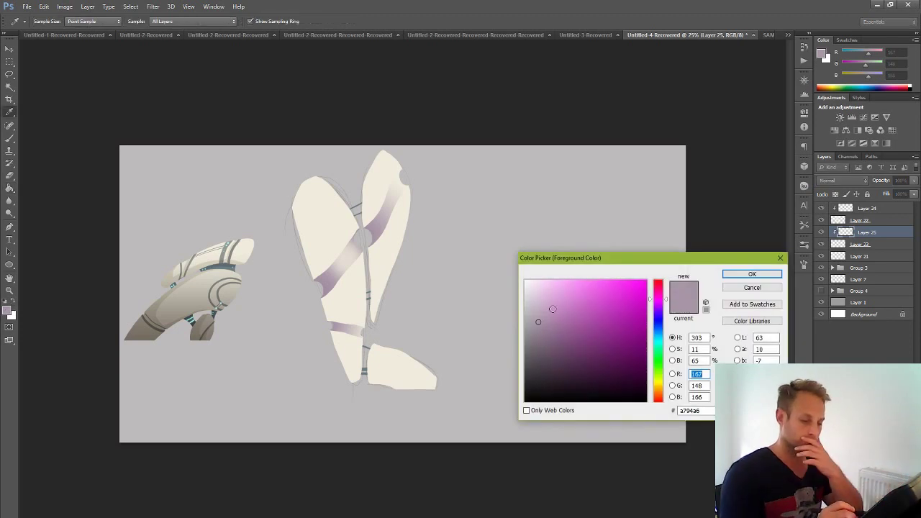
left_click(542, 357)
left_click(751, 274)
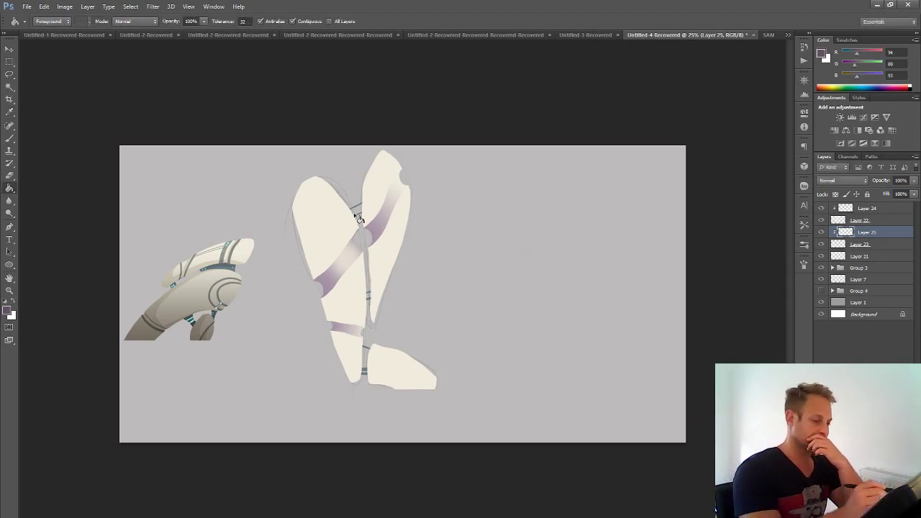
left_click(358, 218)
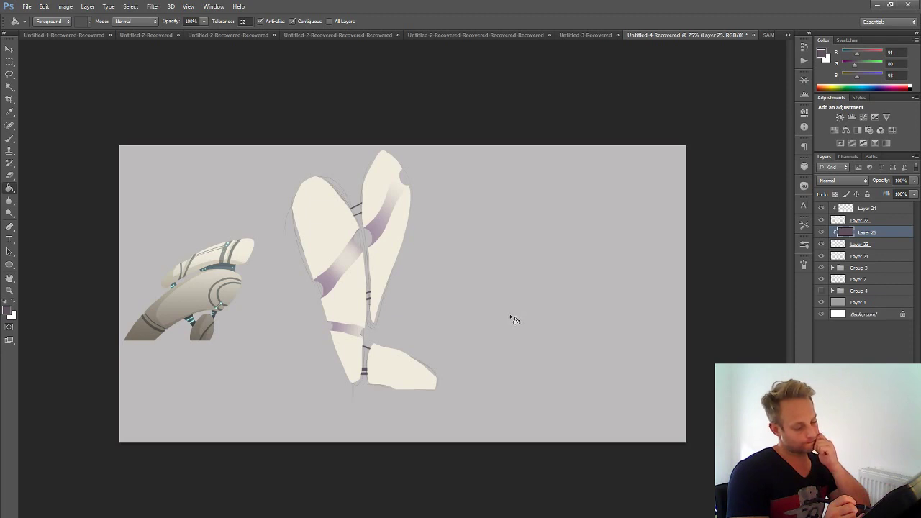
- Delete Layers 23 and 25 with the connector bars, and toggle Layer 21 to check what it holds
key("alt+bracketleft")
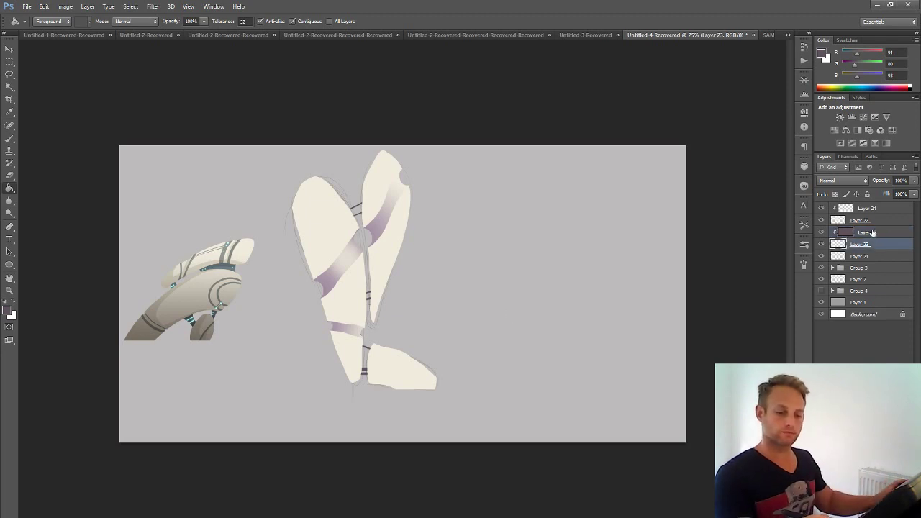
left_click(871, 232, "shift")
key("Delete")
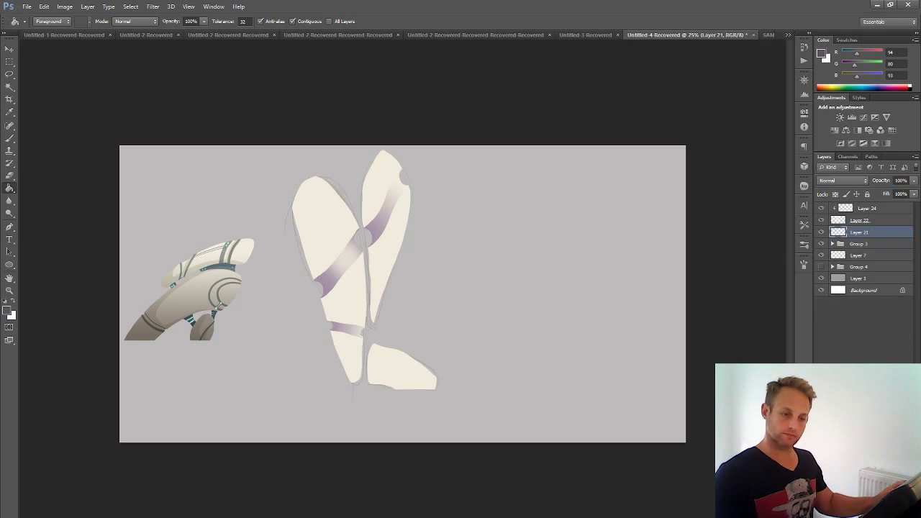
left_click(821, 232)
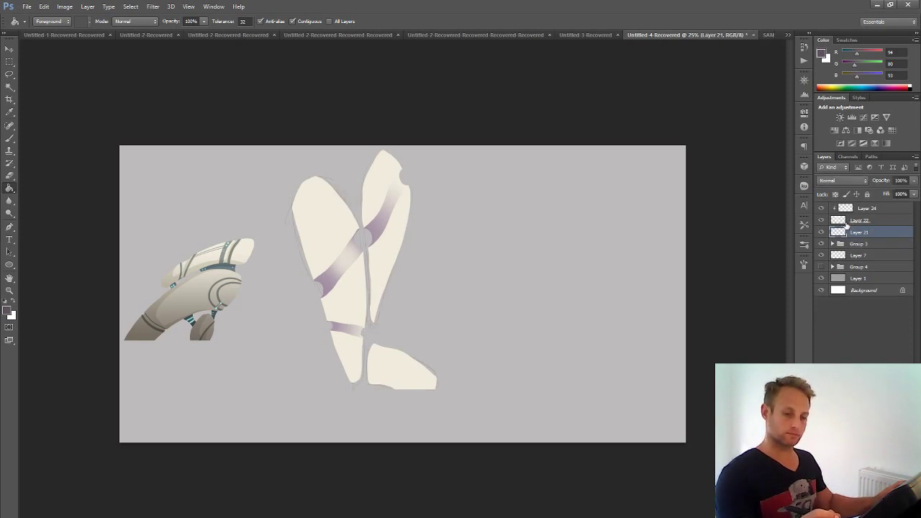
- Try bridging the gaps between the petals with cream strokes on Layer 22 using a 51 px brush, and undo them
left_click(853, 222)
key("b")
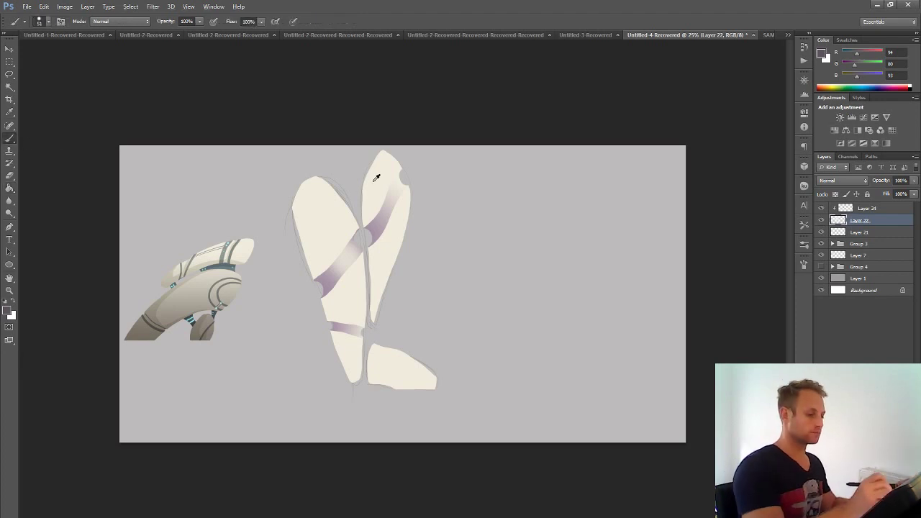
left_click(383, 196, "alt")
left_click_drag(364, 194, 347, 202)
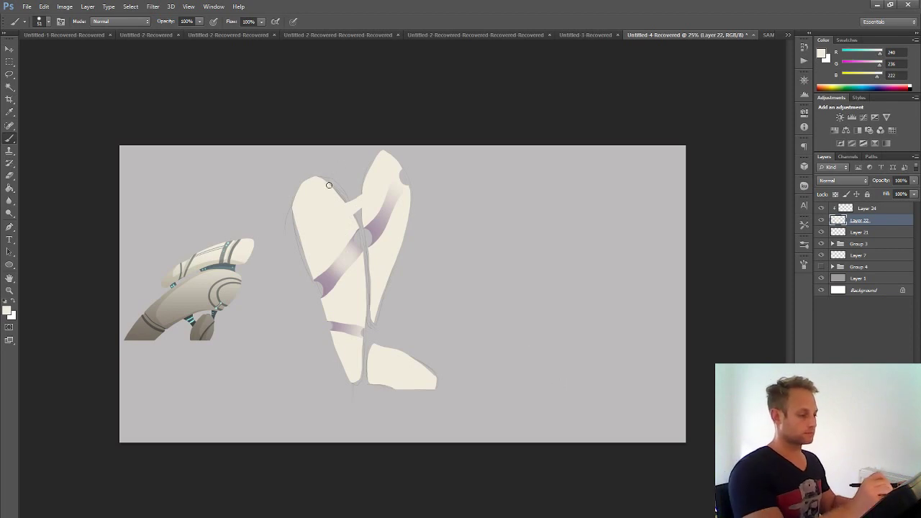
left_click_drag(325, 185, 378, 173)
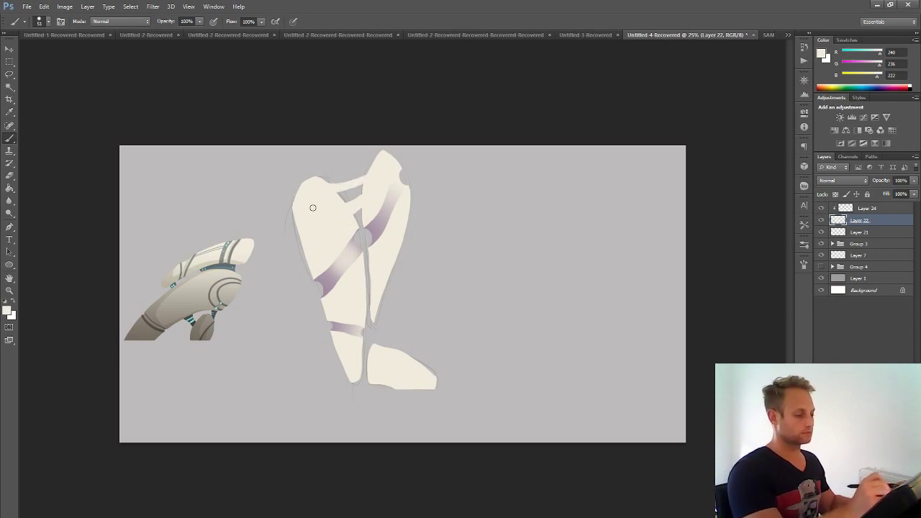
key("ctrl+minus")
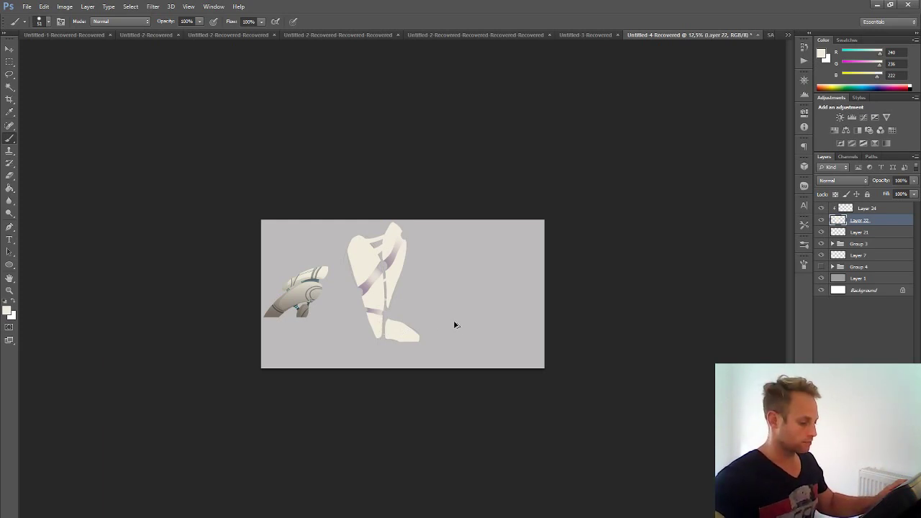
key("alt+bracketleft")
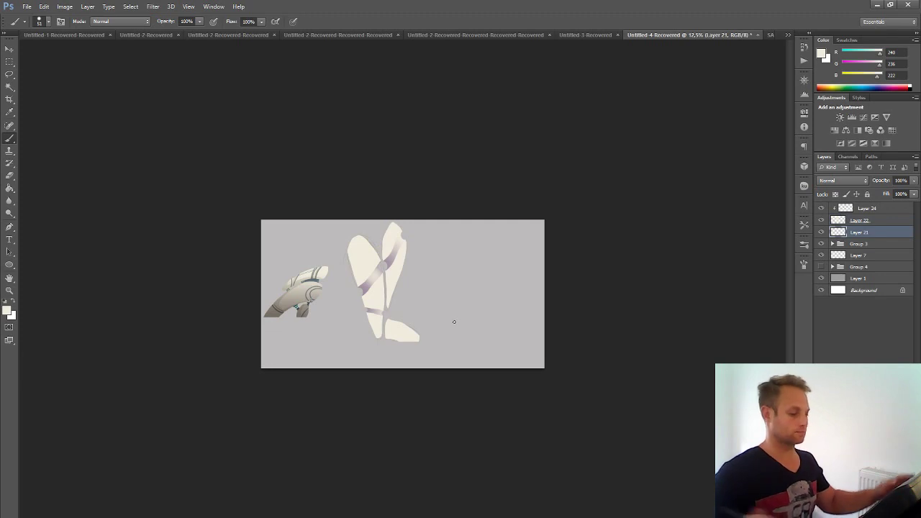
key("ctrl+plus")
key("ctrl+plus")
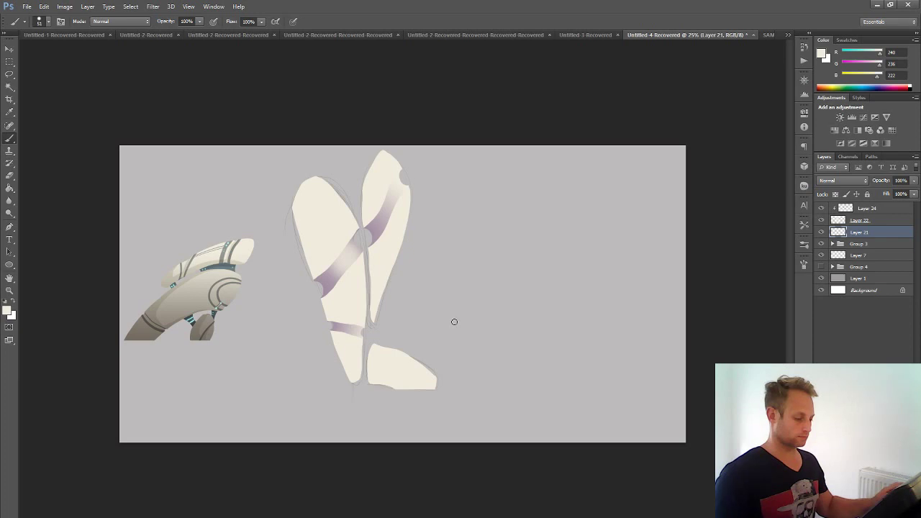
- Cut round notches into Layer 22 around the front petal's lower tip with a 136 px eraser, plus a smaller one under the foot-shaped petal
key("e")
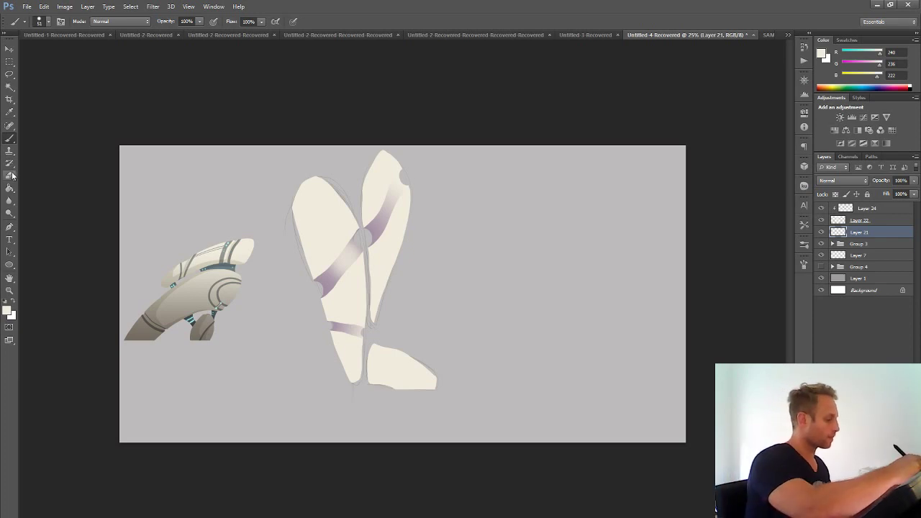
left_click(863, 219)
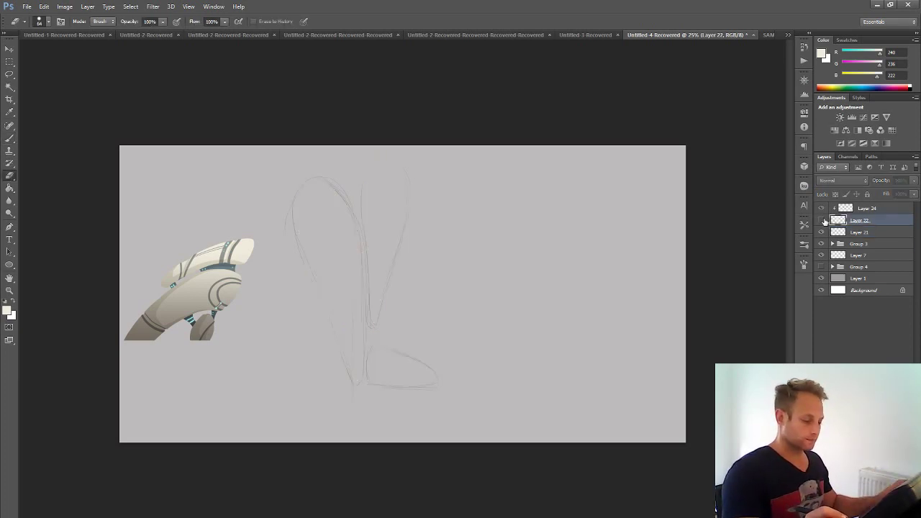
left_click_drag(364, 363, 362, 366)
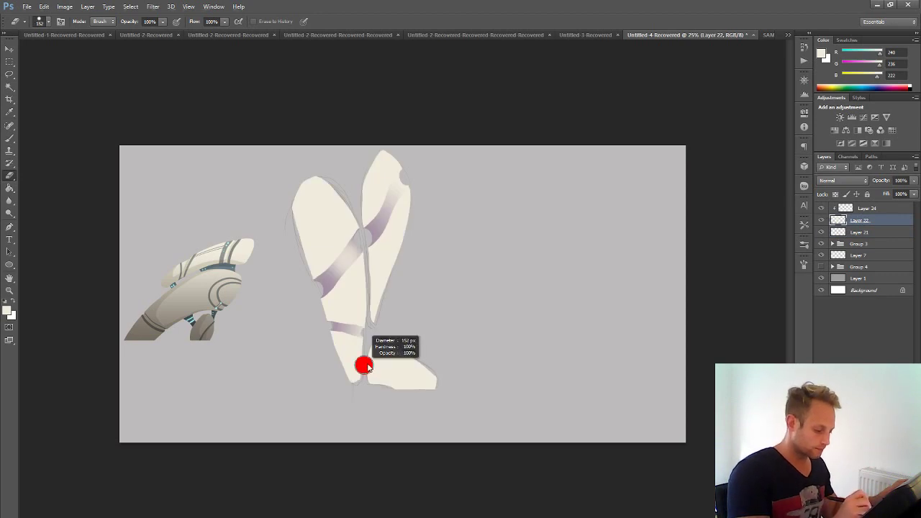
left_click(364, 363)
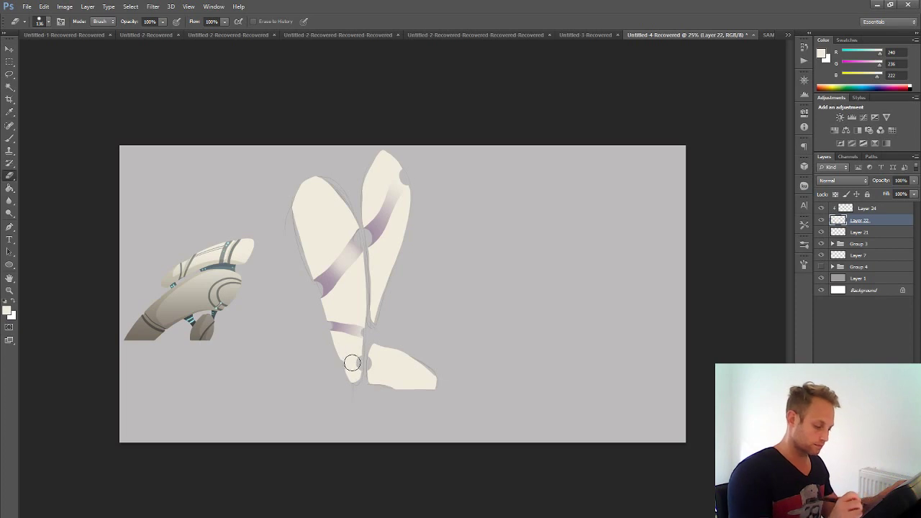
left_click_drag(417, 388, 411, 390)
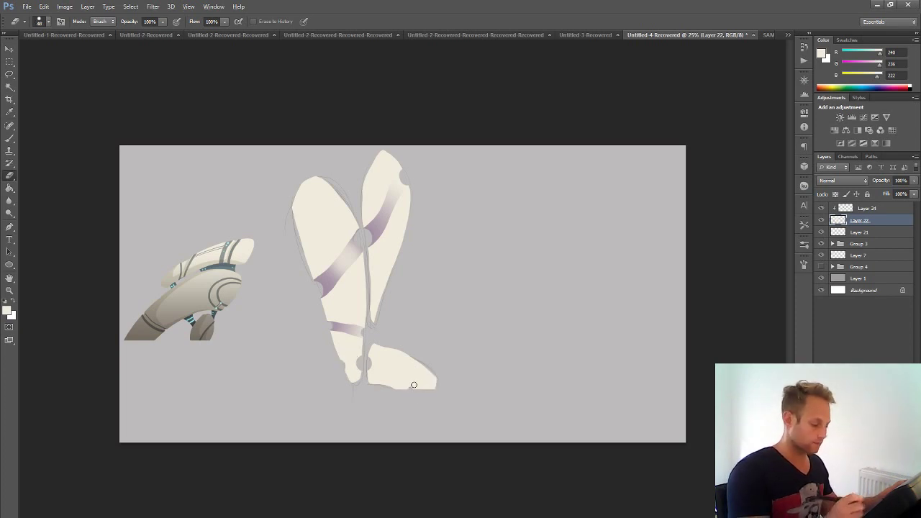
- Lasso a band between the notches at the front petal's lower tip and fill it with a purple radial gradient on Layer 24
left_click(10, 74)
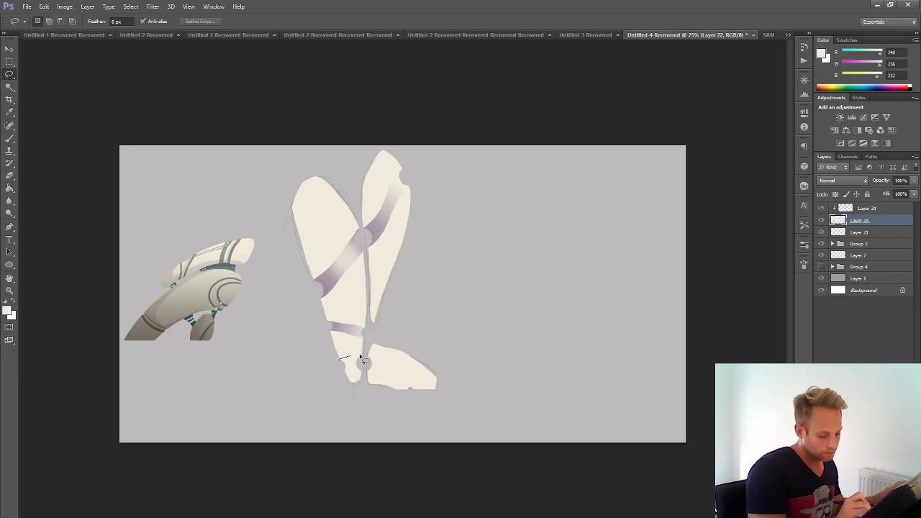
mouse_move(363, 376)
left_mouse_down()
mouse_move(346, 375)
mouse_move(341, 359)
left_mouse_up()
key("alt+bracketright")
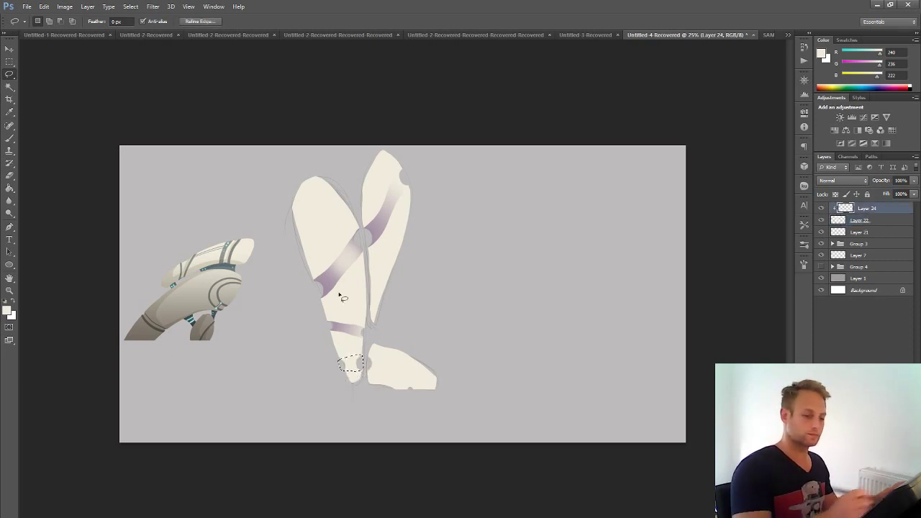
left_click(10, 175)
right_click(9, 188)
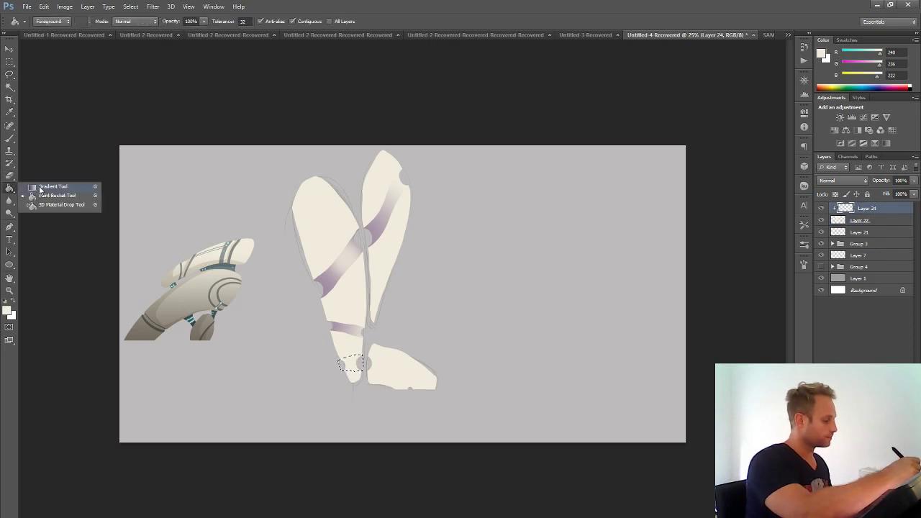
left_click(43, 186)
left_click(320, 284, "alt")
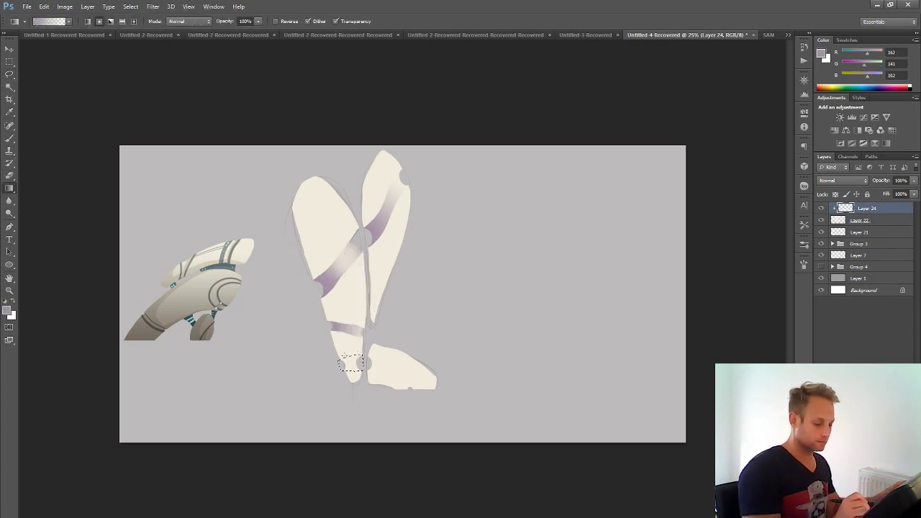
left_click_drag(382, 356, 384, 355)
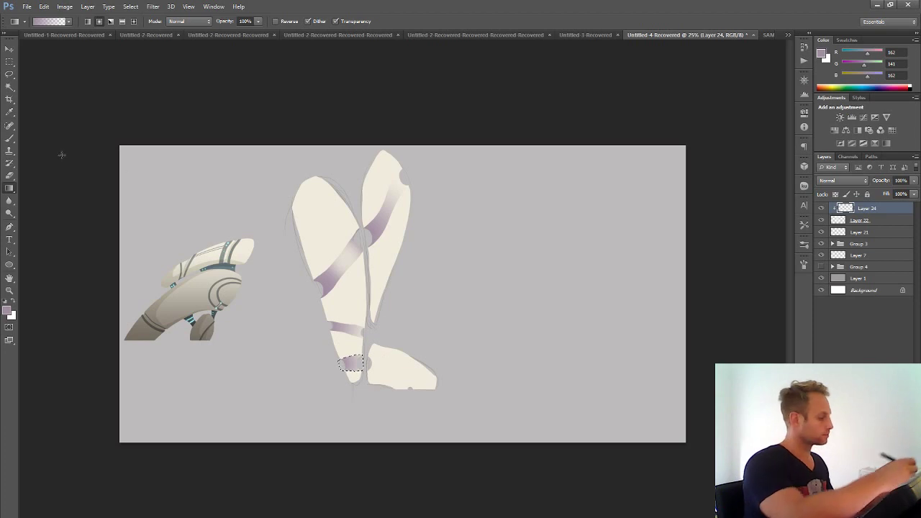
- Lasso a curved band across the foot-shaped petal from its notch to the lower edge and fill it with a purple radial gradient on Layer 24
key("l")
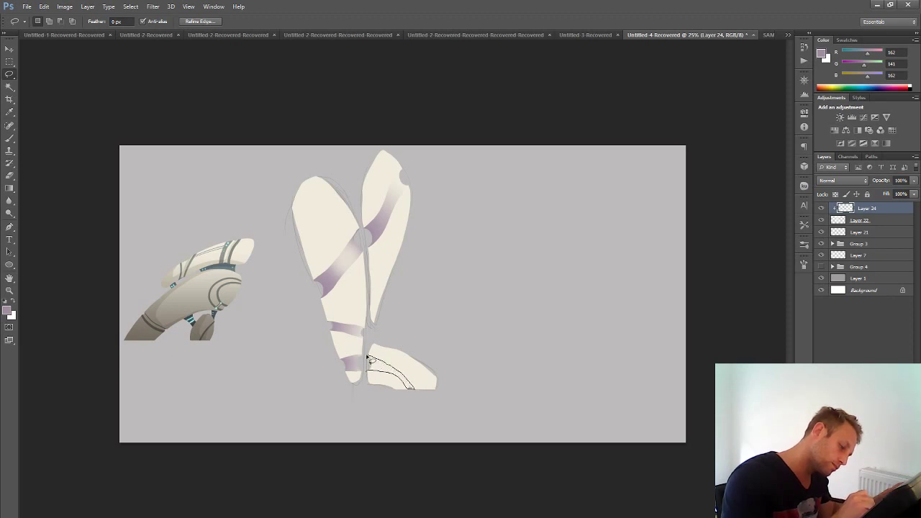
left_click_drag(368, 359, 366, 357)
left_click(9, 187)
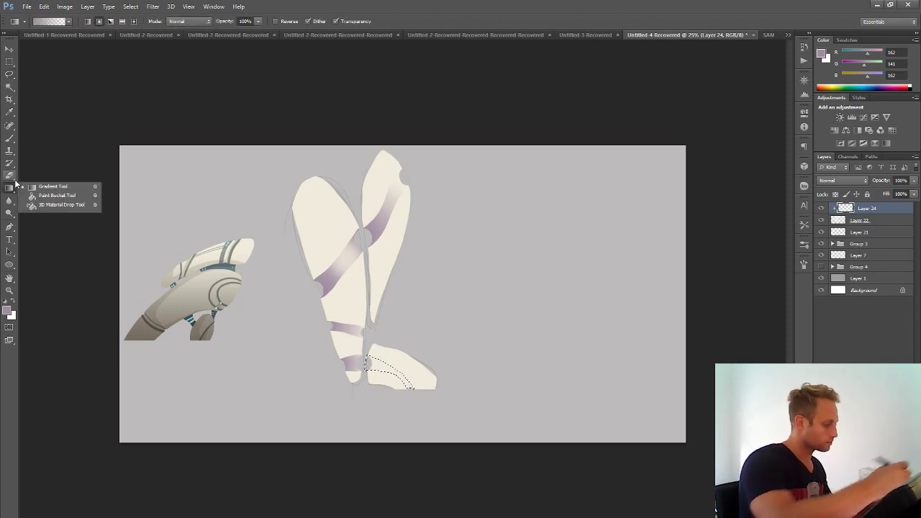
left_click(52, 186)
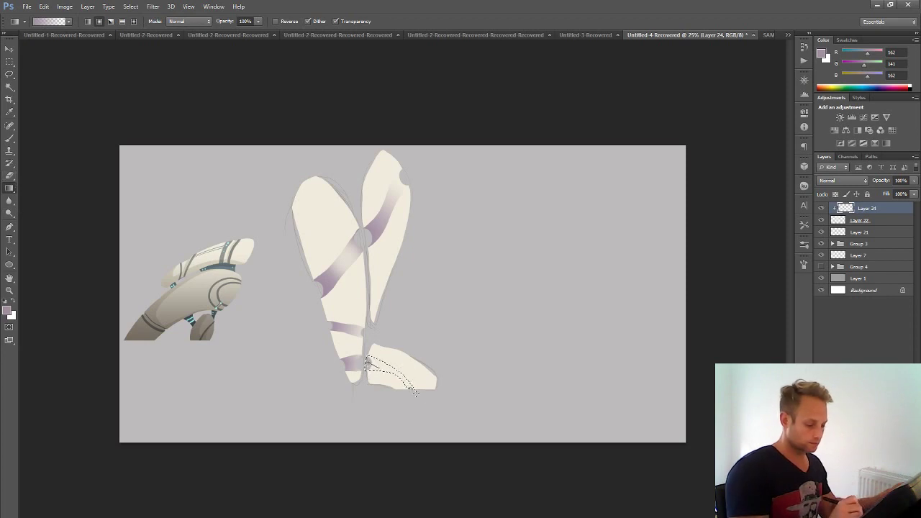
left_click(135, 5)
left_click(412, 392)
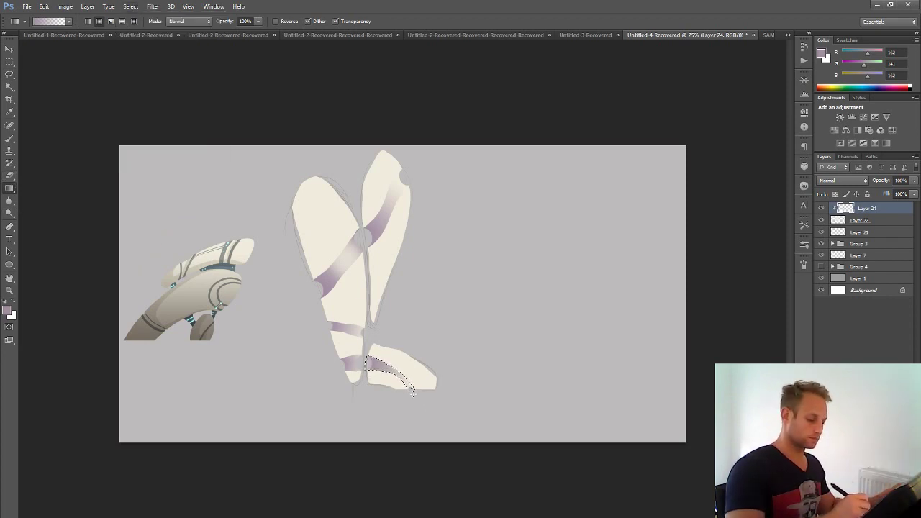
left_click(131, 5)
left_click(144, 26)
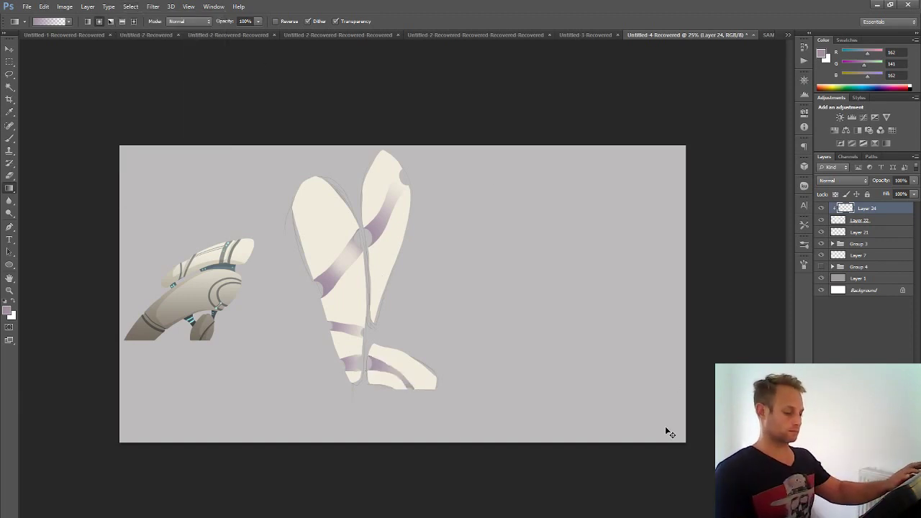
- Create Layer 25 and paint round purple joints with a 99 px brush in the notches between the upper petals and beside the foot-shaped petal
key("ctrl+minus")
key("ctrl+minus")
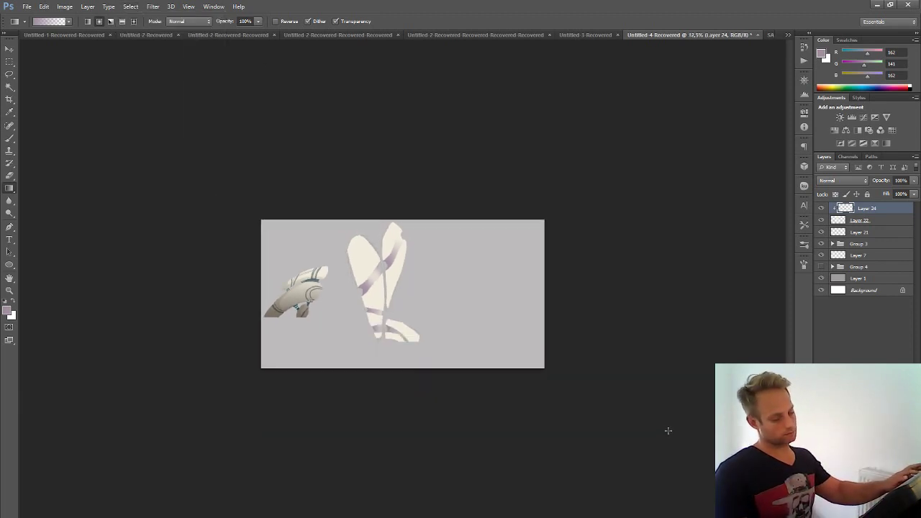
key("ctrl+plus")
key("ctrl+plus")
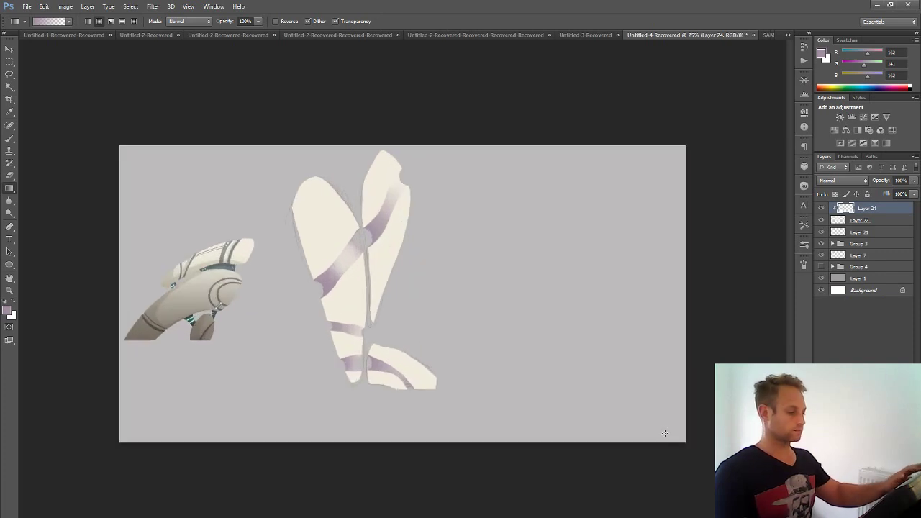
left_click(9, 138)
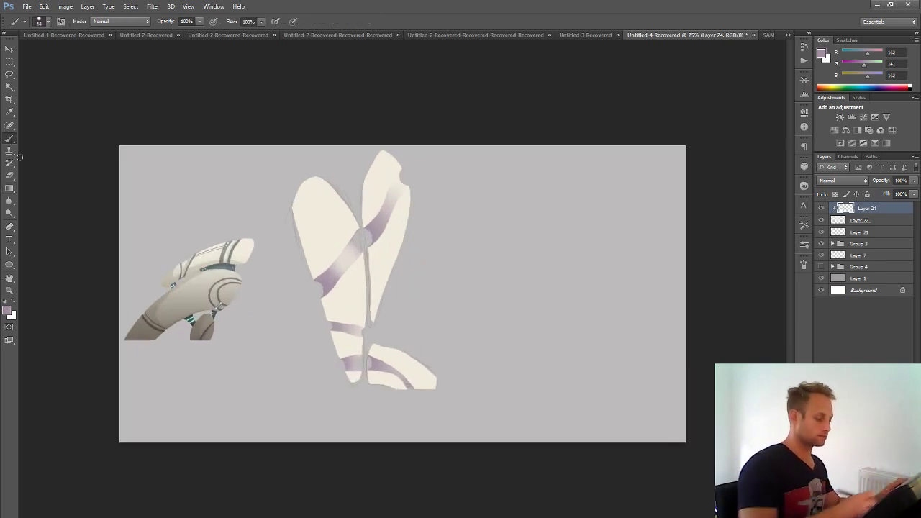
key("alt")
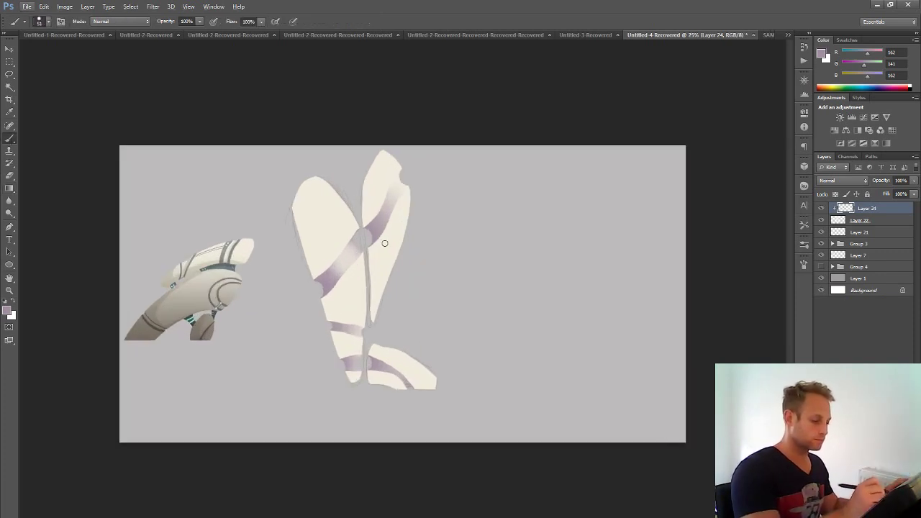
key("ctrl+shift+alt+n")
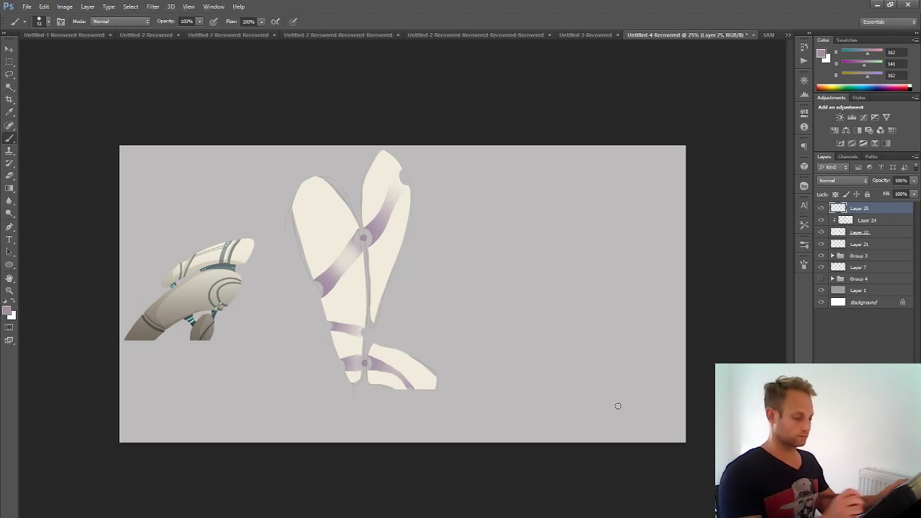
left_click_drag(364, 363, 365, 362)
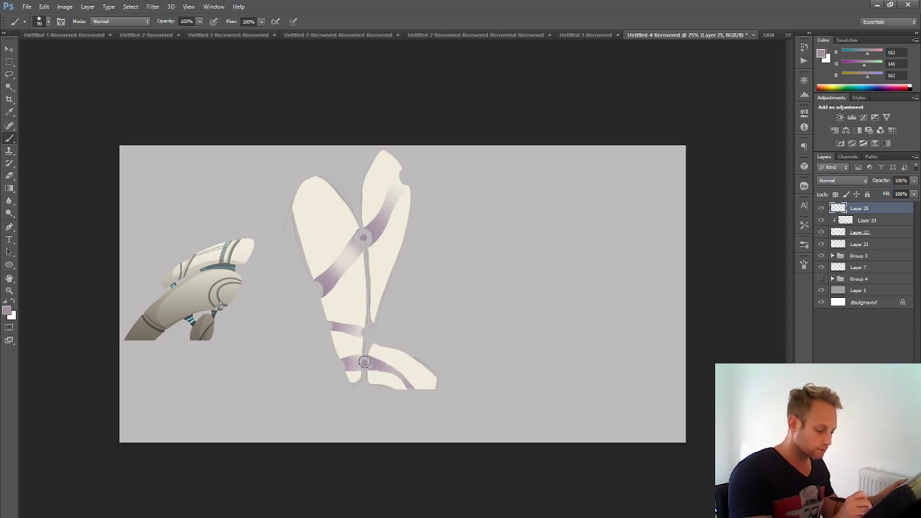
left_click(363, 237)
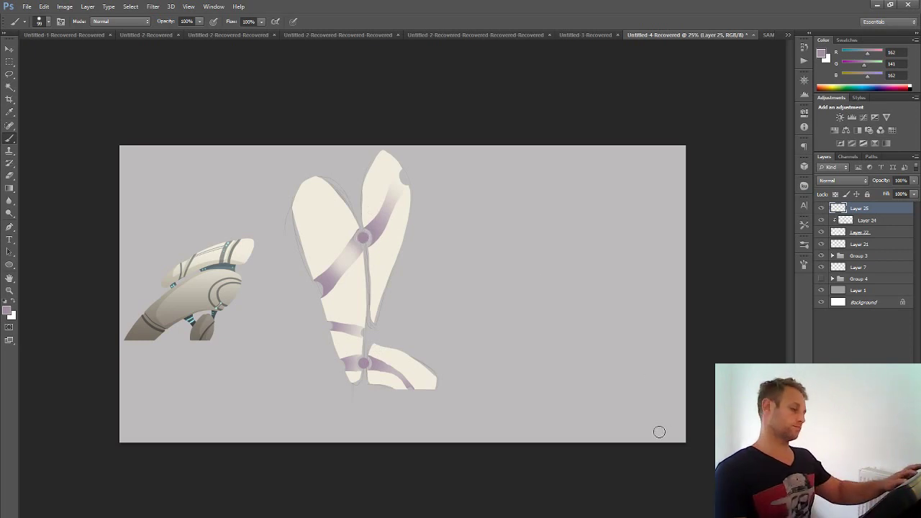
- Pick a bright pink foreground colour and paint a 99 px dot over each of the two round joints on a new Layer 26
left_click(7, 311)
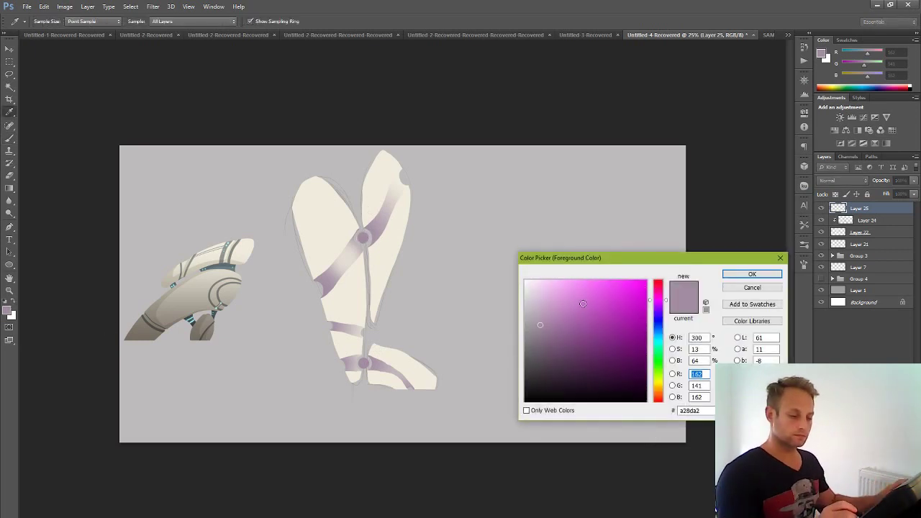
left_click(594, 281)
left_click(751, 274)
key("ctrl+shift+alt+n")
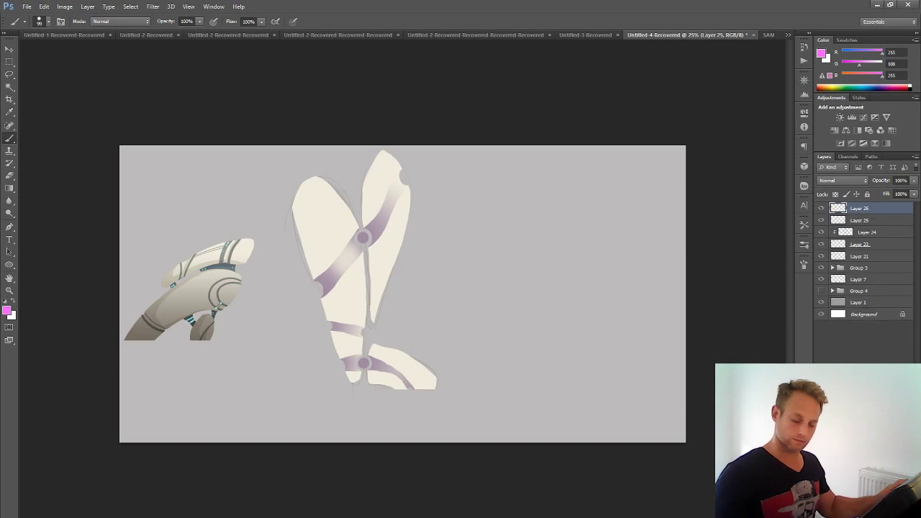
left_click(363, 237)
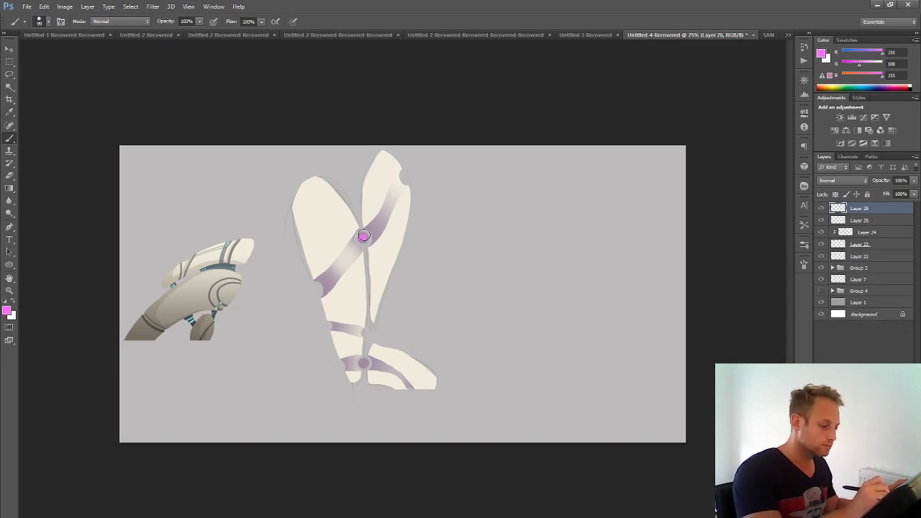
left_click(364, 364)
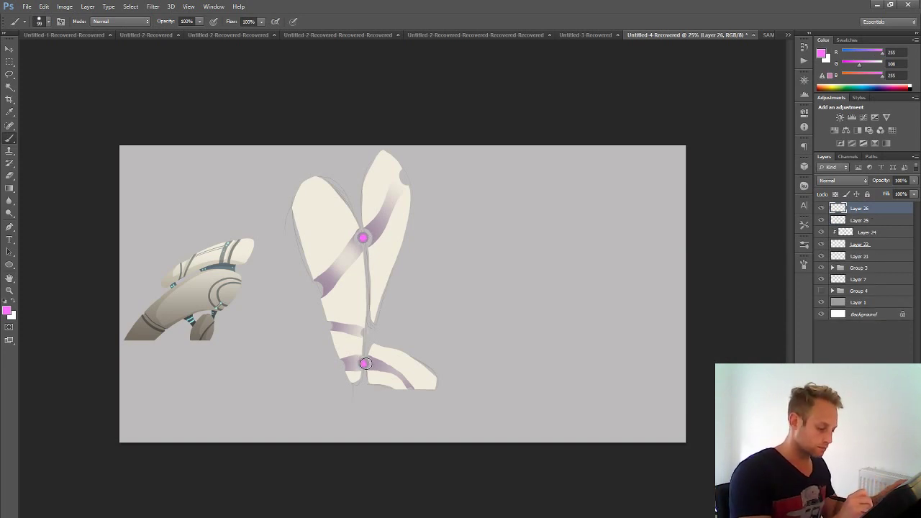
- Duplicate Layer 26 with the pink dots and apply a Gaussian Blur to the copy
right_click(860, 210)
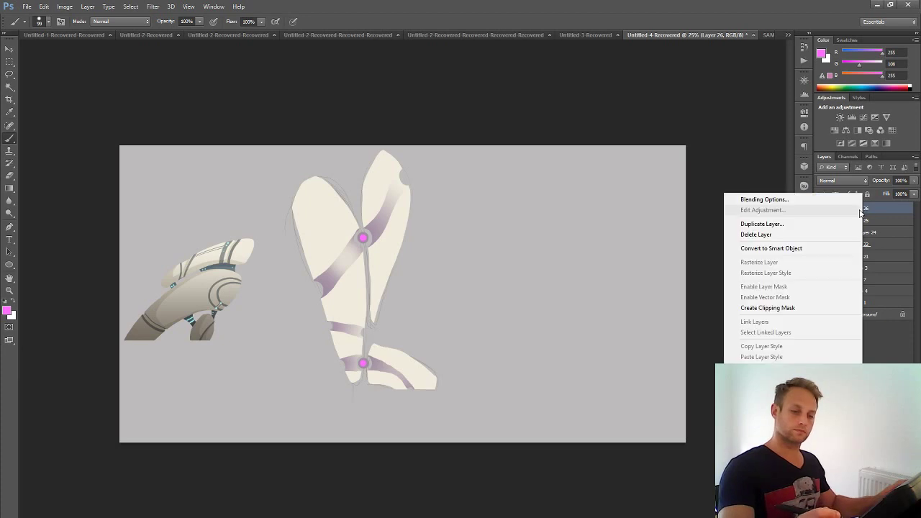
left_click(762, 224)
left_click(545, 176)
left_click(156, 5)
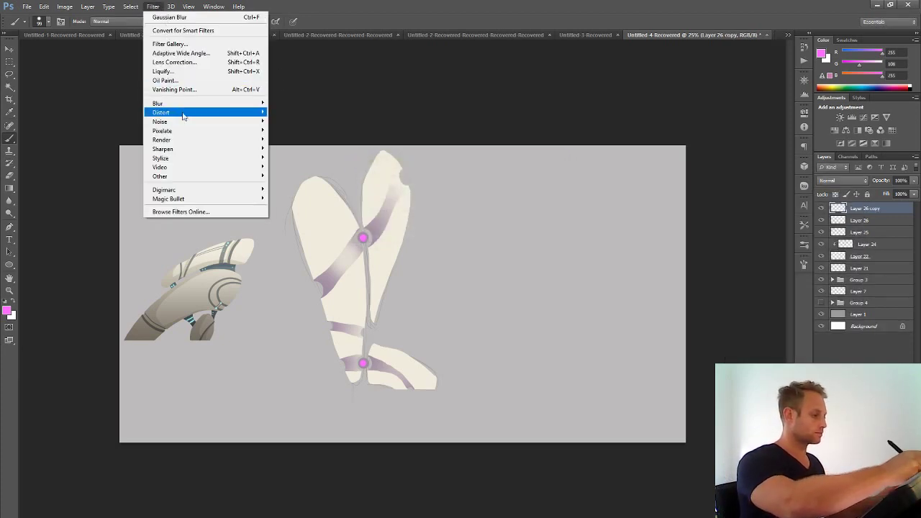
mouse_move(180, 104)
left_click(117, 174)
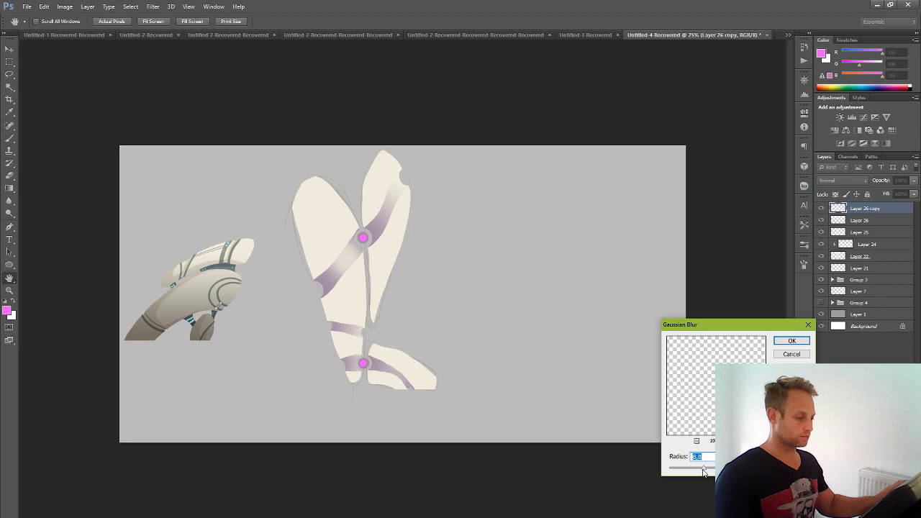
left_click(792, 341)
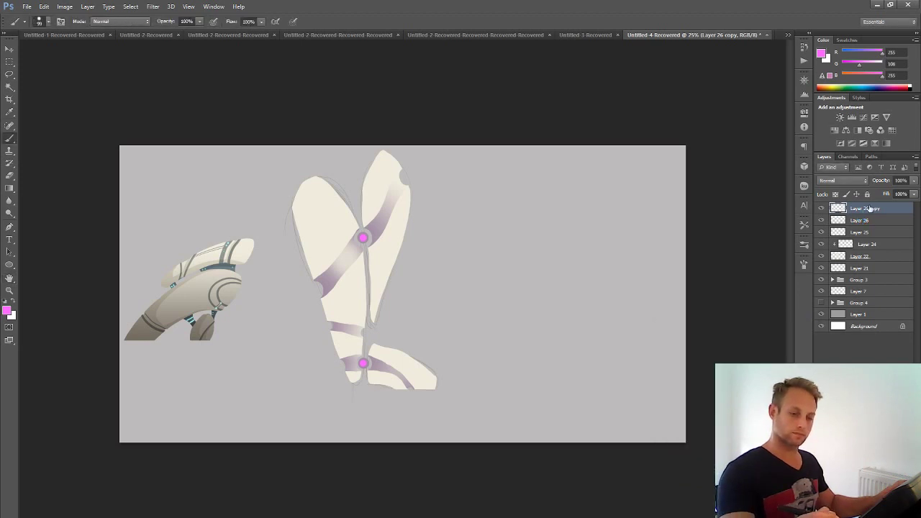
- Move Layer 26 above its blurred copy, set its blend mode to Screen and nudge the pink dots over the joints
left_click_drag(861, 220, 873, 208)
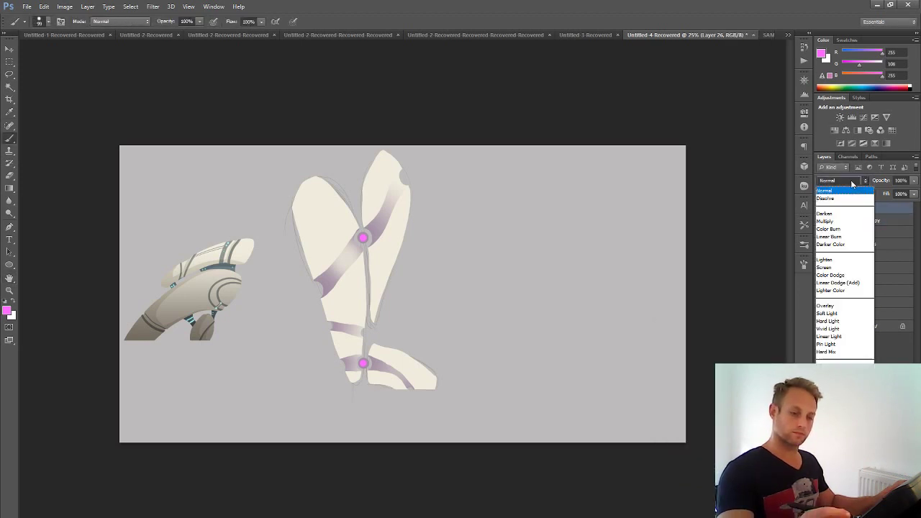
left_click(846, 180)
left_click(834, 266)
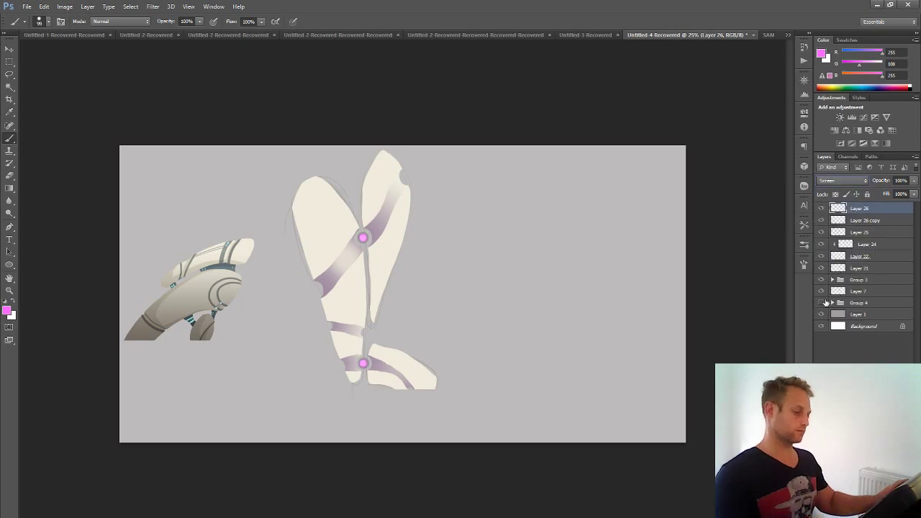
key("v")
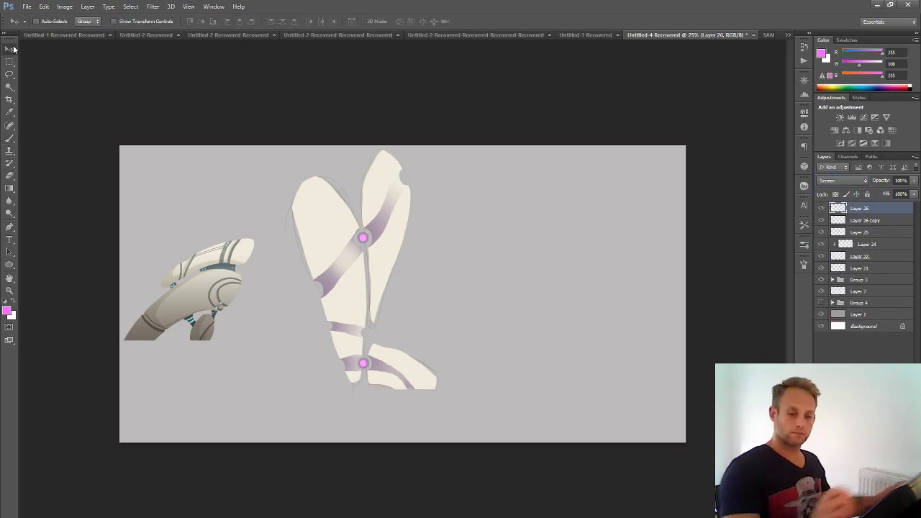
left_click_drag(363, 367, 364, 364)
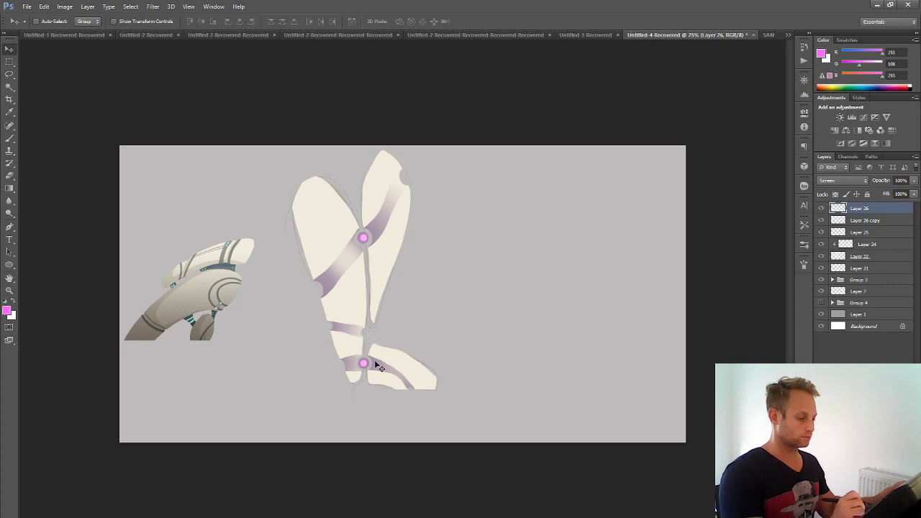
- Check the glowing joints at different zoom levels and toggle Layers 24 and 25 to see what each holds
key("ctrl+minus")
key("ctrl+minus")
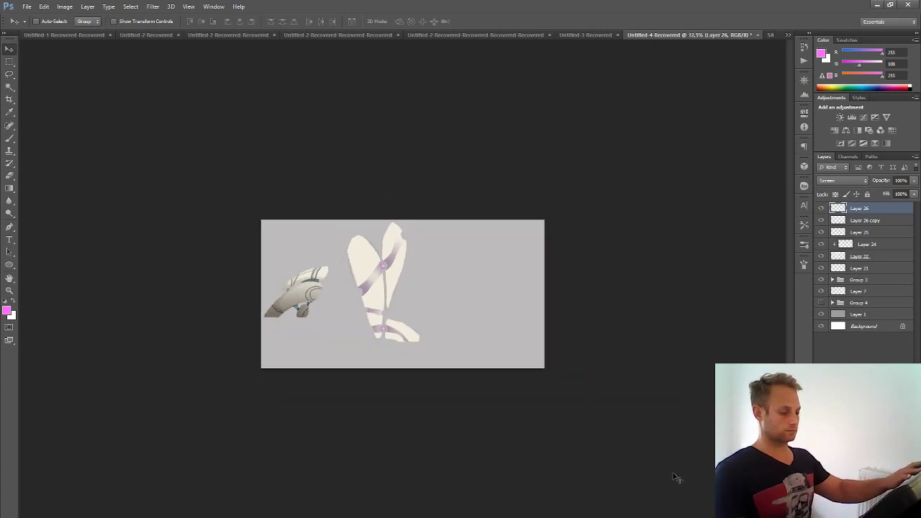
key("ctrl+plus")
key("ctrl+plus")
key("ctrl+plus")
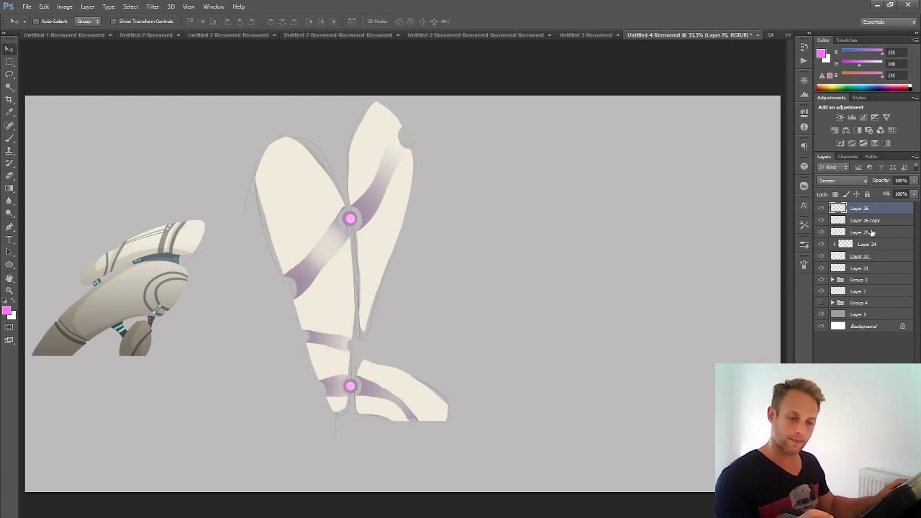
left_click(822, 245)
left_click(823, 245)
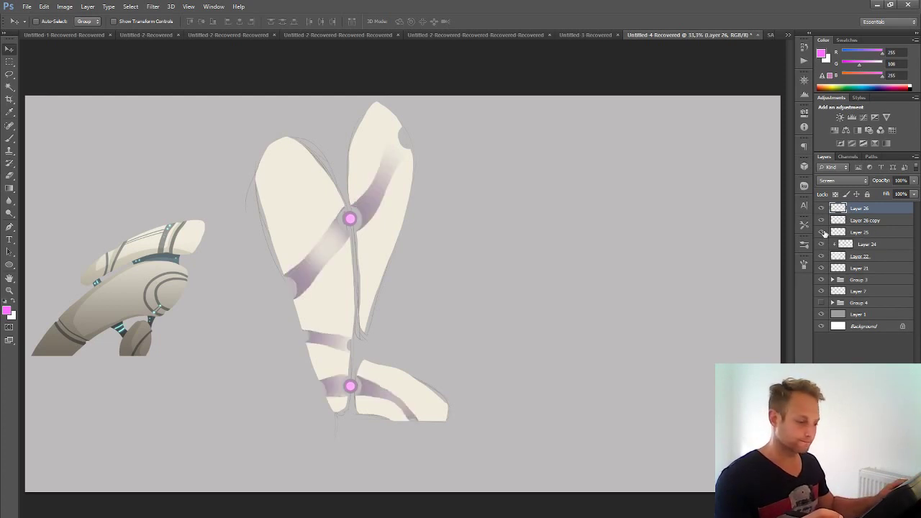
left_click(823, 232)
left_click(822, 233)
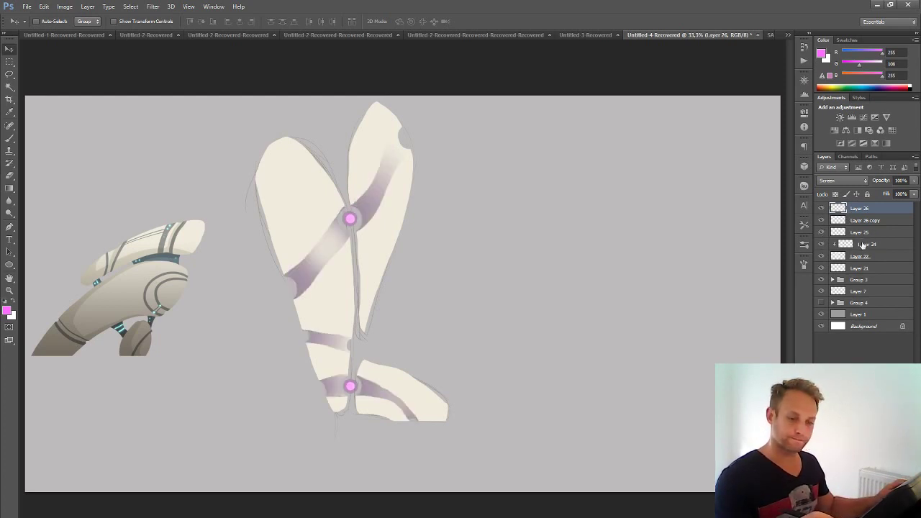
left_click(862, 246)
key("alt+bracketright")
left_click(822, 244)
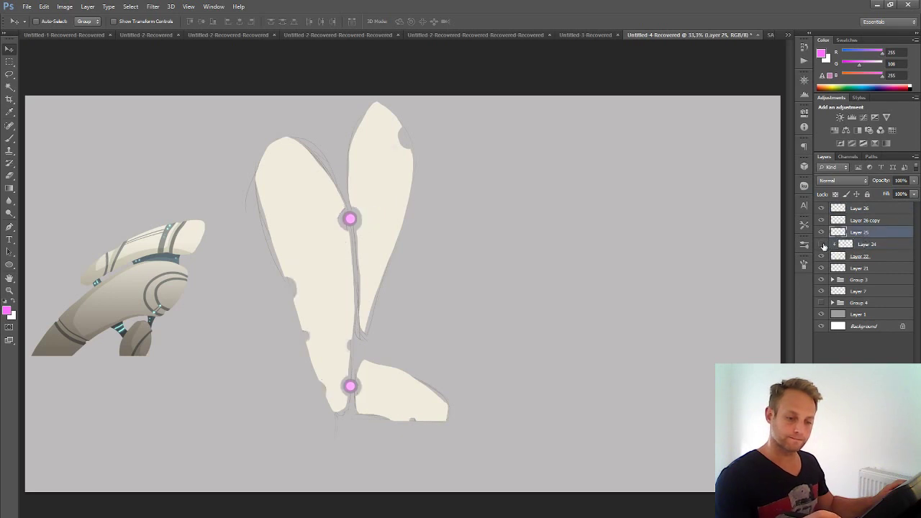
left_click(822, 245)
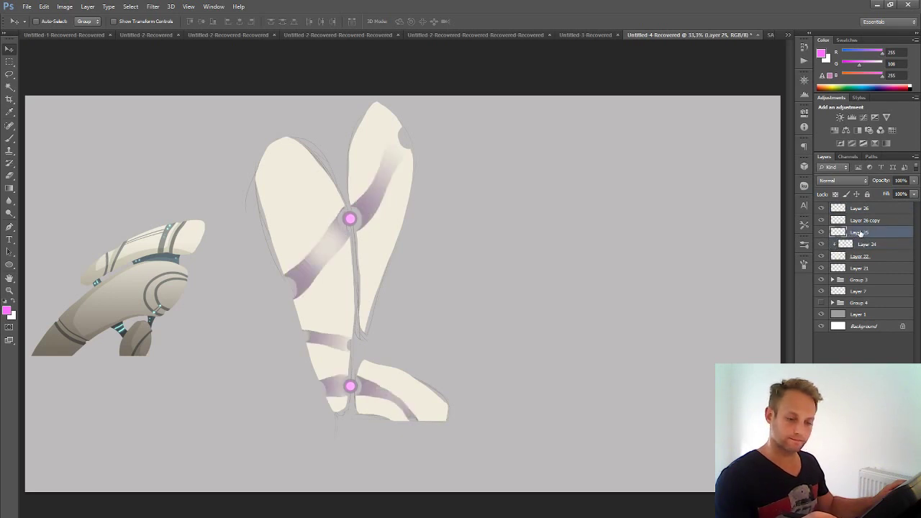
left_click(822, 233)
left_click(822, 233)
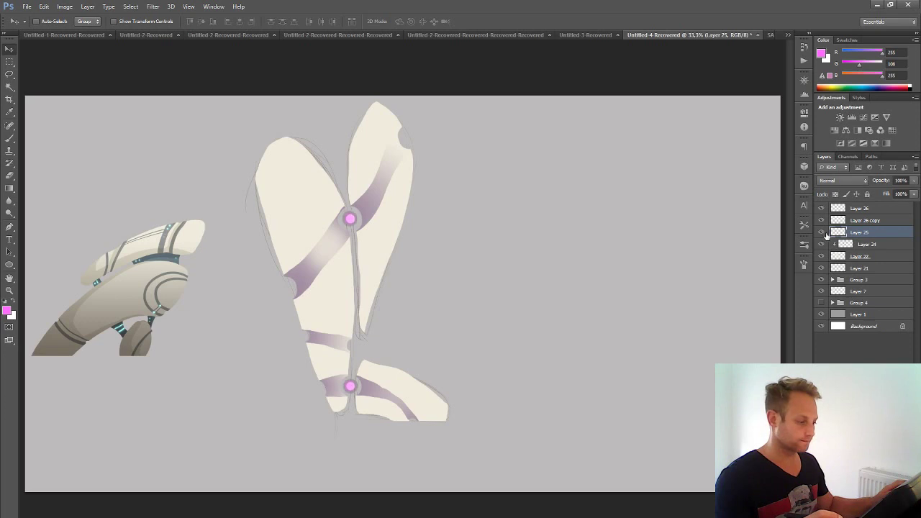
- Add Layer 27 above Layer 24 and clip it to the cream petals
left_click(866, 247)
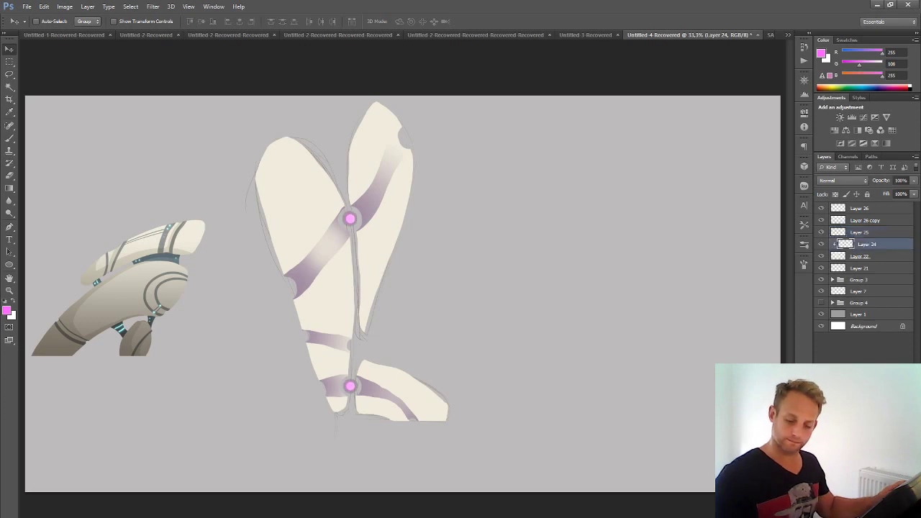
key("ctrl+shift+alt+n")
right_click(869, 248)
left_click(777, 307)
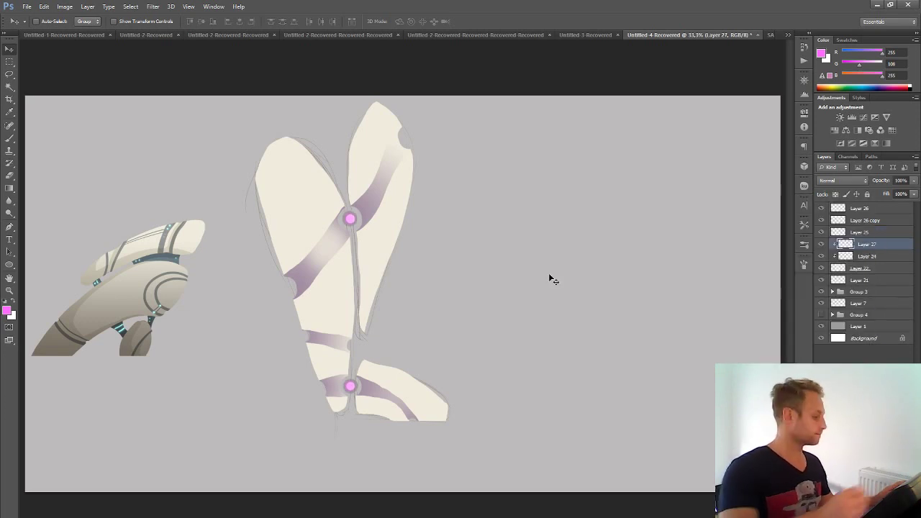
- Set up a radial gradient for Layer 27 with a very dark foreground colour, RGB 53, 46, 44
left_click(10, 188)
left_click(54, 186)
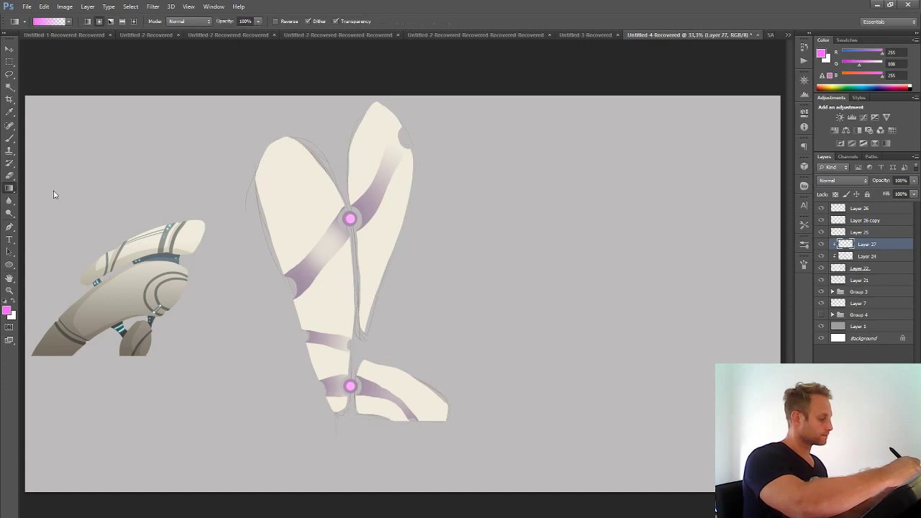
left_click(6, 311)
left_click(658, 398)
left_click_drag(545, 382, 544, 376)
left_click(751, 273)
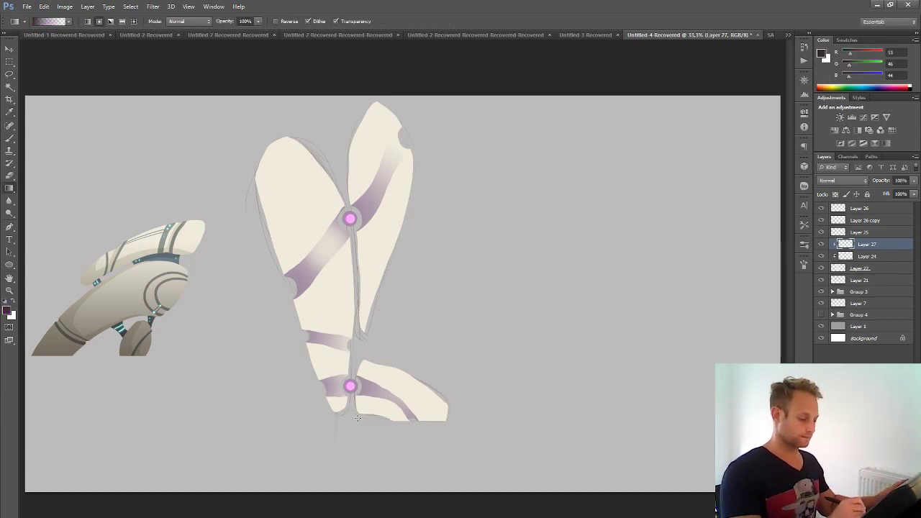
left_click_drag(356, 417, 356, 165)
left_click_drag(371, 101, 374, 99)
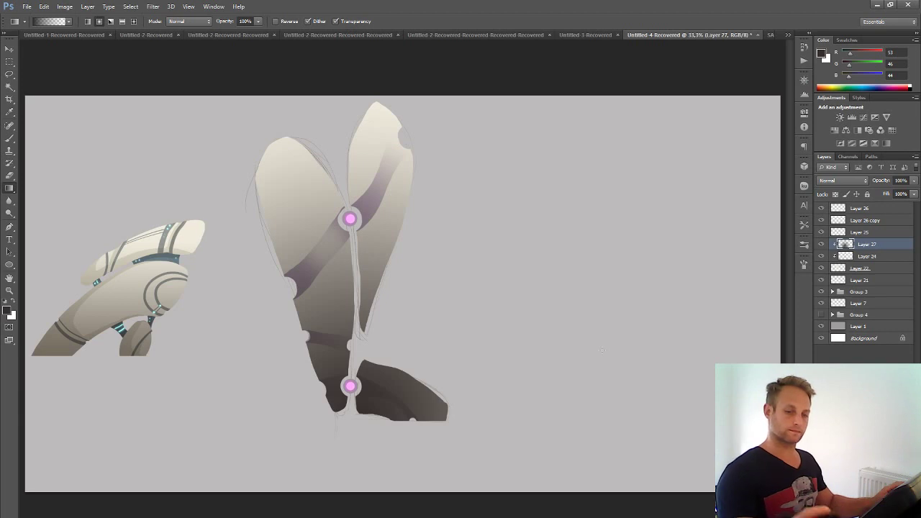
key("ctrl+z")
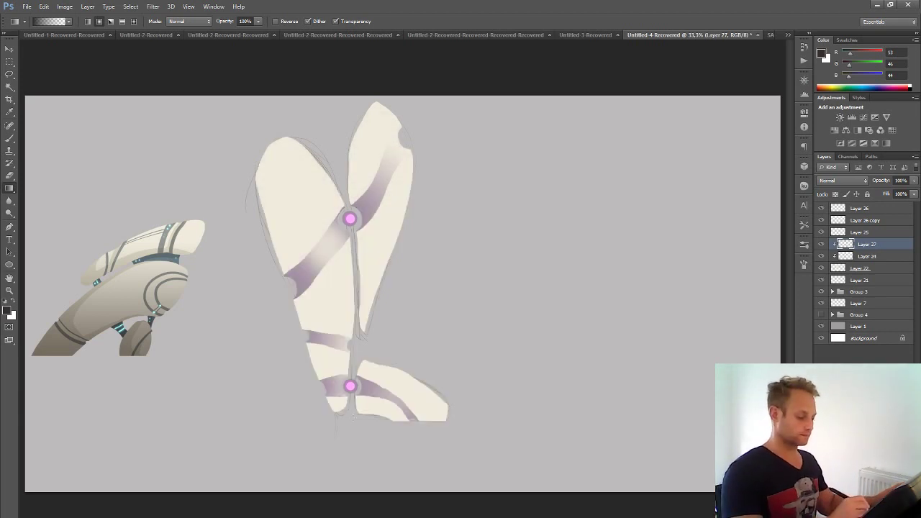
- Shade the leg with dark linear gradients from the foot upward and from its back edge inward, and set Layer 27's opacity to 45%
left_click_drag(351, 330, 350, 217)
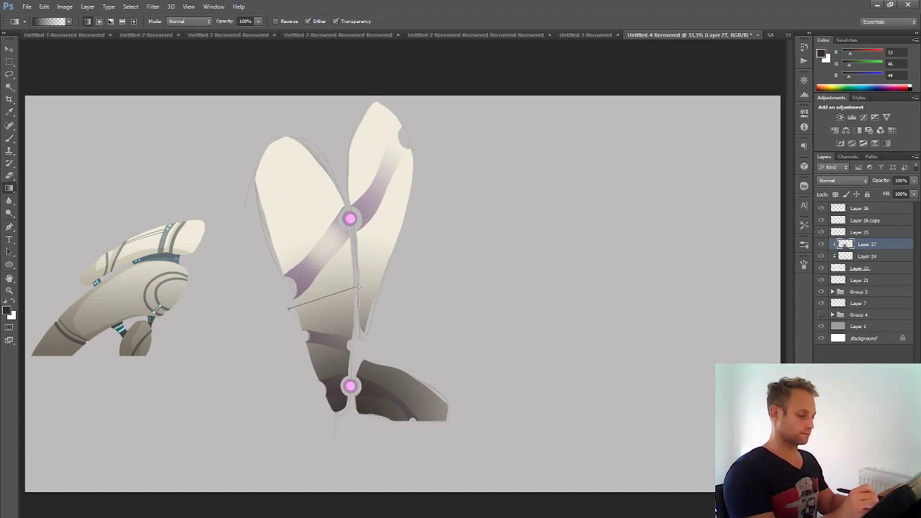
left_click_drag(359, 286, 373, 267)
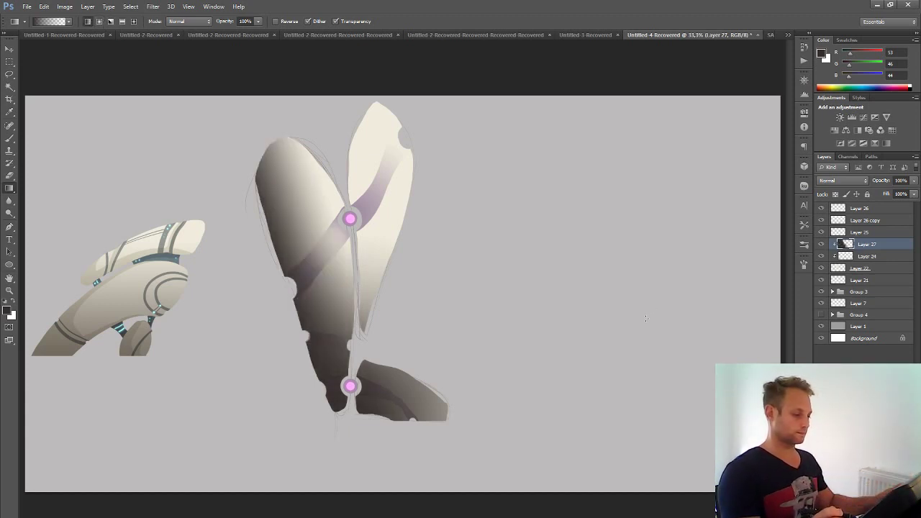
left_click(914, 180)
left_click(890, 193)
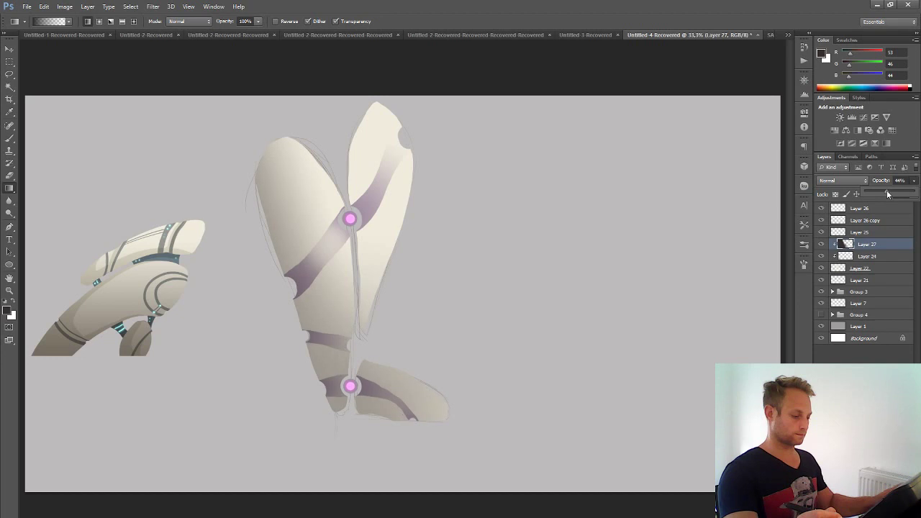
- Erase the shading along the upper surface of the foot down to the toe with a 150 px hard eraser
key("b")
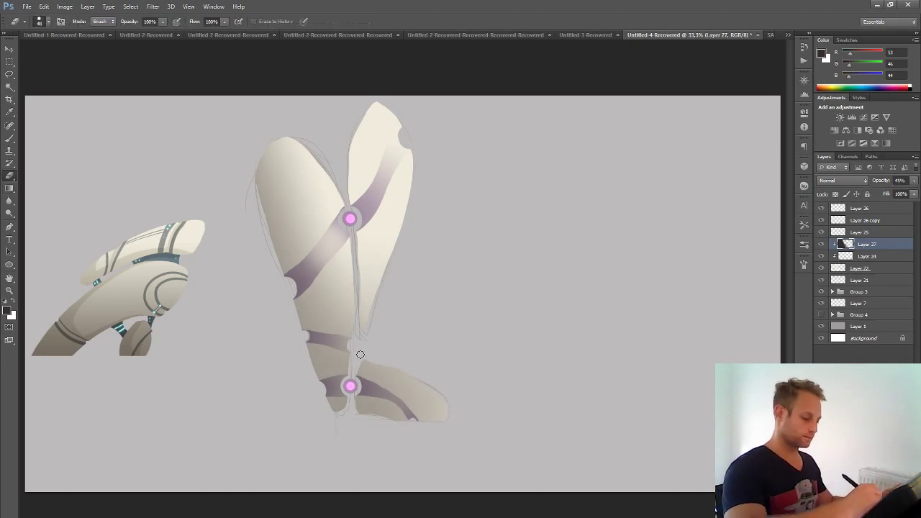
mouse_move(397, 360)
left_mouse_down()
mouse_move(367, 361)
mouse_move(431, 390)
mouse_move(462, 421)
mouse_move(366, 362)
mouse_move(392, 370)
mouse_move(470, 441)
left_mouse_up()
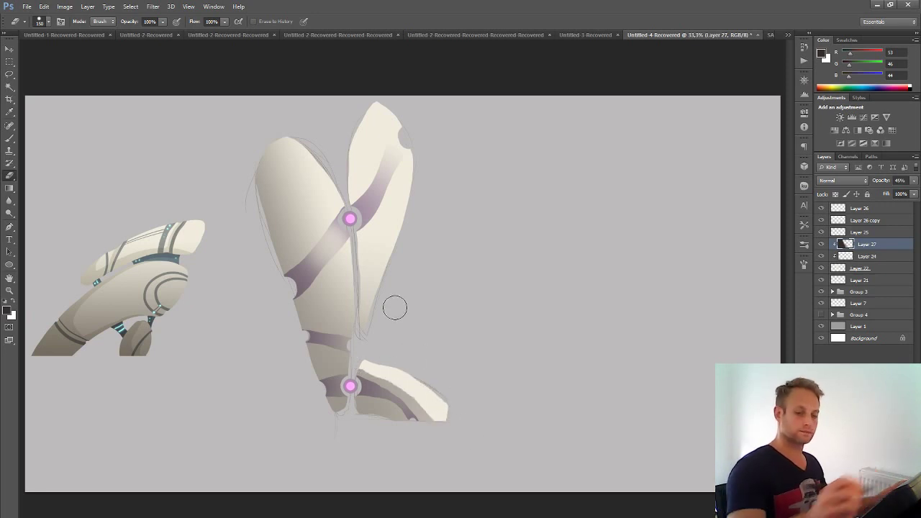
left_click(804, 246)
left_click(803, 264)
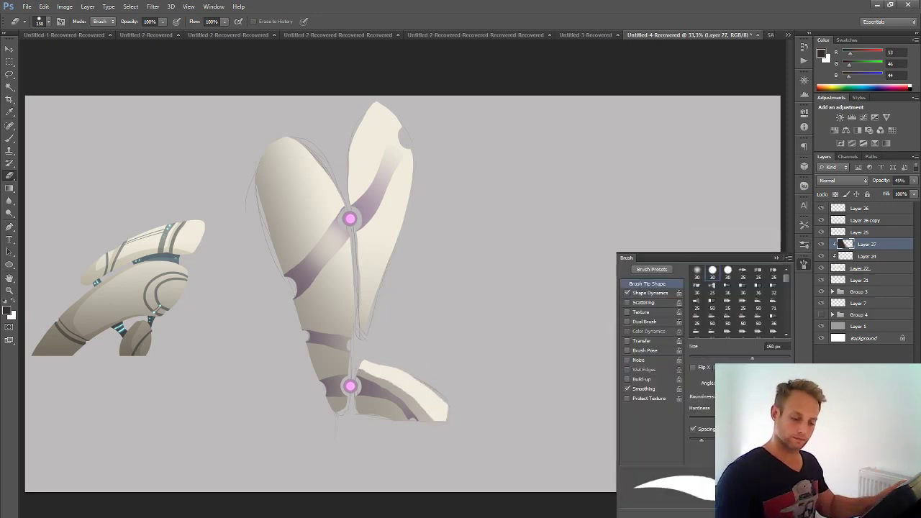
left_click(777, 258)
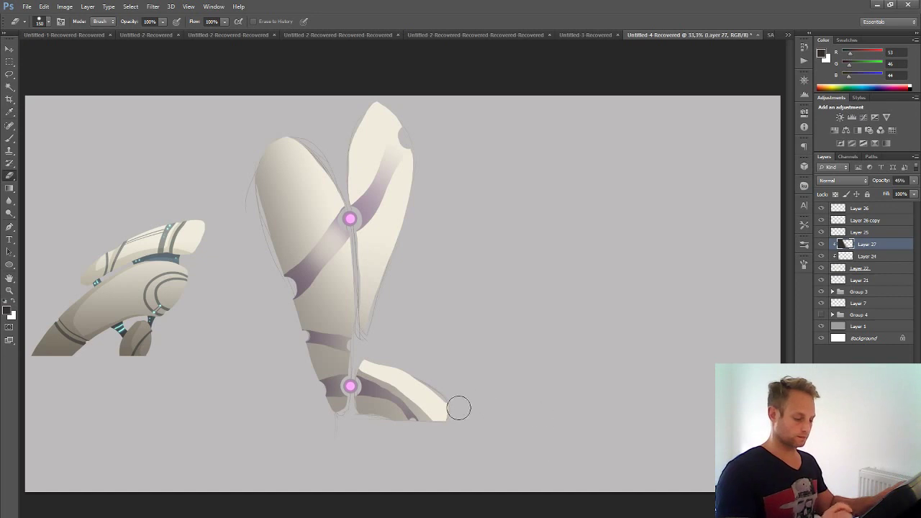
left_click_drag(414, 416, 405, 421)
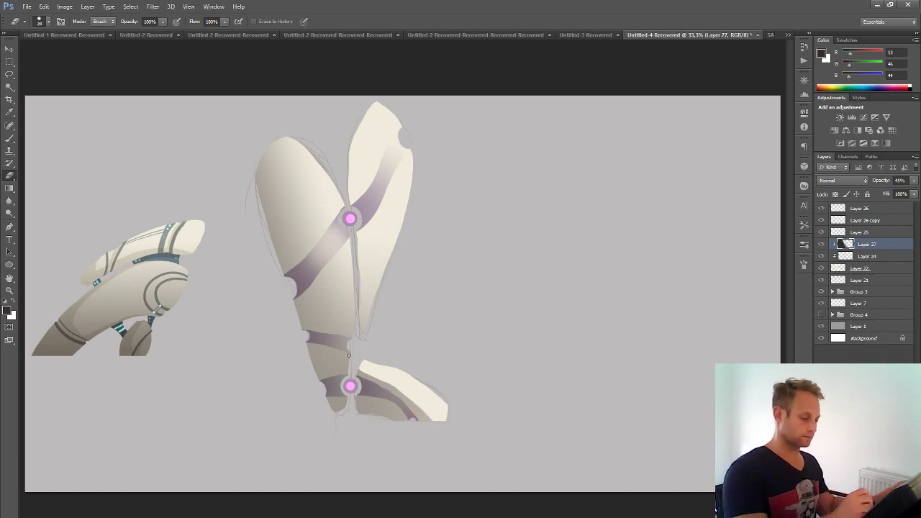
- Erase a narrow strip of shading along the front edge of the lower leg down to the heel with a 66 px eraser
left_click_drag(349, 353, 356, 348)
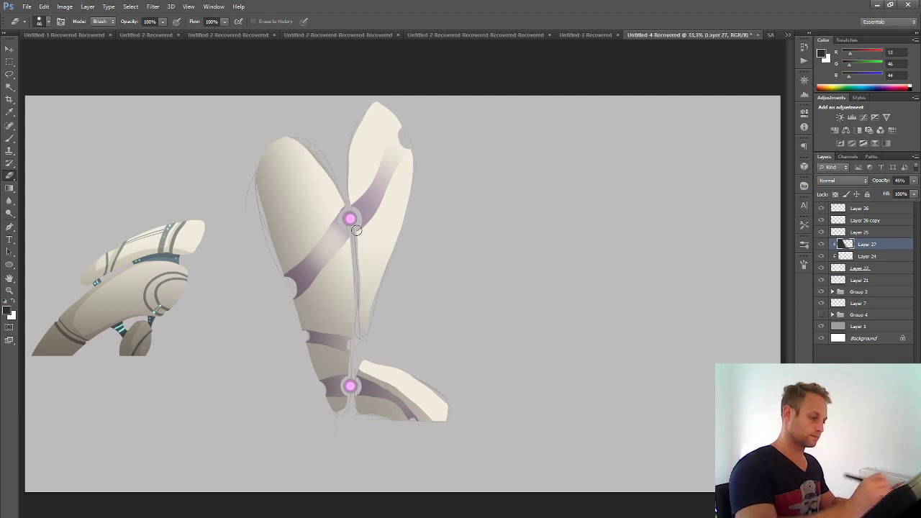
mouse_move(349, 237)
left_mouse_down()
mouse_move(352, 347)
mouse_move(354, 337)
mouse_move(349, 240)
mouse_move(344, 408)
left_mouse_up()
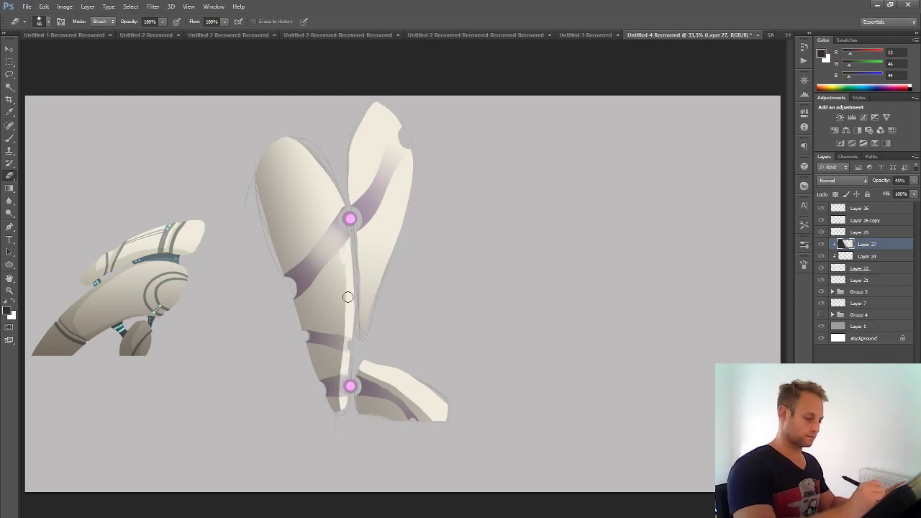
left_click_drag(348, 296, 344, 410)
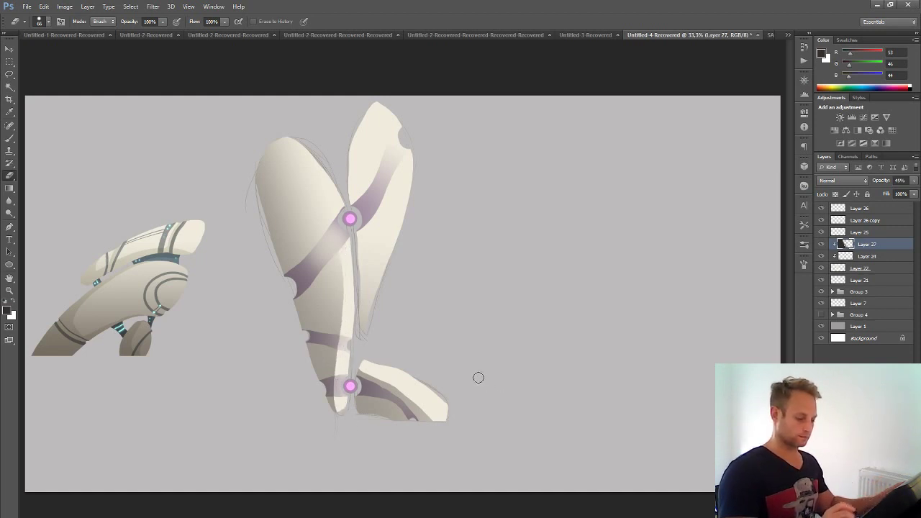
- Erase the shading over the purple band across the foot, keeping only the shadow along the sole
mouse_move(357, 375)
left_mouse_down()
mouse_move(409, 405)
mouse_move(428, 394)
left_mouse_up()
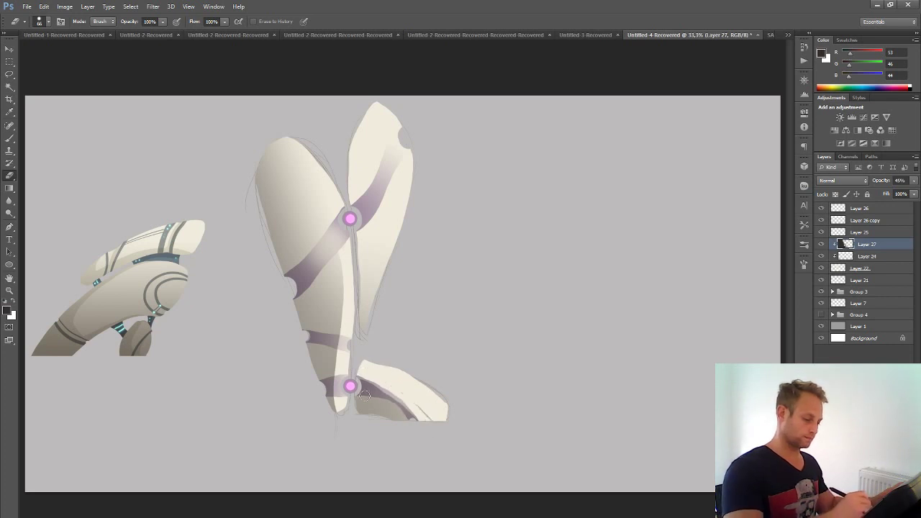
mouse_move(359, 400)
left_mouse_down()
mouse_move(428, 432)
mouse_move(412, 403)
mouse_move(362, 379)
left_mouse_up()
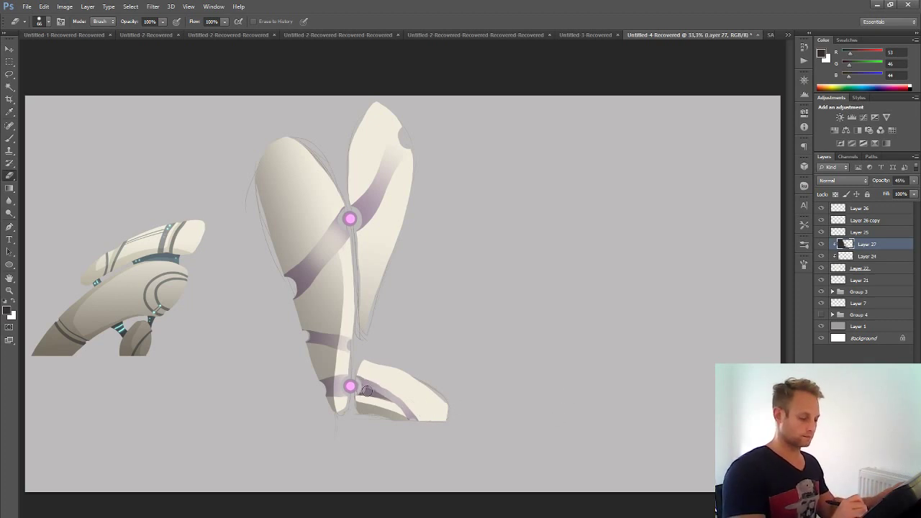
left_click_drag(367, 391, 383, 399)
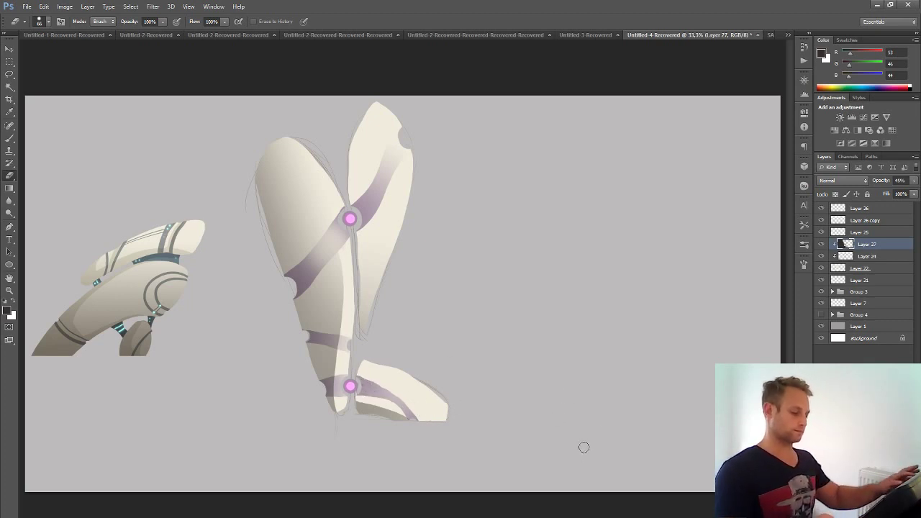
- Soften the shading edges on the lower leg and foot with a soft 204 px eraser
key("ctrl+minus")
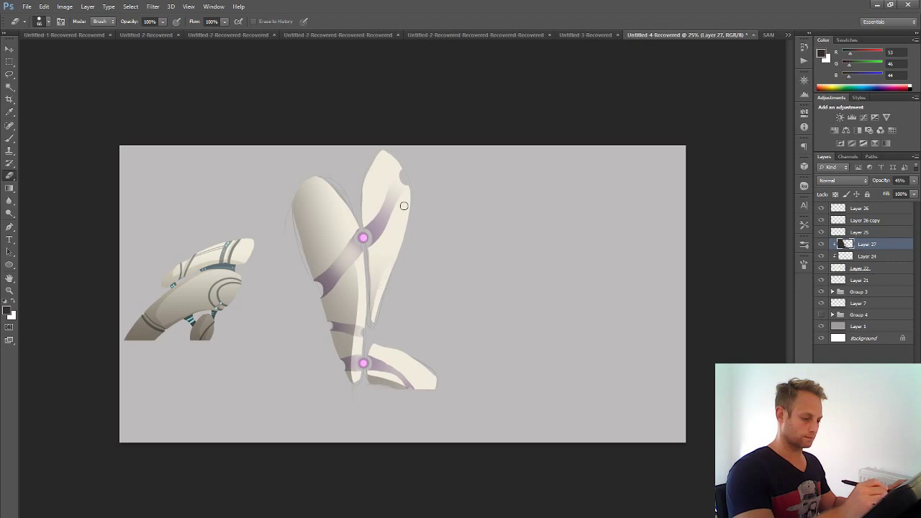
key("ctrl+minus")
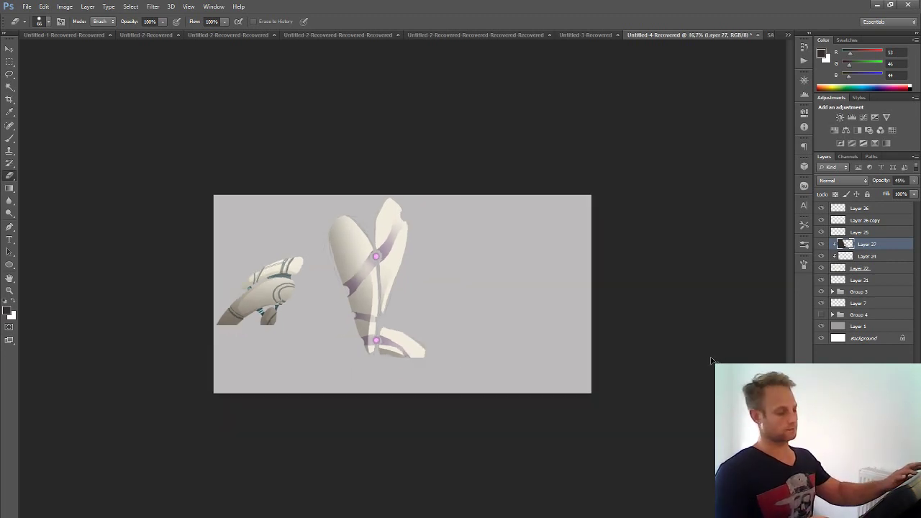
key("ctrl+plus")
key("ctrl+plus")
left_click(41, 21)
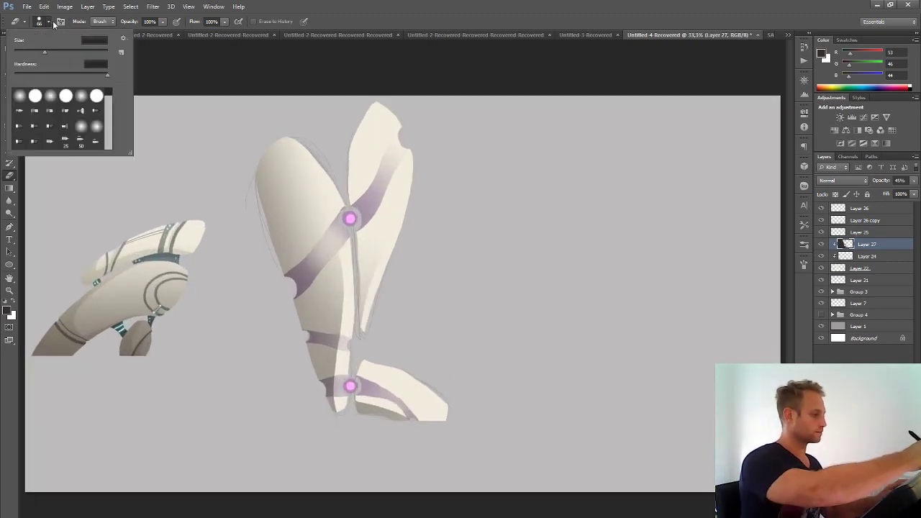
left_click_drag(355, 302, 349, 252)
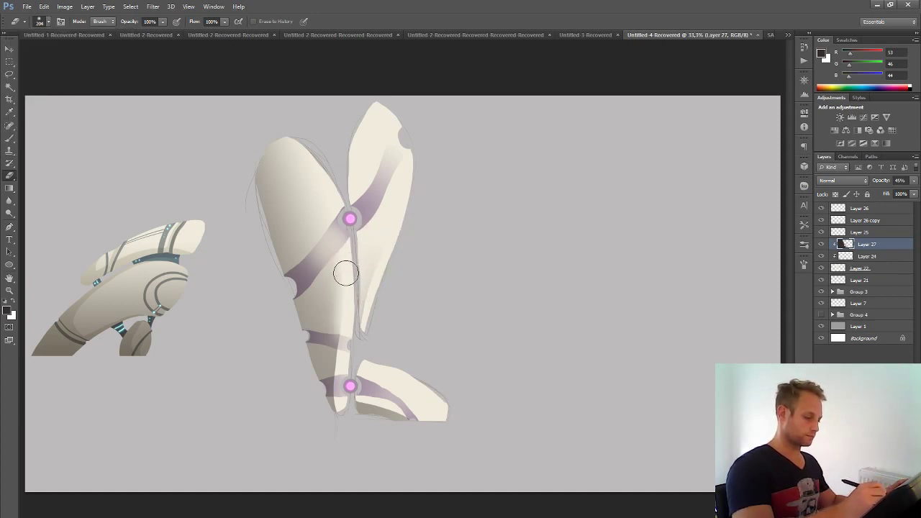
mouse_move(354, 419)
left_mouse_down()
mouse_move(345, 323)
mouse_move(354, 420)
left_mouse_up()
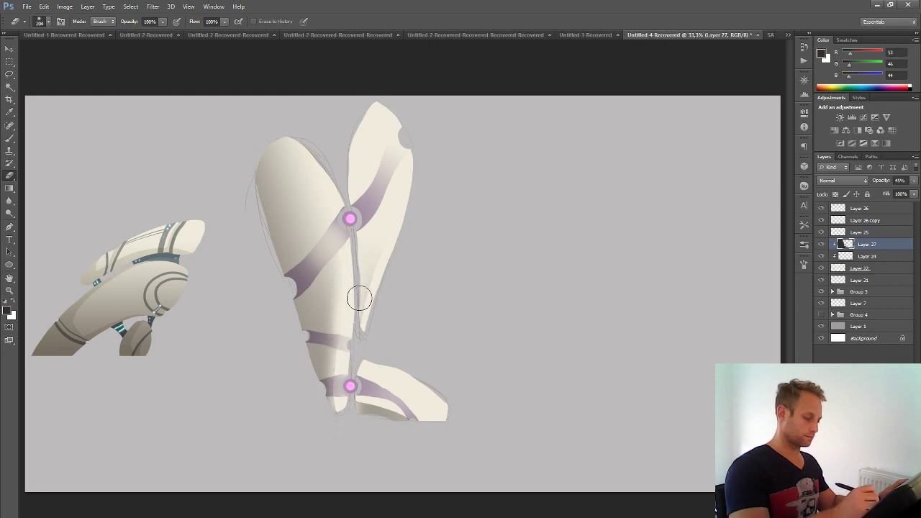
mouse_move(347, 289)
left_mouse_down()
mouse_move(407, 346)
mouse_move(426, 196)
mouse_move(389, 194)
mouse_move(359, 318)
mouse_move(402, 240)
left_mouse_up()
mouse_move(393, 371)
left_mouse_down()
mouse_move(413, 408)
mouse_move(364, 387)
mouse_move(425, 408)
left_mouse_up()
- Reduce the opacity of the shading on Layer 27 to 23%
key("ctrl+minus")
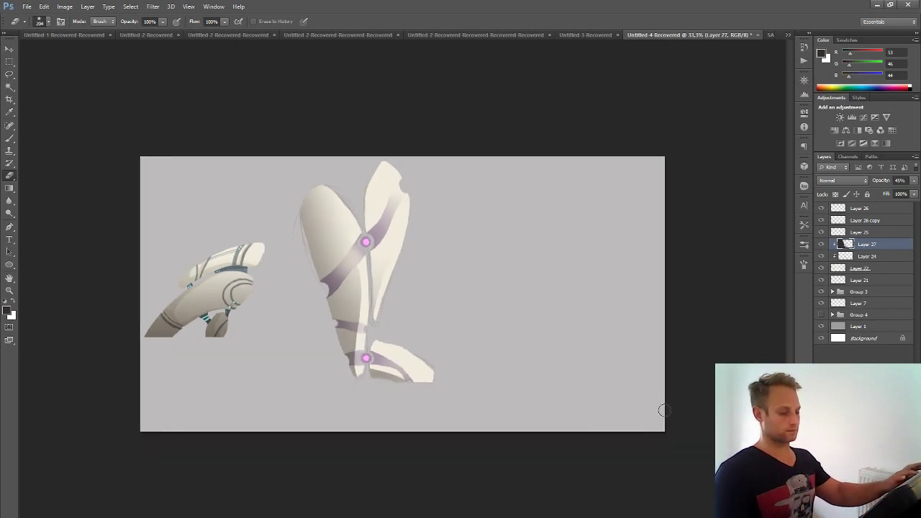
left_click(913, 180)
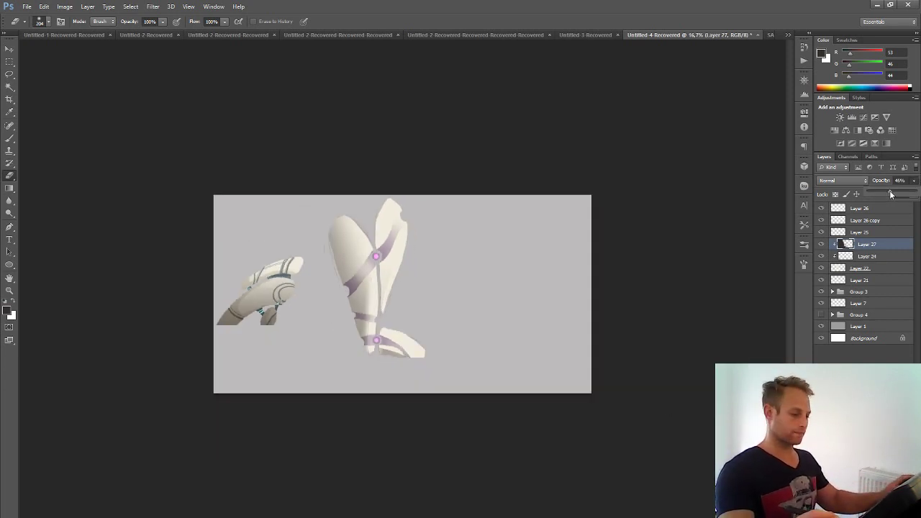
left_click_drag(887, 192, 877, 193)
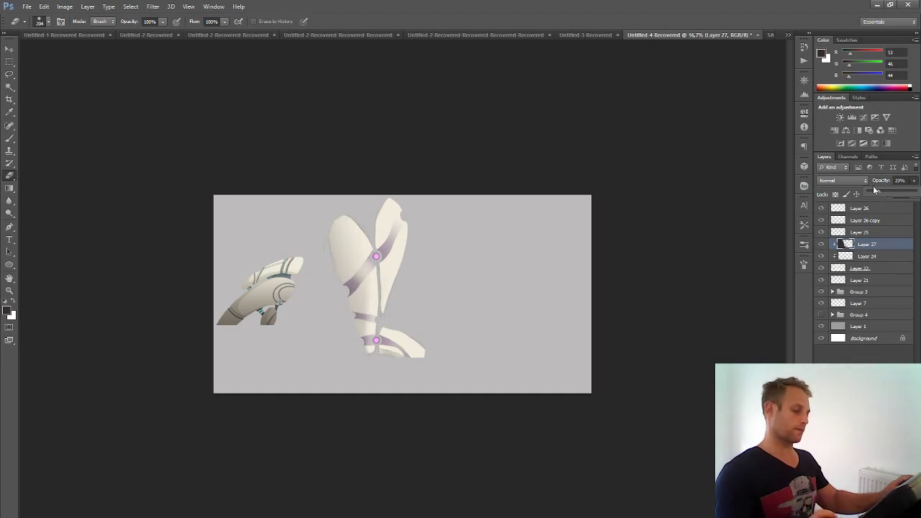
left_click(605, 436)
key("ctrl+plus")
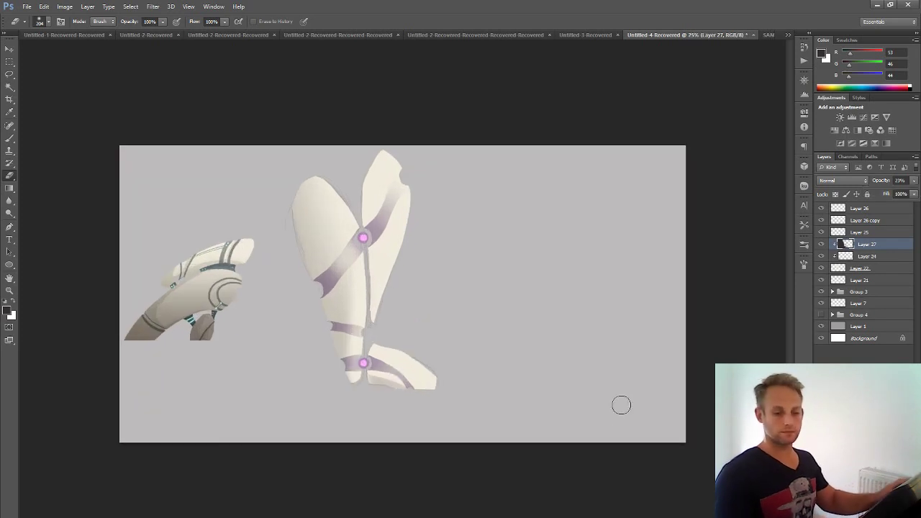
- Delete the sketch outline on Layer 21
left_click(824, 209)
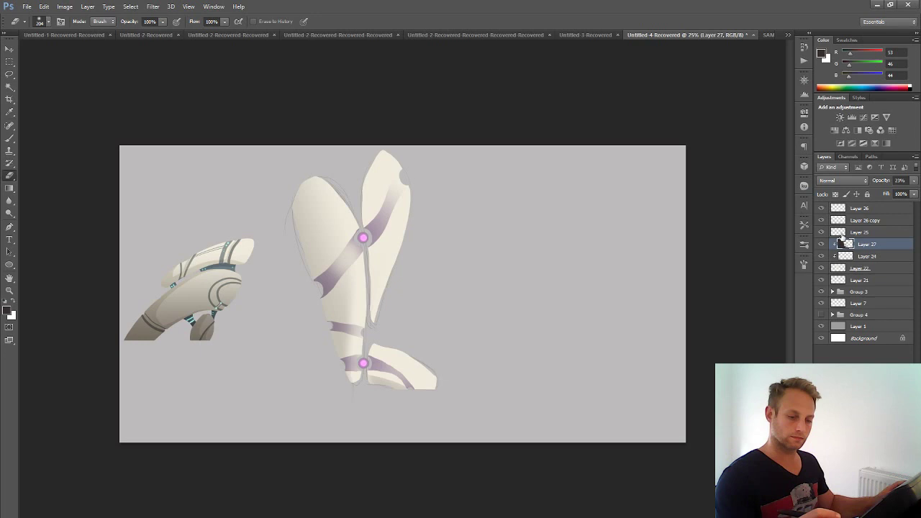
left_click(859, 280)
key("Delete")
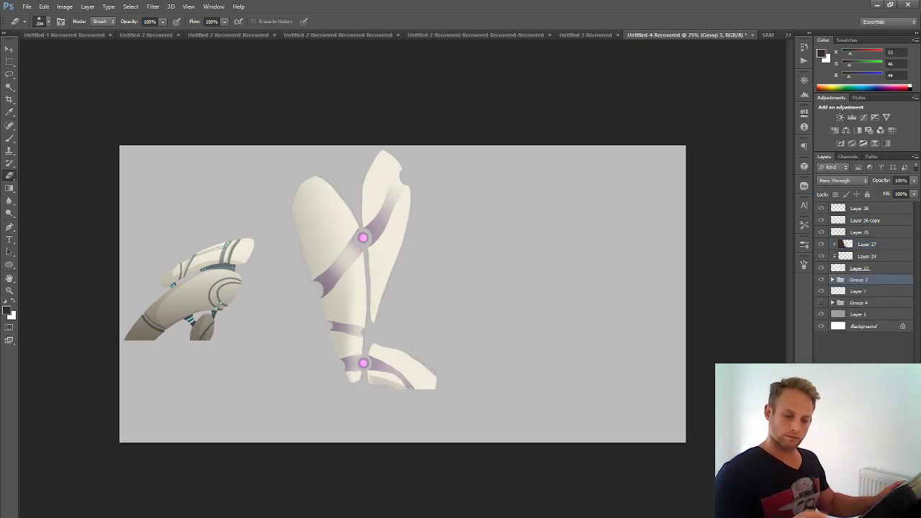
- Group all the leg layers from Layer 22 up to Layer 26
left_click(853, 268)
key("shift+alt+period")
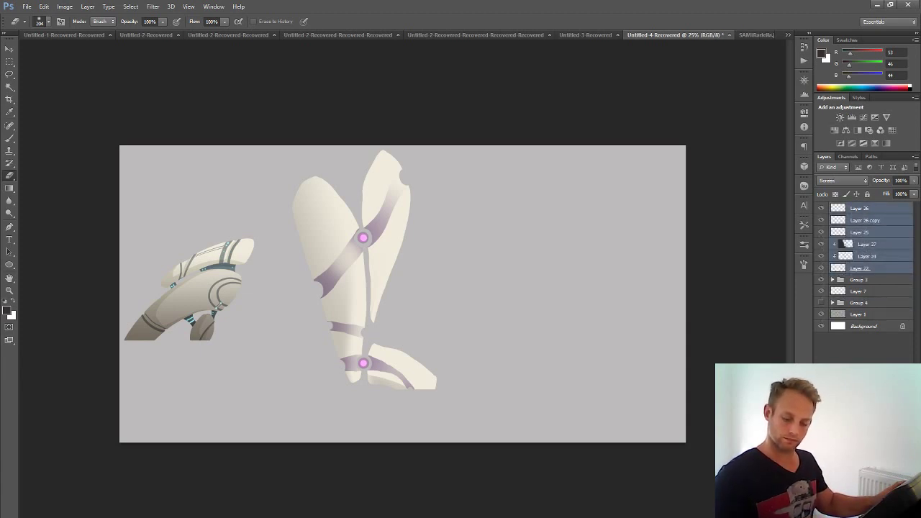
key("ctrl+g")
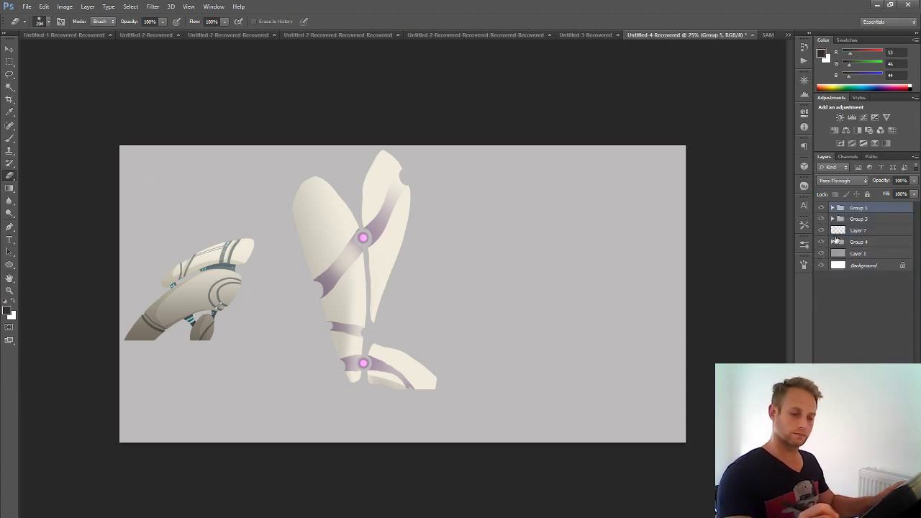
- Show Group 4 and move the Group 3 design up beside the first robot design, level with its base
left_click(855, 220)
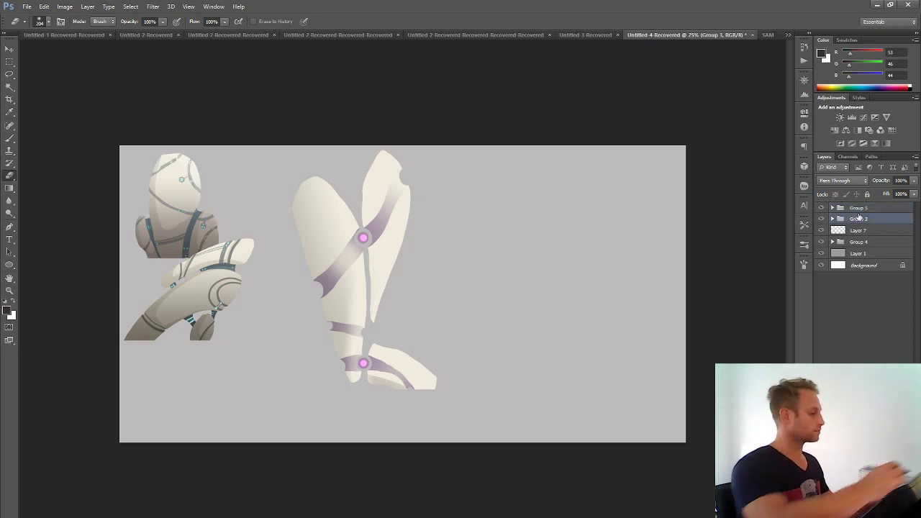
key("v")
left_click_drag(265, 263, 352, 207)
- Scale the leg group down to about 45% and place it beside the second robot design on the same ground line
left_click(866, 208)
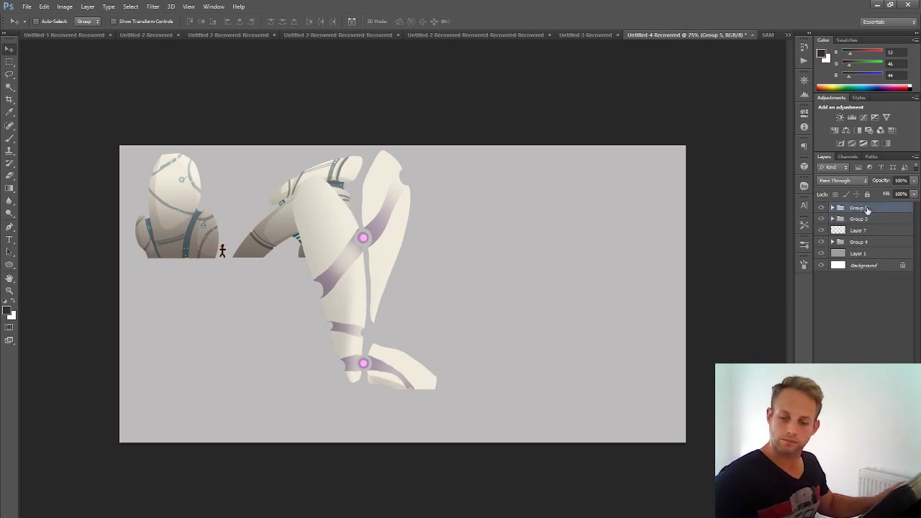
key("ctrl+t")
left_click_drag(507, 145, 410, 211)
left_click_drag(349, 279, 421, 211)
left_click_drag(486, 145, 474, 153)
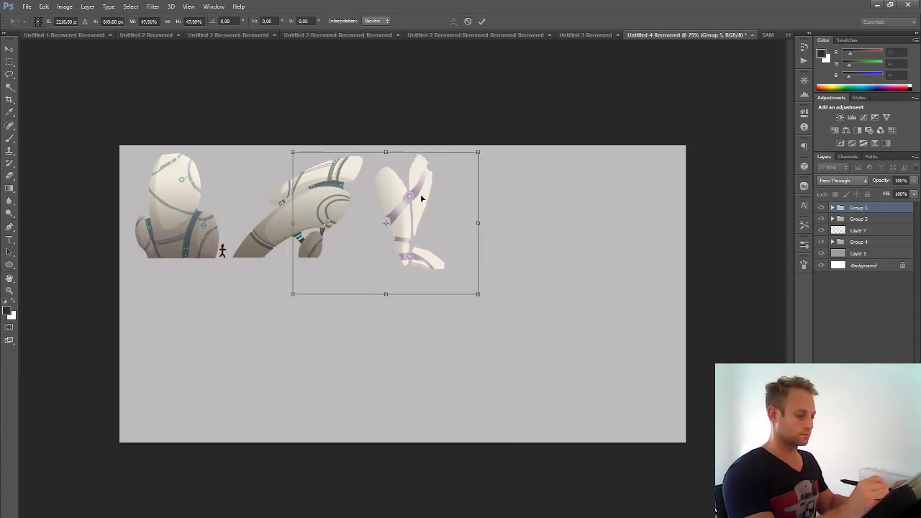
left_click_drag(420, 194, 415, 196)
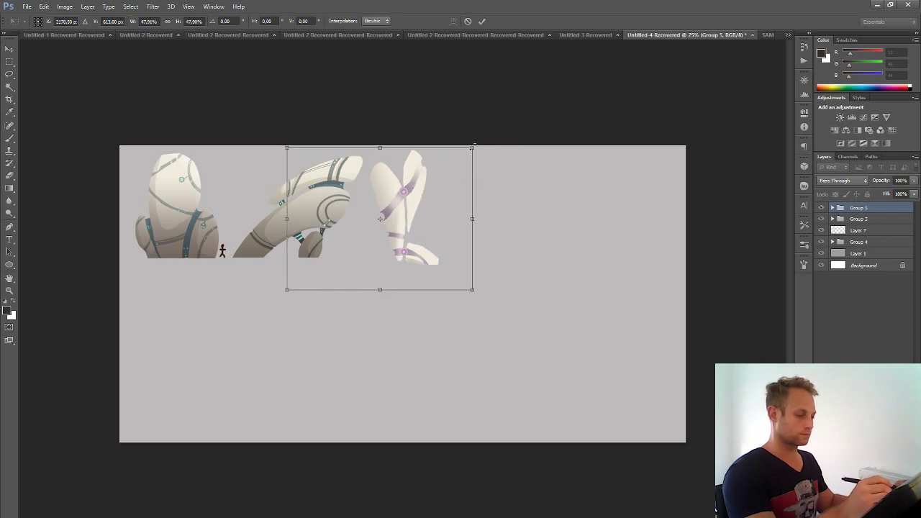
mouse_move(472, 148)
left_mouse_down()
mouse_move(451, 159)
mouse_move(459, 154)
left_mouse_up()
left_click_drag(417, 191, 425, 188)
left_click_drag(471, 151, 475, 149)
left_click_drag(425, 195, 430, 192)
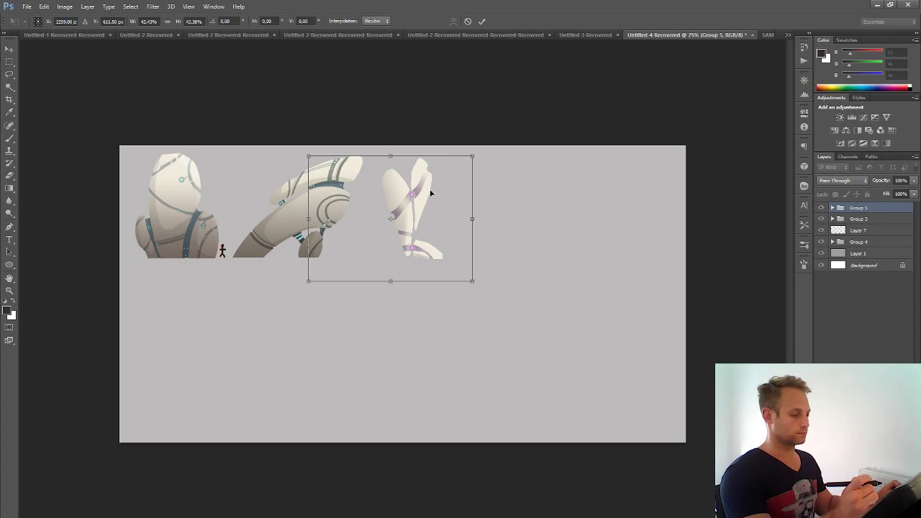
left_click_drag(472, 155, 482, 147)
left_click(482, 21)
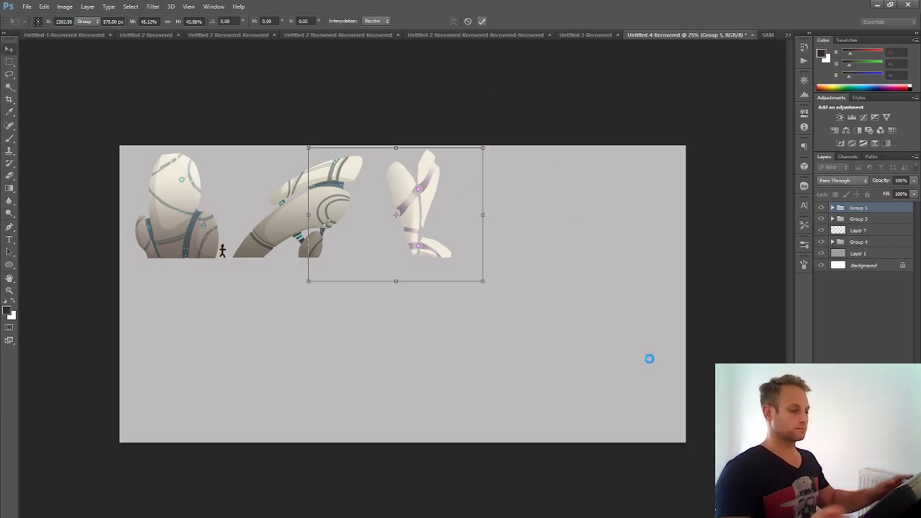
- Try the Layer 27 shading in Group 5 at a reduced opacity of about 49%, and delete that layer
key("ctrl+minus")
key("ctrl+minus")
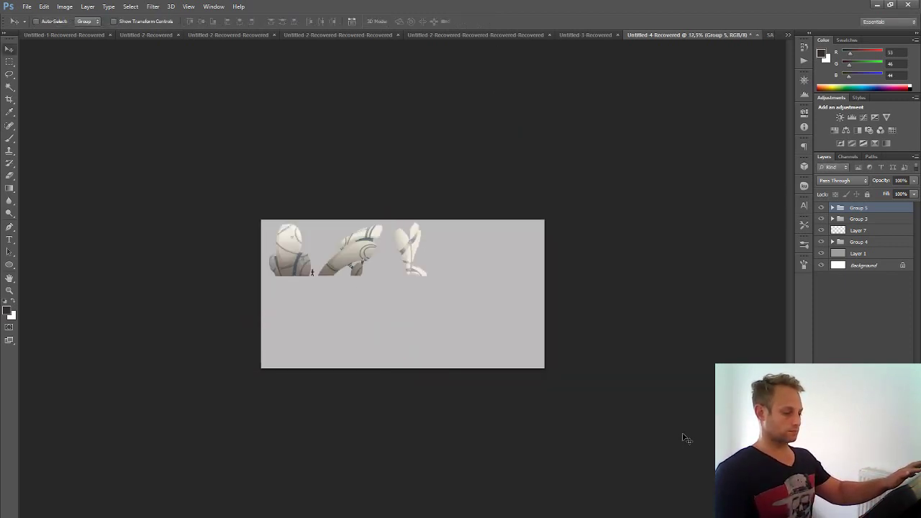
key("ctrl+plus")
left_click(832, 208)
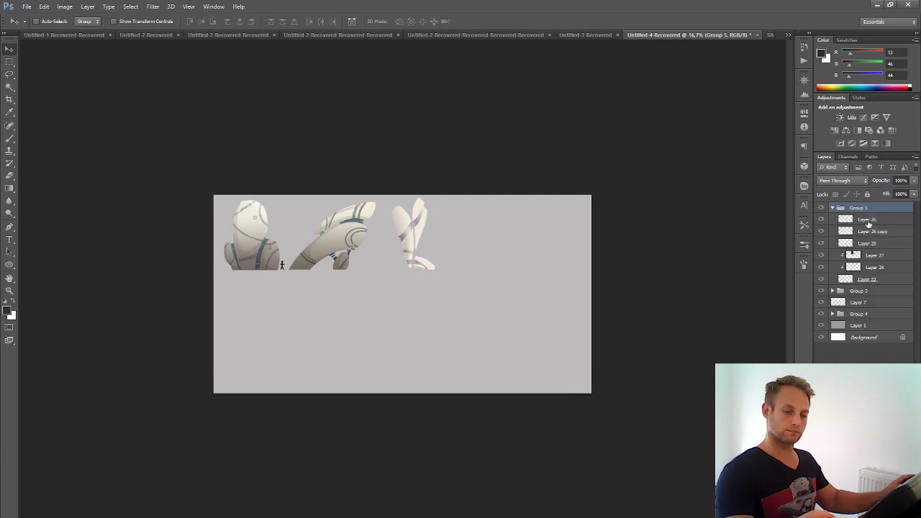
left_click(888, 255)
left_click(912, 180)
left_click_drag(893, 194, 894, 194)
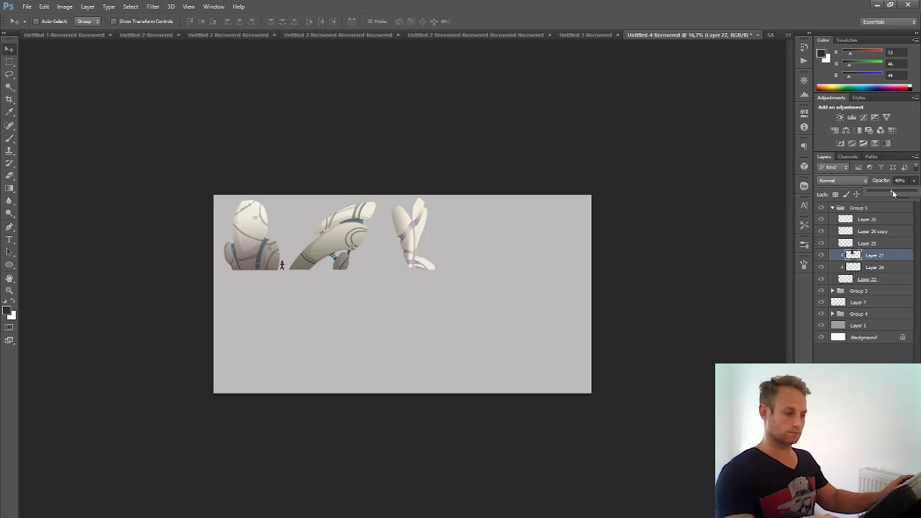
left_click_drag(892, 194, 918, 194)
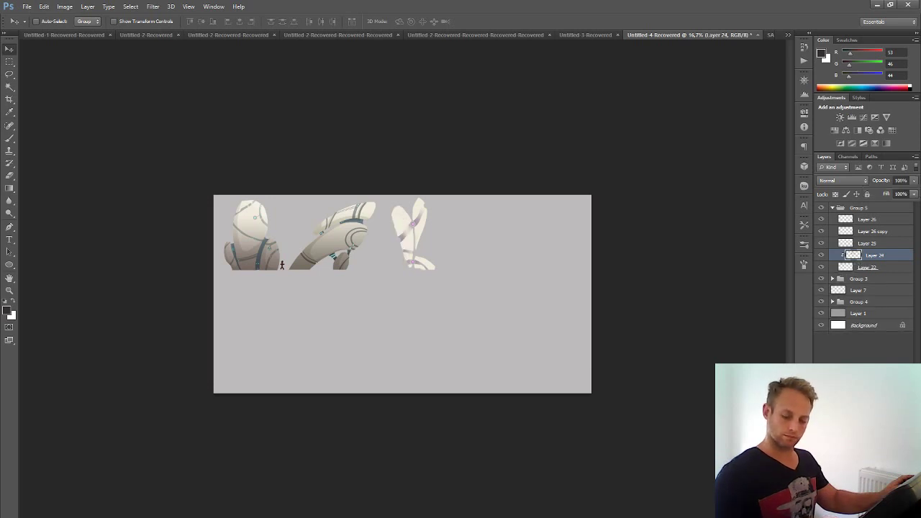
- Add a new layer above Layer 24 and set the foreground colour to dark red-brown (RGB 54, 18, 11) for the Gradient tool
key("ctrl+plus")
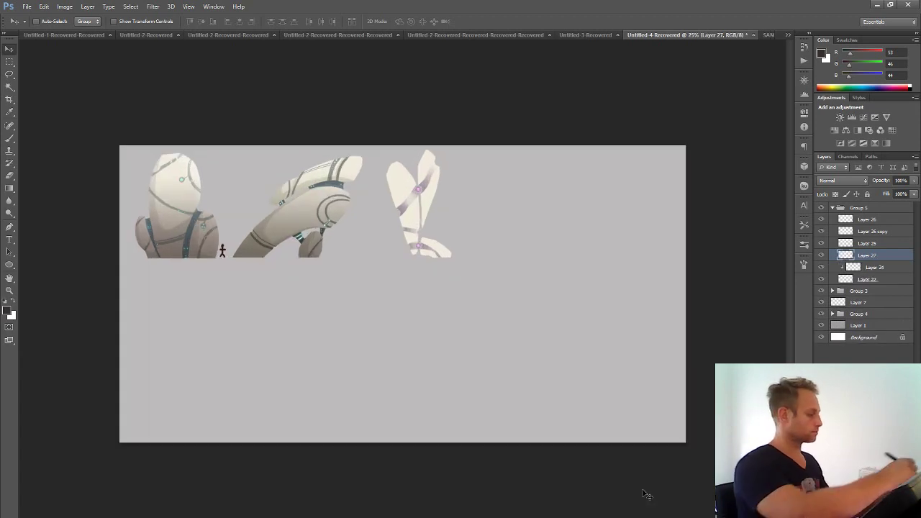
key("i")
left_click(7, 311)
left_click(619, 376)
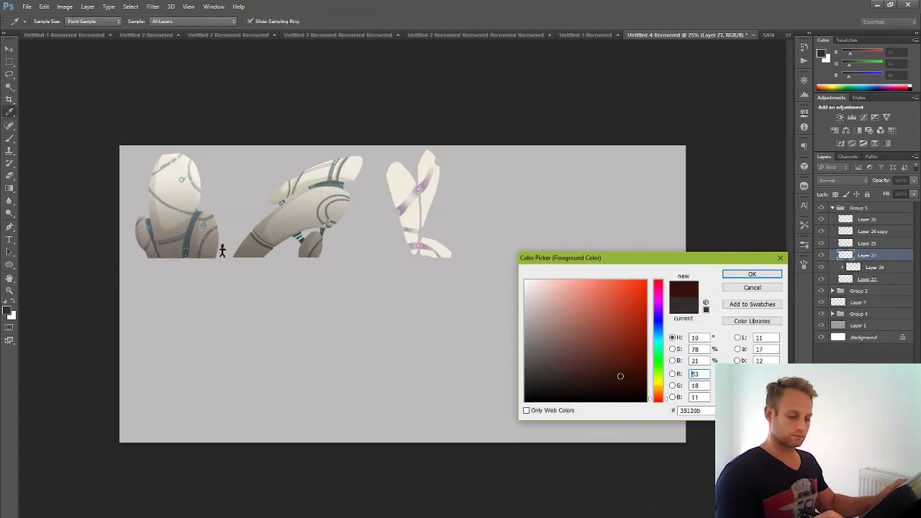
left_click(752, 274)
key("g")
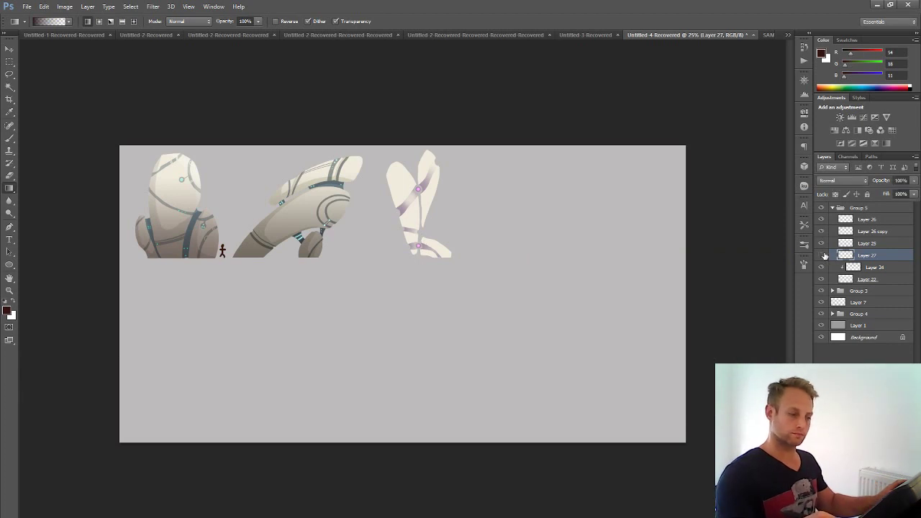
- Clip Layer 27 to the leg shape and apply a foreground-to-transparent linear gradient that is darkest at the foot and fades upward
right_click(883, 260)
left_click(809, 307)
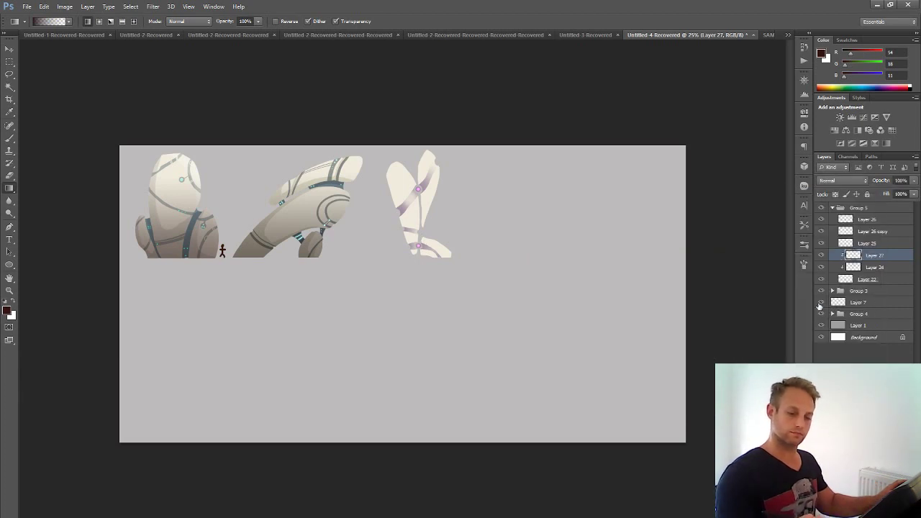
left_click_drag(415, 168, 418, 252)
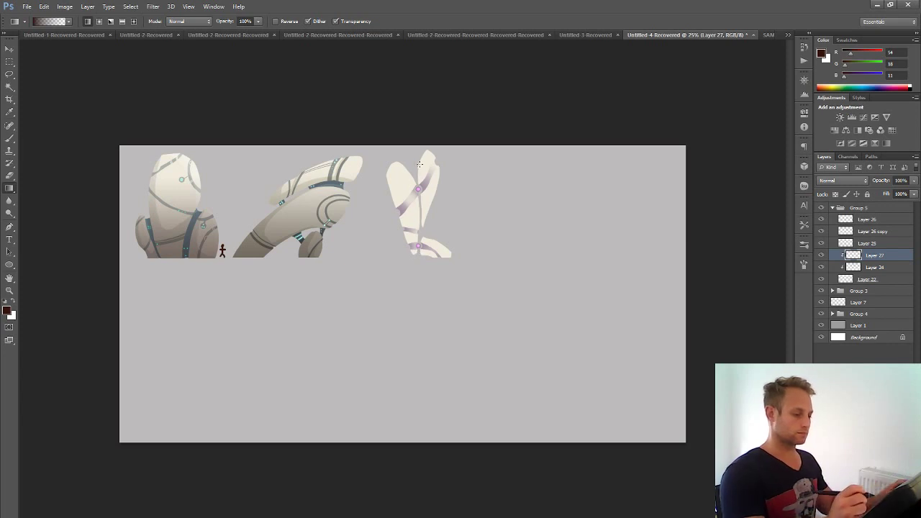
- Set the opacity of the leg's gradient layer to 70%
left_click(912, 182)
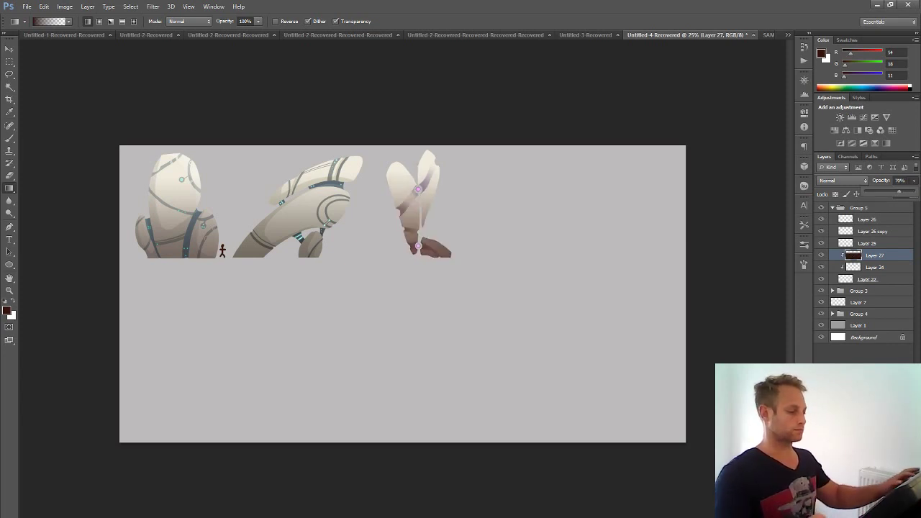
key("Return")
key("ctrl+minus")
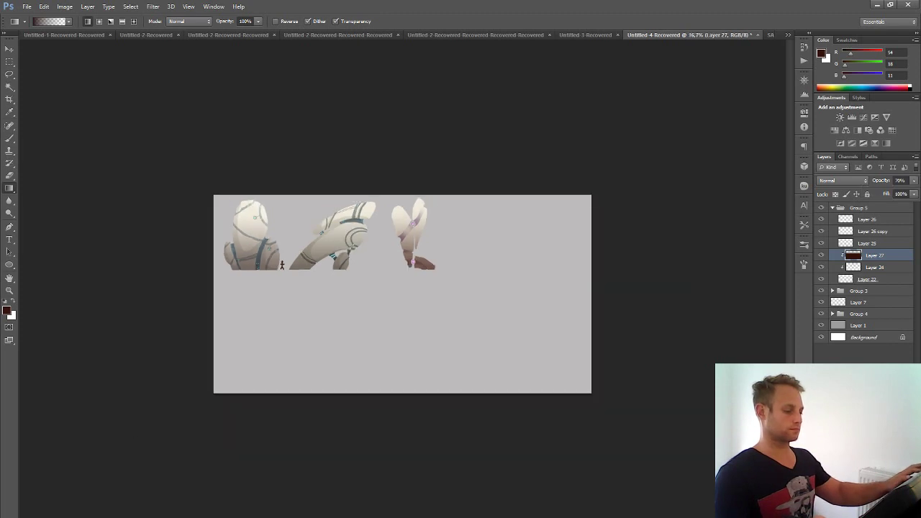
key("ctrl+plus")
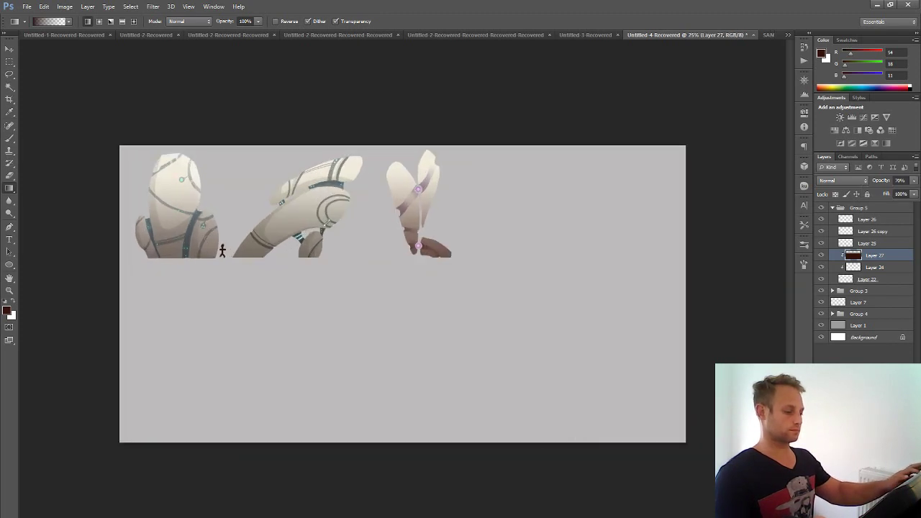
- Set up the Eraser with the 63 px textured brush preset
key("e")
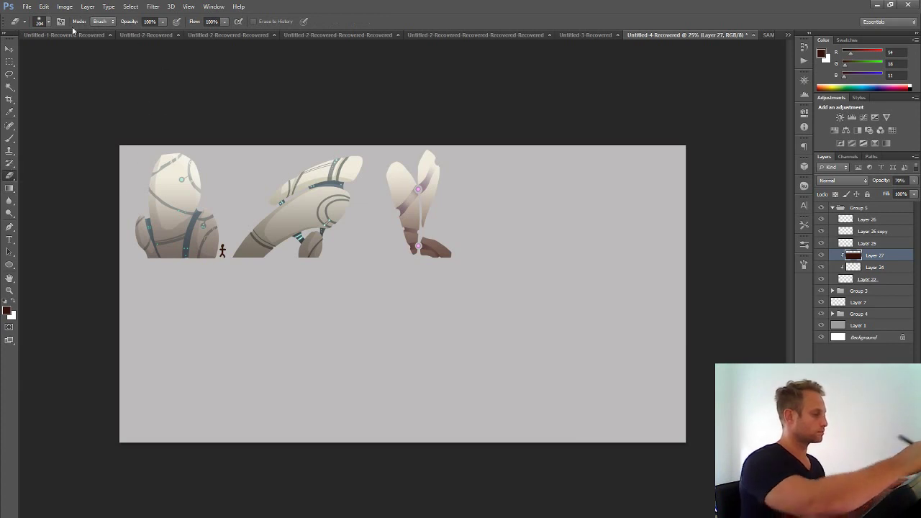
left_click(48, 21)
mouse_move(107, 100)
left_mouse_down()
mouse_move(109, 148)
mouse_move(108, 120)
mouse_move(108, 132)
left_mouse_up()
left_click(81, 131)
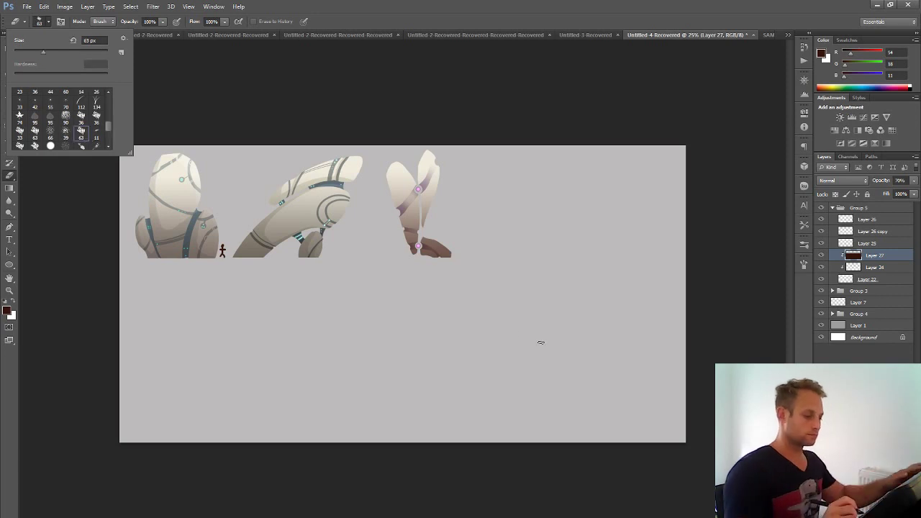
key("Return")
- Erase the dark gradient in thin strips along the edges of the lower leg and foot to leave light rims
scroll(539, 344, "up", 4)
scroll(504, 288, "down", 3)
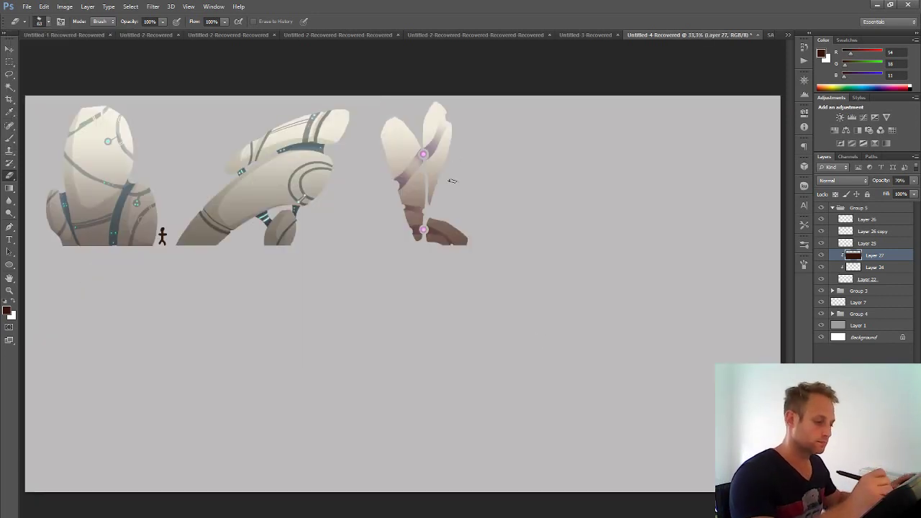
scroll(458, 161, "up", 1)
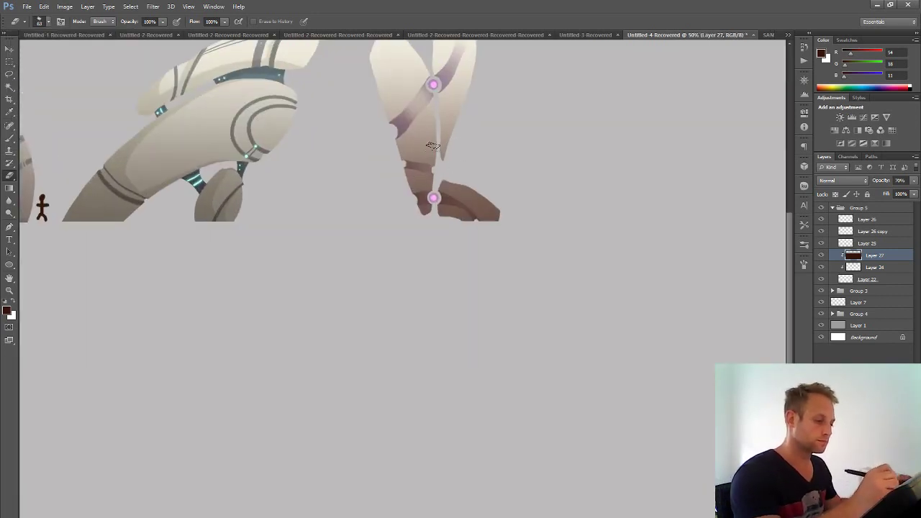
mouse_move(433, 145)
left_mouse_down()
mouse_move(435, 122)
mouse_move(433, 166)
mouse_move(436, 128)
mouse_move(434, 176)
left_mouse_up()
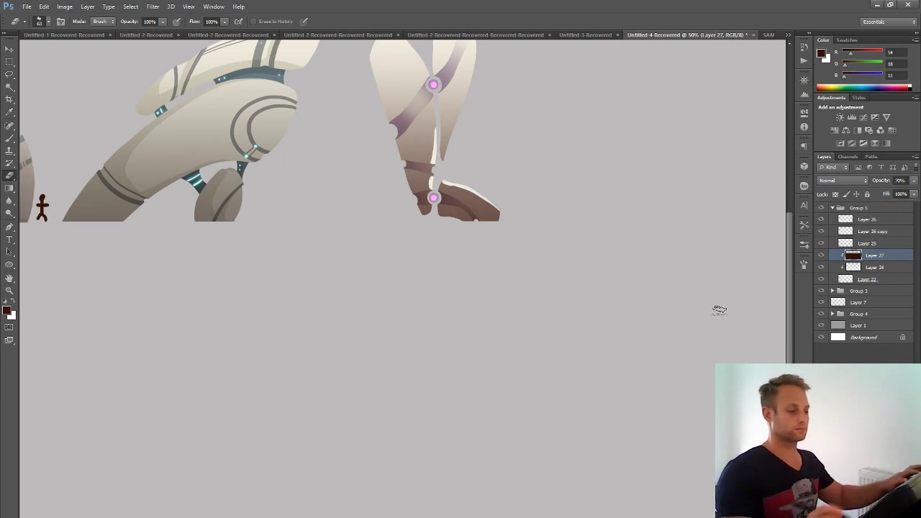
key("ctrl+z")
key("ctrl+minus")
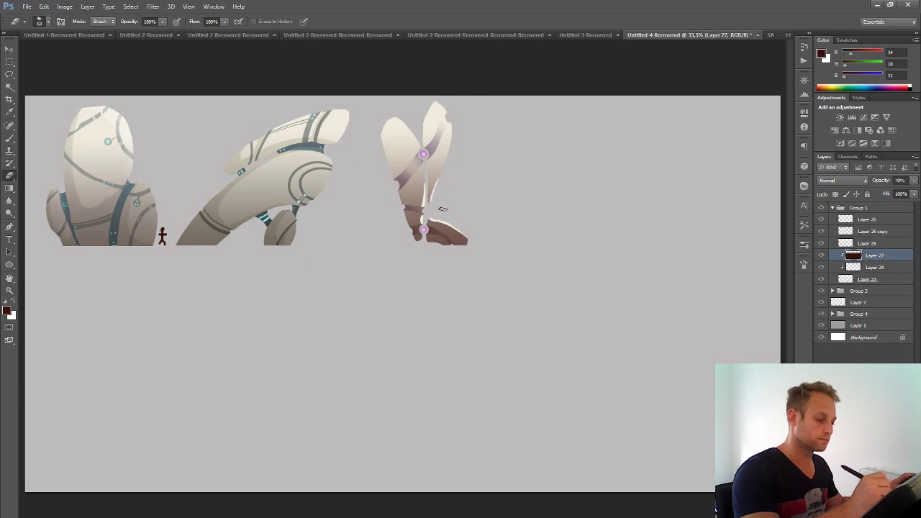
key("ctrl+minus")
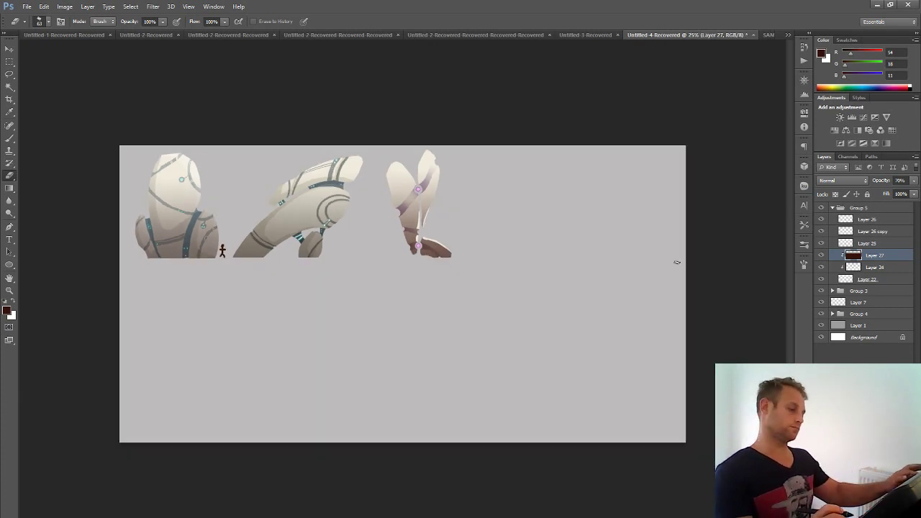
key("ctrl+plus")
key("ctrl+plus")
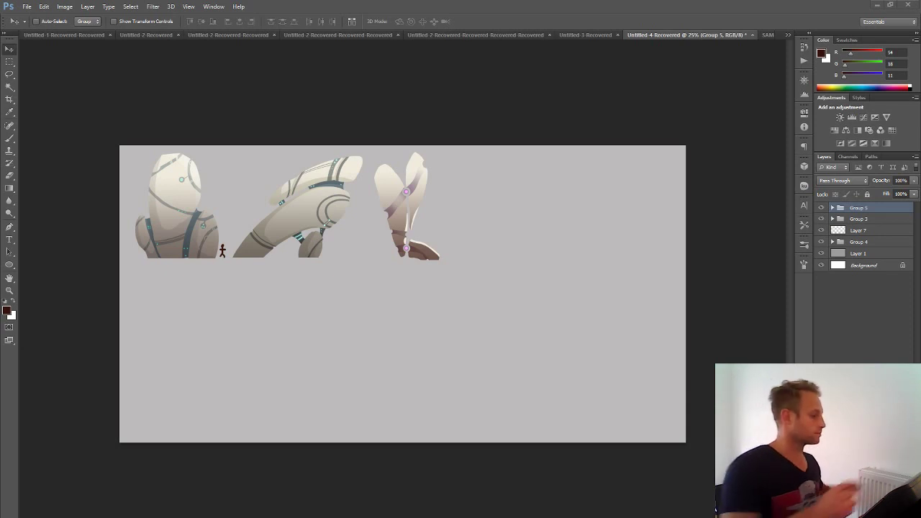
- Sketch a long pointed wedge and a wavy curve below the robot designs on a new layer with the 99 px brush
left_click(10, 138)
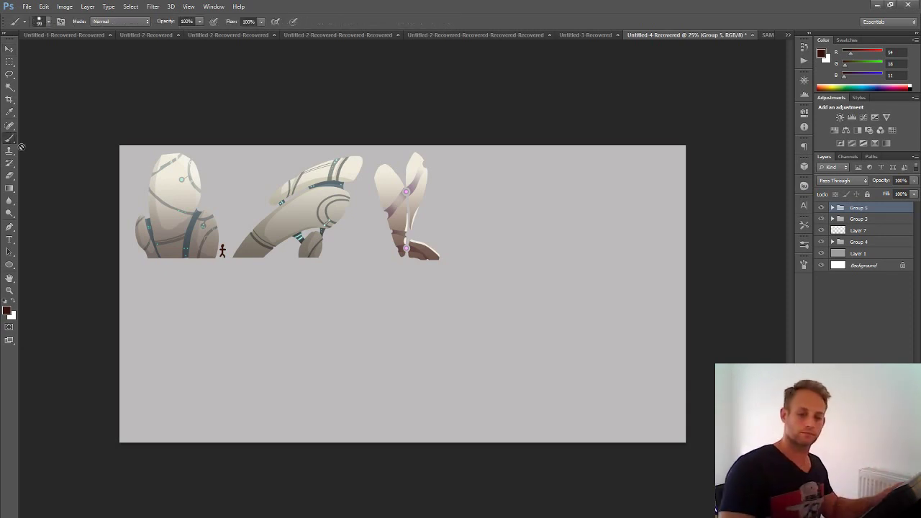
key("ctrl+shift+alt+n")
left_click_drag(328, 366, 425, 324)
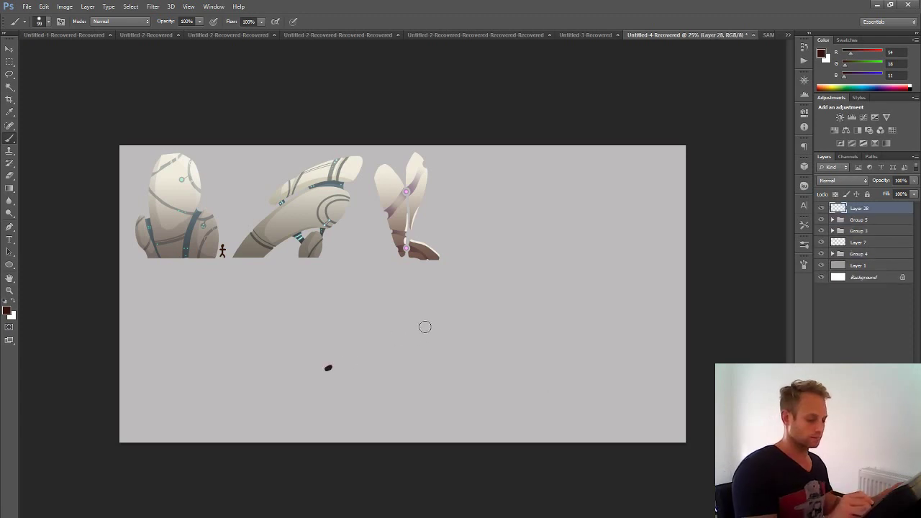
mouse_move(329, 370)
left_mouse_down()
mouse_move(398, 359)
mouse_move(428, 328)
mouse_move(422, 353)
left_mouse_up()
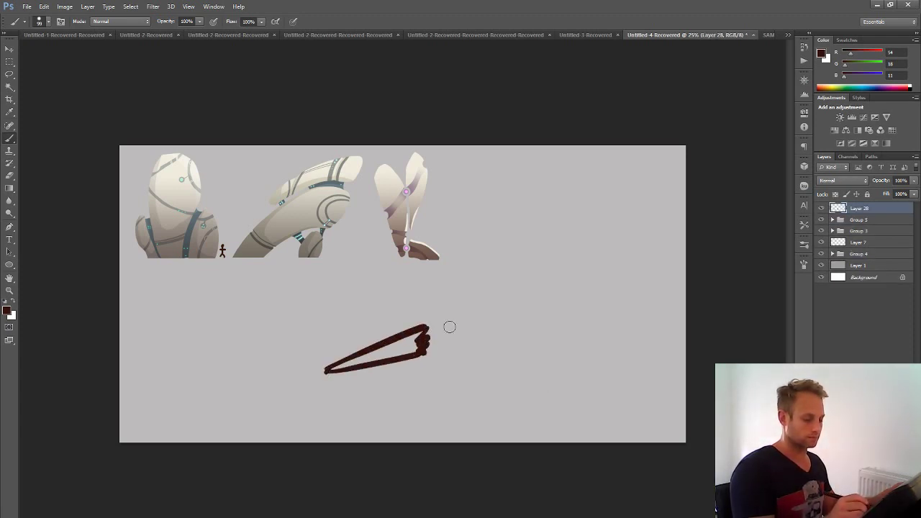
mouse_move(437, 320)
left_mouse_down()
mouse_move(464, 284)
mouse_move(460, 248)
left_mouse_up()
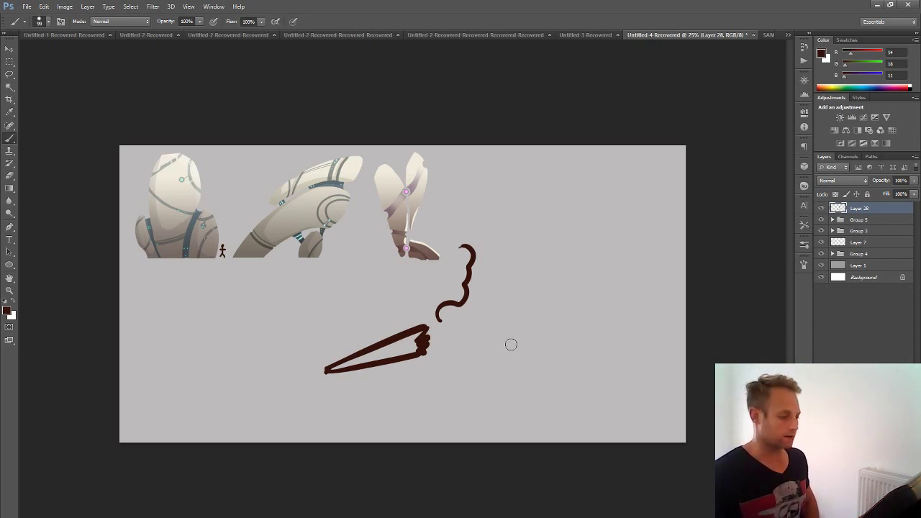
- Toggle the visibility of the wedge-and-curve sketch layer and delete it
left_click(820, 208)
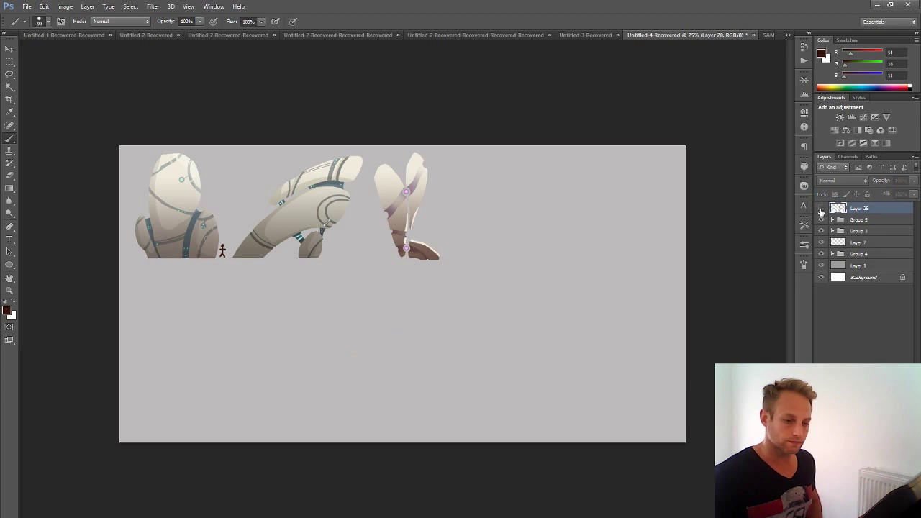
left_click(821, 208)
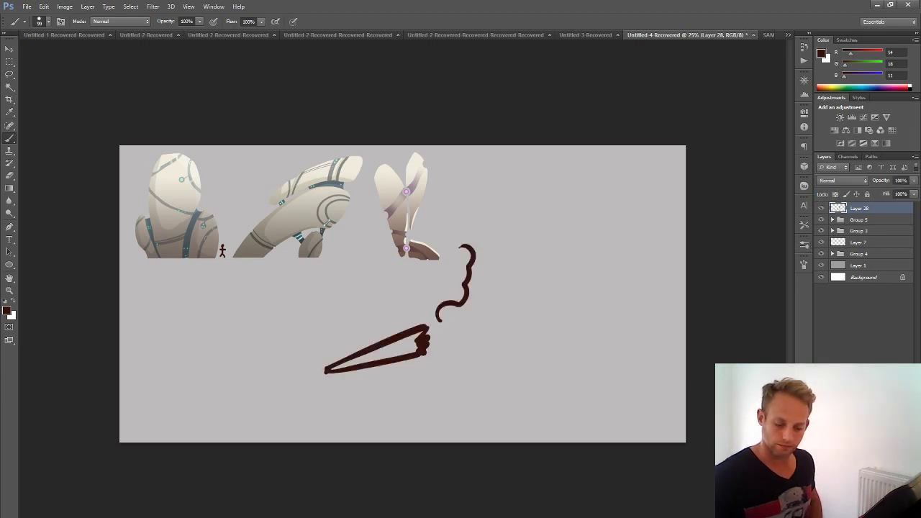
key("Delete")
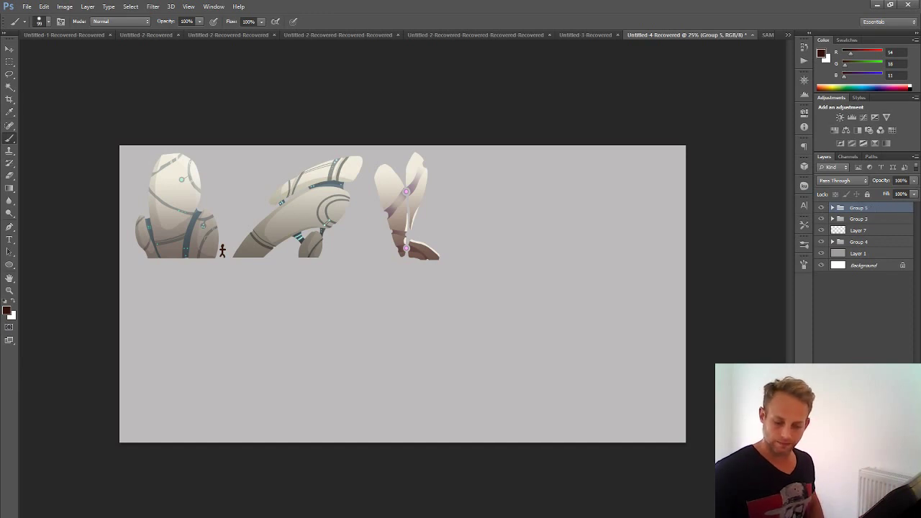
- Add a new empty layer on top and hide Group 5, Group 3, Layer 7 and Group 4
key("ctrl+shift+alt+n")
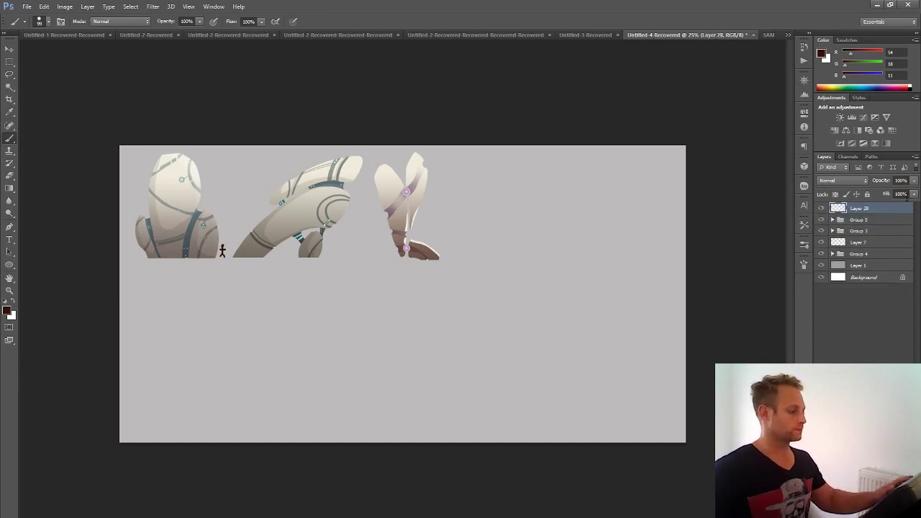
left_click(821, 219)
left_click(820, 231)
left_click(821, 243)
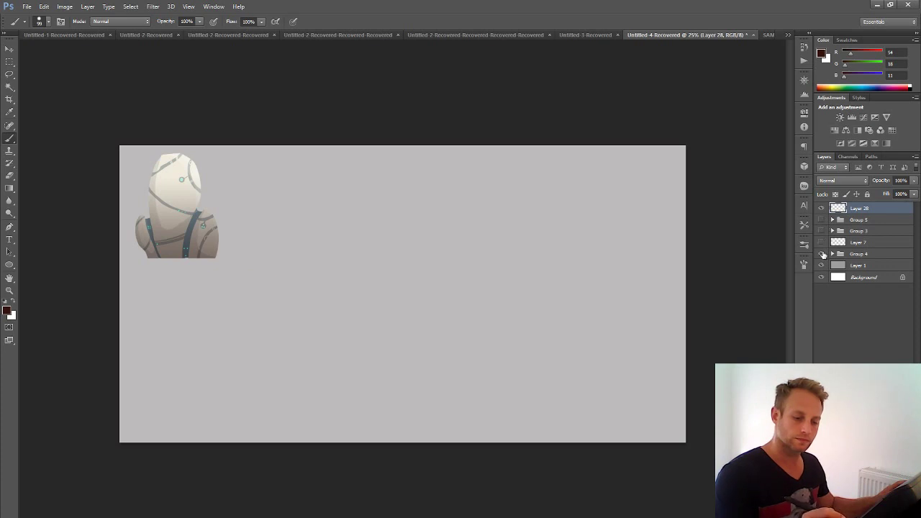
left_click(821, 254)
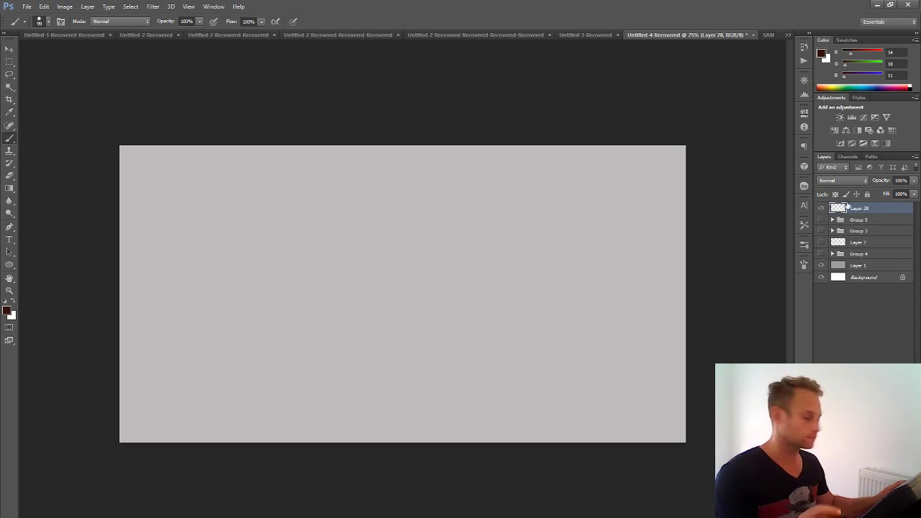
- Switch to the Brush with the 3 px preset at 100% hardness and enlarge its tip for sketching
left_click(9, 83)
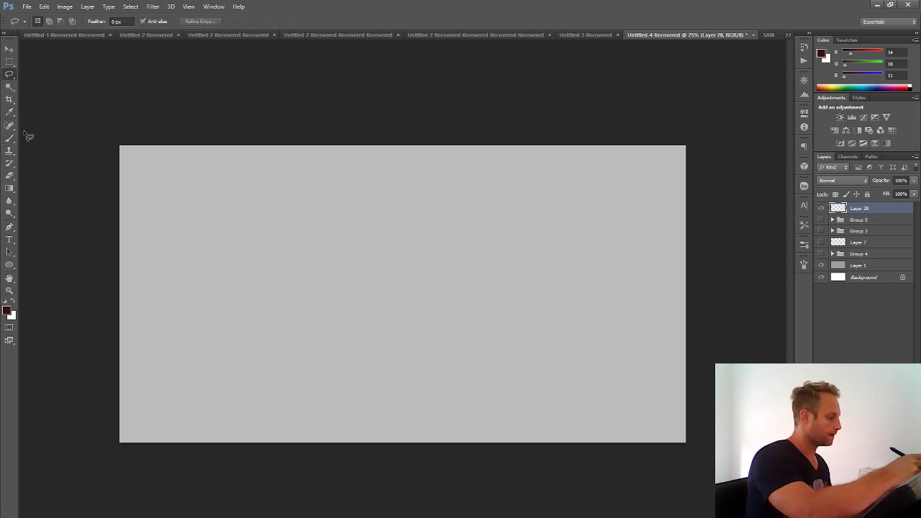
left_click(11, 142)
left_click(48, 21)
left_click_drag(108, 98, 110, 136)
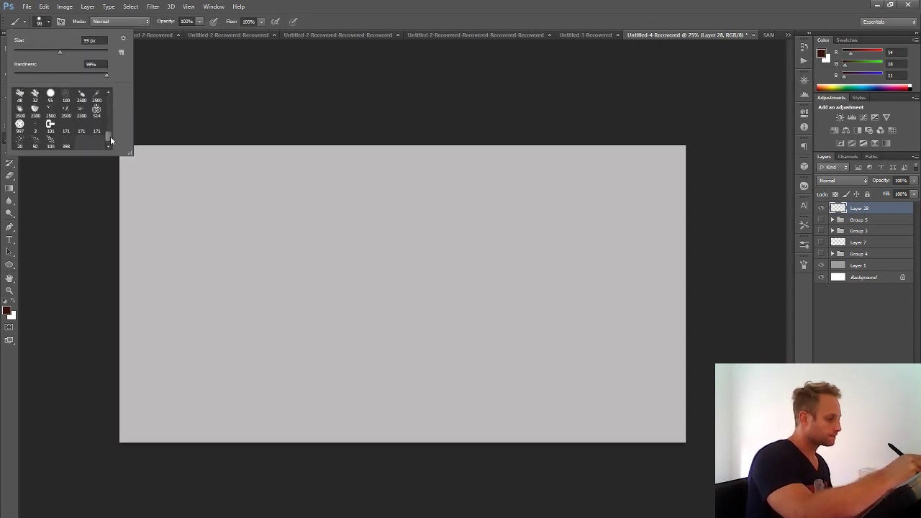
left_click(35, 126)
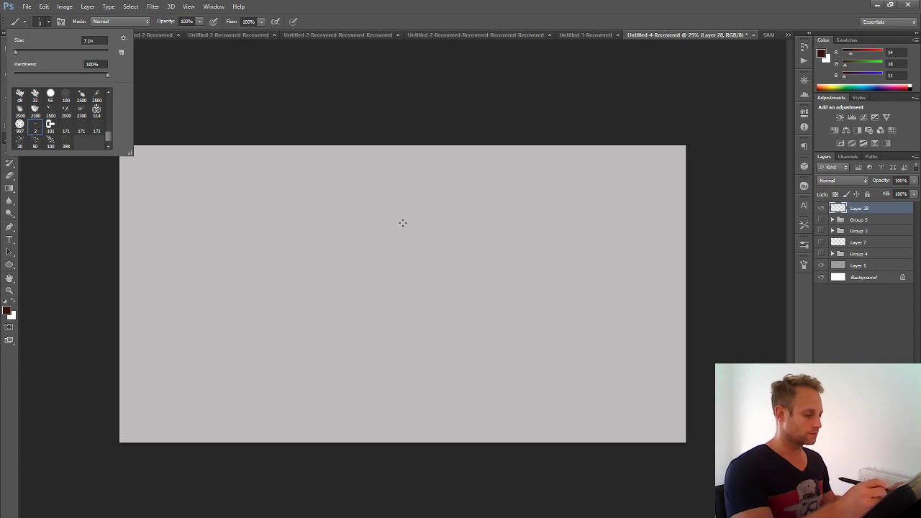
left_click(343, 426)
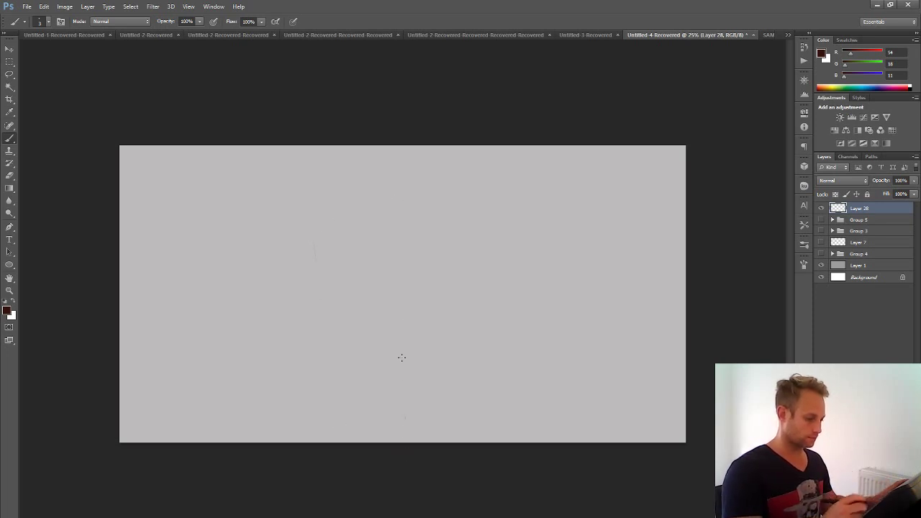
right_click(376, 299, "alt")
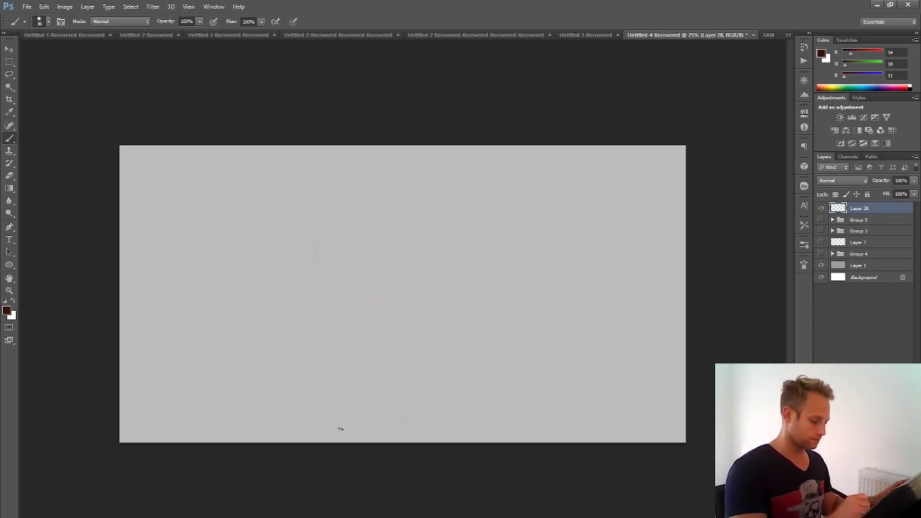
- Sketch the long slanted side, the sloping top edge and a vertical opposite side of a tall shape, and erase the surplus slanted line
left_click_drag(336, 426, 313, 243)
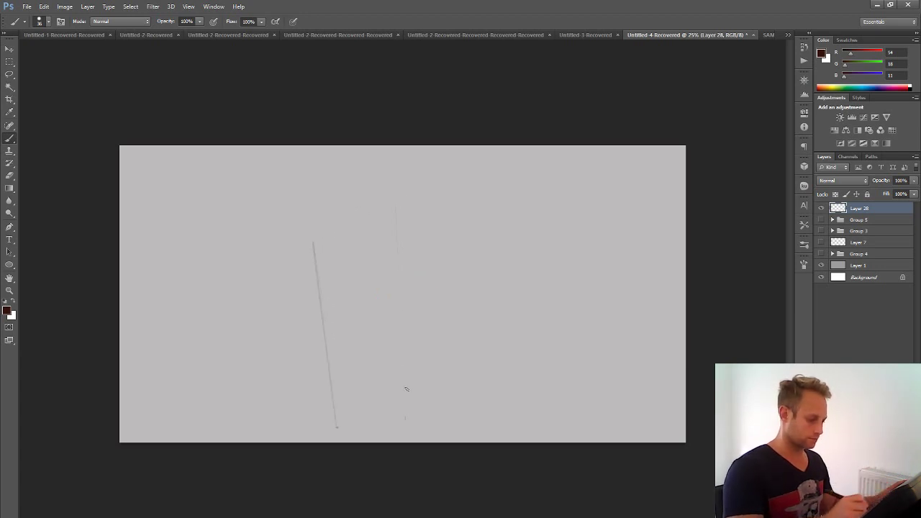
left_click(405, 420, "shift")
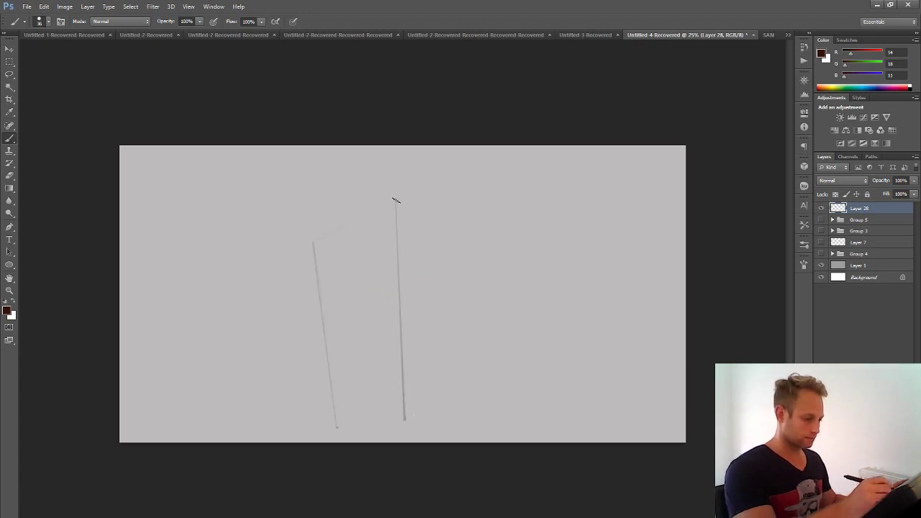
left_click(395, 424, "shift")
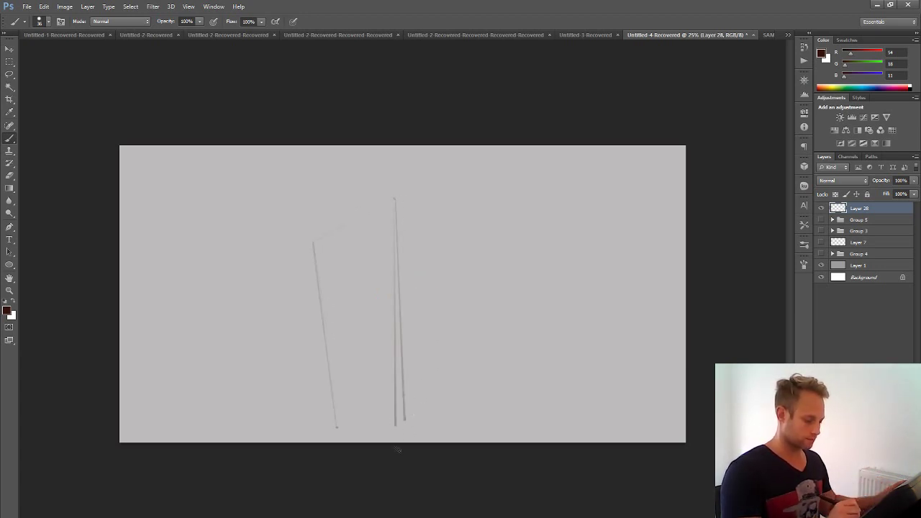
left_click(9, 175)
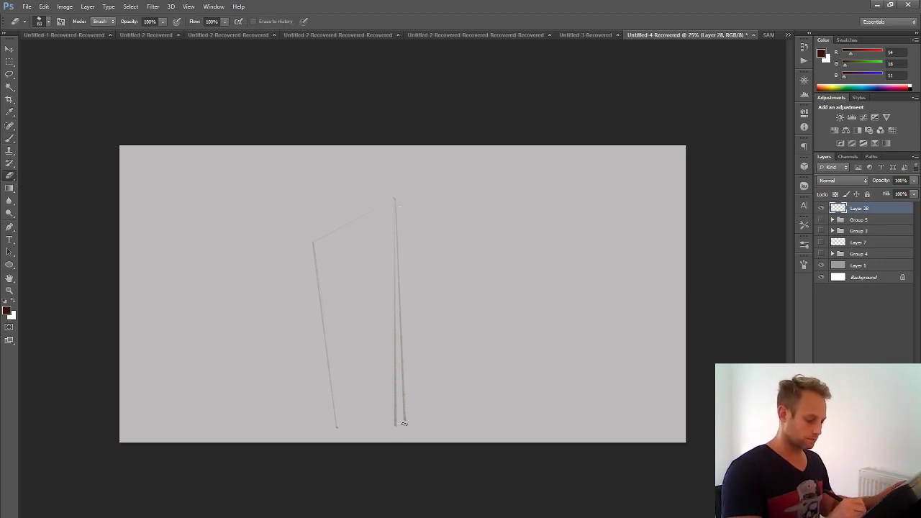
left_click_drag(405, 423, 398, 420)
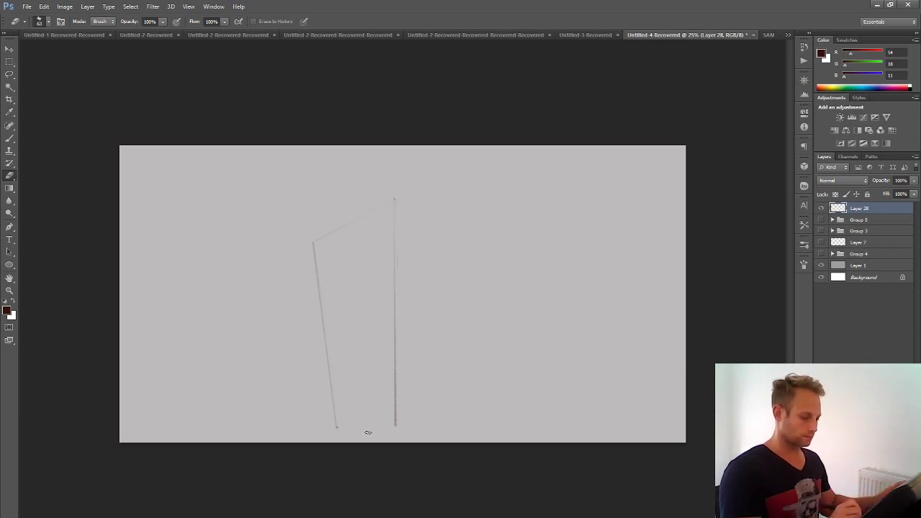
- Set the brush to 28 px and sketch an inward-tapering side line and a short vertical centre line inside the tall shape
left_click(10, 138)
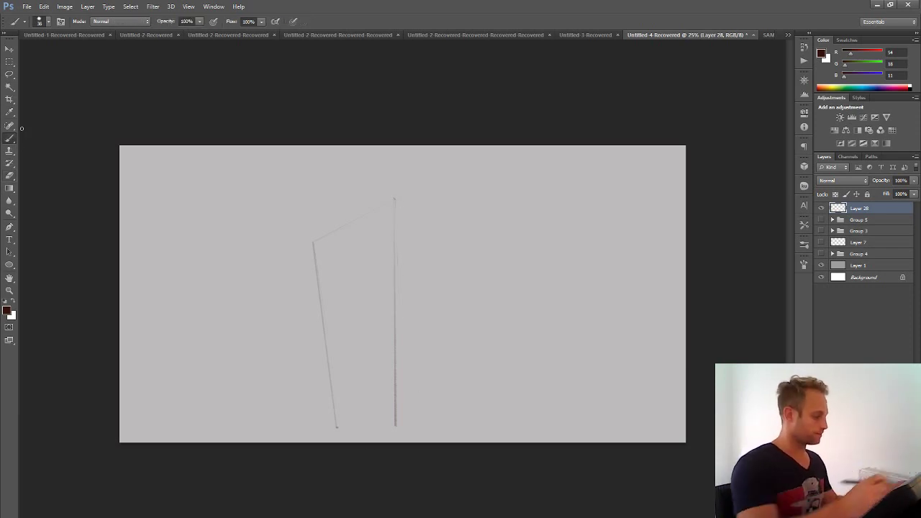
right_click(416, 397, "alt")
left_click_drag(415, 402, 411, 400)
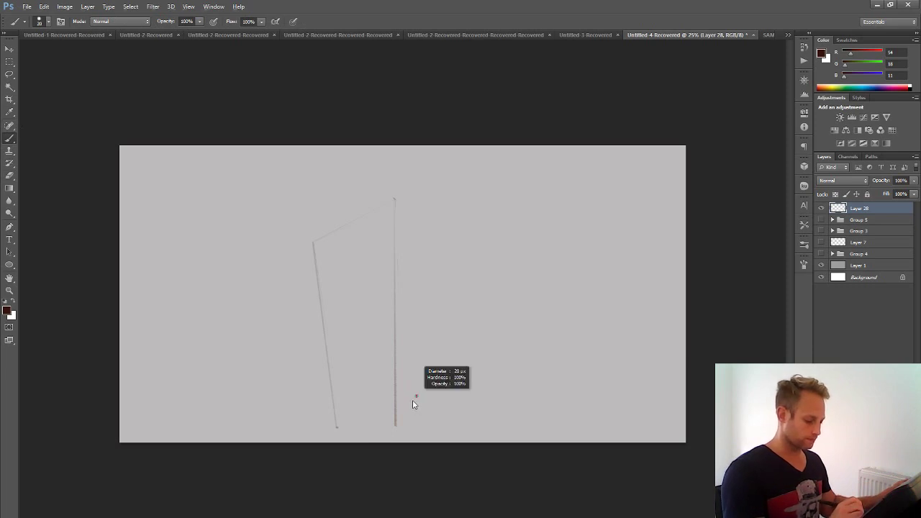
left_click_drag(425, 367, 425, 367)
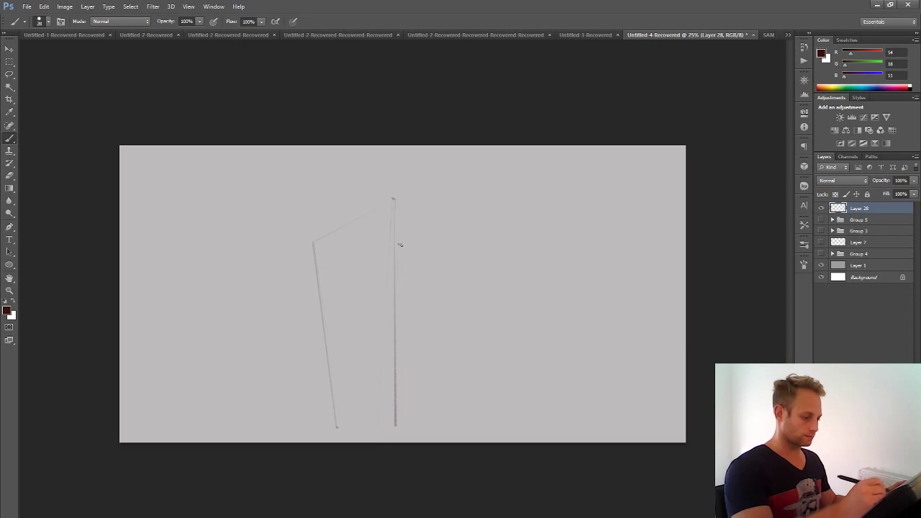
left_click_drag(357, 426, 358, 305)
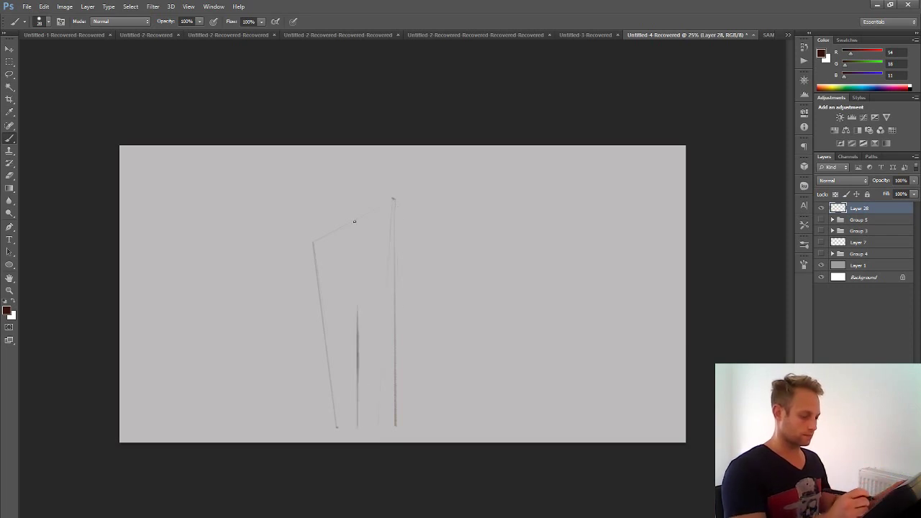
- Erase the outer vertical line and the stray dot at its upper end, keeping the tapering side line
left_click(15, 175)
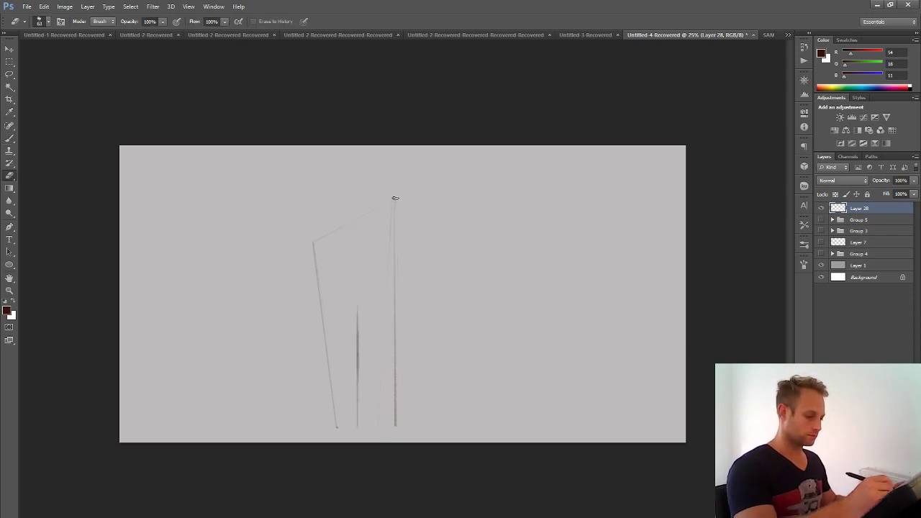
left_click_drag(395, 198, 400, 438)
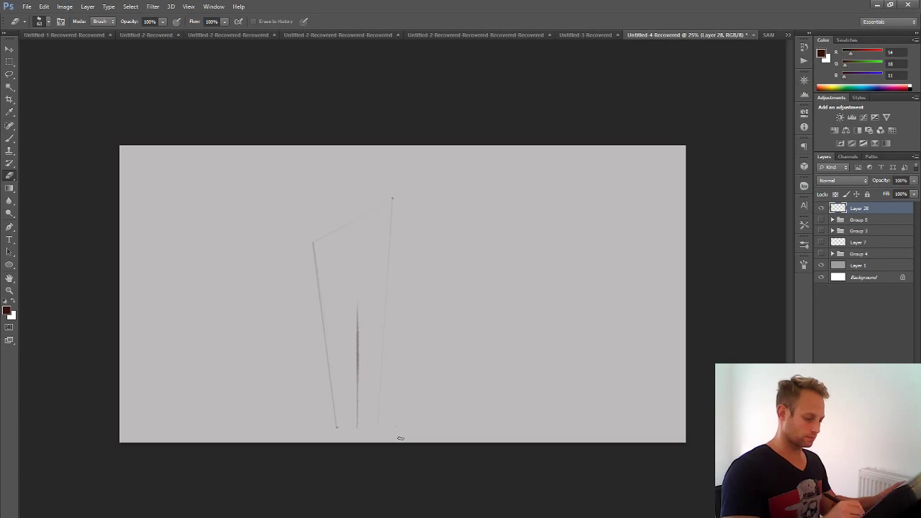
left_click(391, 198)
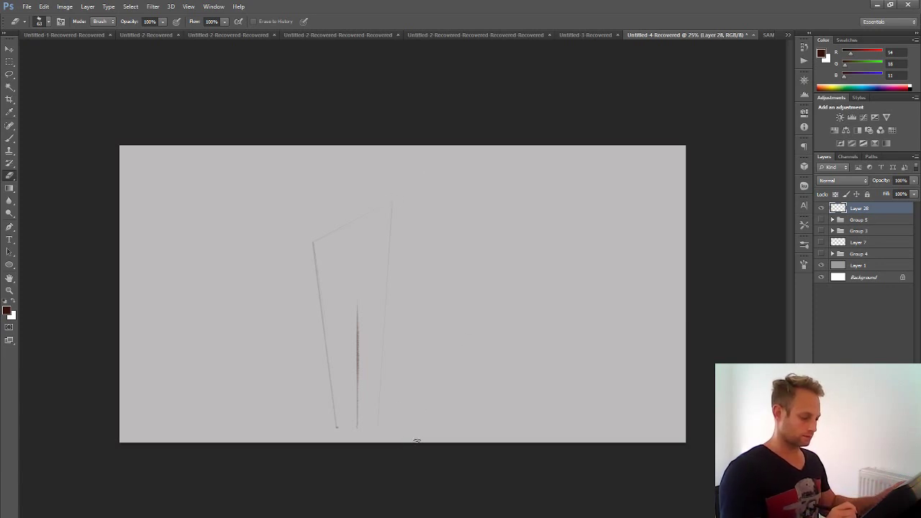
left_click(10, 63)
left_click(11, 73)
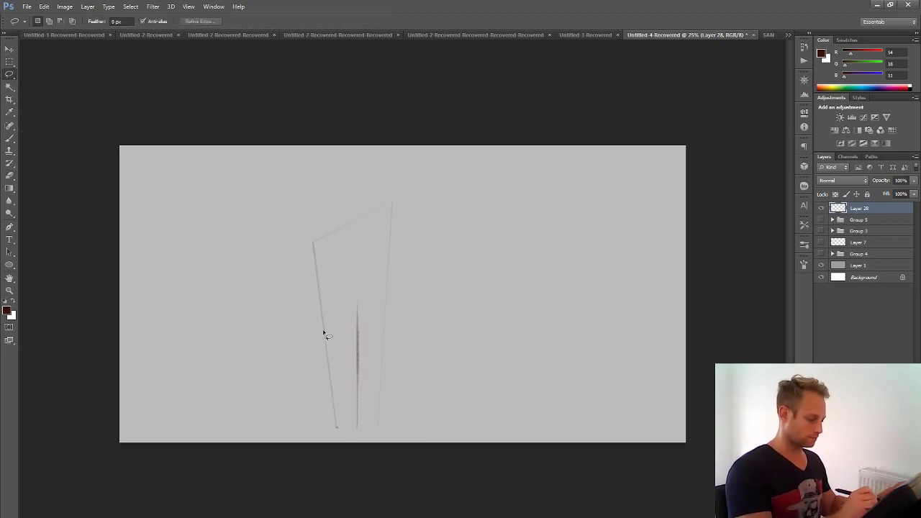
left_click_drag(326, 338, 319, 333)
key("ctrl+d")
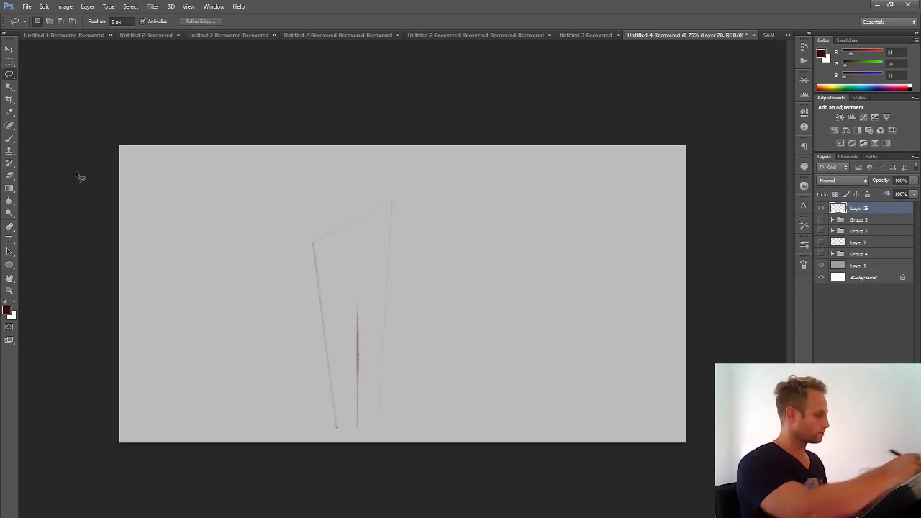
- Sketch a rounded lobe with the Brush, joined by a short curve to the lower part of the tall shape's slanted side
key("b")
left_click_drag(318, 359, 324, 352)
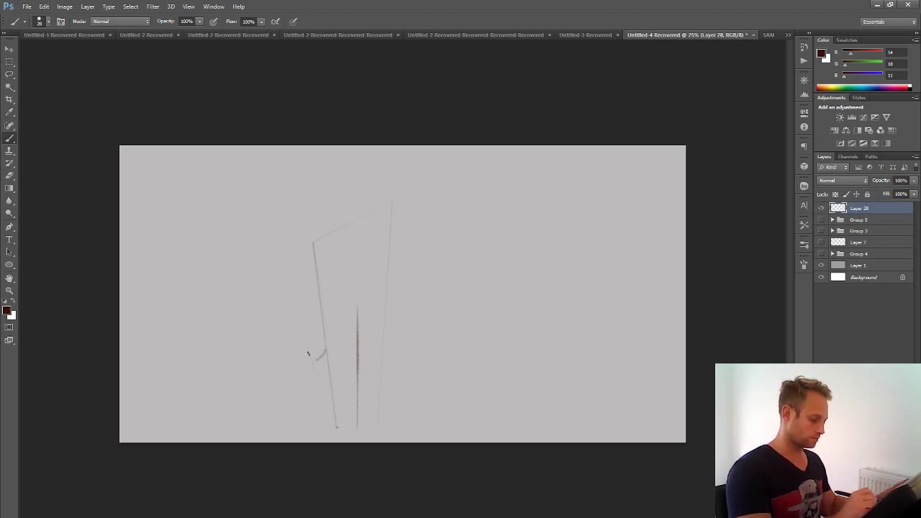
mouse_move(309, 350)
left_mouse_down()
mouse_move(289, 361)
mouse_move(291, 388)
left_mouse_up()
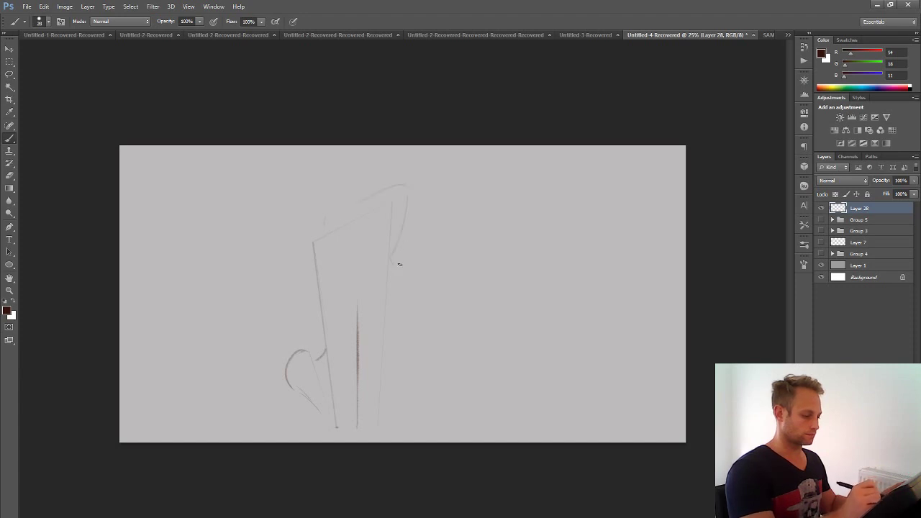
- Try a curved double outline around the tall shape's upper end with an arc inside it, and undo those strokes
mouse_move(329, 211)
left_mouse_down()
mouse_move(406, 170)
mouse_move(423, 182)
mouse_move(408, 244)
left_mouse_up()
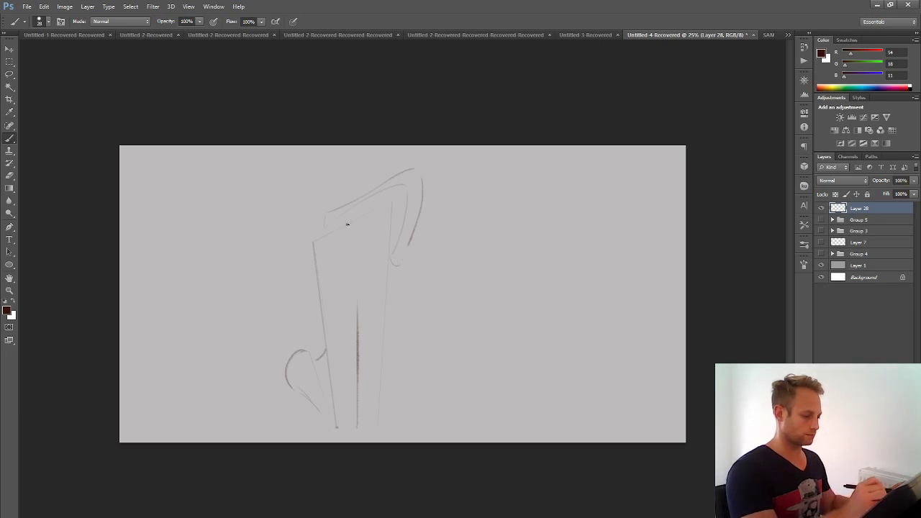
left_click_drag(340, 227, 396, 235)
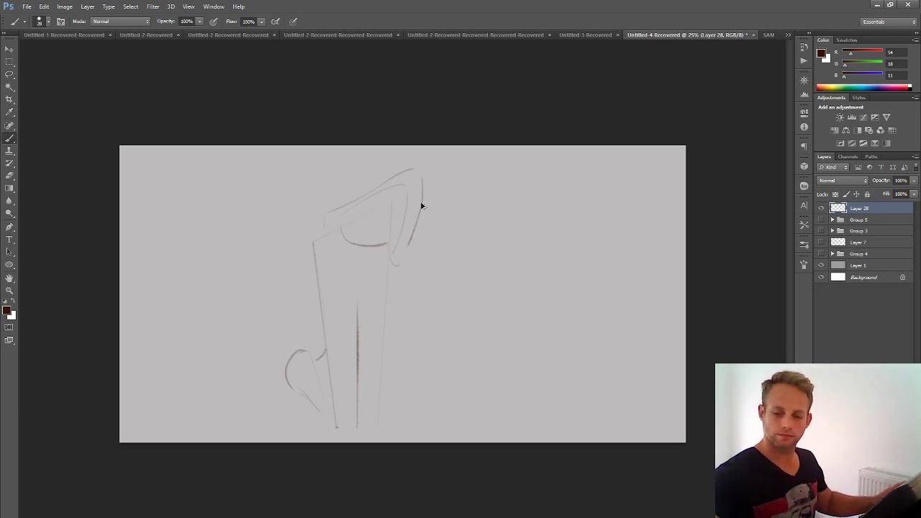
key("ctrl+alt+z")
key("ctrl+alt+z")
key("ctrl+alt+z")
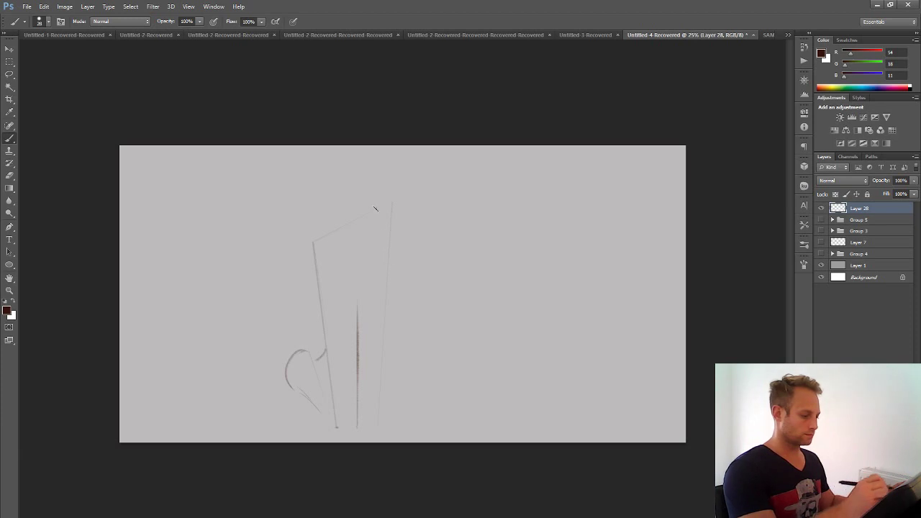
- Sketch a rounded upper corner on the tall shape, and erase the overshooting side line and the inner centre line
left_click_drag(353, 218, 387, 264)
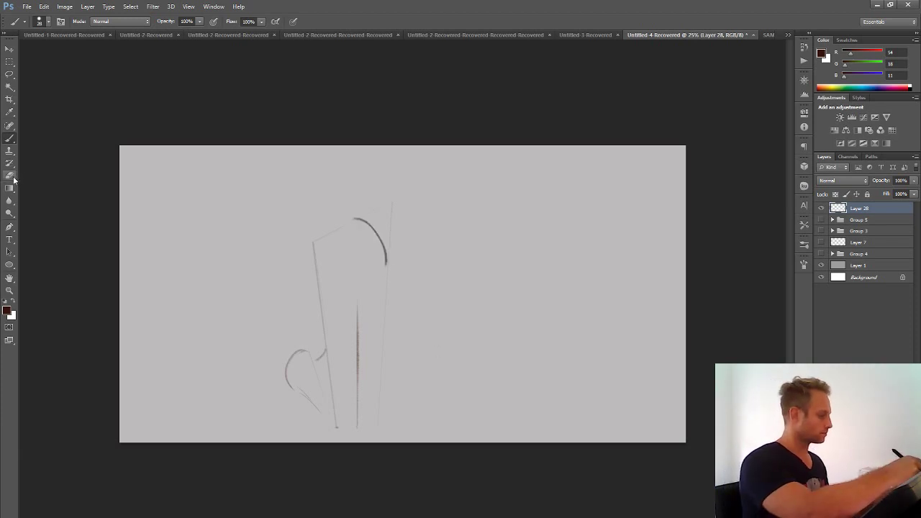
key("e")
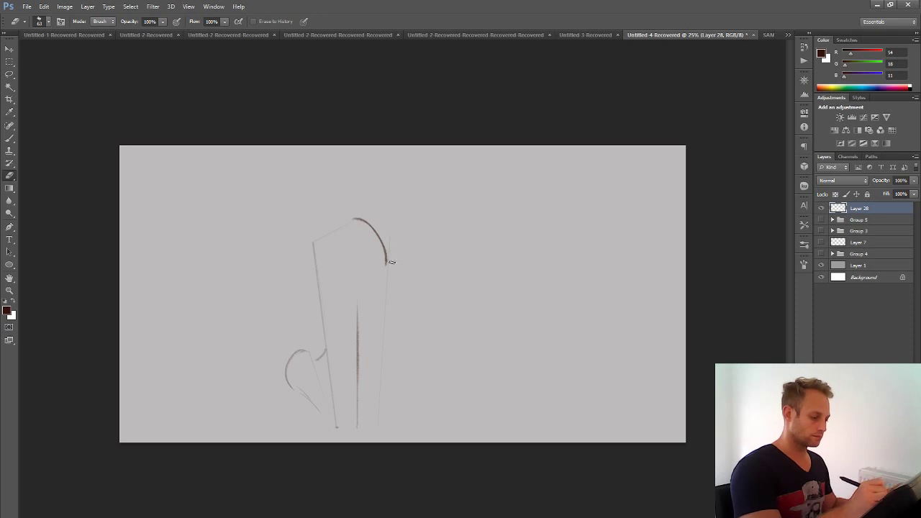
left_click_drag(358, 300, 357, 428)
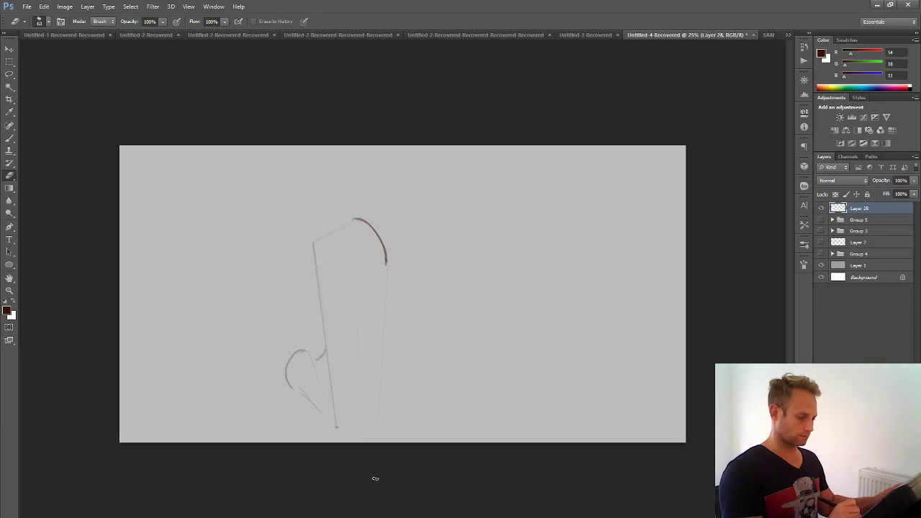
- Toggle the sketch layer's visibility and add a new empty layer above it
left_click(820, 208)
left_click(821, 208)
key("ctrl+shift+alt+n")
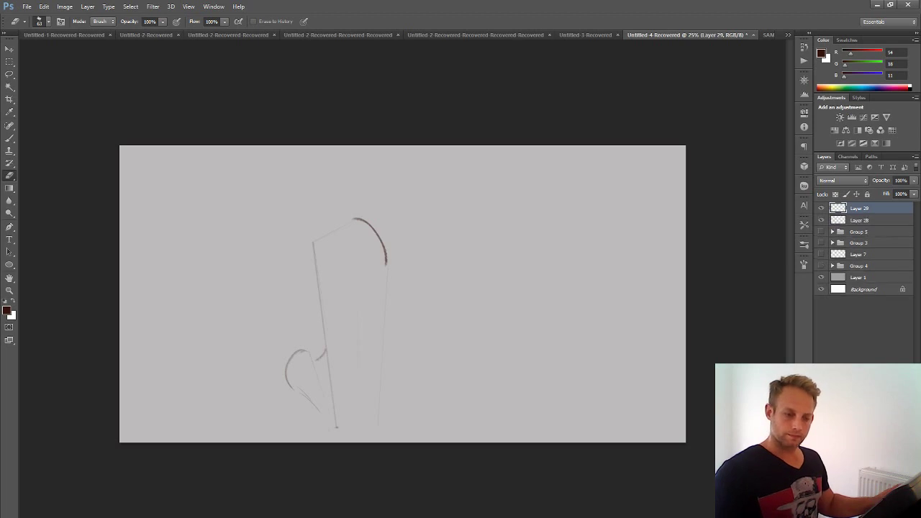
- Select the tall tapered shape with the Polygonal Lasso along its sketched edges, cutting straight across the rounded corner
left_click_drag(10, 74, 33, 81)
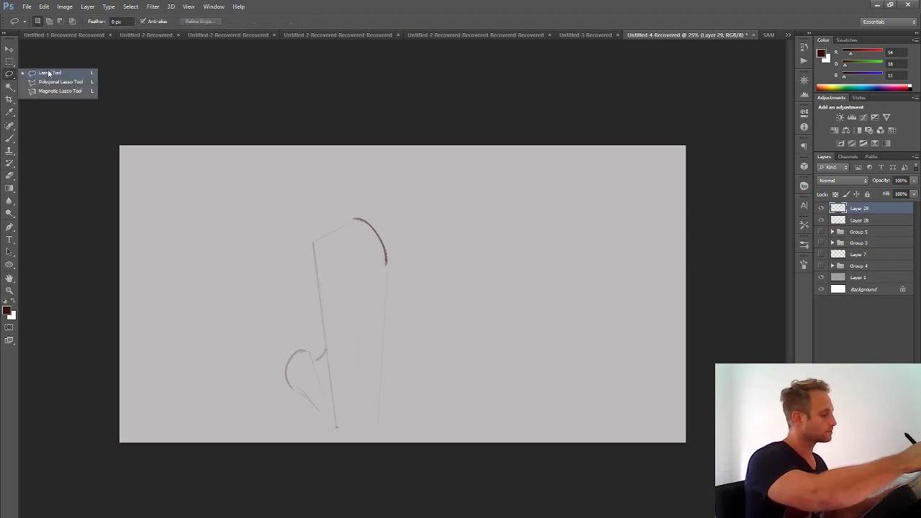
left_click(46, 80)
left_click(336, 428)
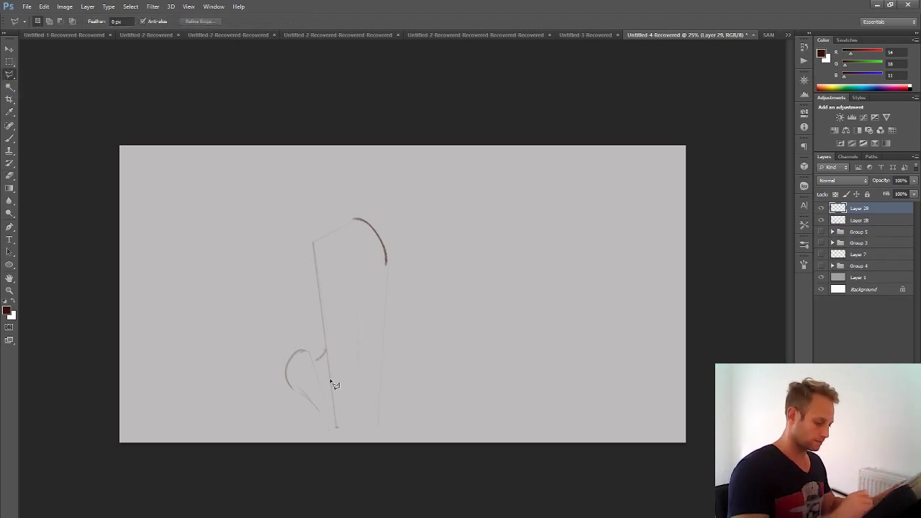
left_click(314, 243)
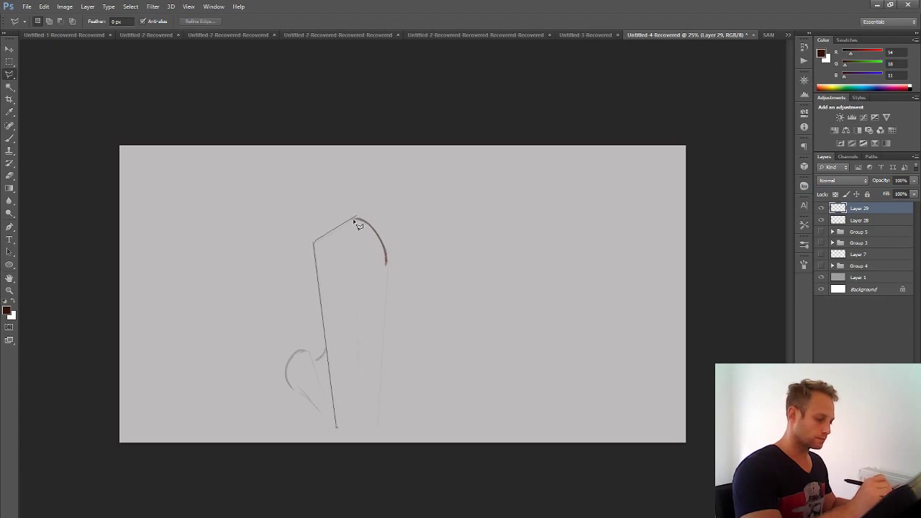
left_click(354, 220)
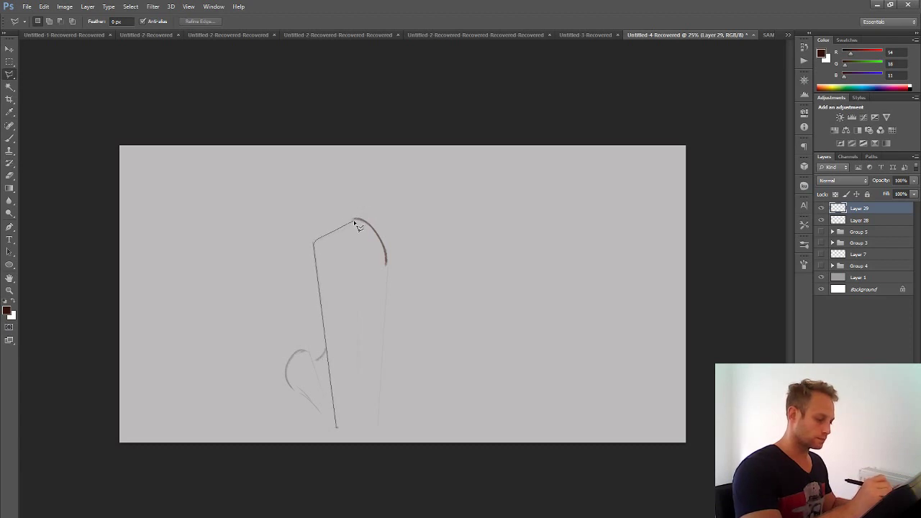
left_click(388, 268)
left_click(377, 427)
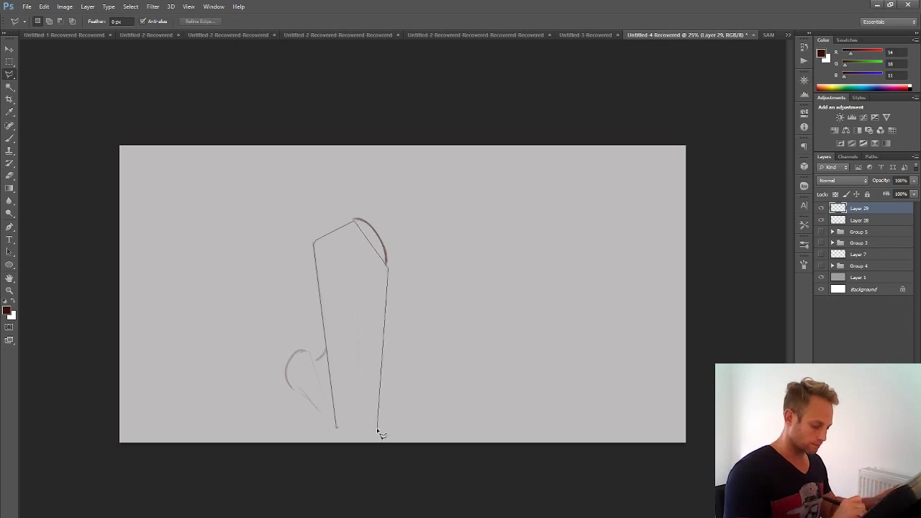
left_click(338, 428)
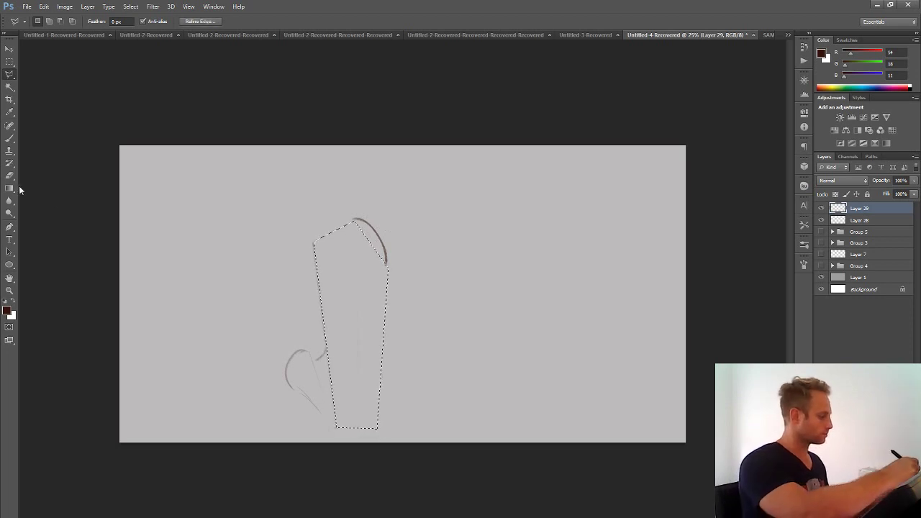
- Sample the cream colour from the Group 5 design, hide that group again and fill the selection with the Paint Bucket
left_click_drag(11, 189, 39, 190)
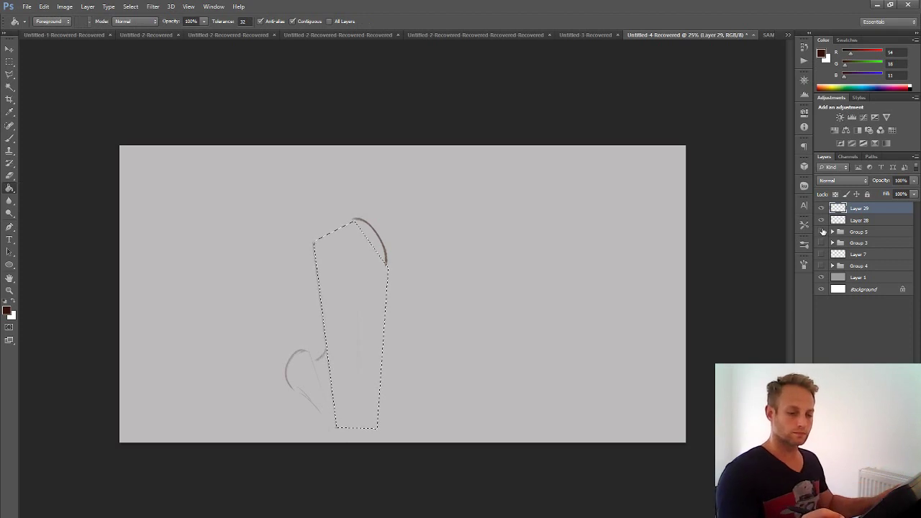
left_click(385, 165, "alt")
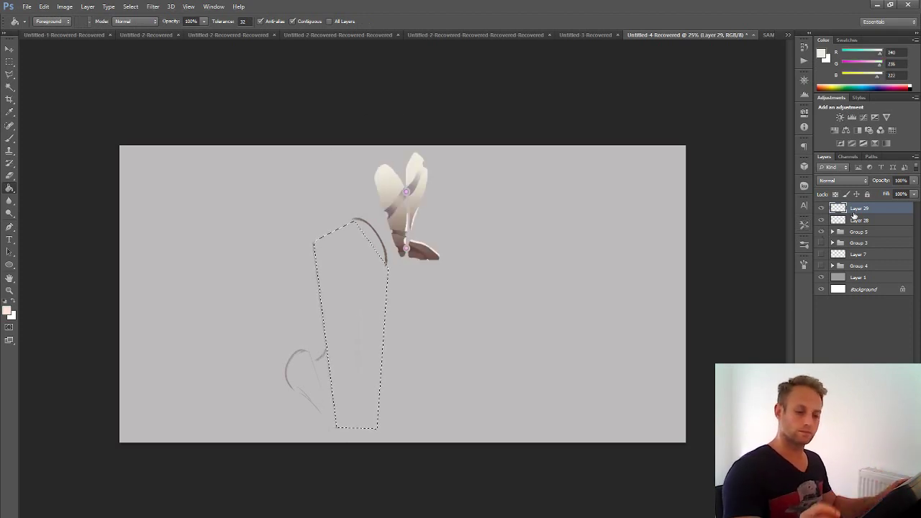
left_click(821, 232)
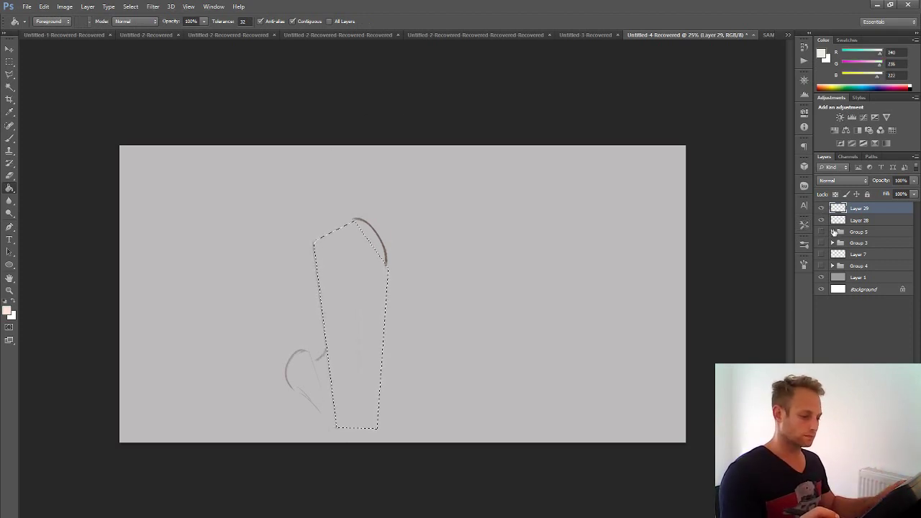
left_click(374, 303)
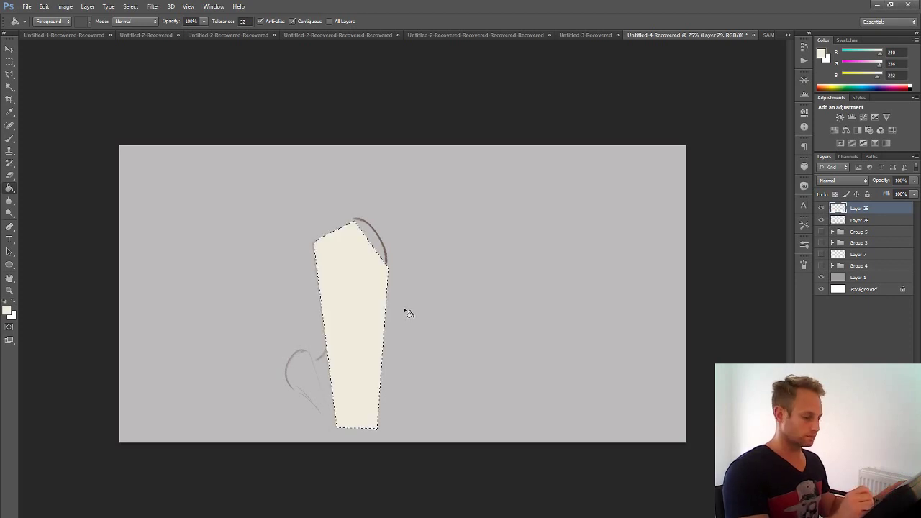
- Draw an elliptical selection at the body's upper end that follows the sketched rounded corner
key("v")
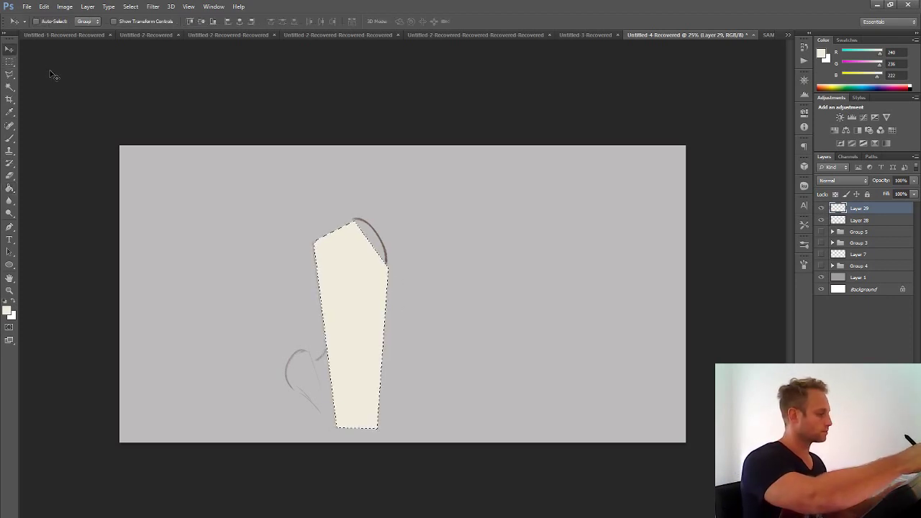
left_click_drag(13, 64, 44, 68)
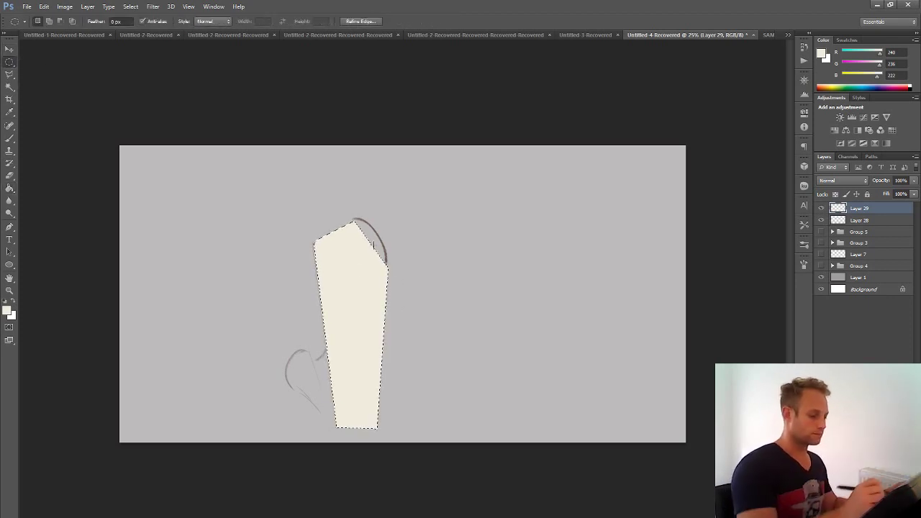
left_click_drag(358, 254, 383, 277)
- Paint the rounded corner cream inside the elliptical selection with an enlarged hard round brush at 100% hardness, and deselect
left_click(14, 176)
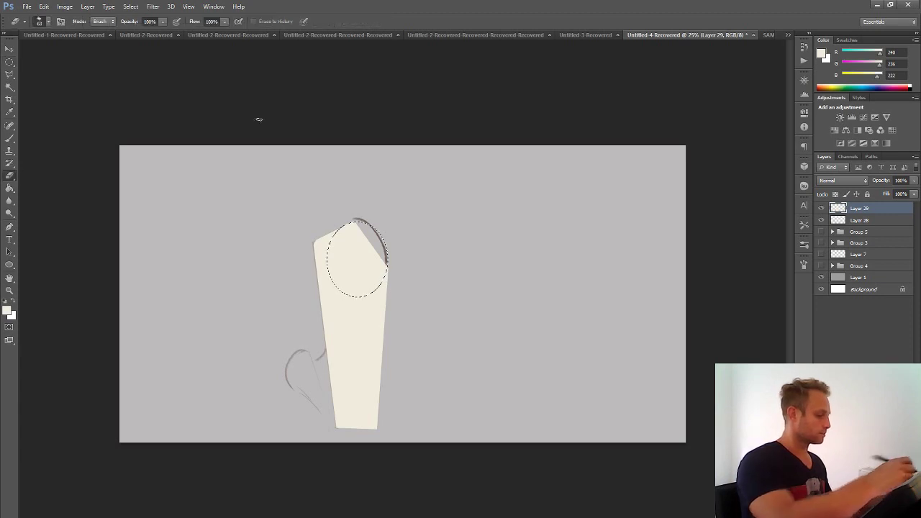
left_click(9, 137)
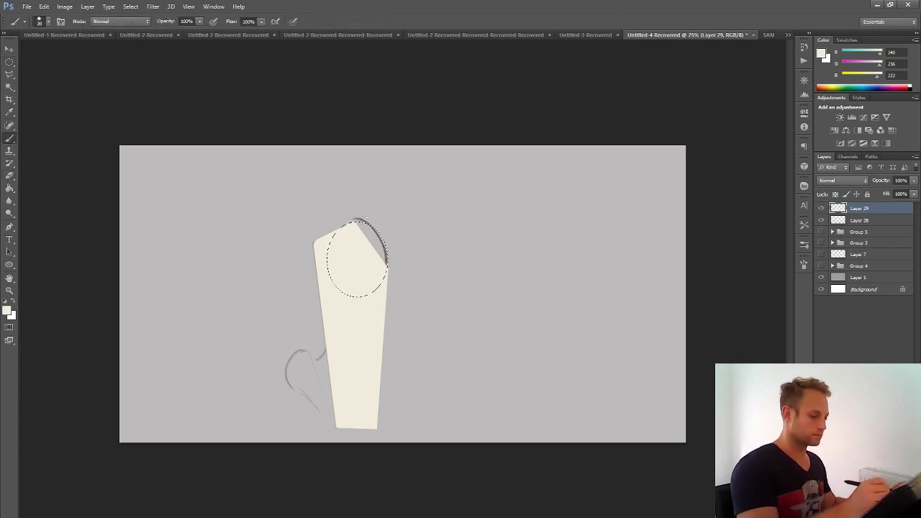
left_click(49, 21)
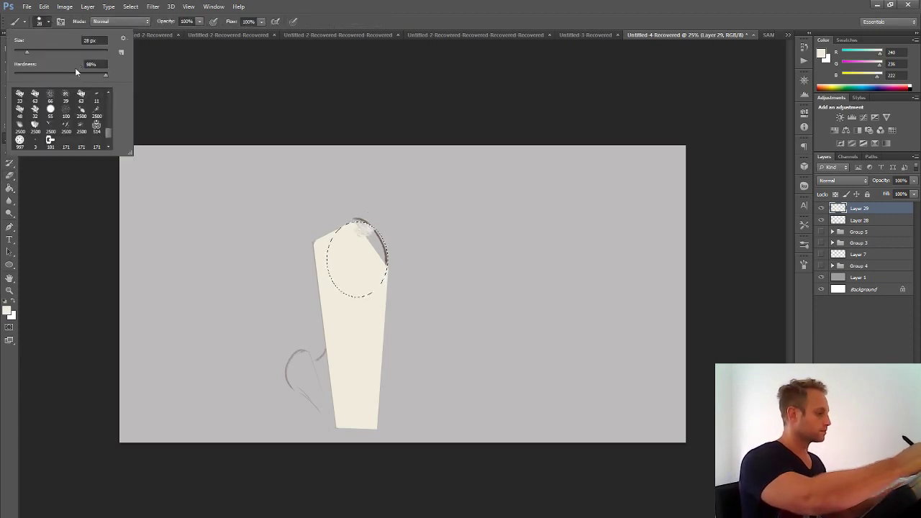
scroll(79, 108, "up", 5)
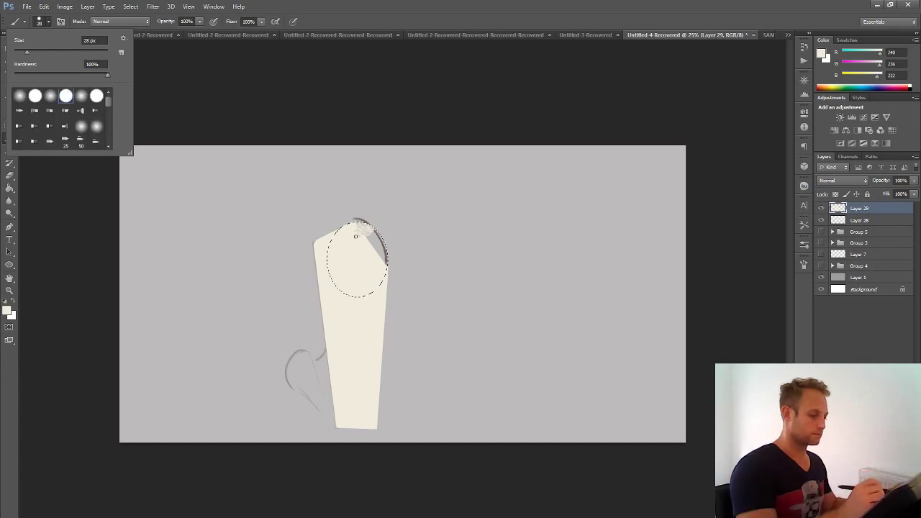
left_click(375, 209)
right_click(387, 204, "alt")
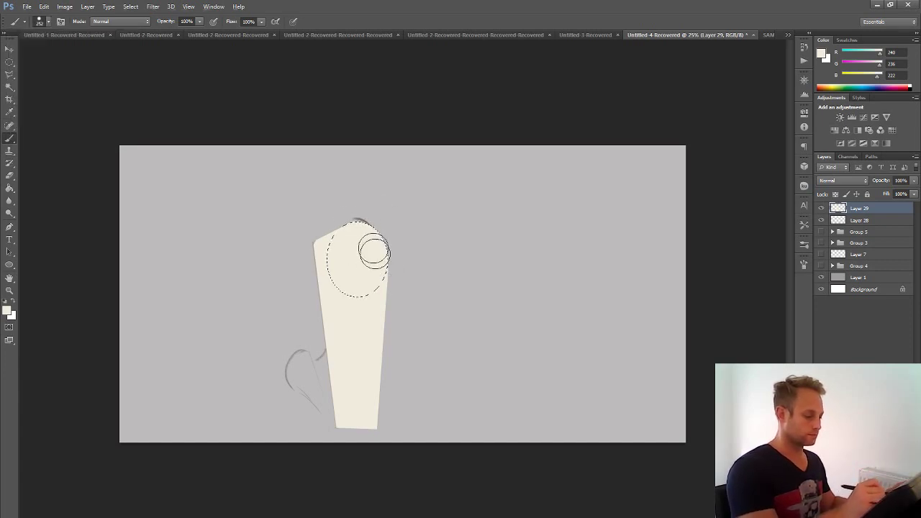
left_click(141, 9)
left_click(140, 26)
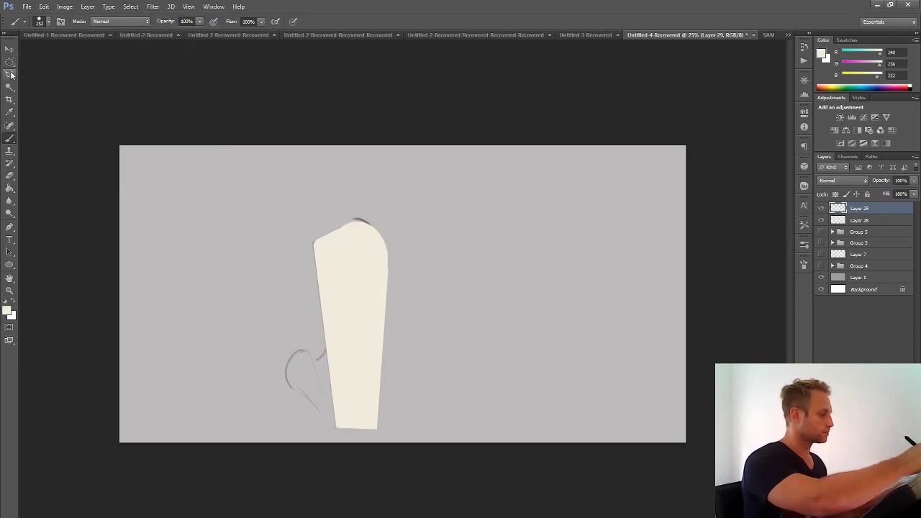
- Straighten the body's slanted top edge using a Polygonal Lasso selection, deselect, and smooth the side edge below the rounded corner with the brush
left_click(16, 73)
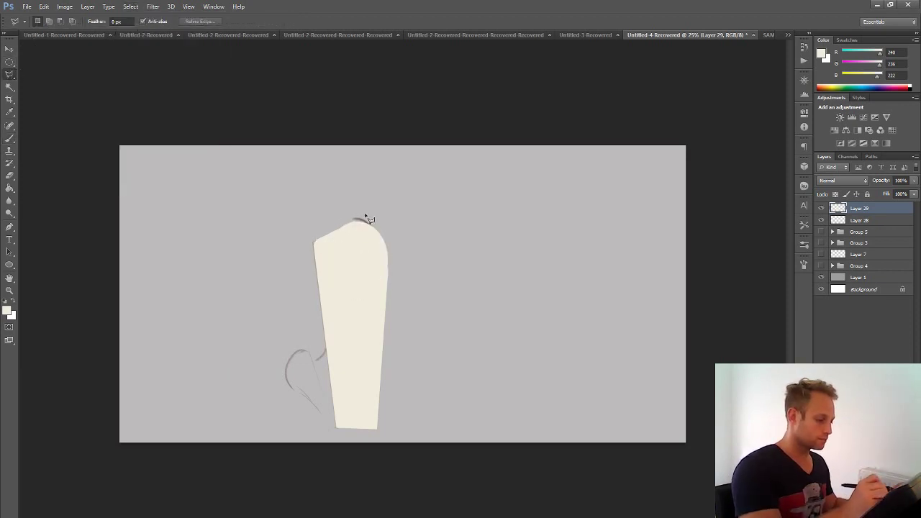
left_click(315, 237)
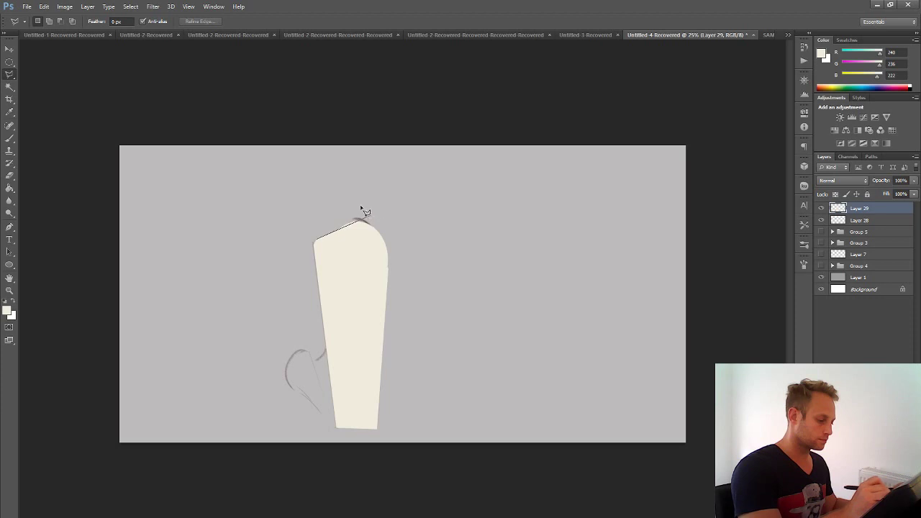
left_click(319, 239)
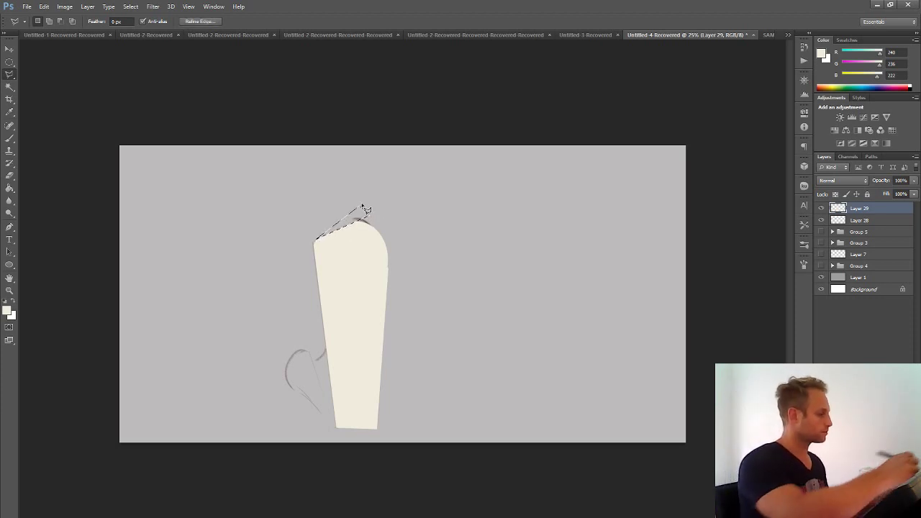
left_click(10, 137)
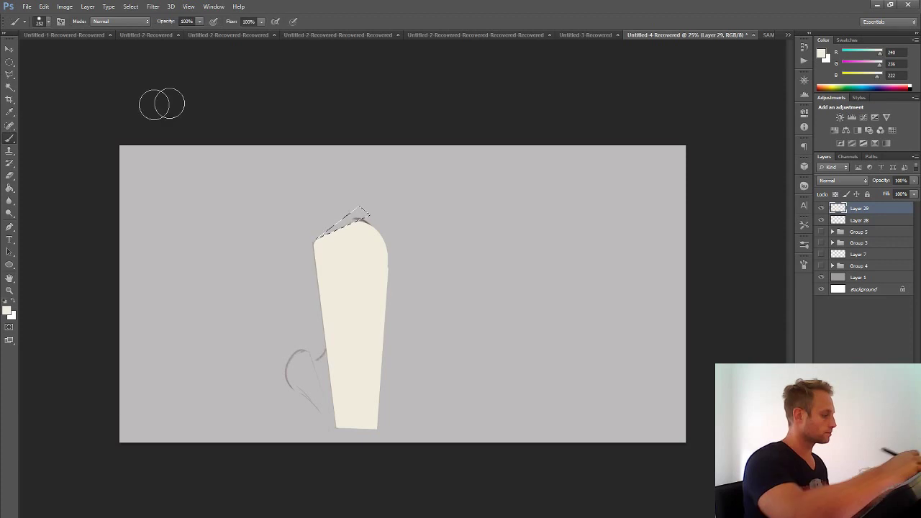
left_click(131, 6)
left_click(140, 26)
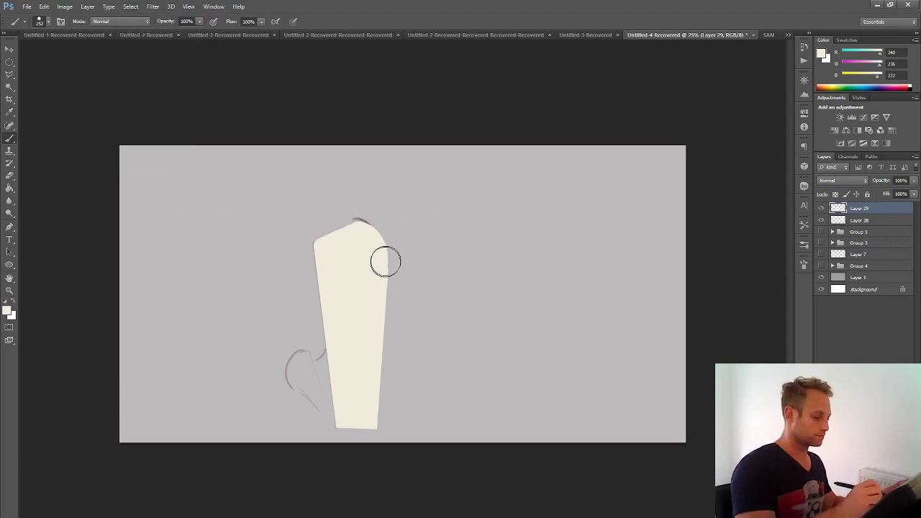
mouse_move(387, 268)
left_mouse_down()
mouse_move(366, 278)
mouse_move(385, 253)
left_mouse_up()
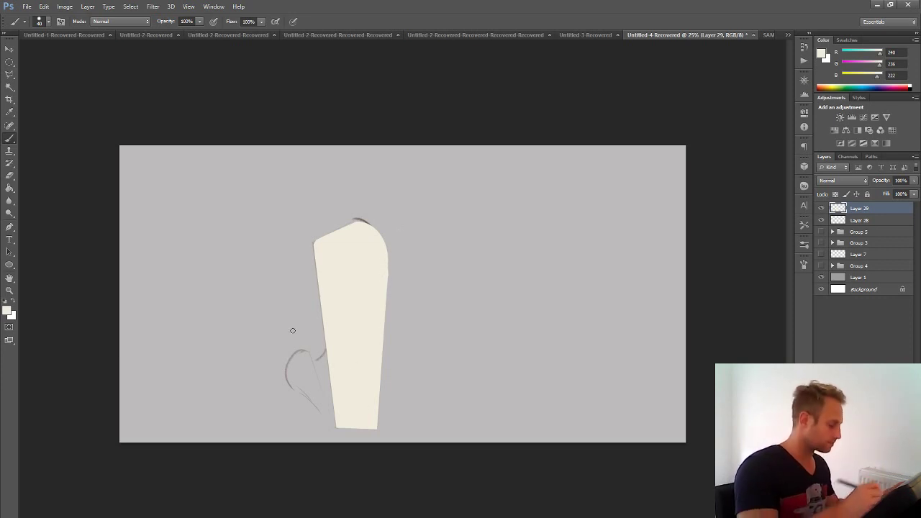
- Select the small tapered side shape with the Polygonal Lasso, cutting straight across its rounded end, and fill it with cream
left_click(9, 74)
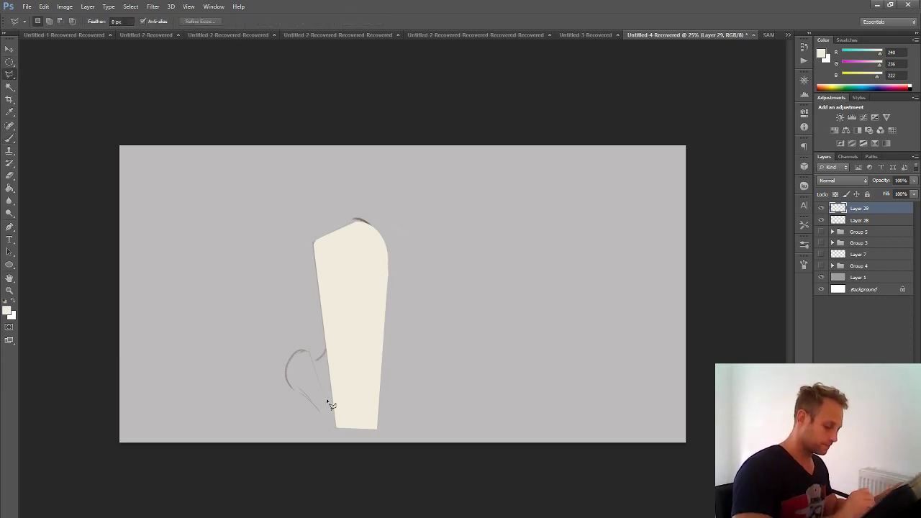
left_click(334, 429)
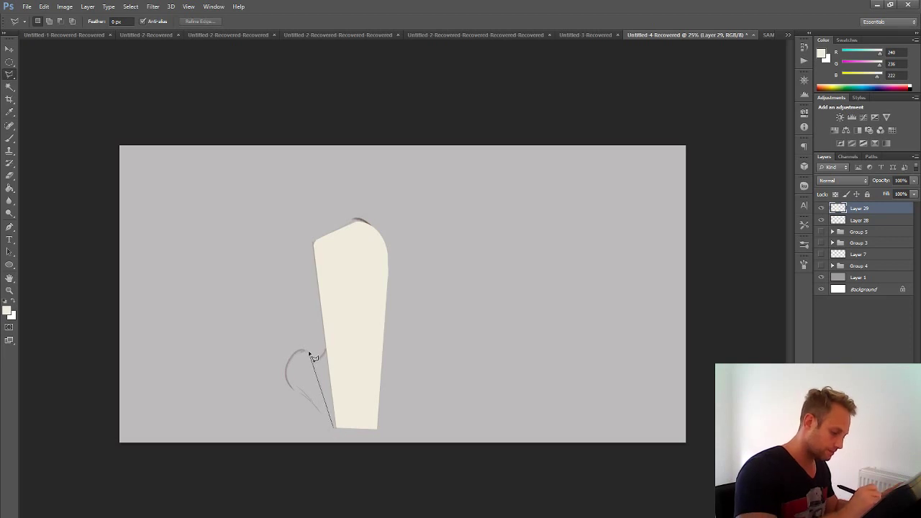
left_click(293, 389)
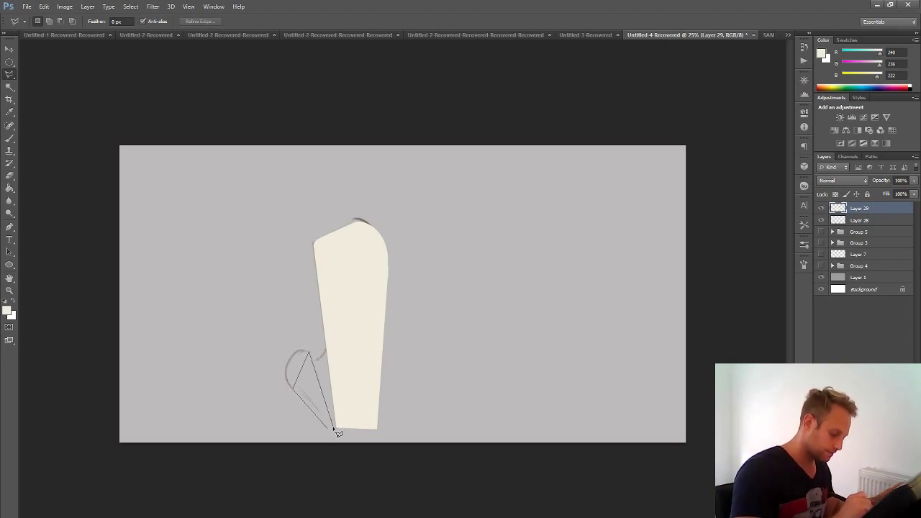
left_click(334, 429)
left_click(9, 189)
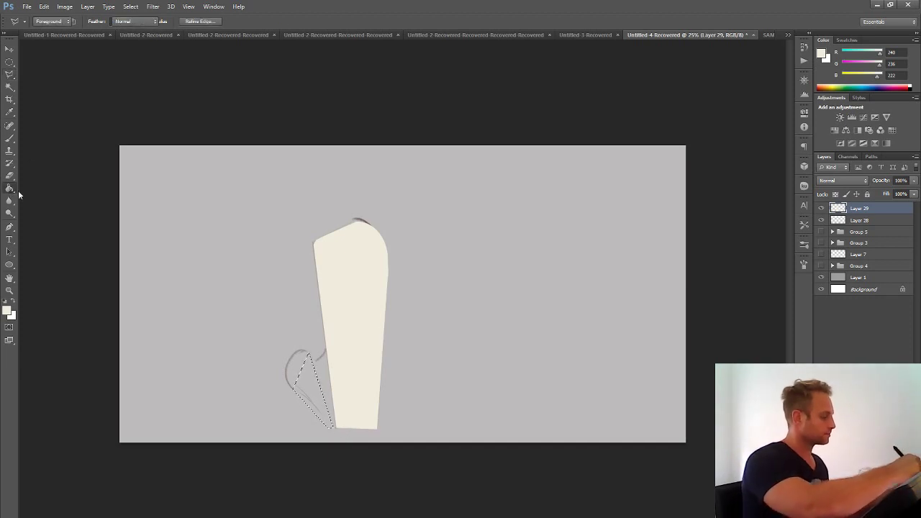
left_click(320, 400)
- Round the side shape's upper end with cream paint inside an elliptical selection, deselect, and erase the leftover pointed tip
left_click(9, 62)
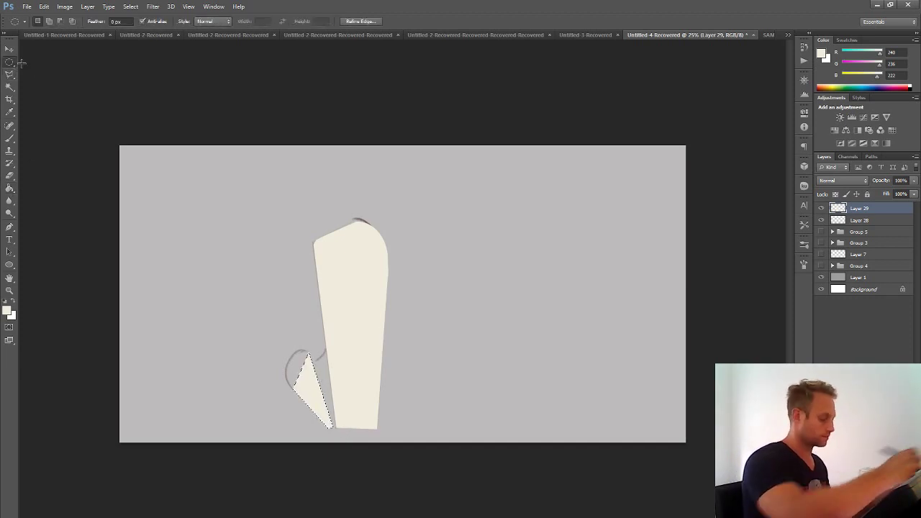
left_click_drag(302, 366, 310, 384)
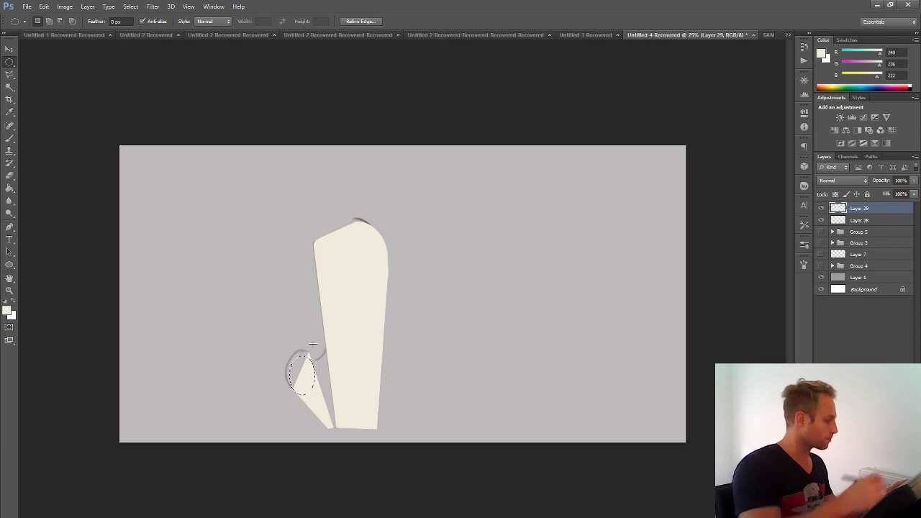
left_click(11, 139)
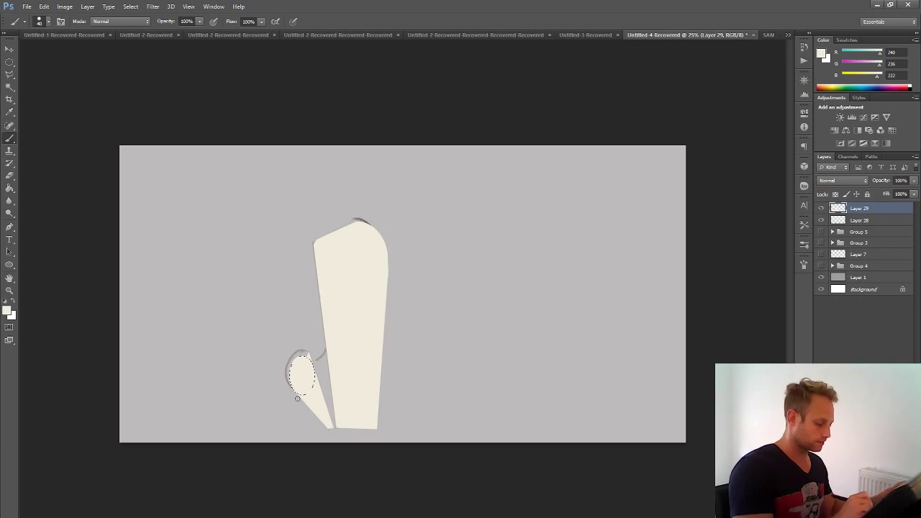
left_click(131, 6)
left_click(144, 24)
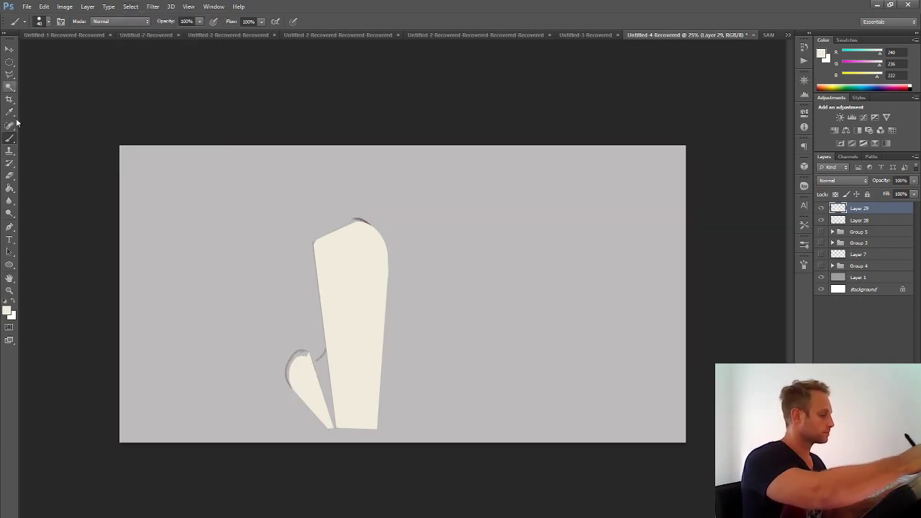
left_click(9, 175)
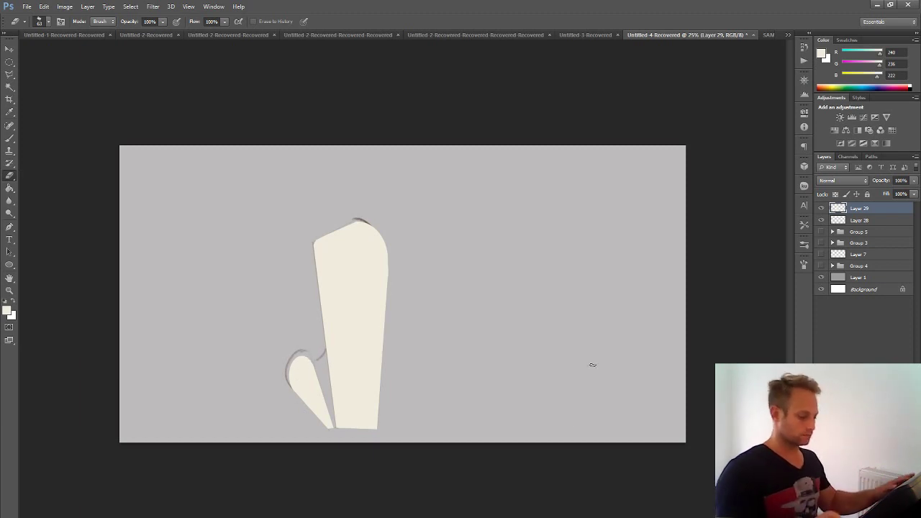
- Examine the cream silhouette zoomed out and compare it with the sketch by toggling the visibility of Layer 29 and Layer 28
key("ctrl+minus")
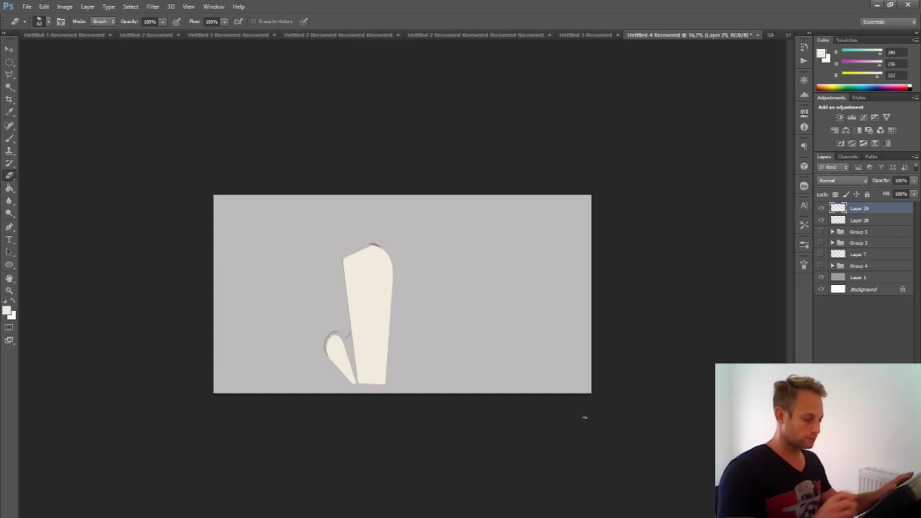
key("ctrl+plus")
key("ctrl+plus")
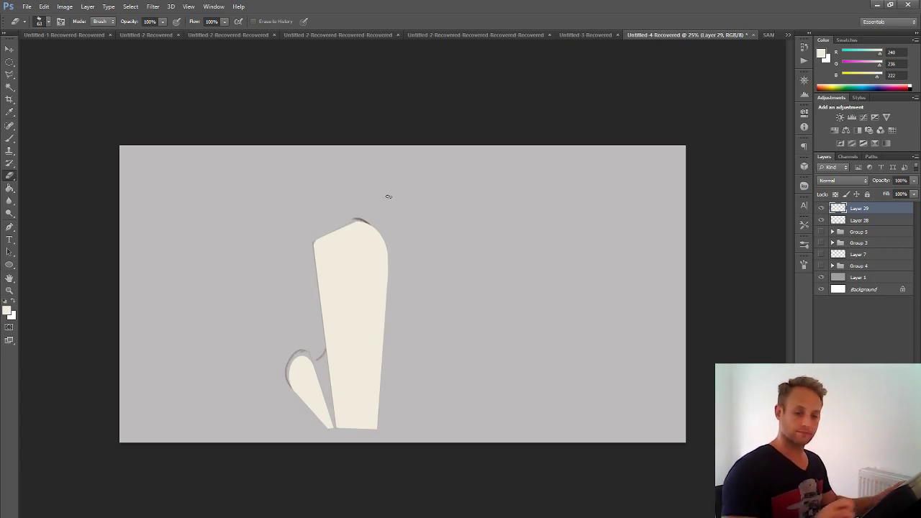
left_click(821, 208)
left_click(820, 208)
left_click(821, 220)
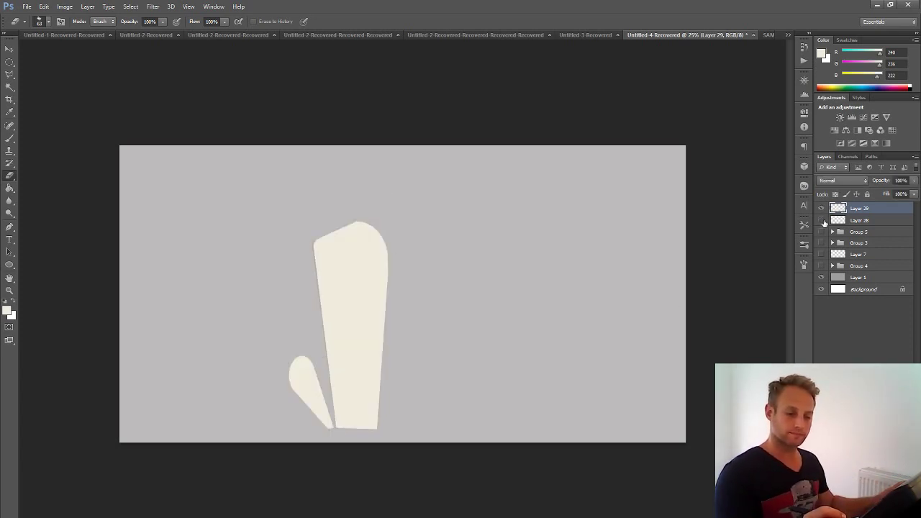
left_click(821, 220)
left_click(823, 220)
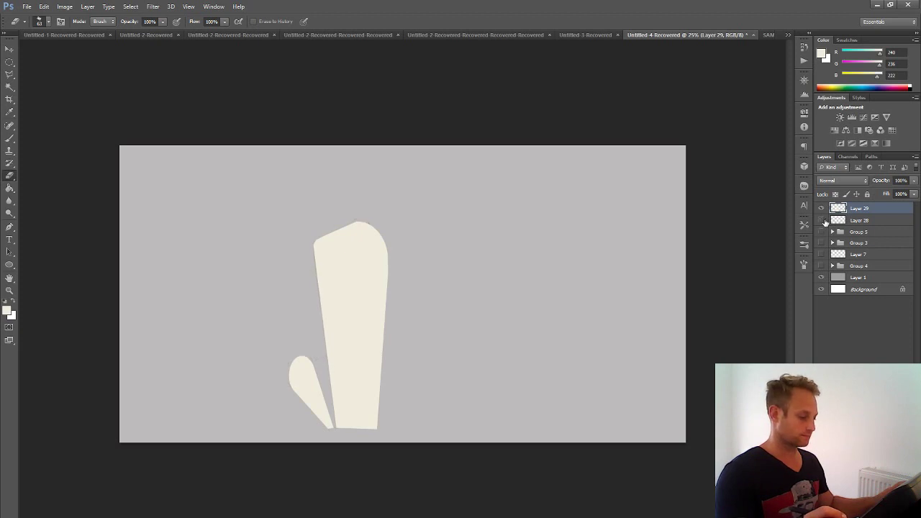
left_click(821, 220)
left_click(821, 208)
left_click(821, 208)
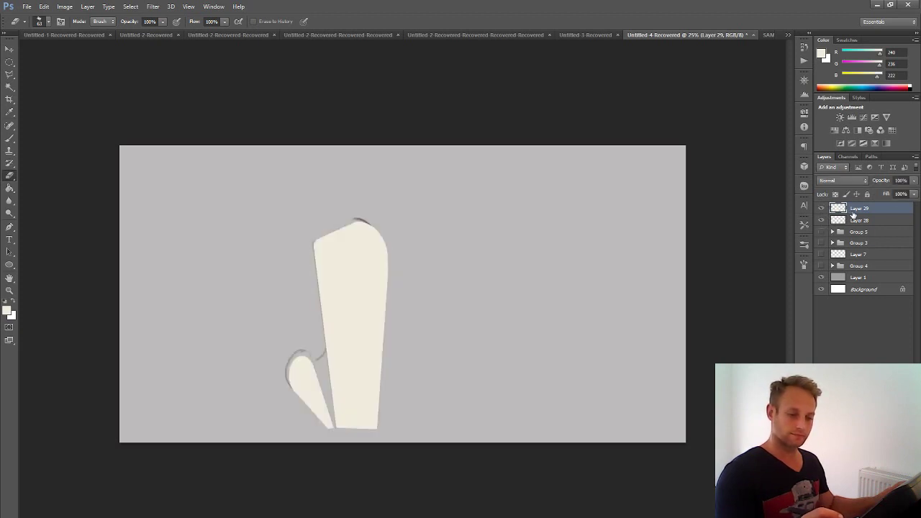
- Add a new layer beneath the cream layer and paint the gap between the two shapes dark brown (RGB 100, 84, 72)
key("ctrl+shift+alt+n")
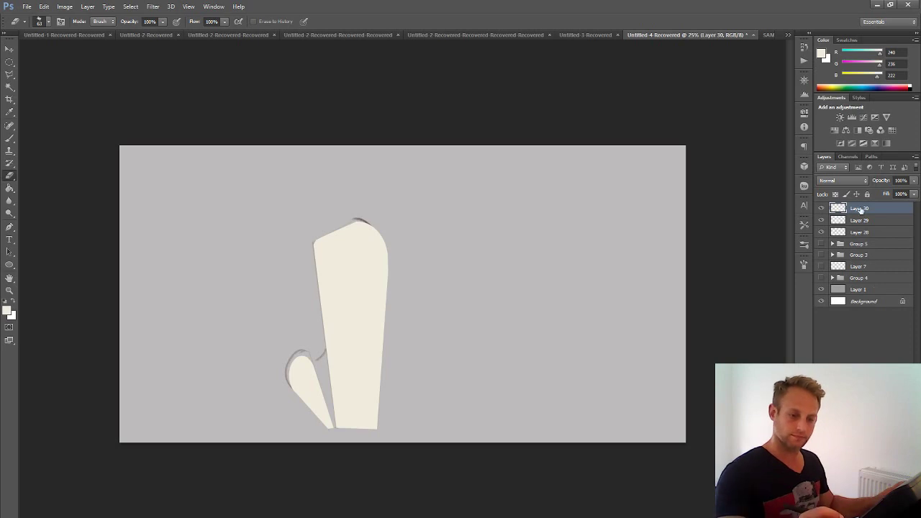
left_click_drag(860, 209, 856, 221)
left_click(10, 139)
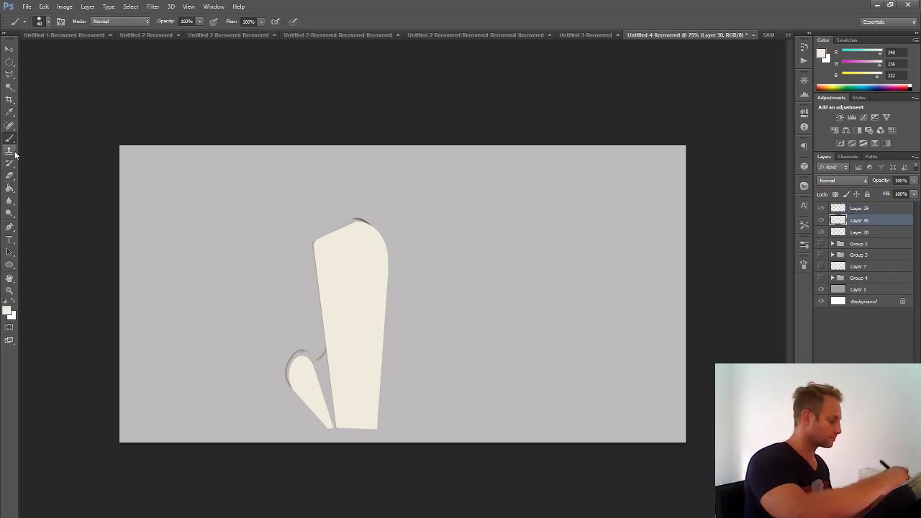
left_click(7, 311)
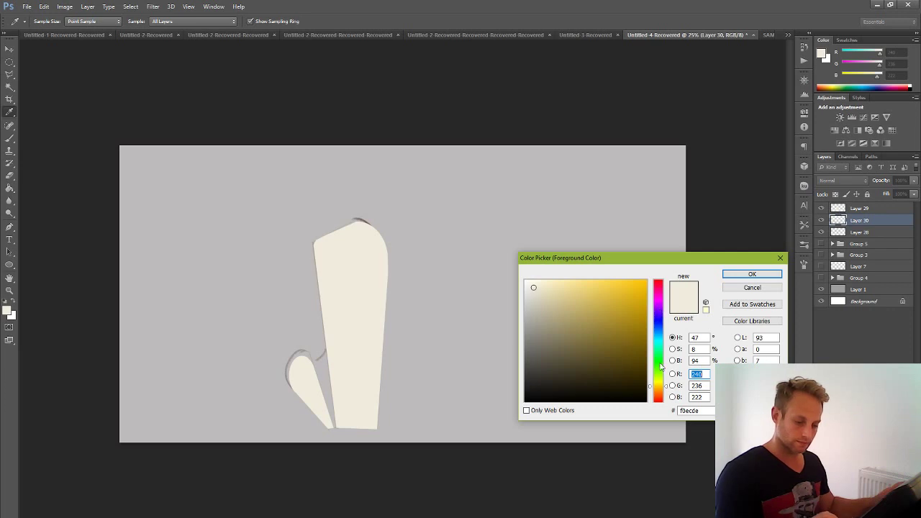
left_click_drag(659, 392, 661, 397)
left_click(555, 353)
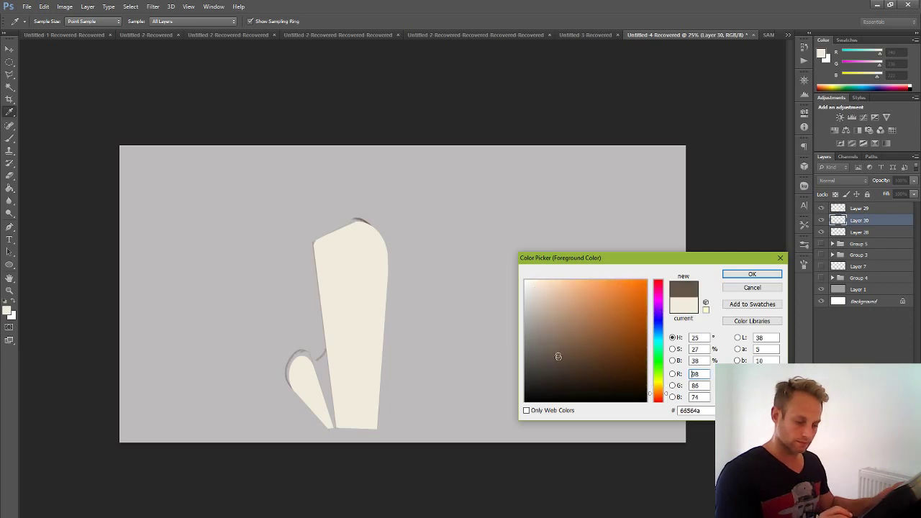
left_click(752, 274)
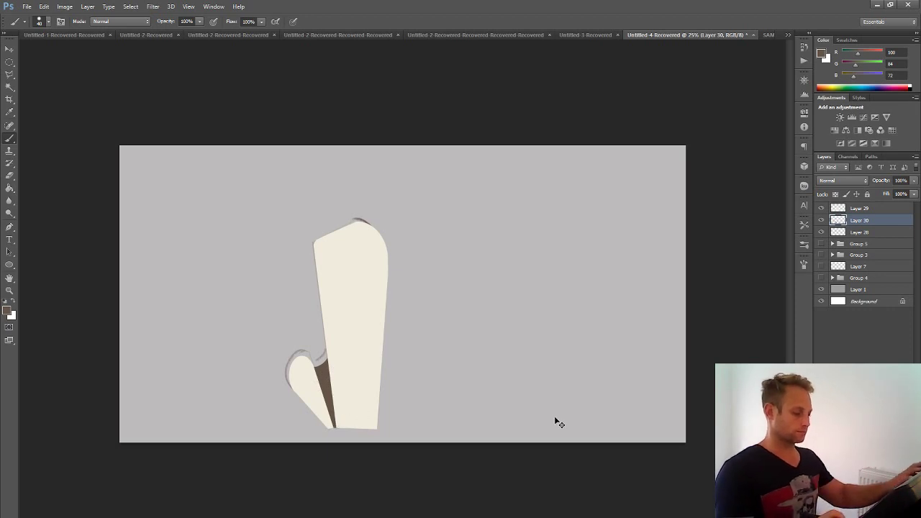
- Make the cream shapes' layer, Layer 29, active again
key("ctrl+minus")
key("ctrl+plus")
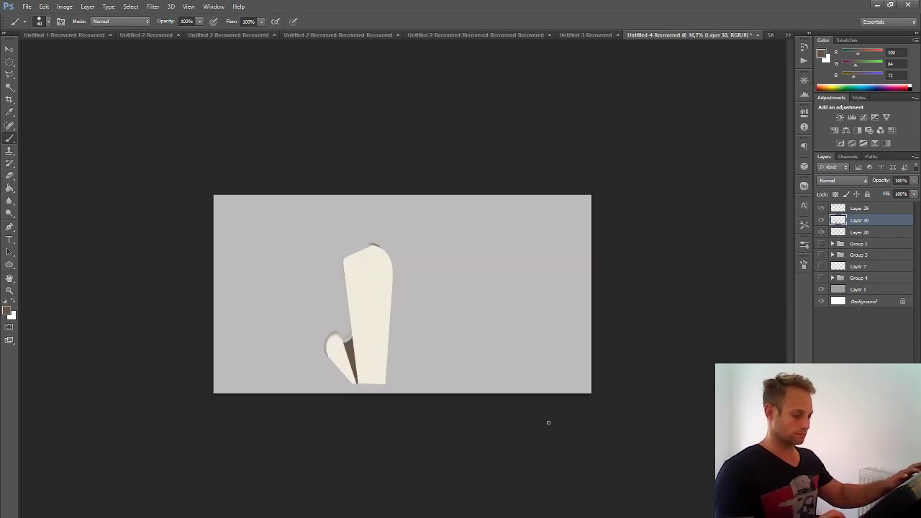
left_click(858, 209)
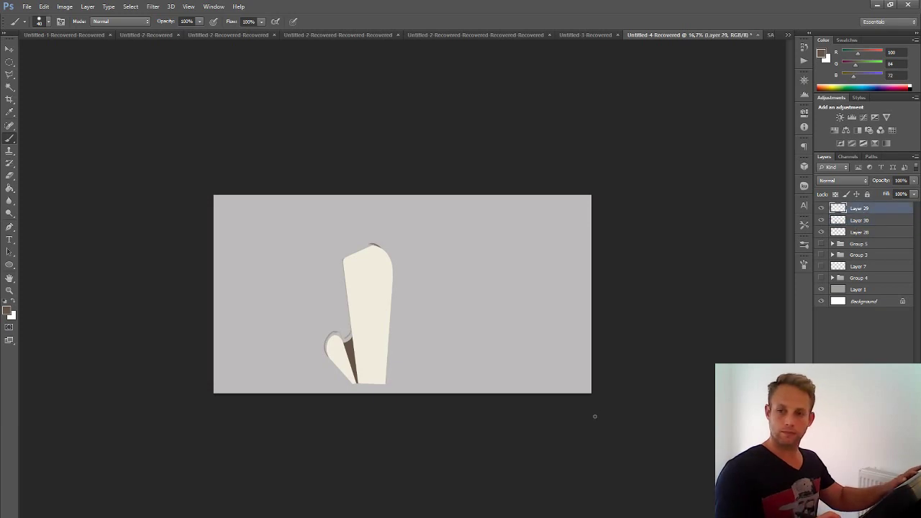
- Erase a round hole about 435 px across near the body's upper right edge on Layer 29
key("m")
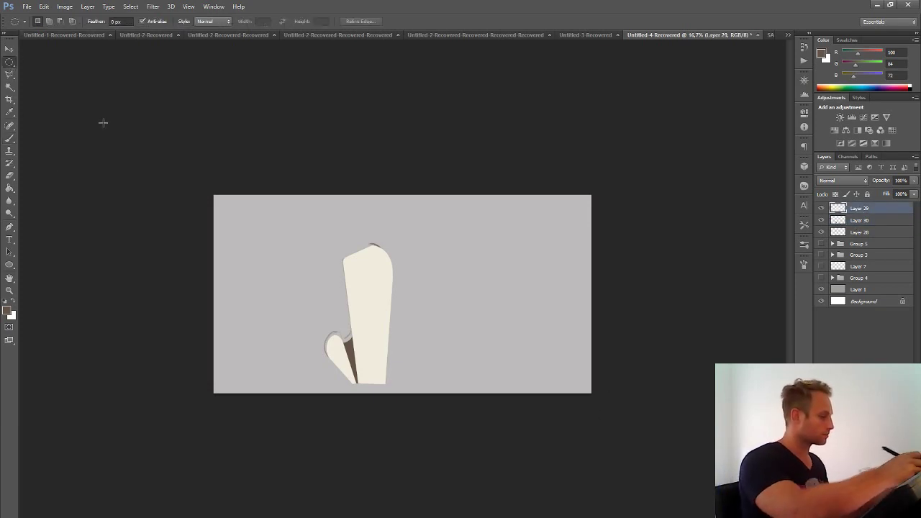
left_click(11, 174)
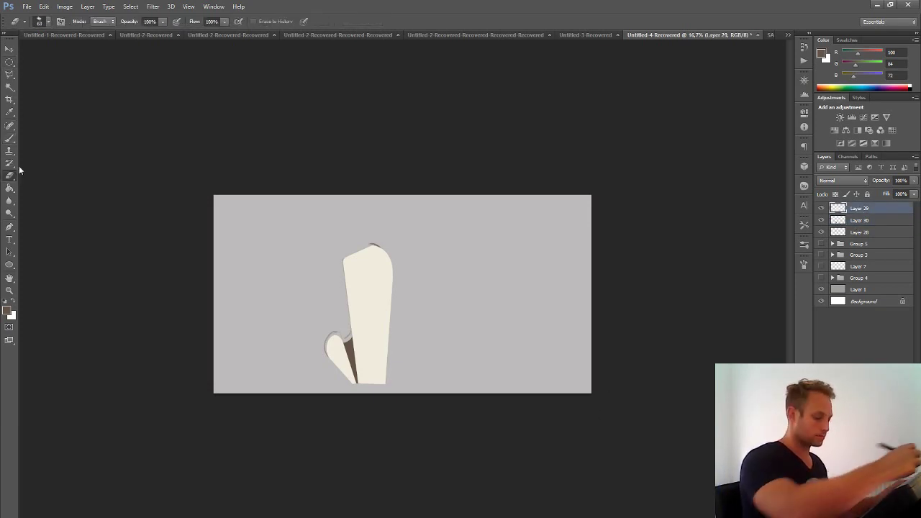
left_click(41, 21)
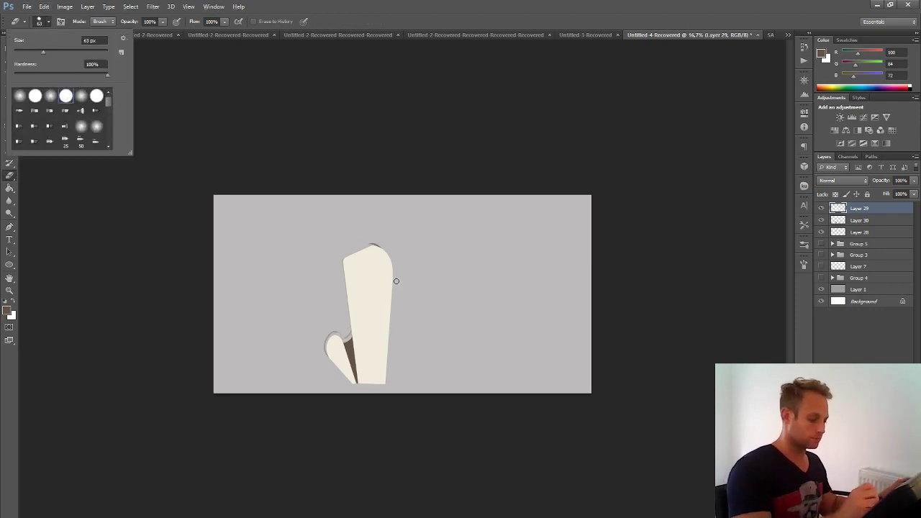
left_click_drag(389, 290, 404, 300)
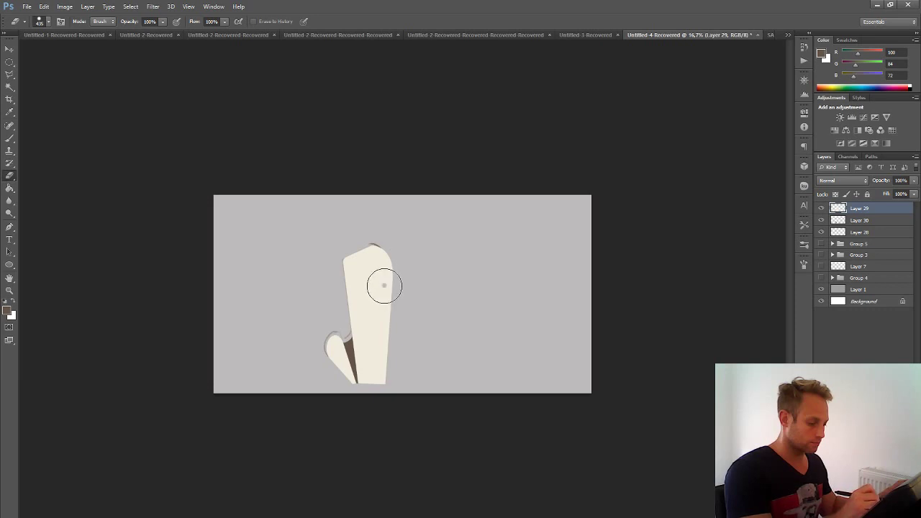
left_click(384, 285)
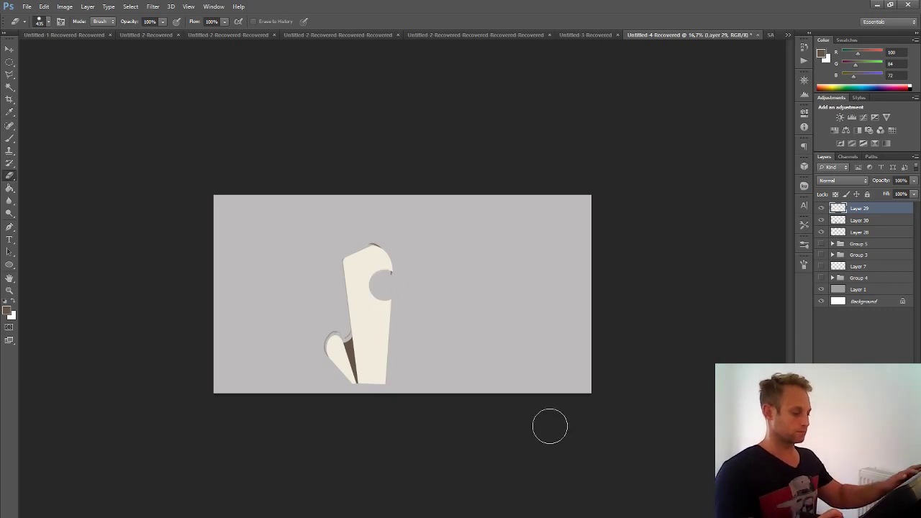
- Paint a cream circle (RGB 240, 236, 222) about 349 px across inside the hole, leaving a thin ring-shaped gap around it
key("ctrl+plus")
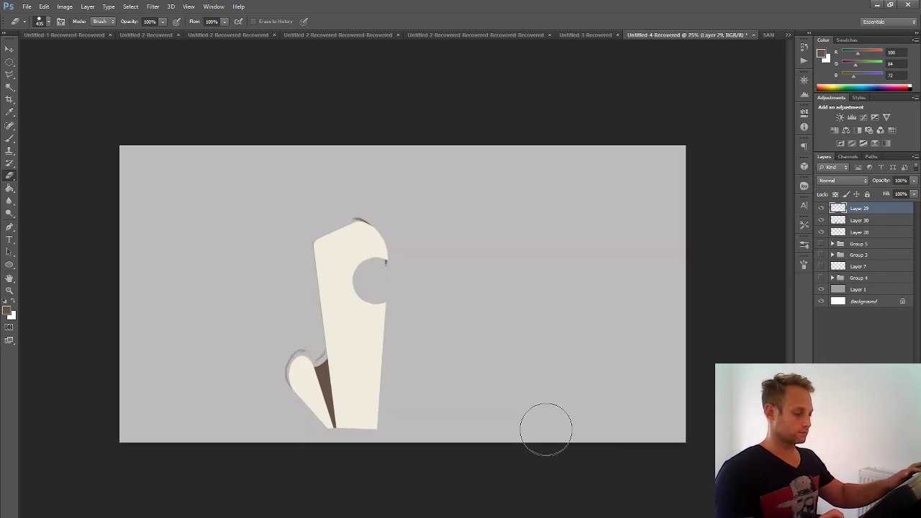
left_click(10, 138)
left_click(47, 22)
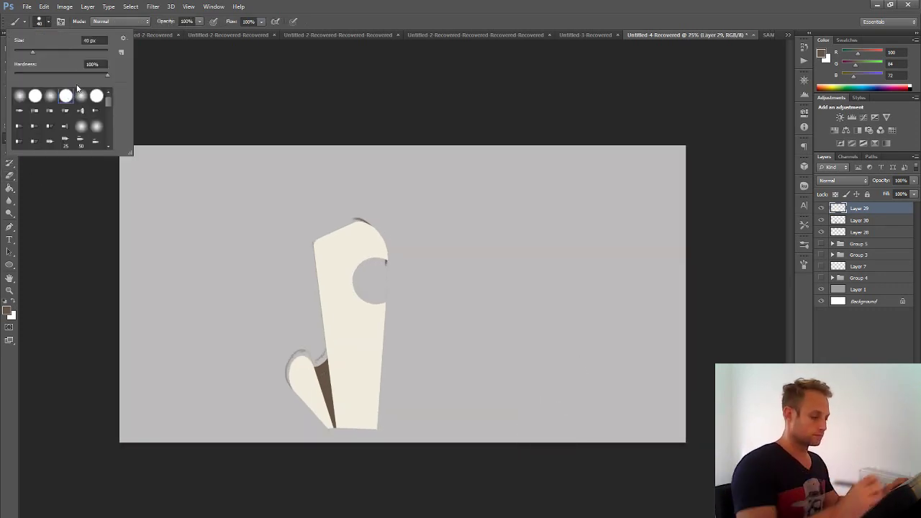
left_click(377, 281)
left_click_drag(375, 281, 386, 288)
left_click(343, 248, "alt")
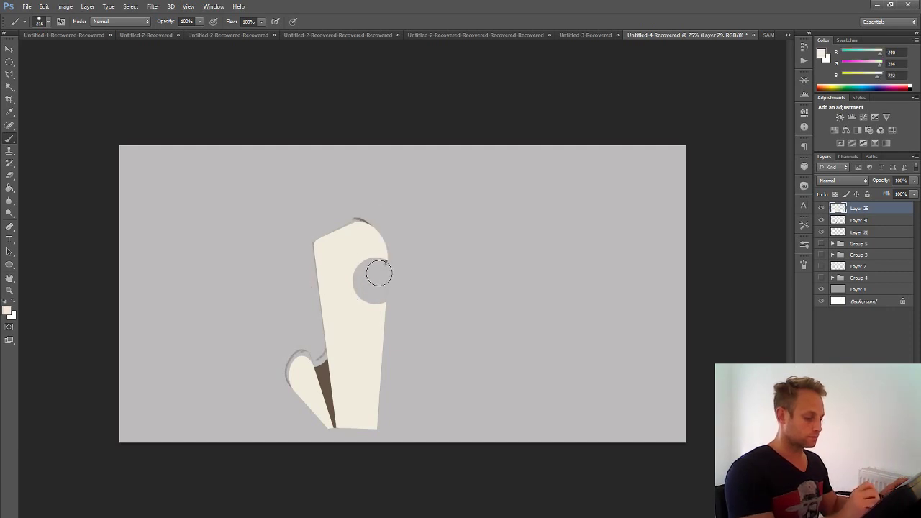
mouse_move(379, 278)
left_mouse_down()
mouse_move(384, 288)
mouse_move(380, 279)
left_mouse_up()
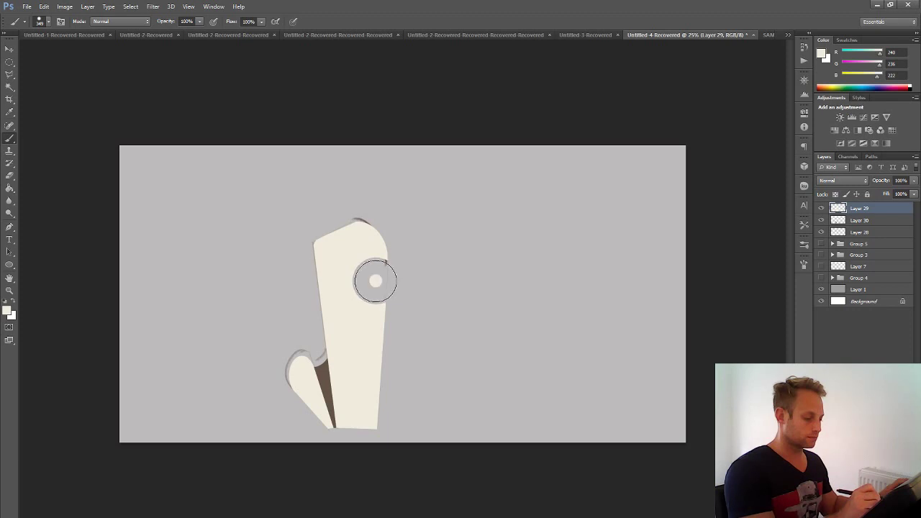
left_click(375, 281)
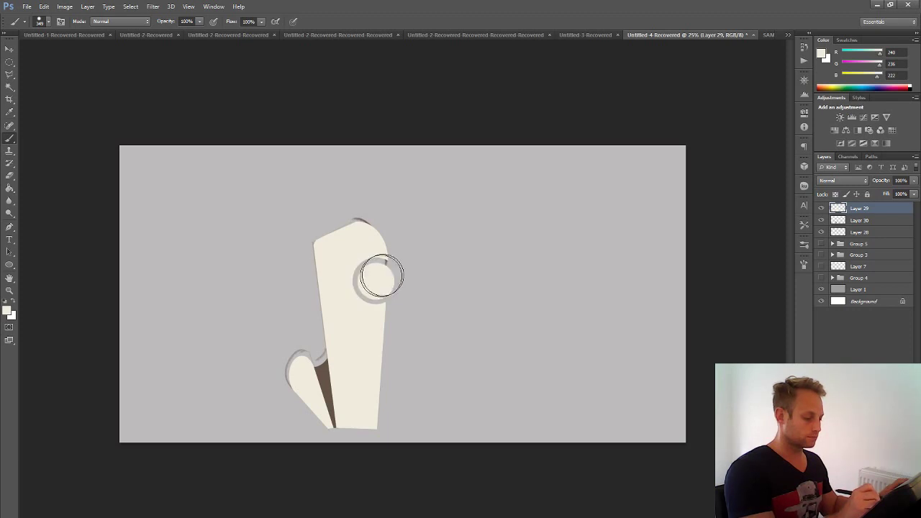
key("ctrl+minus")
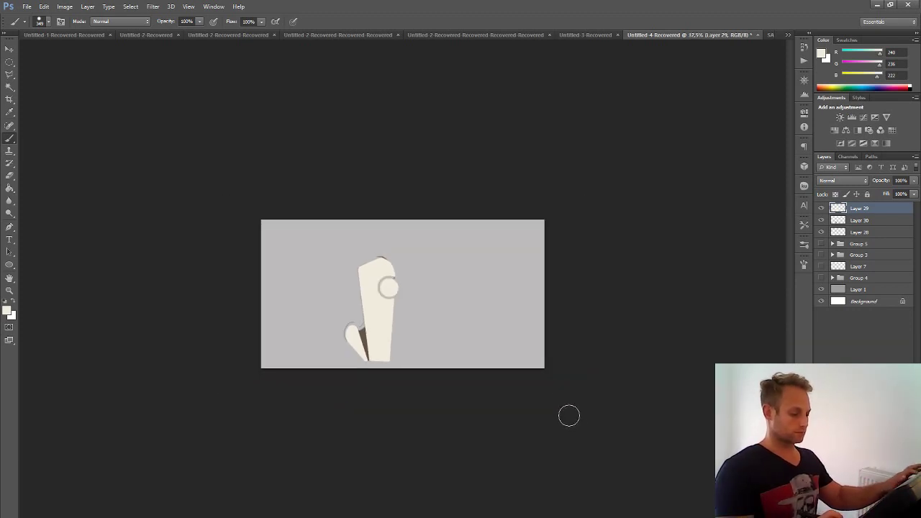
key("ctrl+plus")
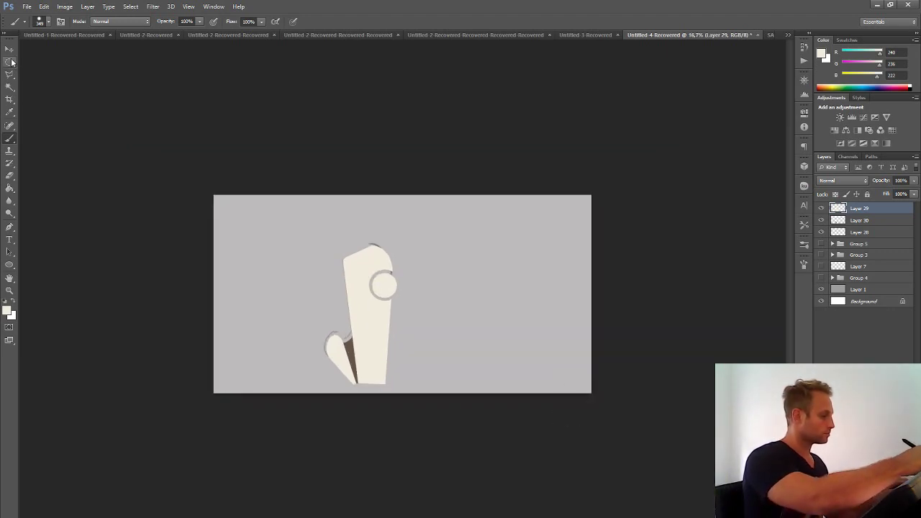
- Try a smaller erased hole with a cream circle inside it at the side shape's rounded upper end
left_click(9, 175)
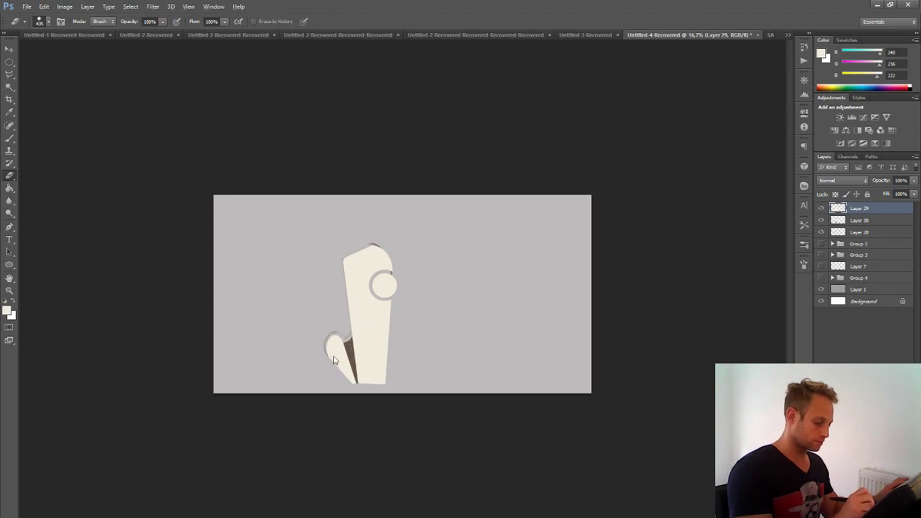
left_click_drag(333, 360, 309, 359)
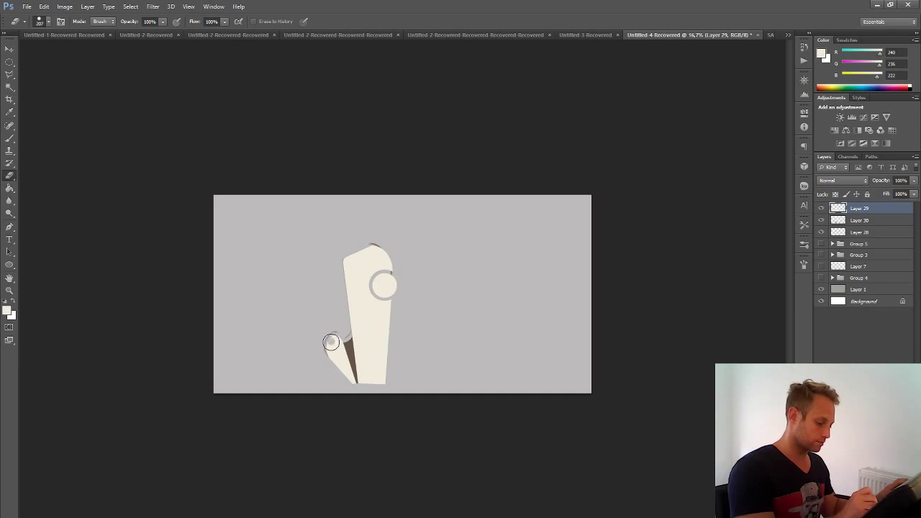
left_click(9, 136)
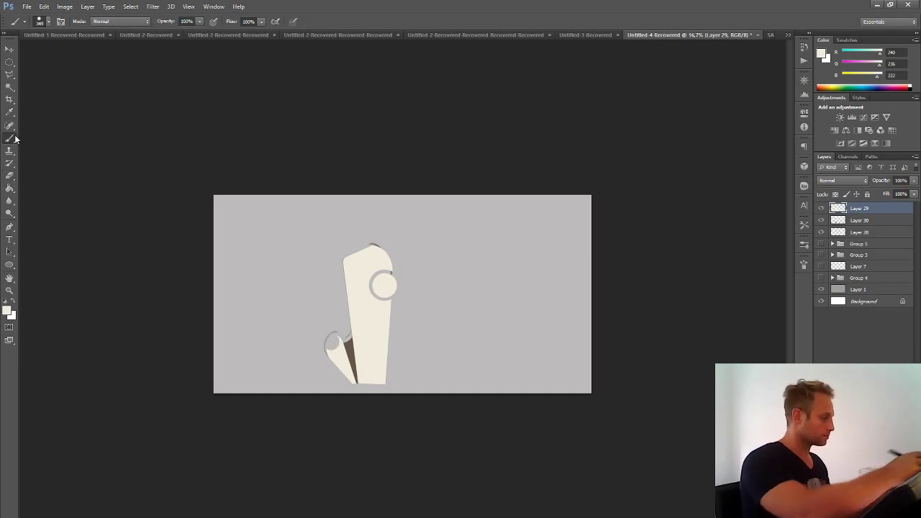
left_click_drag(328, 335, 331, 341)
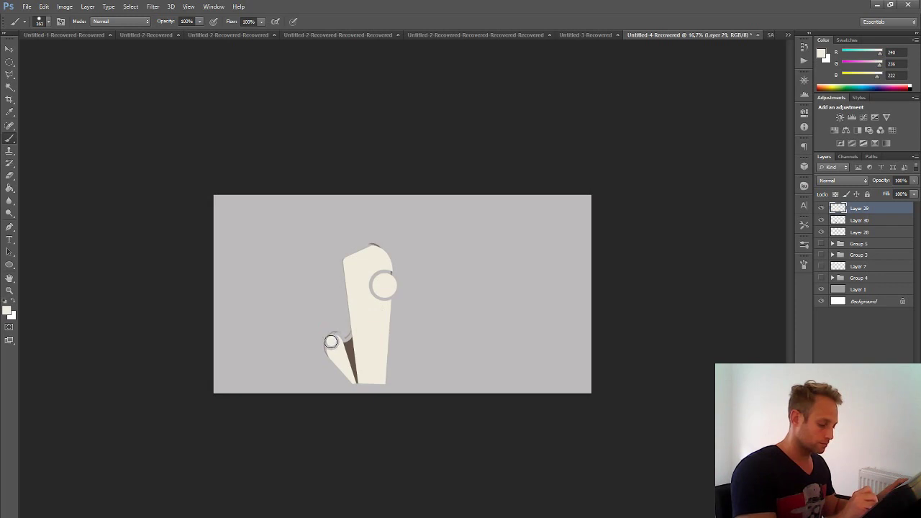
key("ctrl+minus")
key("ctrl+minus")
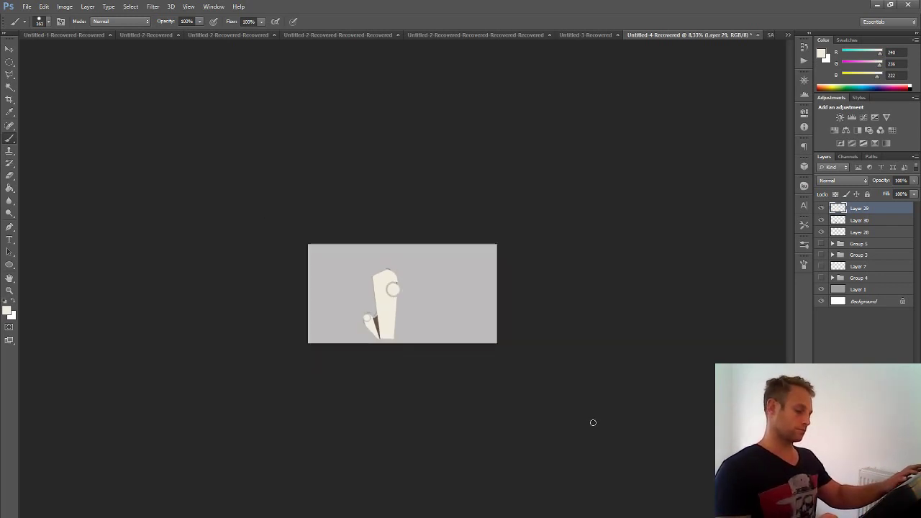
key("ctrl+plus")
key("ctrl+plus")
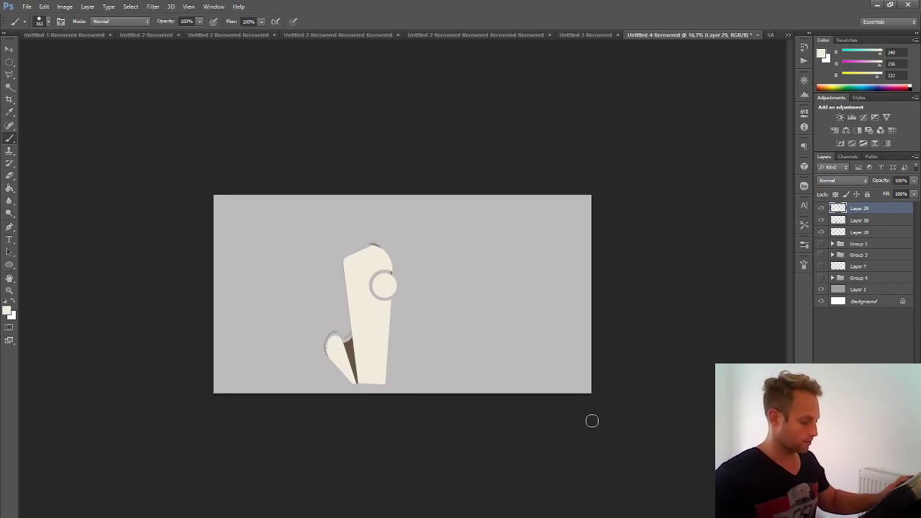
- Erase the lower part of the dark brown fill on Layer 30, keeping a short connector between the two cream shapes
left_click(821, 220)
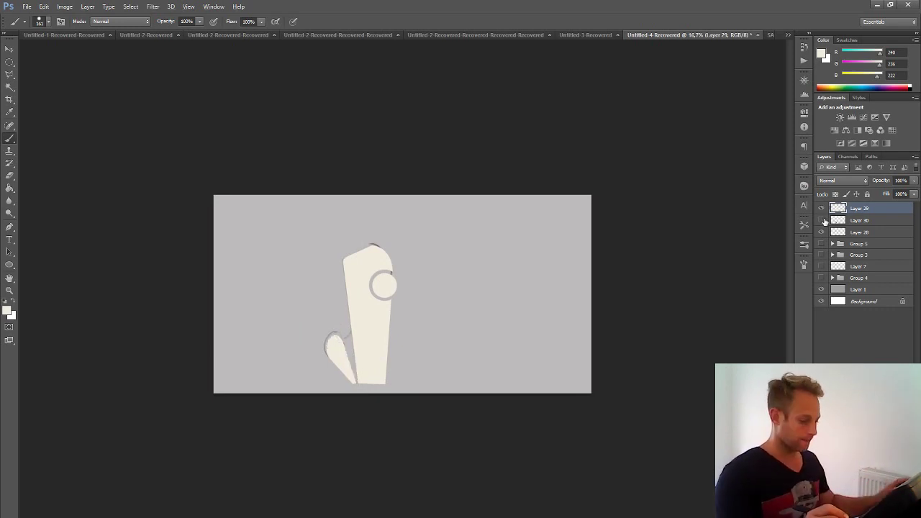
left_click(822, 220)
left_click(860, 221)
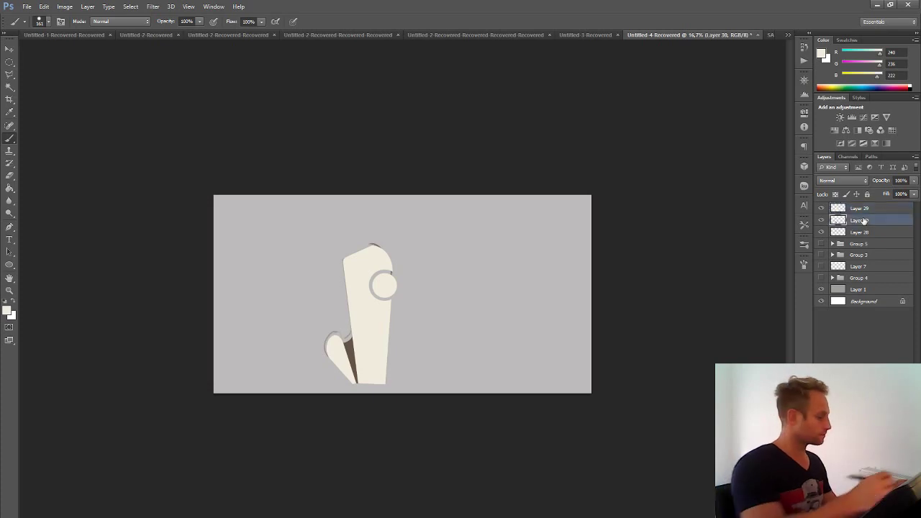
key("e")
mouse_move(363, 361)
left_mouse_down()
mouse_move(350, 369)
mouse_move(367, 369)
mouse_move(366, 350)
mouse_move(355, 353)
left_mouse_up()
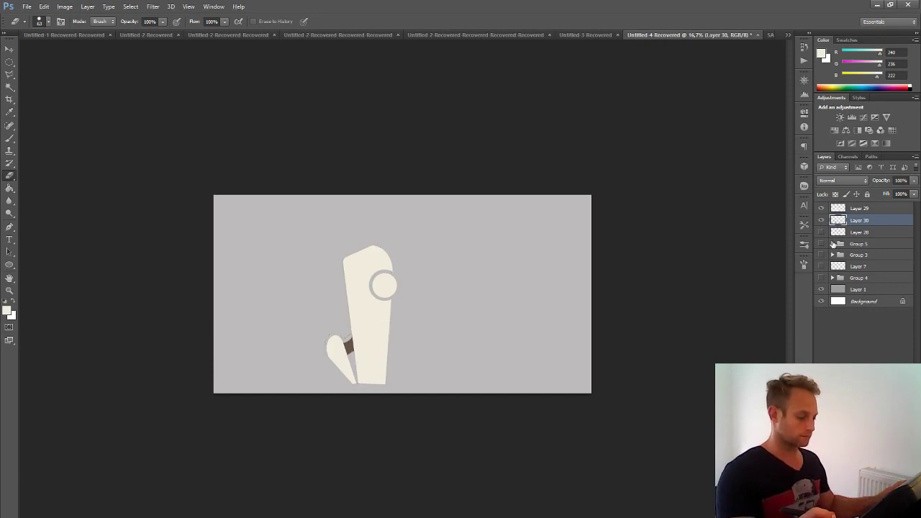
- Add a new layer above Layer 29 and clip it to the cream shapes
left_click(852, 207)
left_click(821, 208, "alt")
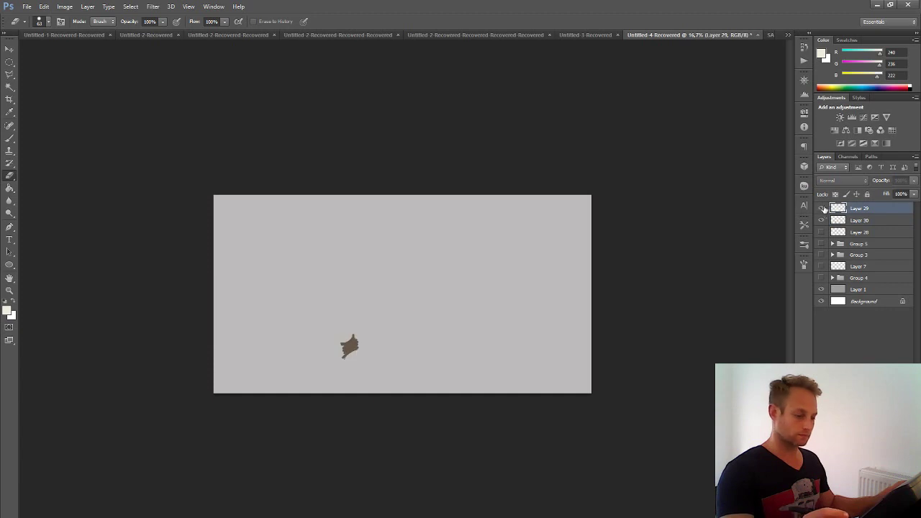
left_click(821, 208, "alt")
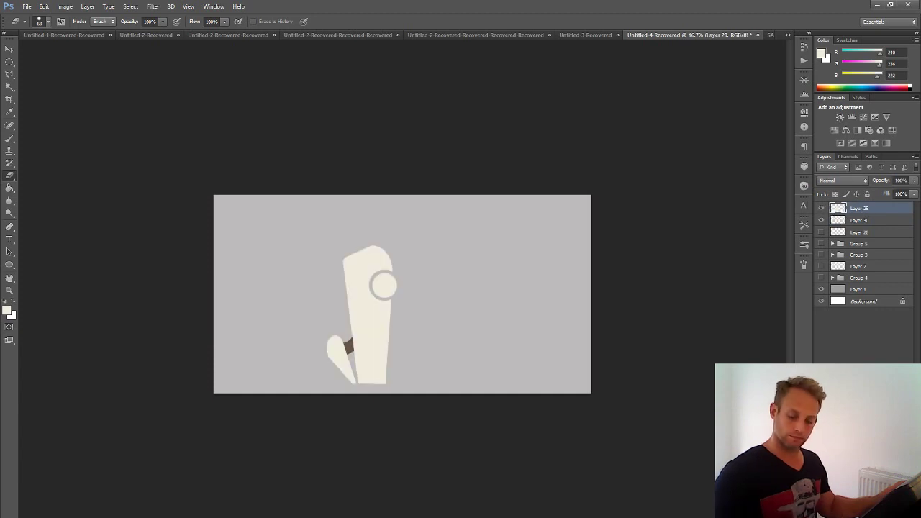
key("ctrl+shift+alt+n")
right_click(863, 210)
left_click(792, 309)
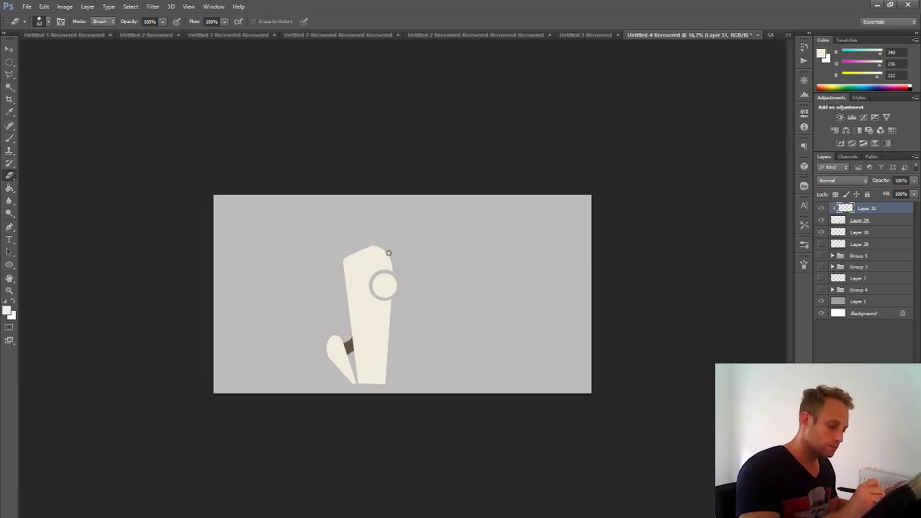
- Erase small rounded notches along the edges of the body and the side shape on Layer 29
left_click(859, 222)
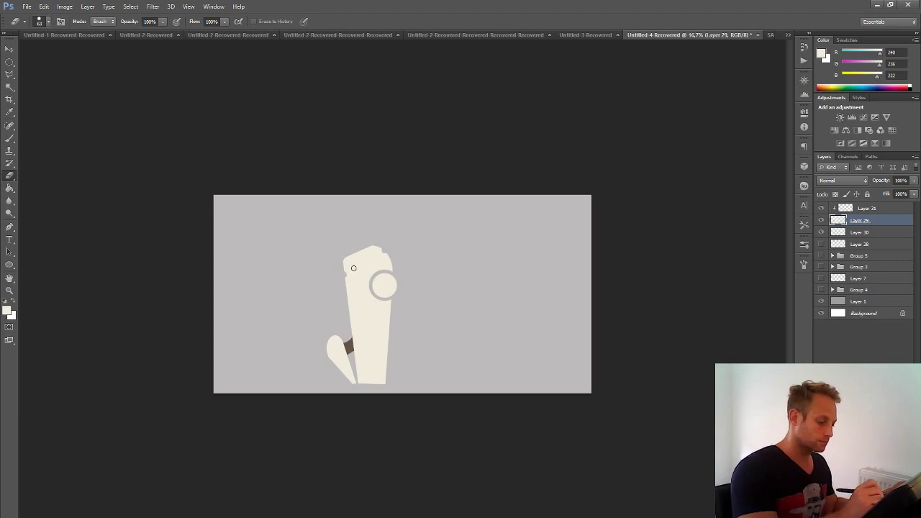
left_click_drag(340, 271, 352, 267)
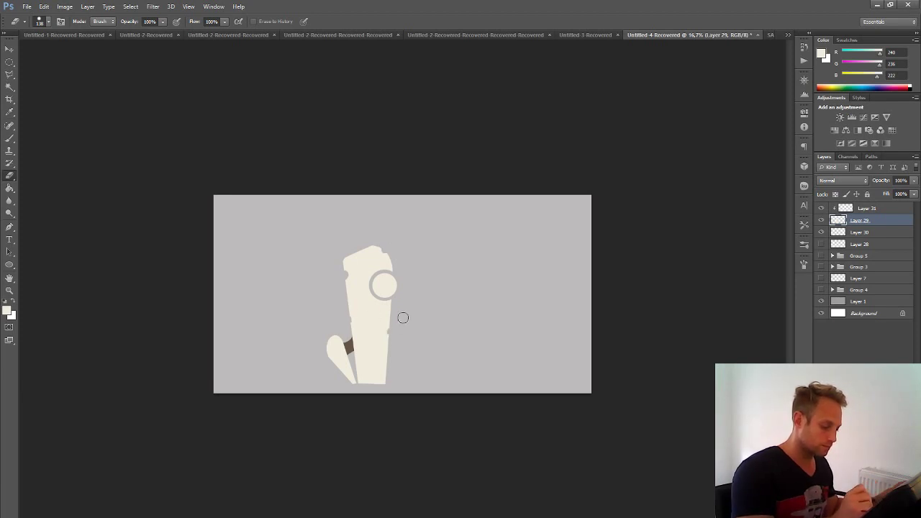
right_click(347, 364, "alt")
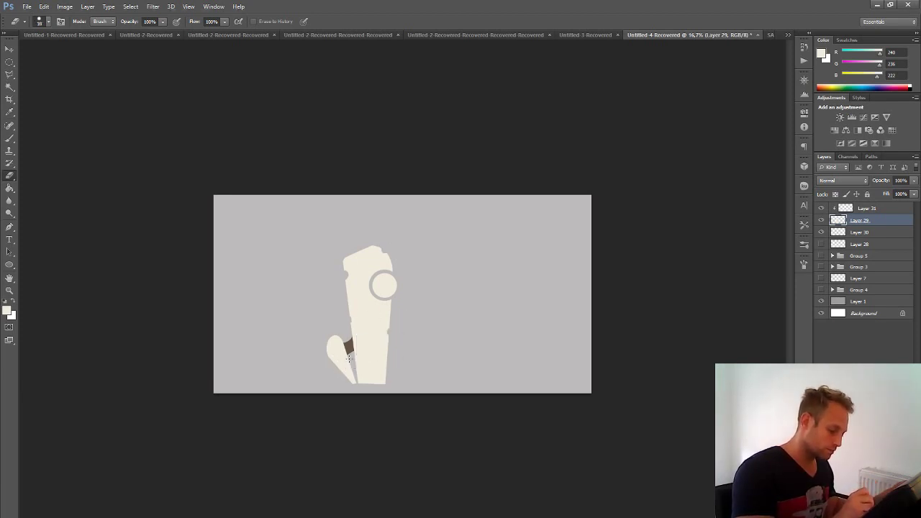
right_click(352, 365, "alt")
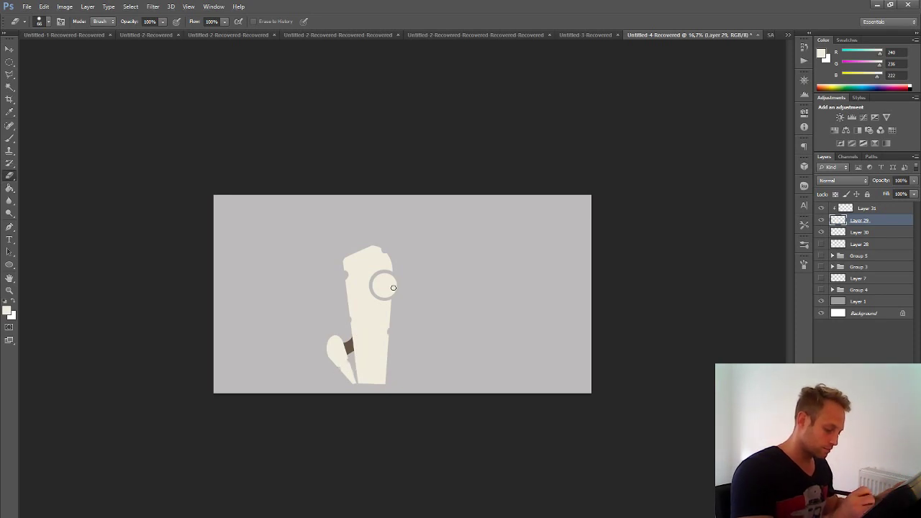
- Select a curved diagonal band across the upper body, joining its two upper notches, with a freehand lasso
mouse_move(14, 73)
left_mouse_down()
mouse_move(39, 84)
mouse_move(52, 72)
left_mouse_up()
key("ctrl+plus")
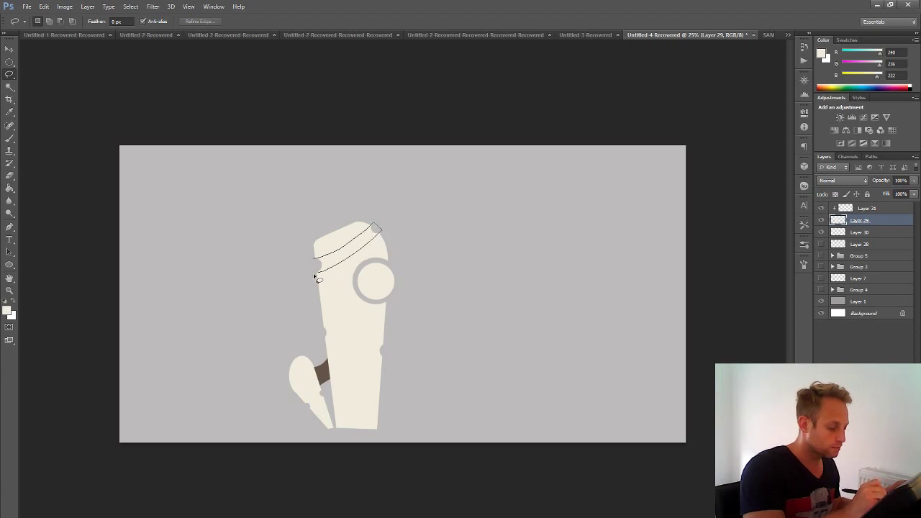
double_click(319, 245)
- Show Group 5, sample its mauve (RGB 128, 103, 114), and fade that color to transparent along the selected band on Layer 31, from left to upper right
key("g")
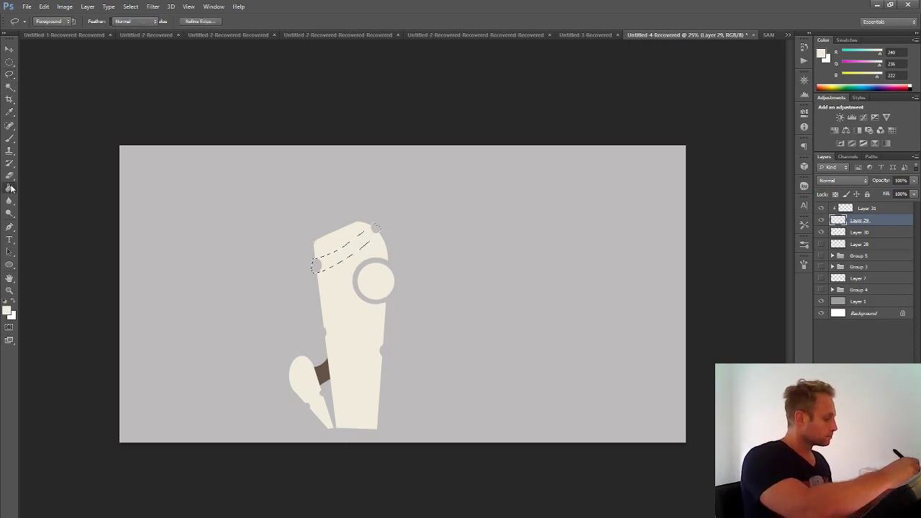
right_click(9, 188)
left_click(44, 186)
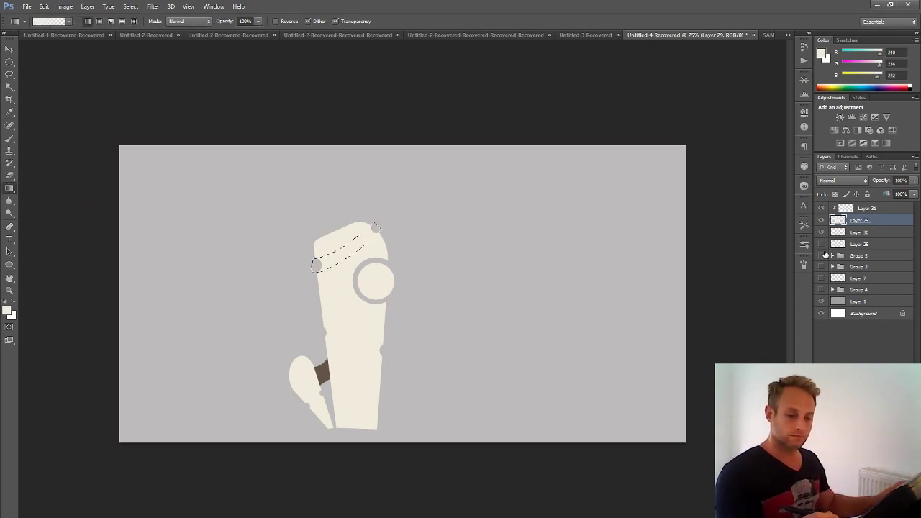
left_click(821, 255)
left_click(393, 205, "alt")
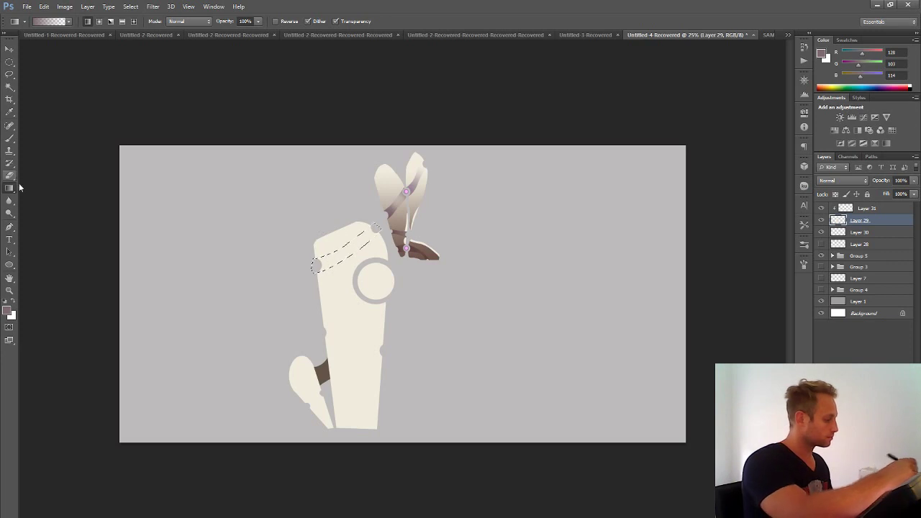
left_click(856, 210)
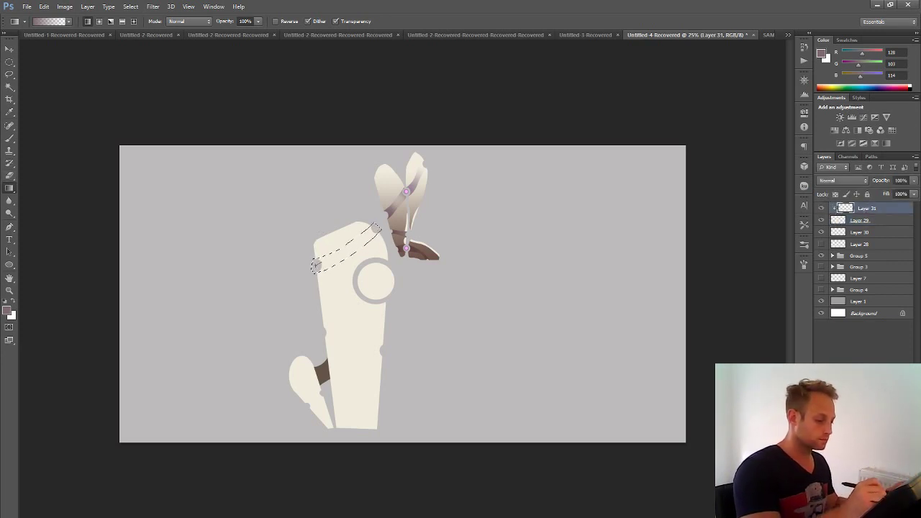
left_click_drag(320, 264, 393, 214)
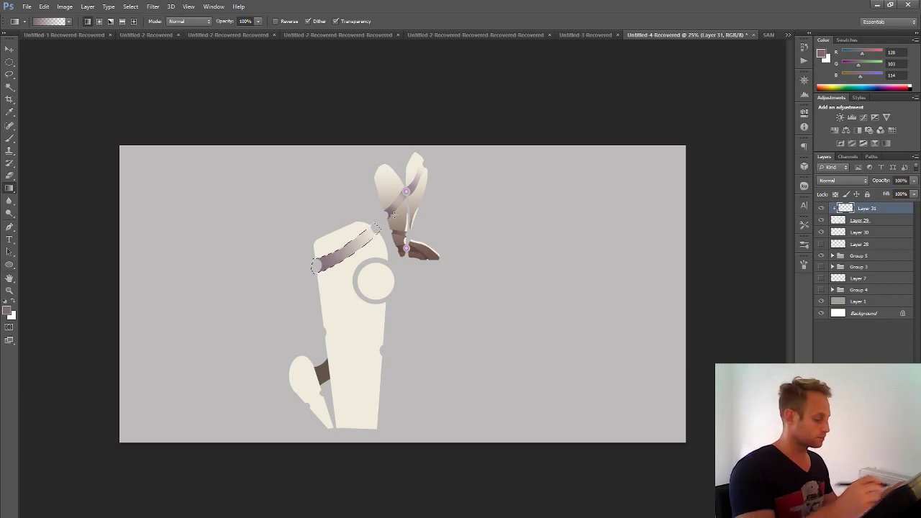
left_click(11, 73)
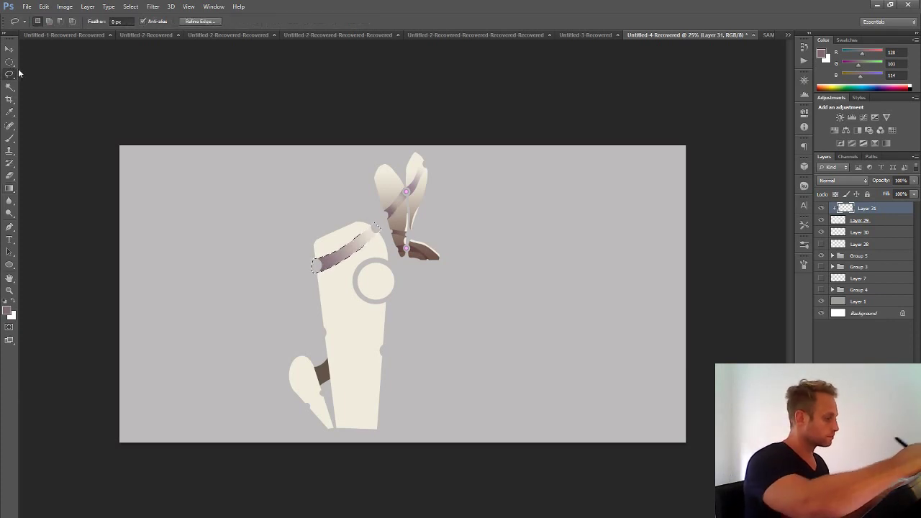
- Lasso a curved band joining the body's two lower notches and fade mauve to transparent along it from left to right on Layer 31
left_click(323, 328)
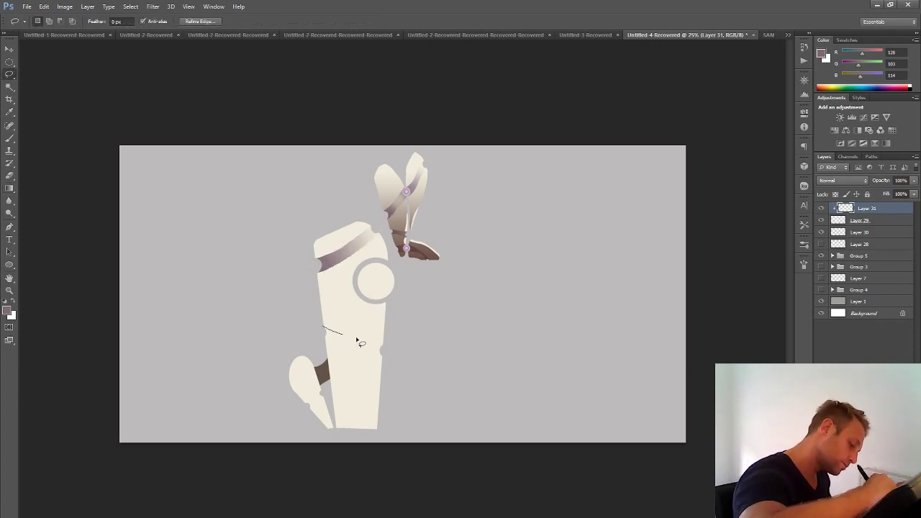
mouse_move(356, 339)
left_mouse_down()
mouse_move(384, 359)
mouse_move(329, 342)
mouse_move(315, 317)
mouse_move(398, 350)
mouse_move(423, 342)
left_mouse_up()
left_click(10, 187)
- Lasso a narrow band across the side shape's notches, apply the mauve-to-transparent gradient on Layer 31, and clear the selection
key("l")
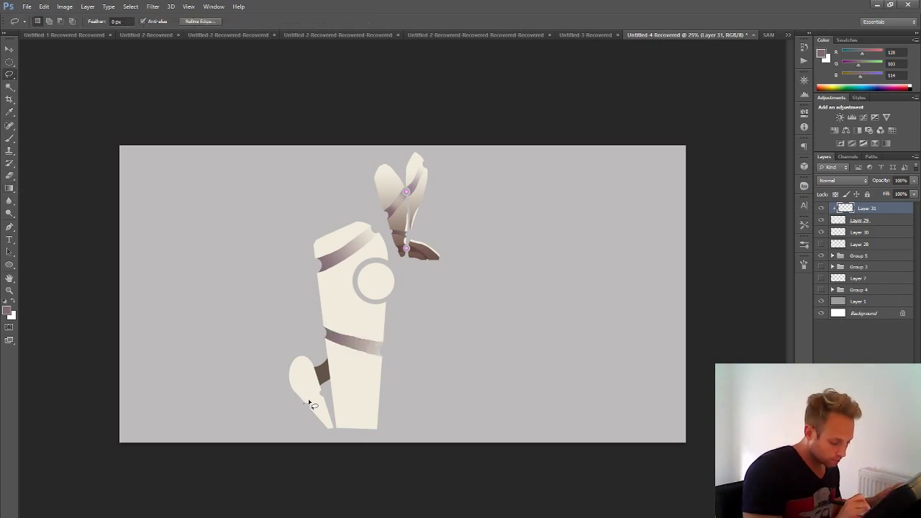
left_click_drag(324, 396, 304, 408)
key("g")
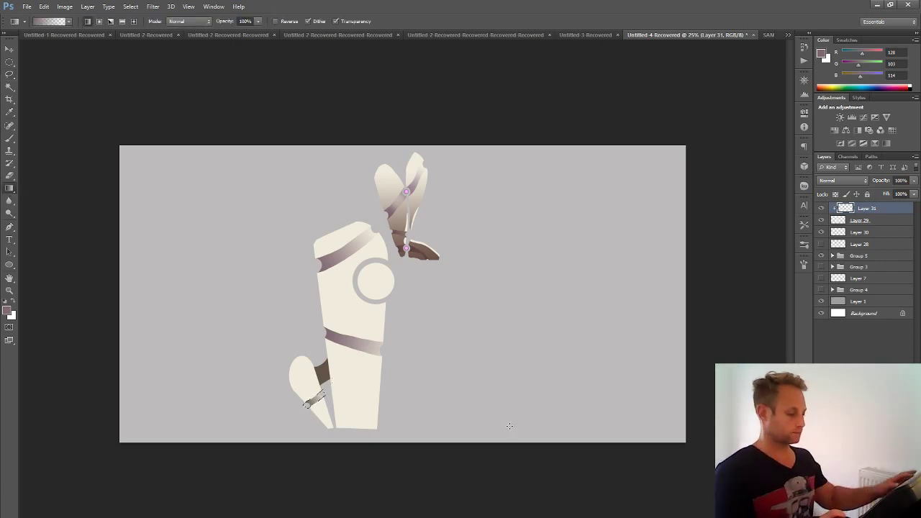
key("ctrl+minus")
key("ctrl+minus")
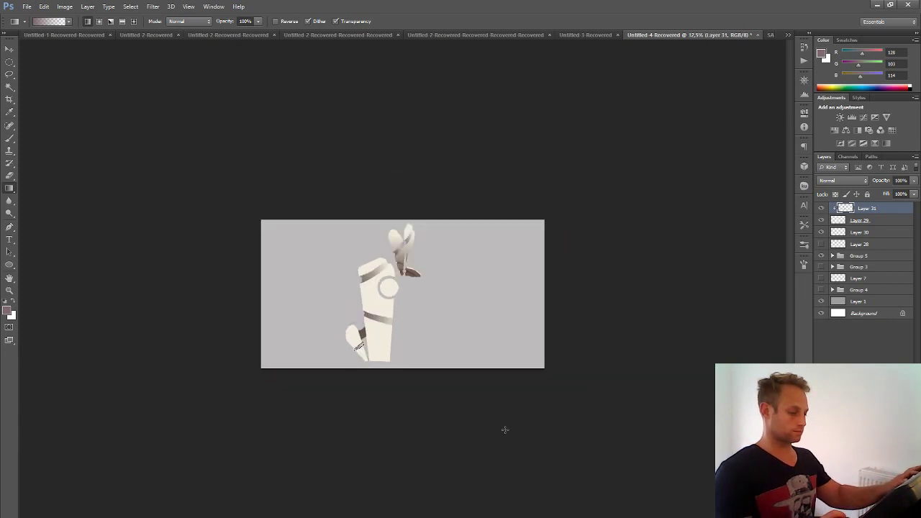
key("ctrl+plus")
key("ctrl+plus")
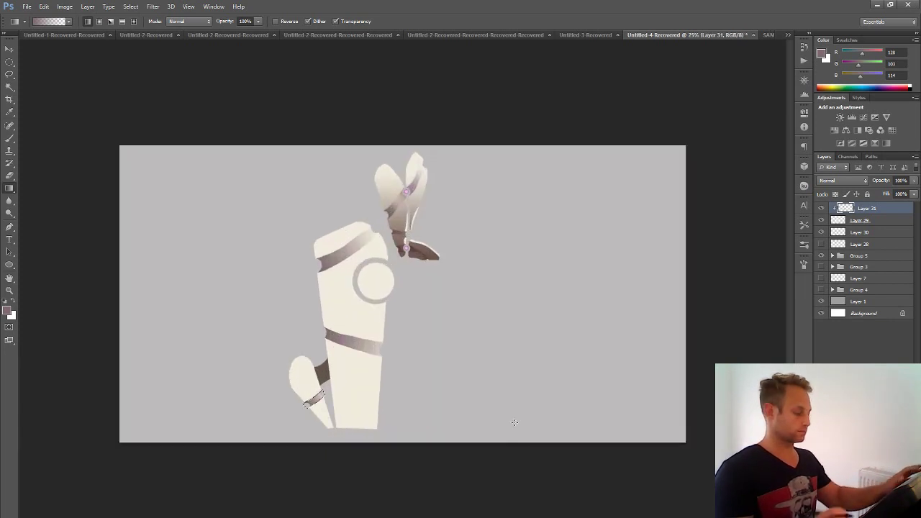
left_click(130, 7)
left_click(144, 28)
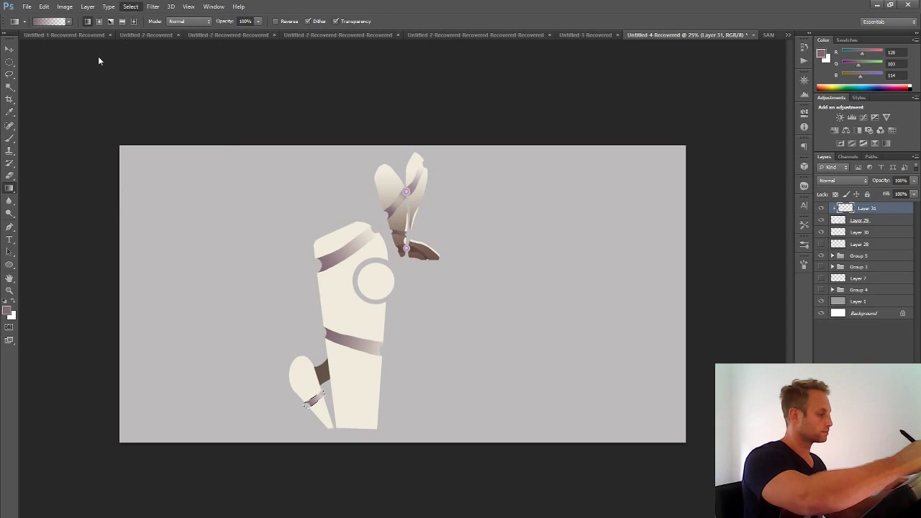
- Sample cream (RGB 240, 236, 222) and paint into the edge notches on Layer 29 with a small hard brush to make them shallower
left_click(13, 141)
left_click(346, 230, "alt")
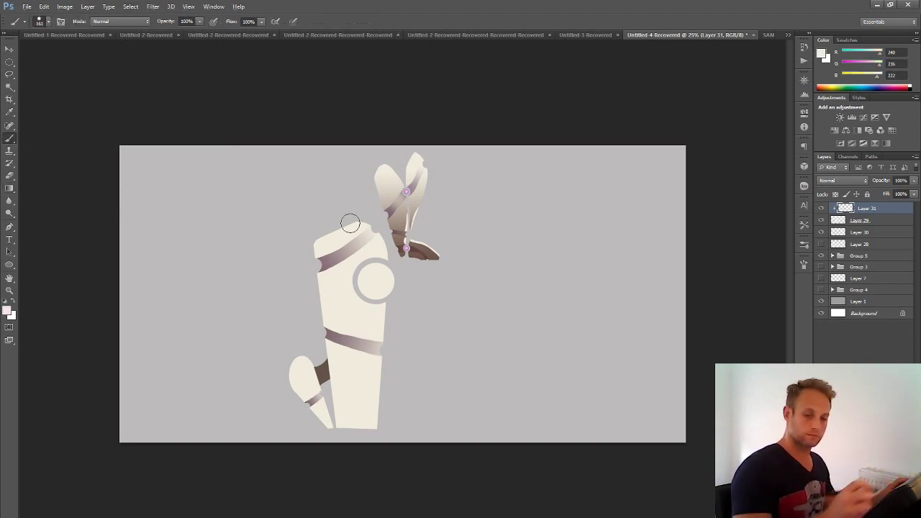
left_click(869, 221)
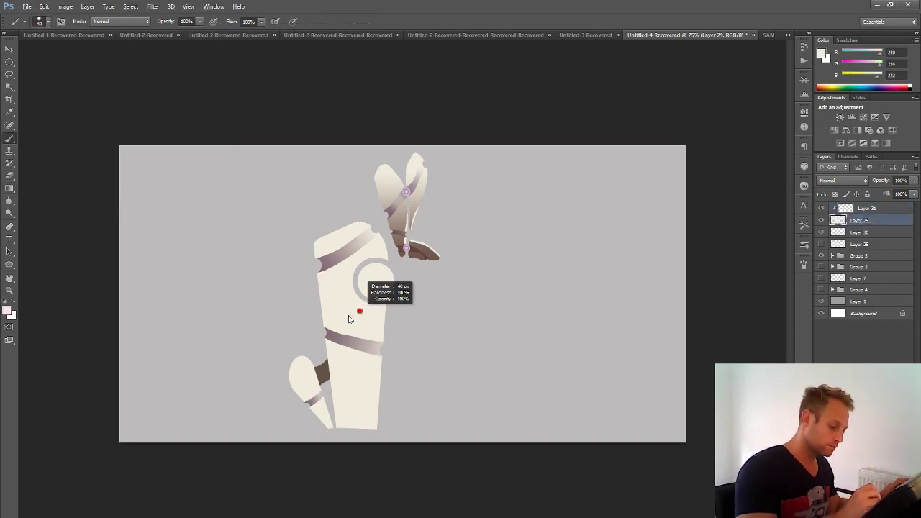
left_click_drag(356, 279, 374, 280)
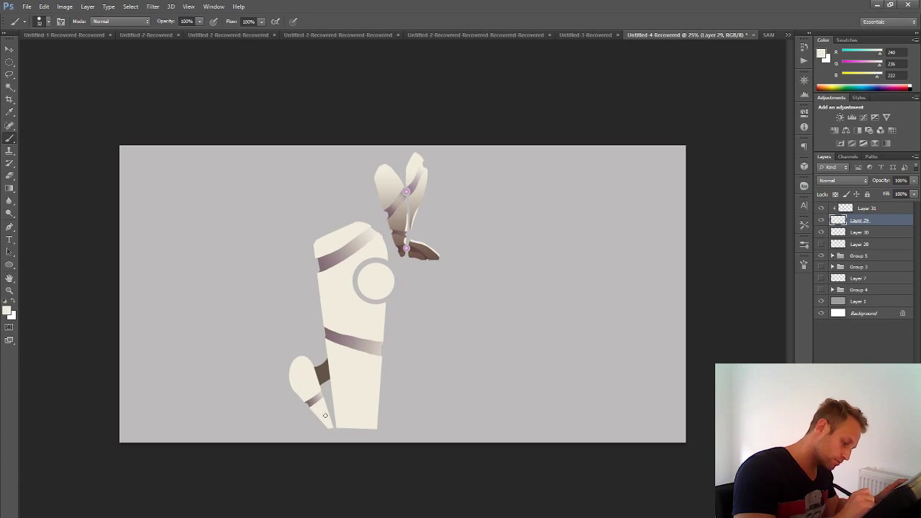
key("ctrl+minus")
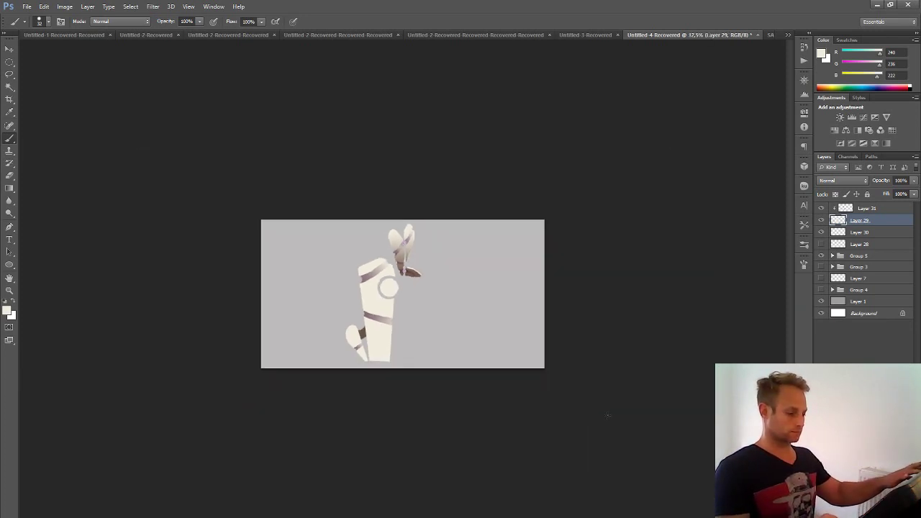
key("ctrl+plus")
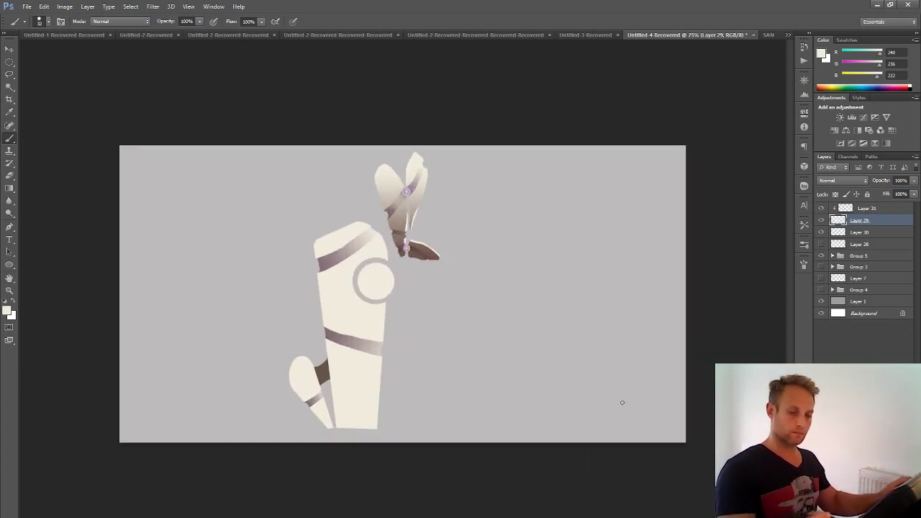
- Erase a round hole in the center of the cream disc on the upper body, on Layer 29
key("e")
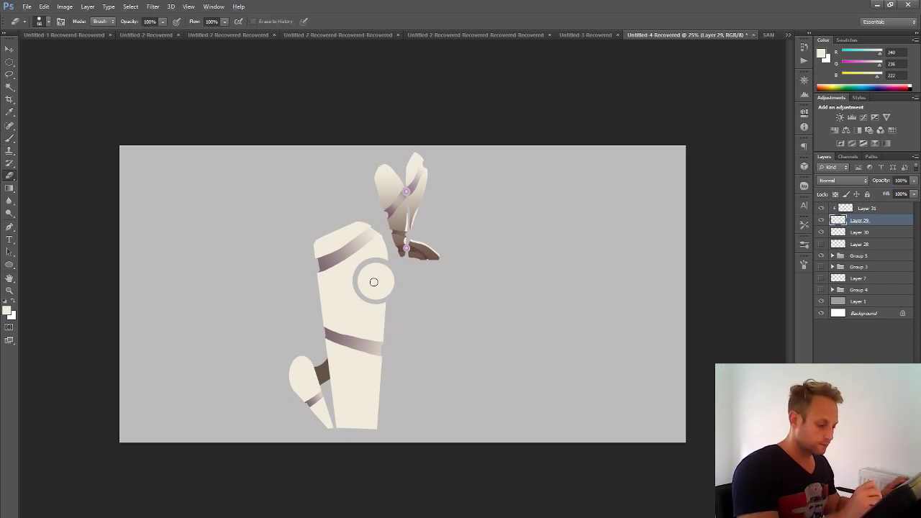
right_click(376, 283, "alt")
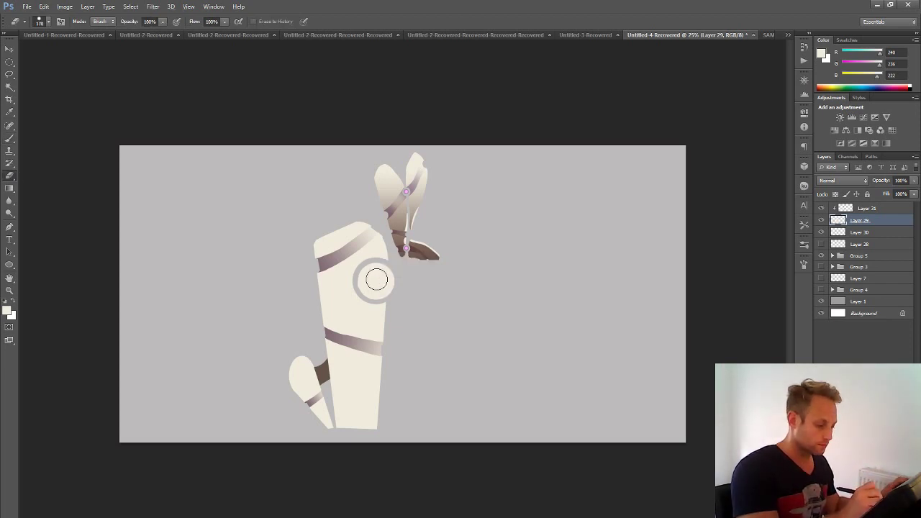
left_click_drag(376, 280, 395, 279)
key("ctrl+minus")
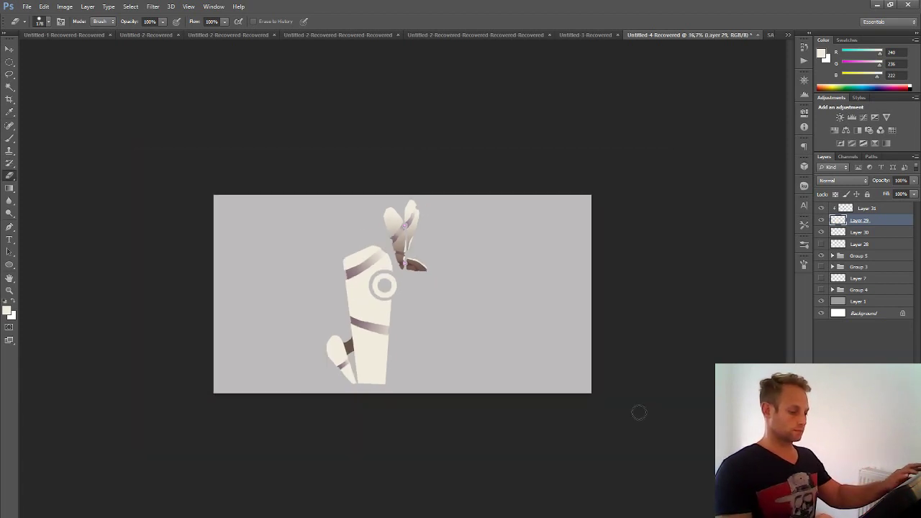
key("ctrl+plus")
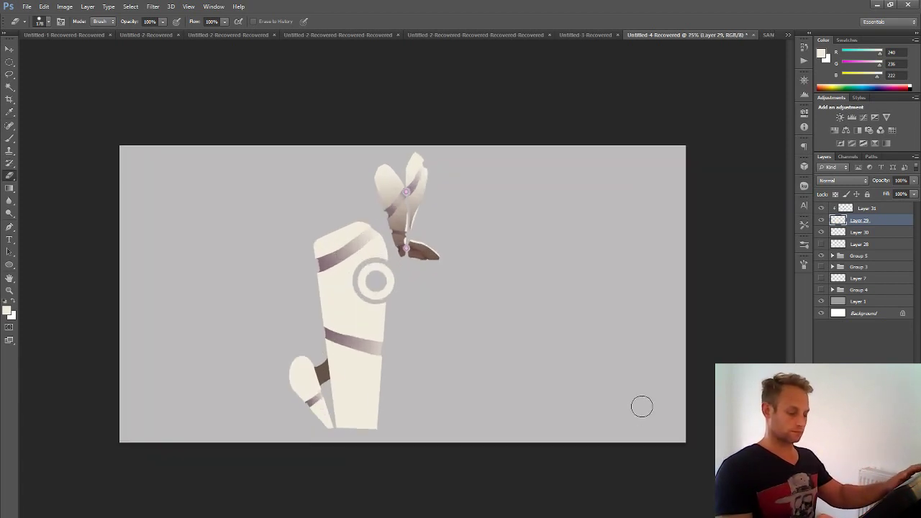
- Toggle Layer 31's visibility to compare the body with and without the mauve bands
left_click(821, 208)
left_click(821, 208)
left_click(821, 208)
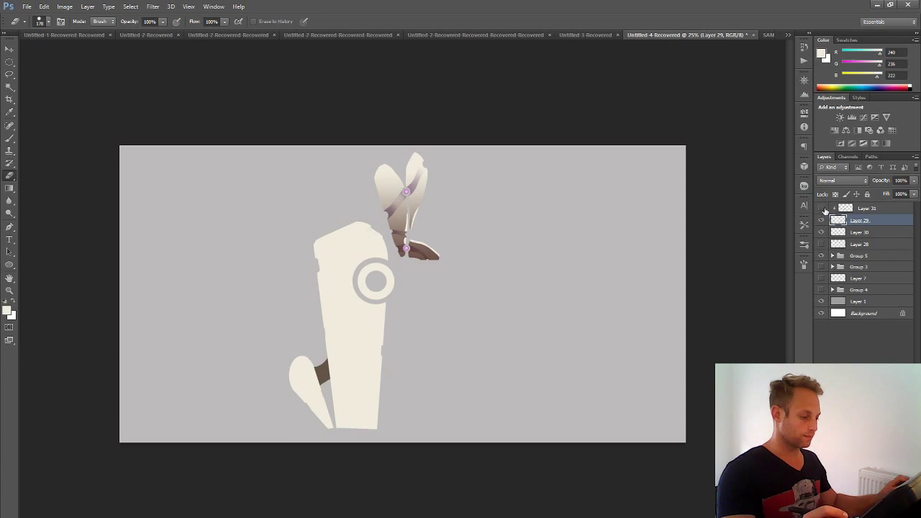
left_click(822, 209)
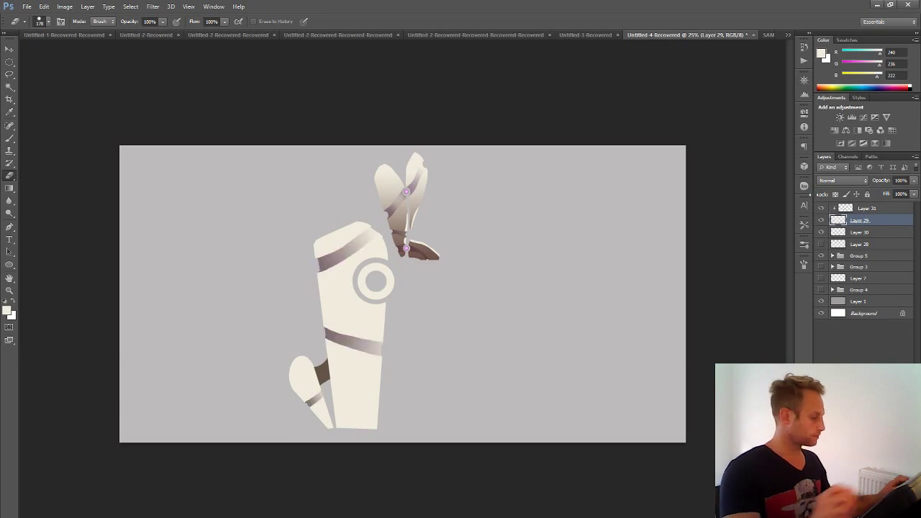
- Add a new layer above Layer 31 and paint a round light in the disc's hole using bright pink sampled from the earlier robot
left_click(13, 140)
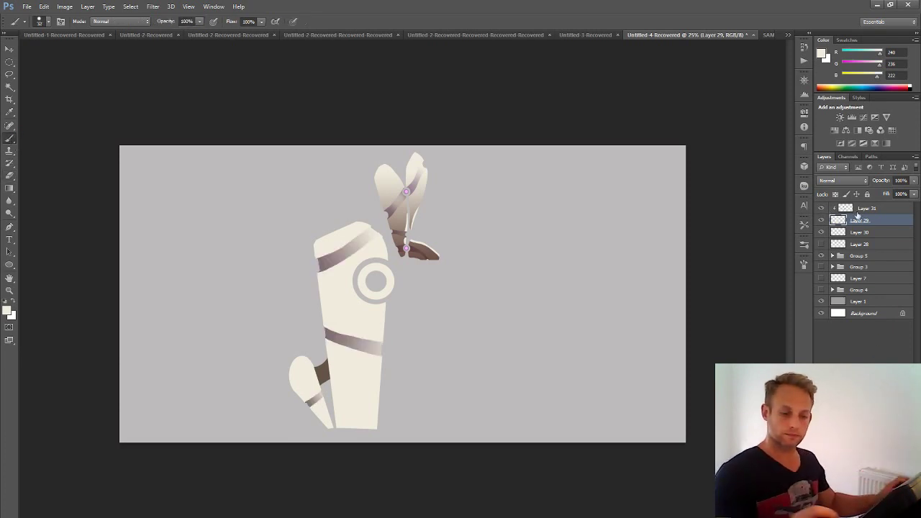
left_click(869, 209)
key("ctrl+shift+alt+n")
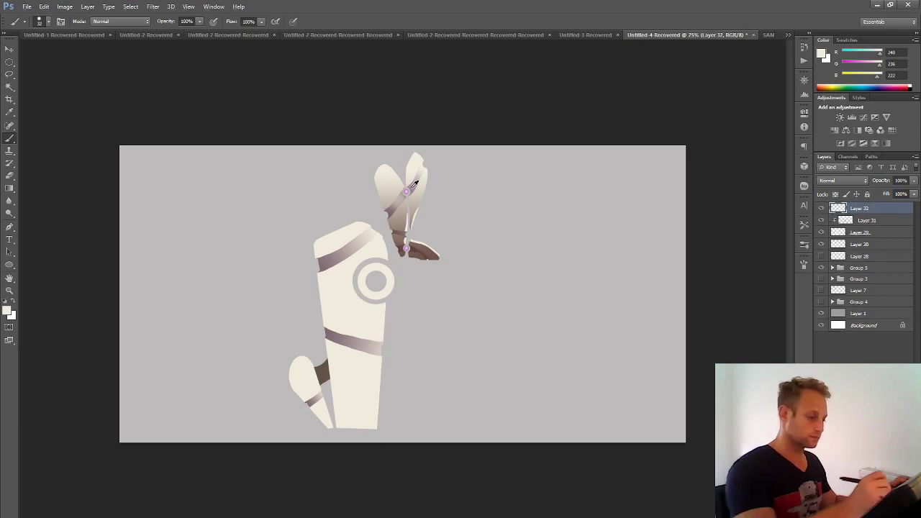
left_click(406, 192, "alt")
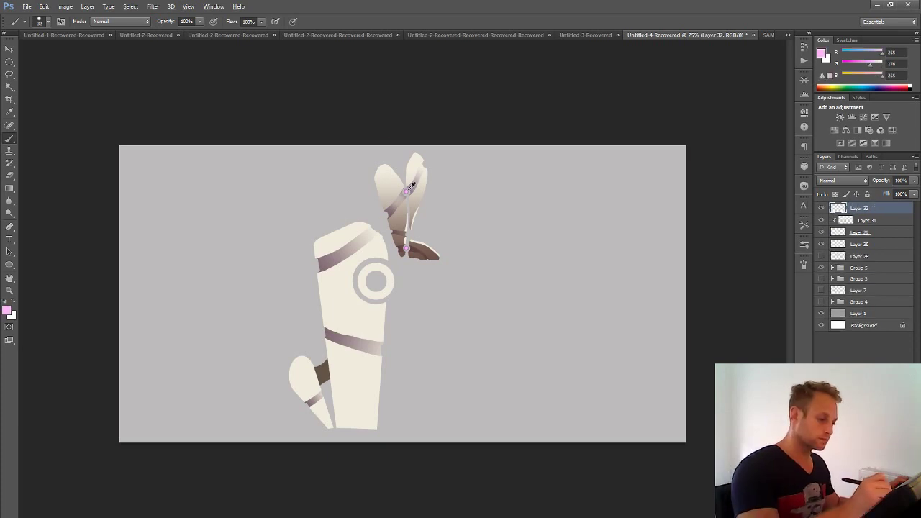
right_click(382, 270, "alt")
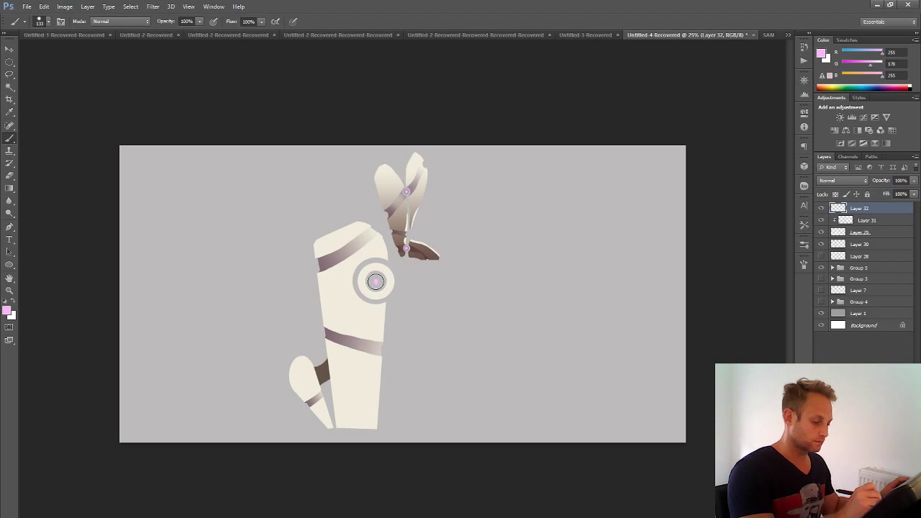
left_click(375, 281)
- Duplicate Layer 32 with the pink light and apply a Gaussian Blur to the copy
right_click(867, 207)
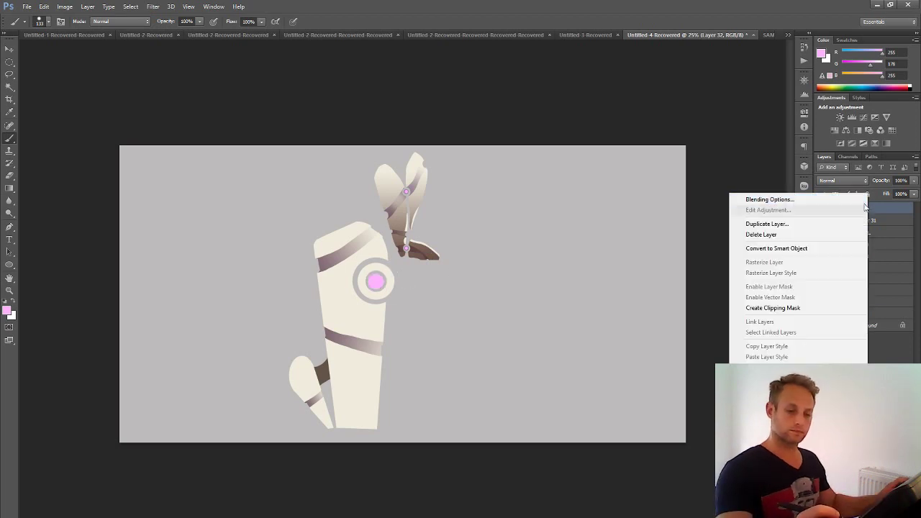
left_click(784, 227)
left_click(542, 177)
left_click(152, 7)
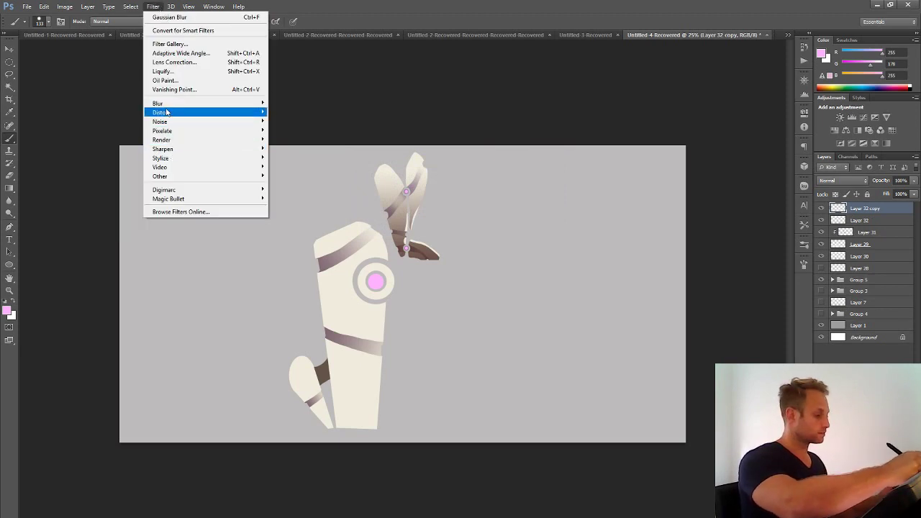
mouse_move(162, 103)
left_click(129, 166)
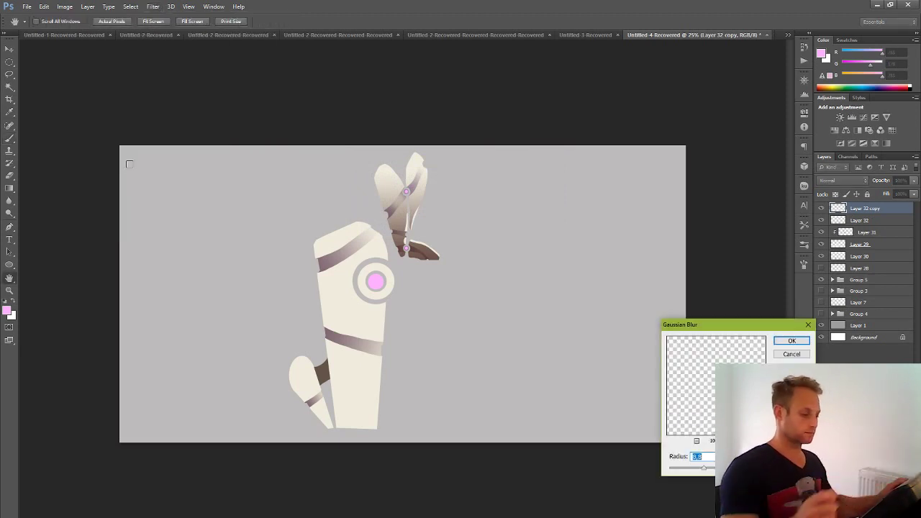
left_click(791, 340)
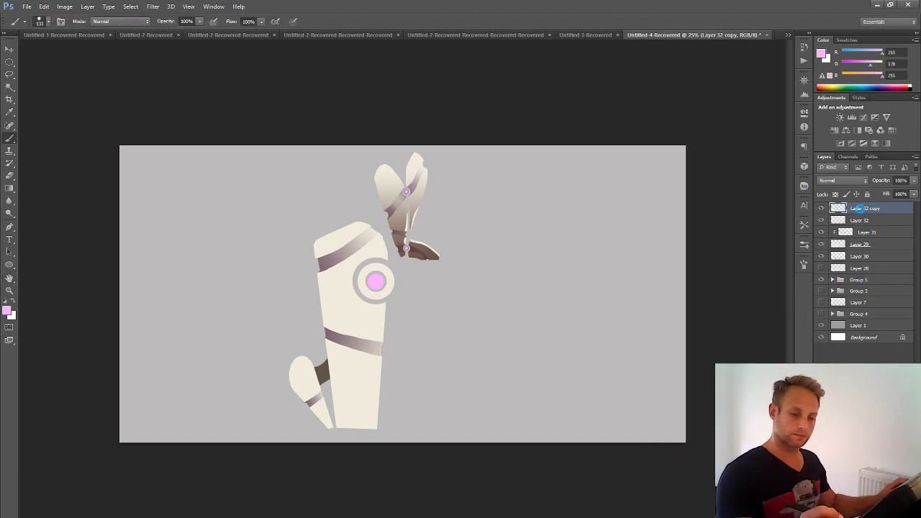
- Move the blurred copy below Layer 32 and set Layer 32's blend mode to Screen
left_click_drag(858, 208, 863, 225)
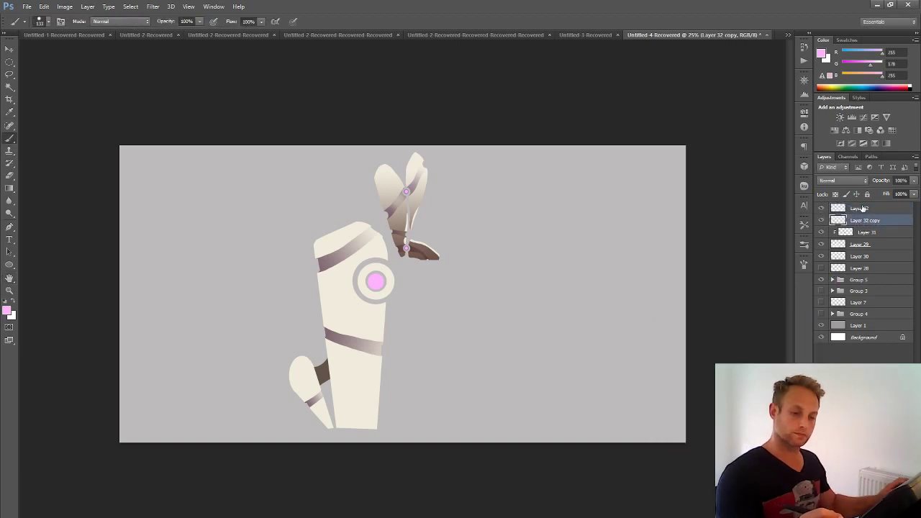
left_click(862, 208)
left_click(843, 180)
left_click(843, 269)
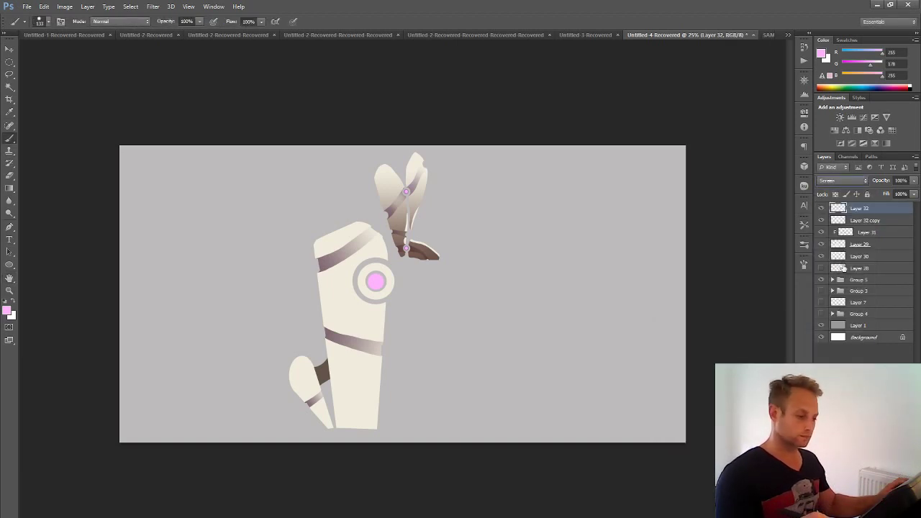
- Nudge Layer 32 and its blurred copy to align the pink light with the center of the disc's hole
left_click(10, 48)
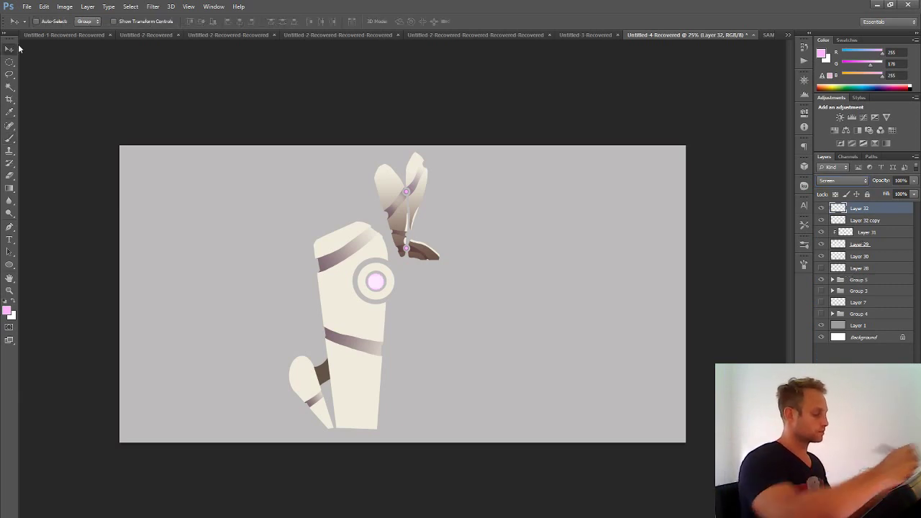
left_click_drag(458, 353, 460, 354)
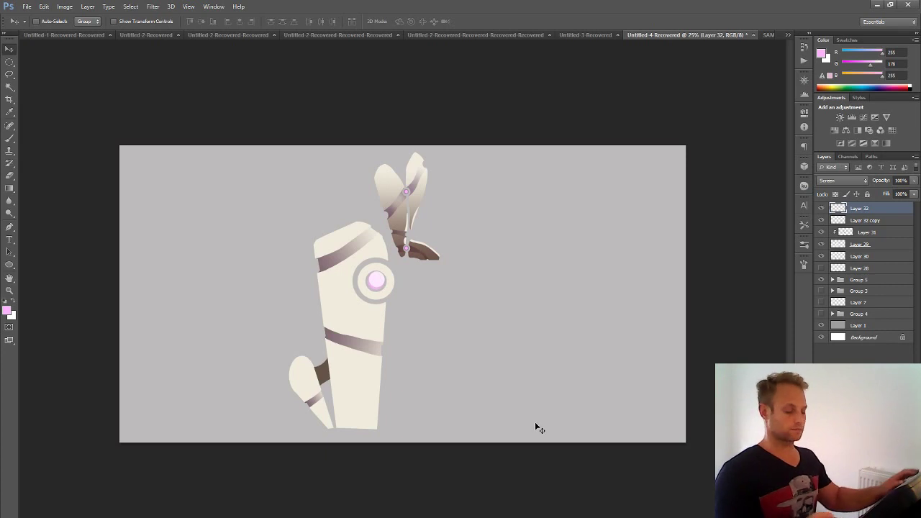
key("alt+bracketleft")
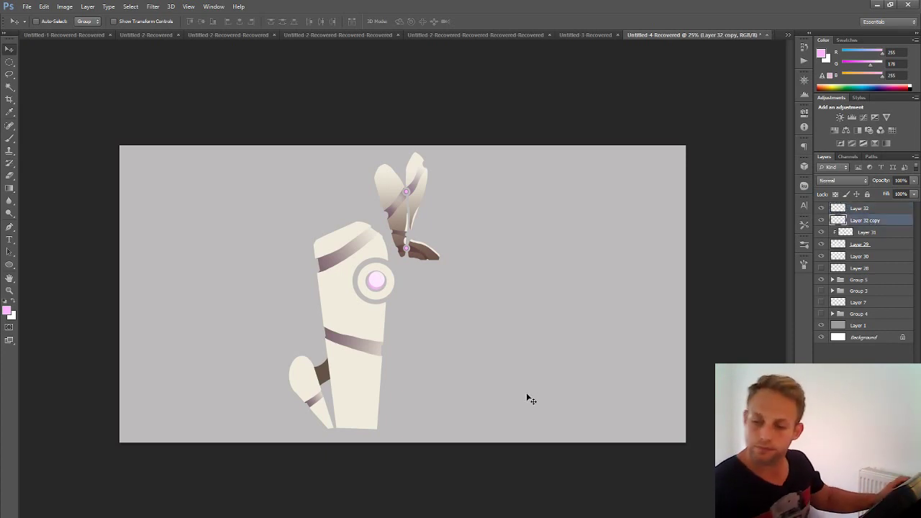
left_click(859, 208)
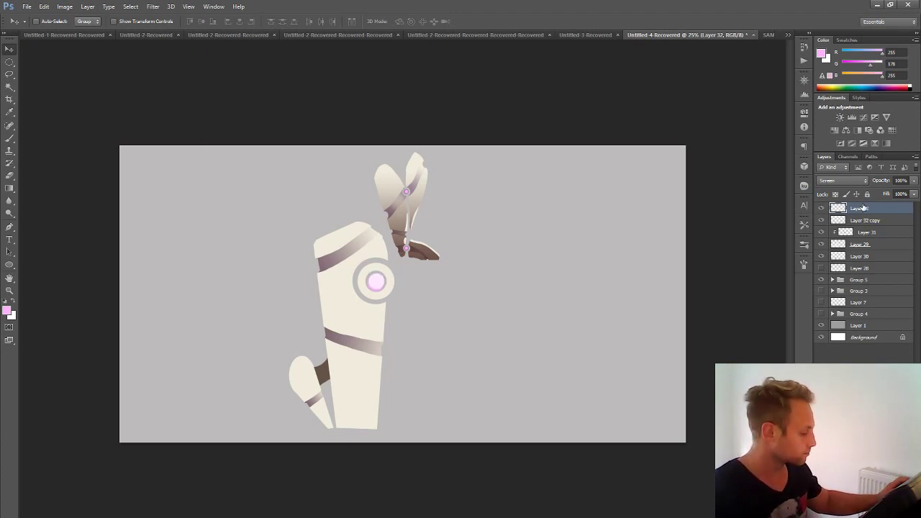
left_click(867, 221)
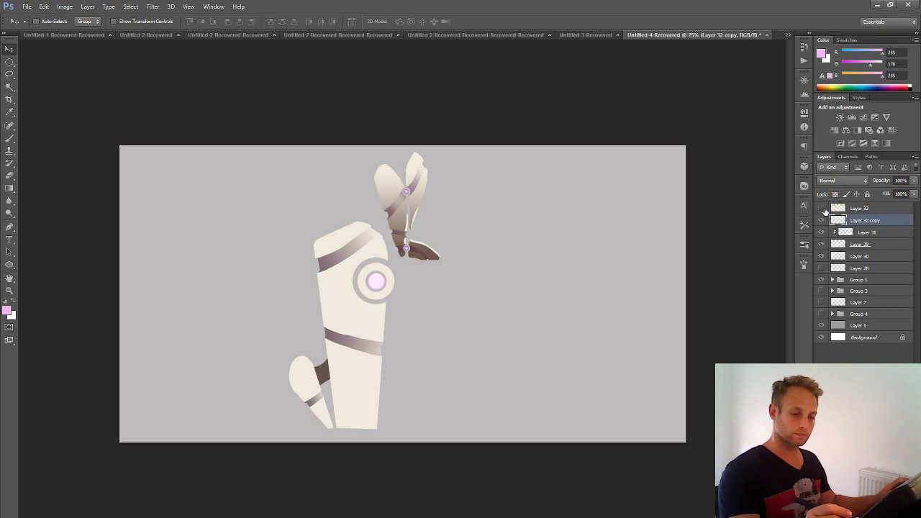
- Toggle the visibility of Layer 32 and Layer 30 to check what each contributes, and select Layer 31
left_click(822, 209)
left_click(823, 210)
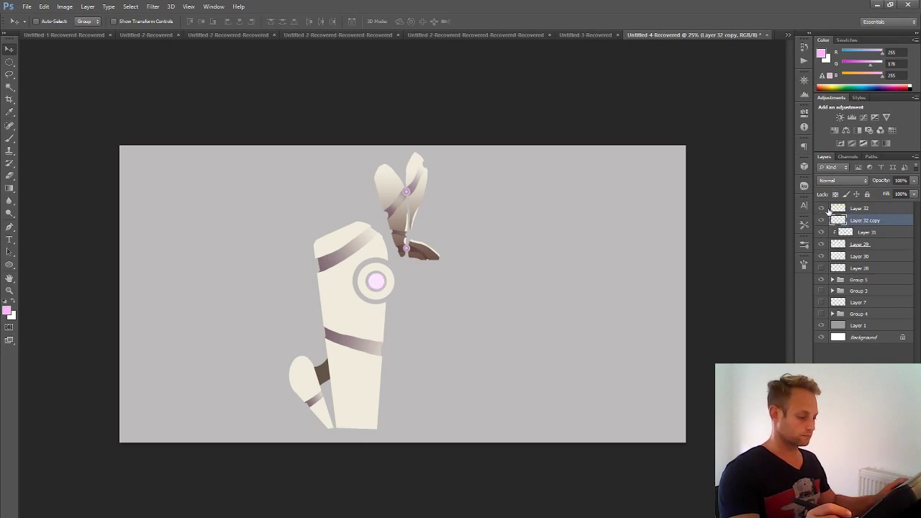
left_click(856, 208)
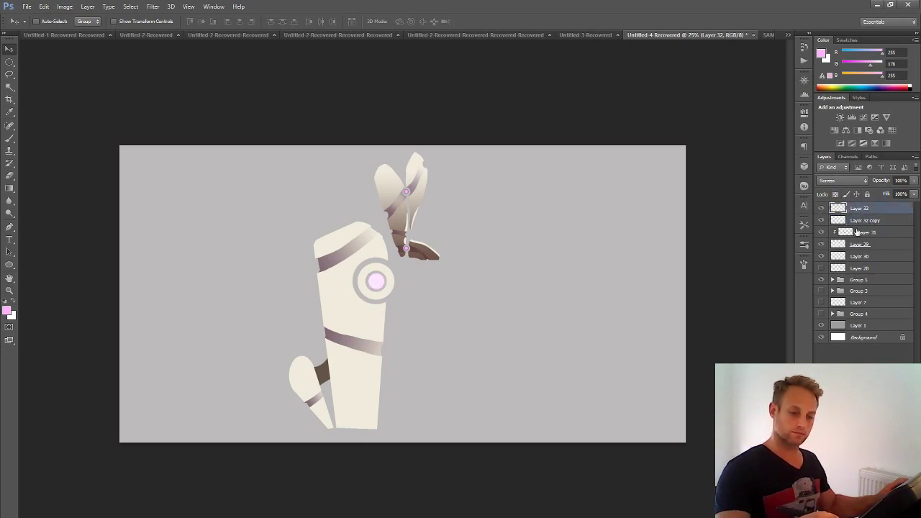
left_click(824, 256)
left_click(825, 257)
left_click(864, 232)
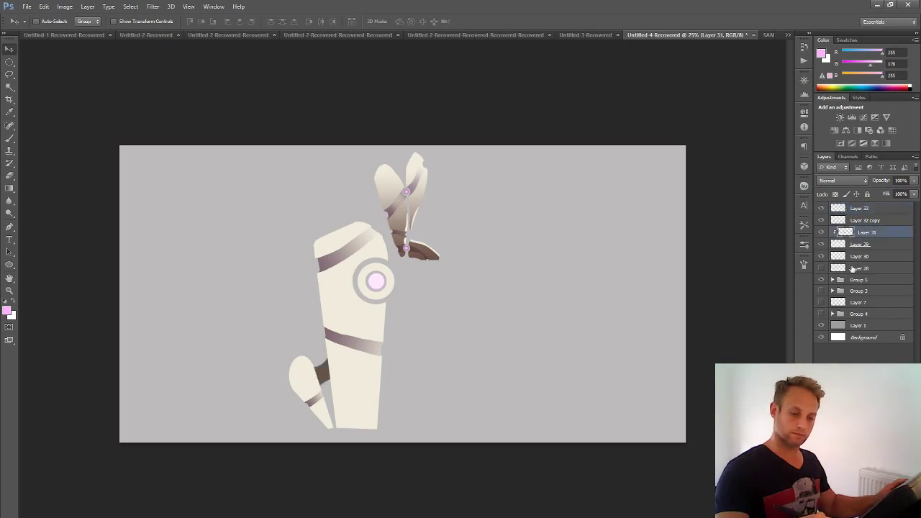
- Group Layers 29, 30 and 31 and add a new empty layer above, clipped to the group
left_click(820, 267)
left_click(821, 268)
left_click(868, 256, "shift")
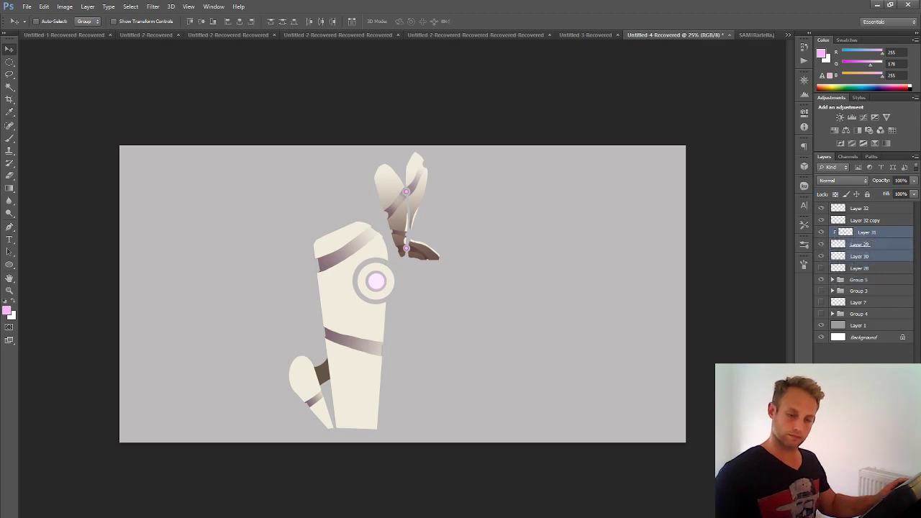
key("ctrl+g")
key("ctrl+shift+alt+n")
right_click(866, 232)
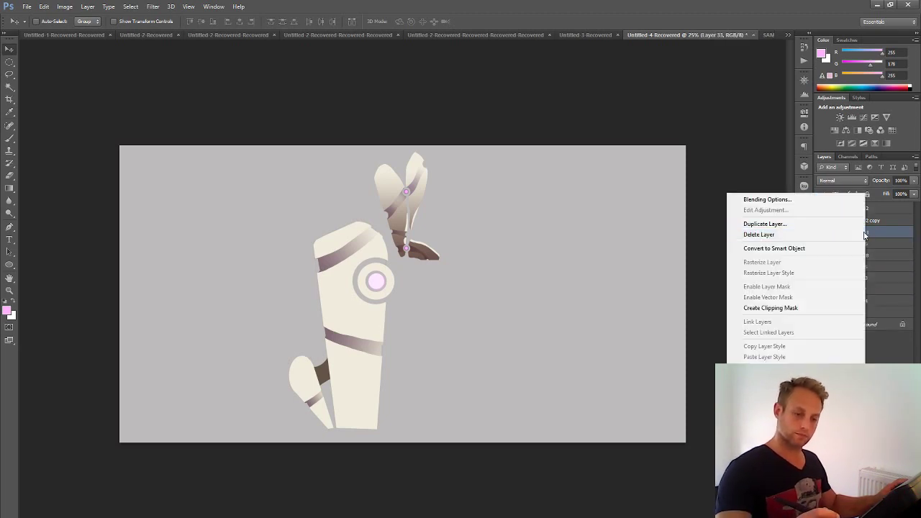
left_click(787, 308)
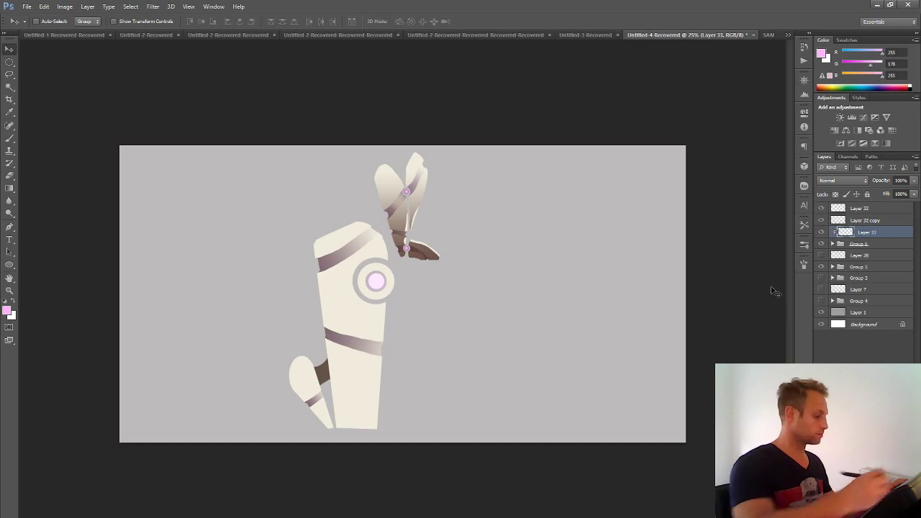
- Sample the dark brown of the small robot's foot and draw a gradient fading upward from the large body's base
left_click(17, 186)
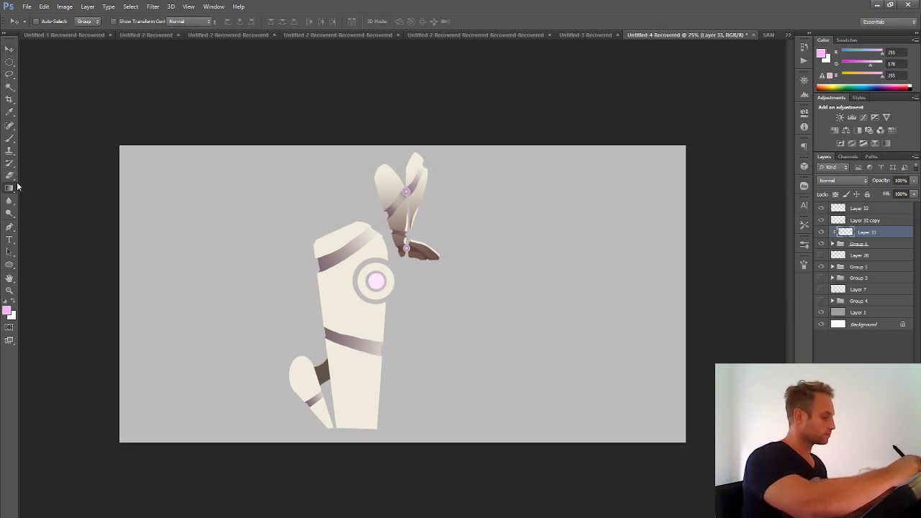
left_click(418, 255, "alt")
left_click_drag(345, 427, 343, 209)
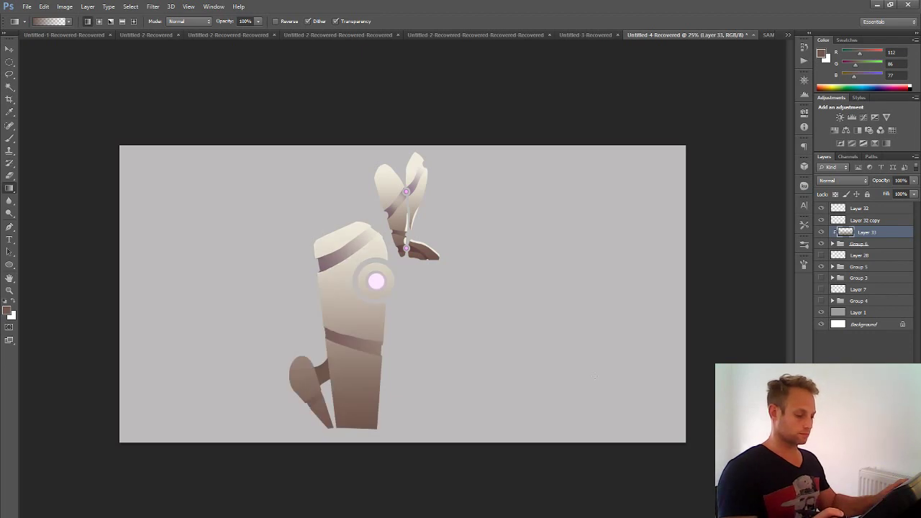
- Set up the Eraser with the textured 63 px brush tip
left_click(11, 176)
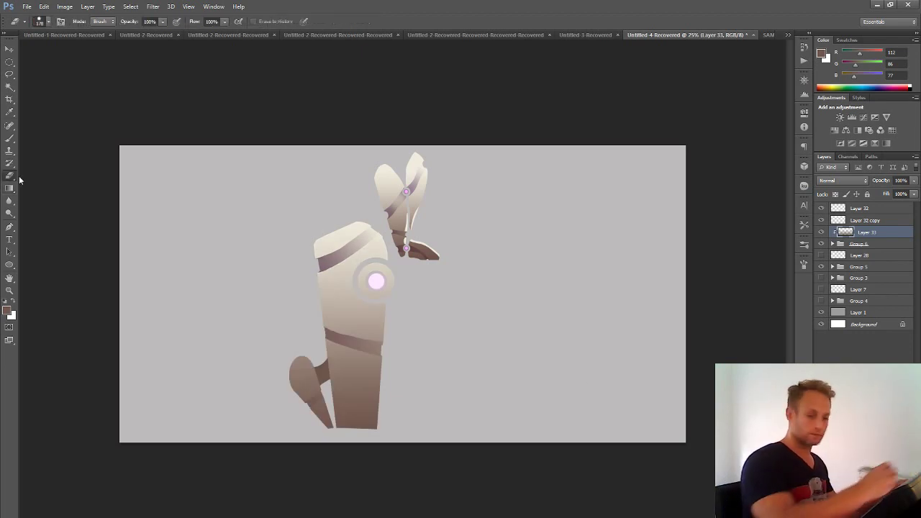
right_click(394, 278, "alt")
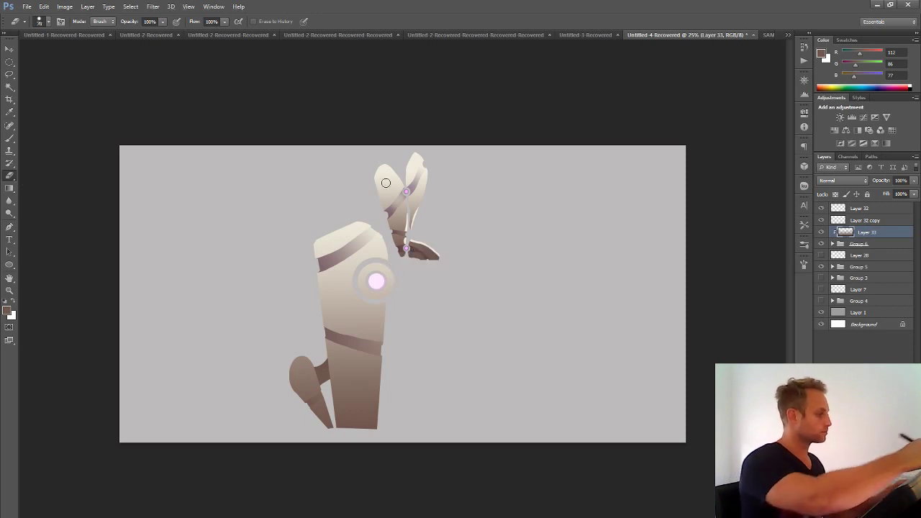
left_click(43, 21)
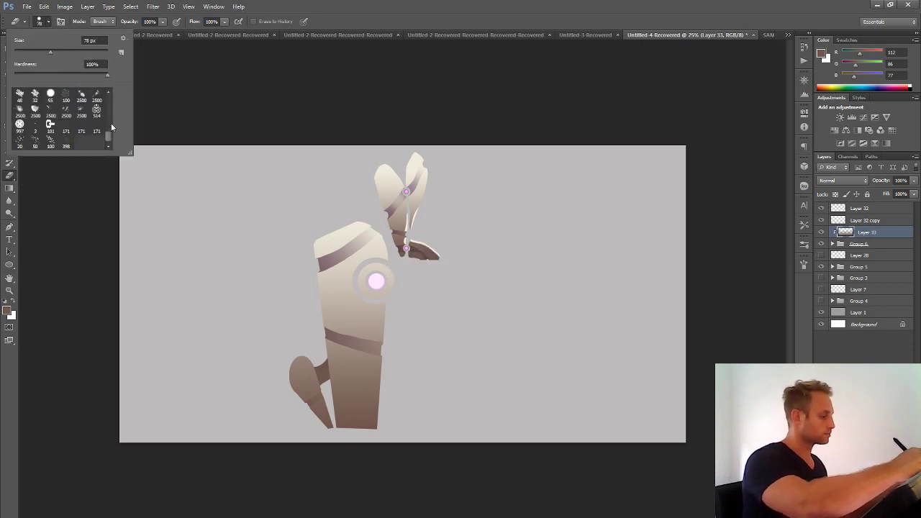
scroll(108, 121, "up", 3)
scroll(100, 122, "down", 3)
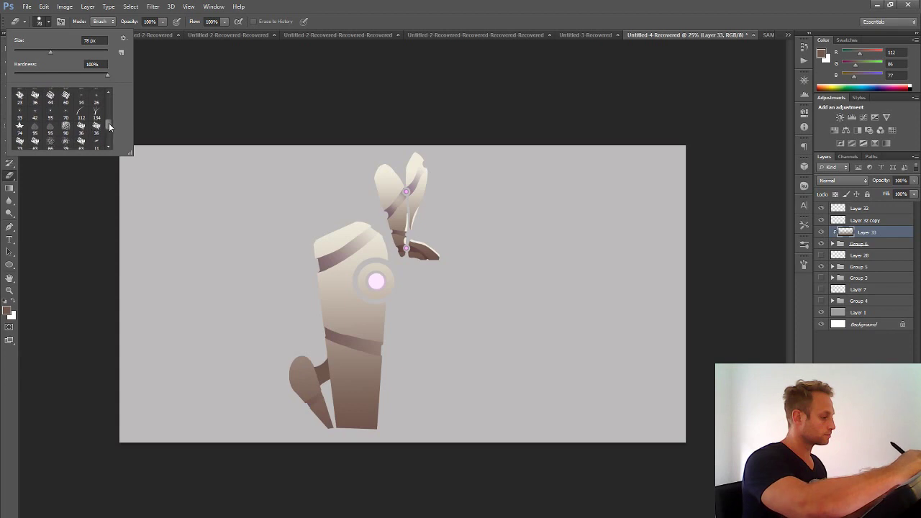
left_click(80, 109)
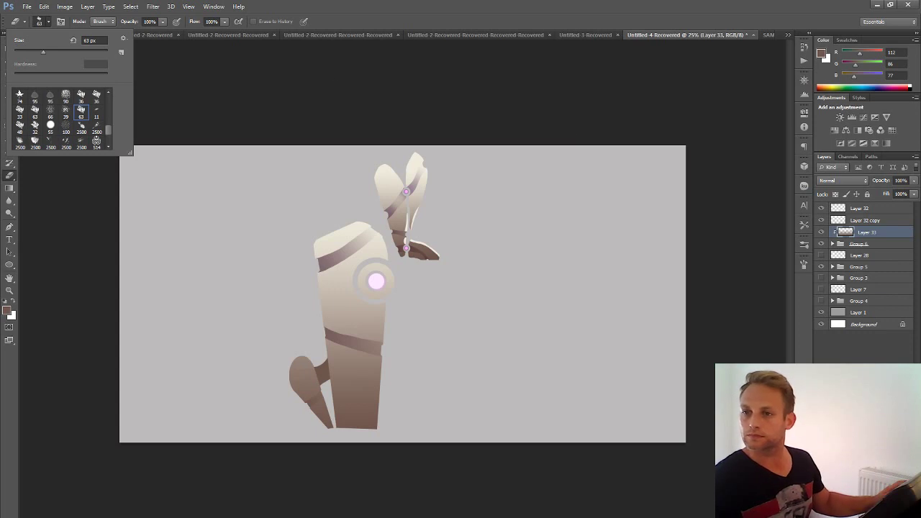
- Erase the brown shading along the disc's rim and the edges of the body and small limb to form cream highlights
left_click(392, 271)
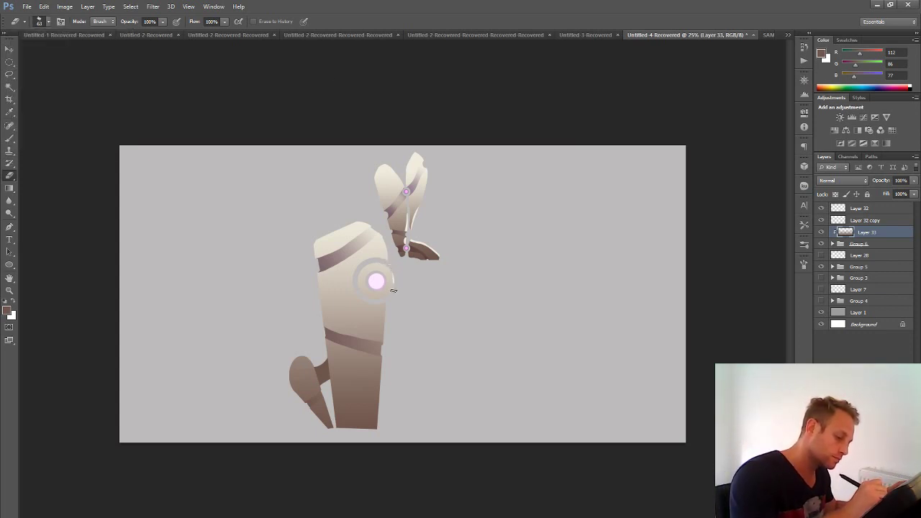
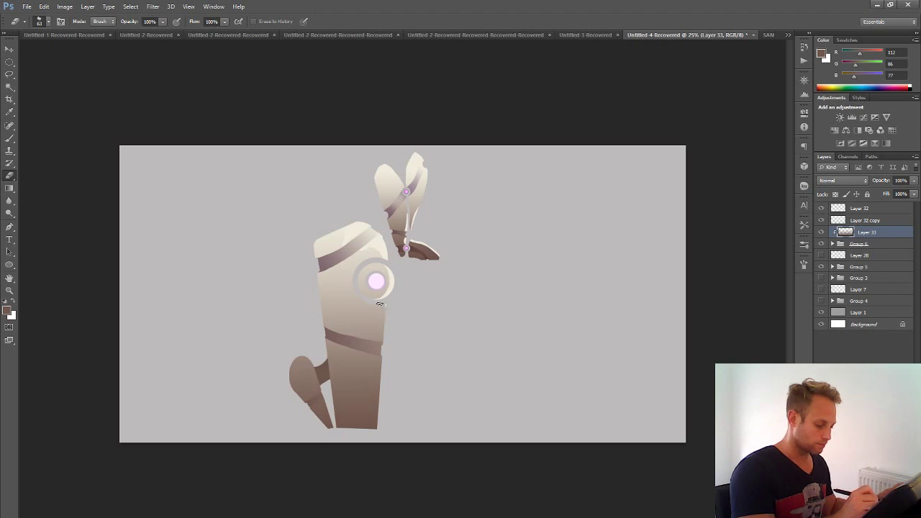
mouse_move(382, 305)
left_mouse_down()
mouse_move(354, 336)
mouse_move(383, 340)
mouse_move(387, 304)
mouse_move(378, 330)
left_mouse_up()
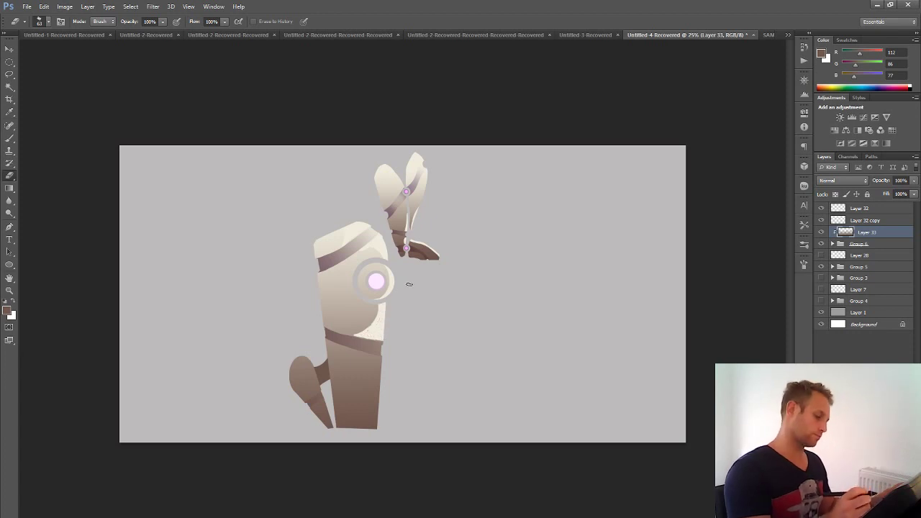
mouse_move(381, 306)
left_mouse_down()
mouse_move(363, 336)
mouse_move(386, 303)
left_mouse_up()
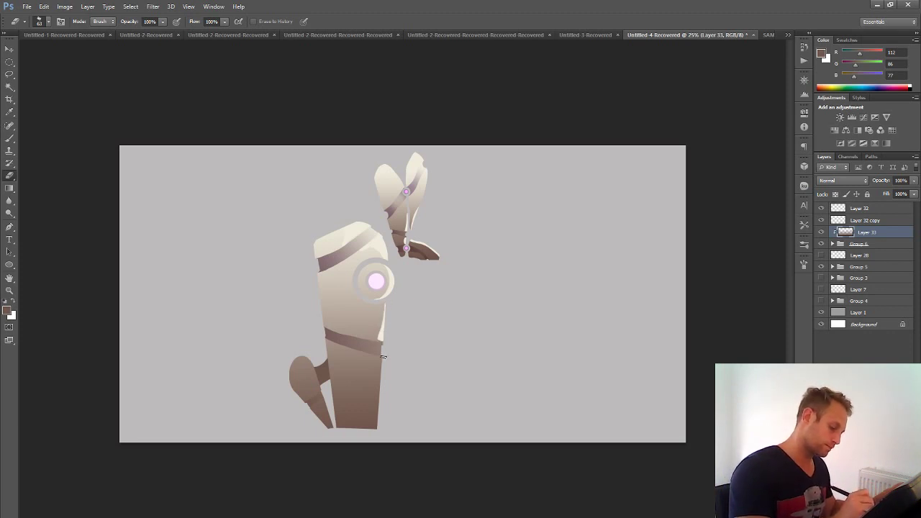
left_click_drag(379, 357, 376, 399)
left_click_drag(381, 361, 376, 431)
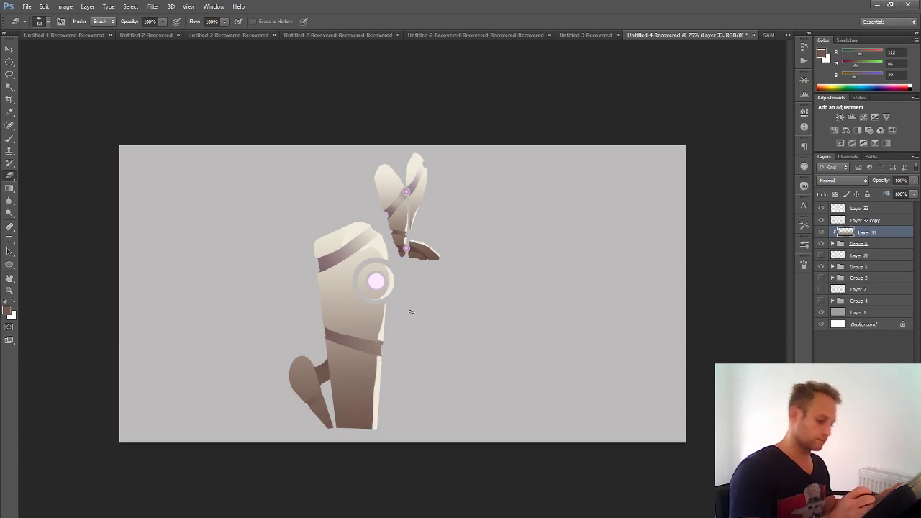
scroll(512, 411, "down", 1)
scroll(509, 408, "down", 1)
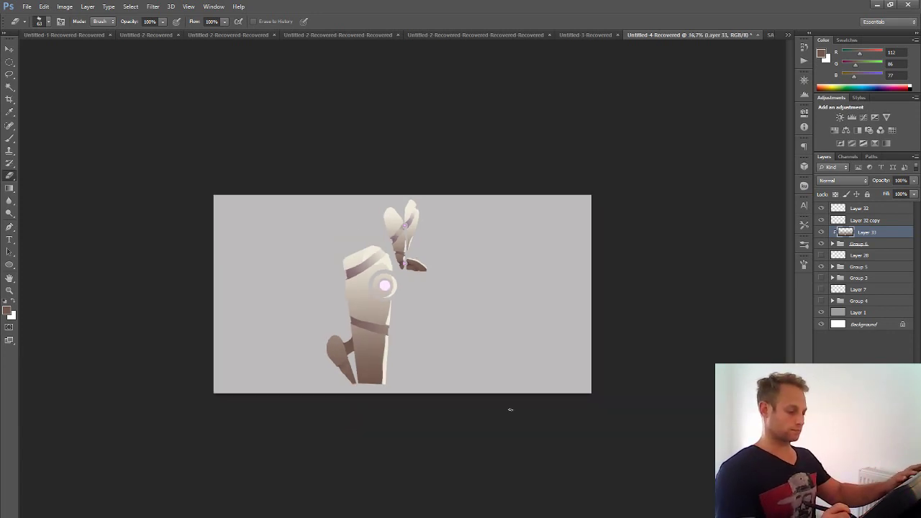
scroll(511, 403, "up", 1)
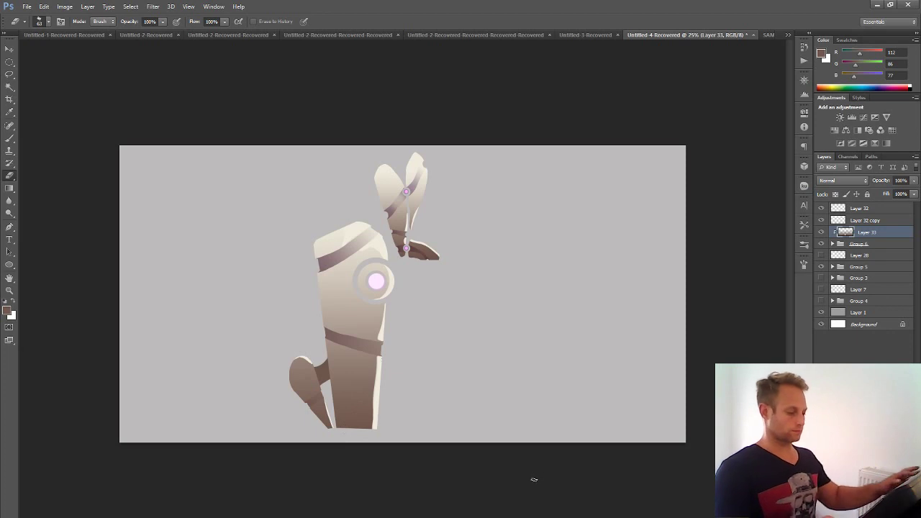
key("ctrl+minus")
key("ctrl+plus")
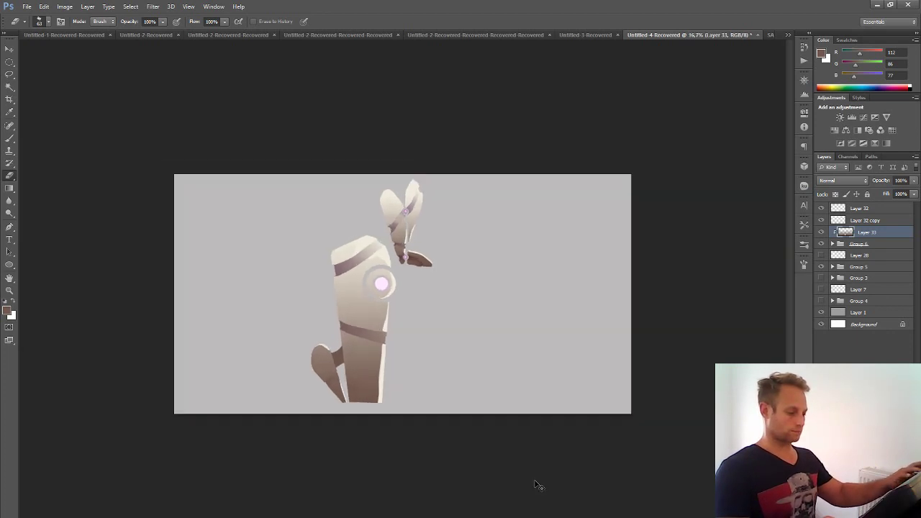
- Paint small pale pink dots on the lower and upper bands of the body on Layer 32
key("b")
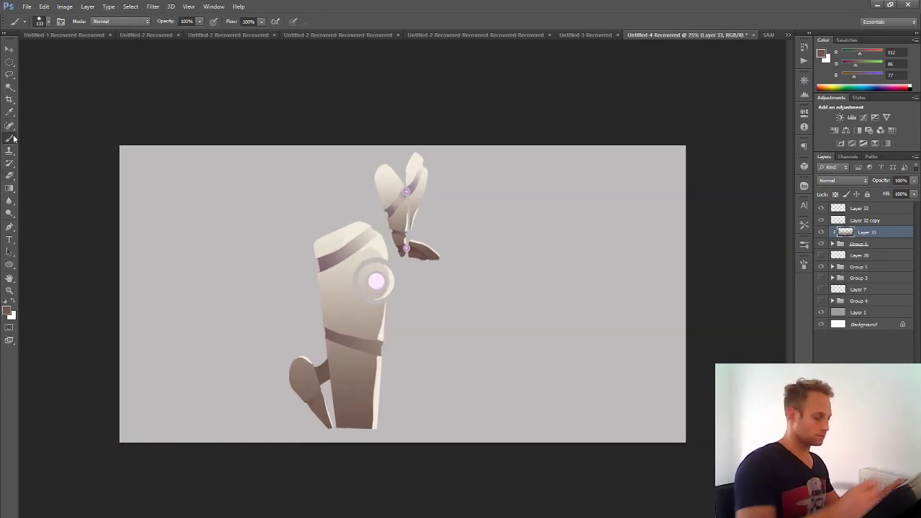
left_click_drag(864, 240, 863, 237)
left_click(857, 208)
left_click(821, 207)
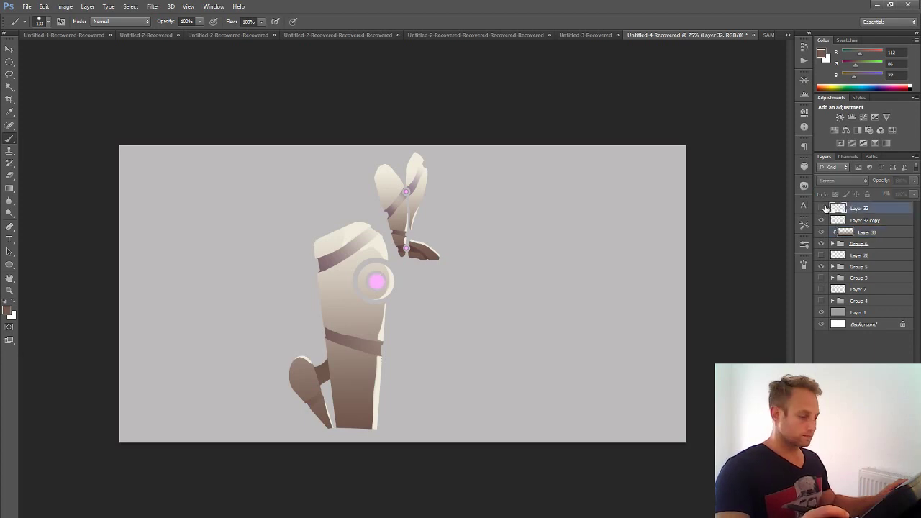
left_click(821, 208)
key("x")
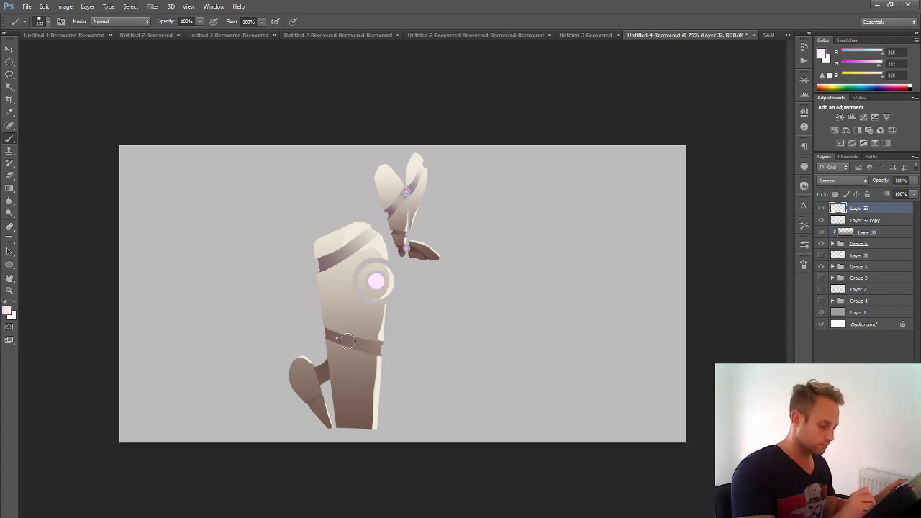
left_click(346, 341)
left_click(372, 349)
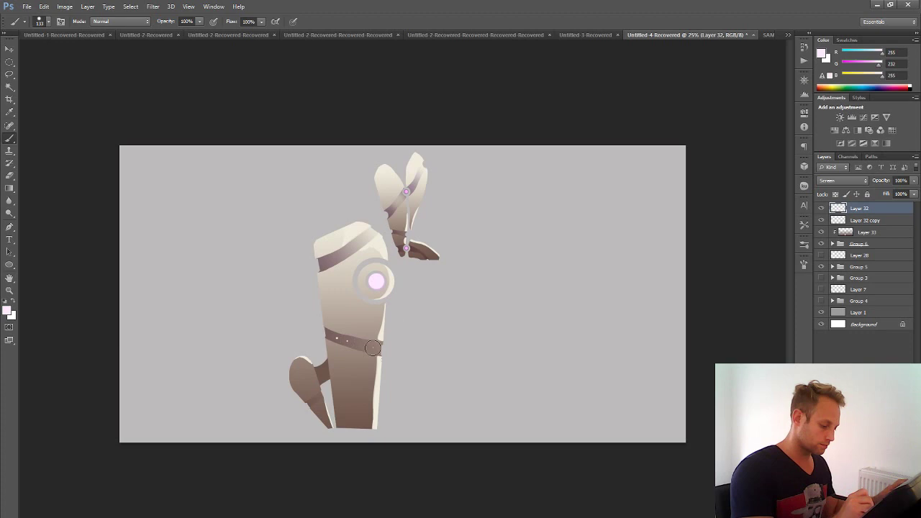
left_click(326, 264)
- Paint thin pale pink lines with a 13 px brush from the body's base to the lower band and up toward the upper band
right_click(429, 363, "alt")
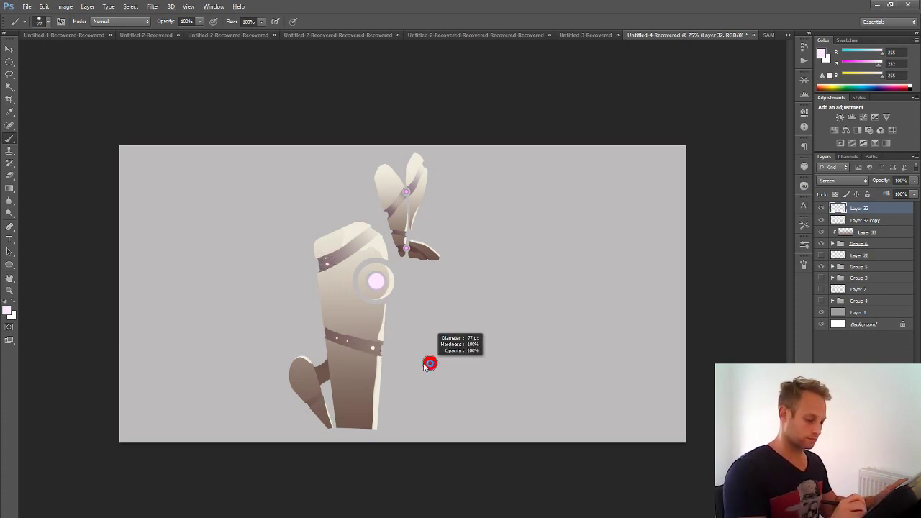
left_click_drag(429, 363, 432, 353)
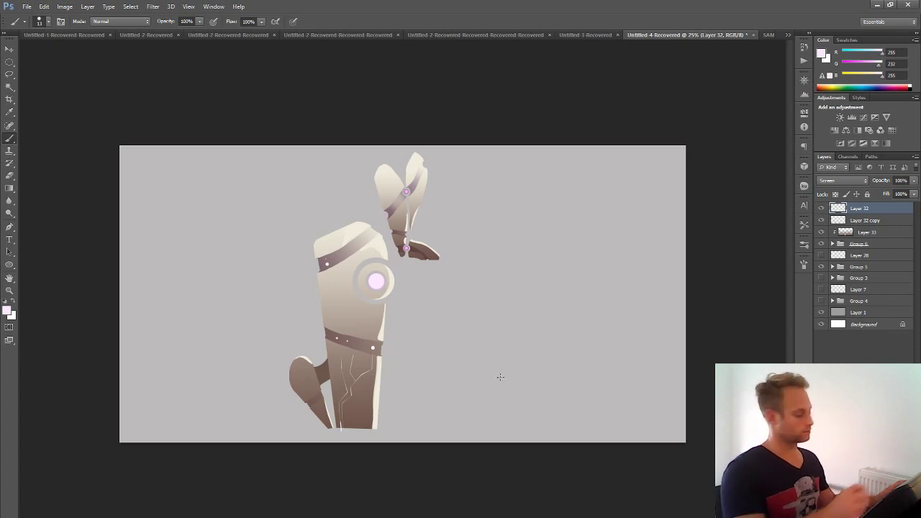
left_click(13, 175)
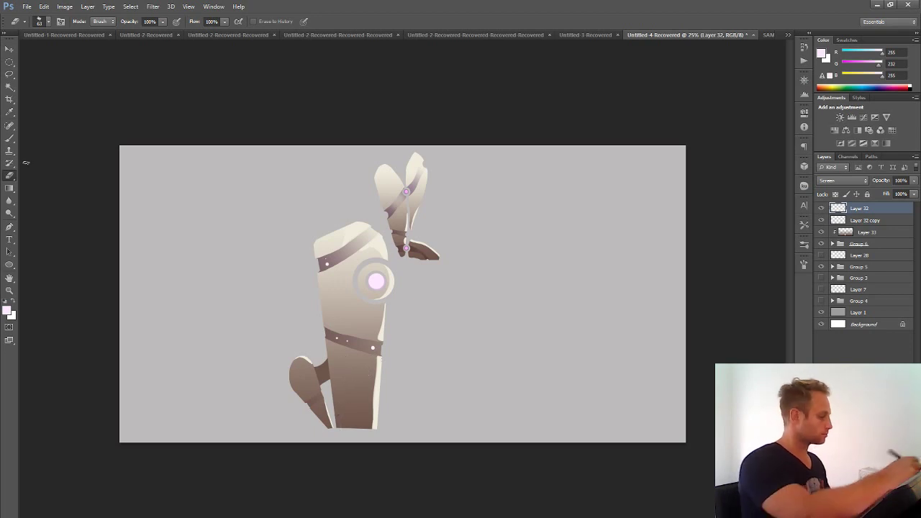
key("b")
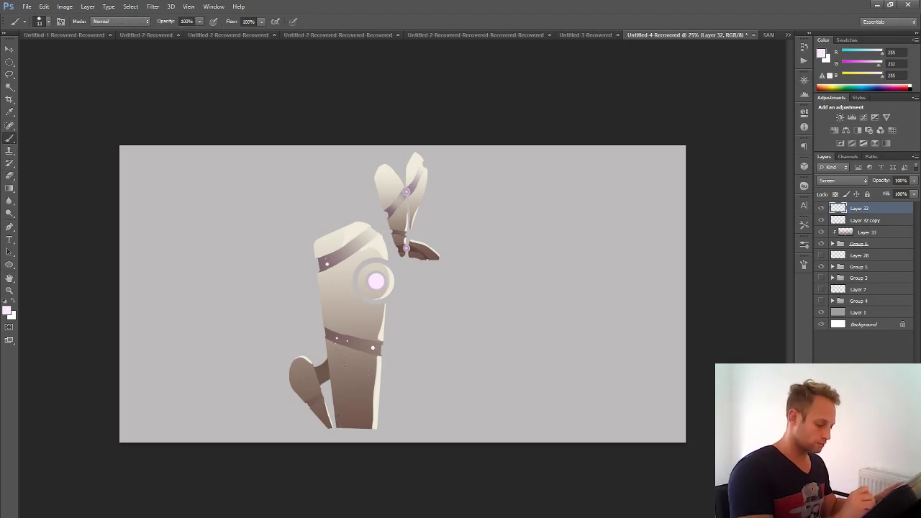
left_click_drag(343, 427, 336, 344)
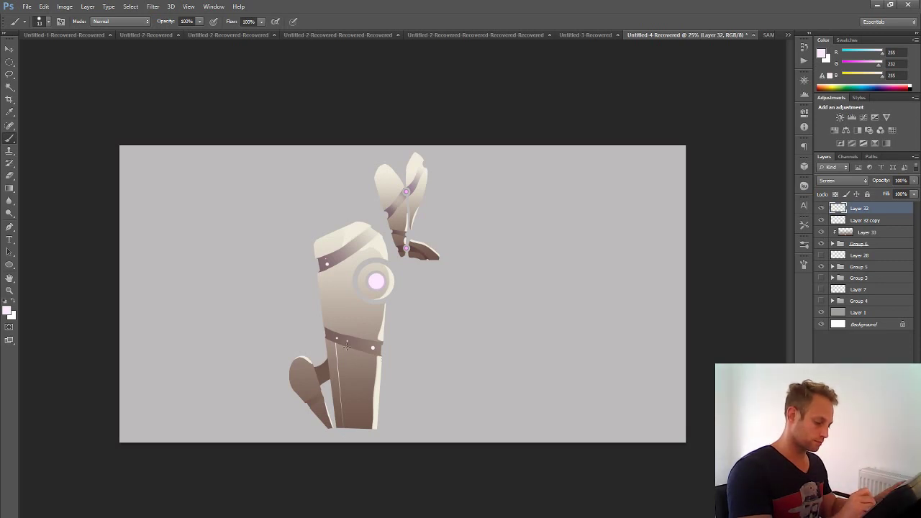
left_click_drag(351, 425, 349, 351)
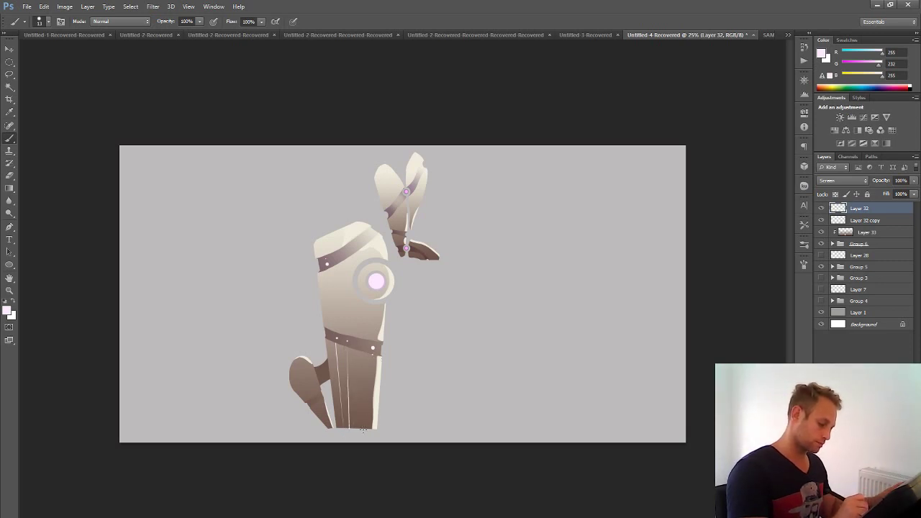
left_click_drag(363, 430, 368, 355)
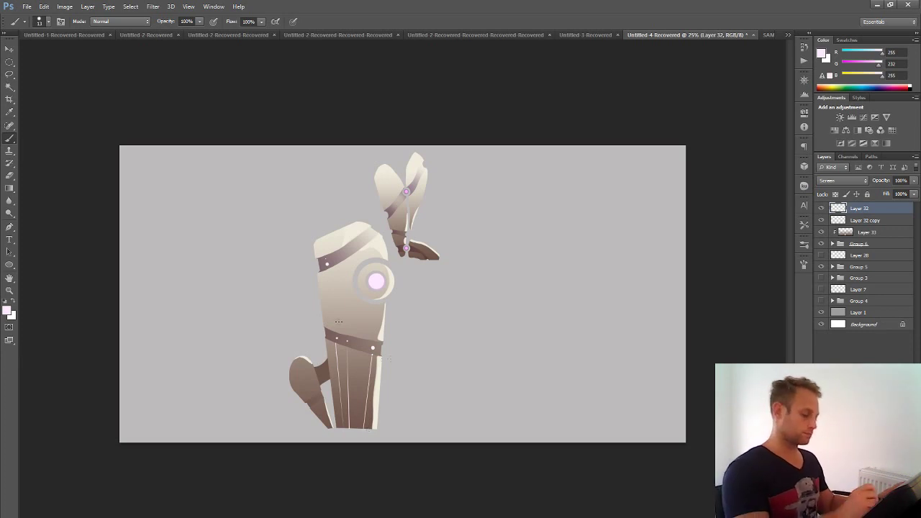
left_click_drag(348, 348, 349, 427)
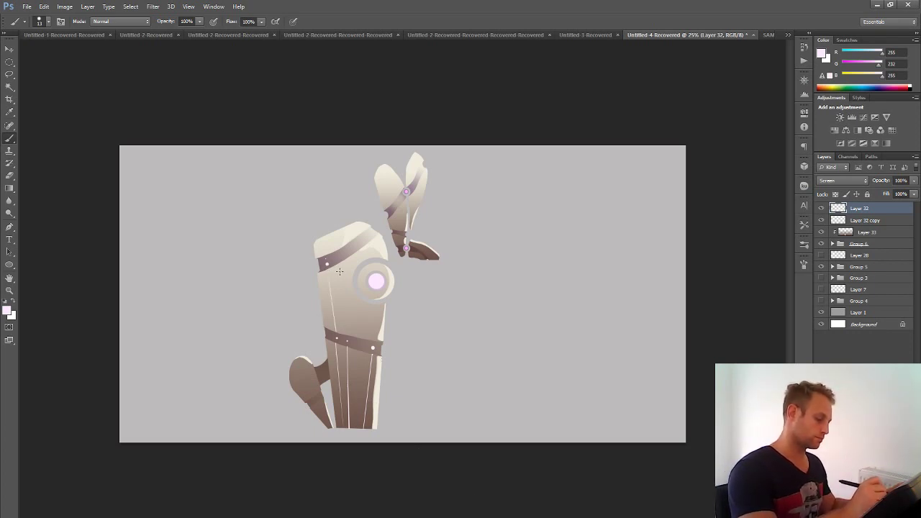
key("ctrl+minus")
key("ctrl+minus")
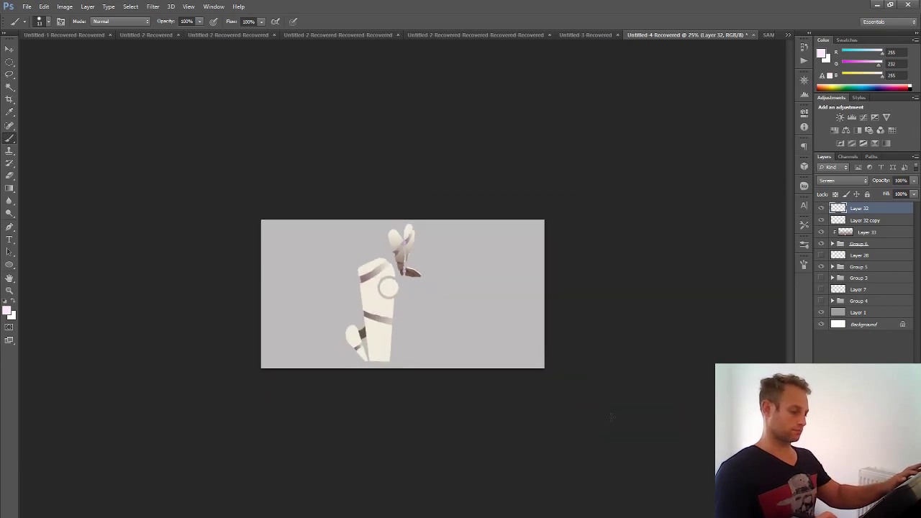
key("ctrl+plus")
key("ctrl+plus")
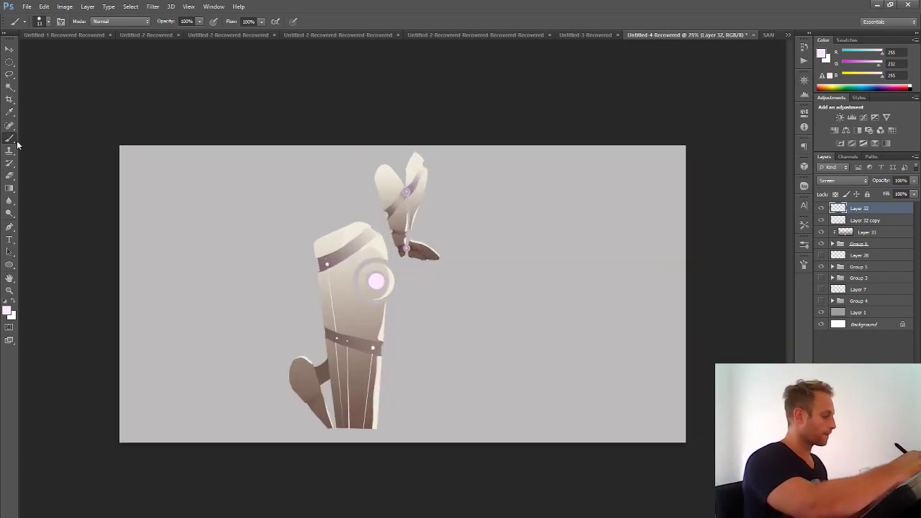
- Paint two pale pink dots on the small limb's band with a 53 px brush and a thin line below with an 8 px brush
right_click(313, 379, "alt")
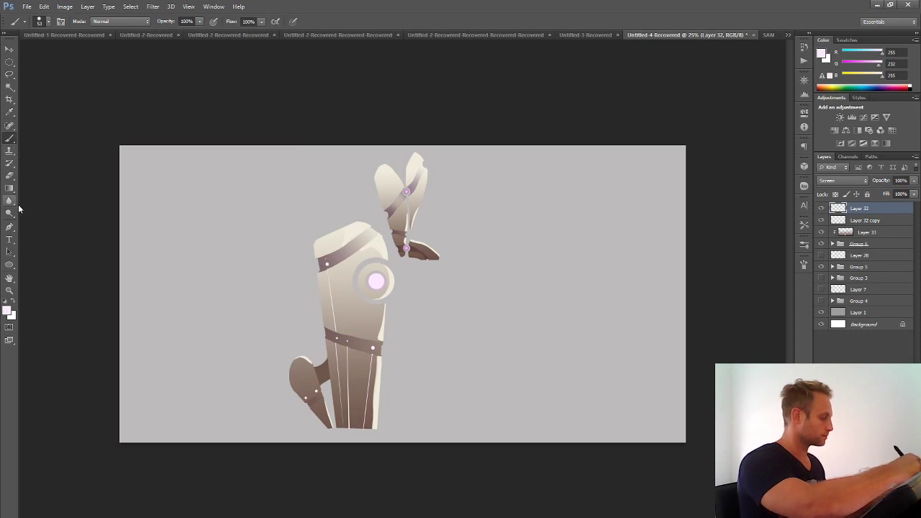
right_click(334, 389, "alt")
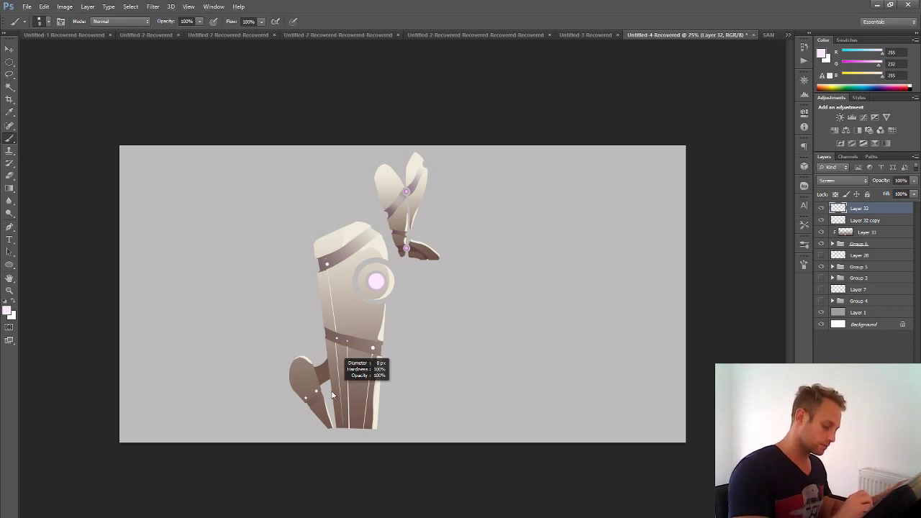
left_click_drag(318, 395, 323, 402)
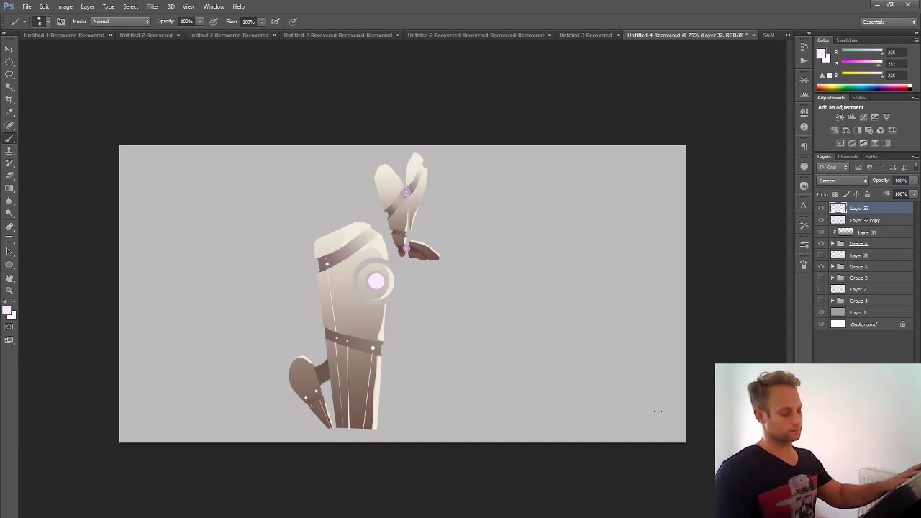
- Show the hidden robots in Group 3 and Group 4, and check which parts of the newest robot Group 6 and Layer 32 hold
key("ctrl+minus")
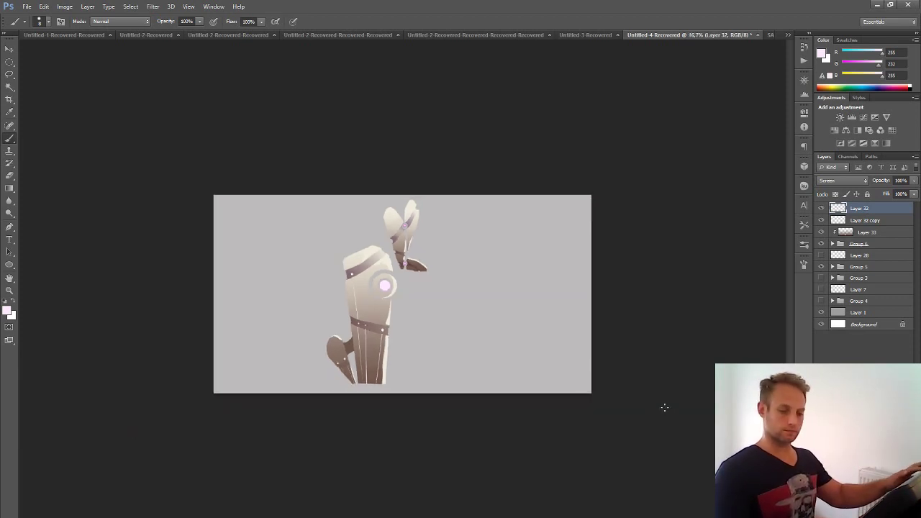
left_click(821, 278)
left_click(821, 300)
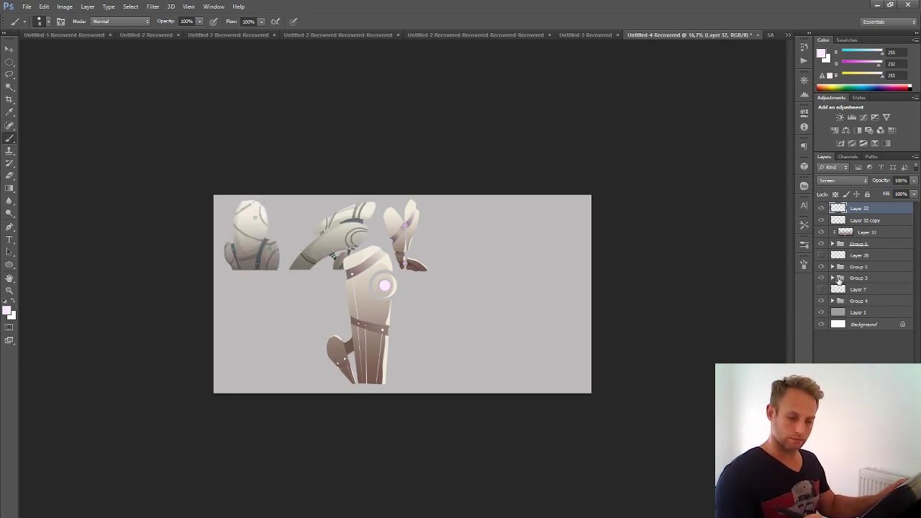
left_click(822, 244)
left_click(822, 246)
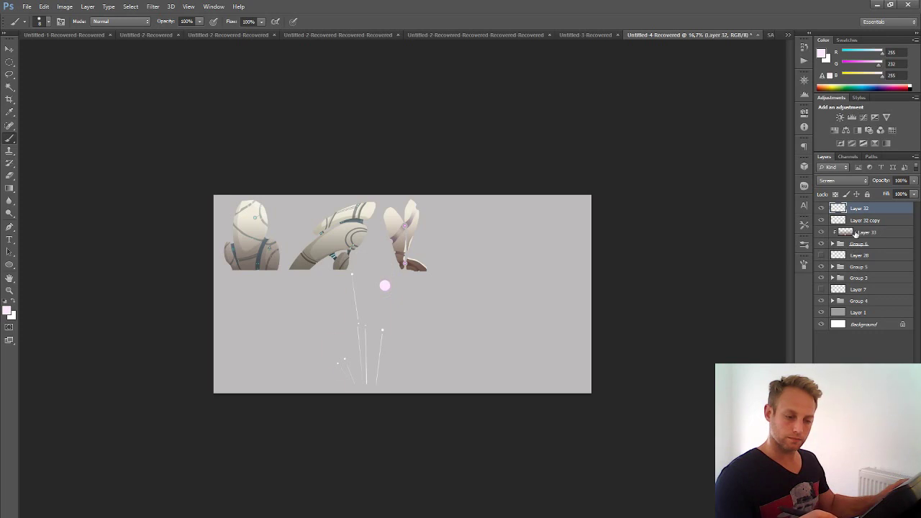
left_click(821, 208)
left_click(821, 209)
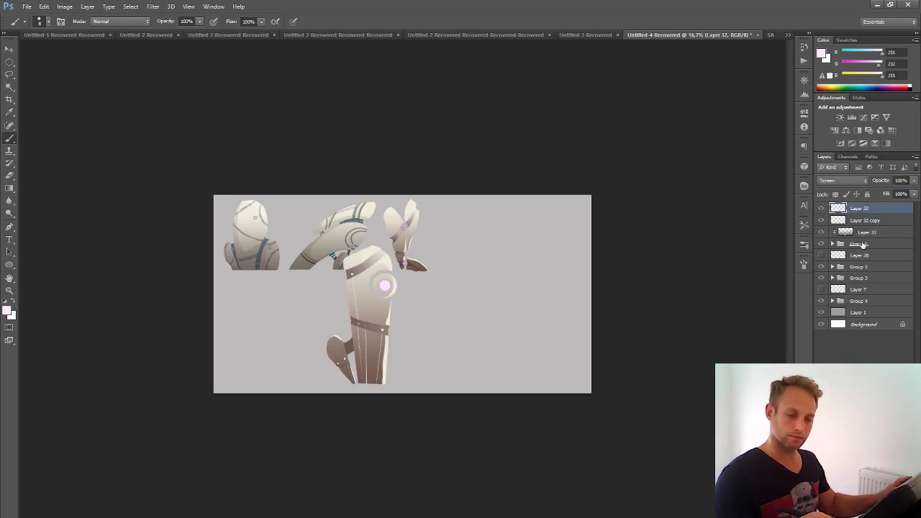
- Group all the newest robot's layers, from Layer 32 down to Group 6
left_click(860, 246, "shift")
left_click_drag(860, 245, 881, 341)
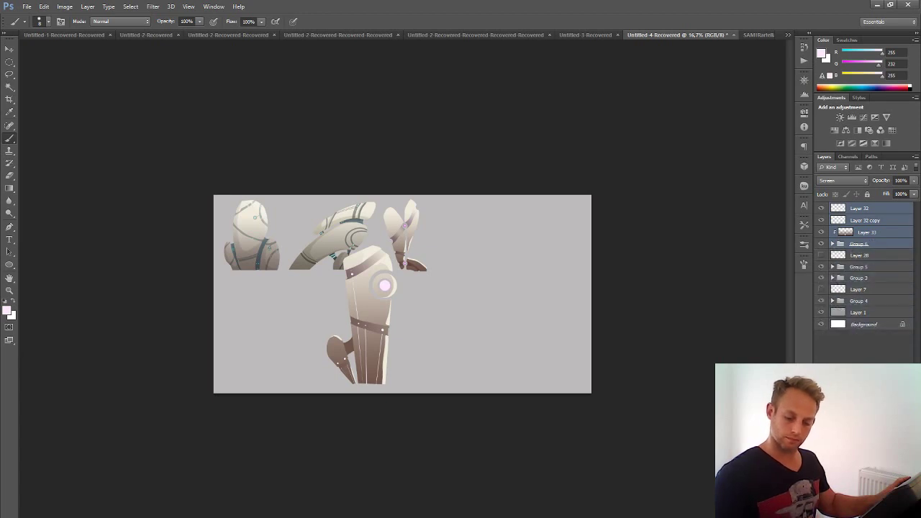
key("ctrl+g")
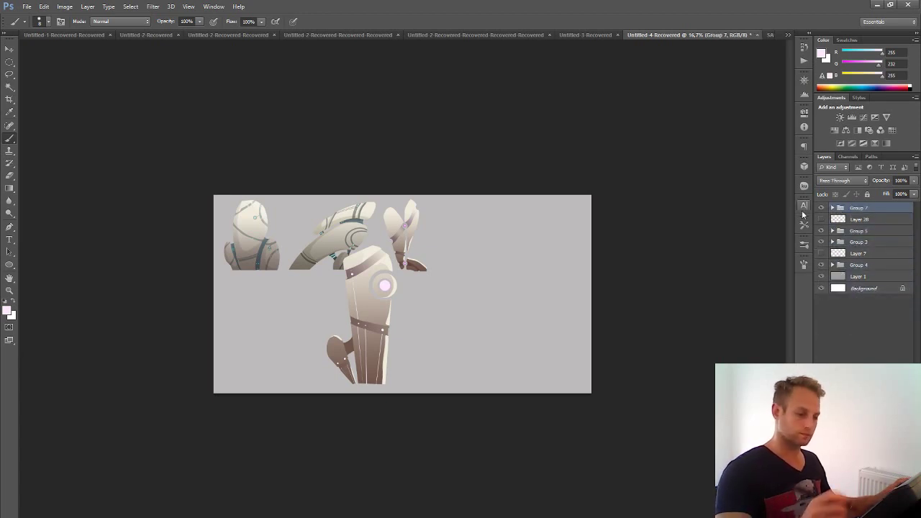
- Scale the newest robot's group to about 50.66% and place it beside the third robot, aligned with the row
key("v")
mouse_move(379, 325)
left_mouse_down()
mouse_move(471, 244)
mouse_move(484, 251)
left_mouse_up()
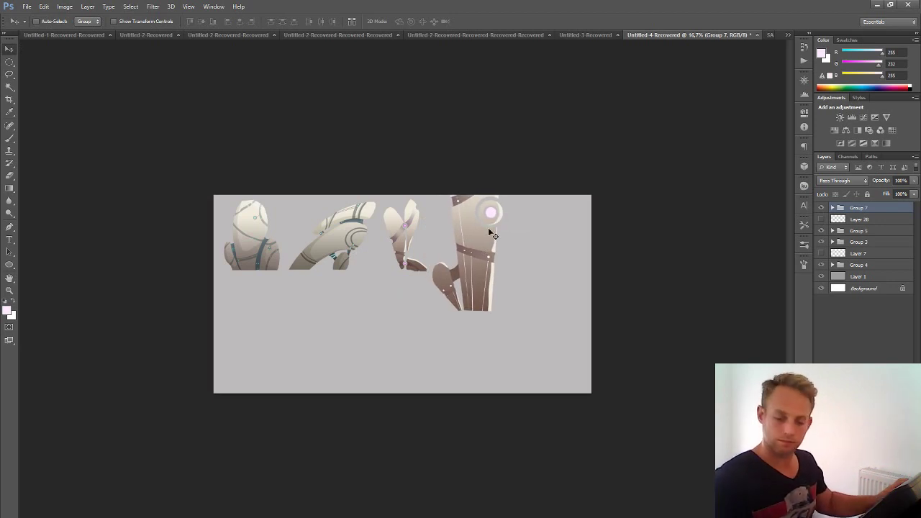
key("ctrl+t")
left_click_drag(696, 165, 603, 205)
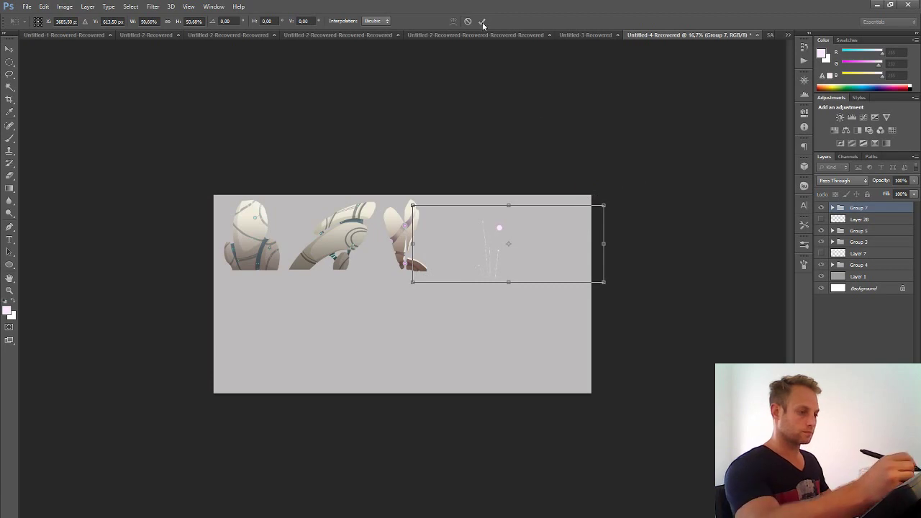
left_click(482, 25)
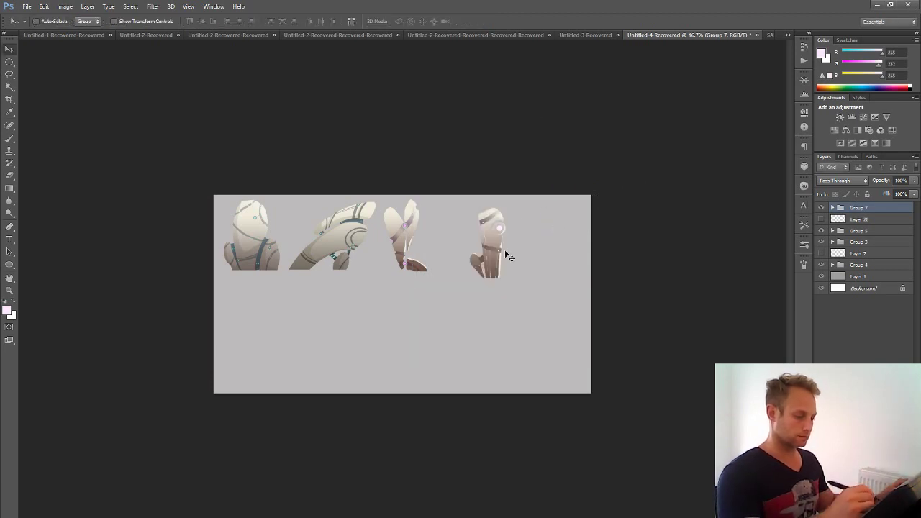
left_click_drag(508, 256, 464, 249)
- Select everything from Group 7 down to Group 4, enlarge the four robots together to about 132% and centre them on the canvas
left_click(861, 260, "shift")
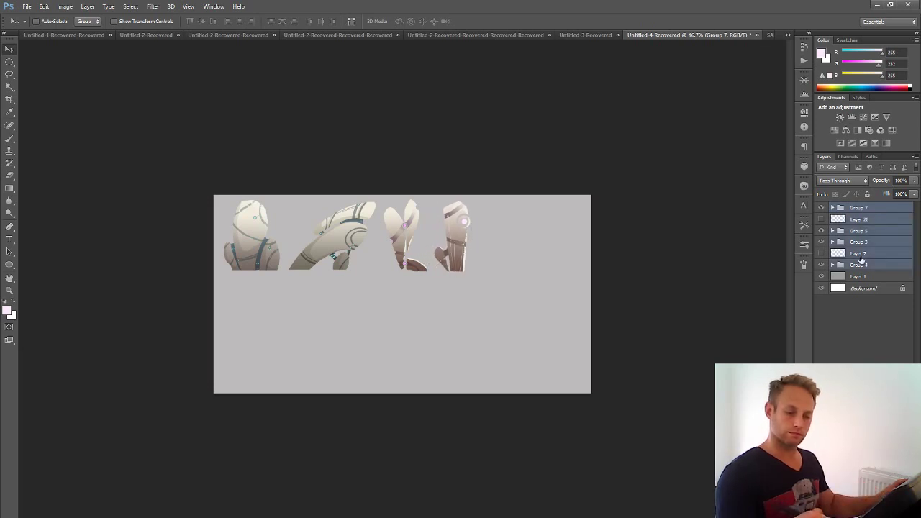
key("ctrl+t")
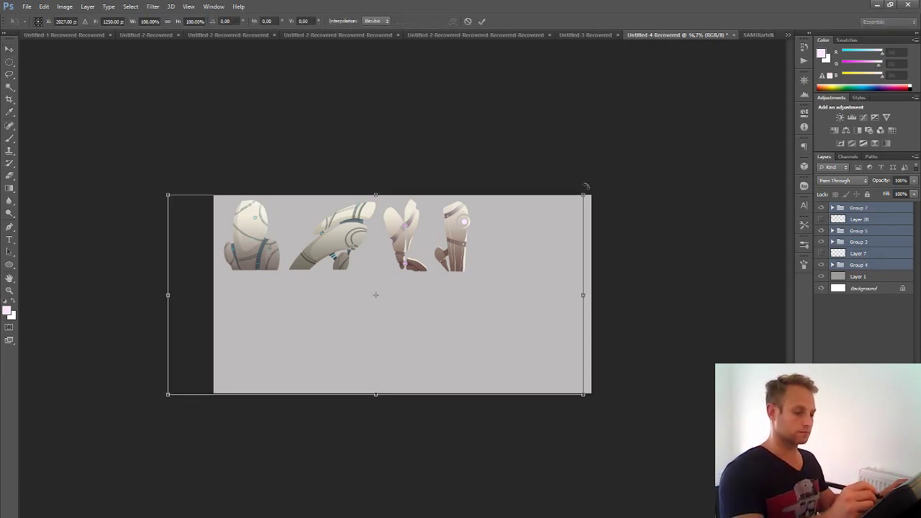
left_click_drag(591, 193, 649, 174)
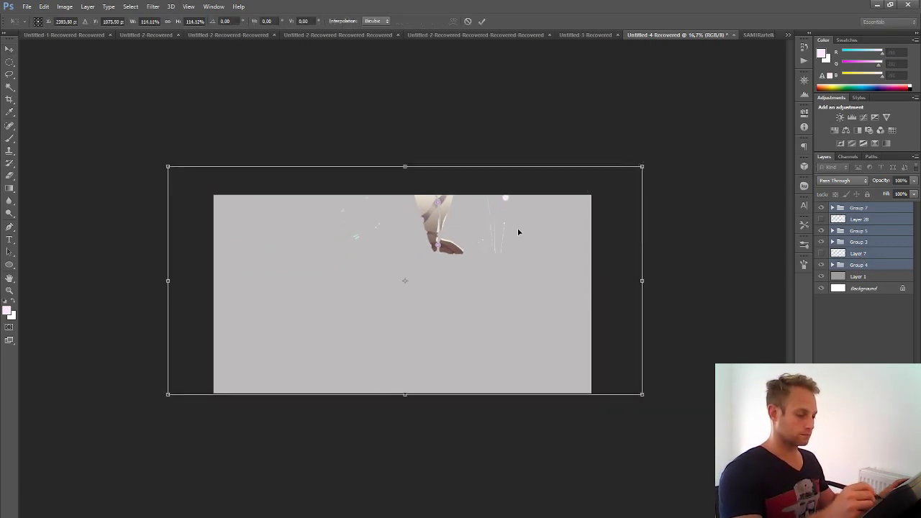
left_click_drag(523, 263, 557, 331)
left_click_drag(673, 241, 628, 249)
left_click_drag(576, 283, 526, 310)
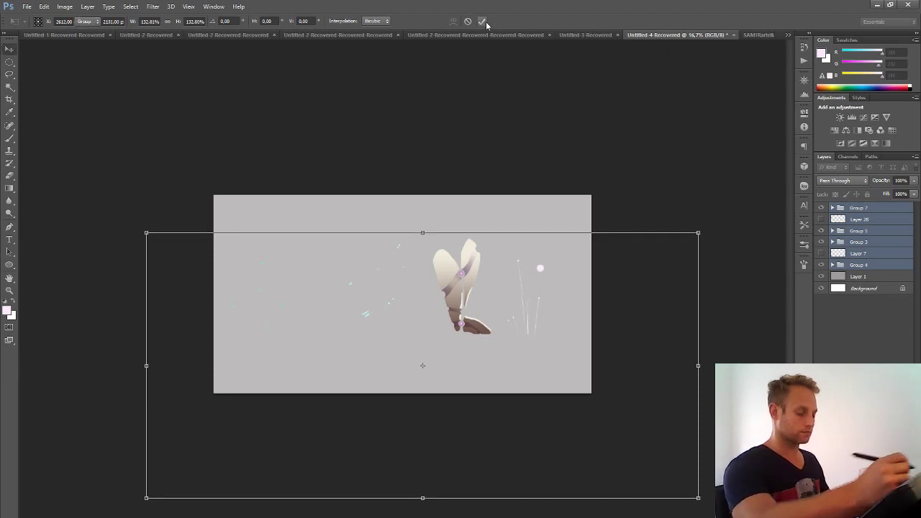
key("Return")
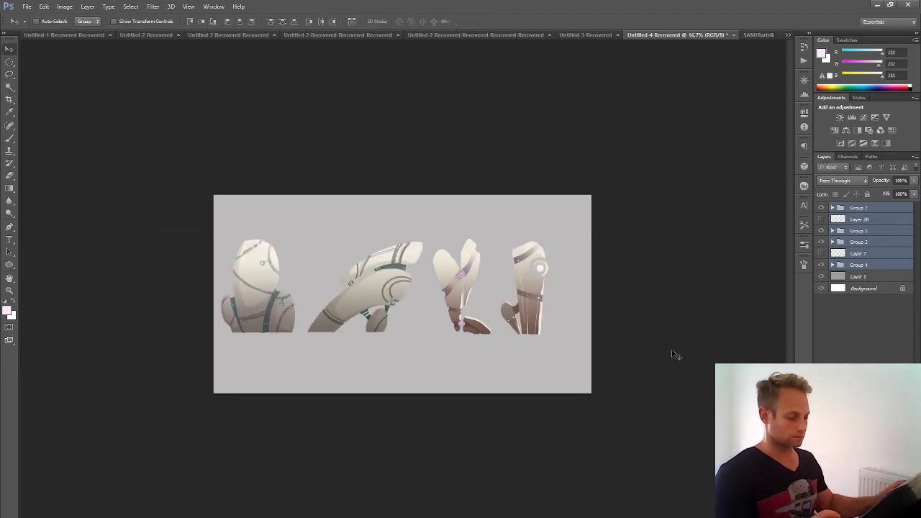
left_click_drag(539, 316, 551, 321)
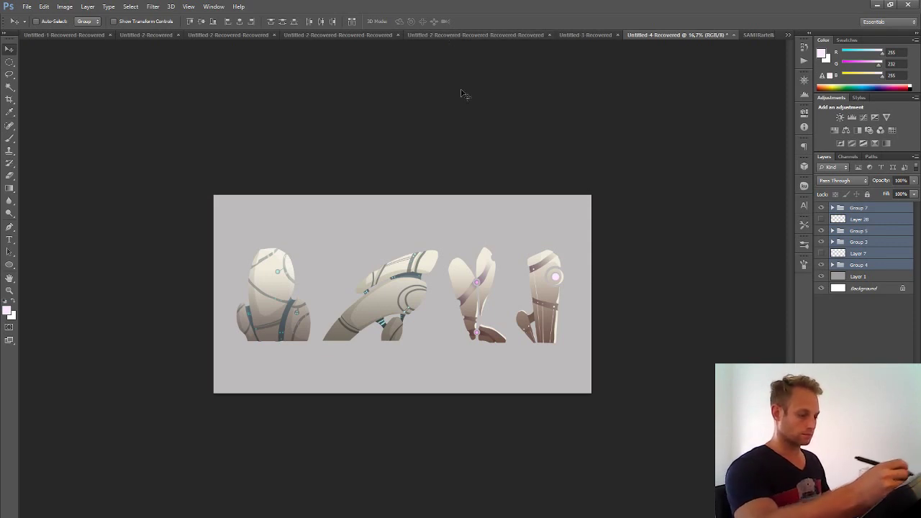
- Enlarge the row of four robots to about 105% and shift it slightly to centre it on the canvas
key("ctrl+minus")
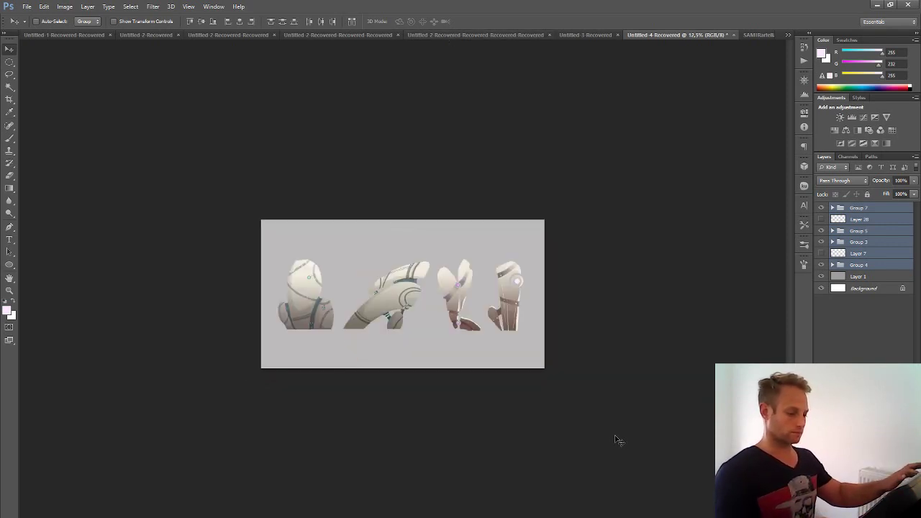
key("ctrl+plus")
key("ctrl+plus")
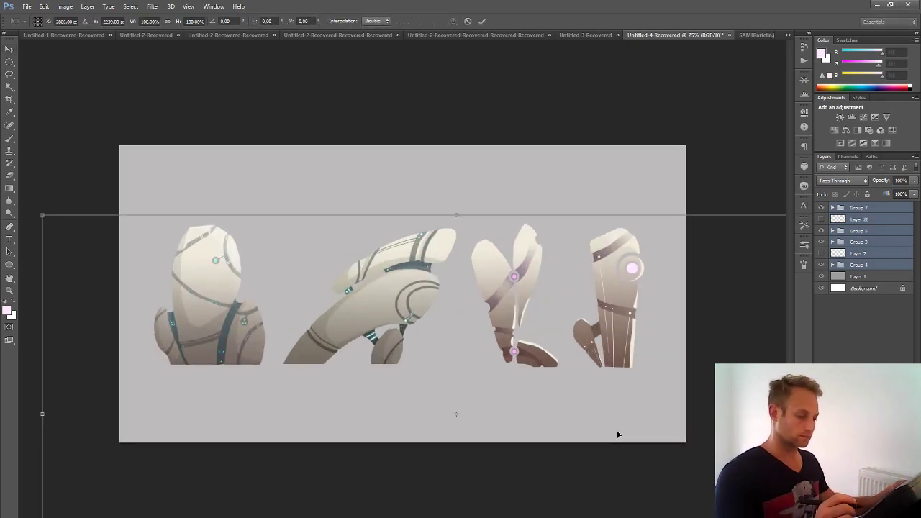
key("ctrl+minus")
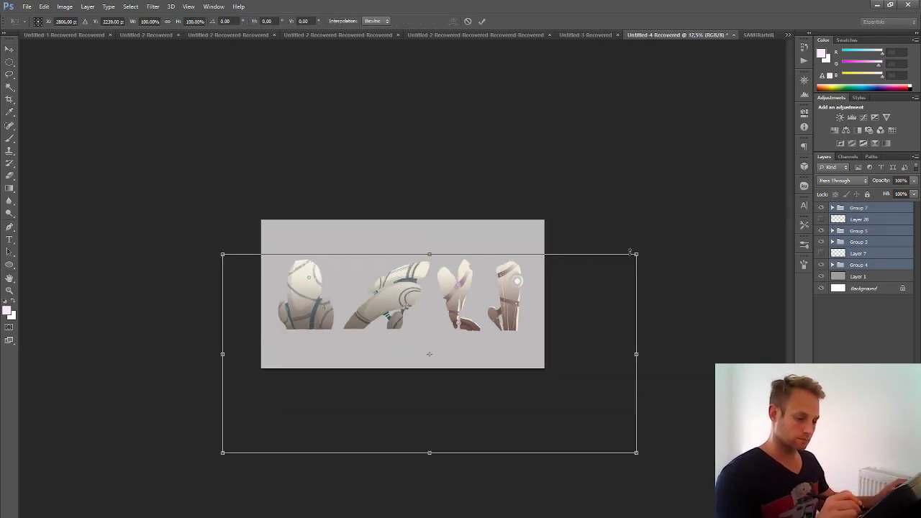
left_click_drag(638, 252, 648, 248)
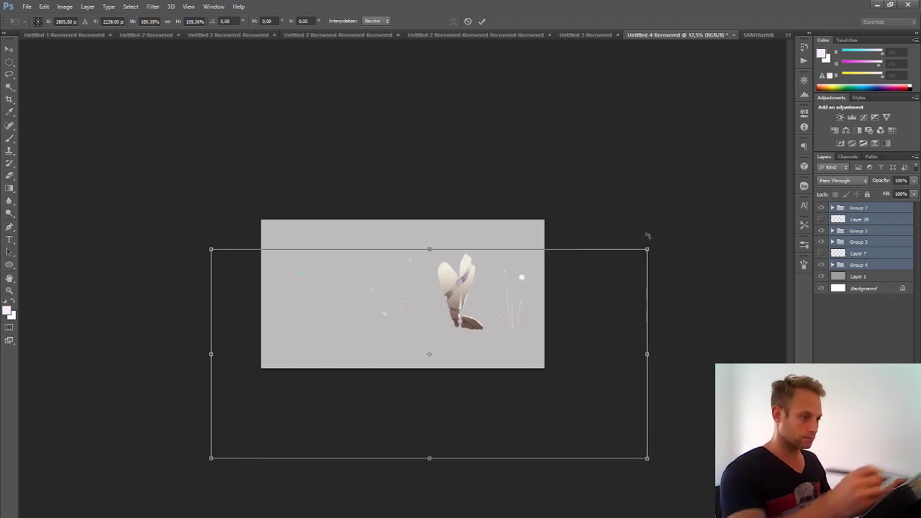
left_click(482, 21)
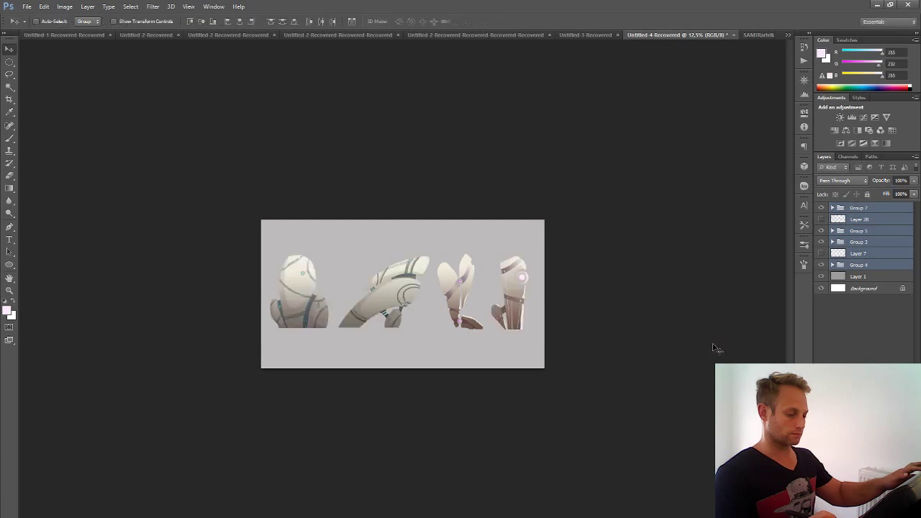
mouse_move(517, 315)
left_mouse_down()
mouse_move(522, 325)
mouse_move(523, 318)
left_mouse_up()
scroll(559, 374, "up", 3)
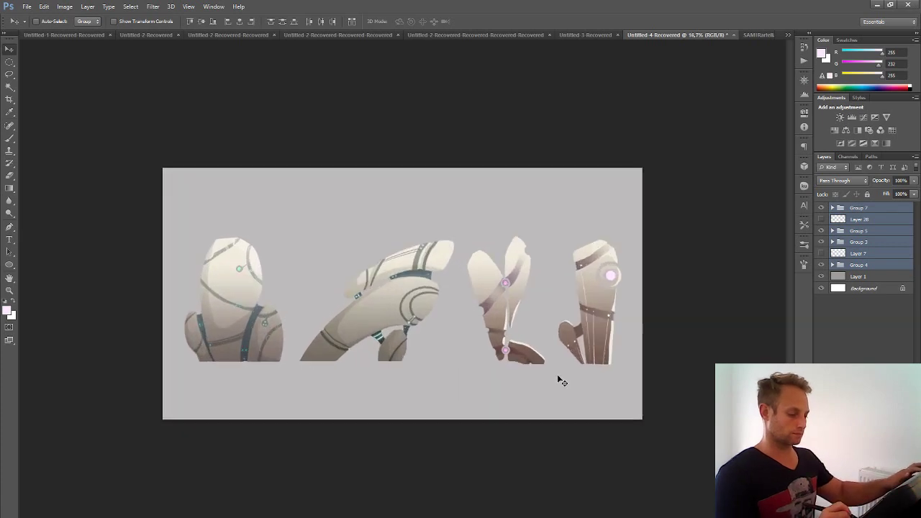
- Handwrite "et voilà !" in black with the 8 px brush on a new layer, above and between the first two robots
key("b")
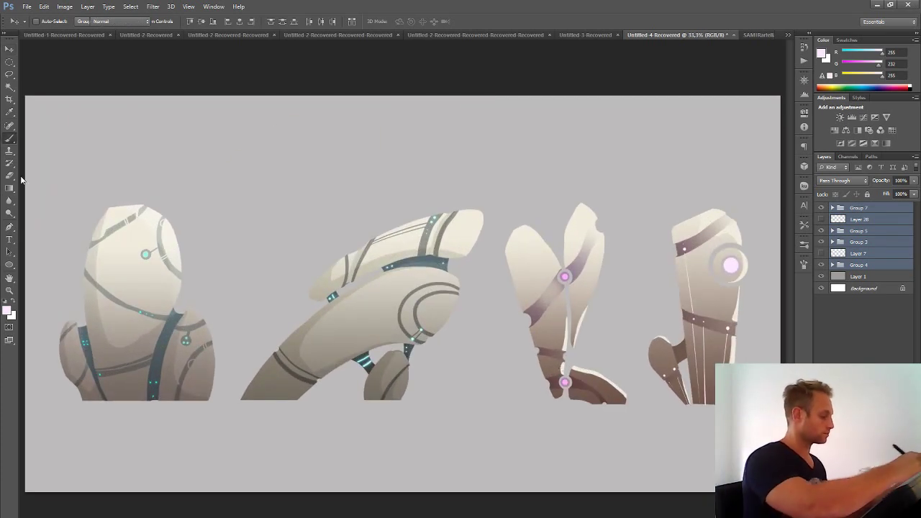
left_click(11, 303)
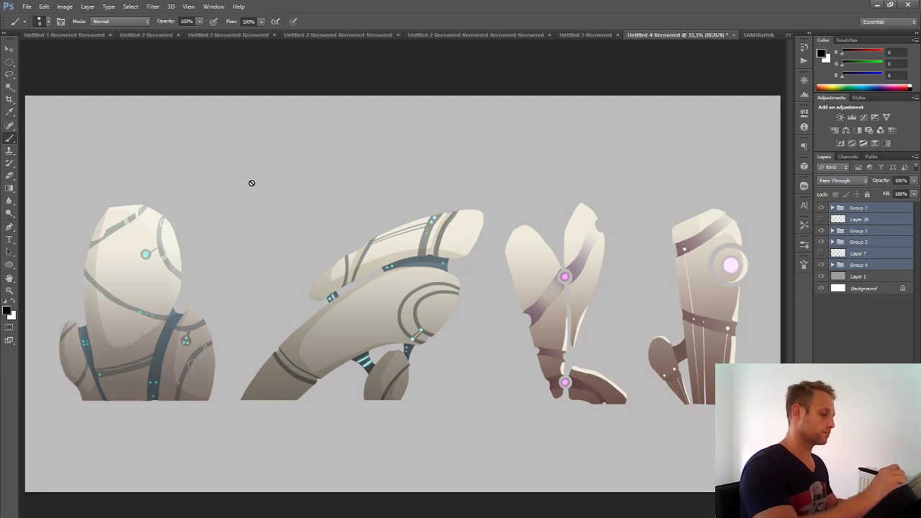
left_click(49, 21)
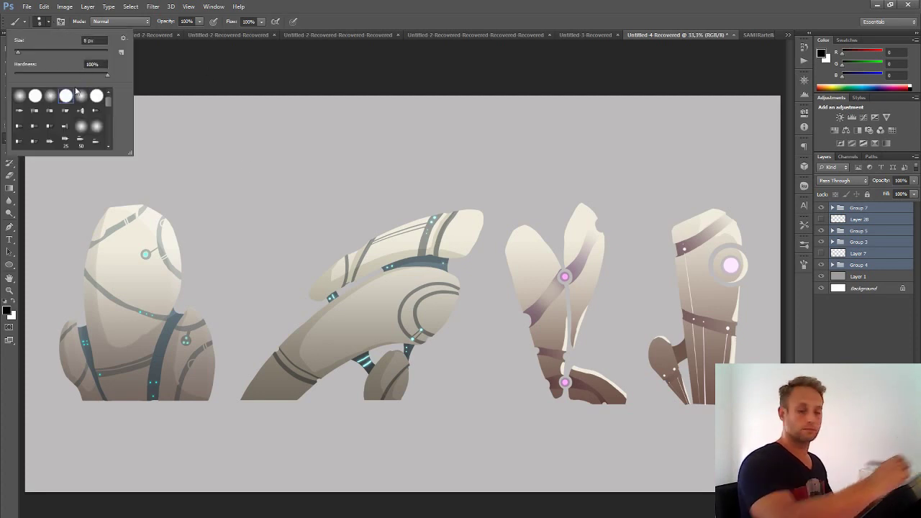
key("Escape")
key("ctrl+shift+alt+n")
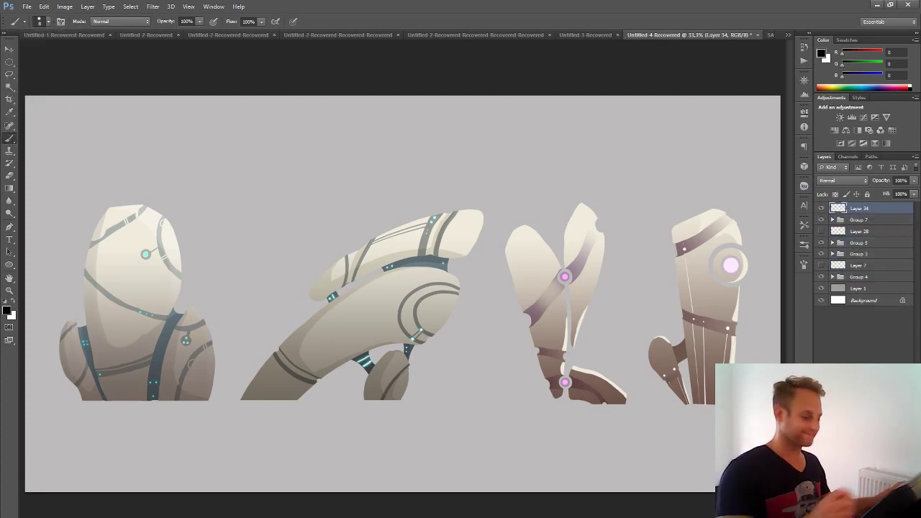
mouse_move(217, 178)
left_mouse_down()
mouse_move(225, 156)
mouse_move(230, 172)
mouse_move(250, 148)
left_mouse_up()
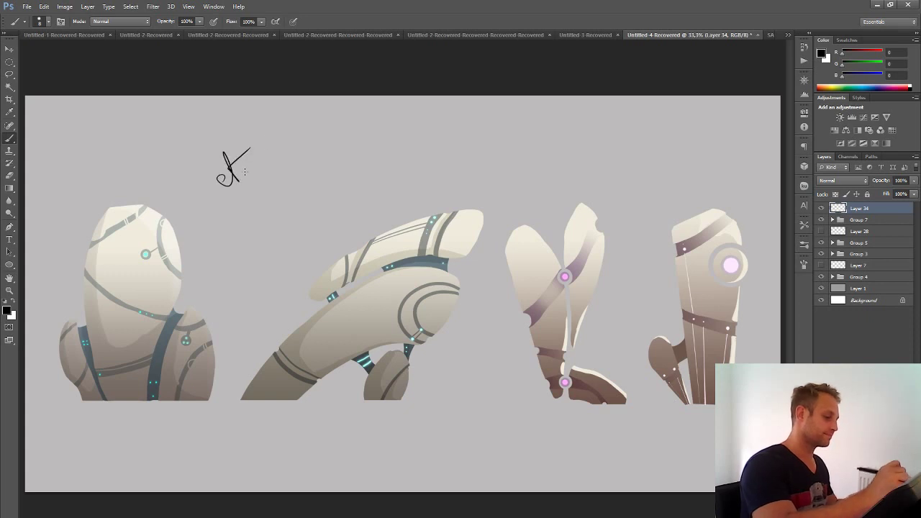
mouse_move(238, 214)
left_mouse_down()
mouse_move(254, 204)
mouse_move(262, 162)
mouse_move(281, 183)
mouse_move(279, 166)
left_mouse_up()
left_click_drag(282, 134, 291, 164)
left_click_drag(306, 171, 306, 173)
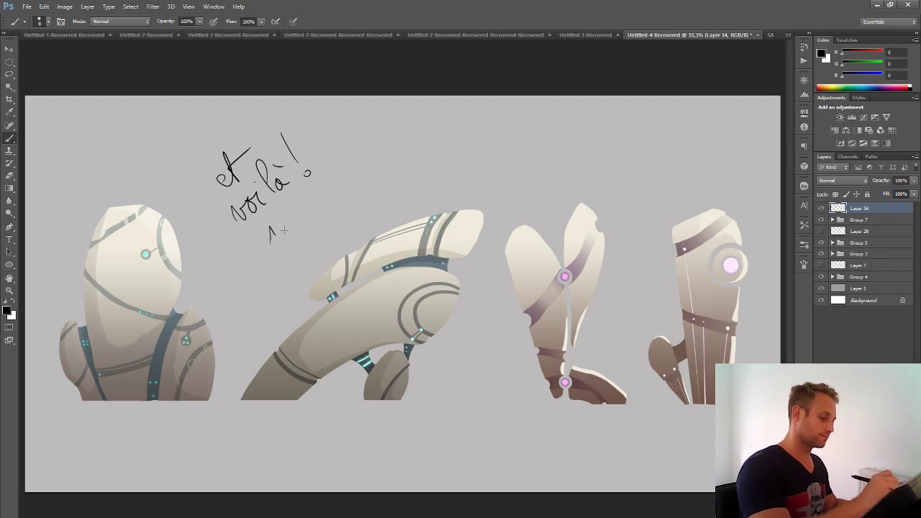
- Draw a small smiley face below the handwritten text and a heart beside it in black
left_click_drag(284, 245, 297, 224)
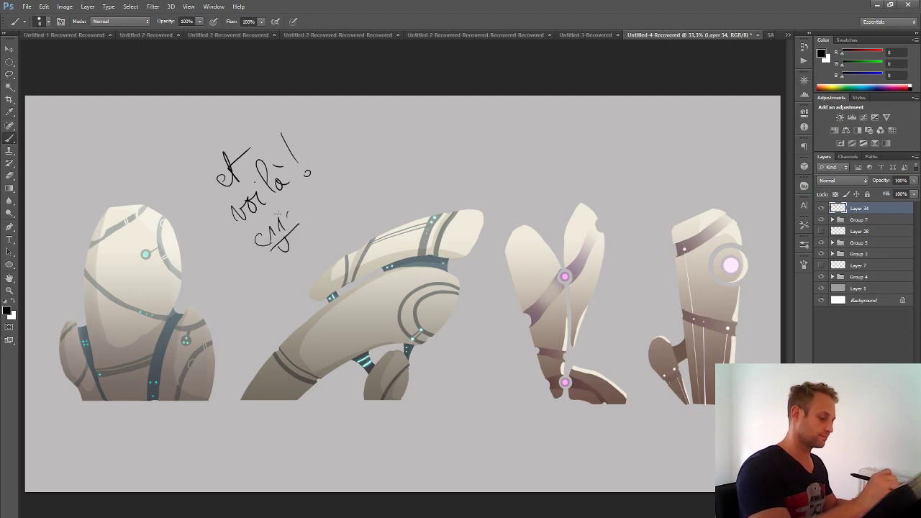
left_click_drag(331, 187, 334, 180)
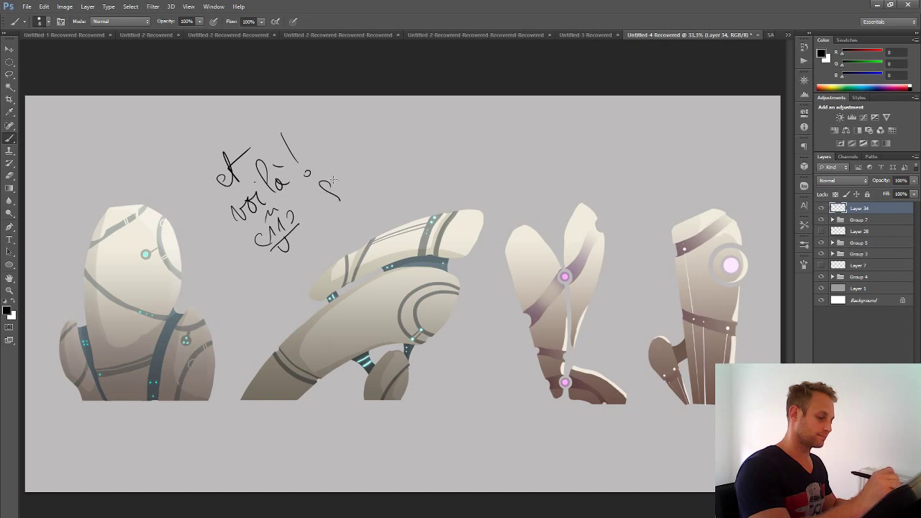
key("ctrl+minus")
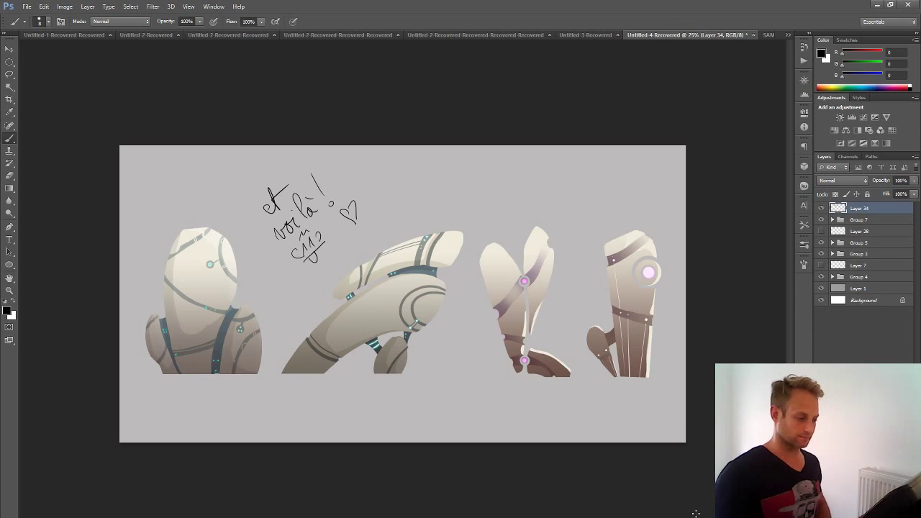
key("ctrl+plus")
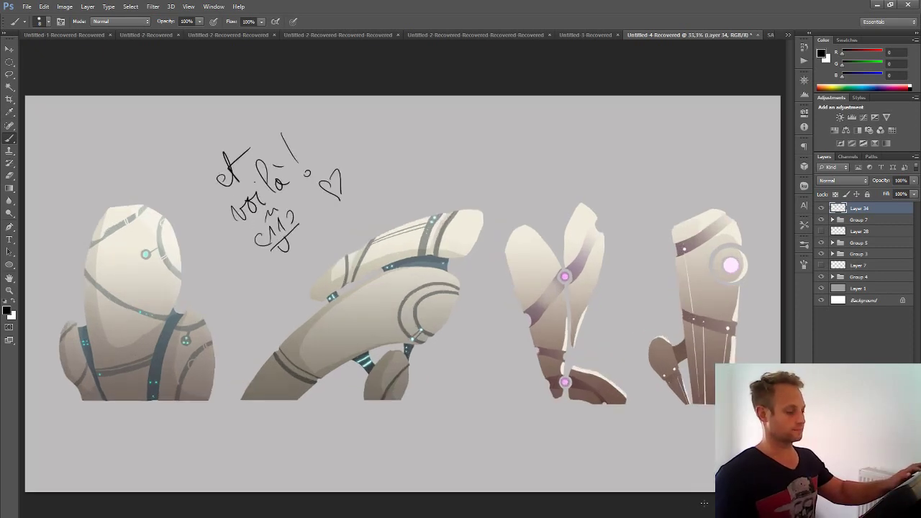